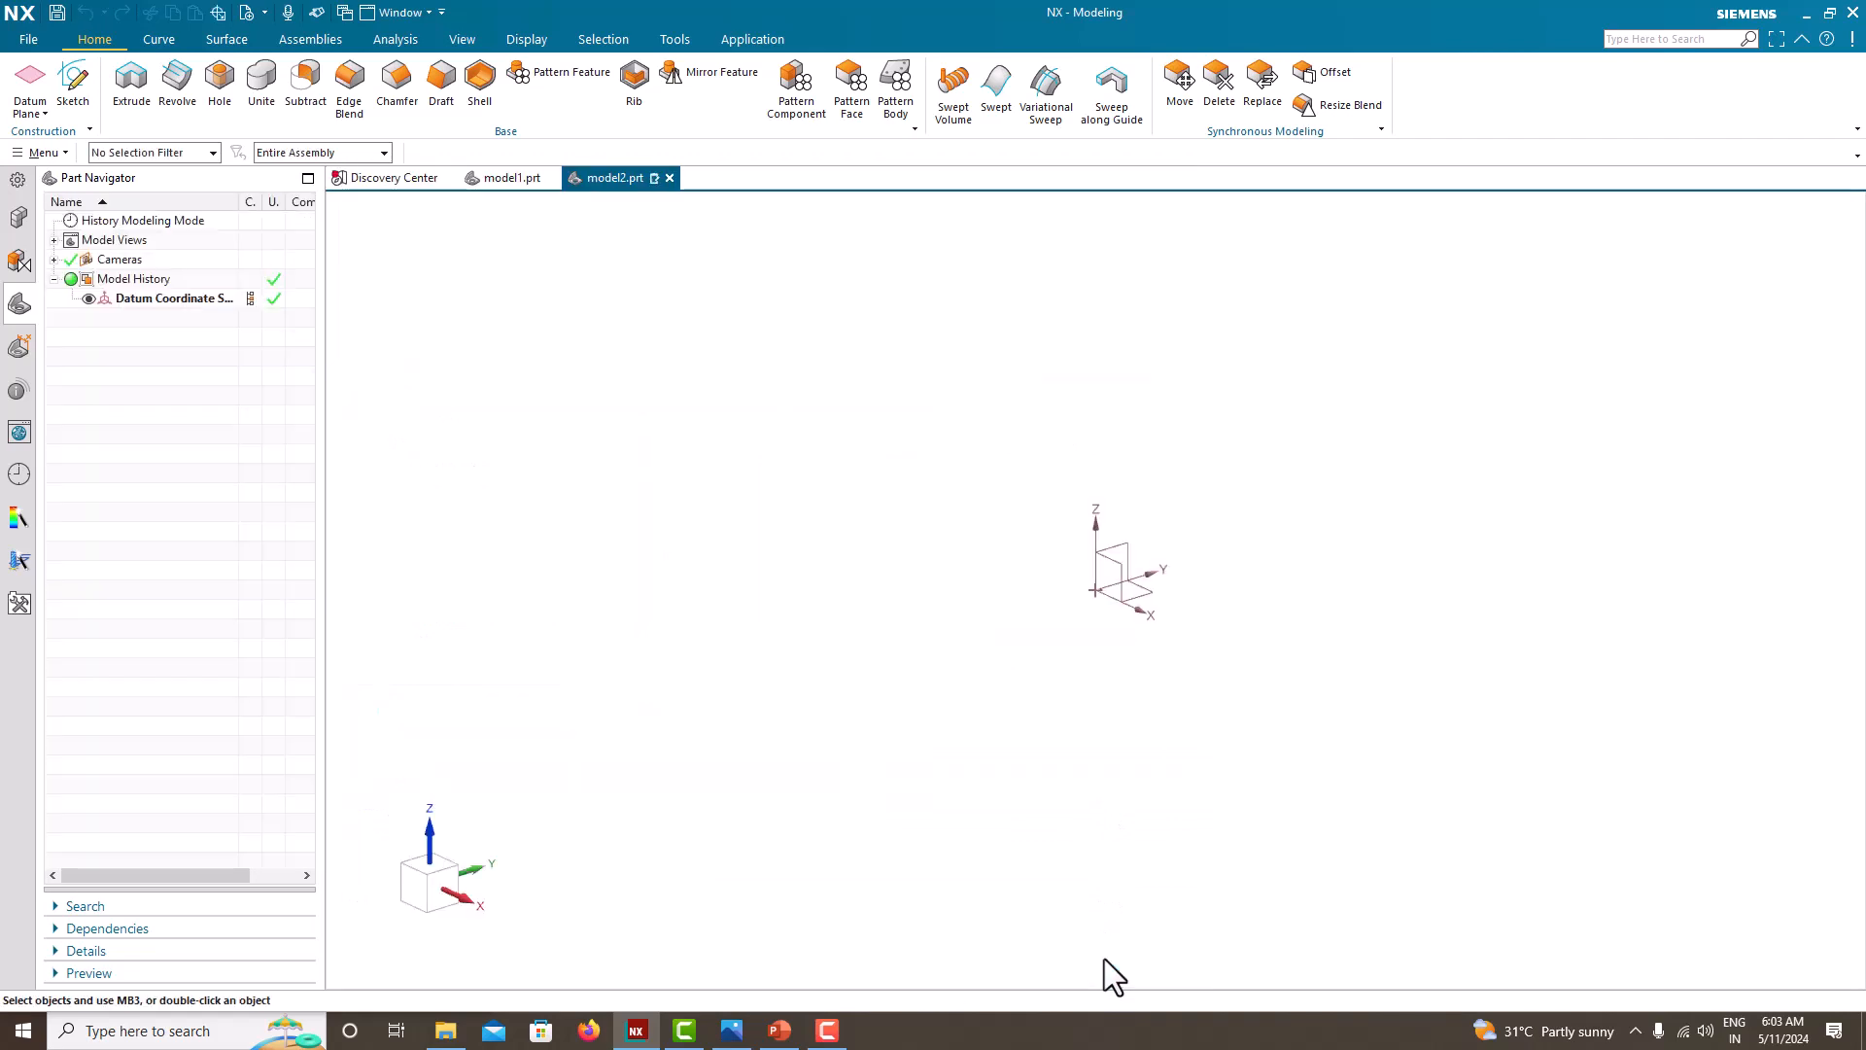
# Bring up the reference drawing Untitled9.png and place it side by side with the modeling window.
pyautogui.click(727, 1029)
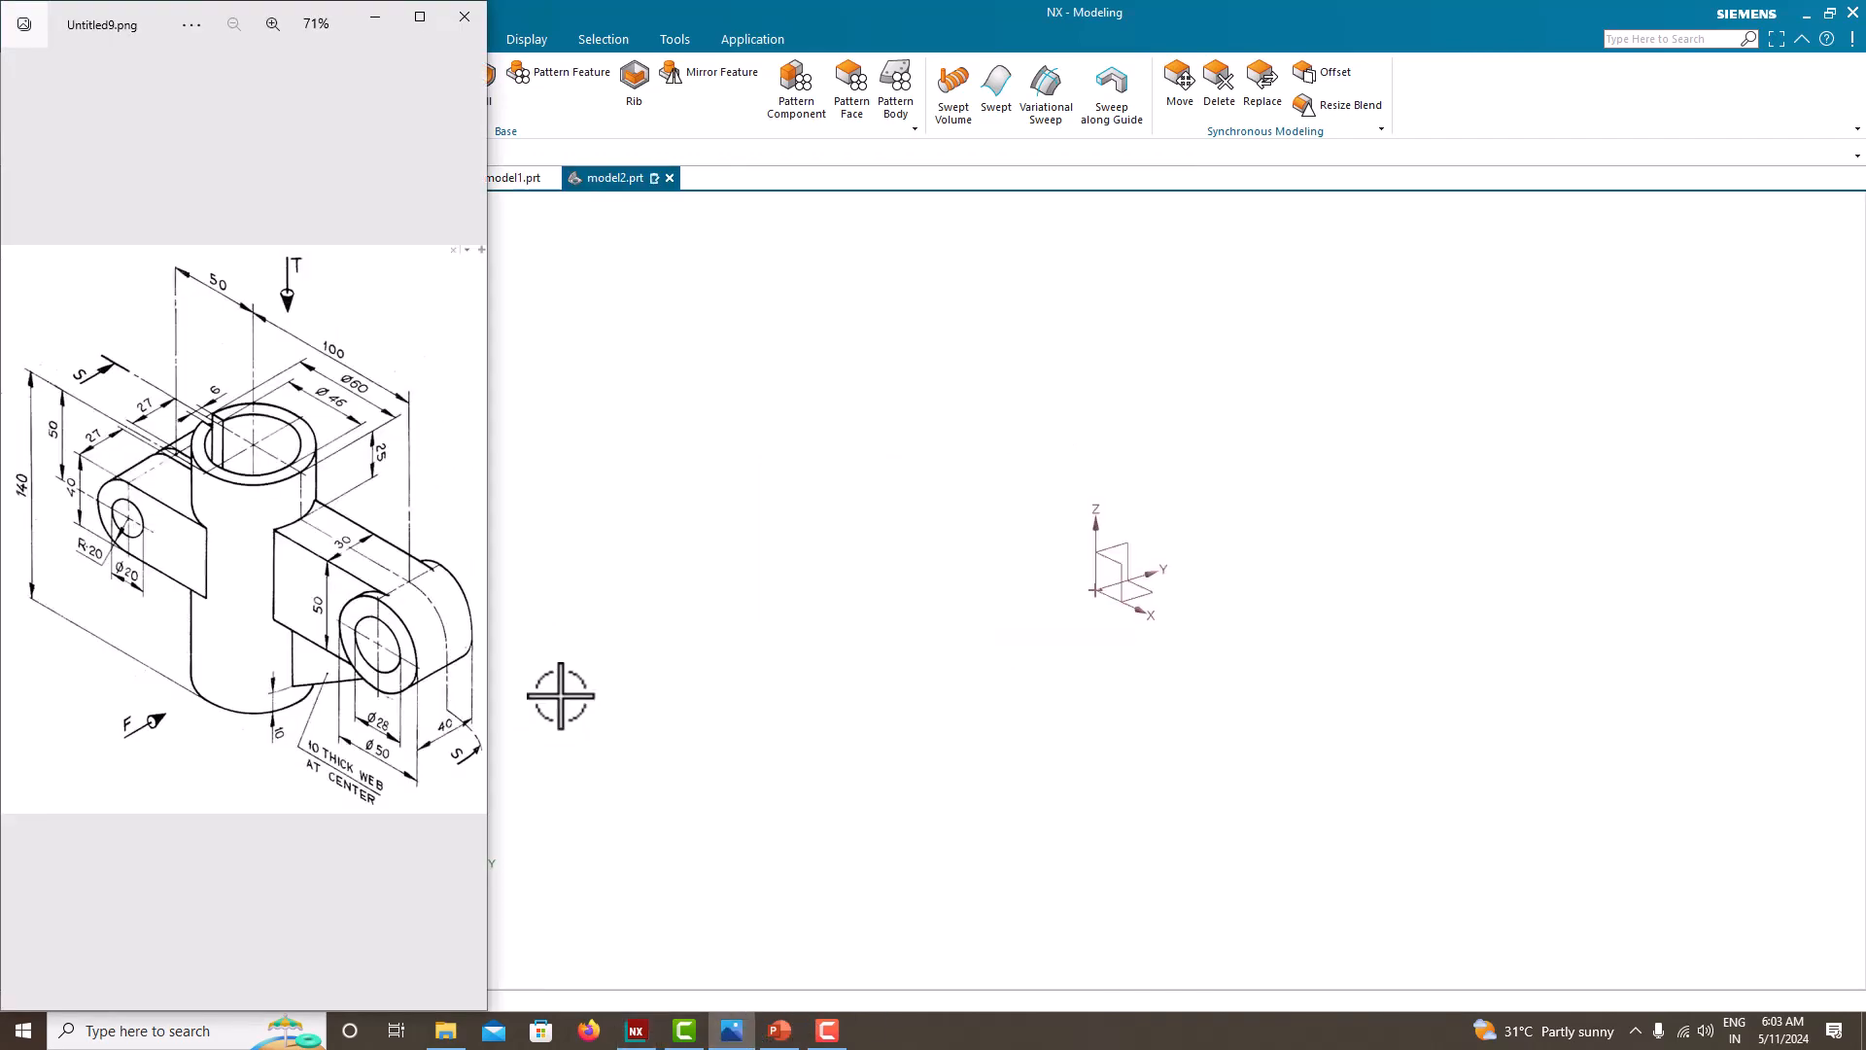
pyautogui.click(620, 685)
pyautogui.press('super+Down')
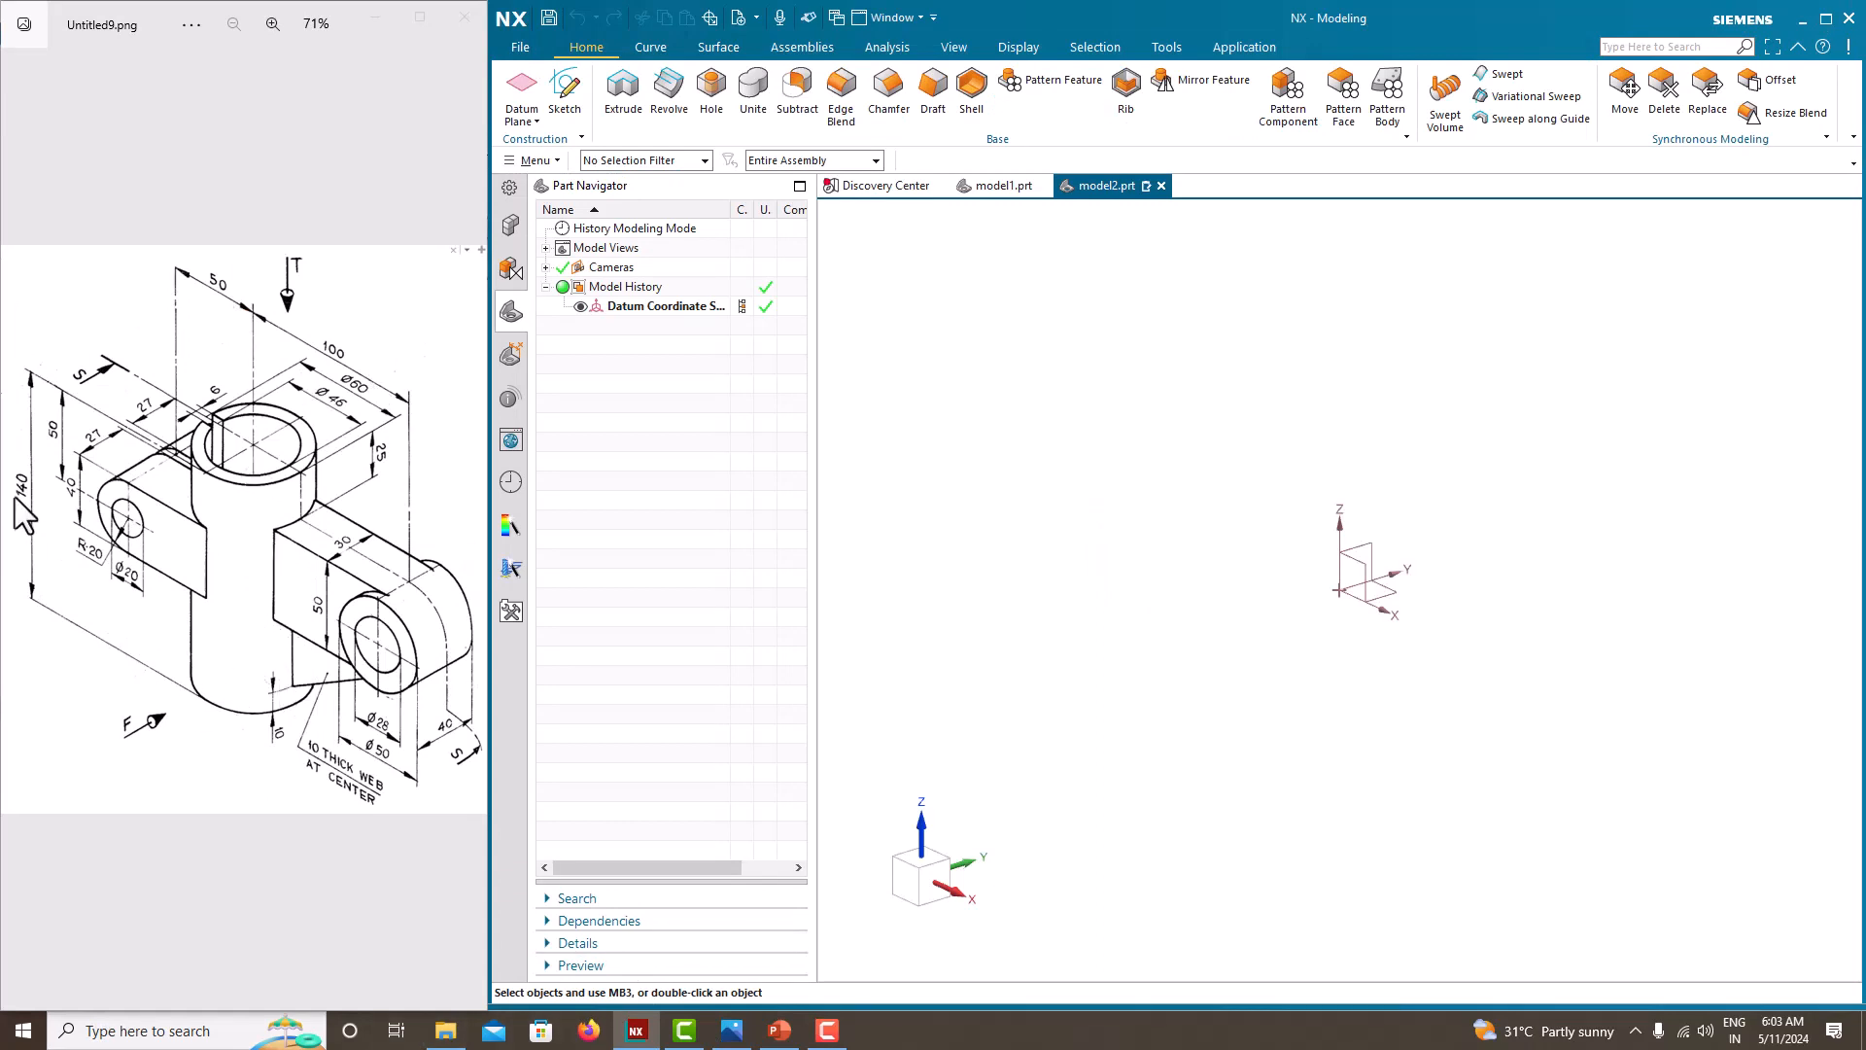
# Start a new sketch on the Top principal plane.
pyautogui.click(562, 115)
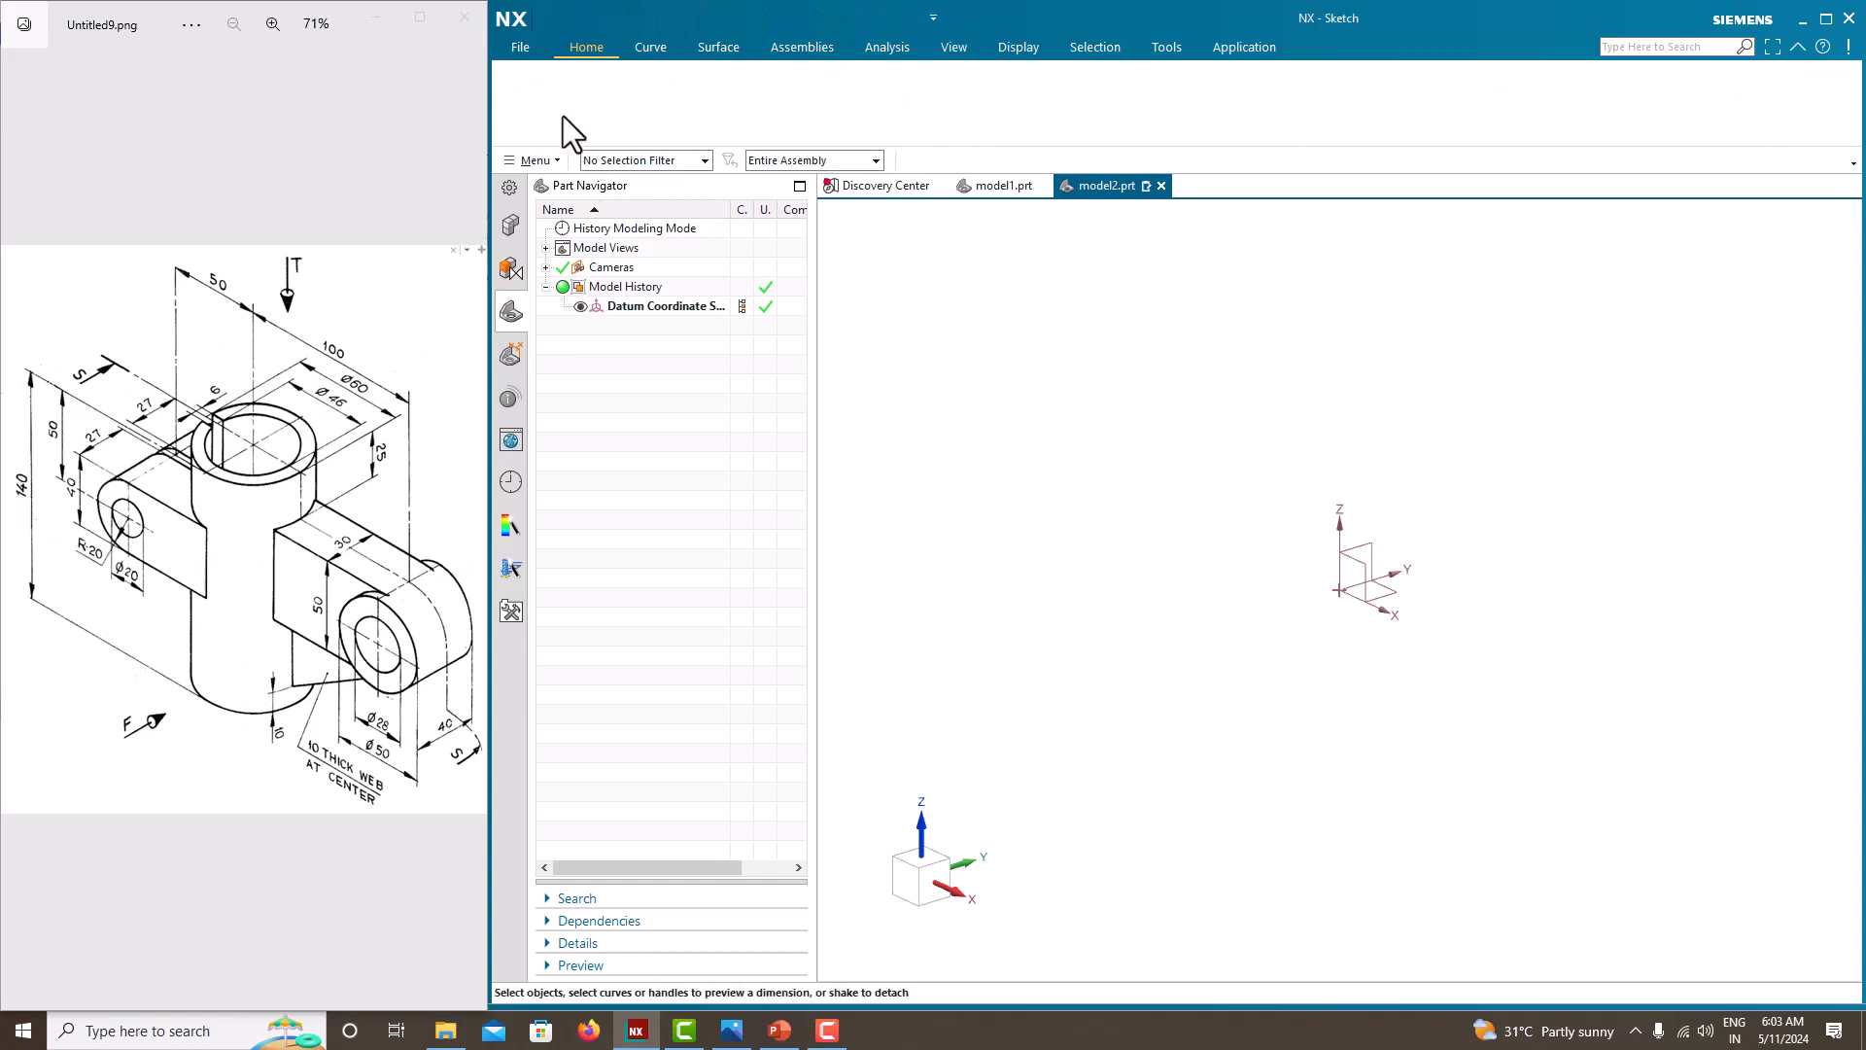
pyautogui.click(1508, 616)
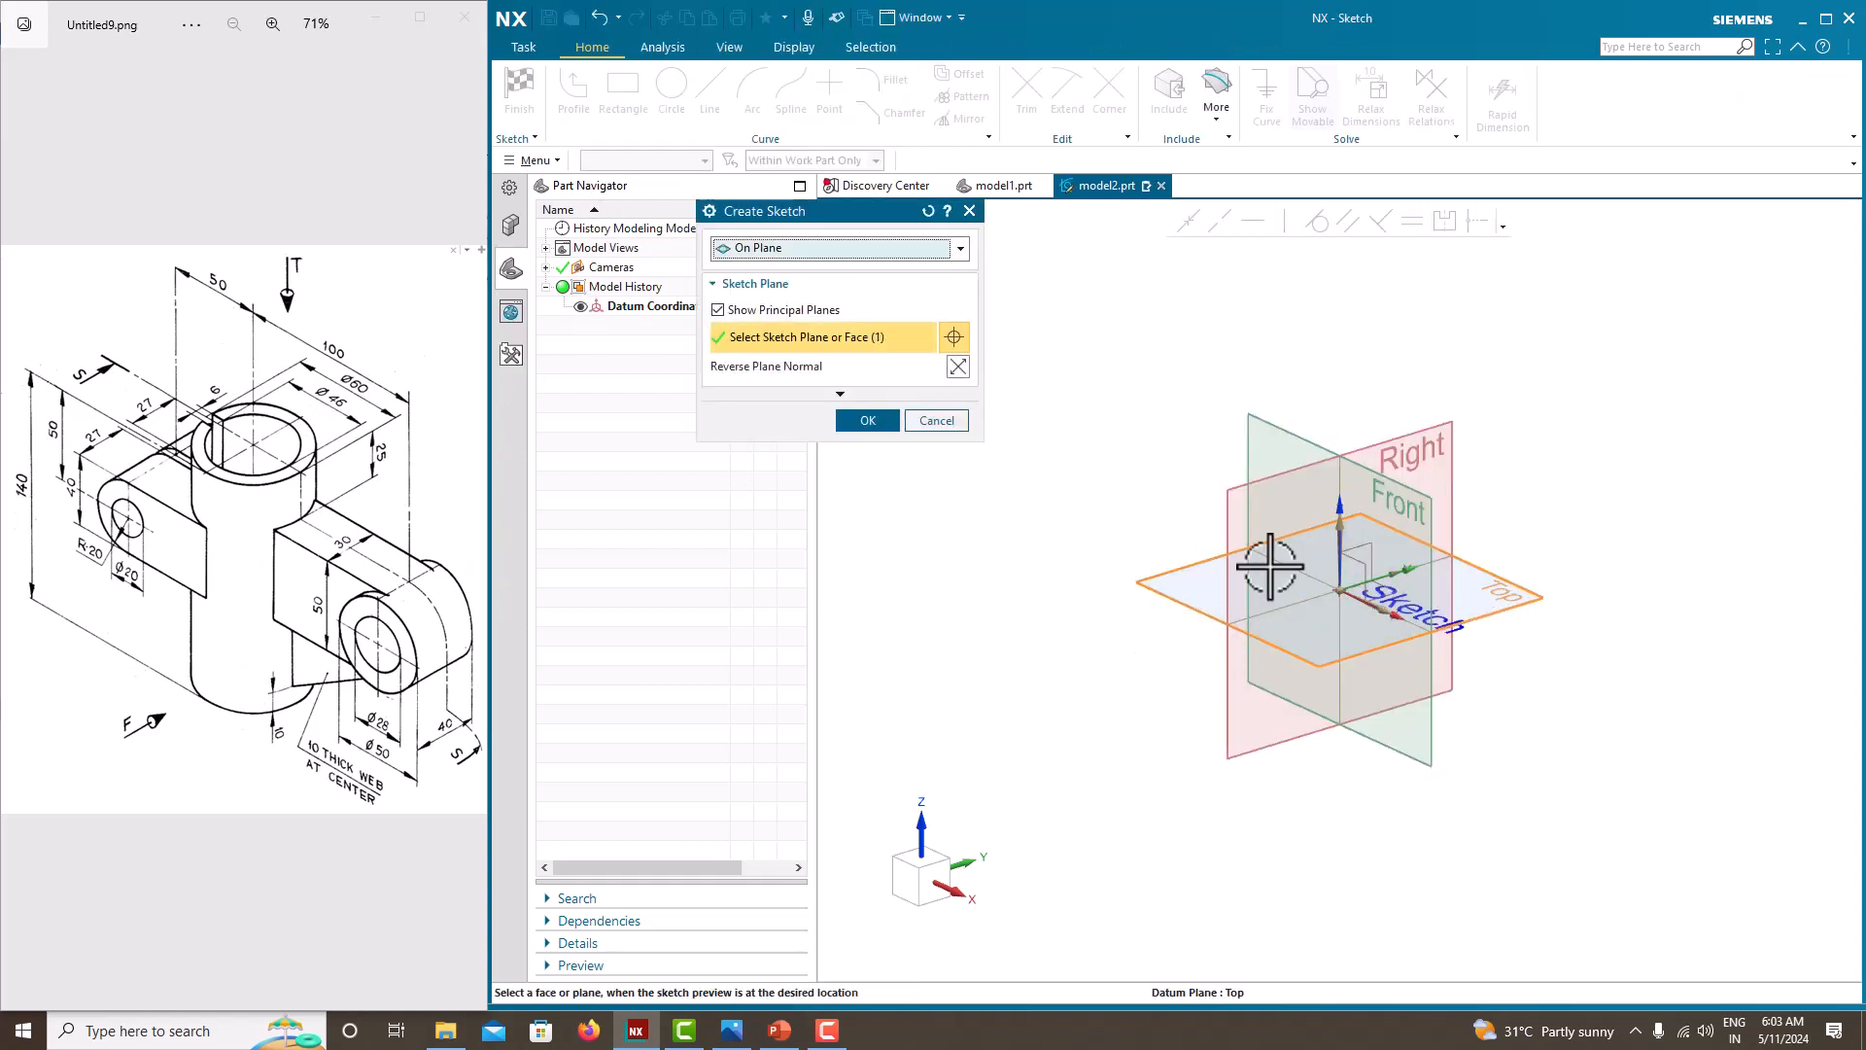
pyautogui.click(870, 420)
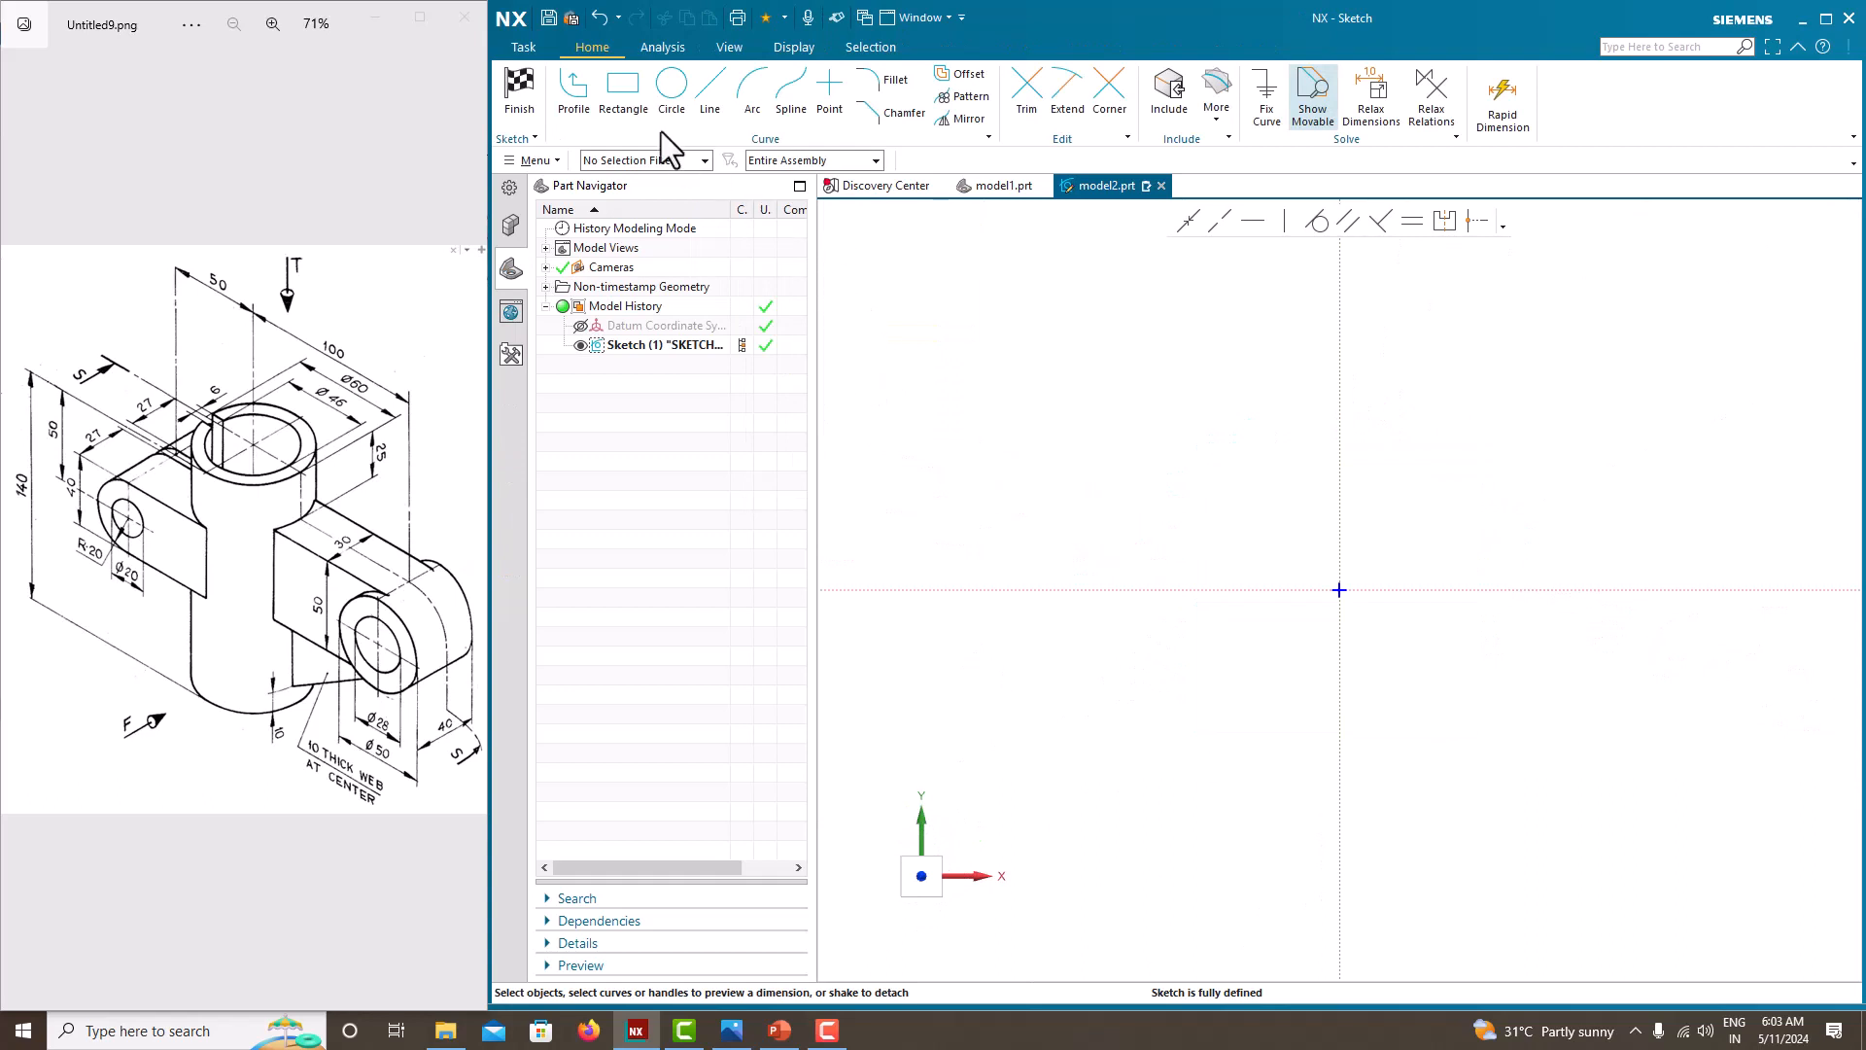
# Sketch a circle about 333 mm in diameter centred on the sketch origin.
pyautogui.click(670, 97)
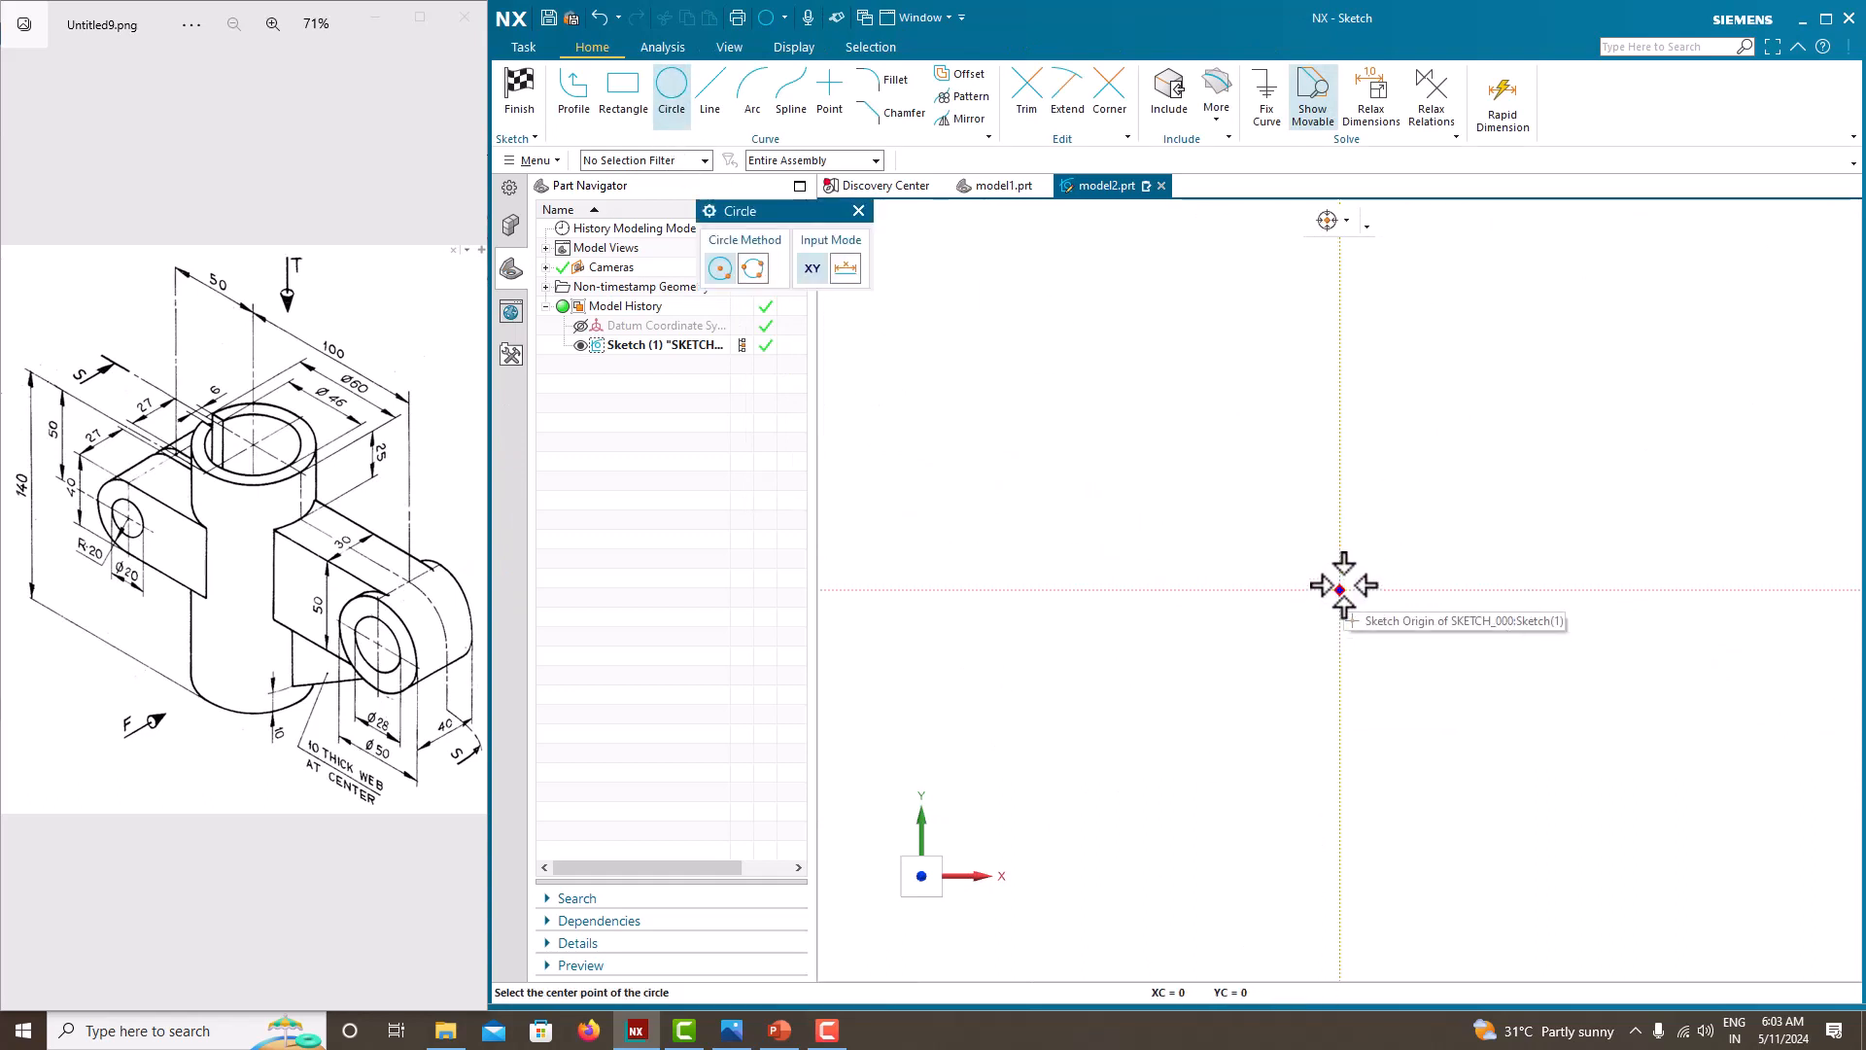
pyautogui.click(1342, 589)
pyautogui.click(1221, 505)
pyautogui.press('Escape')
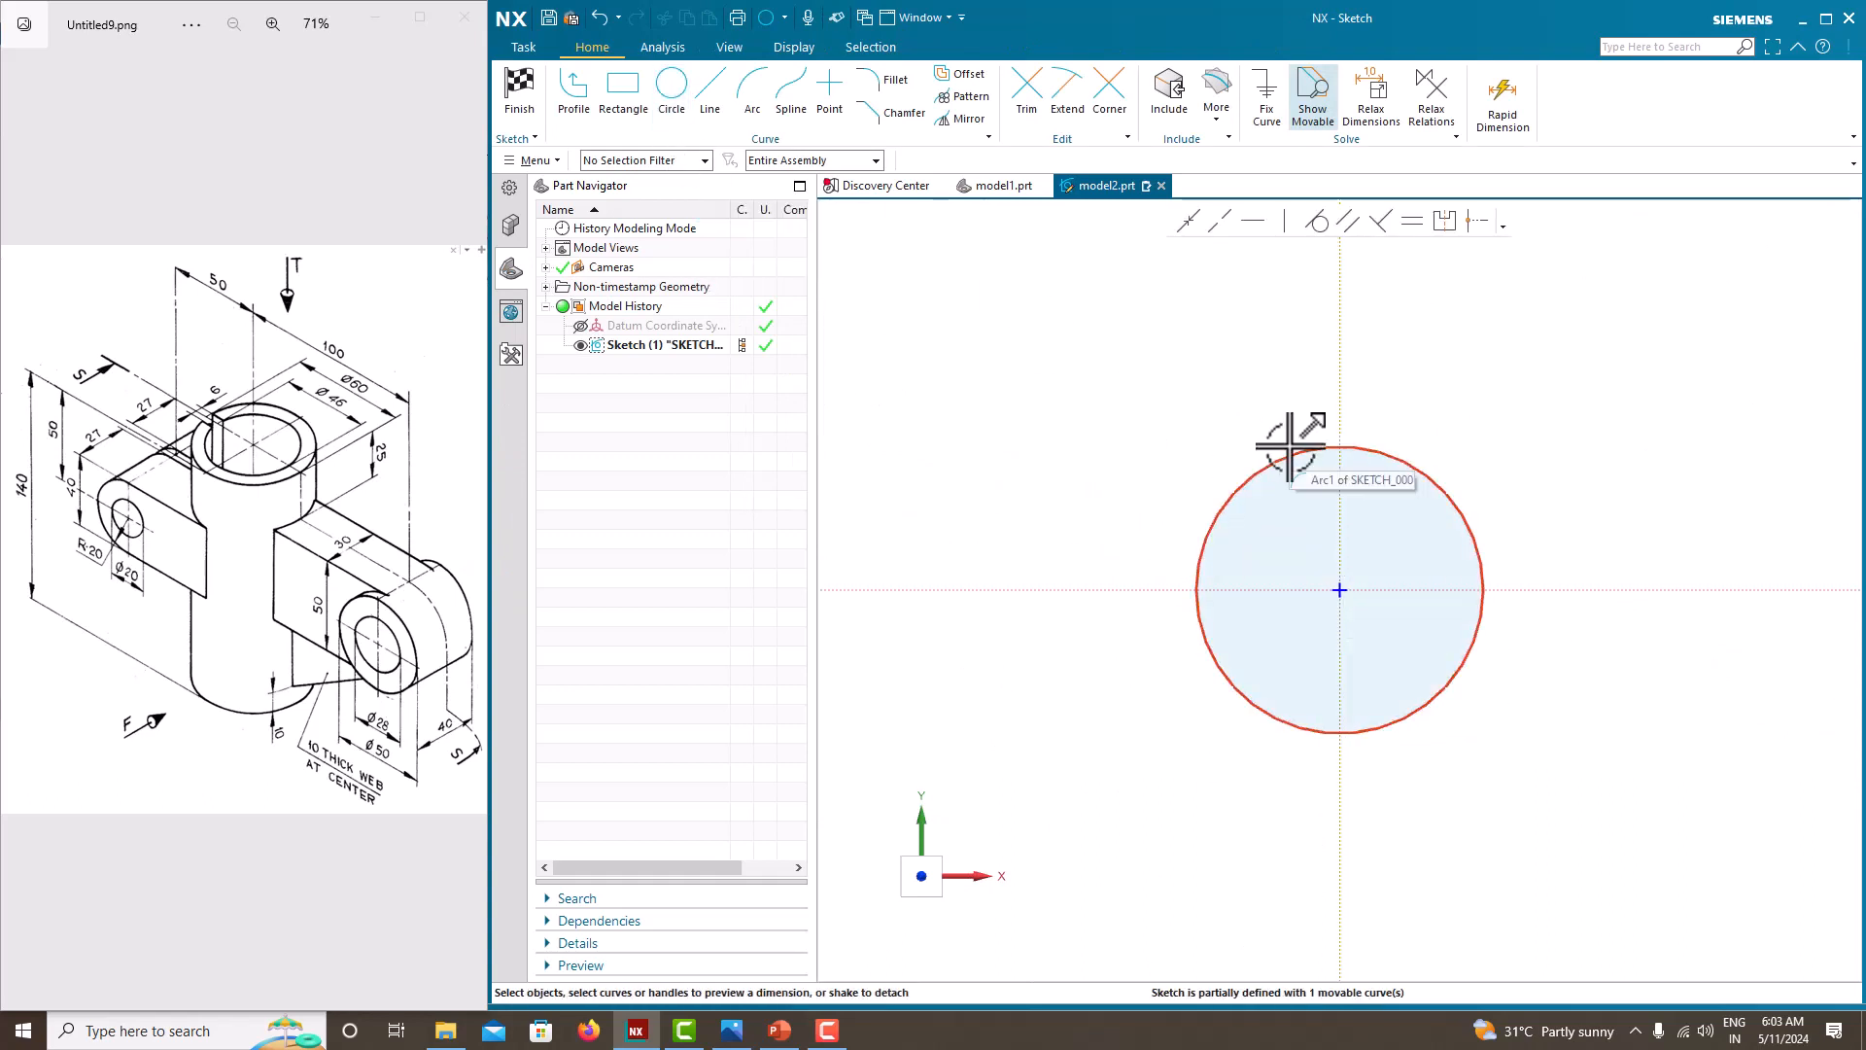
# Dimension the circle's diameter and set it to 60 mm.
pyautogui.click(1303, 447)
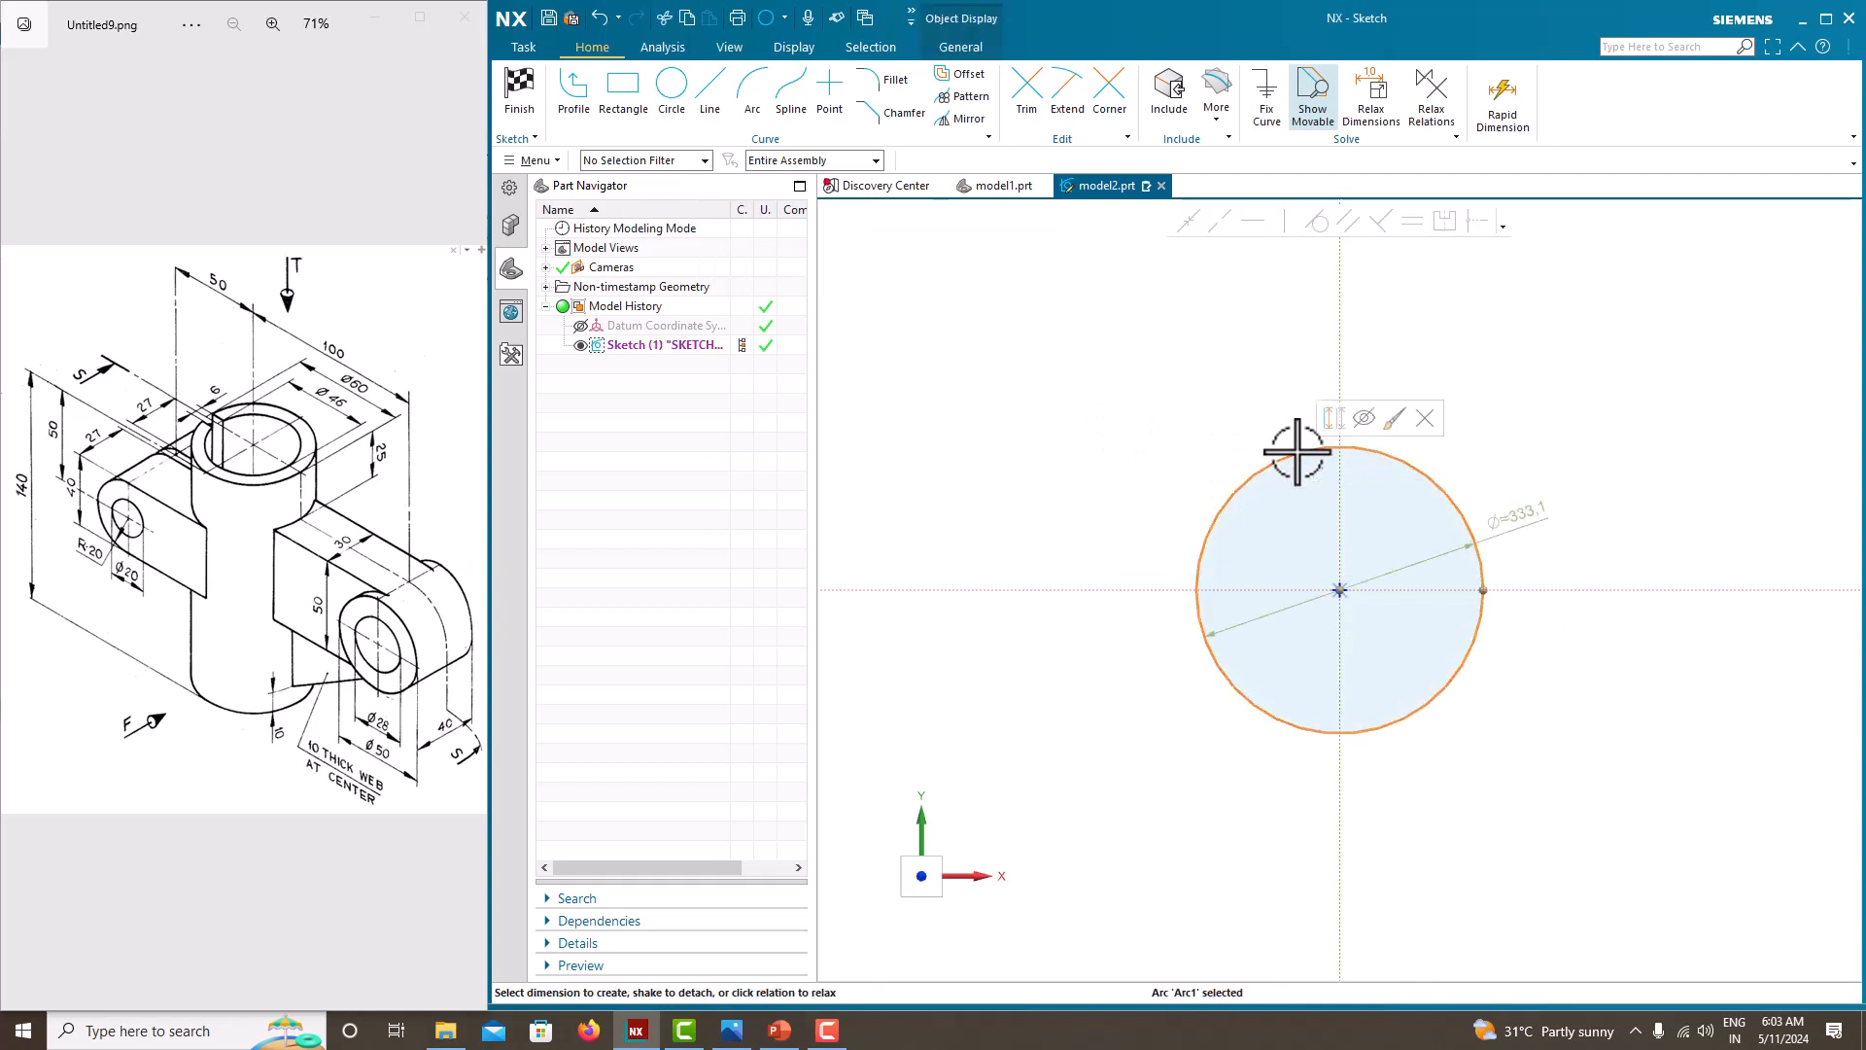
pyautogui.click(1548, 505)
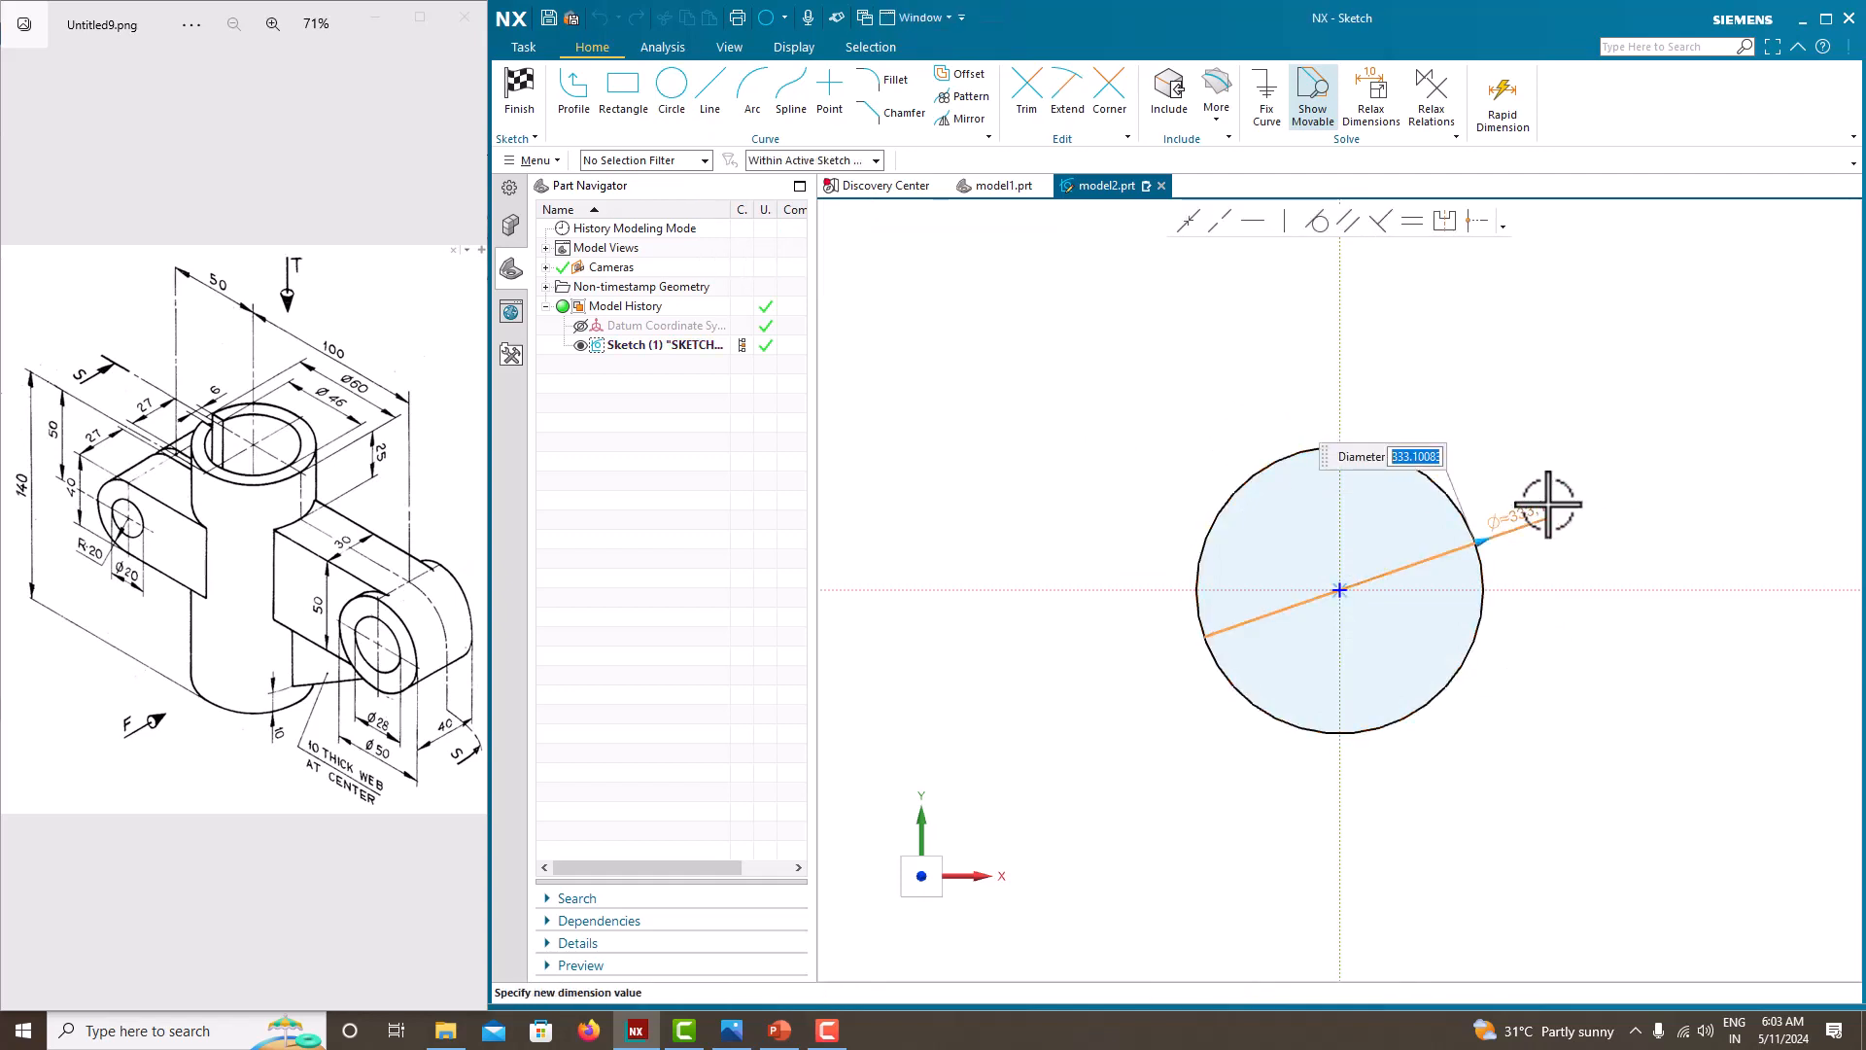
pyautogui.press('Return')
pyautogui.click(1076, 539)
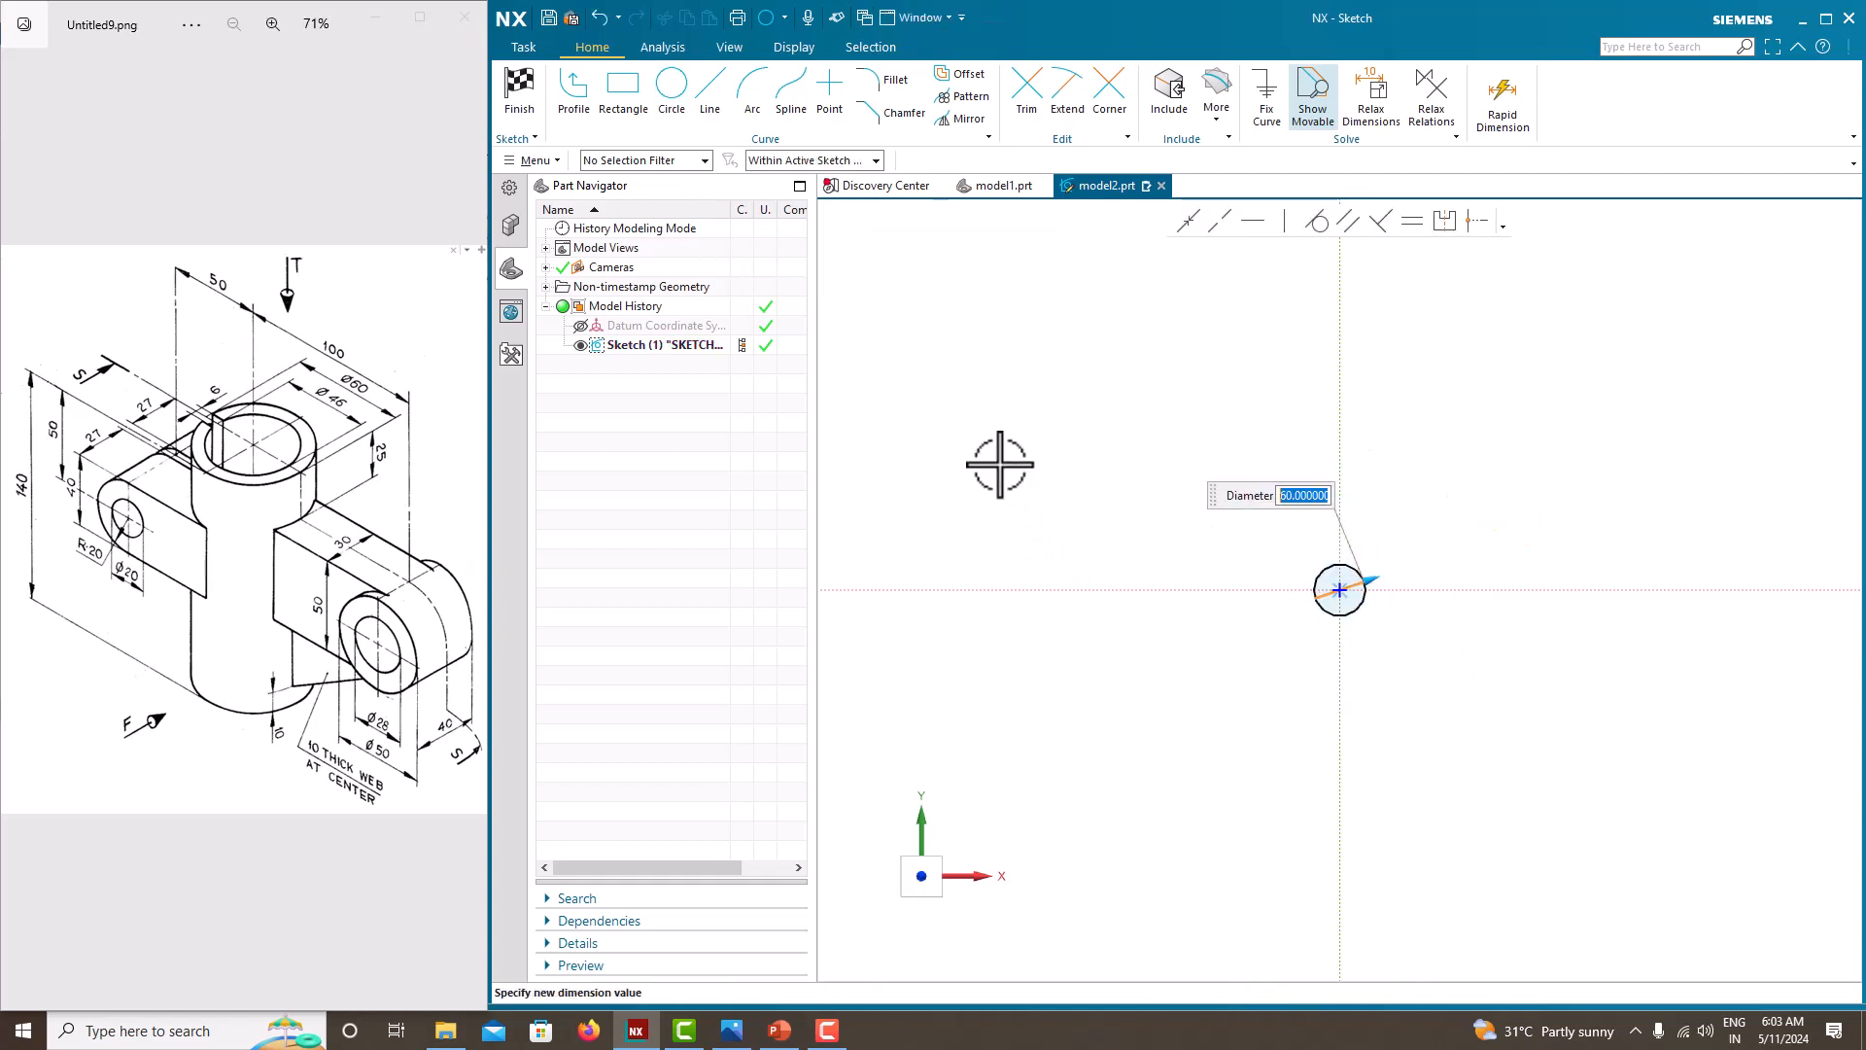
pyautogui.rightClick(1244, 496)
pyautogui.click(1257, 510)
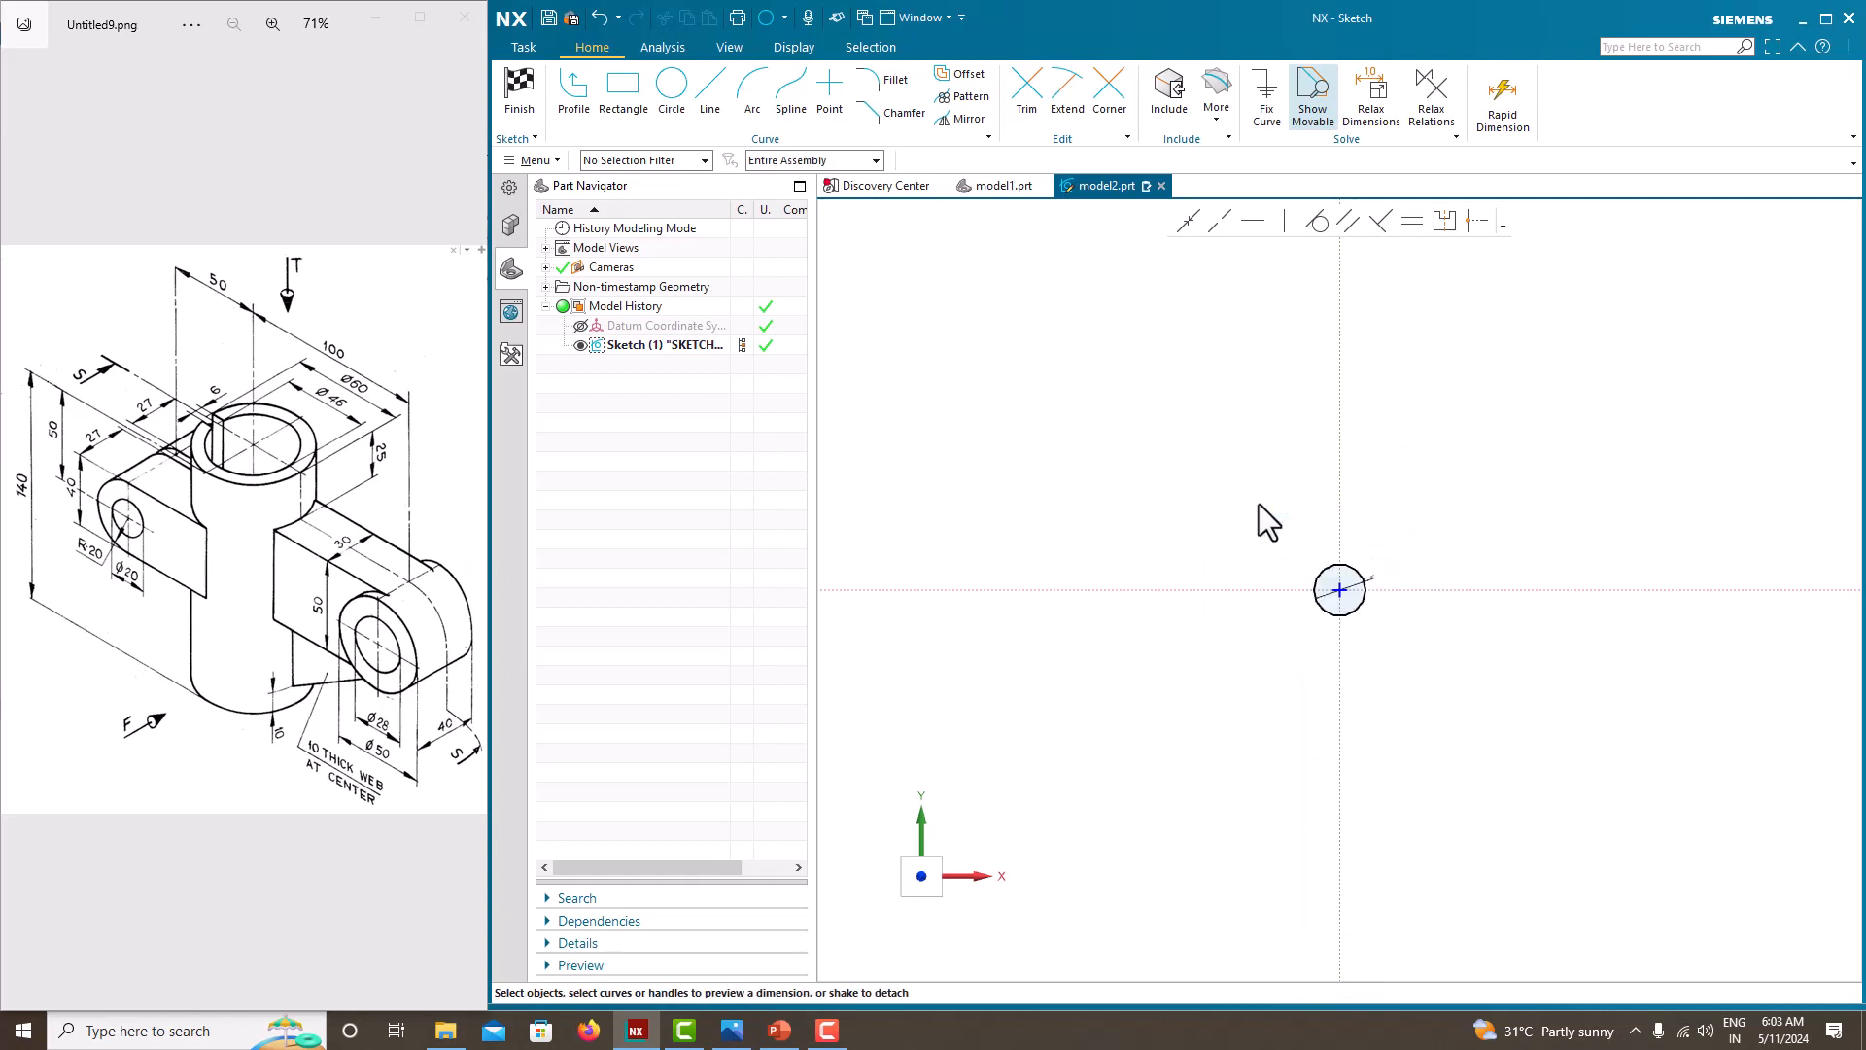
# Extrude the circle as a solid with a symmetric width of 140 mm and hide its sketch.
pyautogui.click(622, 105)
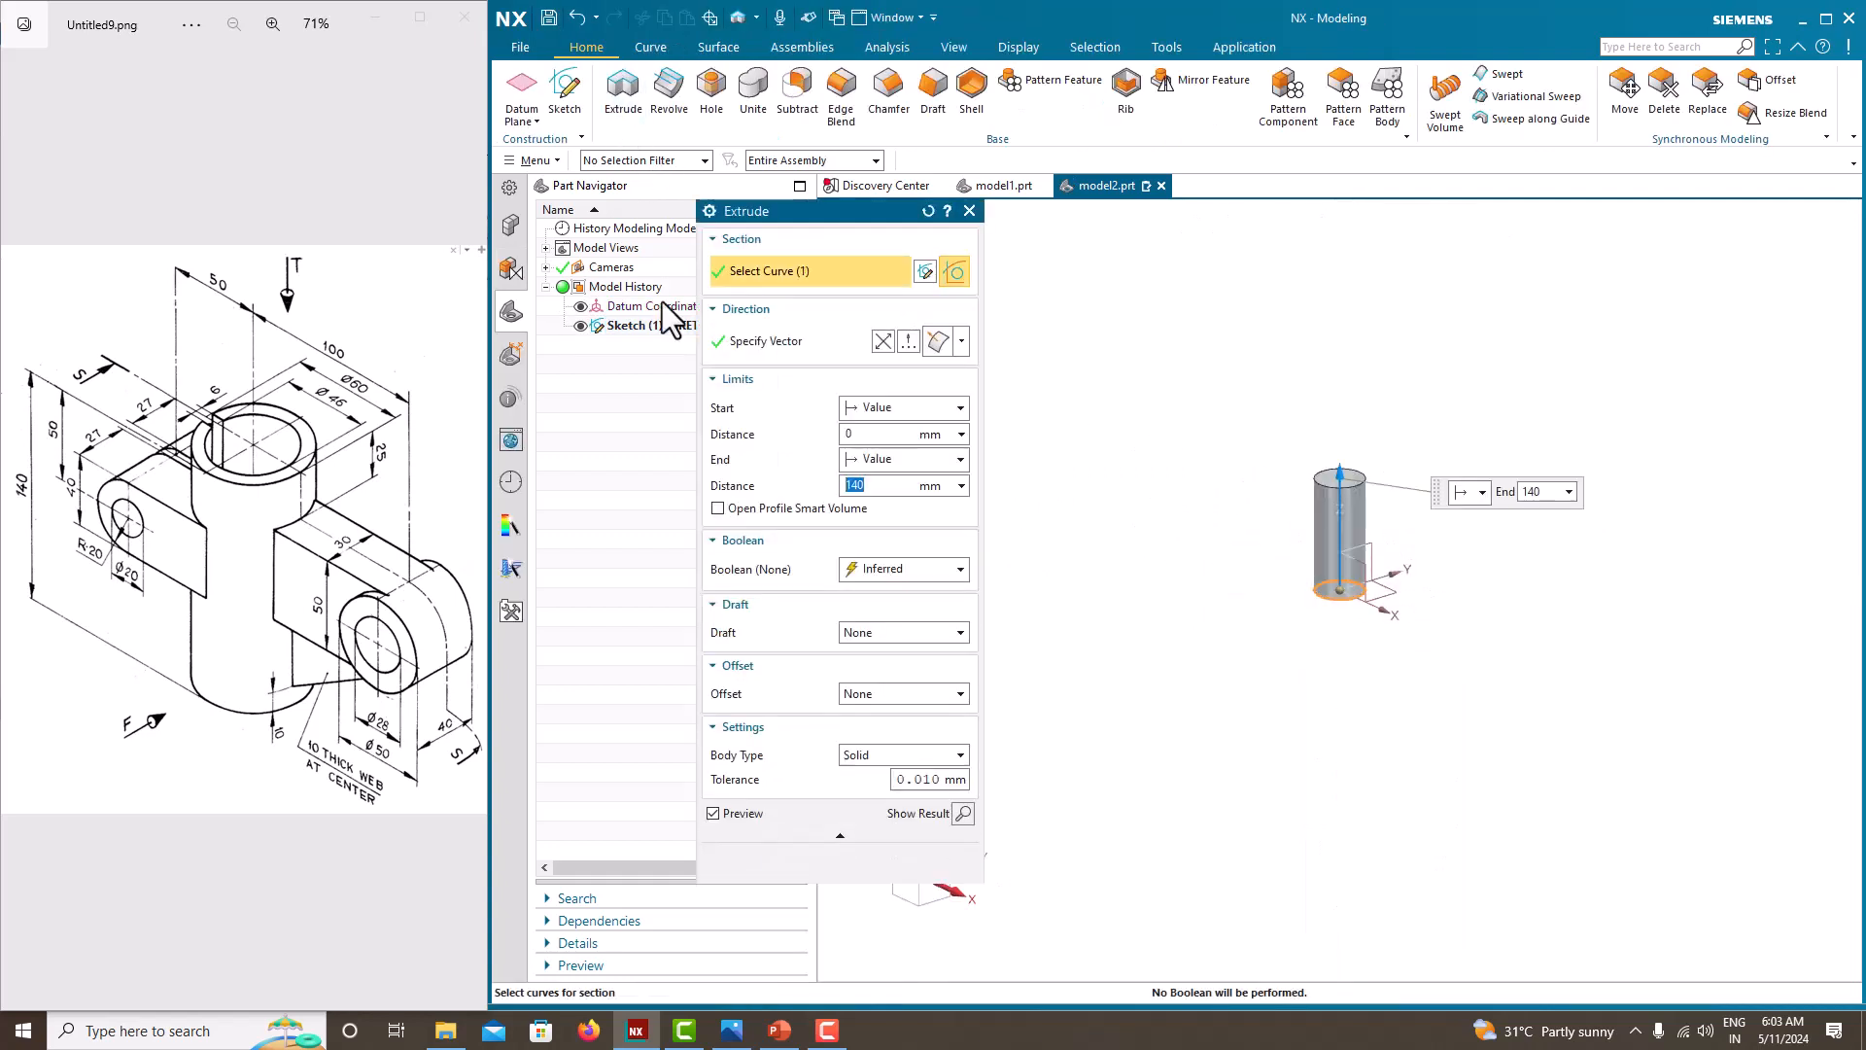
pyautogui.click(858, 457)
pyautogui.click(878, 521)
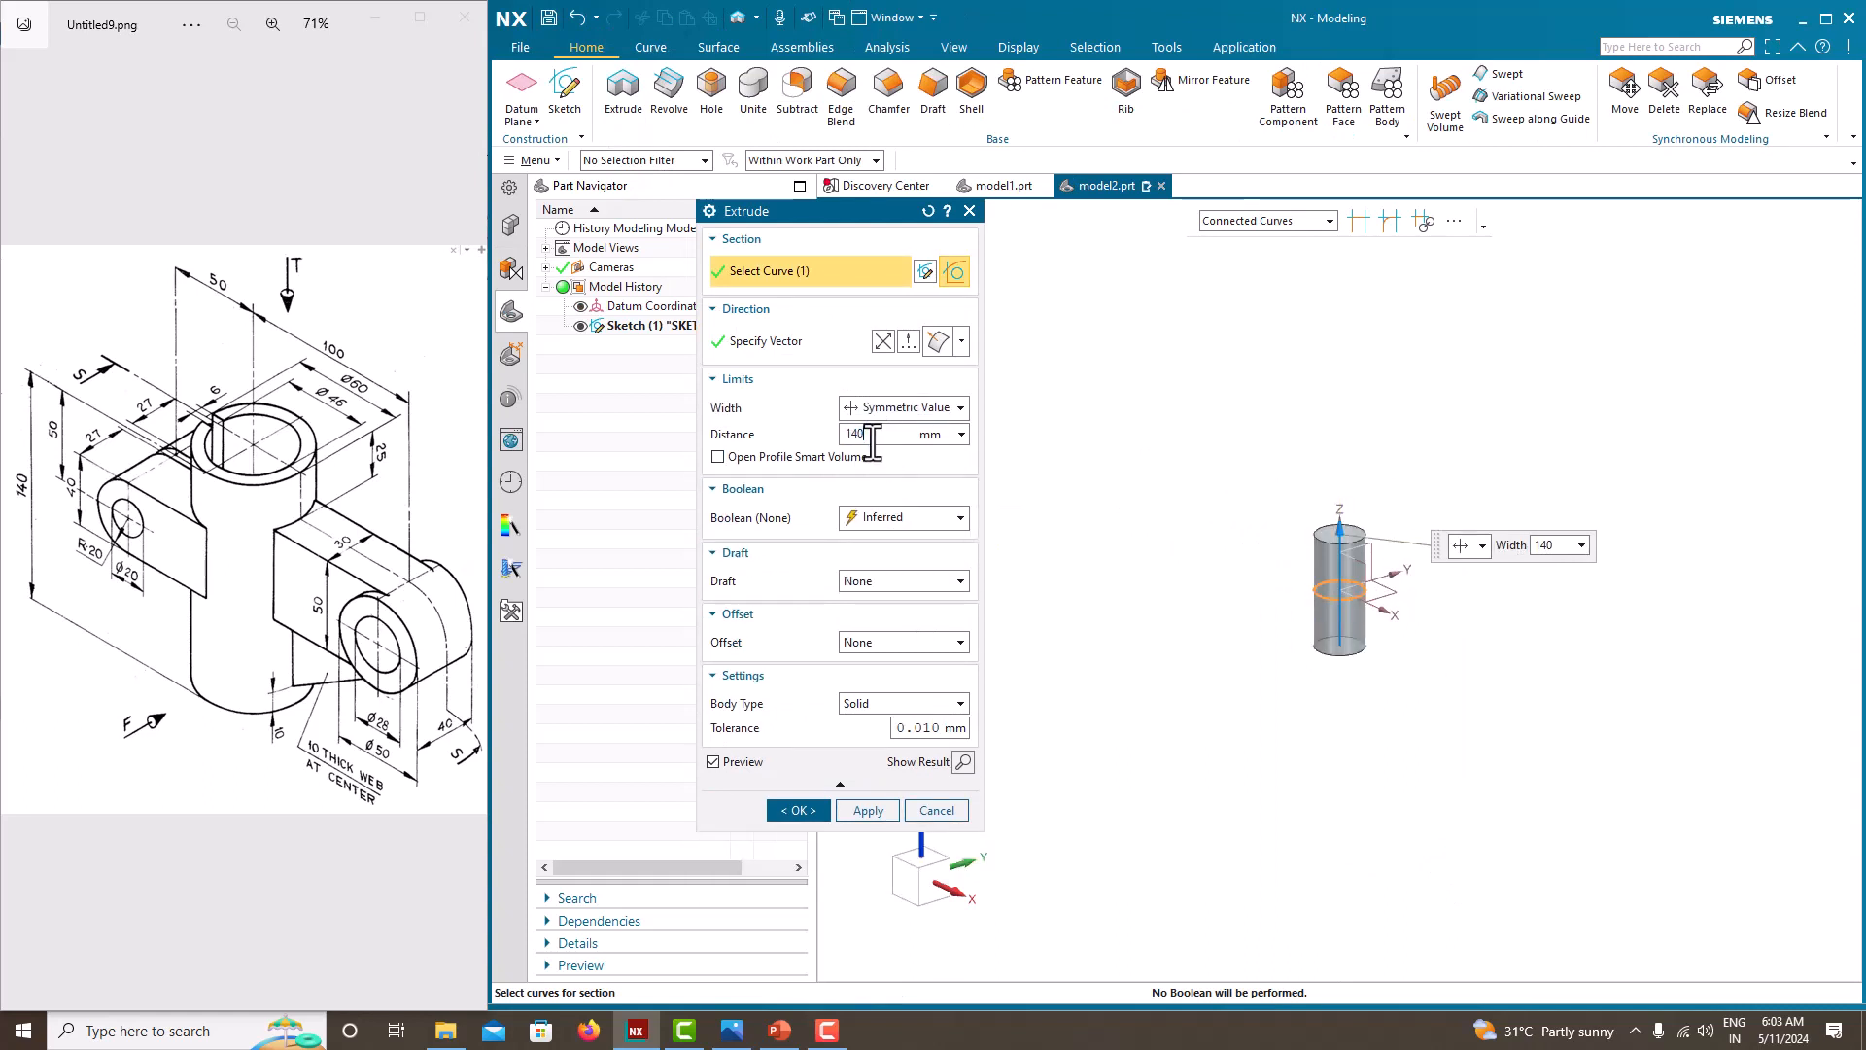
pyautogui.click(798, 811)
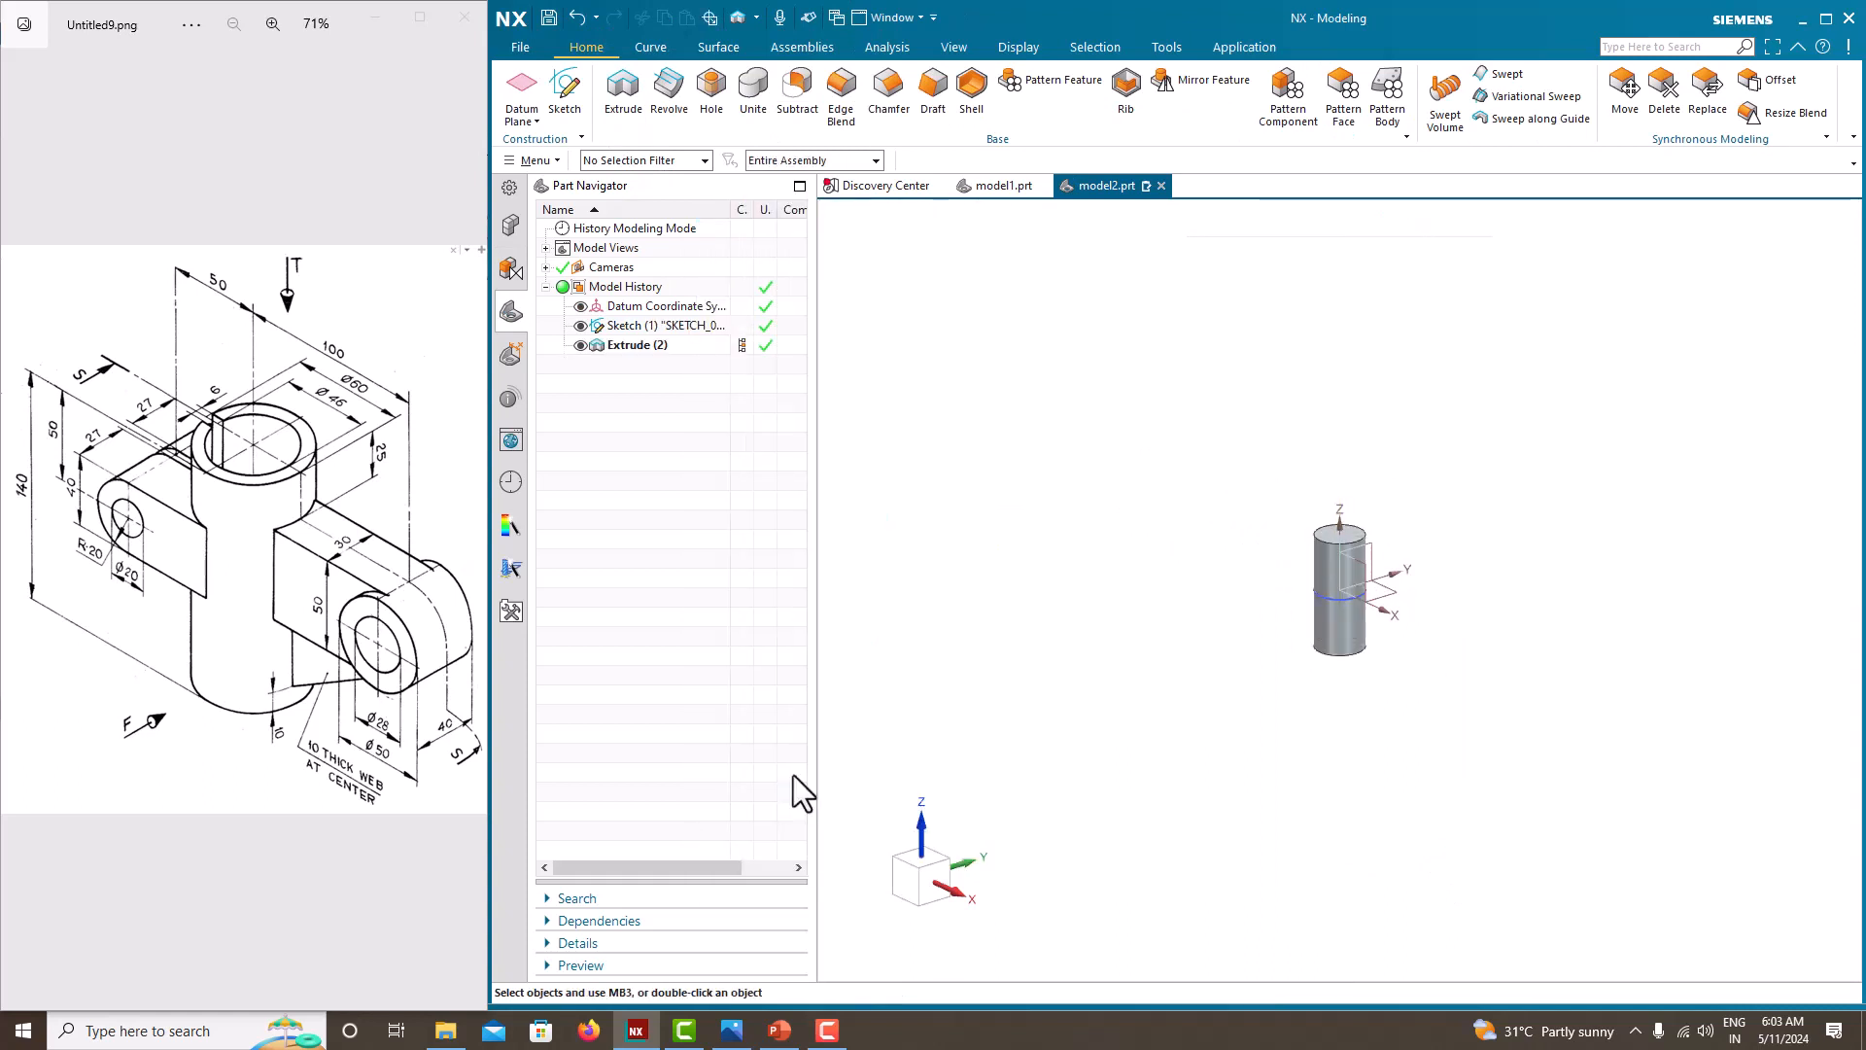
pyautogui.click(581, 327)
pyautogui.scroll(-4, 1318, 615)
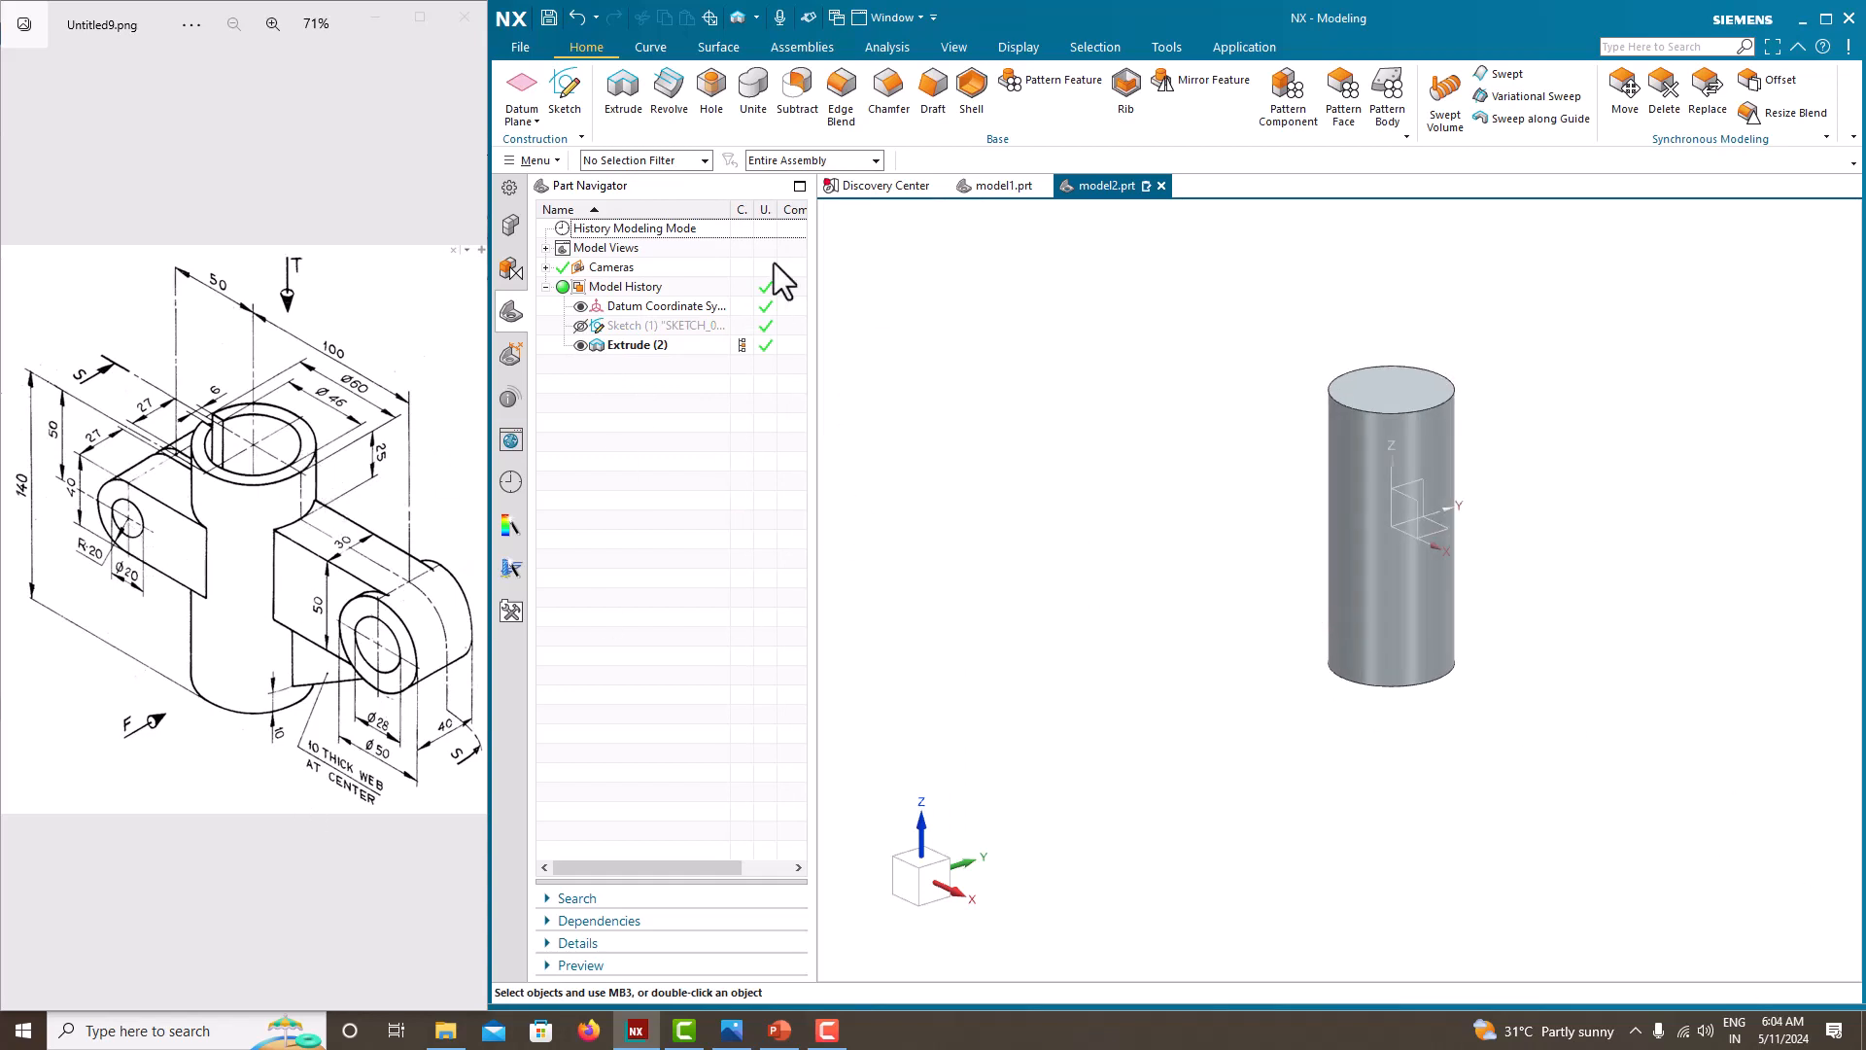
# Start a new sketch on the Front principal plane through the cylinder.
pyautogui.click(559, 77)
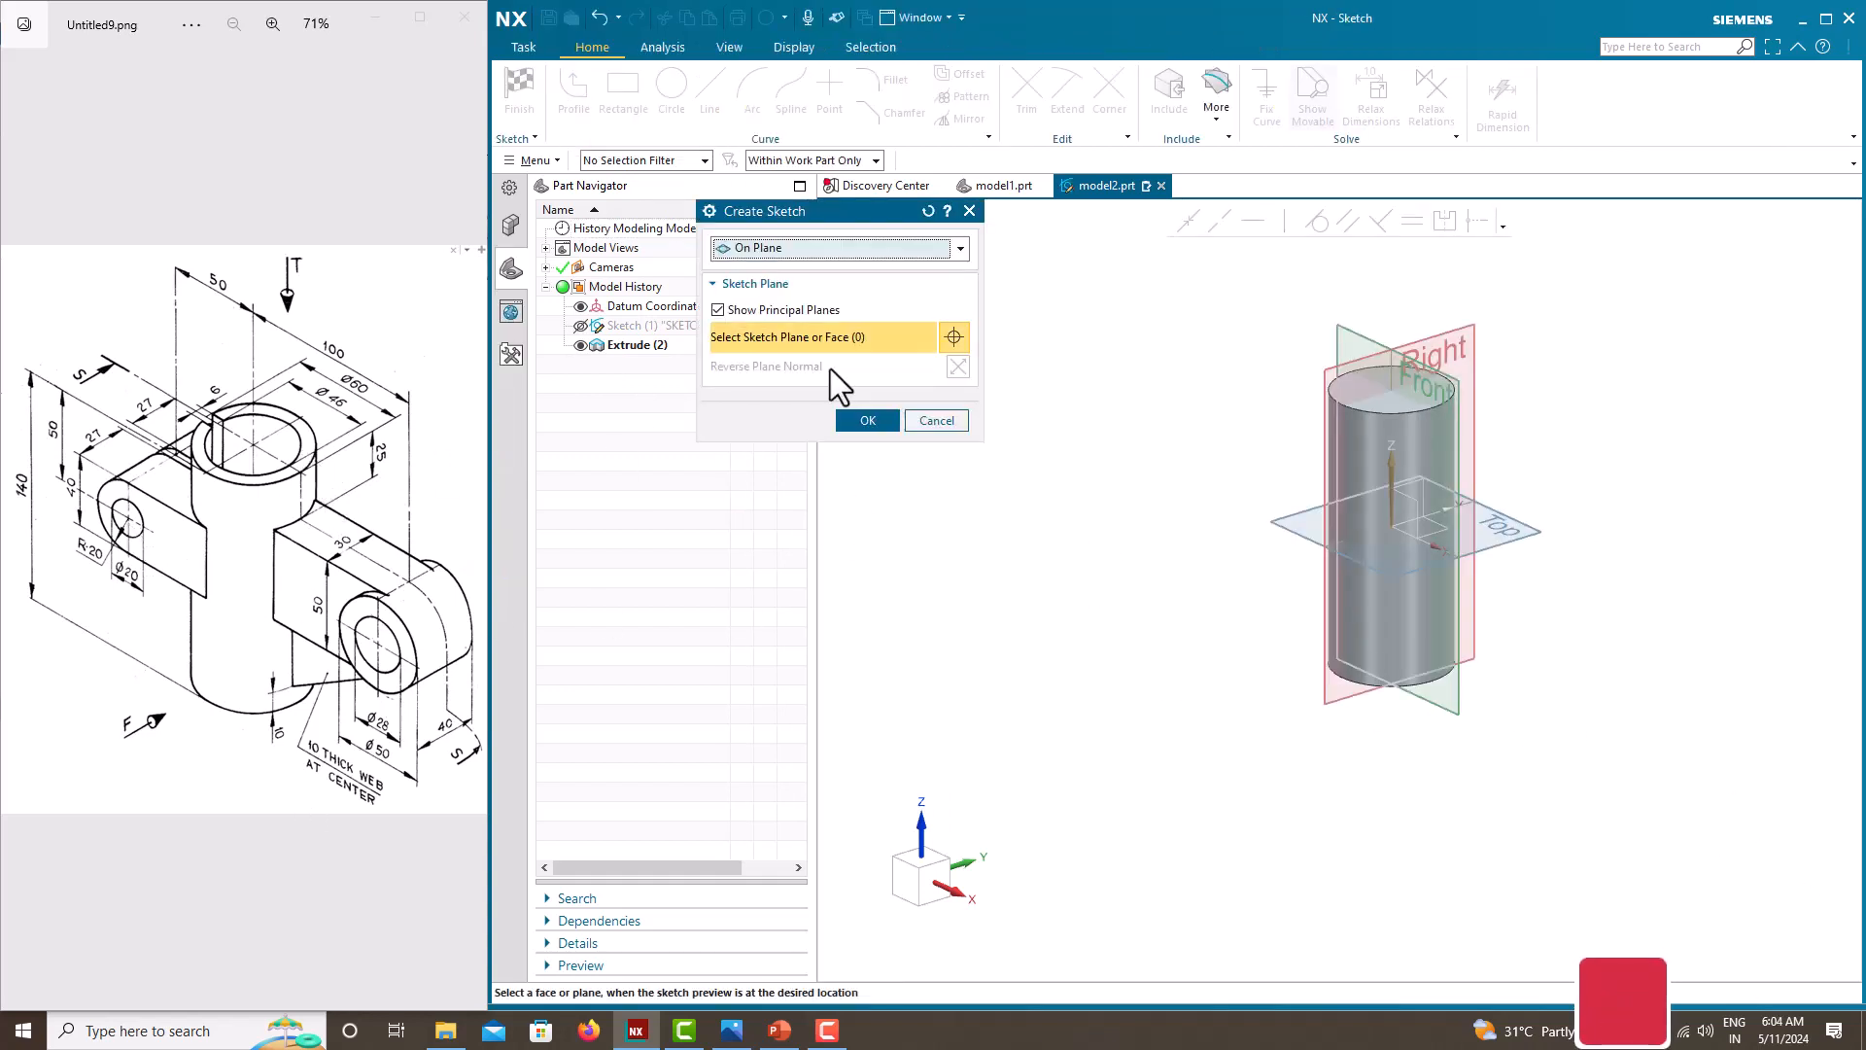
pyautogui.moveTo(1595, 433)
pyautogui.mouseDown(button='middle')
pyautogui.moveTo(1686, 433)
pyautogui.moveTo(1541, 387)
pyautogui.mouseUp(button='middle')
pyautogui.click(1538, 390)
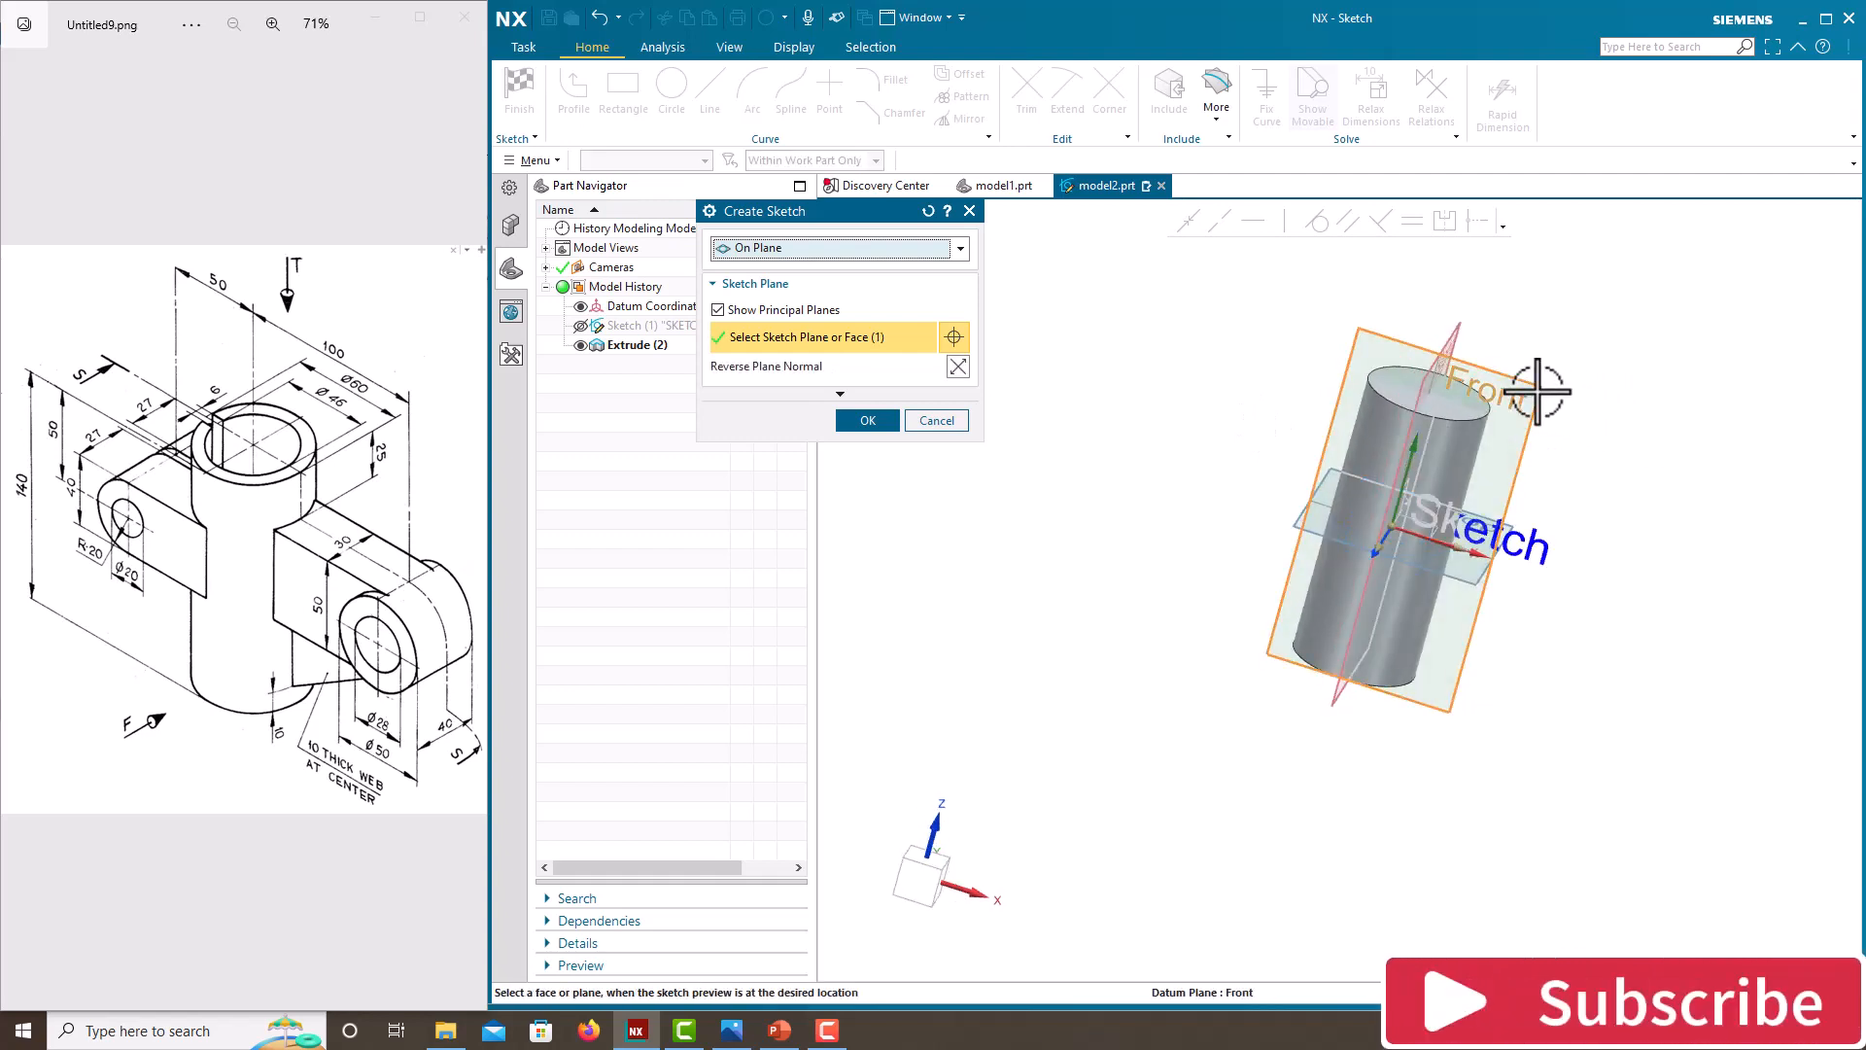
pyautogui.click(880, 420)
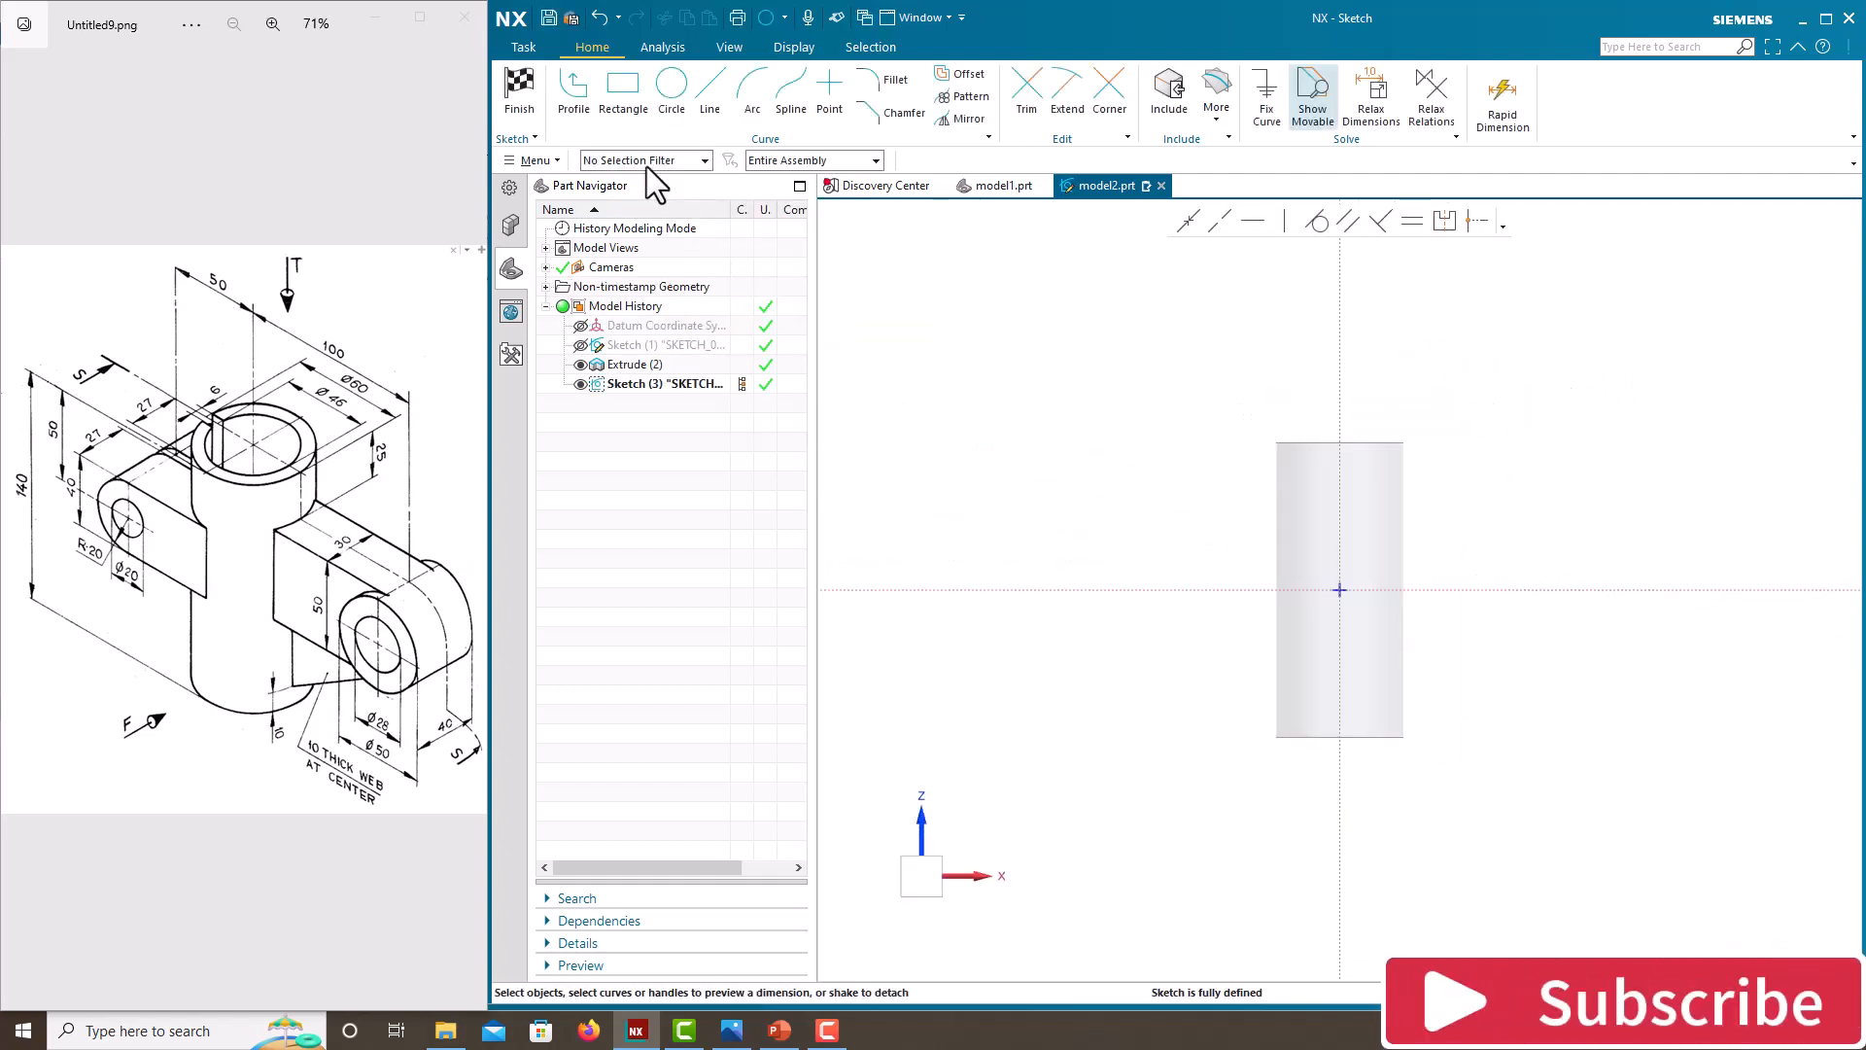
# Sketch a circle about 49 mm in diameter to the left of the cylinder, above the horizontal axis.
pyautogui.click(671, 92)
pyautogui.scroll(3, 1069, 500)
pyautogui.click(1259, 588)
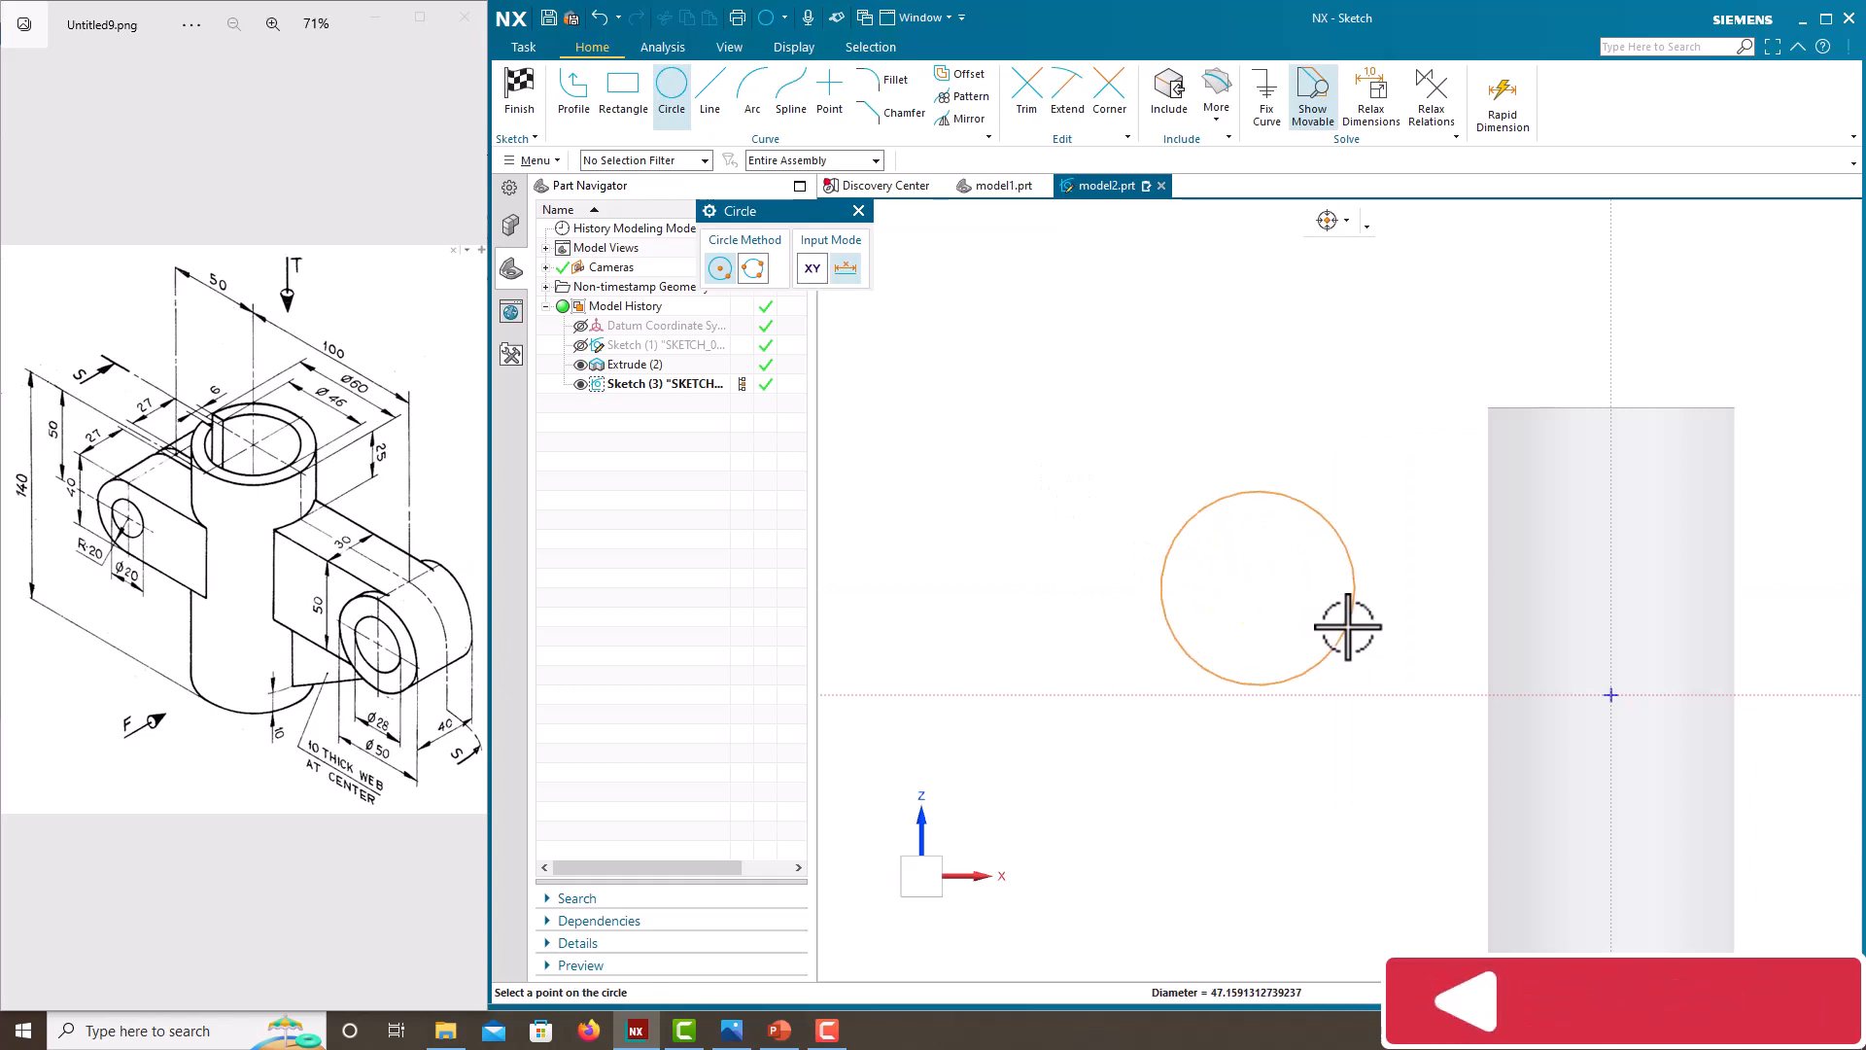
pyautogui.click(1351, 627)
pyautogui.scroll(-2, 1000, 500)
pyautogui.press('Escape')
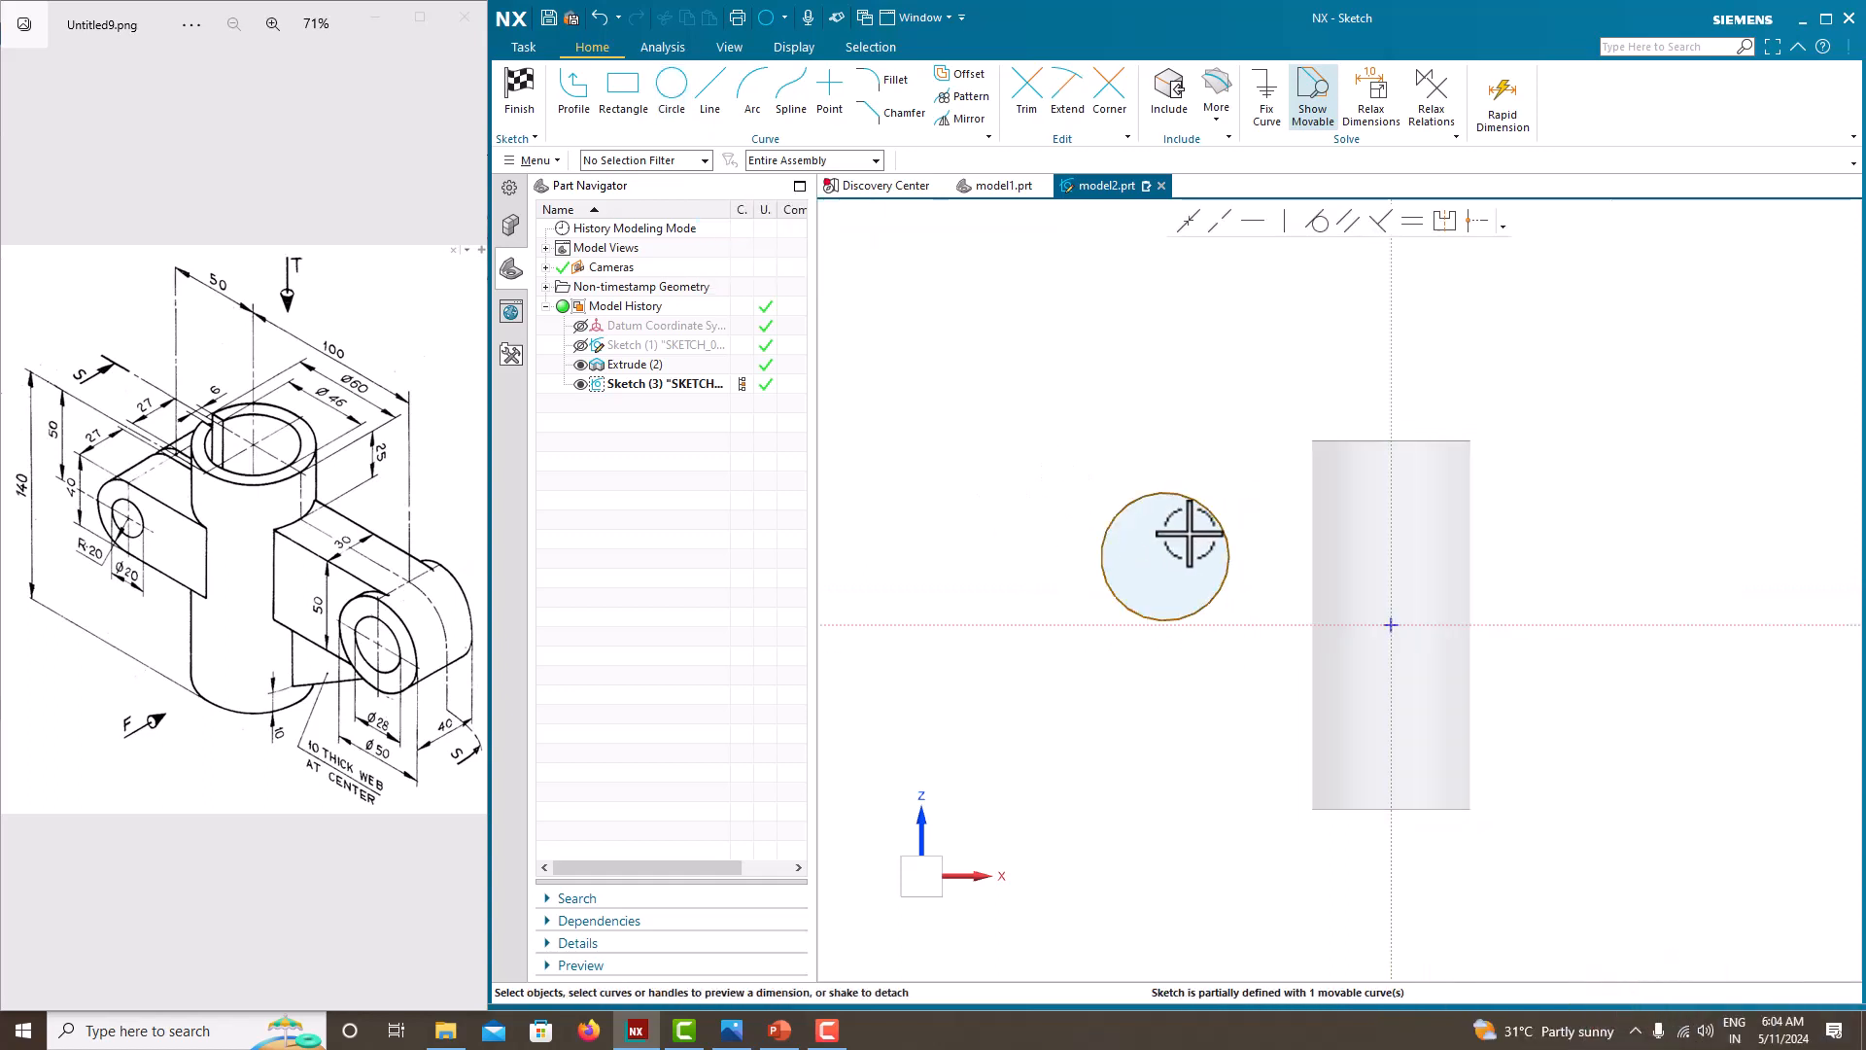
# Set the side circle's diameter to 40 mm and accept scaling the entire sketch.
pyautogui.scroll(2, 1195, 540)
pyautogui.click(1216, 508)
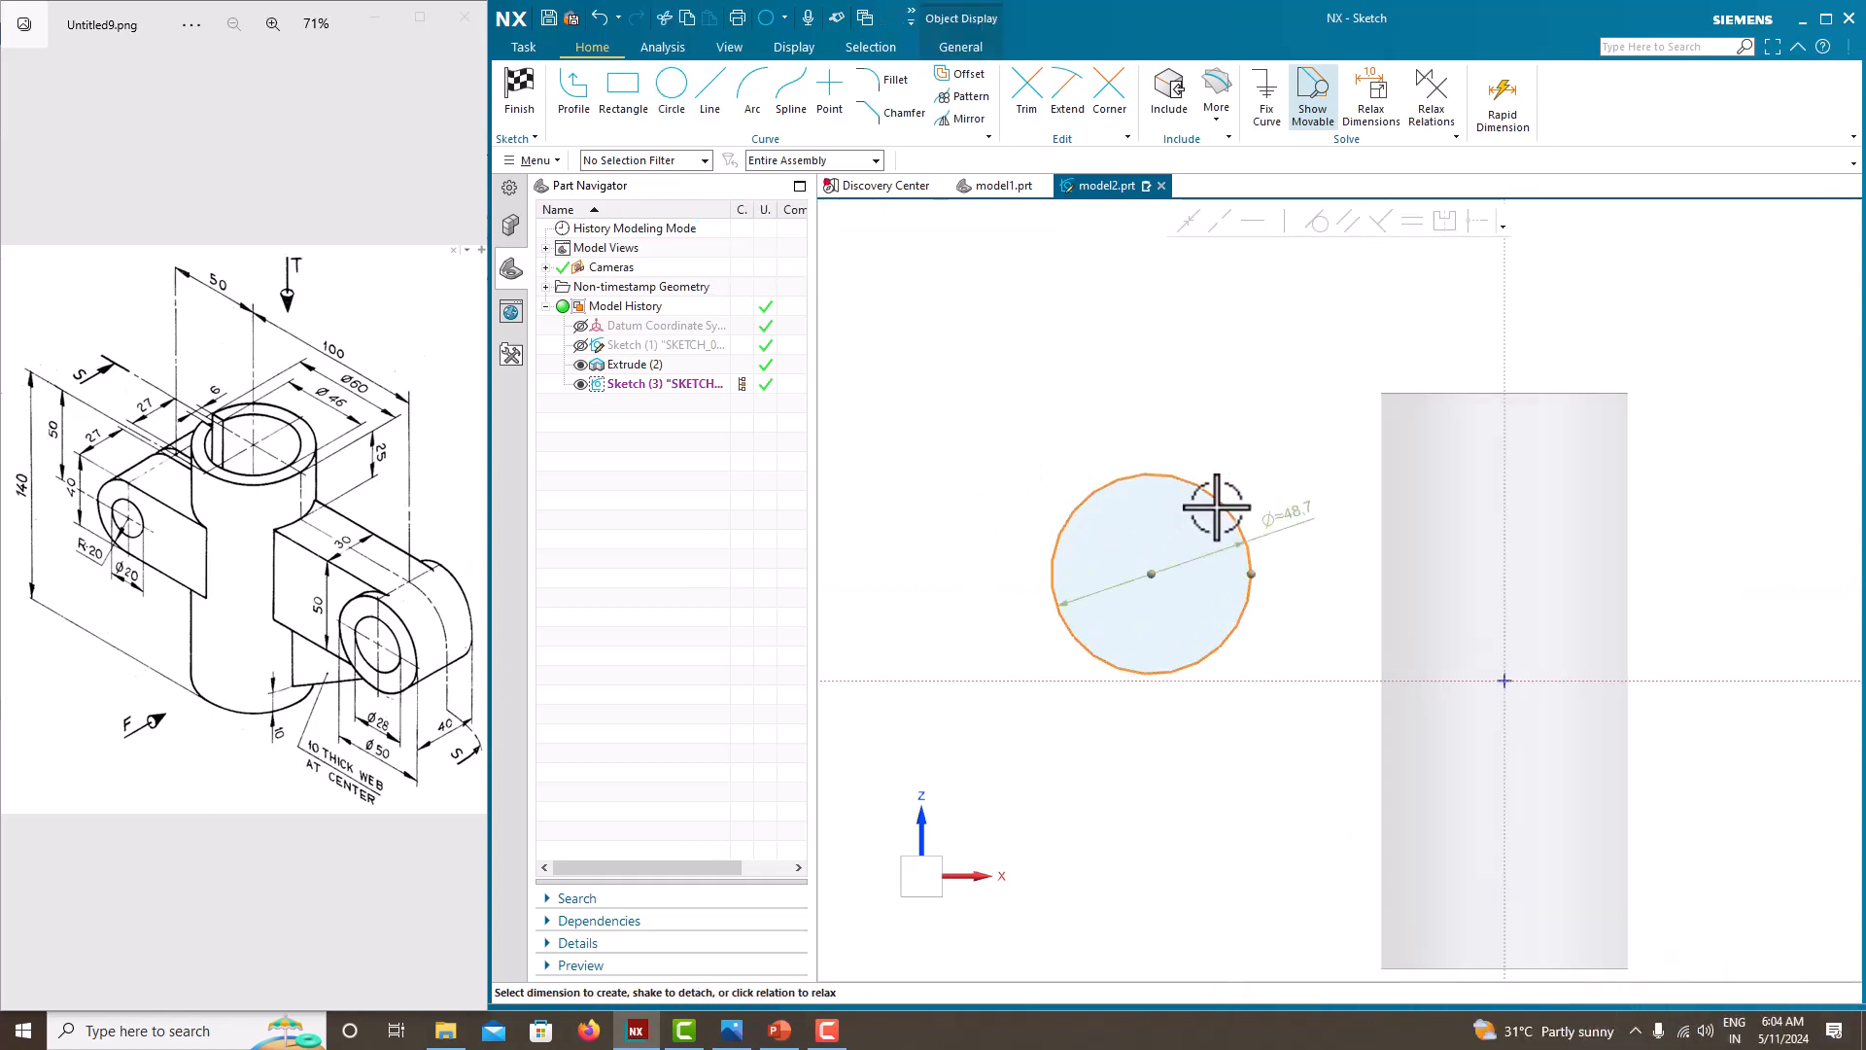
pyautogui.click(1288, 510)
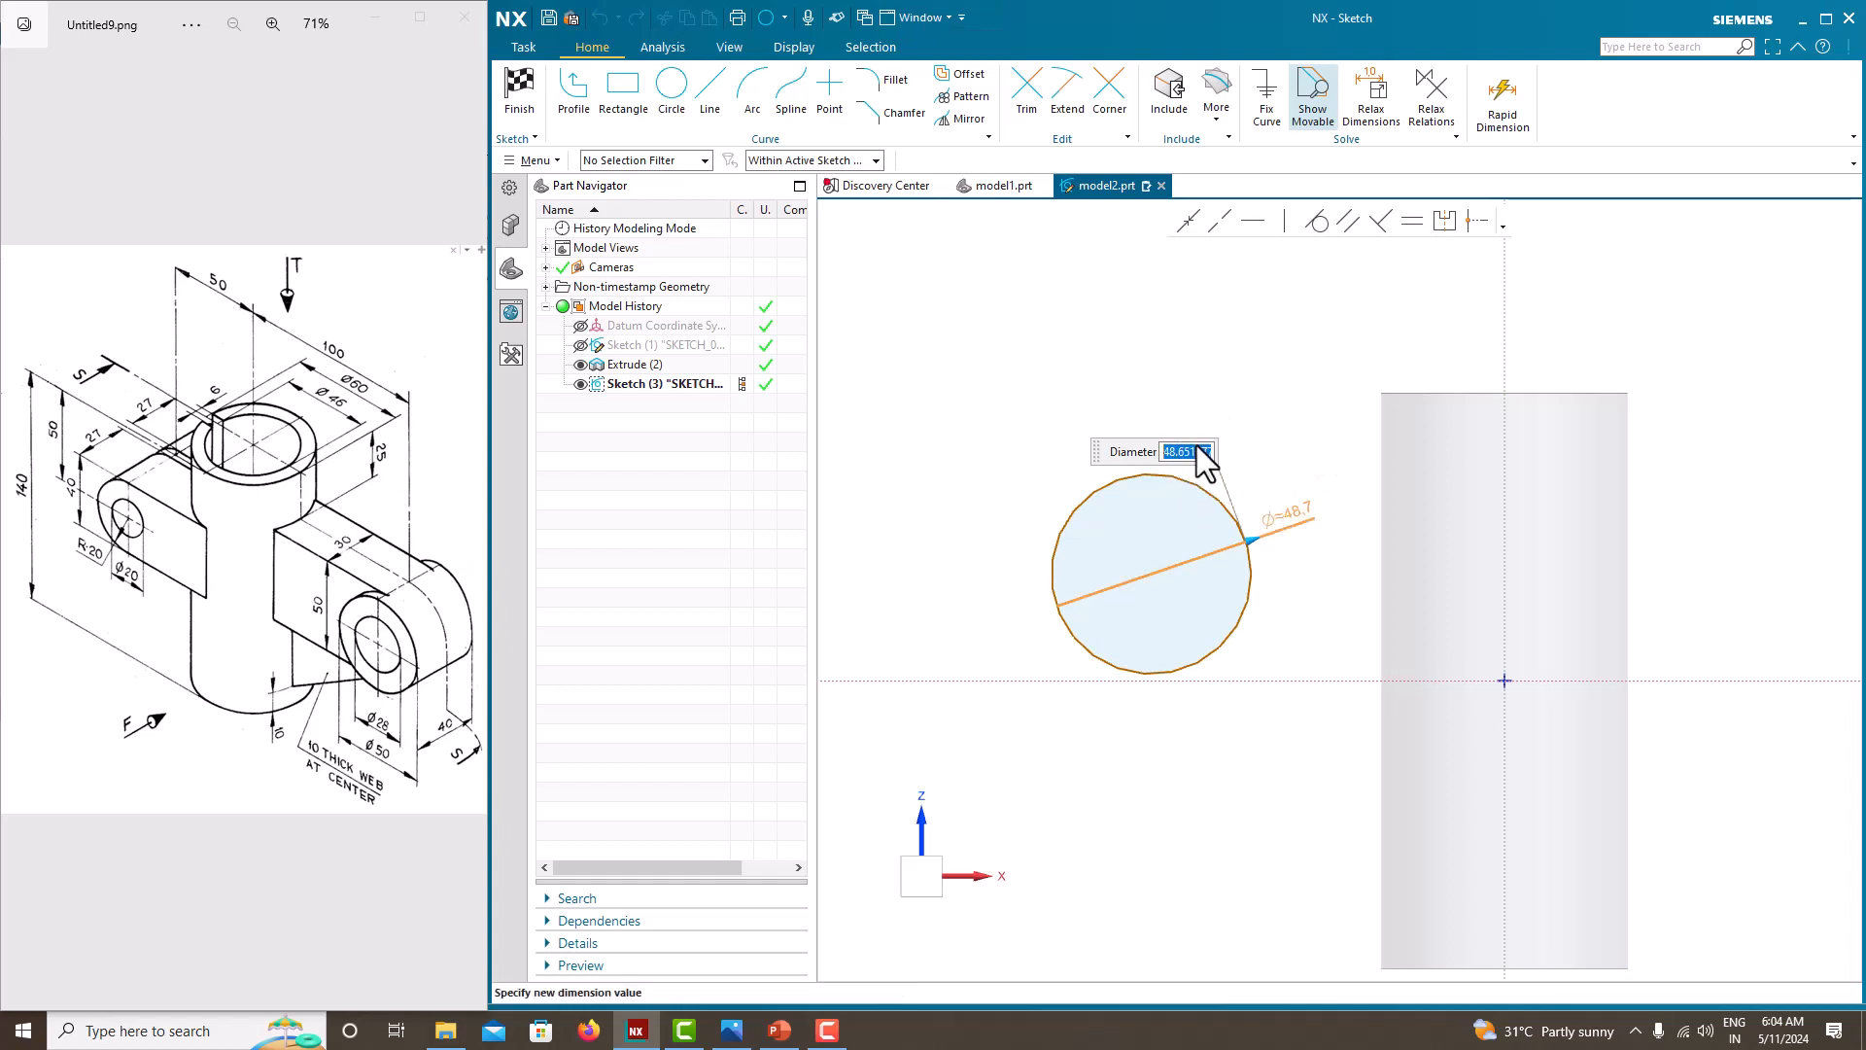
pyautogui.write('50')
pyautogui.press('Return')
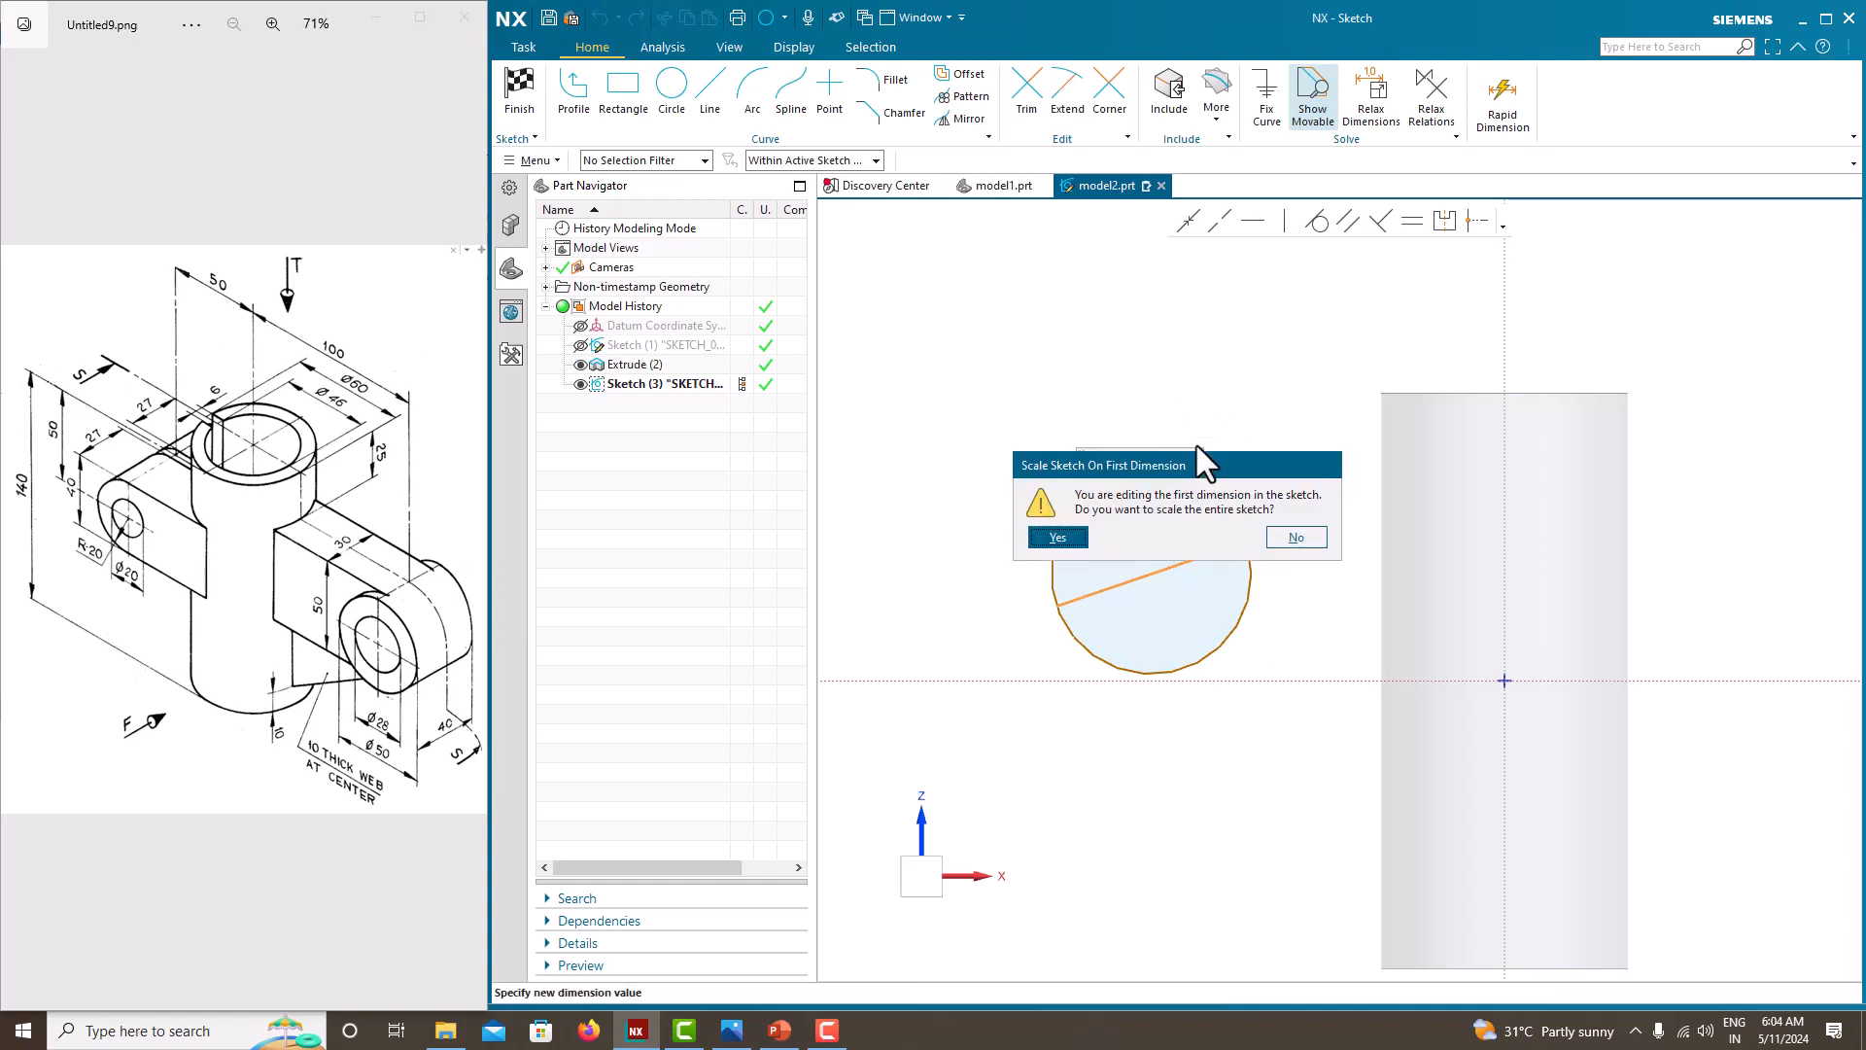
pyautogui.click(1055, 537)
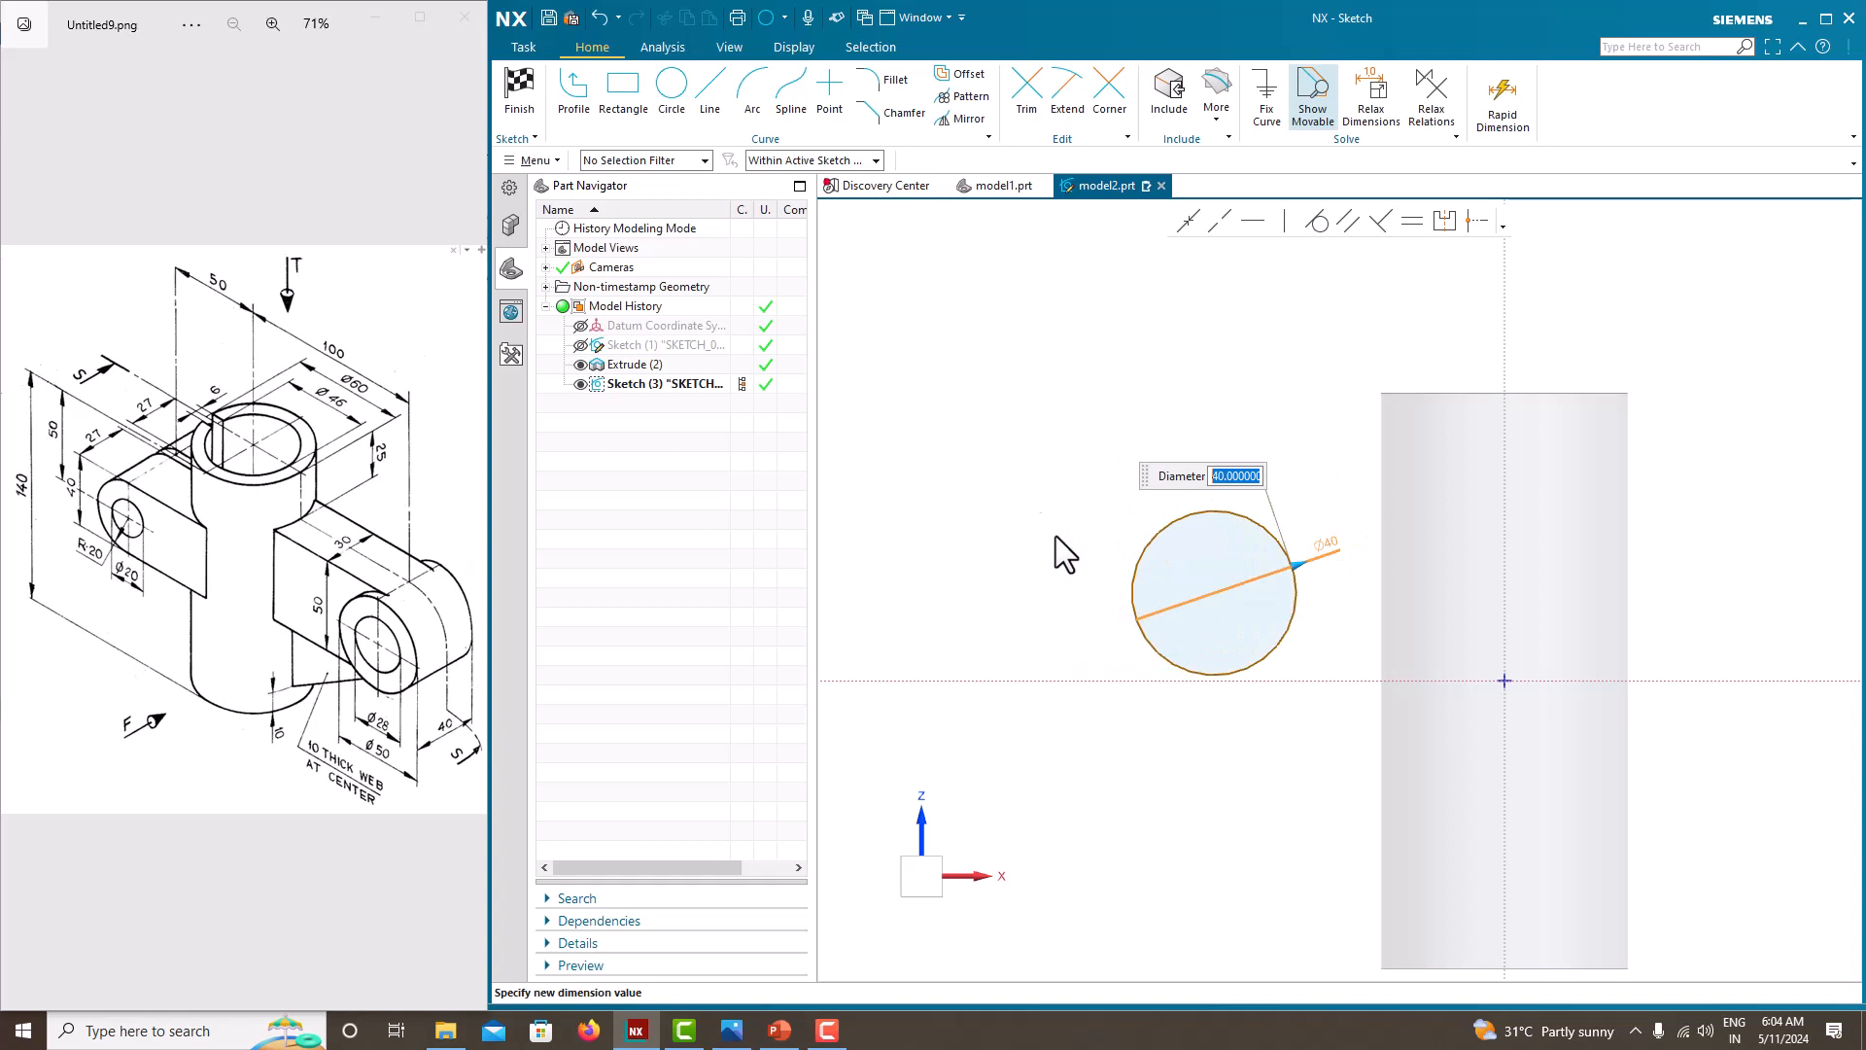
# Dimension the side circle's centre horizontally to the sketch's vertical axis with a distance of 50 mm.
pyautogui.click(1215, 593)
pyautogui.click(1504, 586)
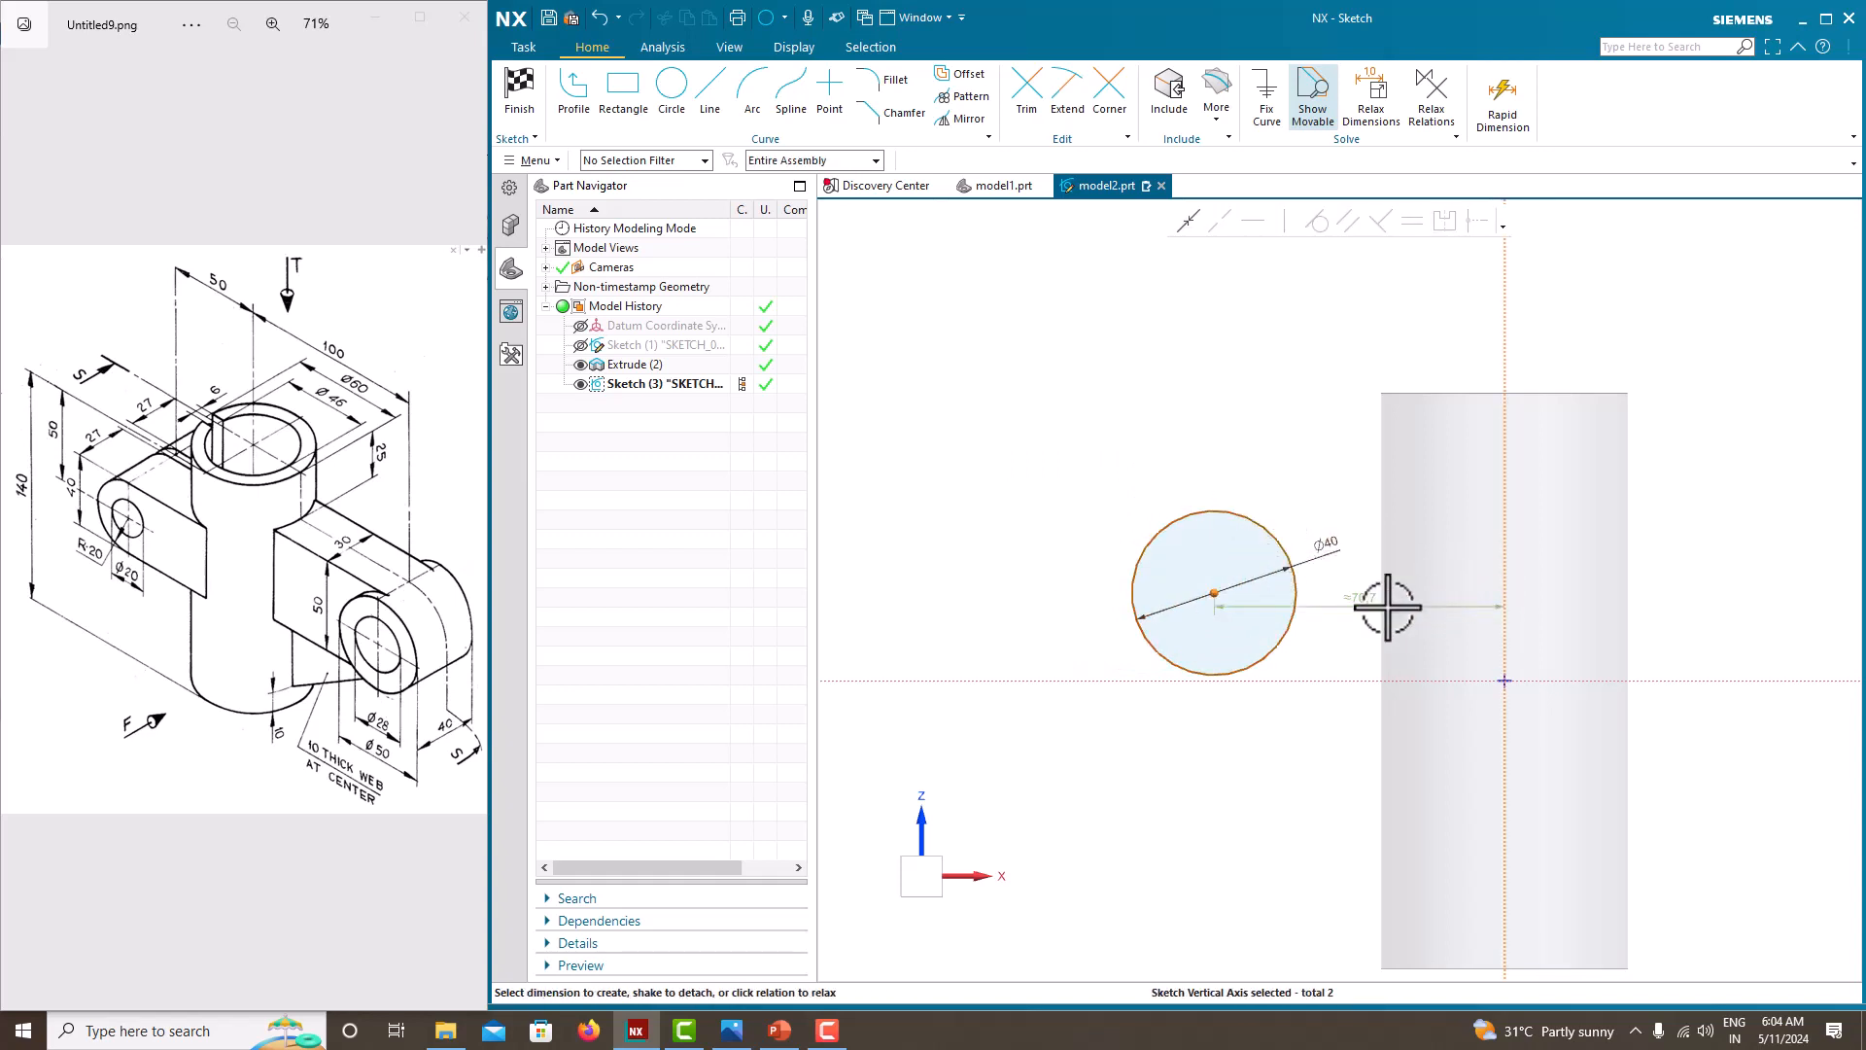
pyautogui.click(1381, 606)
pyautogui.press('Return')
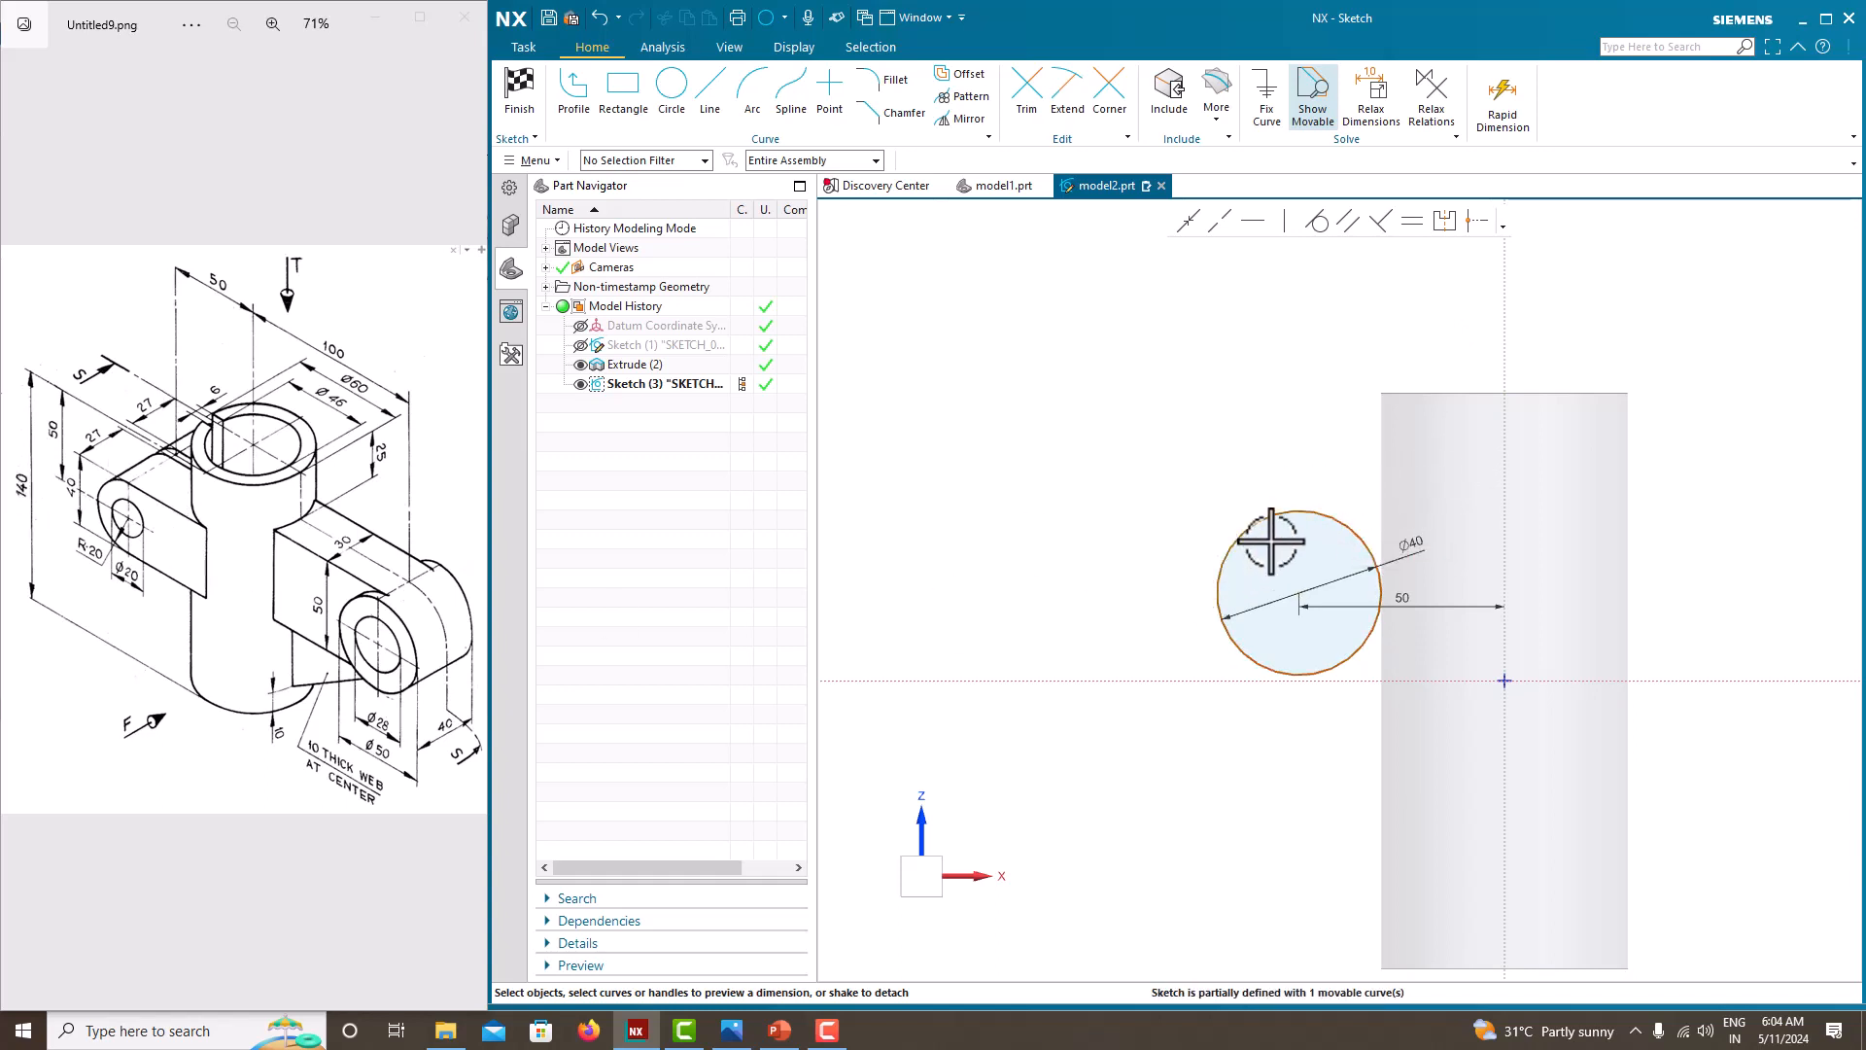
# Dimension the side circle's centre vertically to the sketch's horizontal axis with a distance of 20 mm.
pyautogui.click(1302, 590)
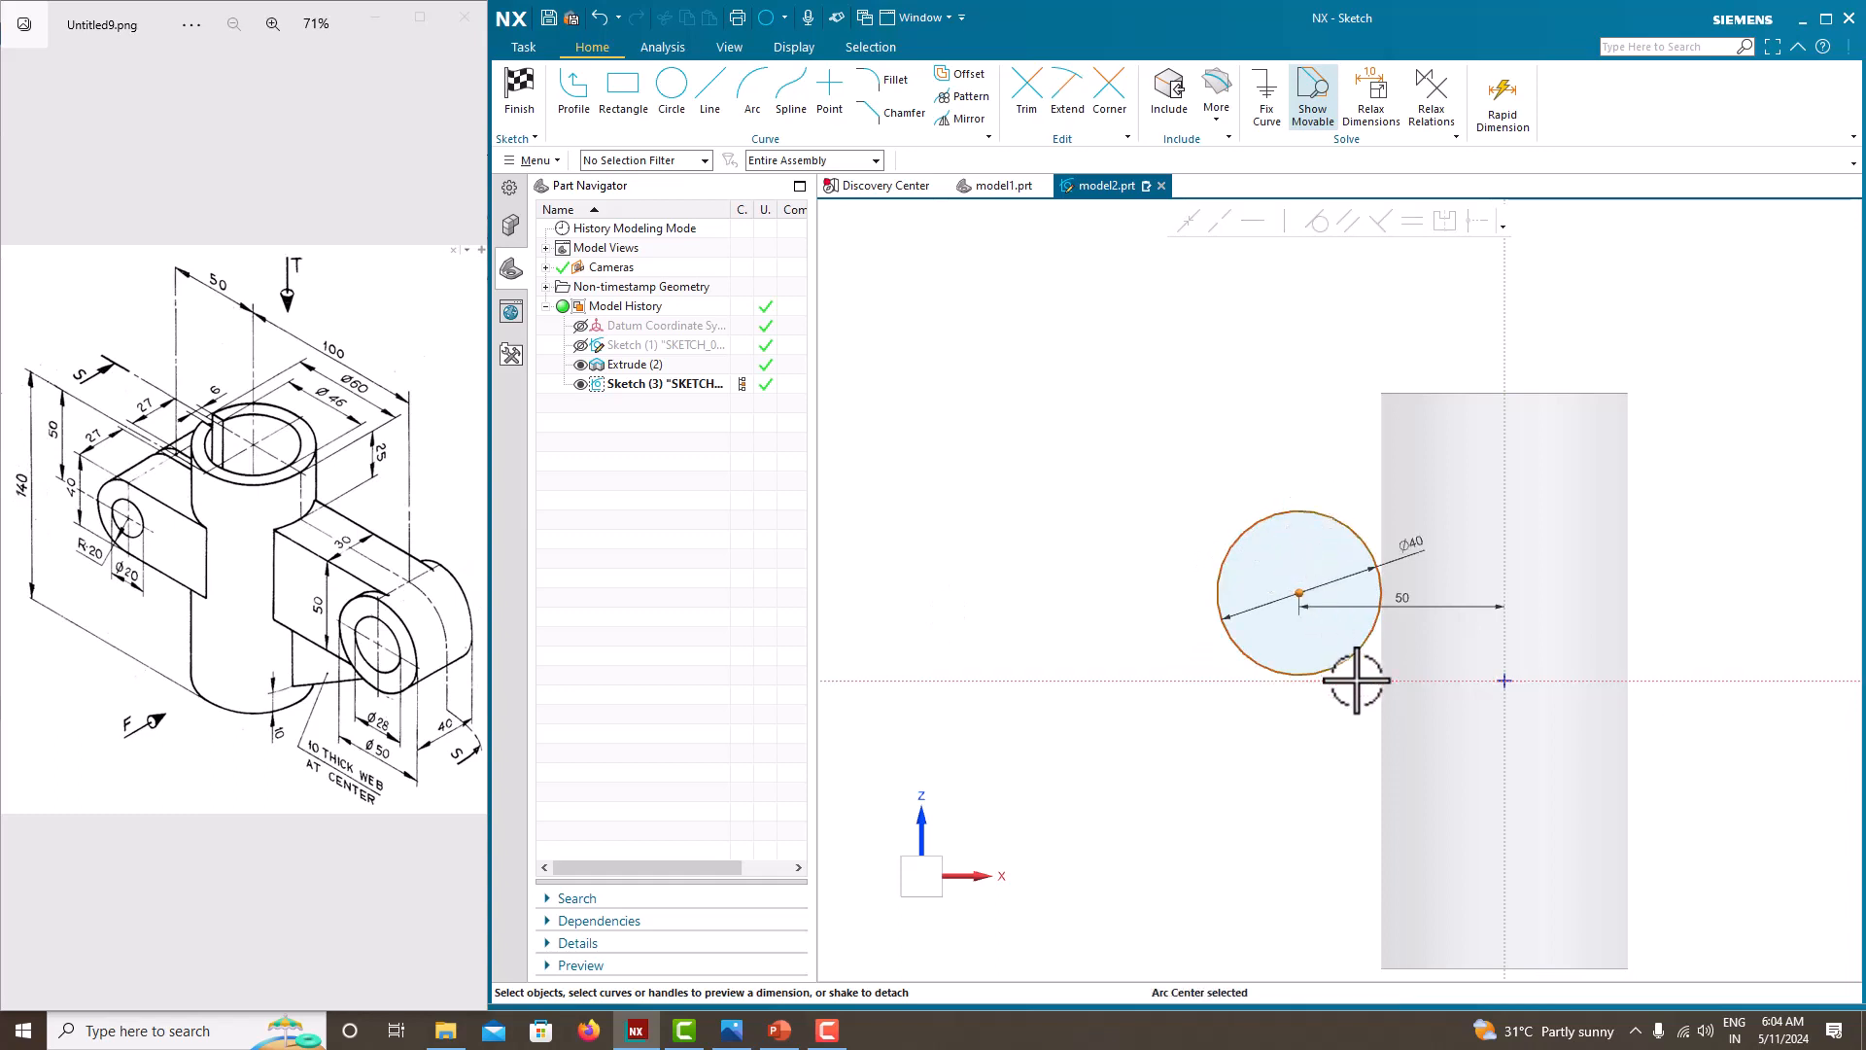
pyautogui.click(1354, 679)
pyautogui.click(1311, 642)
pyautogui.write('20')
pyautogui.press('Return')
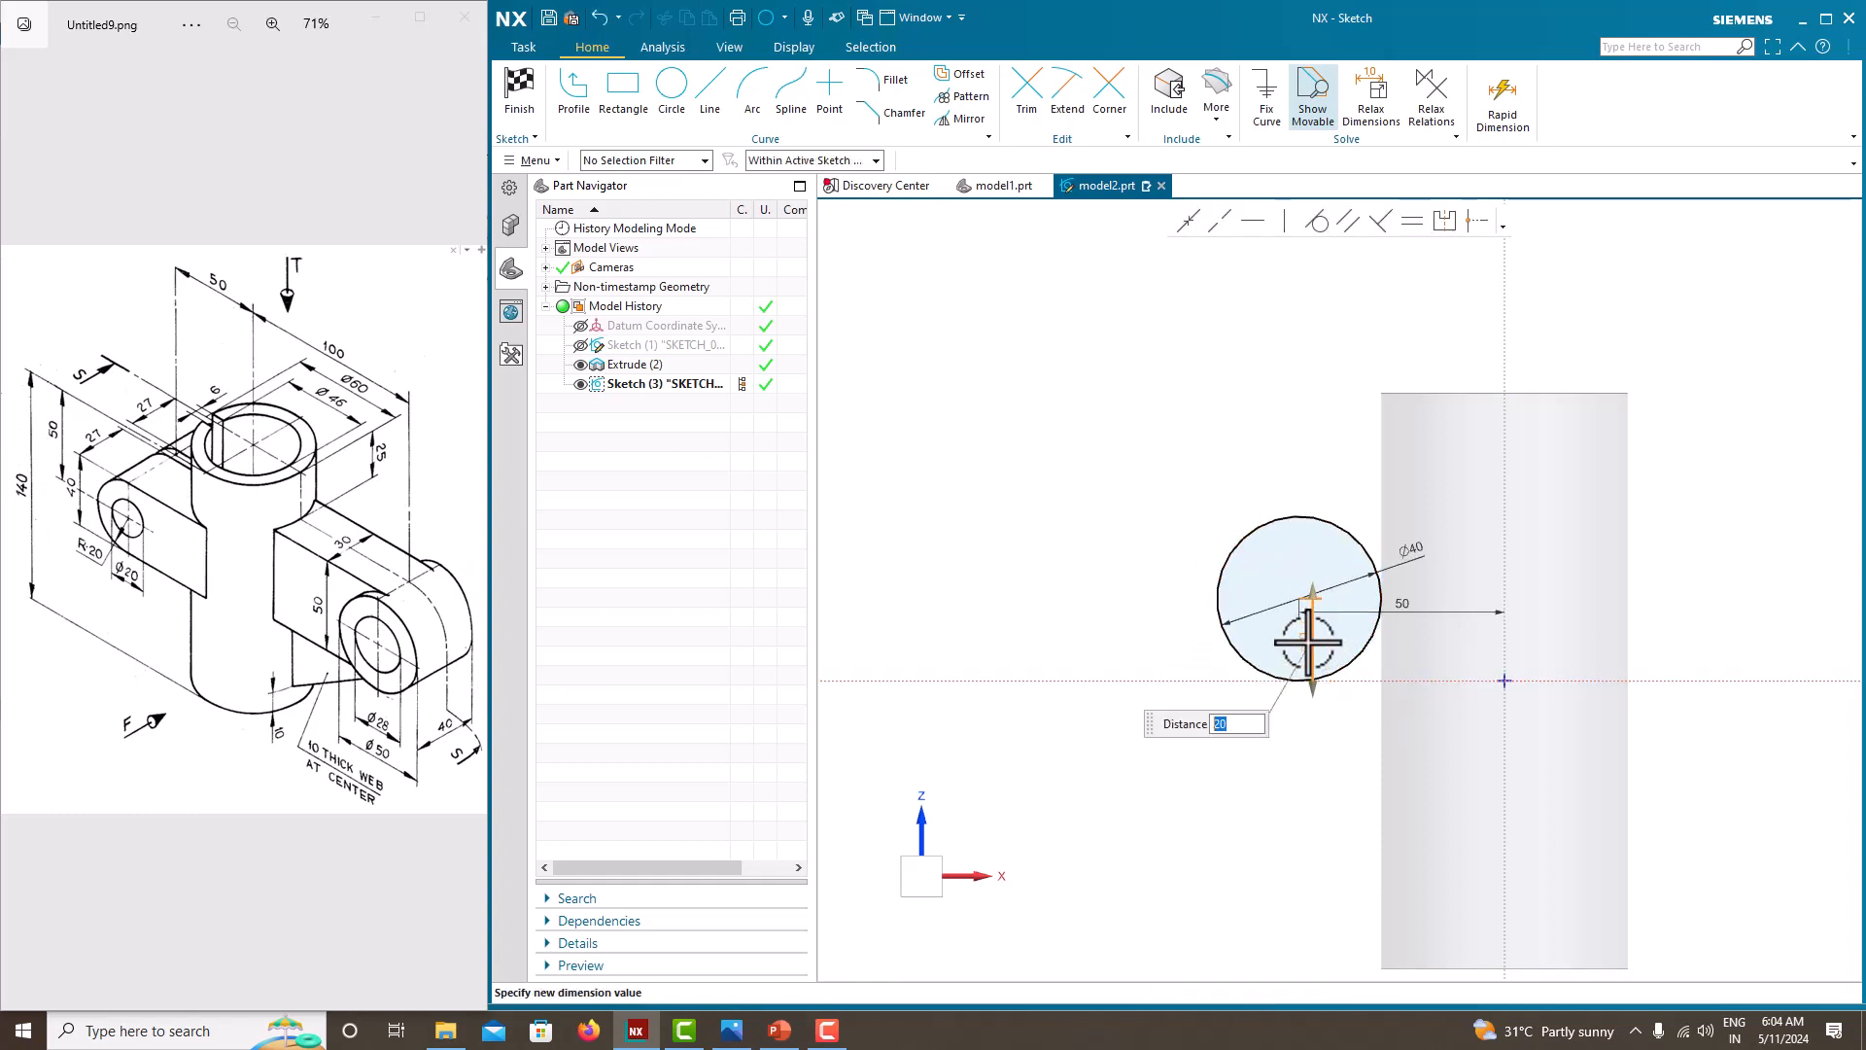
pyautogui.press('Escape')
# Draw a horizontal profile line tangent to the top of the side circle, ending inside the cylinder past the vertical axis.
pyautogui.click(574, 102)
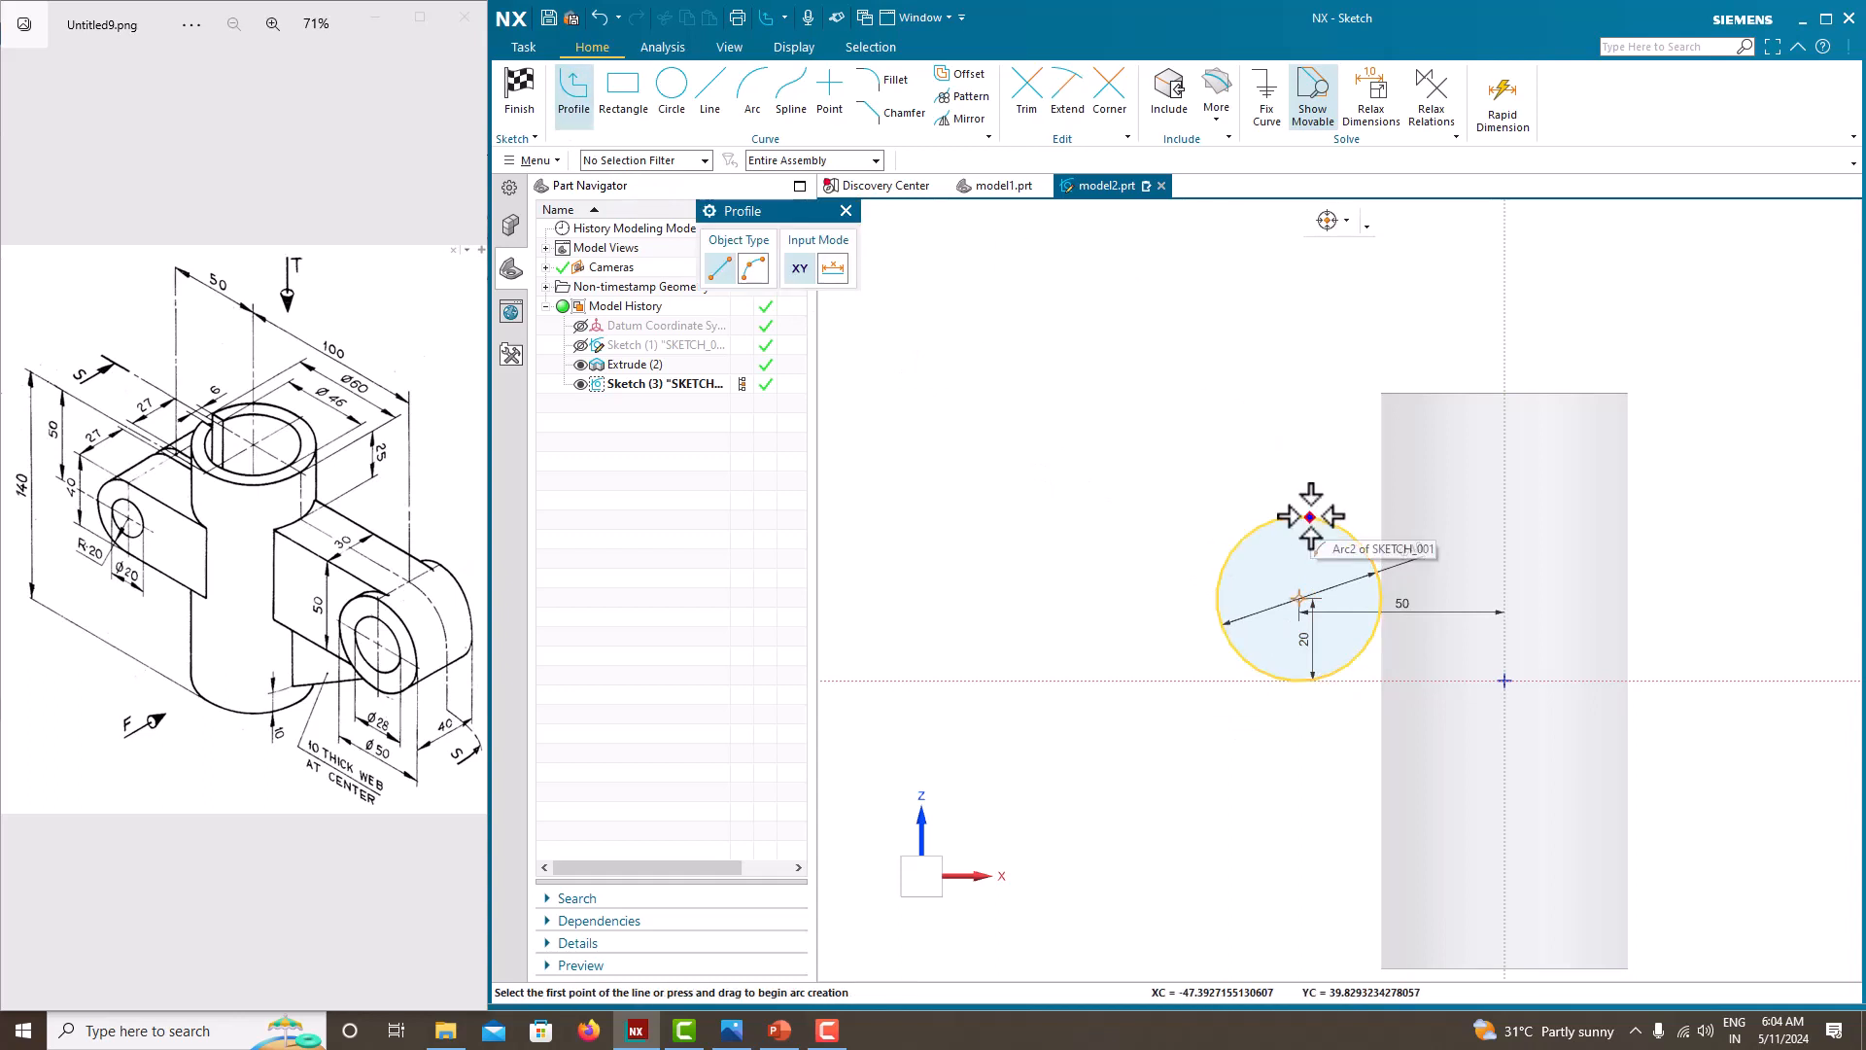
pyautogui.click(1308, 514)
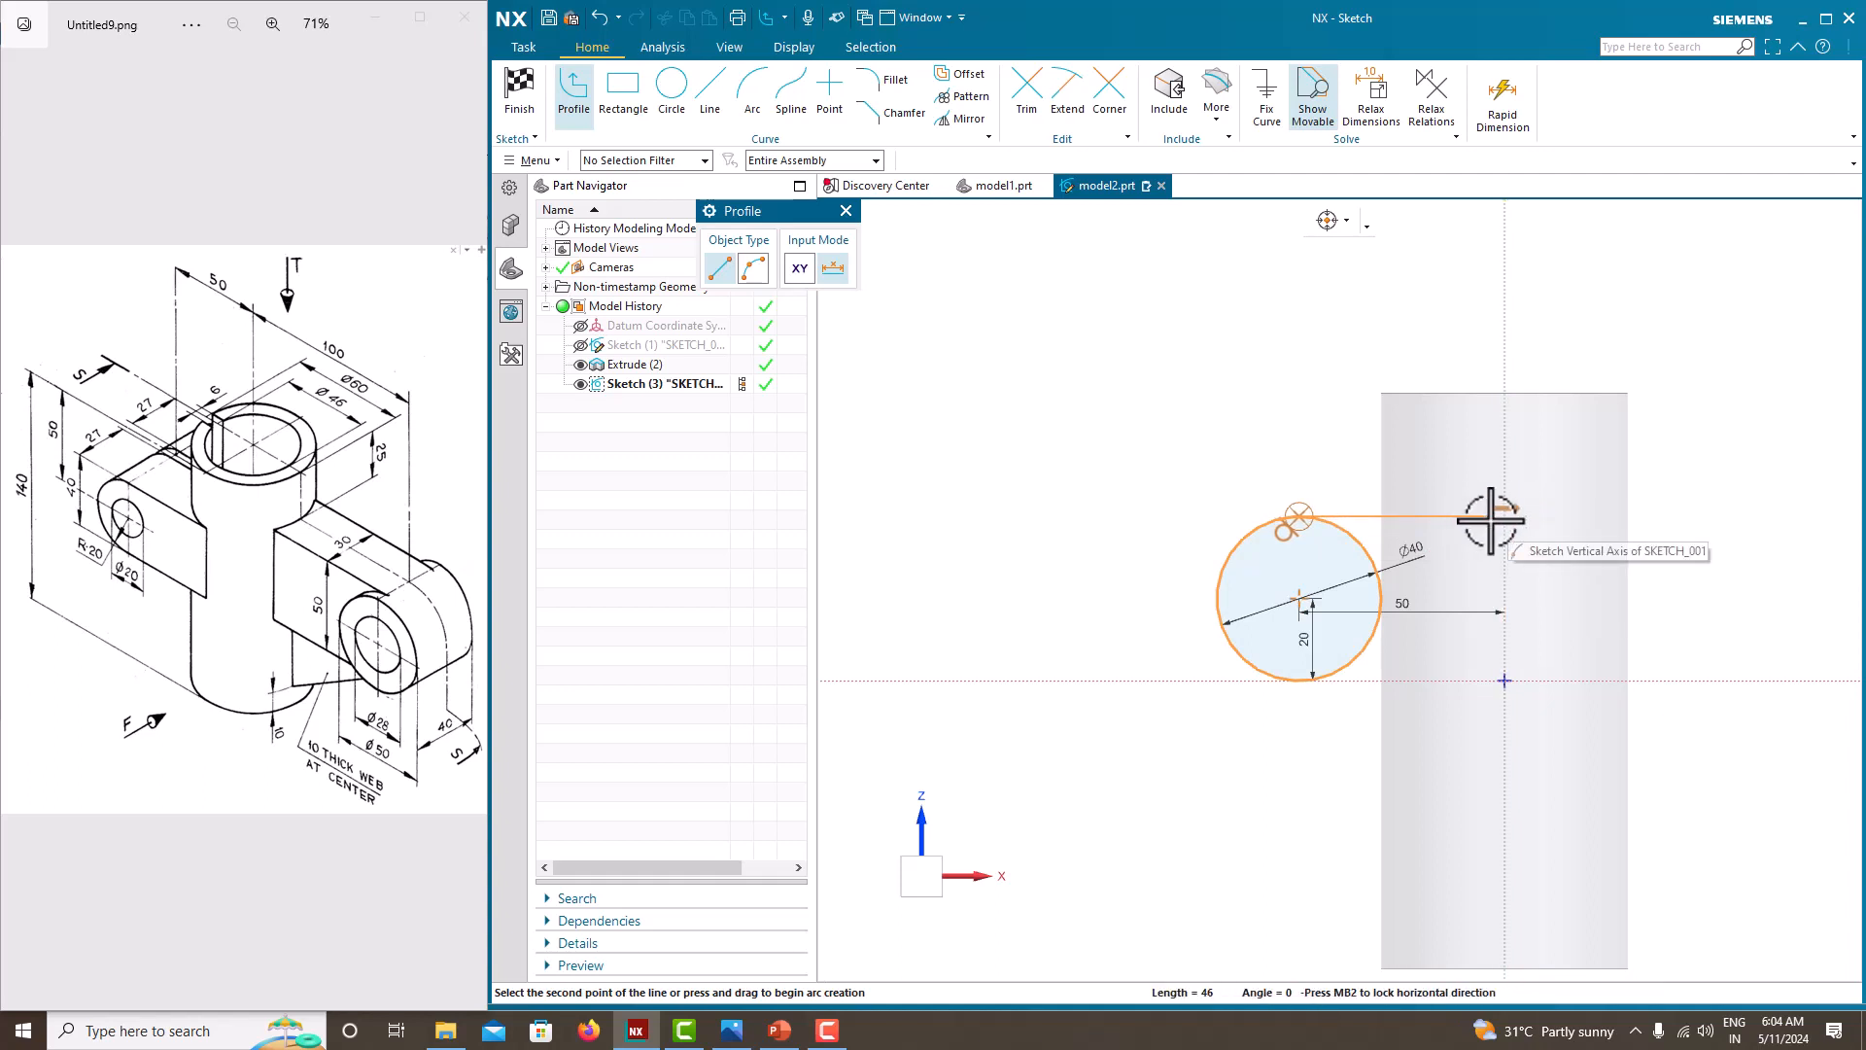
pyautogui.click(1551, 516)
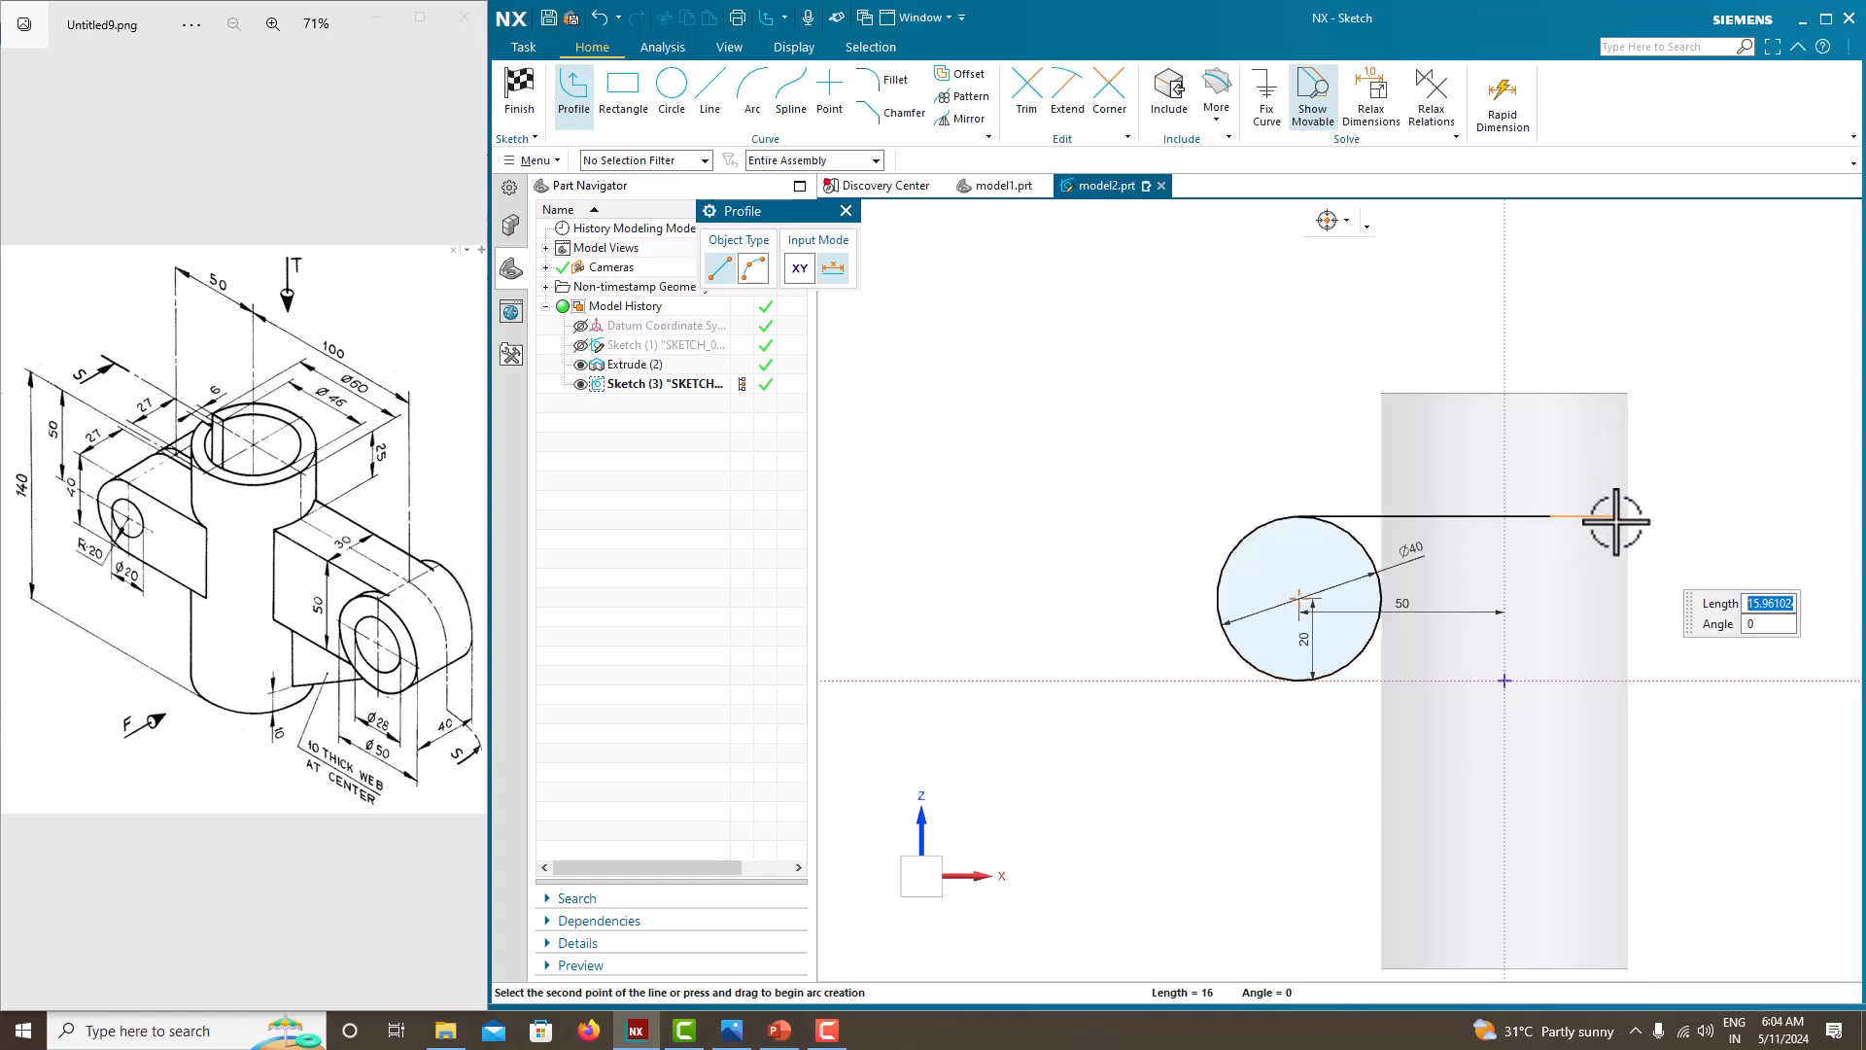
pyautogui.press('Escape')
# Draw a horizontal profile line tangent to the bottom of the side circle, ending at the sketch origin.
pyautogui.click(1301, 602)
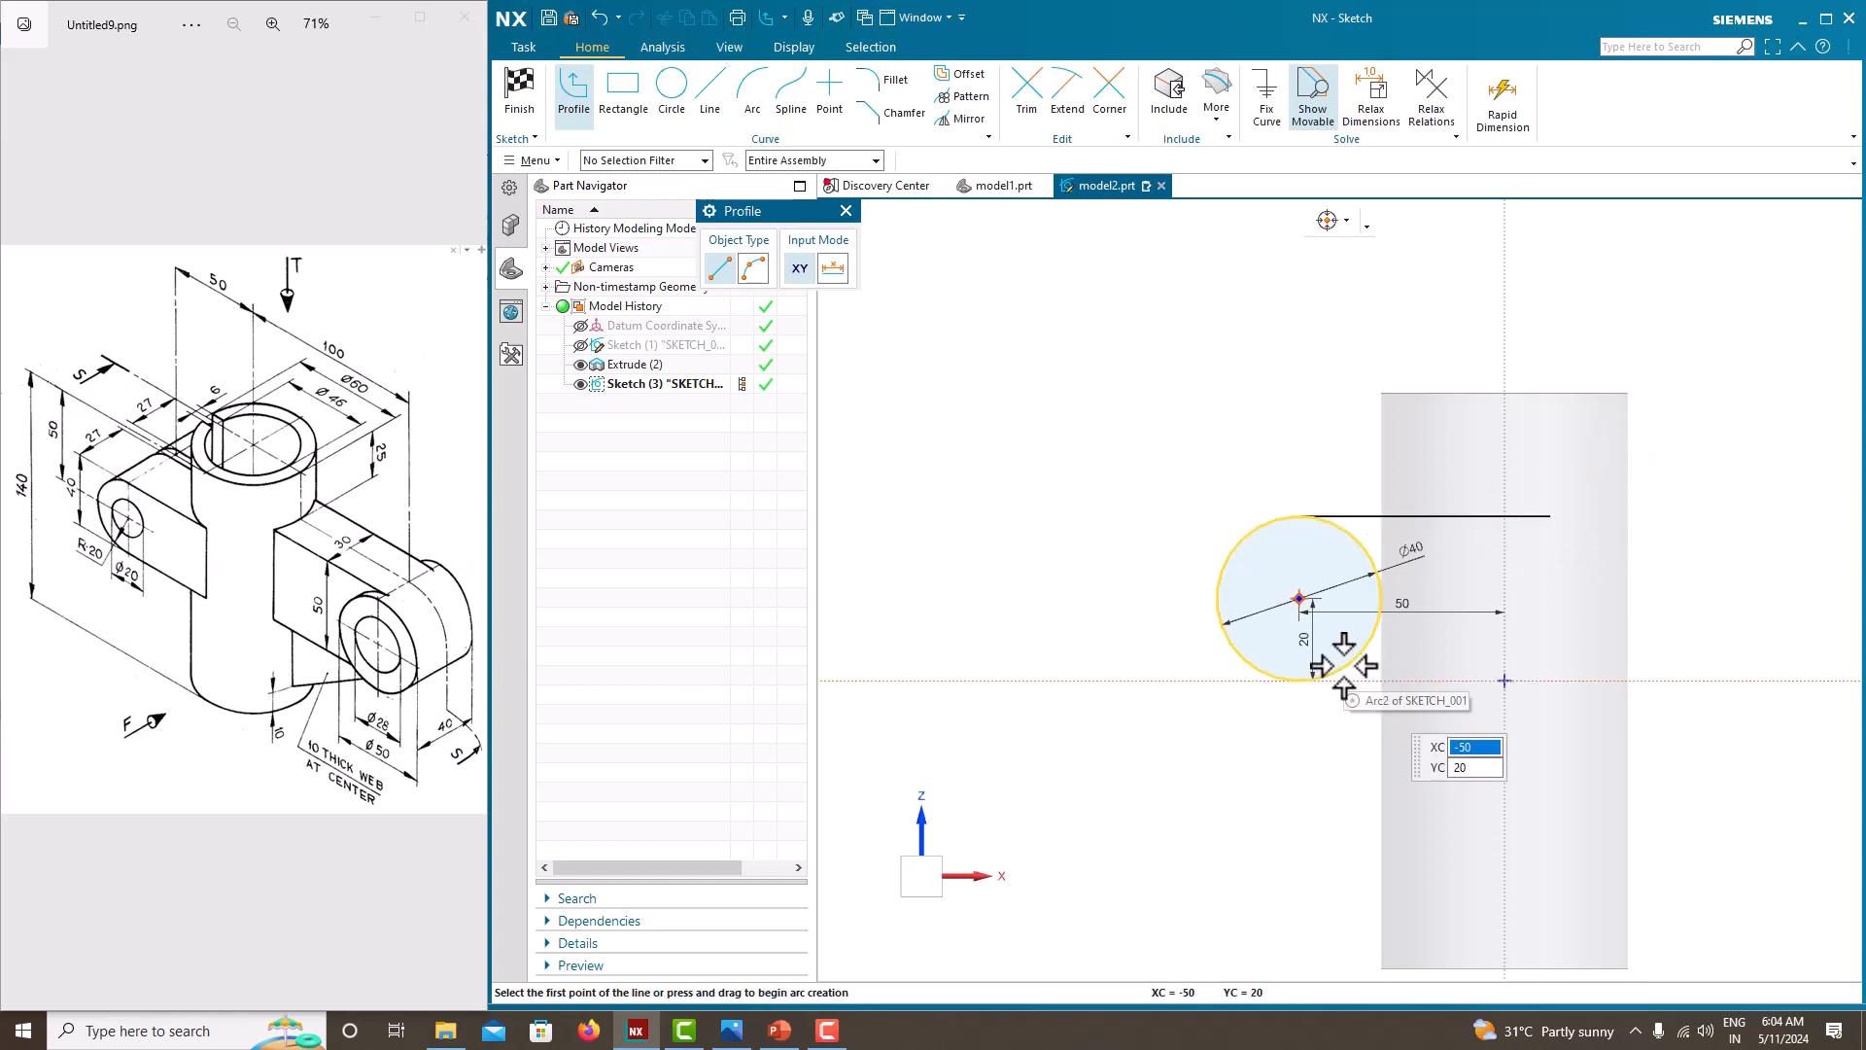
pyautogui.press('Escape')
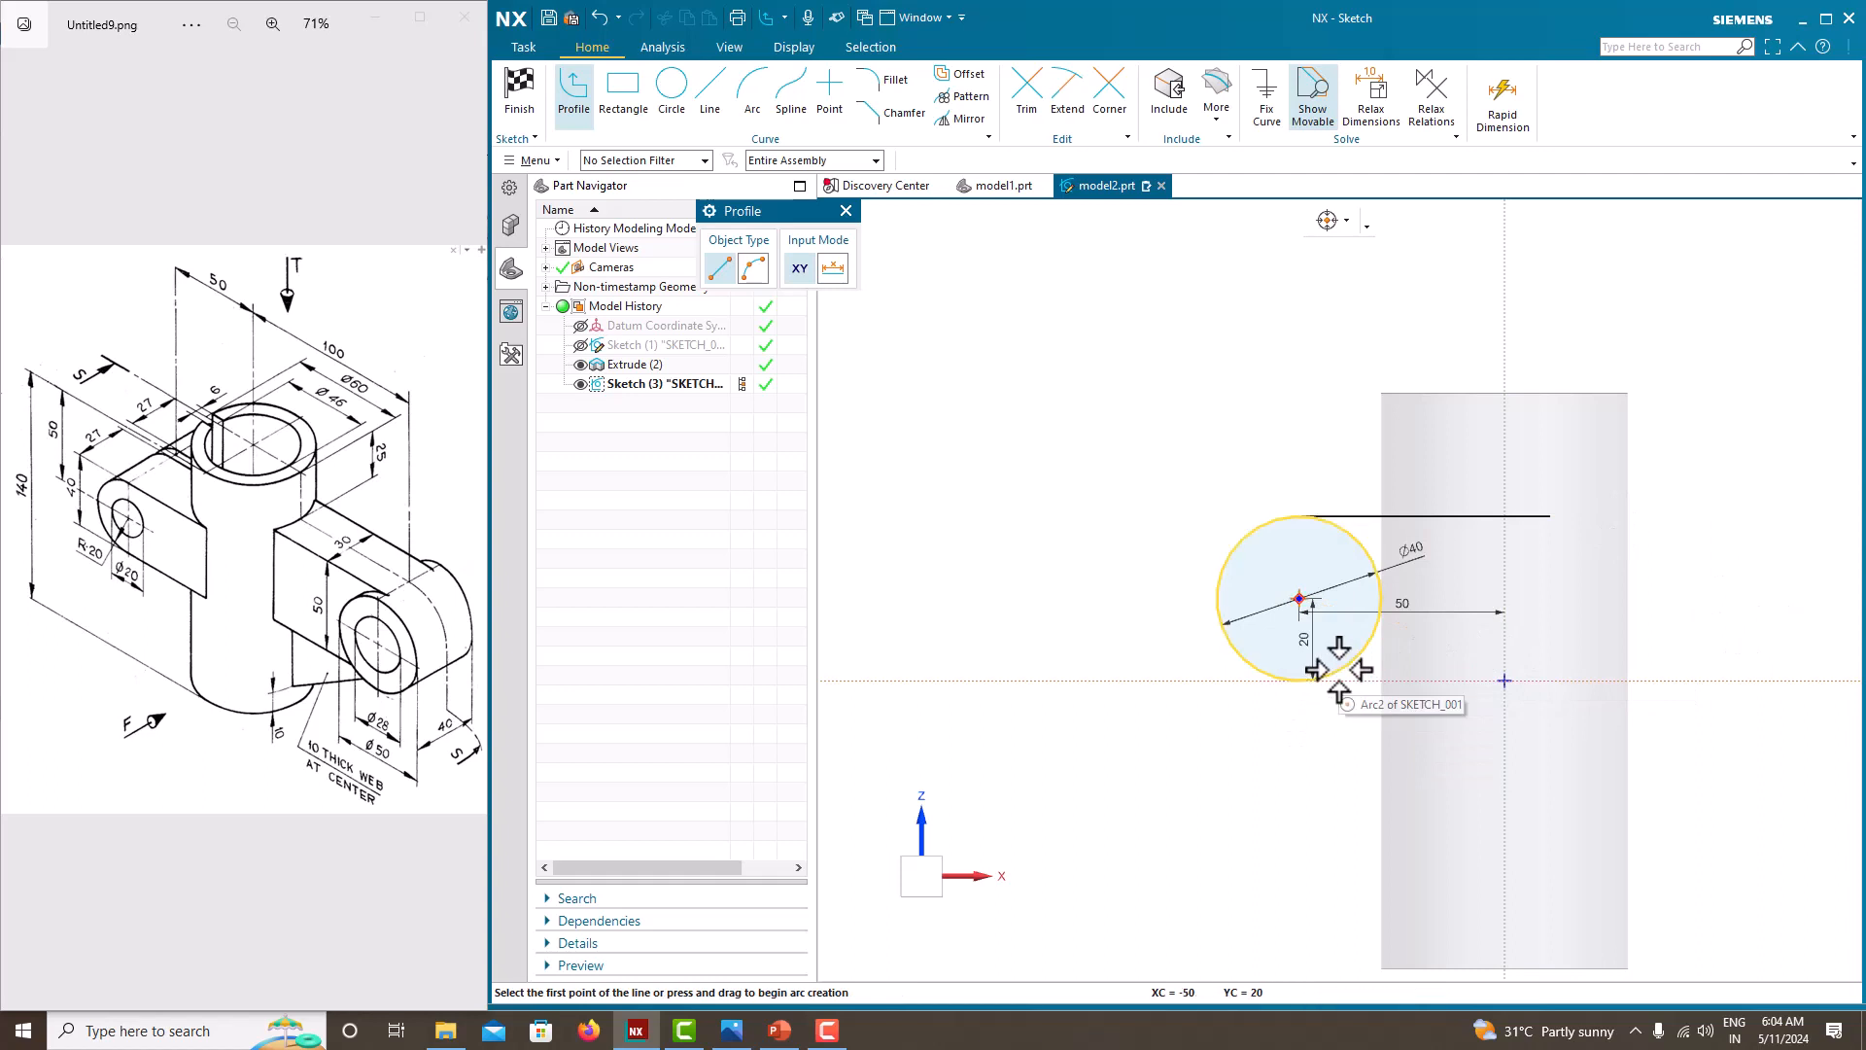
pyautogui.click(1339, 672)
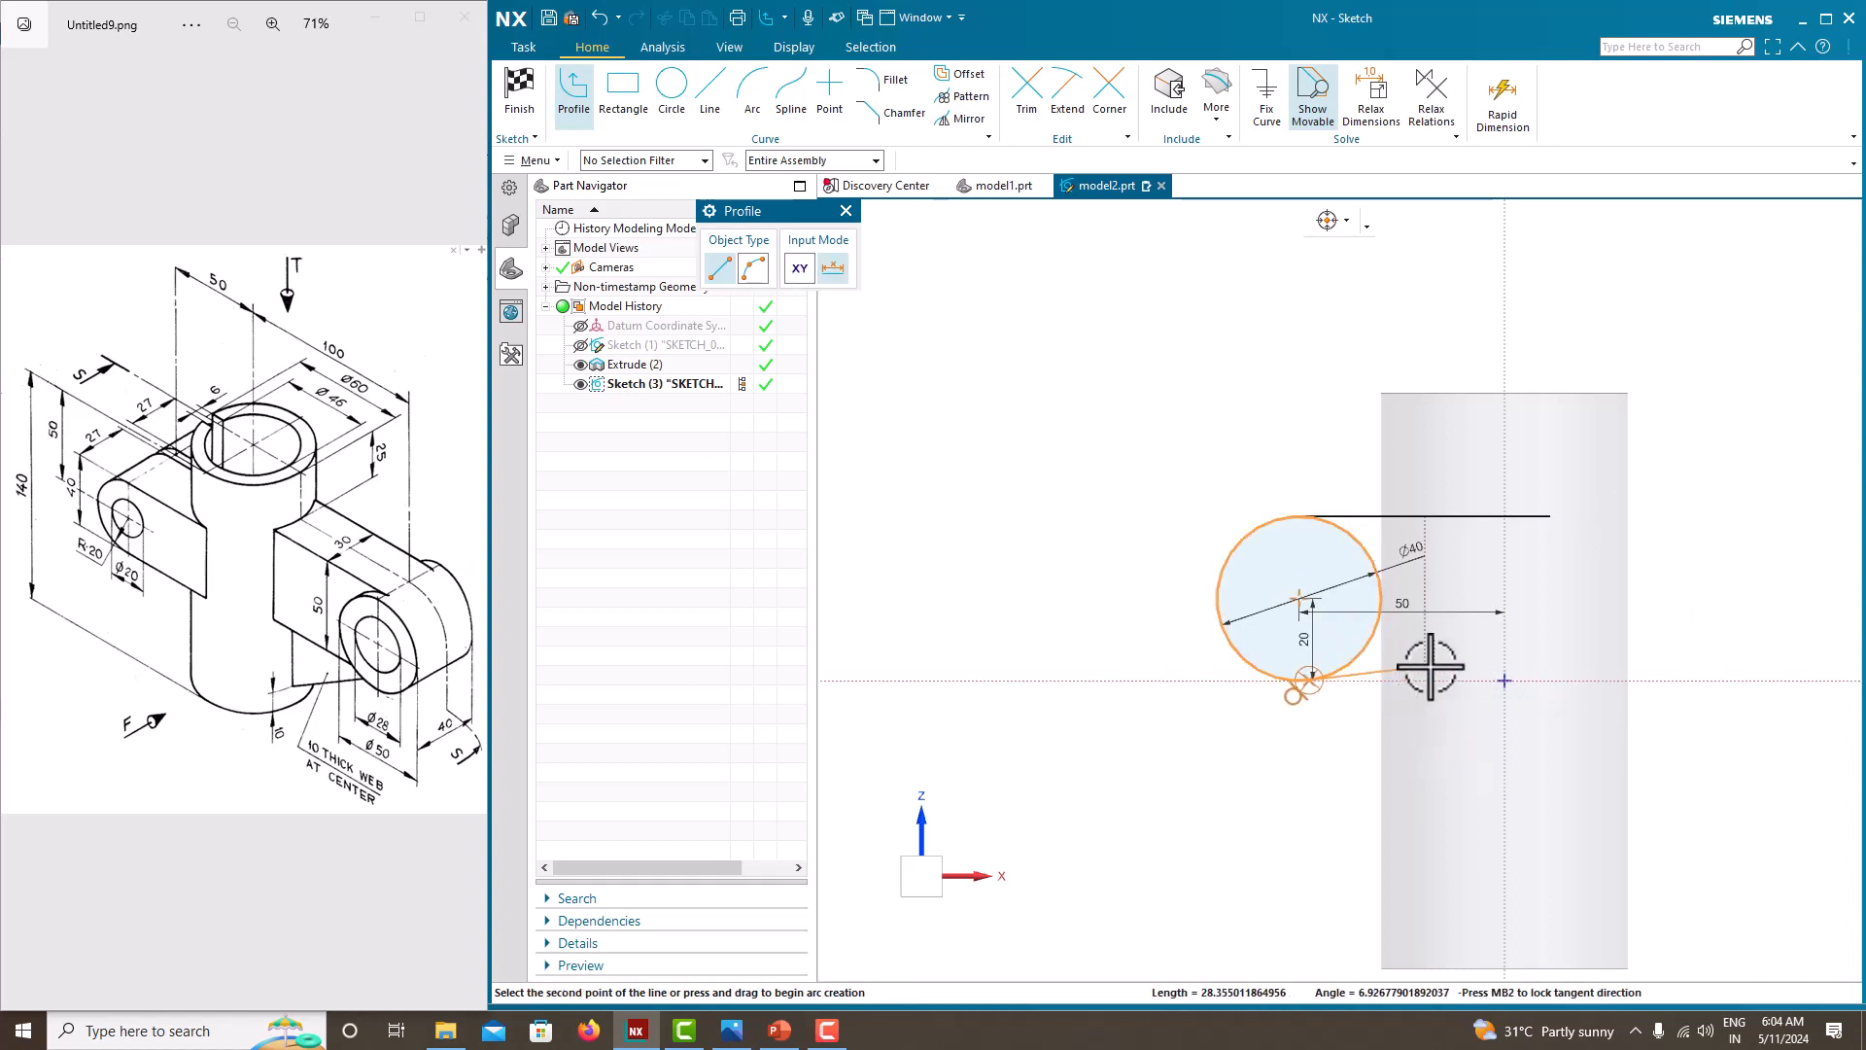
pyautogui.click(1505, 680)
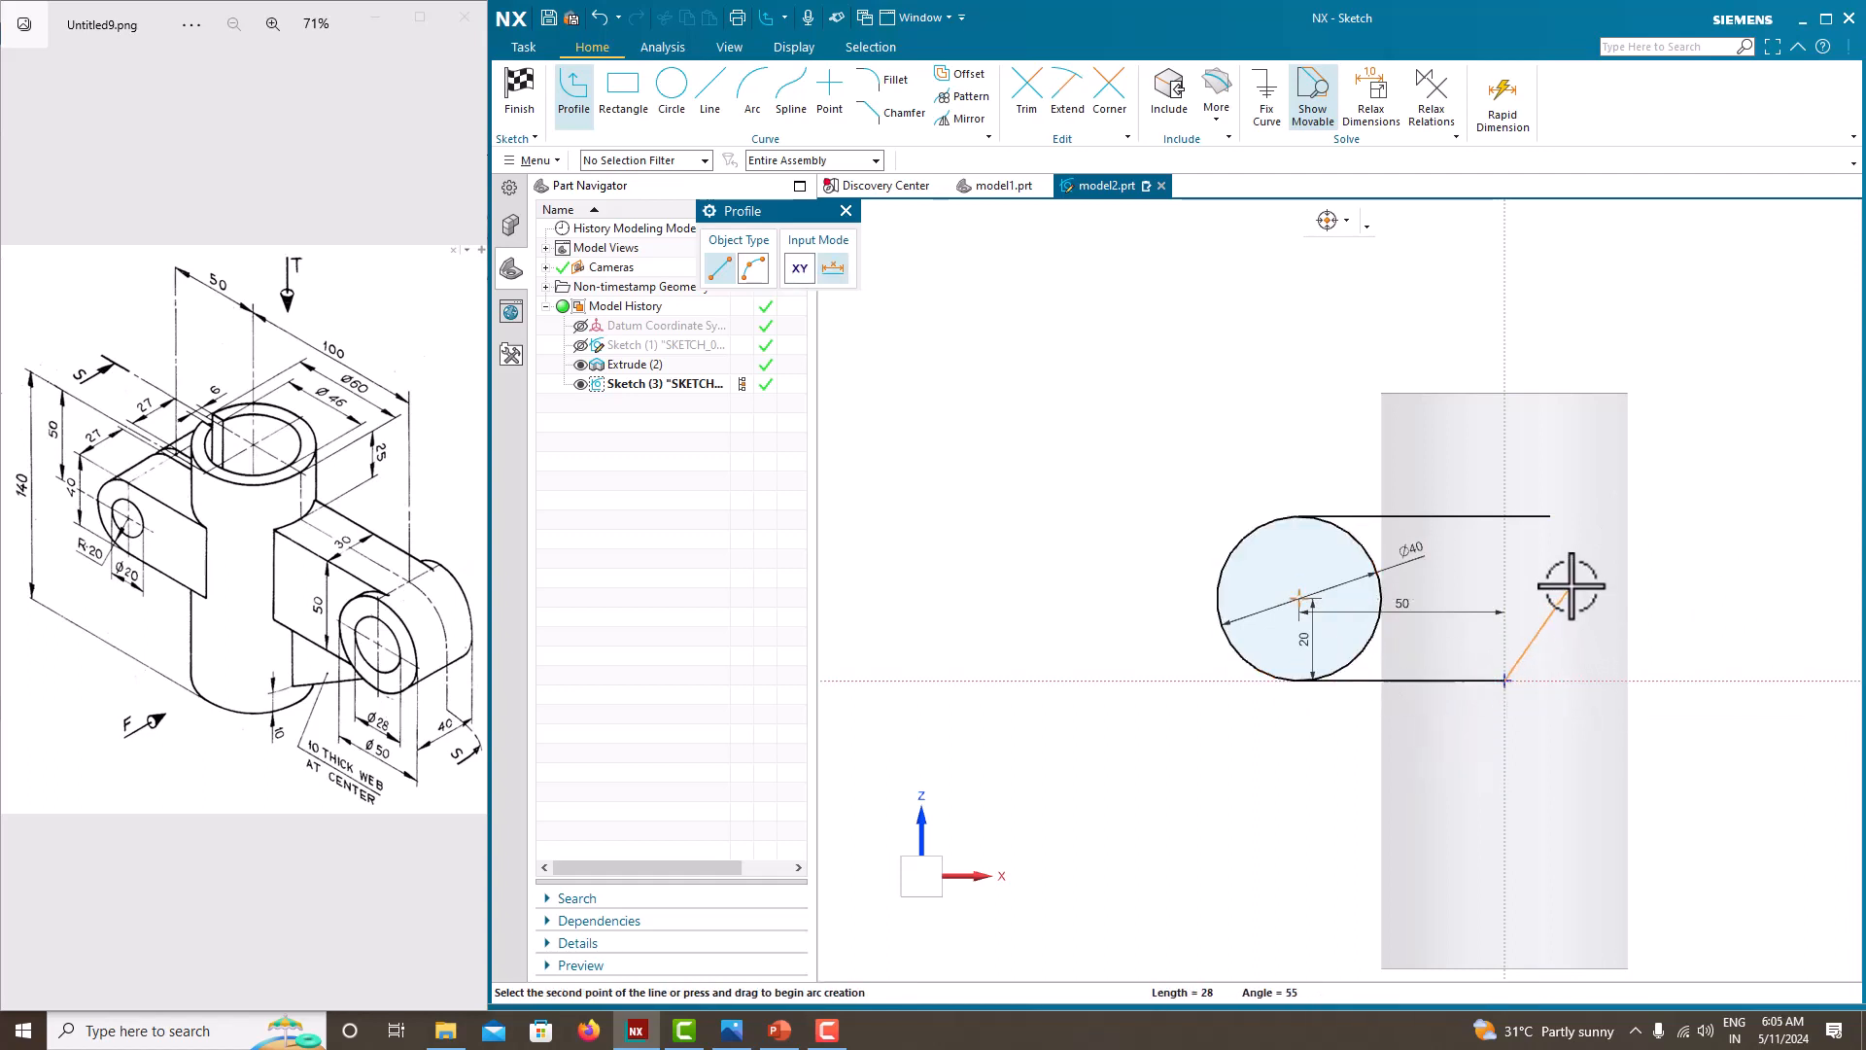
# Close the side arm profile with a vertical line on the vertical axis and trim the top line's overhang beyond it.
pyautogui.click(1504, 515)
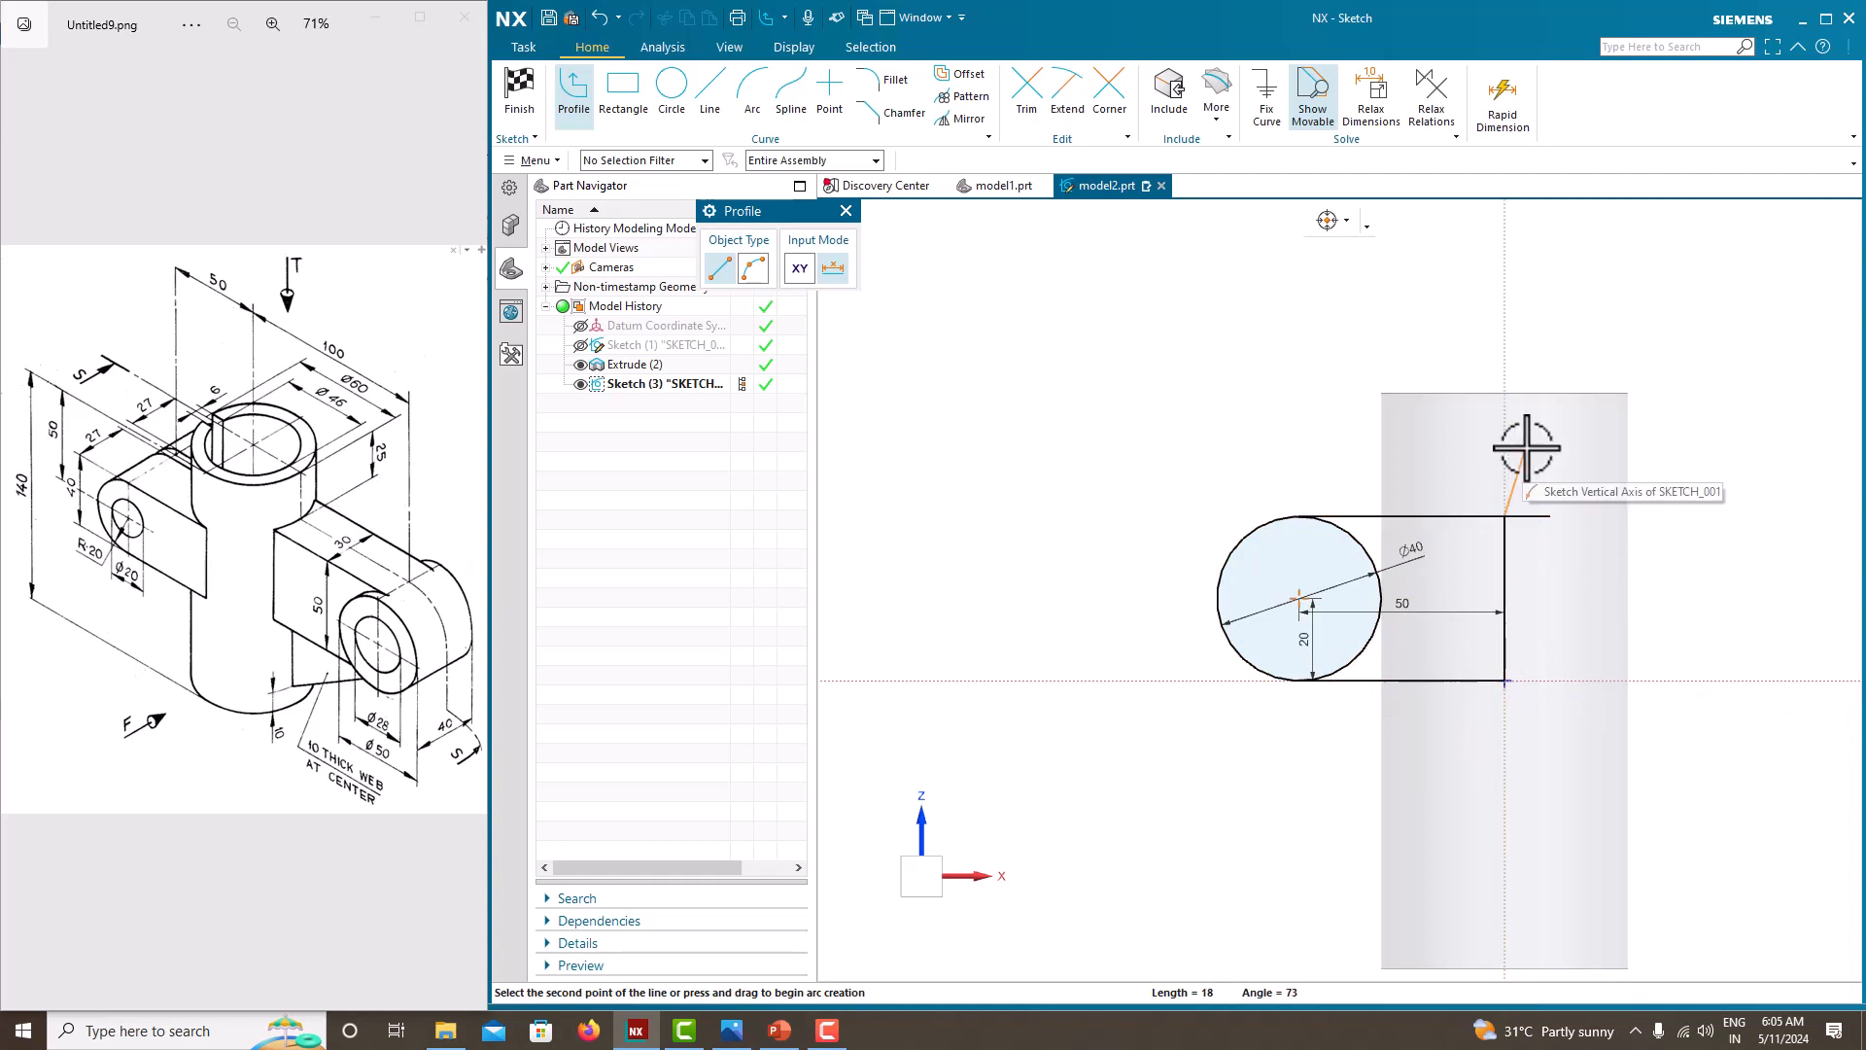
pyautogui.press('Escape')
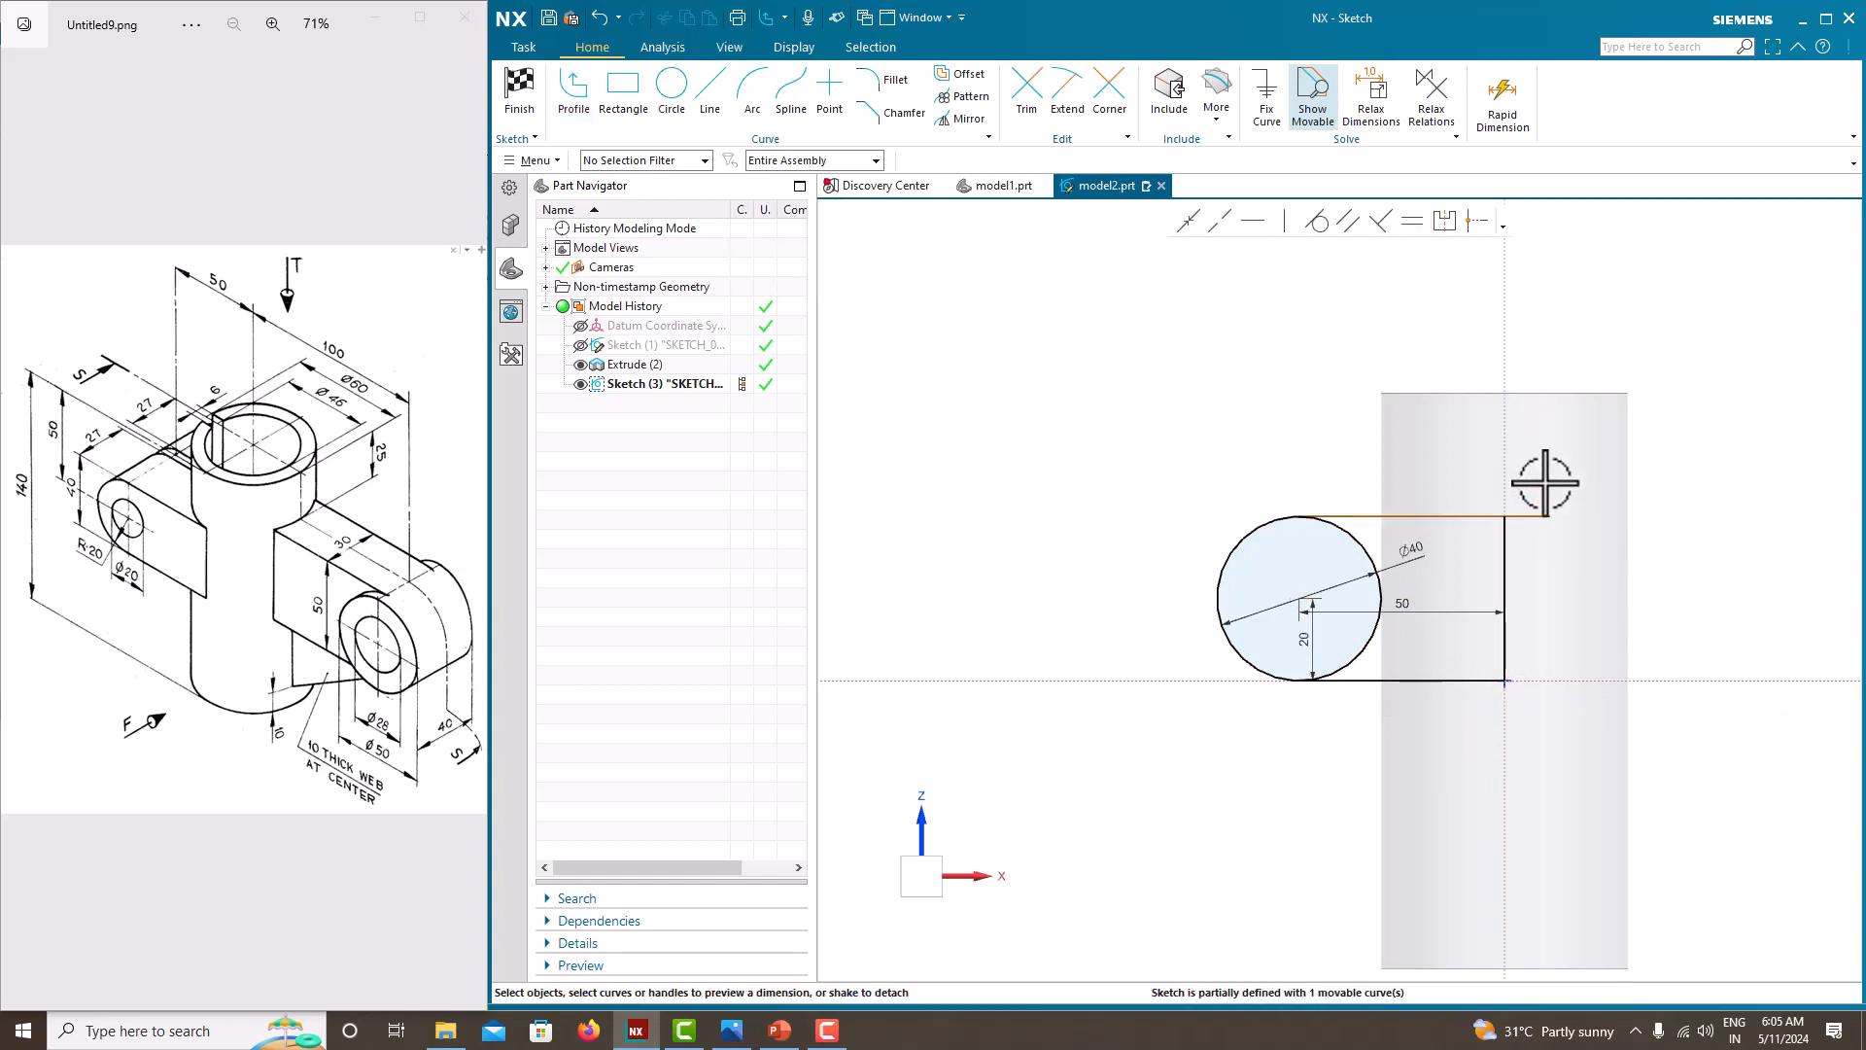
pyautogui.click(1027, 94)
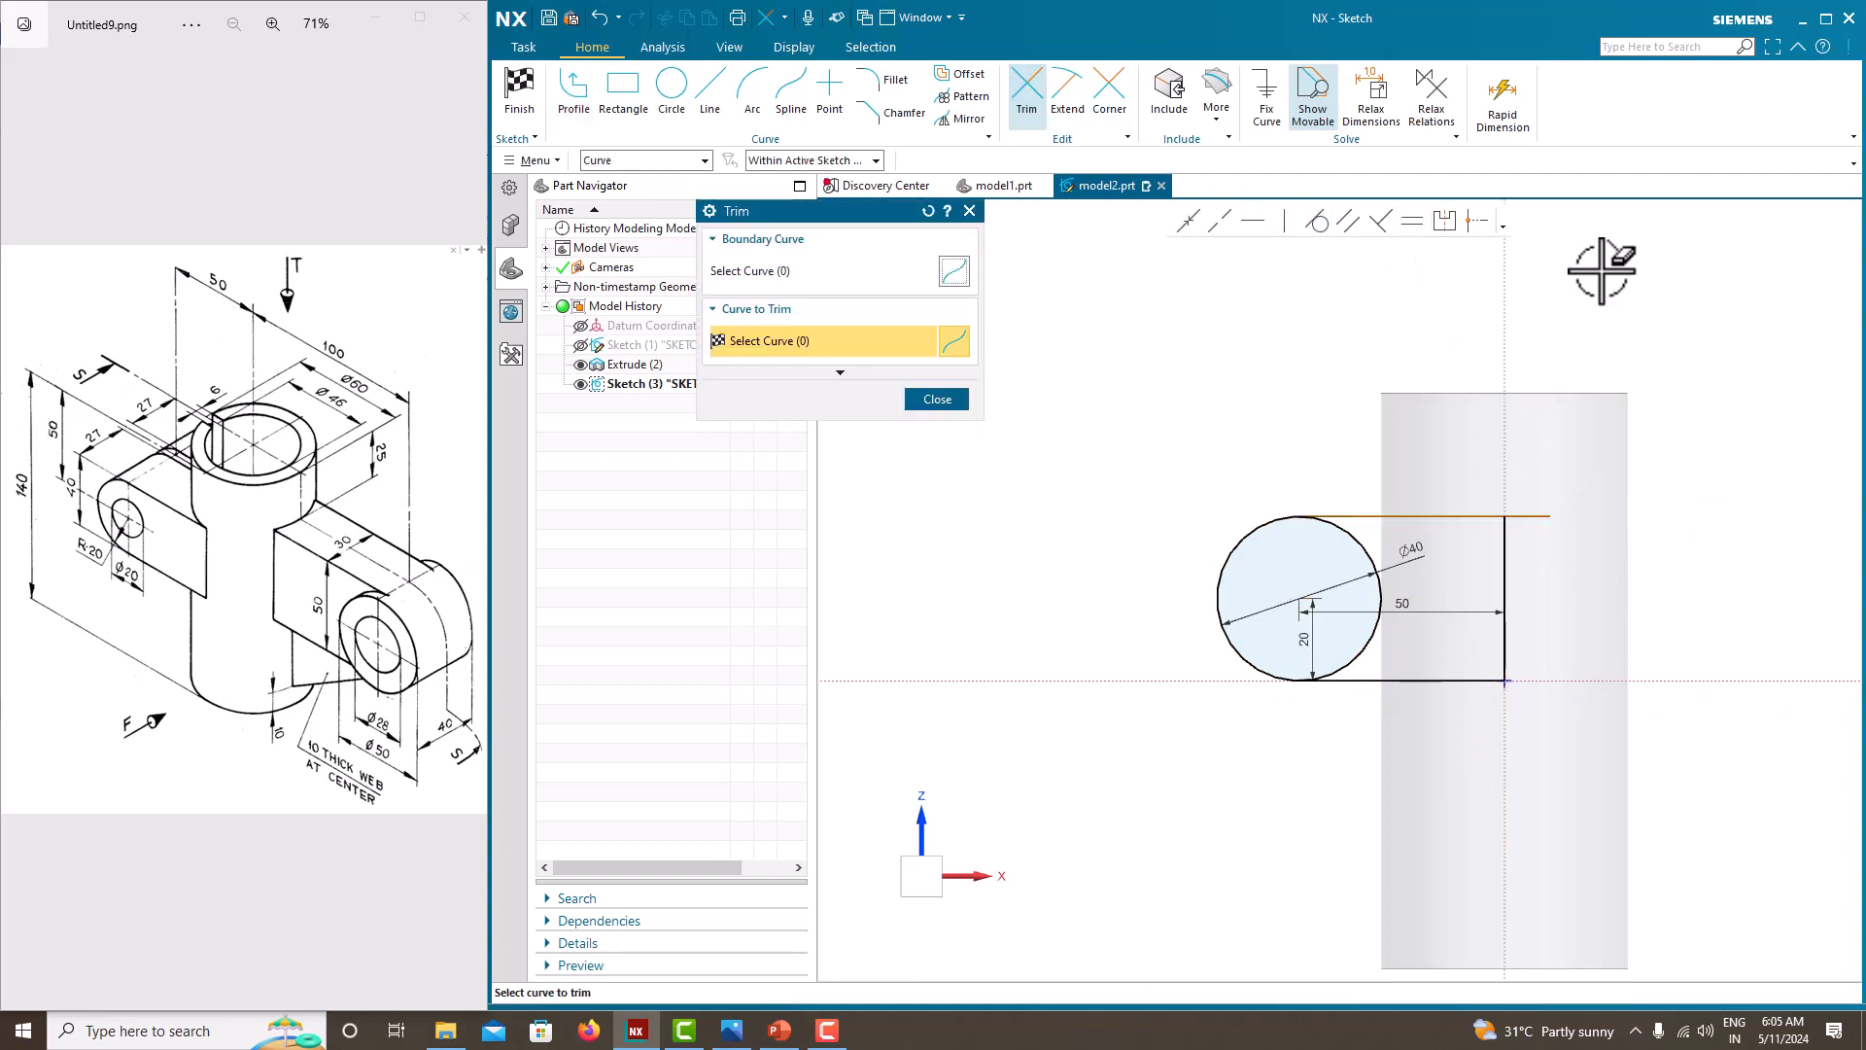
pyautogui.press('Escape')
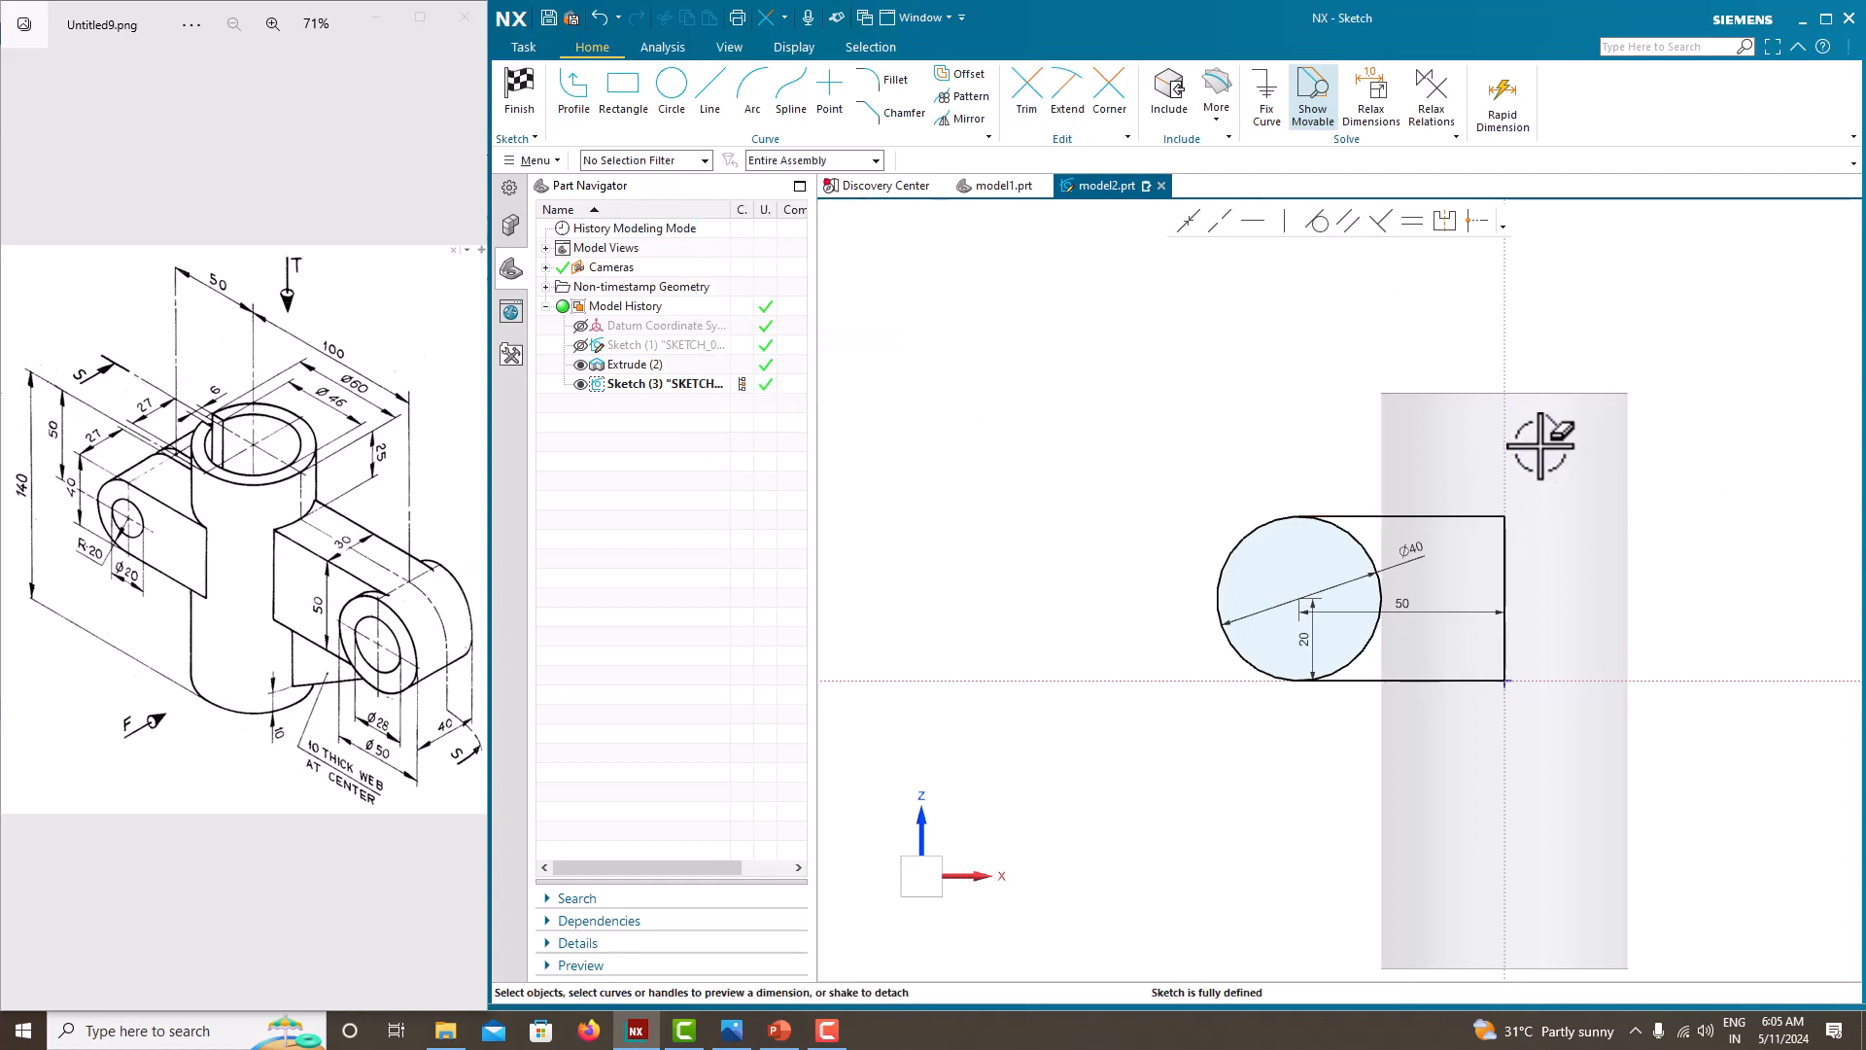
# Trim the part of the 40 mm circle that lies inside the arm profile and finish the sketch.
pyautogui.click(1027, 97)
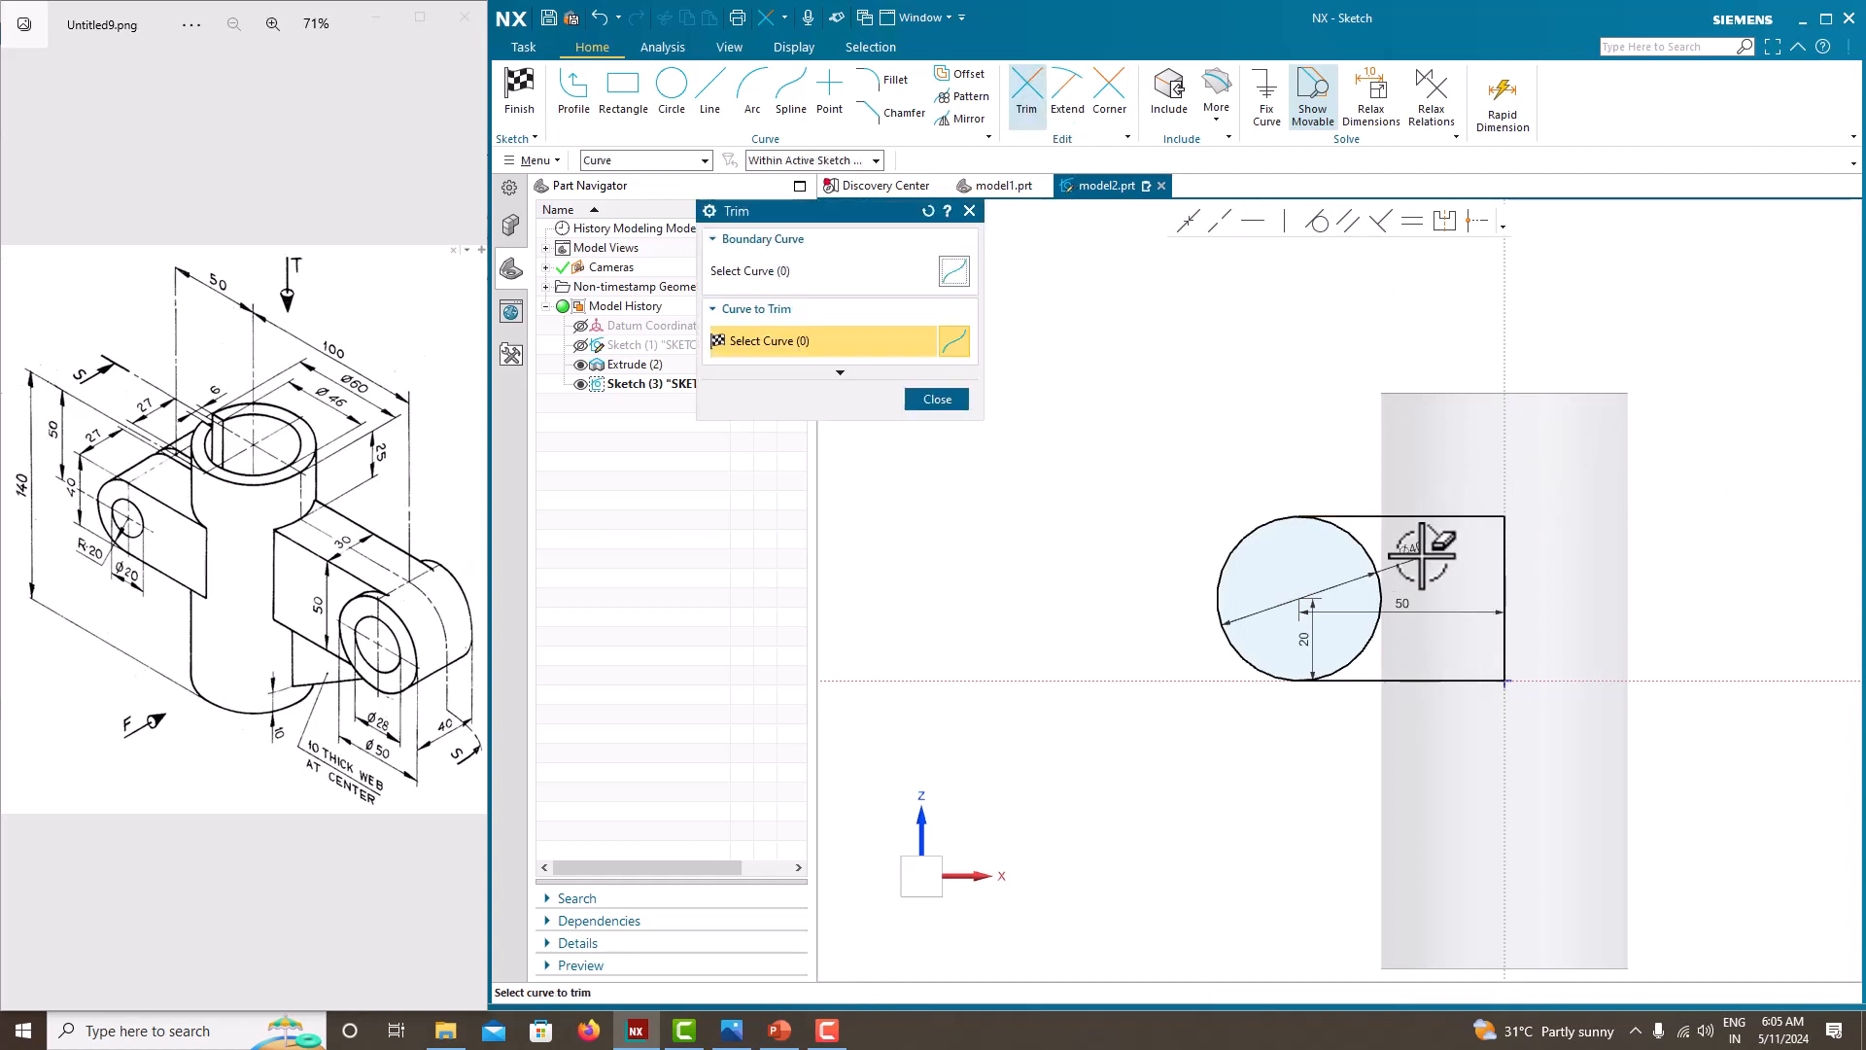
pyautogui.click(1371, 554)
pyautogui.press('Escape')
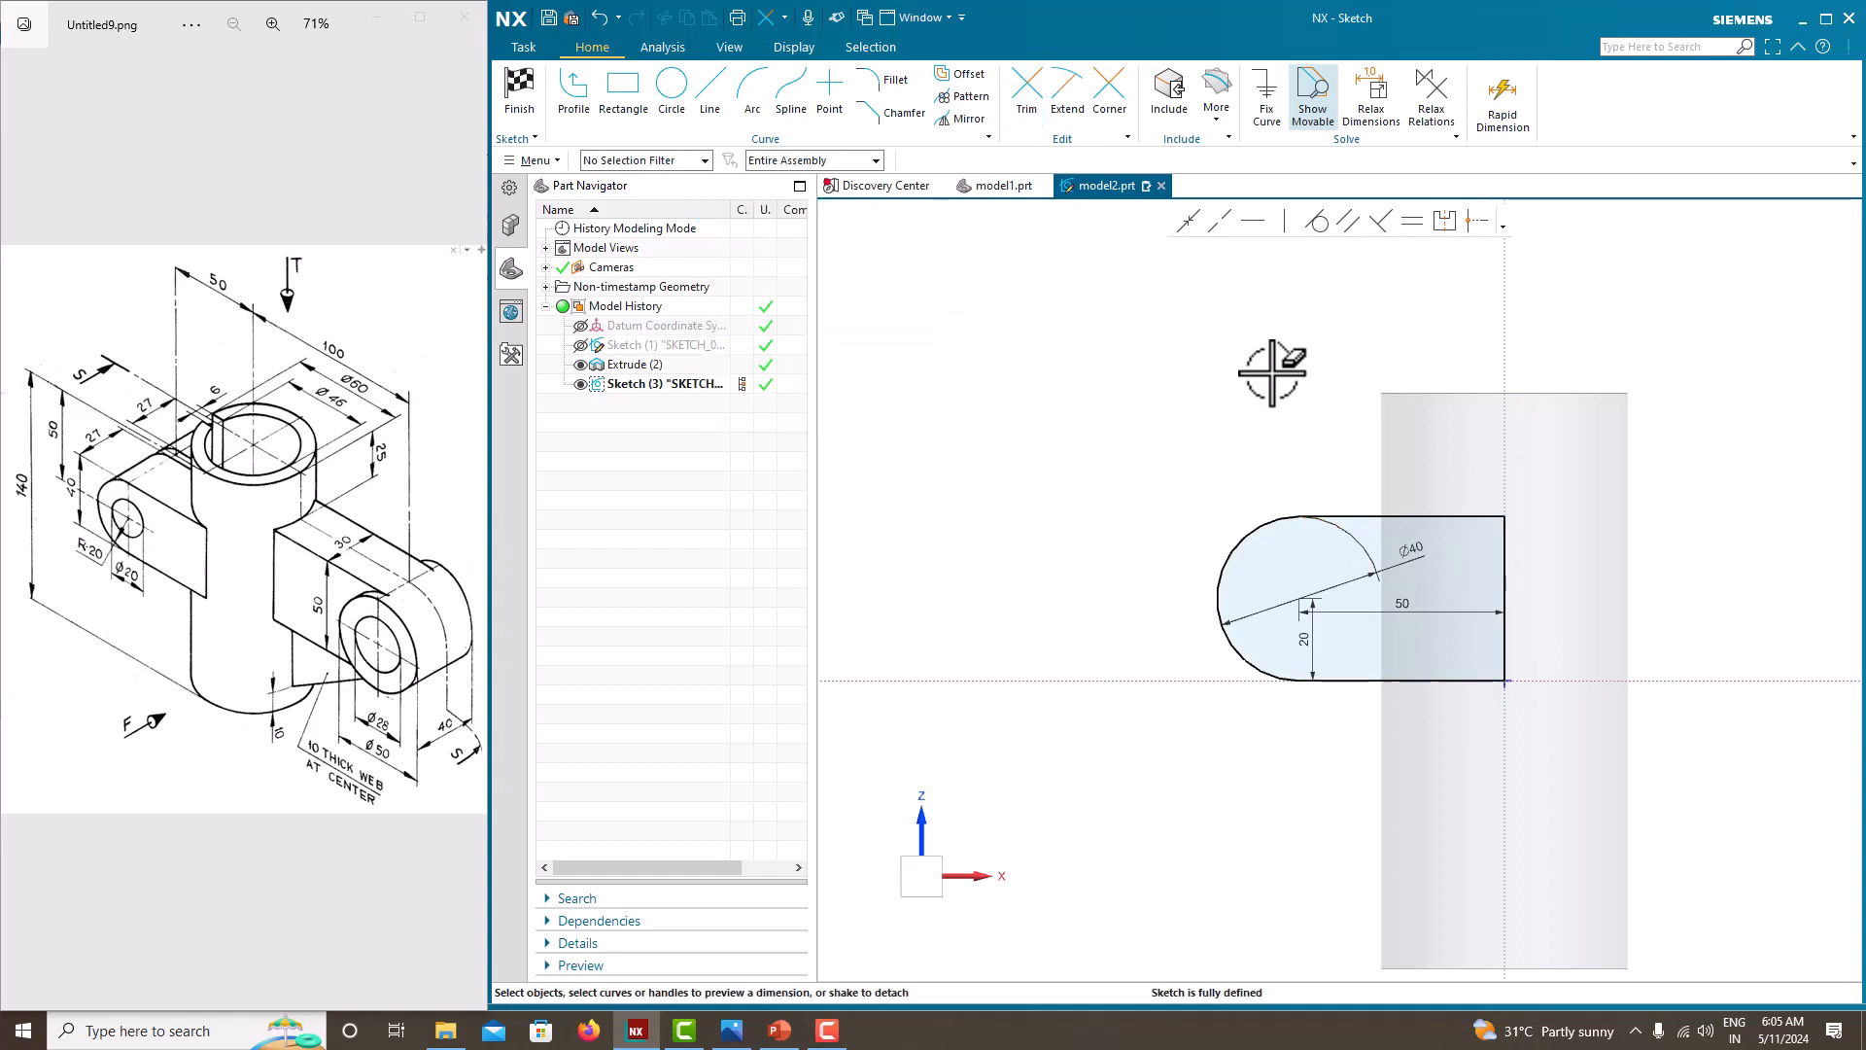
pyautogui.rightClick(1272, 373)
pyautogui.click(1291, 381)
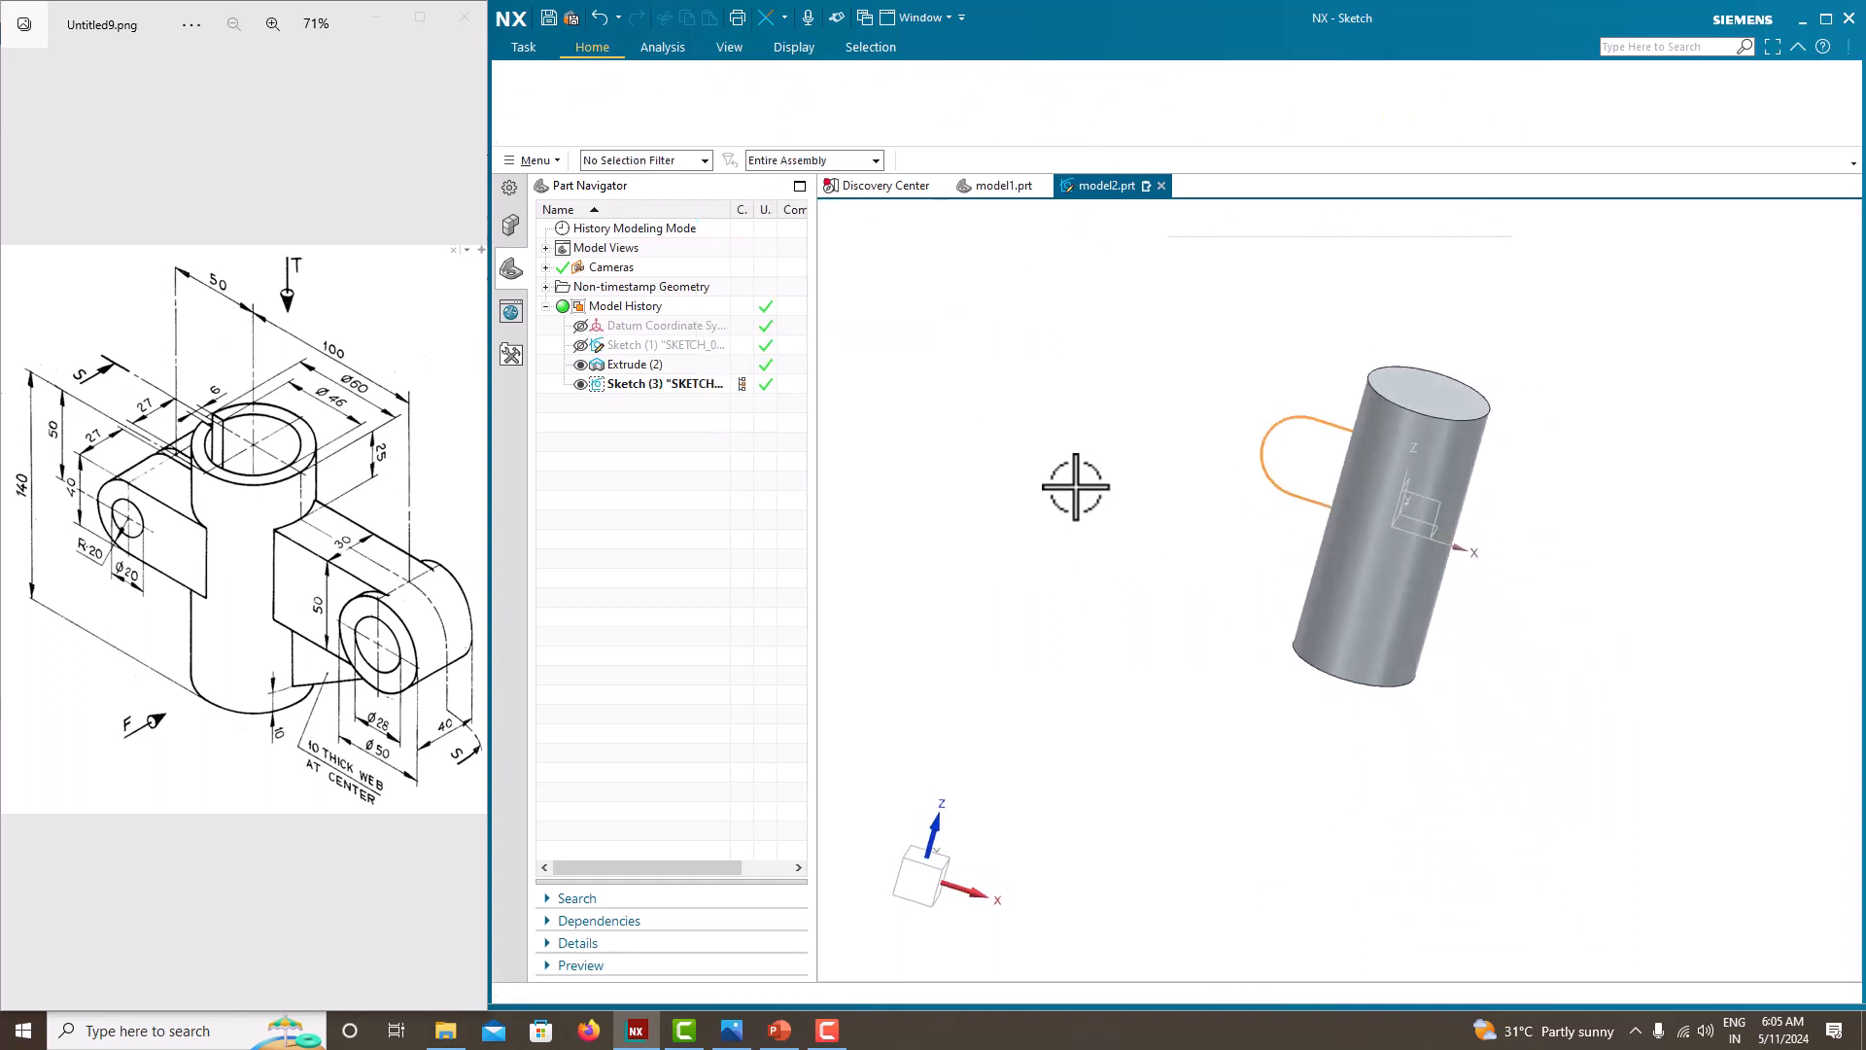
# Extrude the arm profile with a symmetric distance of 27+27+6 mm and unite it with the cylinder.
pyautogui.click(622, 93)
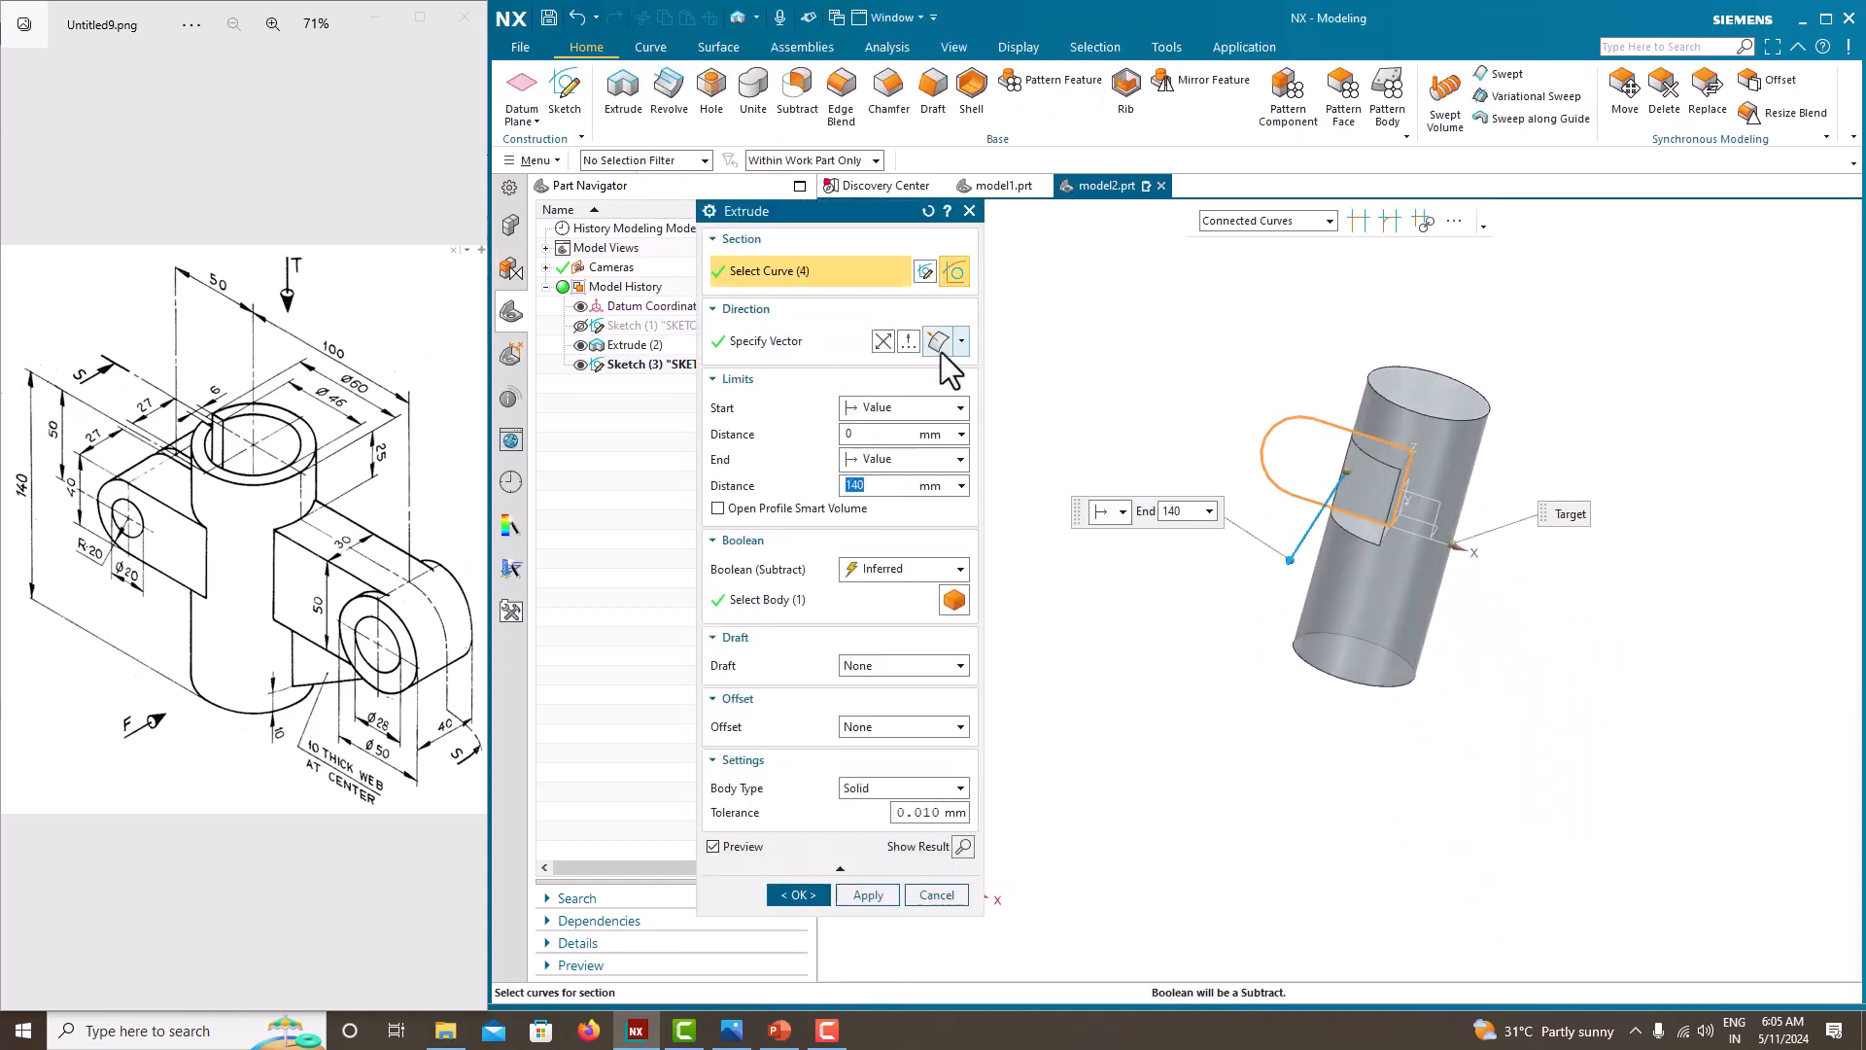
pyautogui.click(904, 569)
pyautogui.click(882, 610)
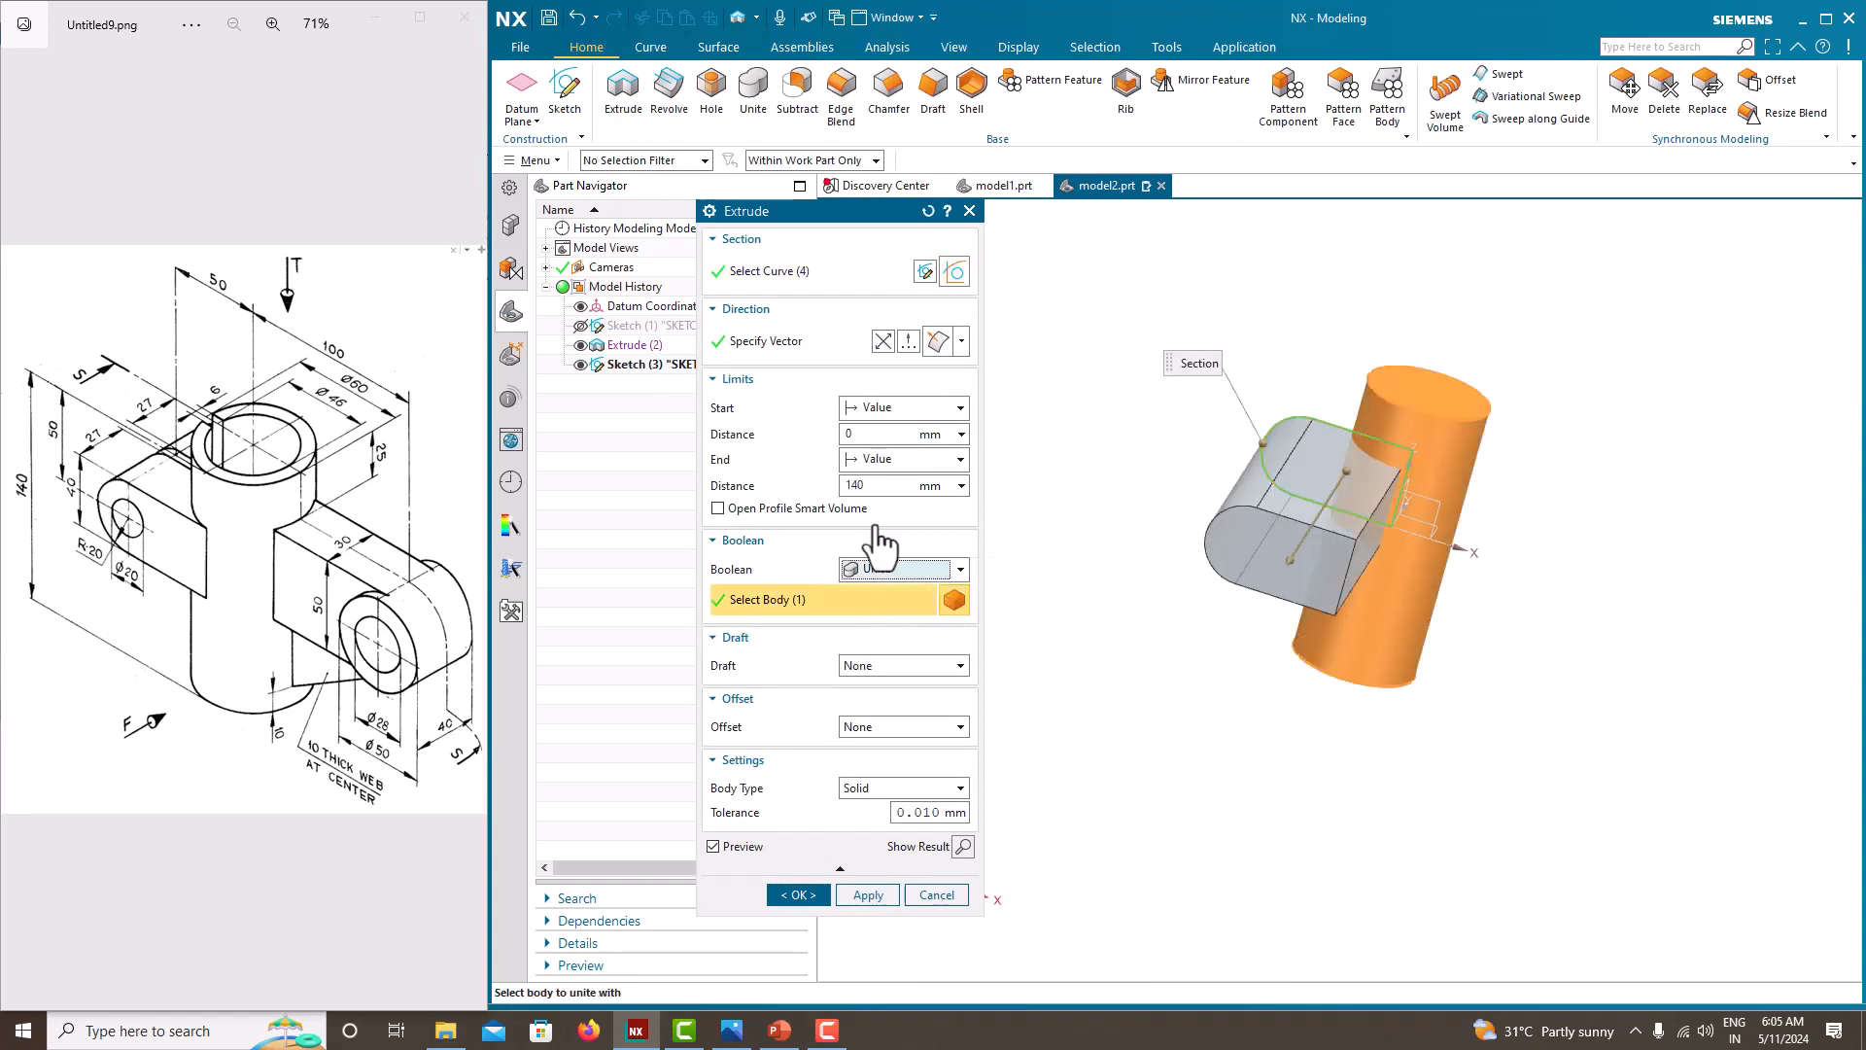
pyautogui.click(878, 464)
pyautogui.click(894, 521)
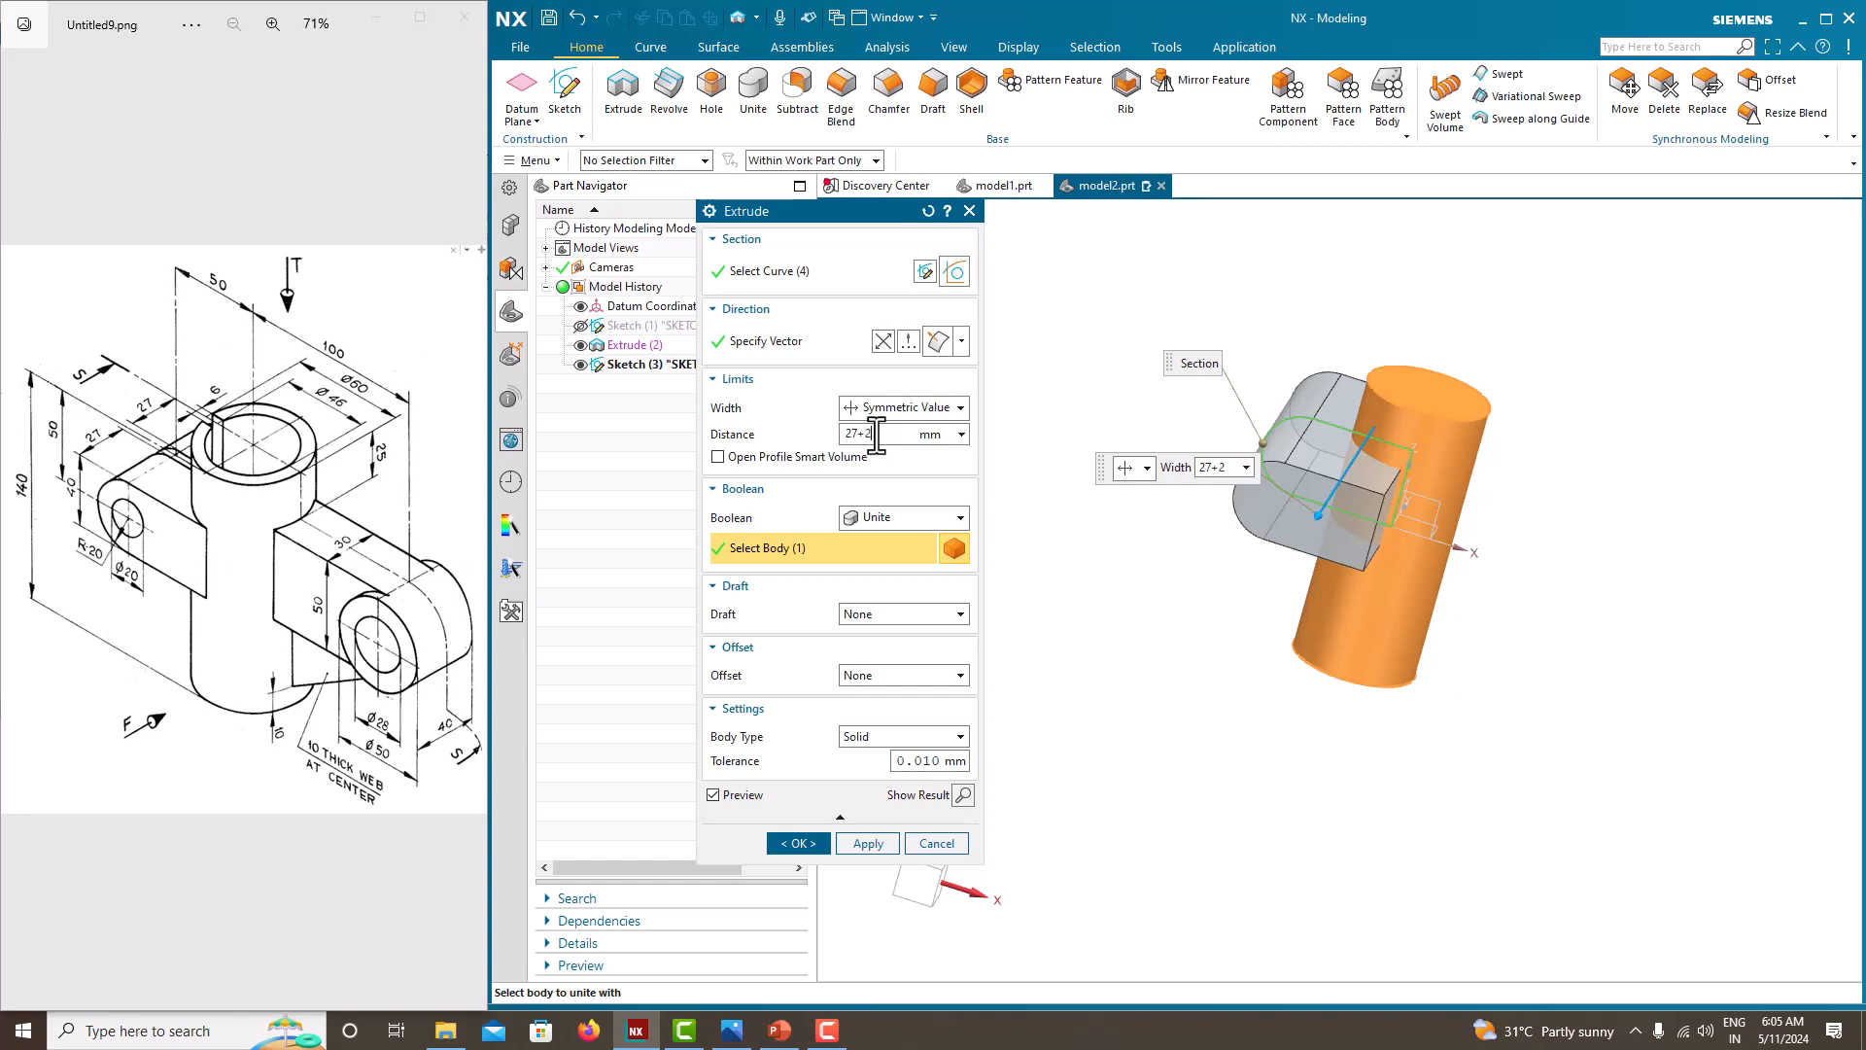
pyautogui.write('6')
pyautogui.press('Return')
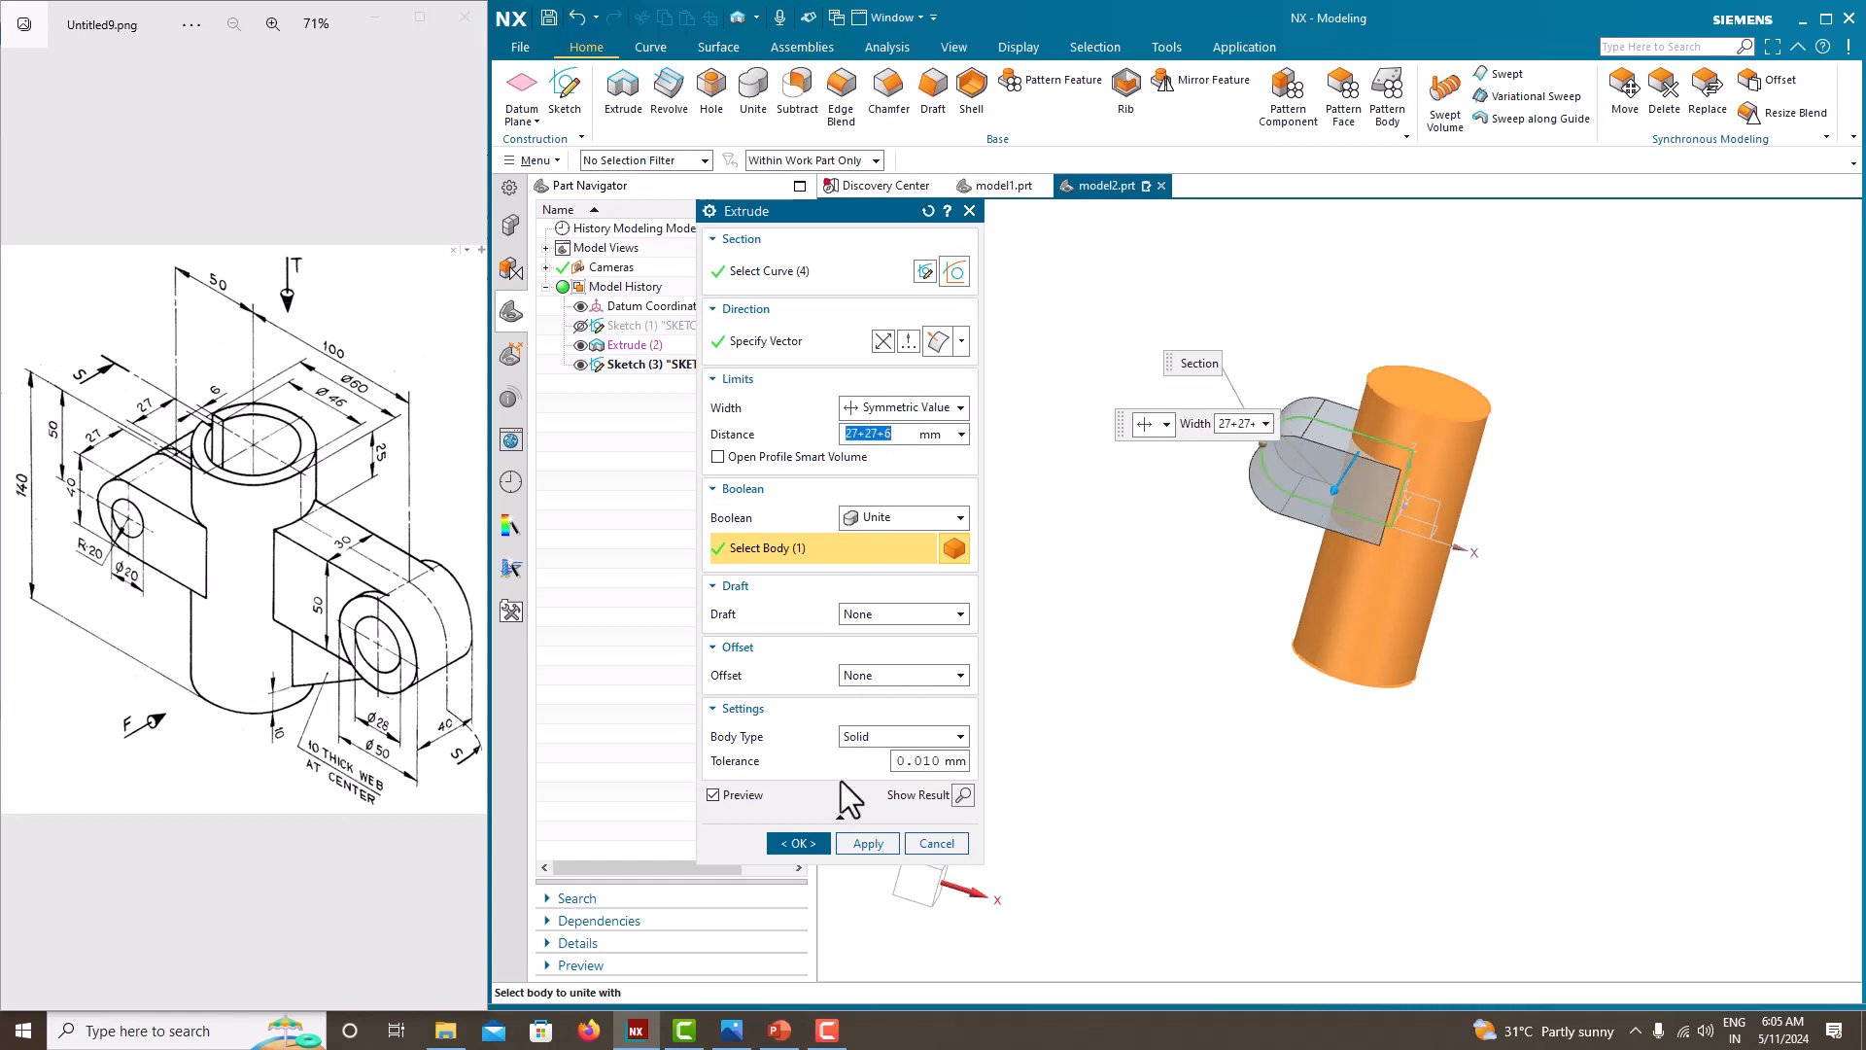
pyautogui.click(799, 842)
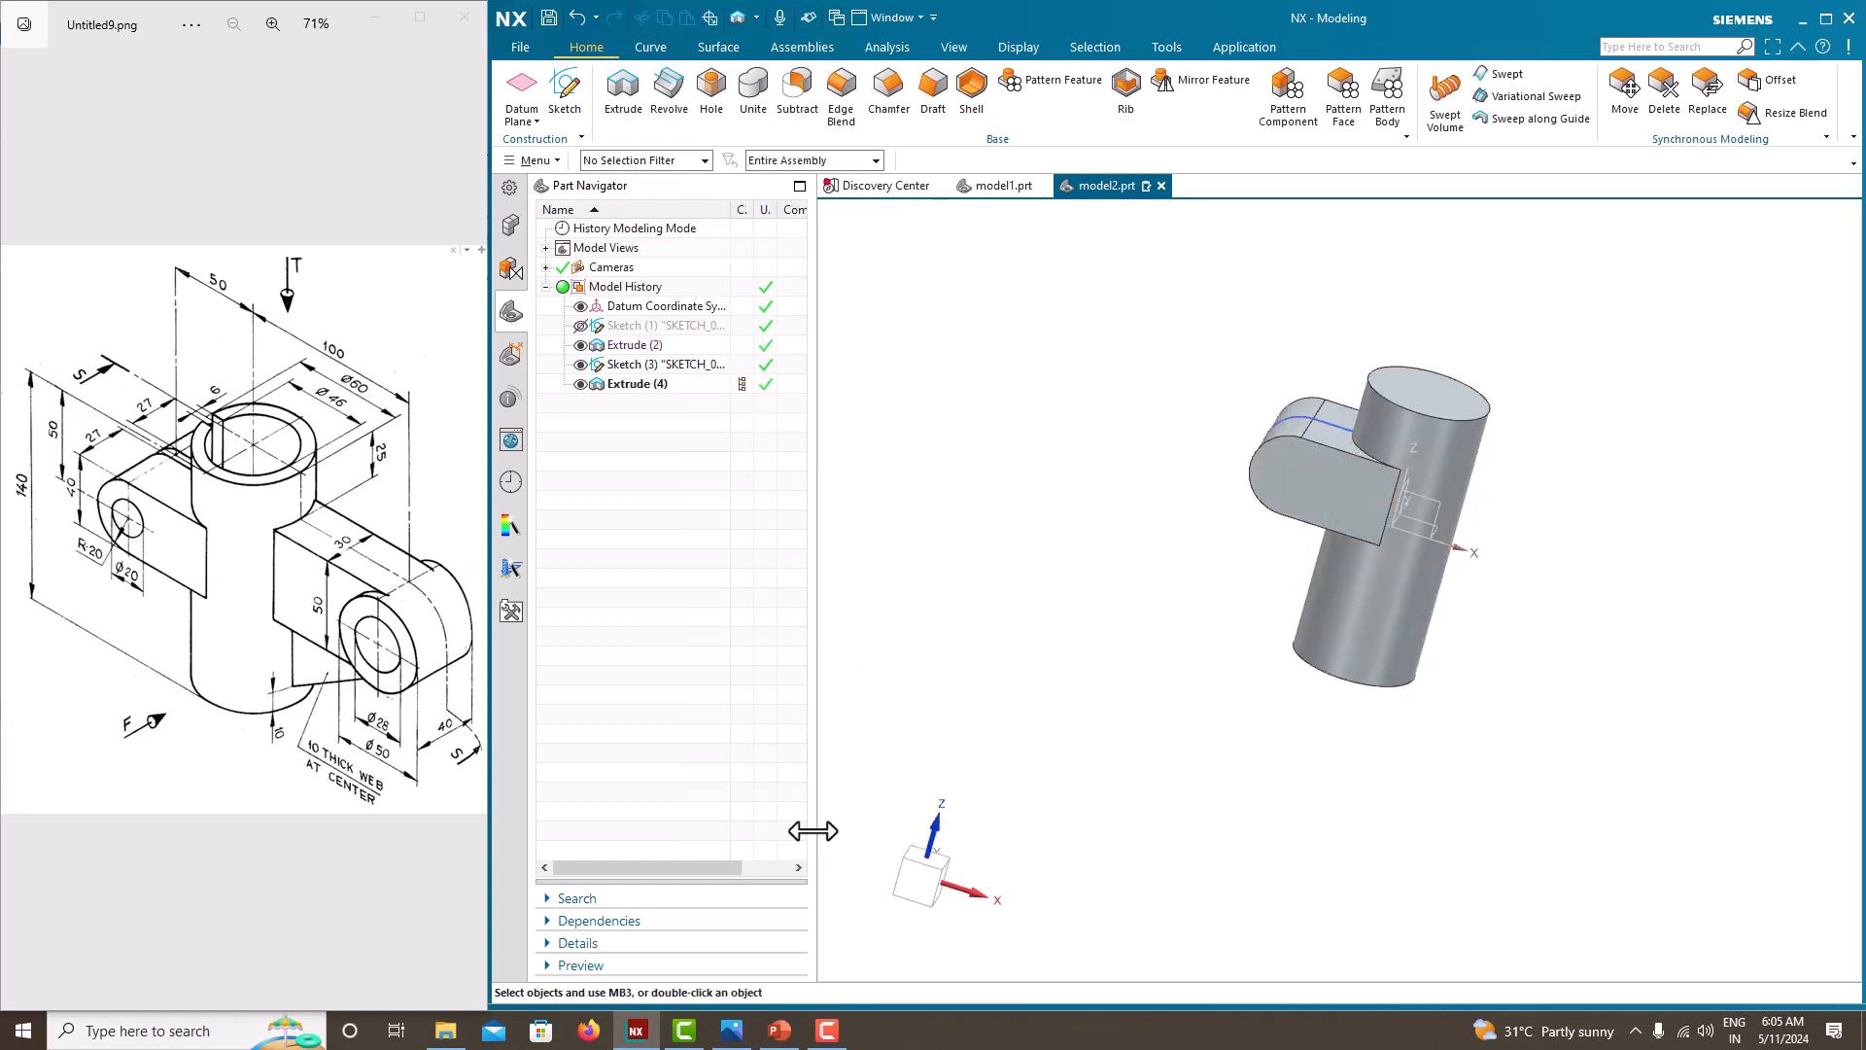
# Hide the arm's profile sketch and create a new sketch on the Front plane.
pyautogui.click(580, 365)
pyautogui.moveTo(1375, 467); pyautogui.dragTo(1374, 512, button='middle')
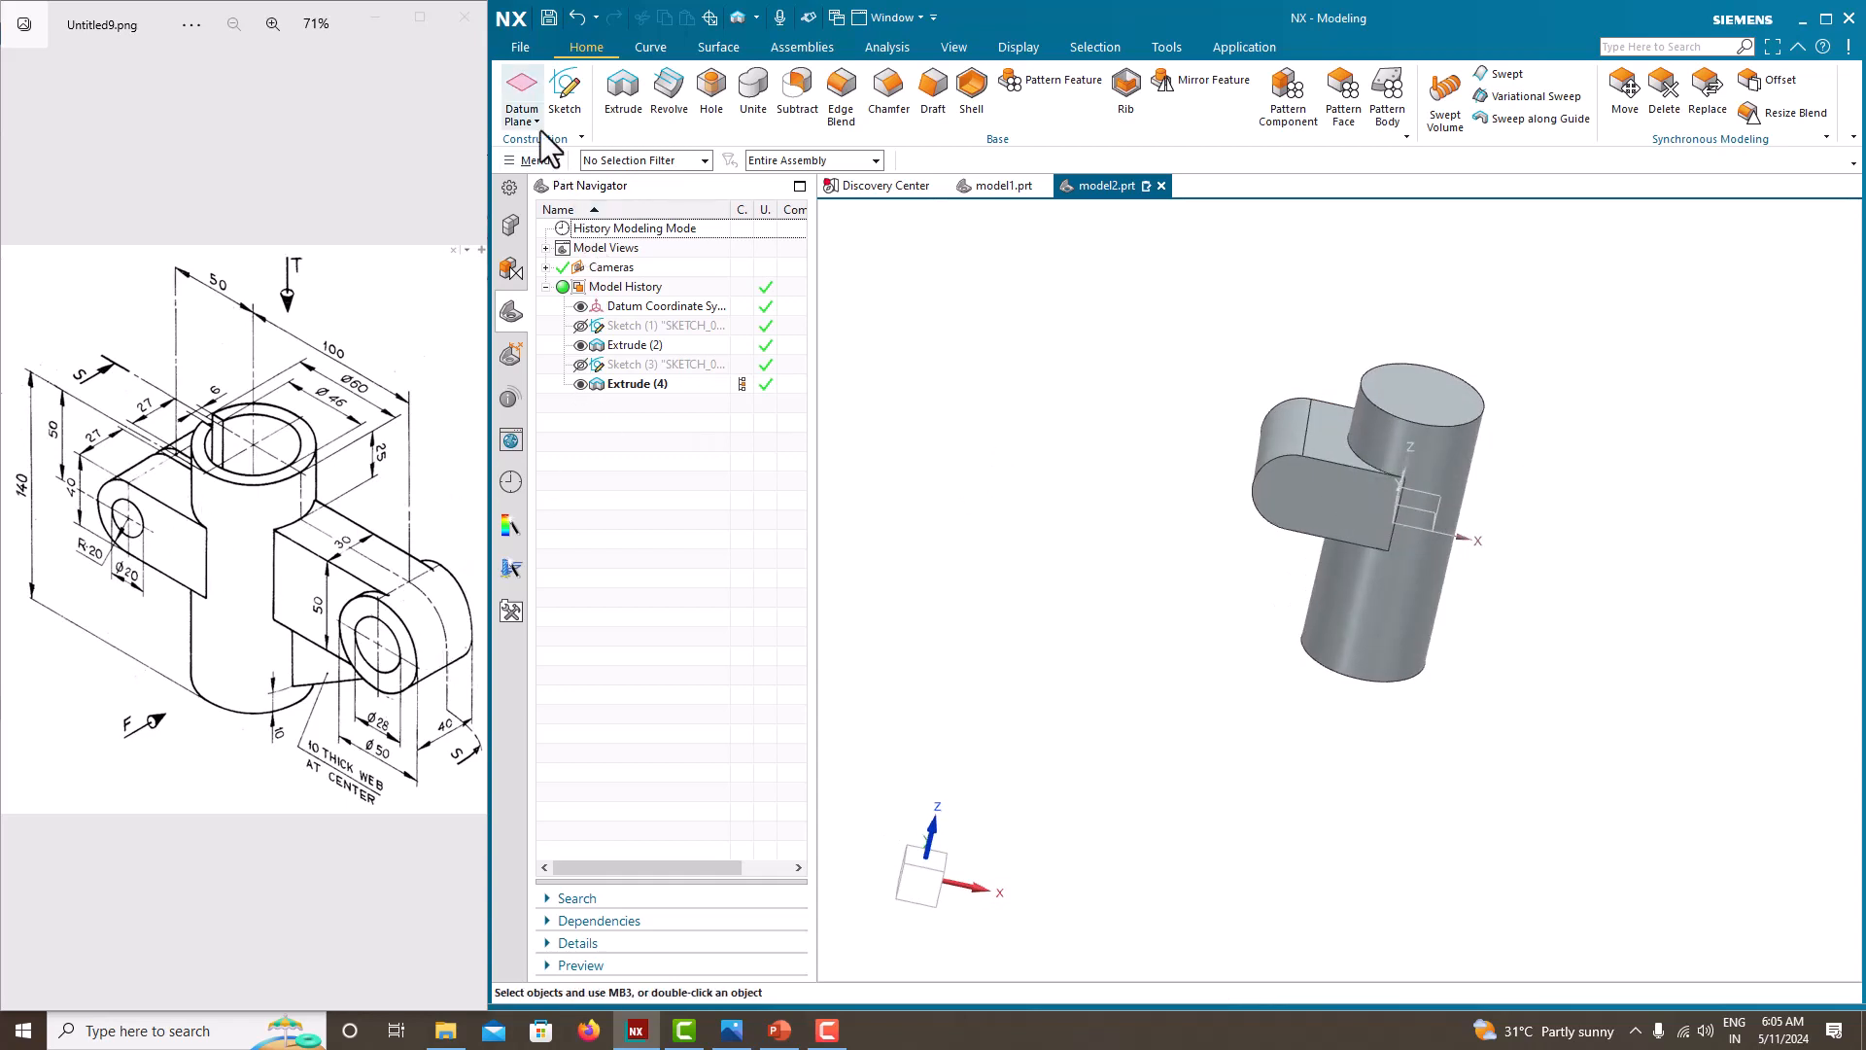
pyautogui.click(568, 93)
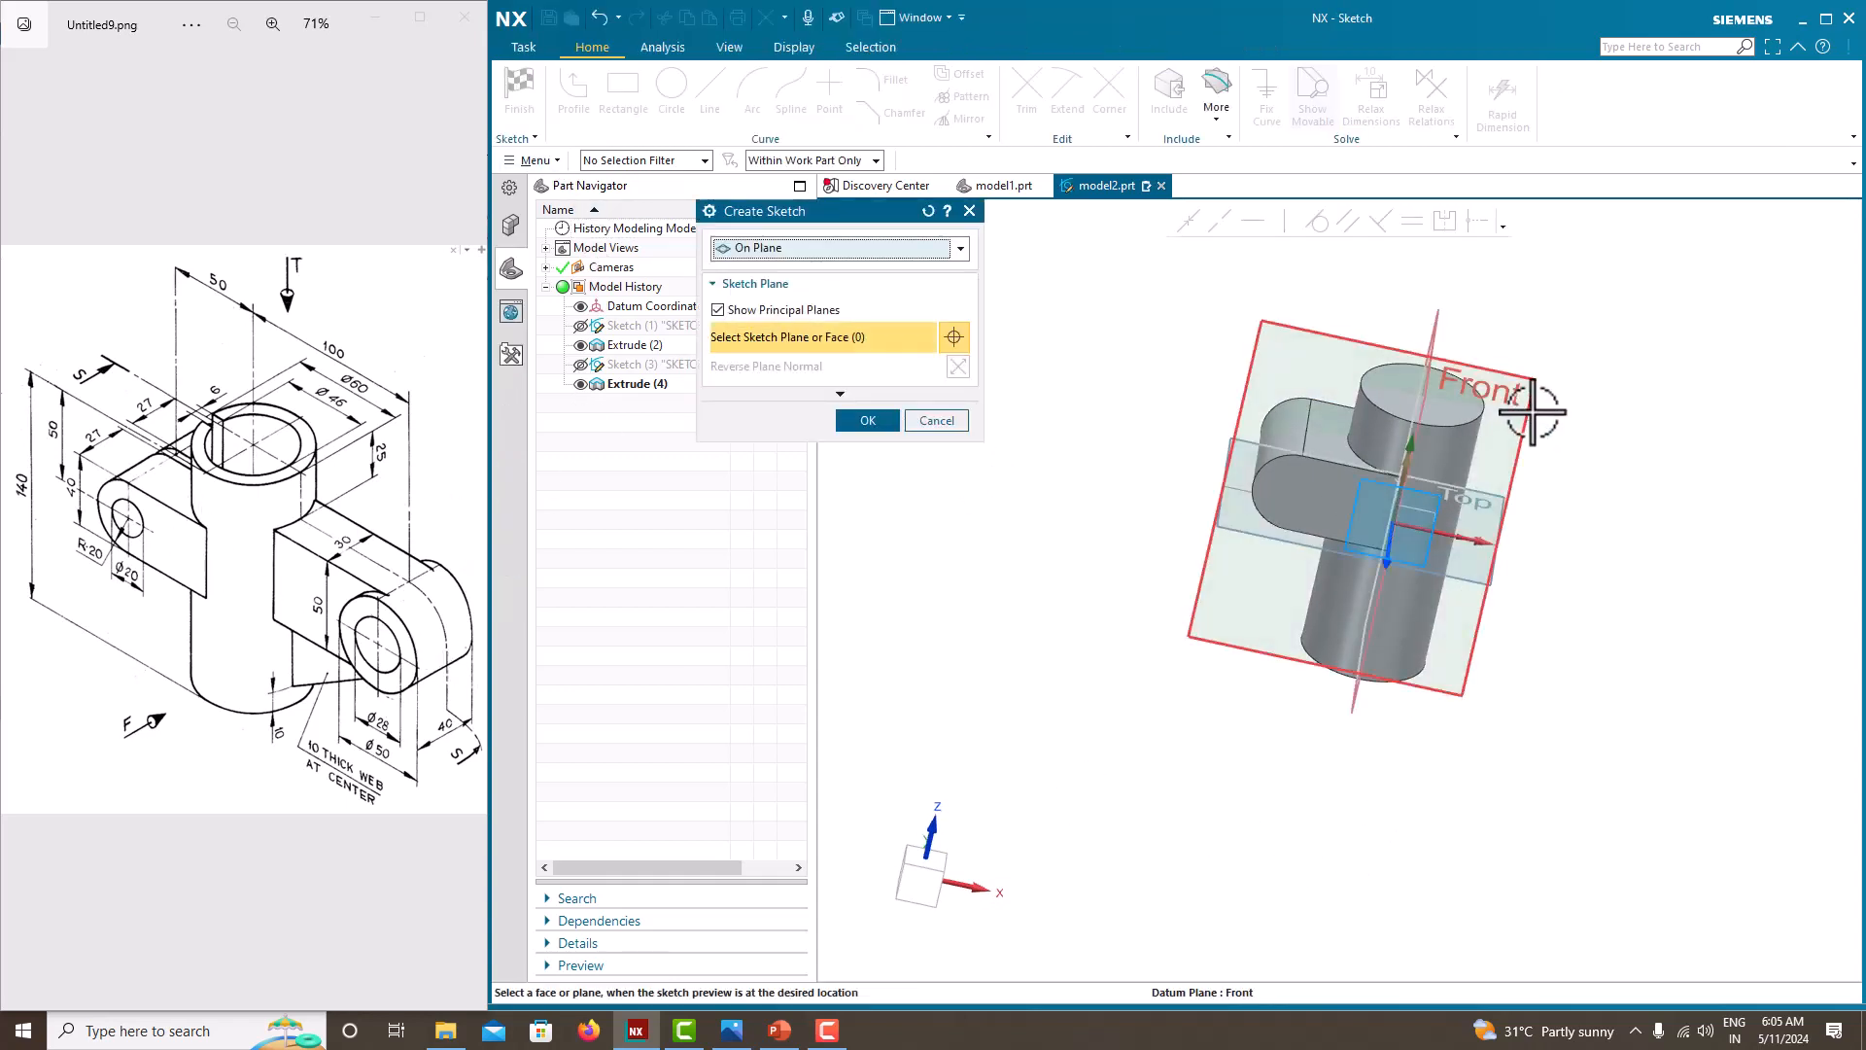
pyautogui.click(1533, 414)
pyautogui.click(892, 422)
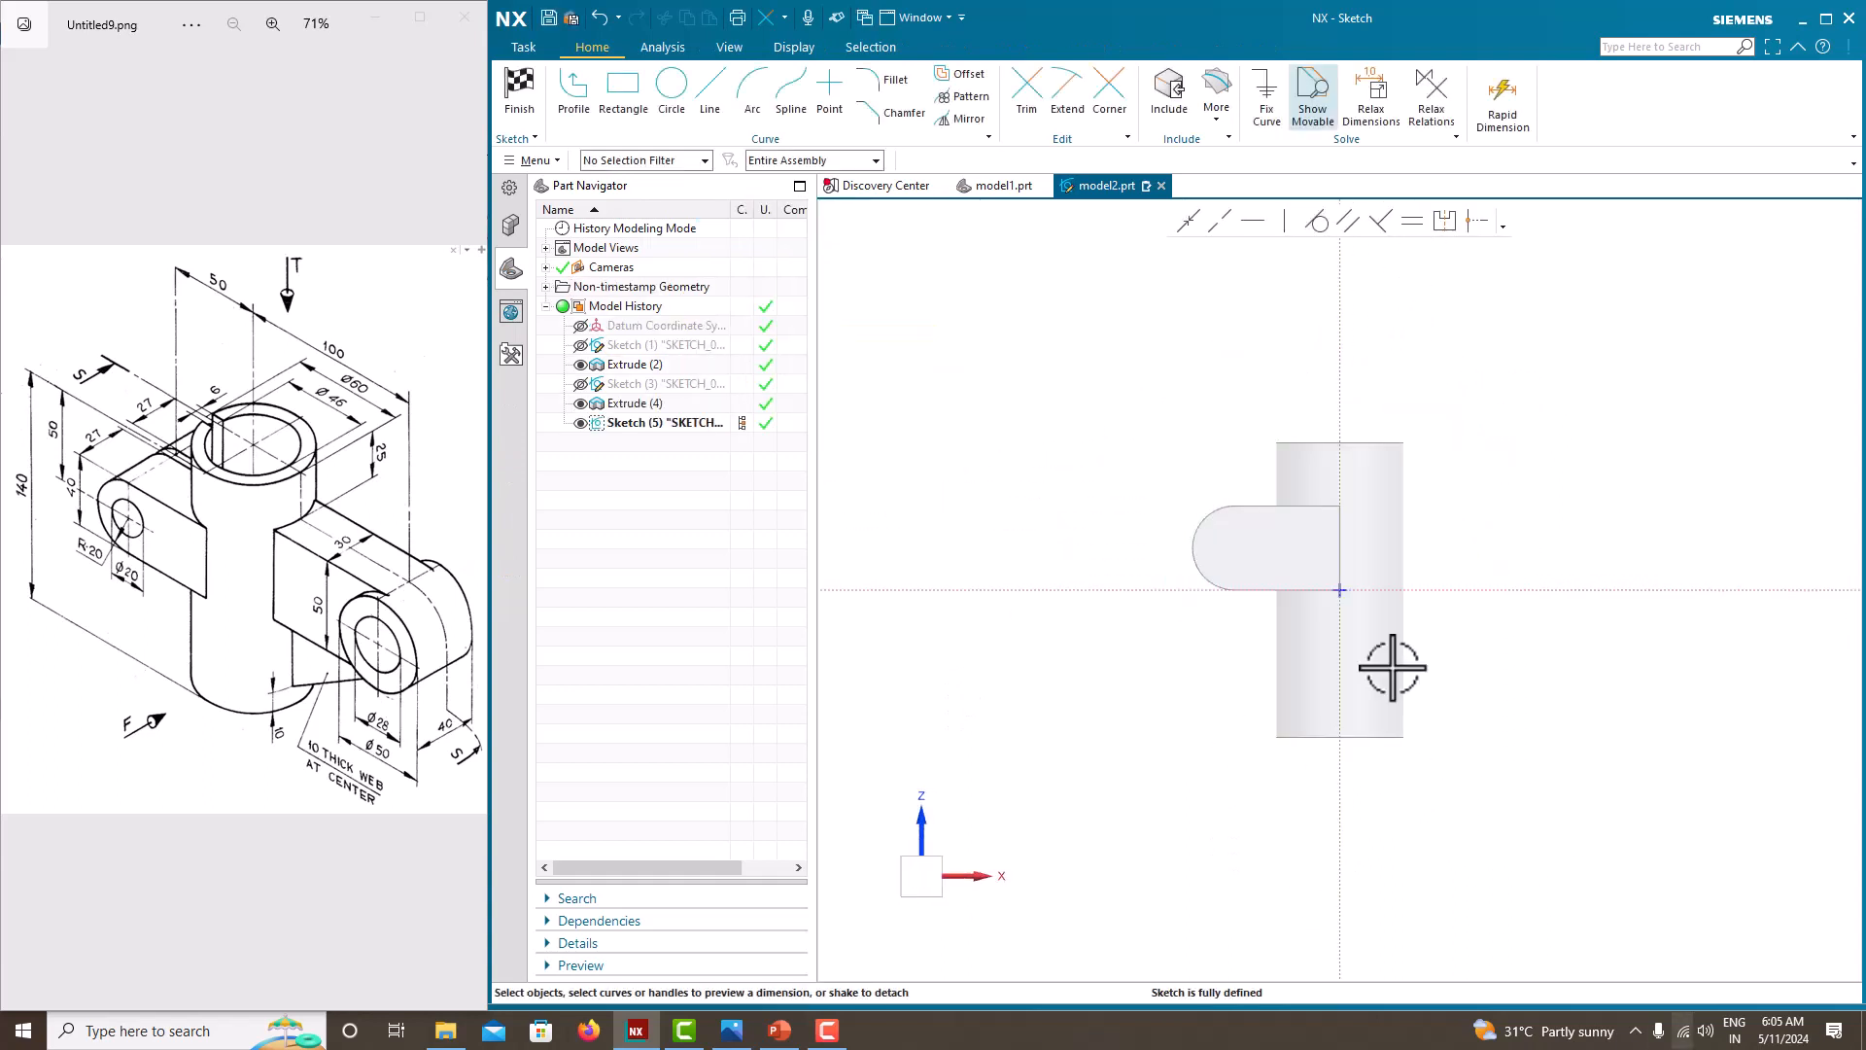
# Sketch a circle about 54 mm in diameter on the side of the cylinder opposite the existing arm.
pyautogui.click(670, 92)
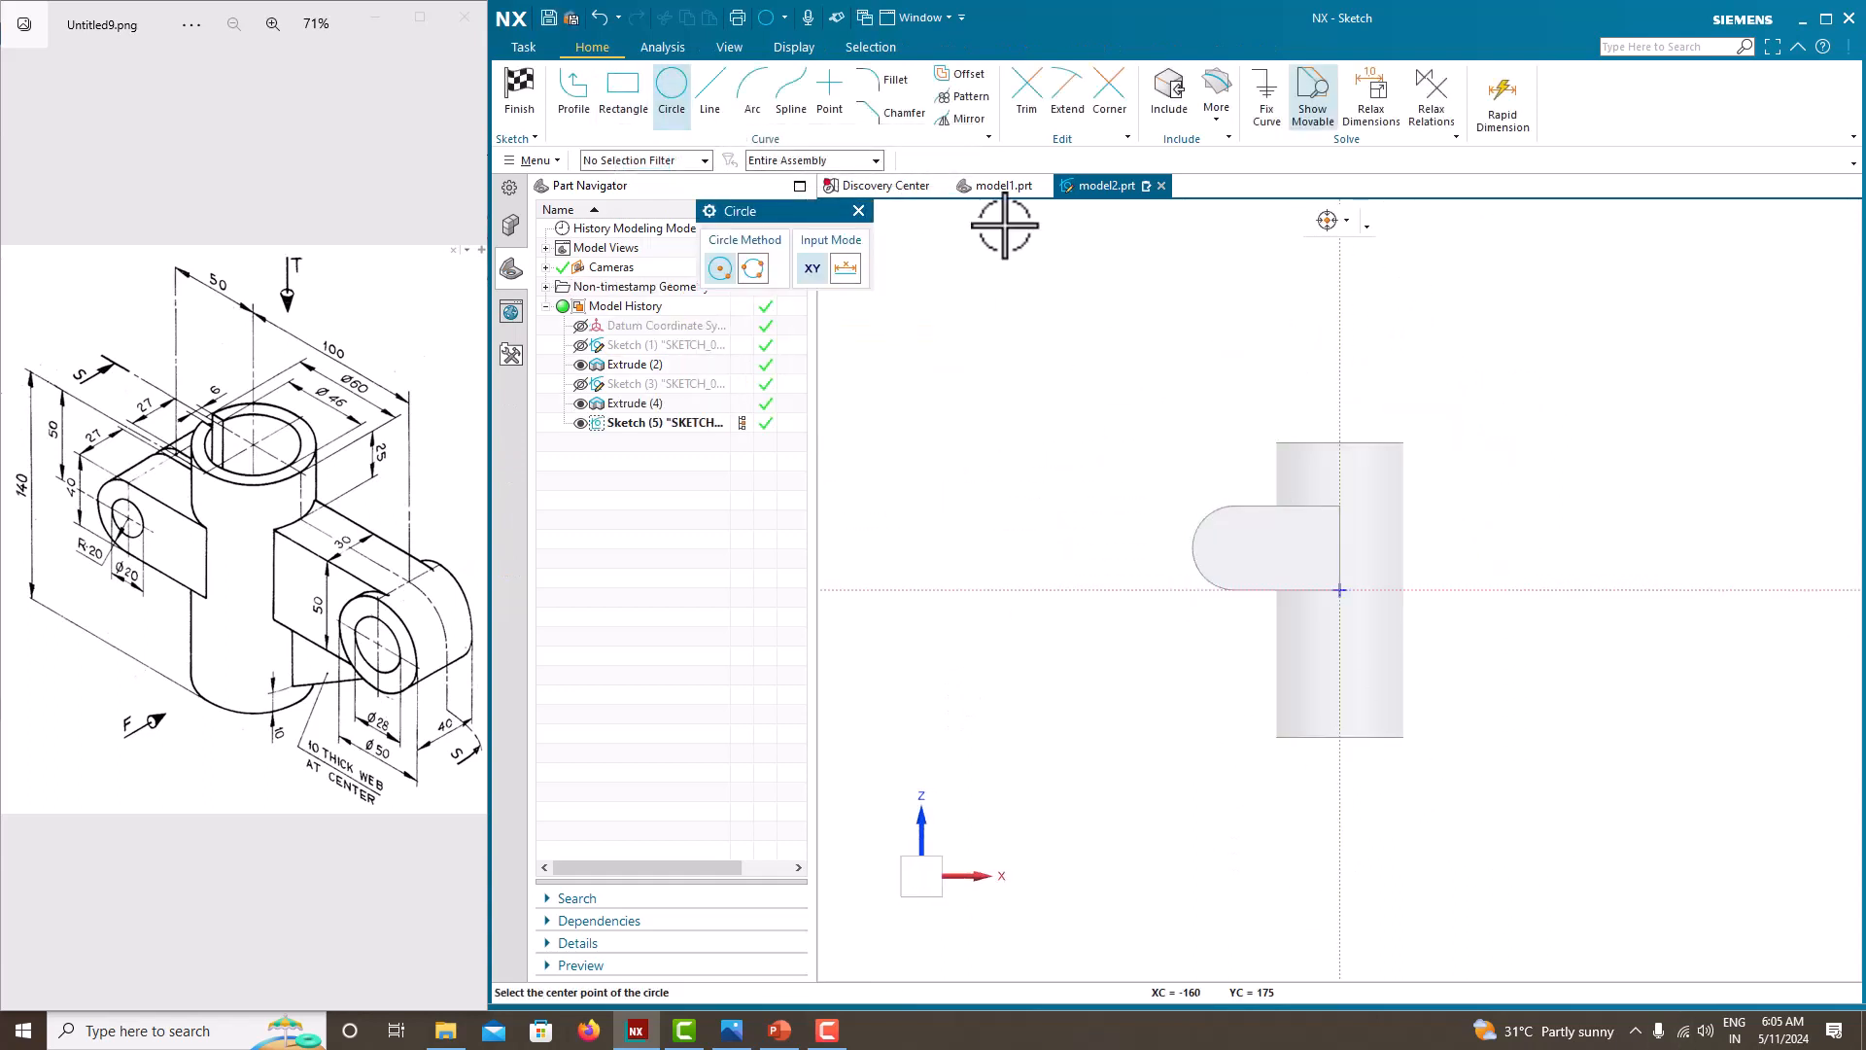
pyautogui.click(1592, 538)
pyautogui.click(1575, 483)
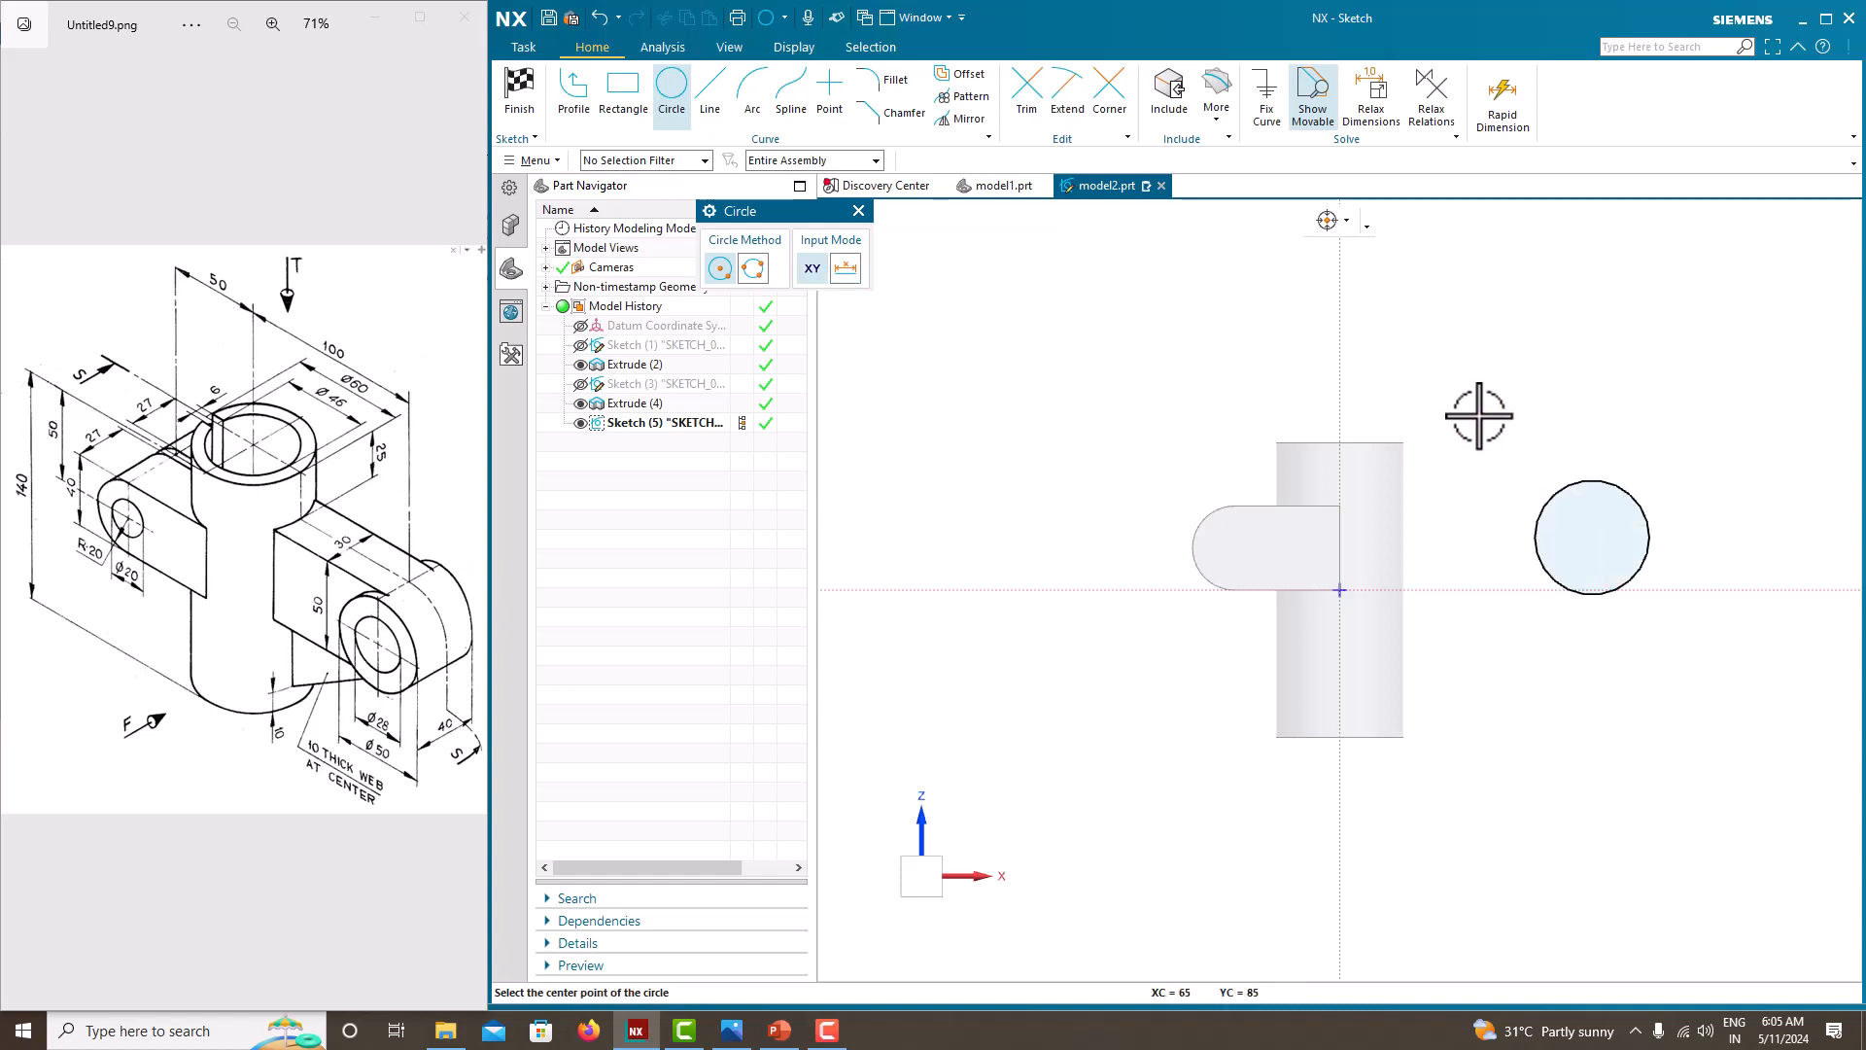
pyautogui.press('Escape')
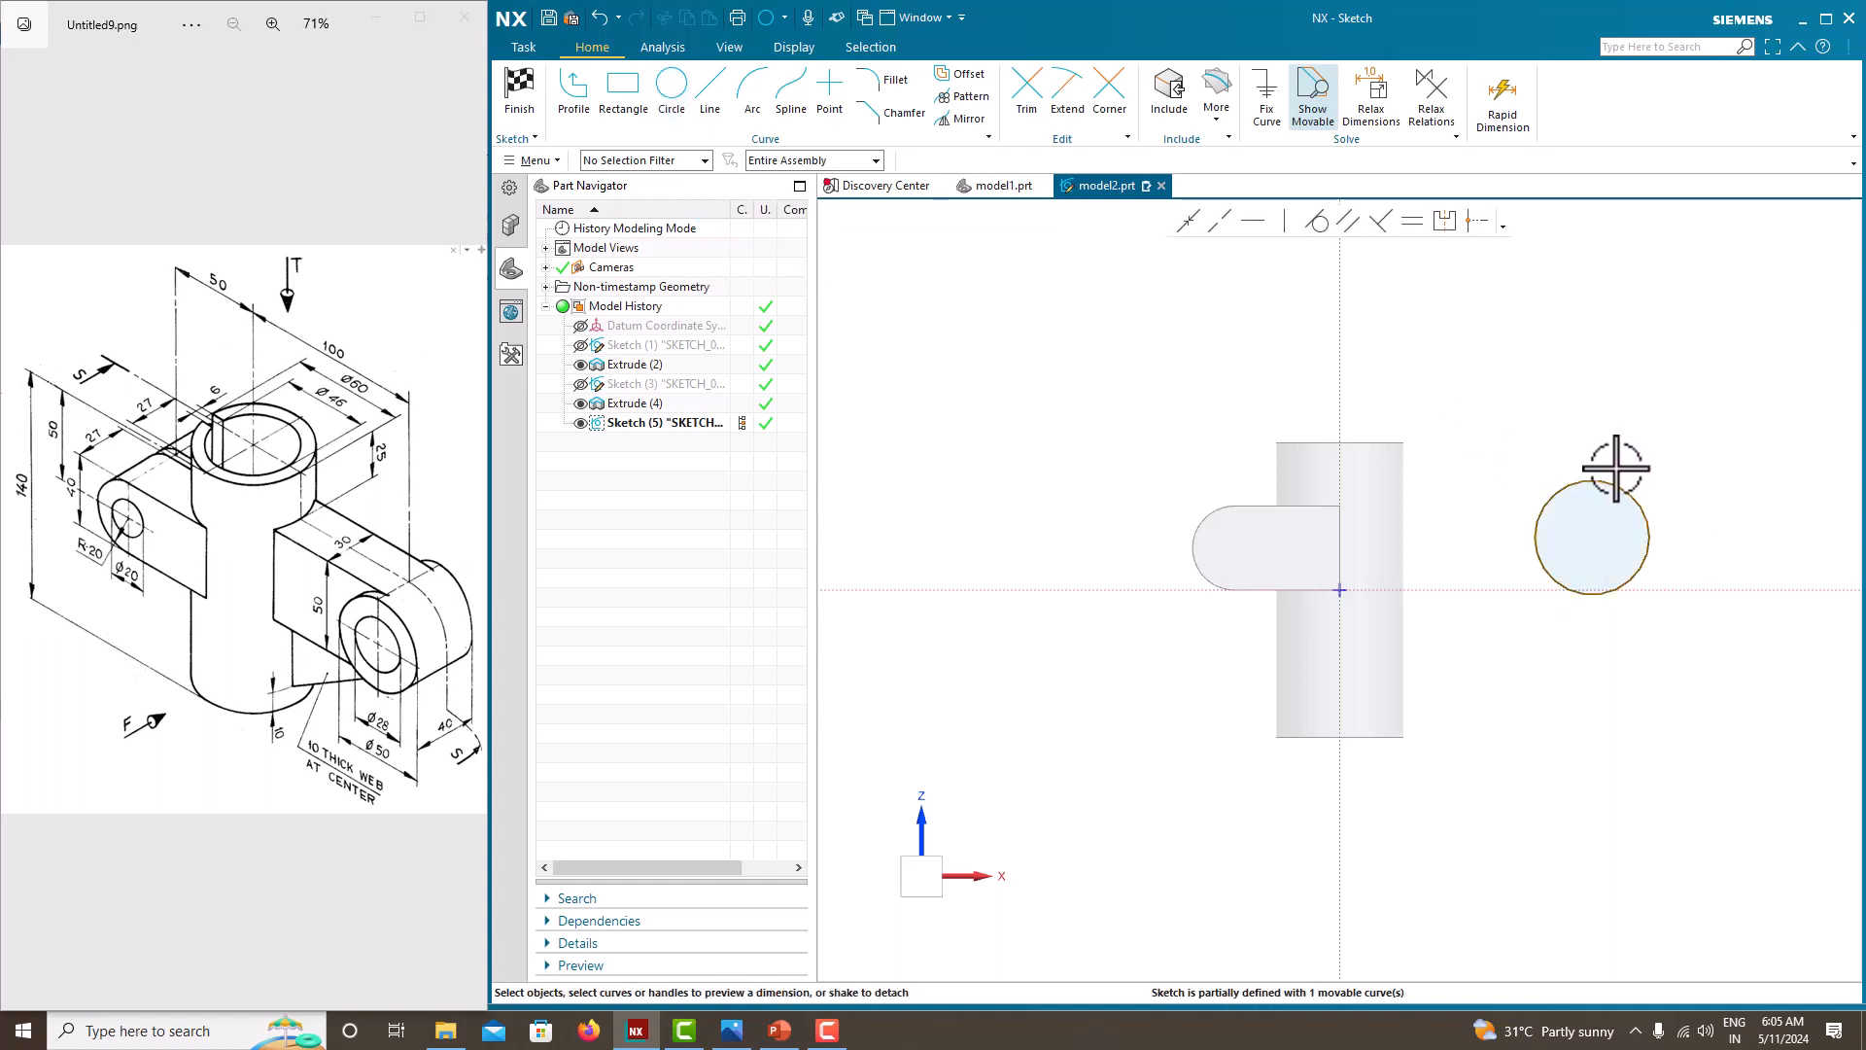
# Set the new circle's diameter to 50 mm.
pyautogui.click(1615, 470)
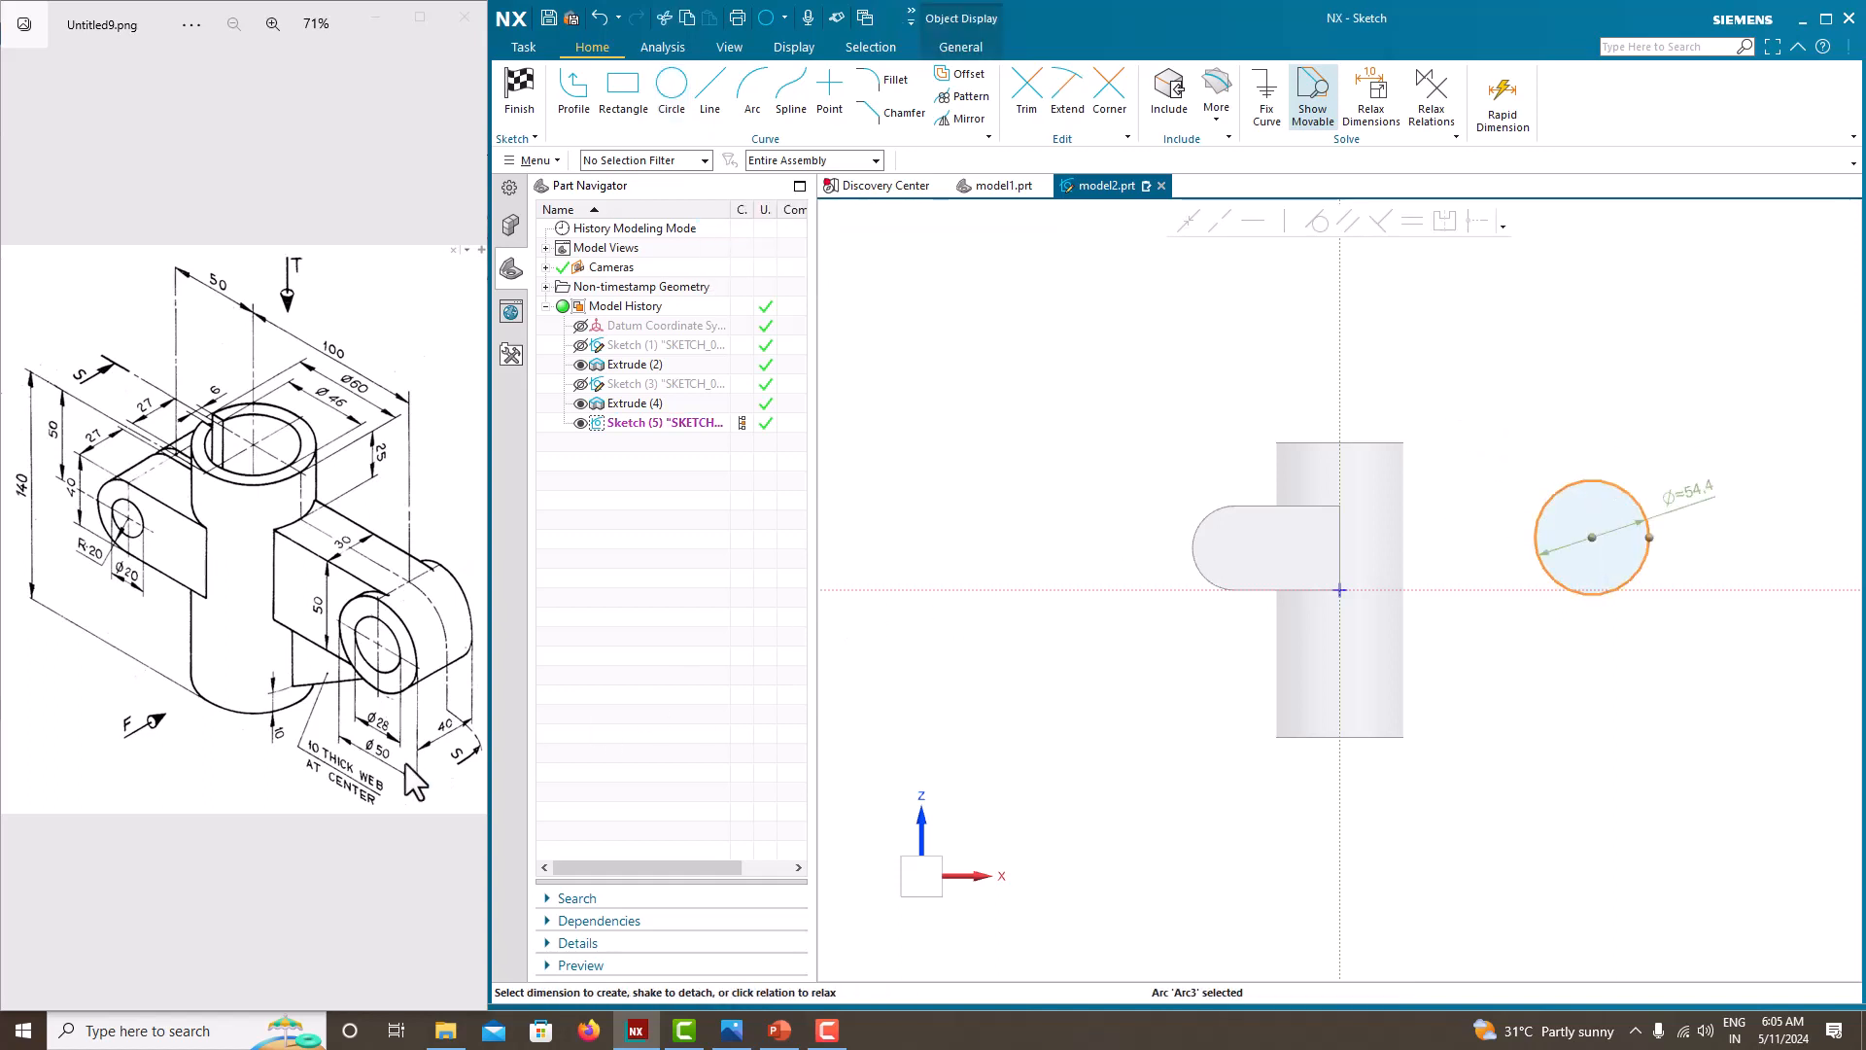
pyautogui.click(1706, 493)
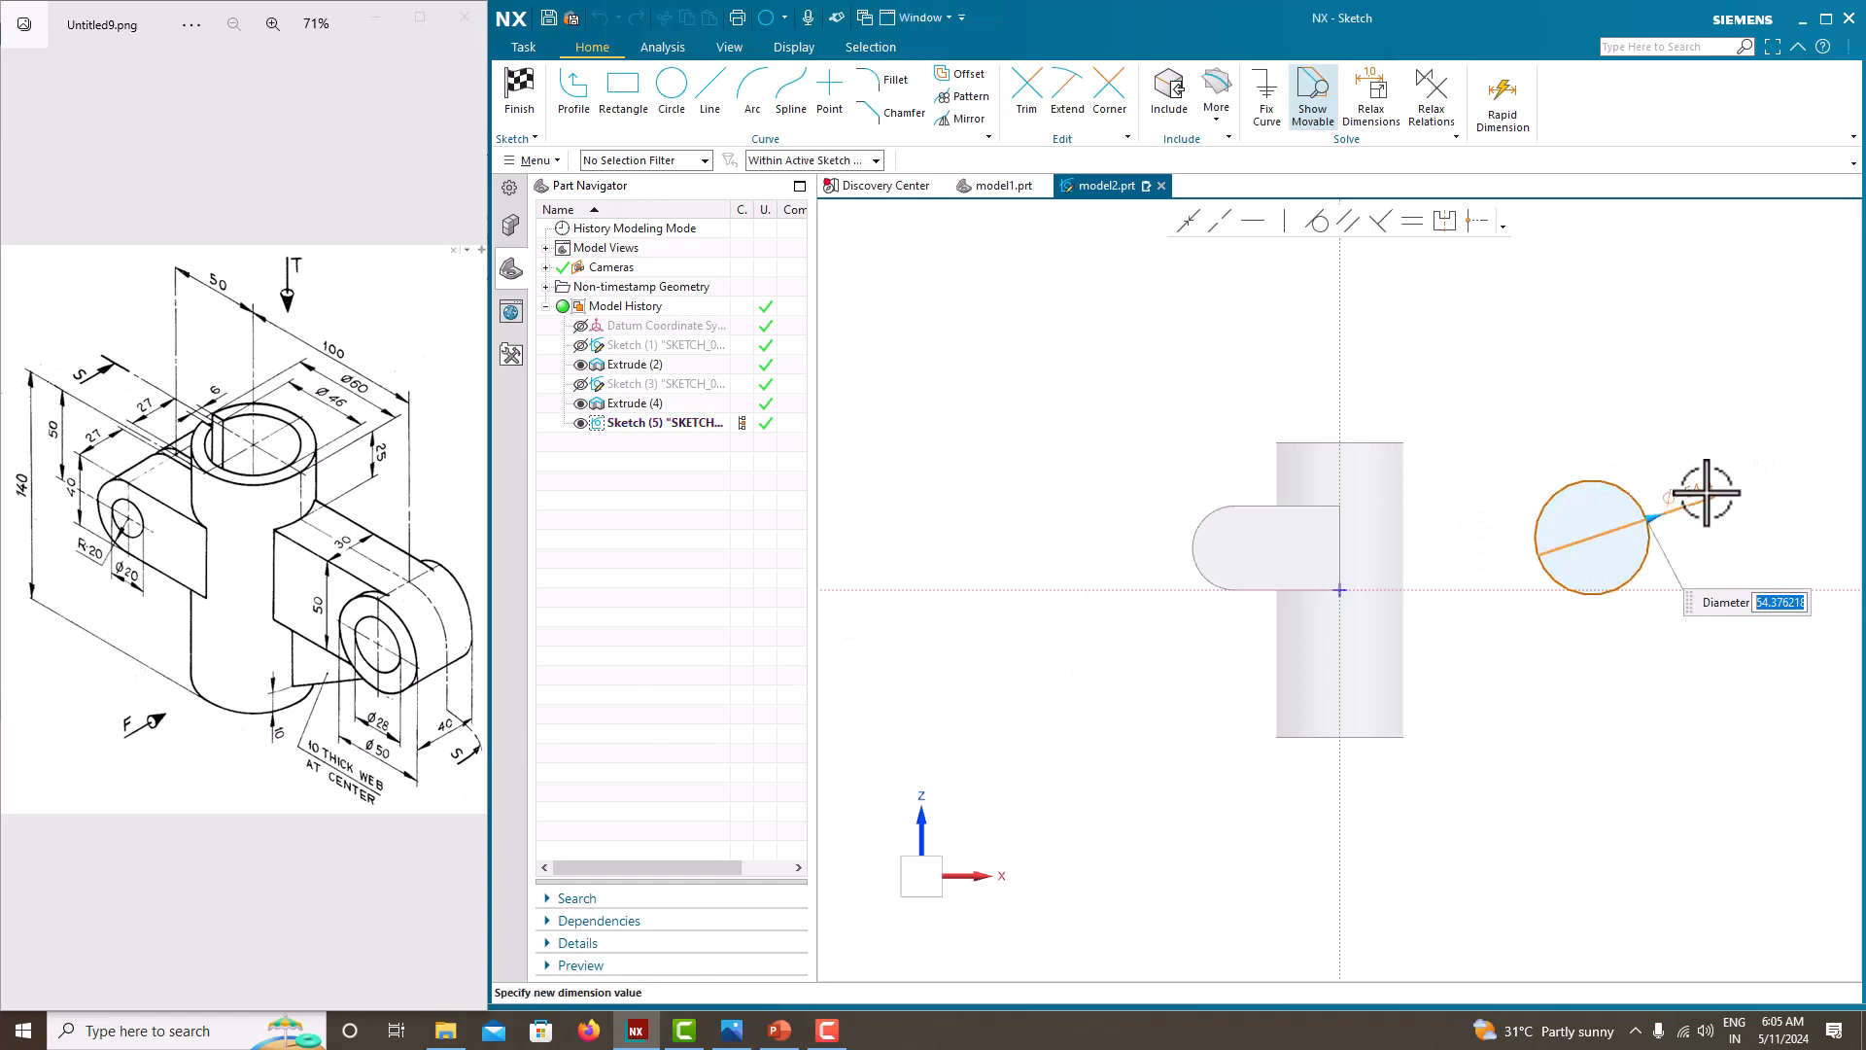
pyautogui.write('50')
pyautogui.press('Return')
pyautogui.click(1076, 531)
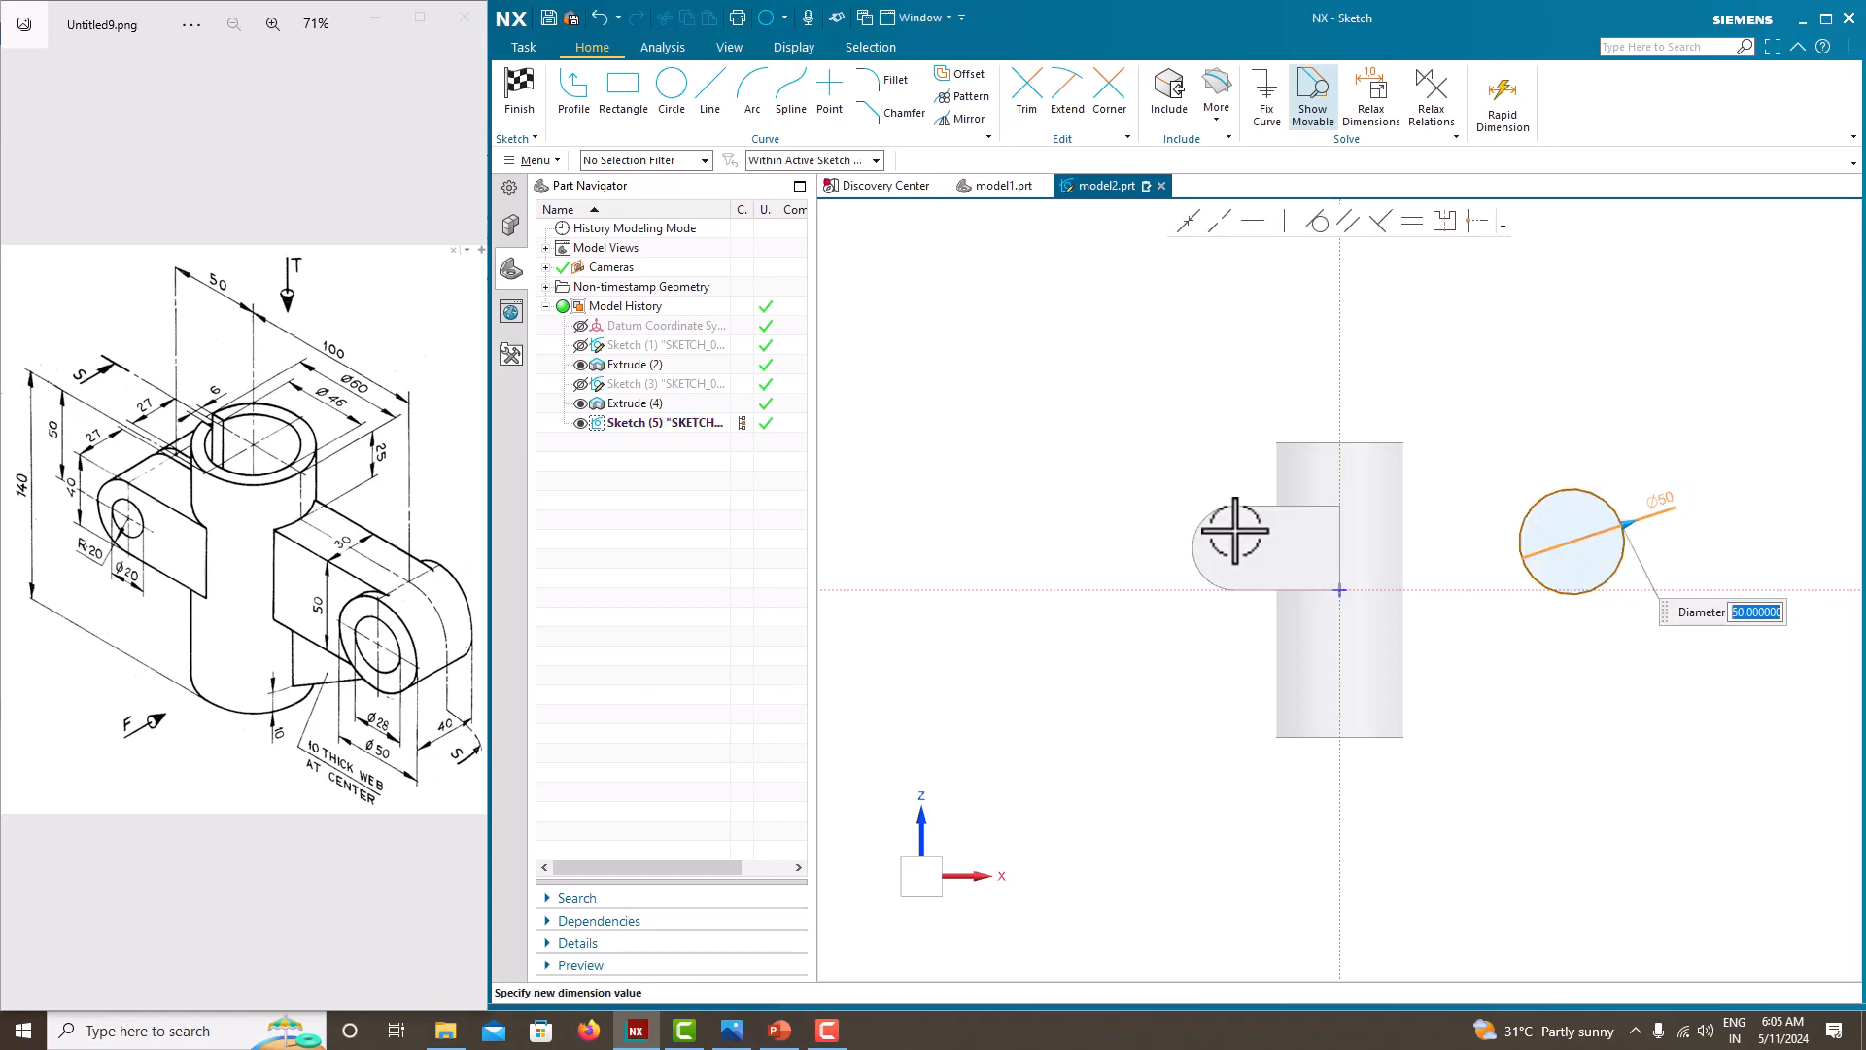
pyautogui.middleClick(1566, 454)
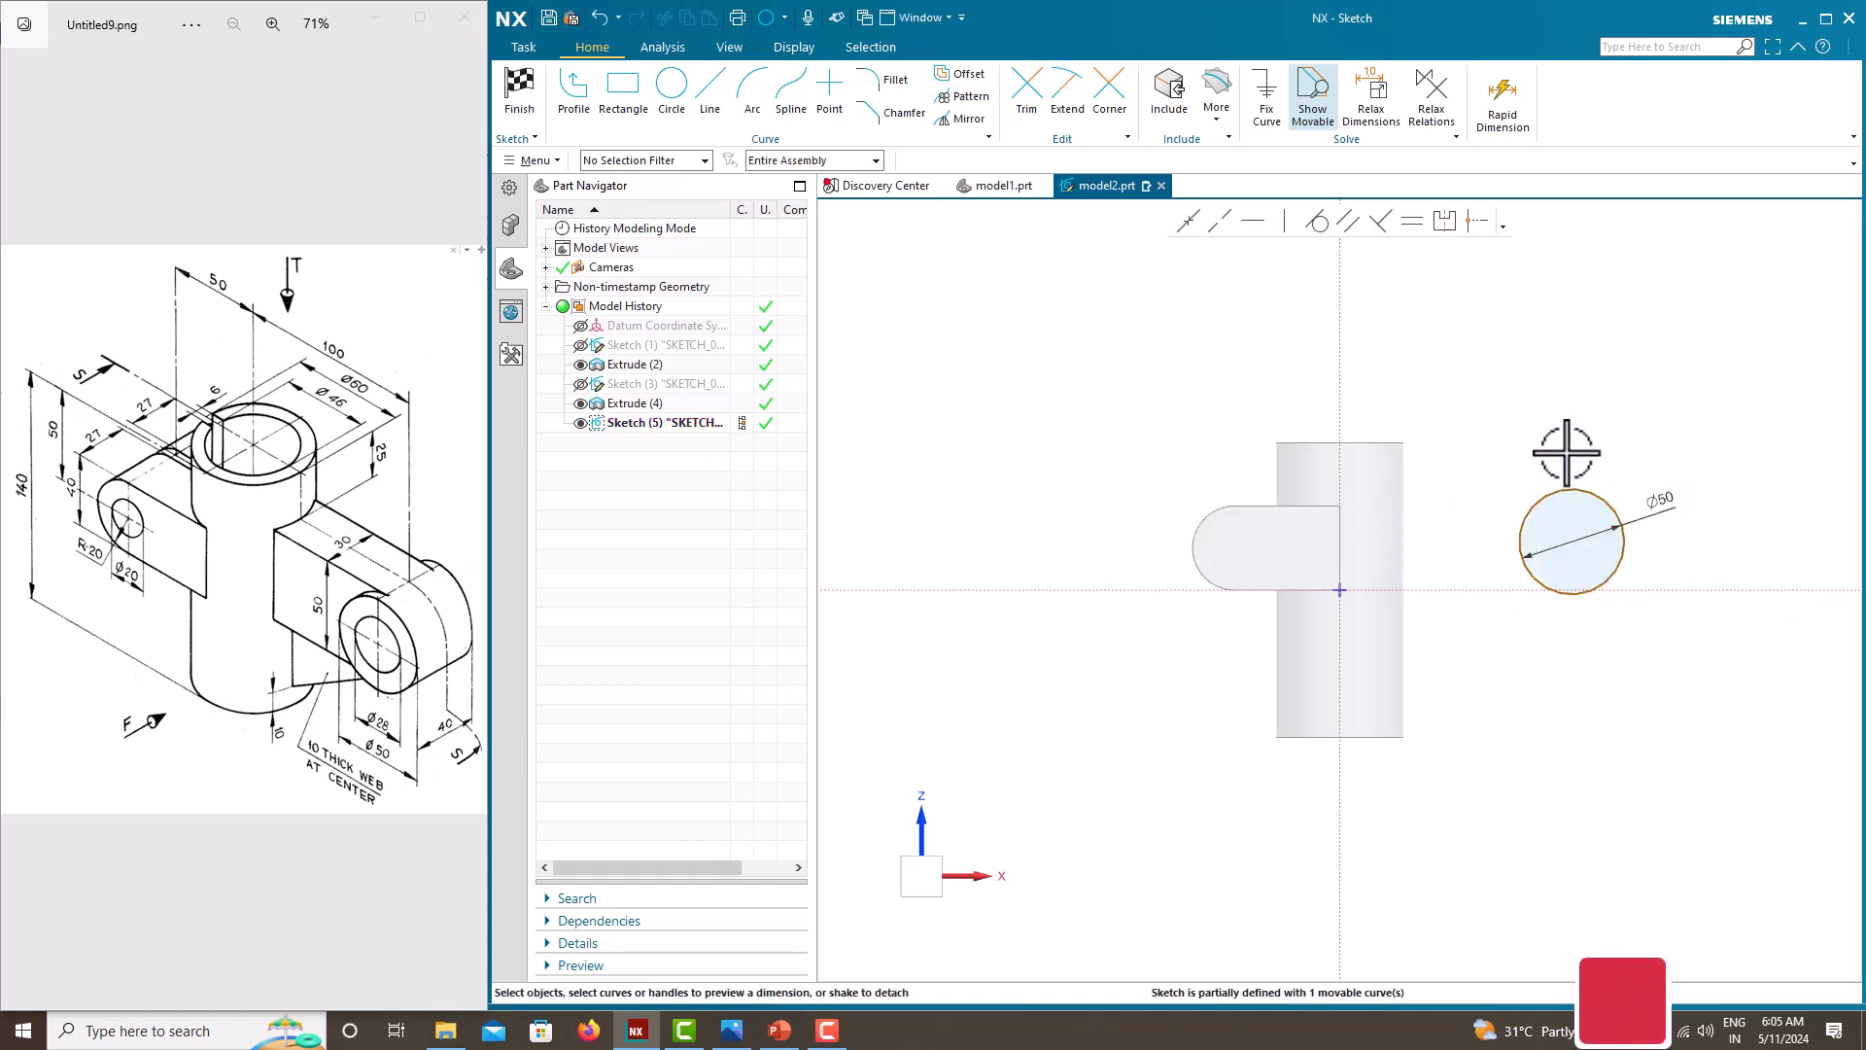
# Dimension the 50 mm circle's centre horizontally to the sketch's vertical axis with a distance of 100 mm.
pyautogui.click(1572, 541)
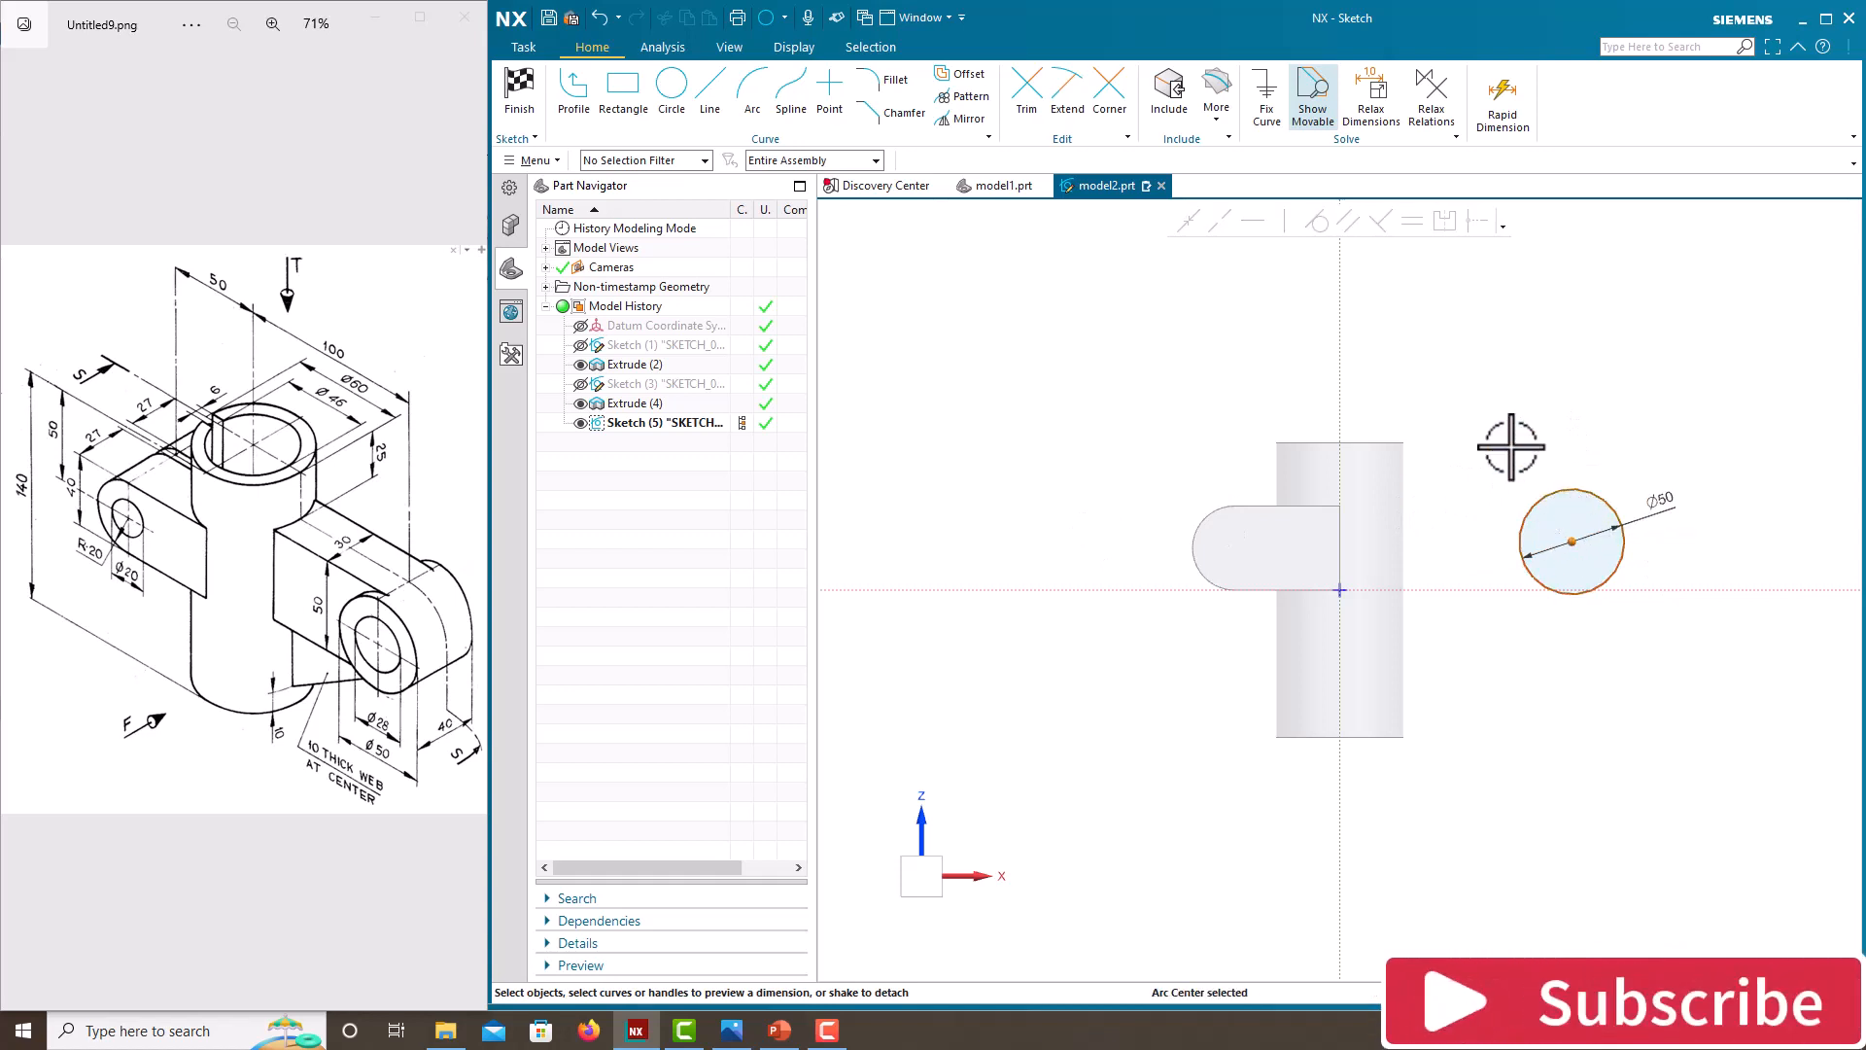
pyautogui.click(1340, 352)
pyautogui.click(1458, 550)
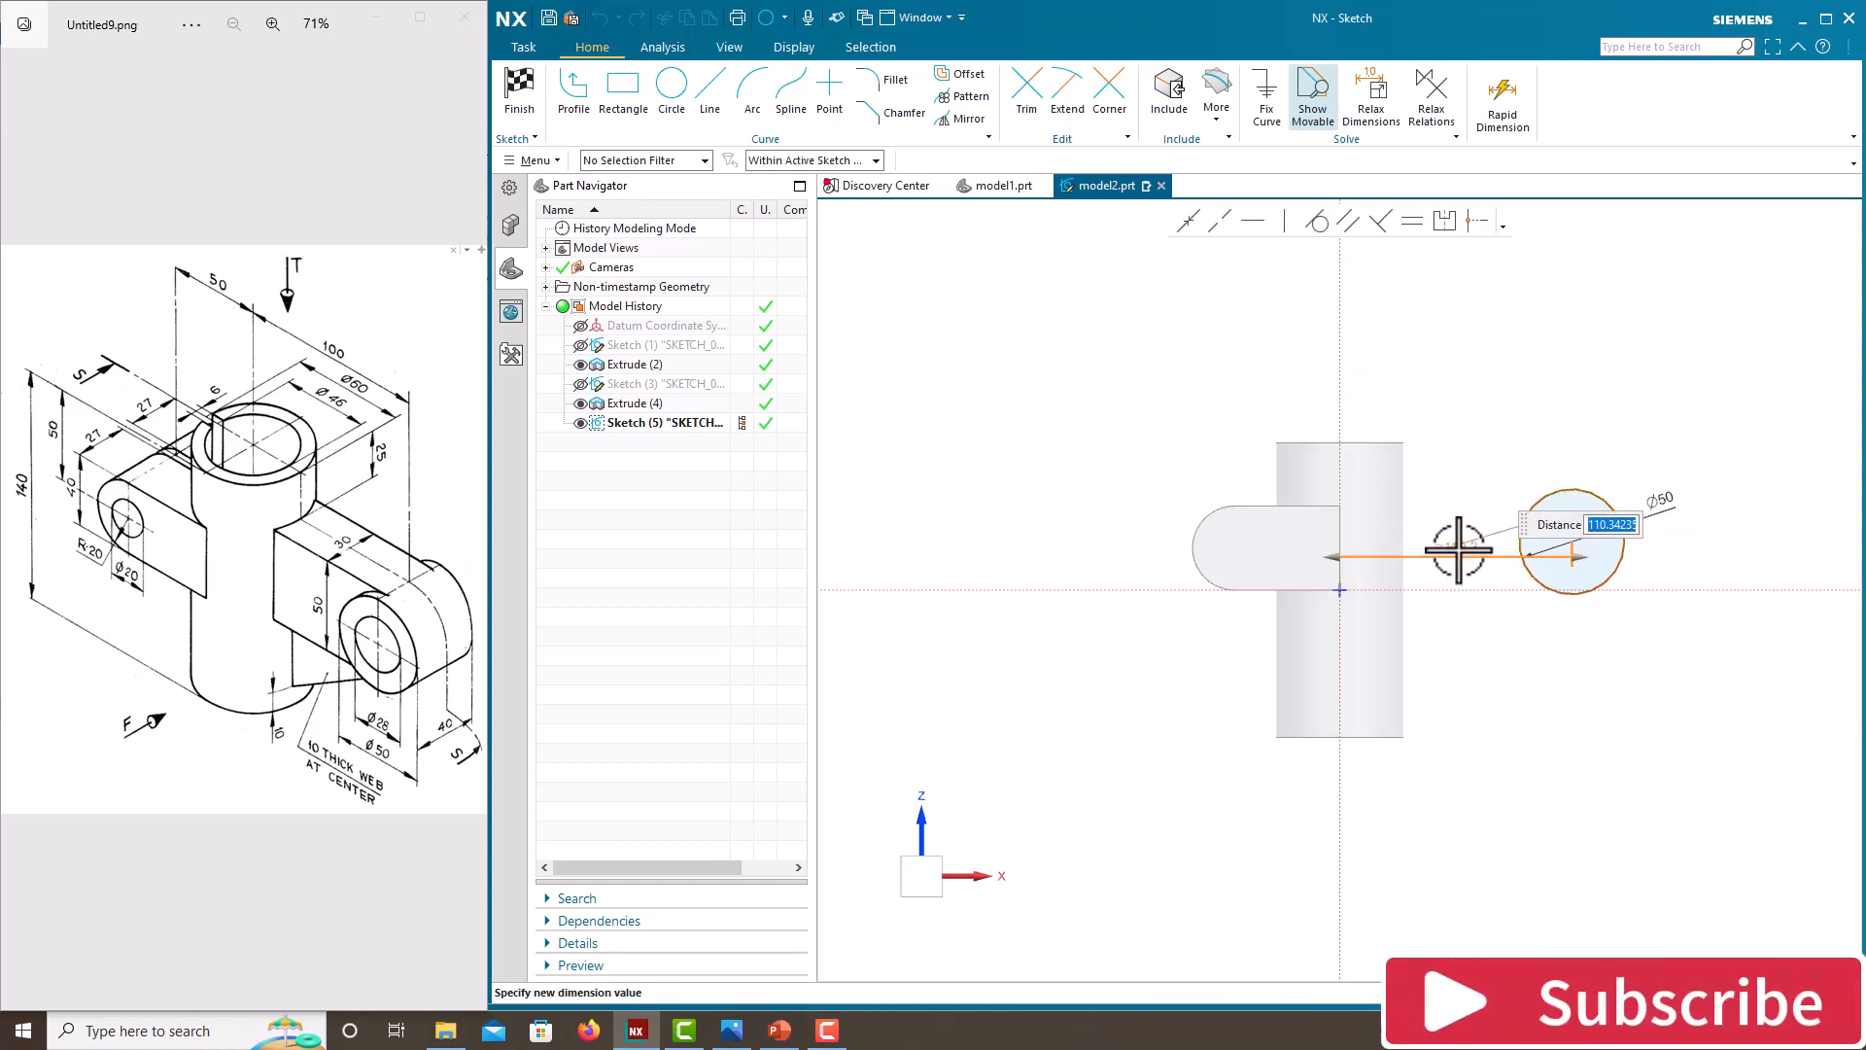
pyautogui.write('100')
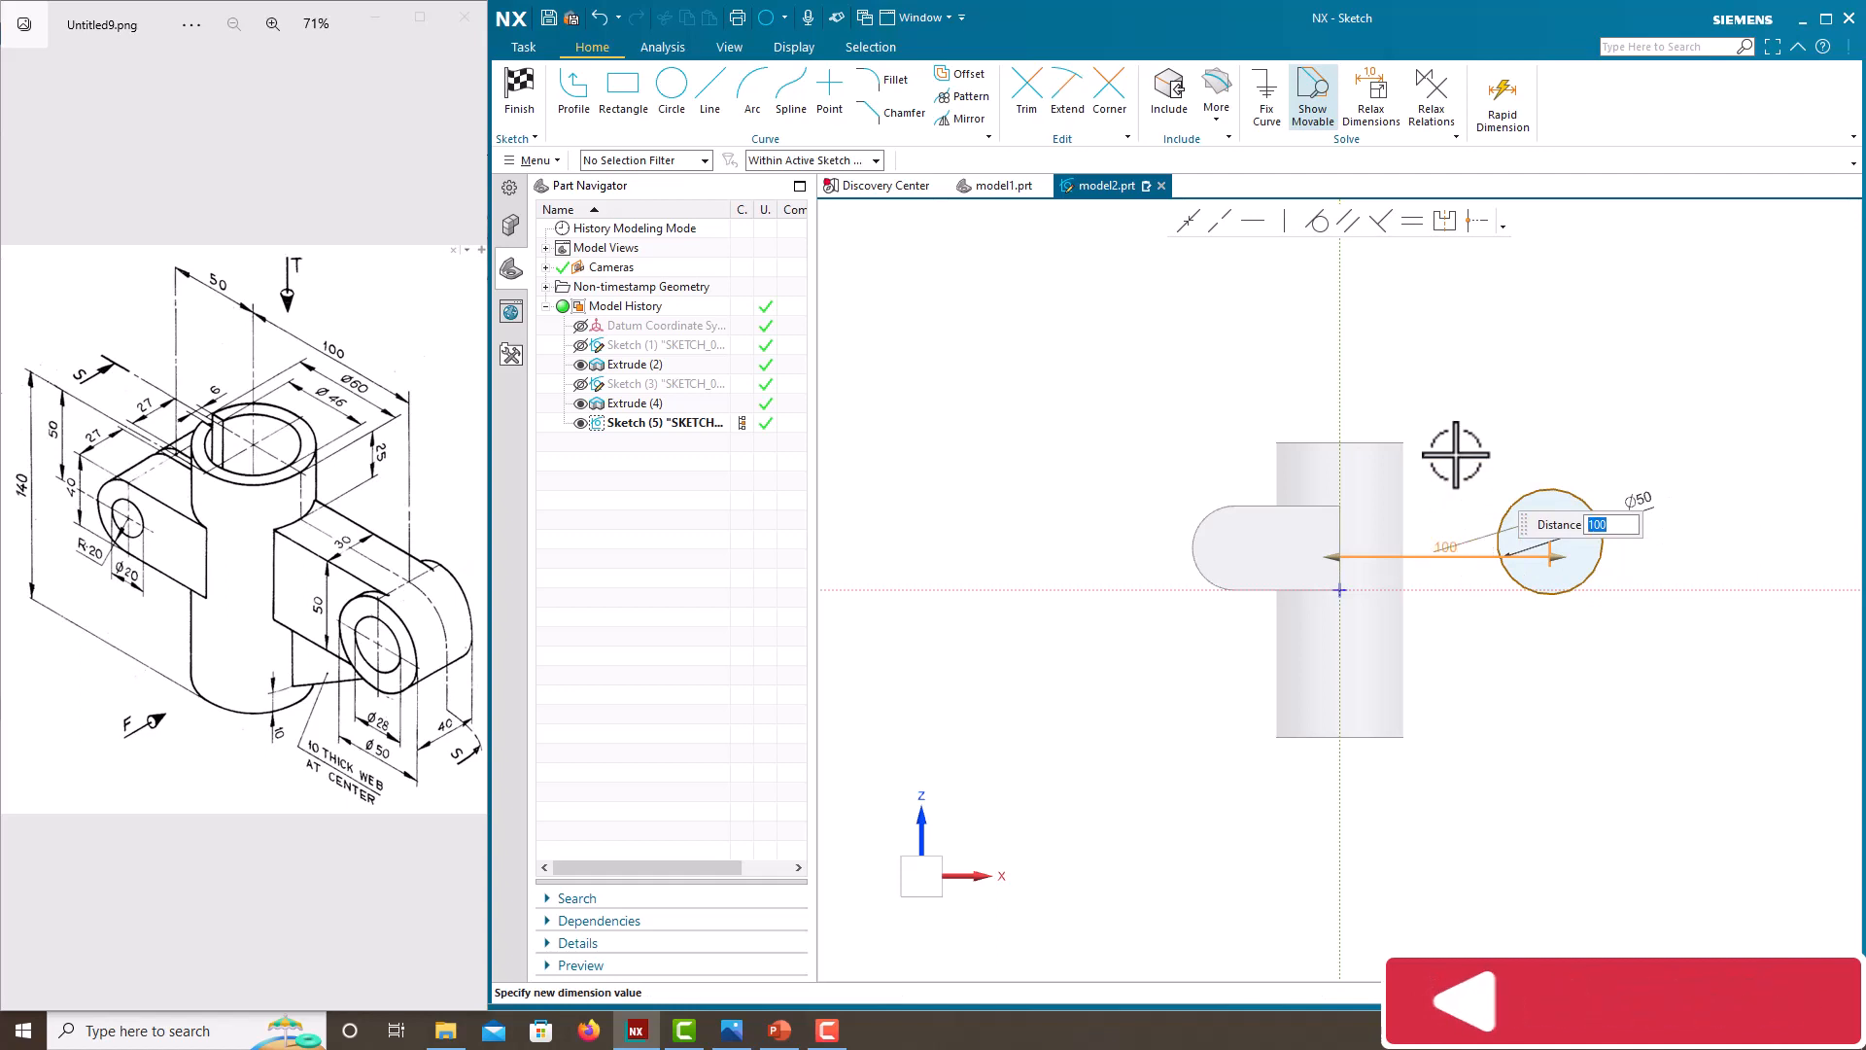
pyautogui.press('Return')
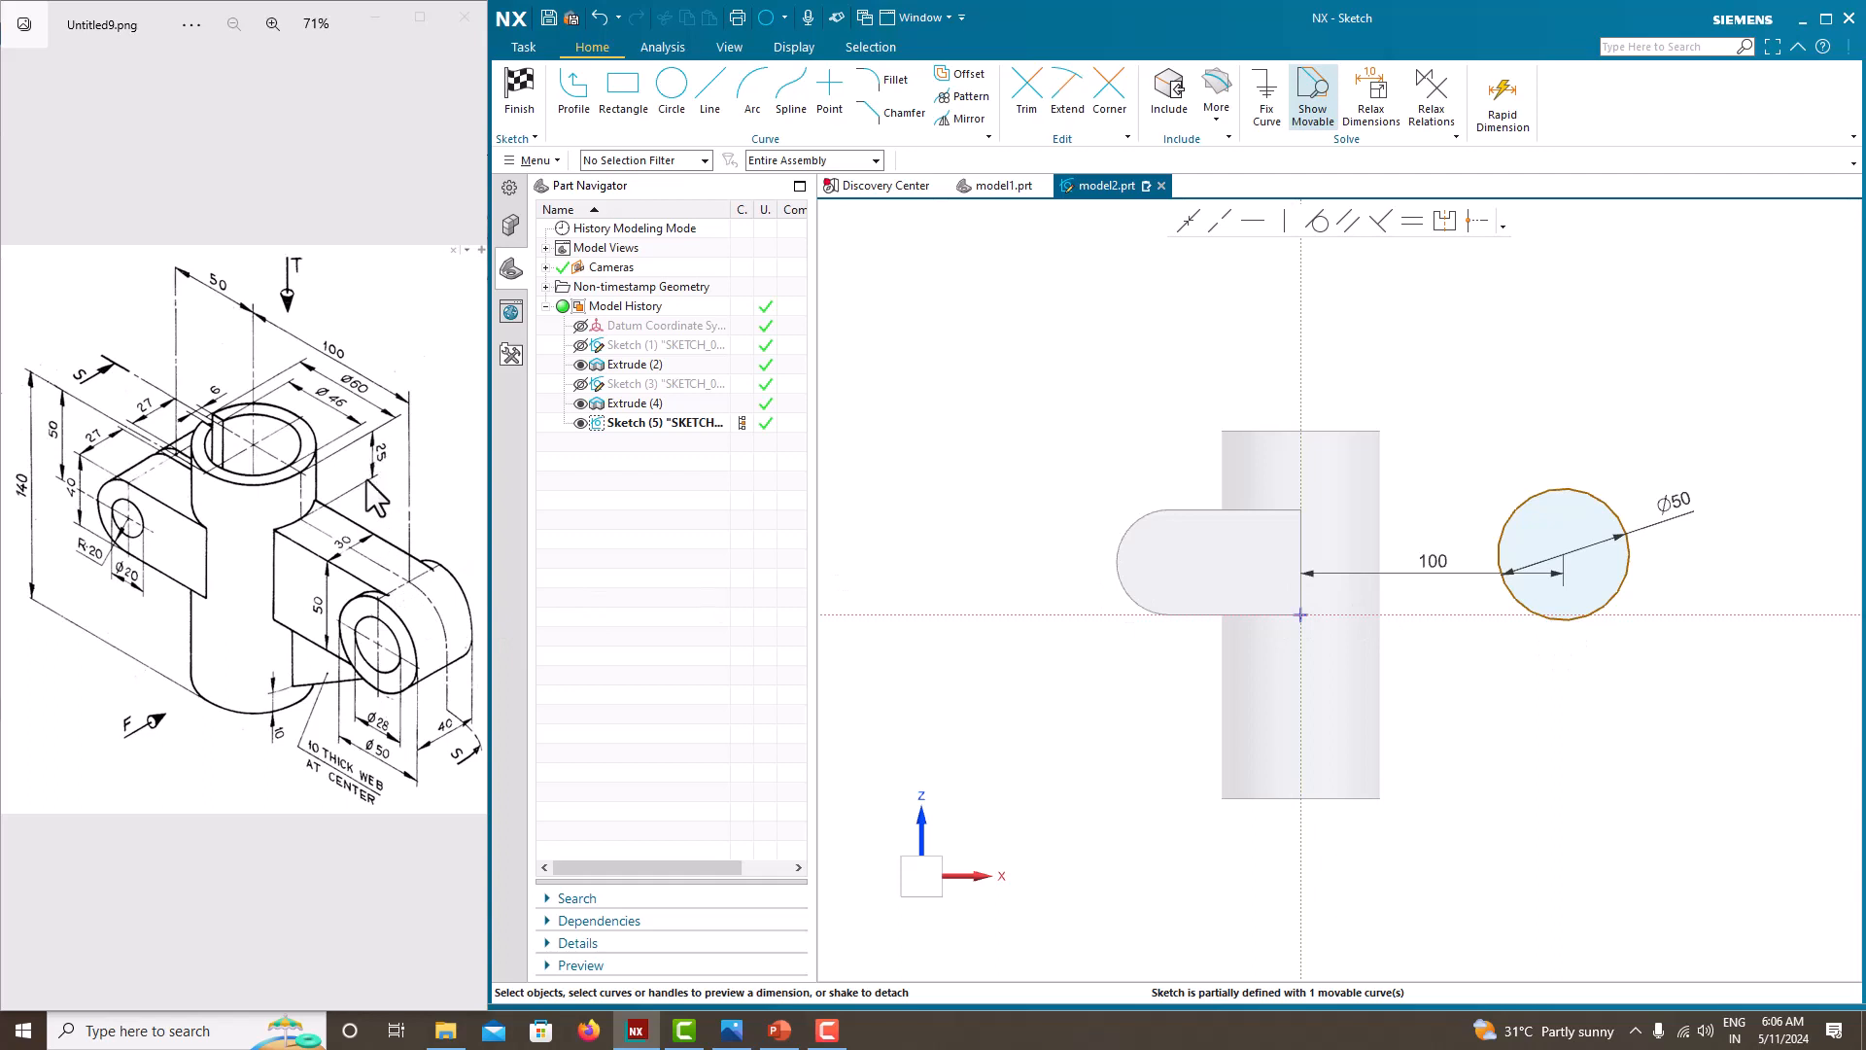
# Dimension the 50 mm circle's centre vertically to the sketch's horizontal axis with a distance of 20 mm.
pyautogui.click(1563, 554)
pyautogui.click(1641, 607)
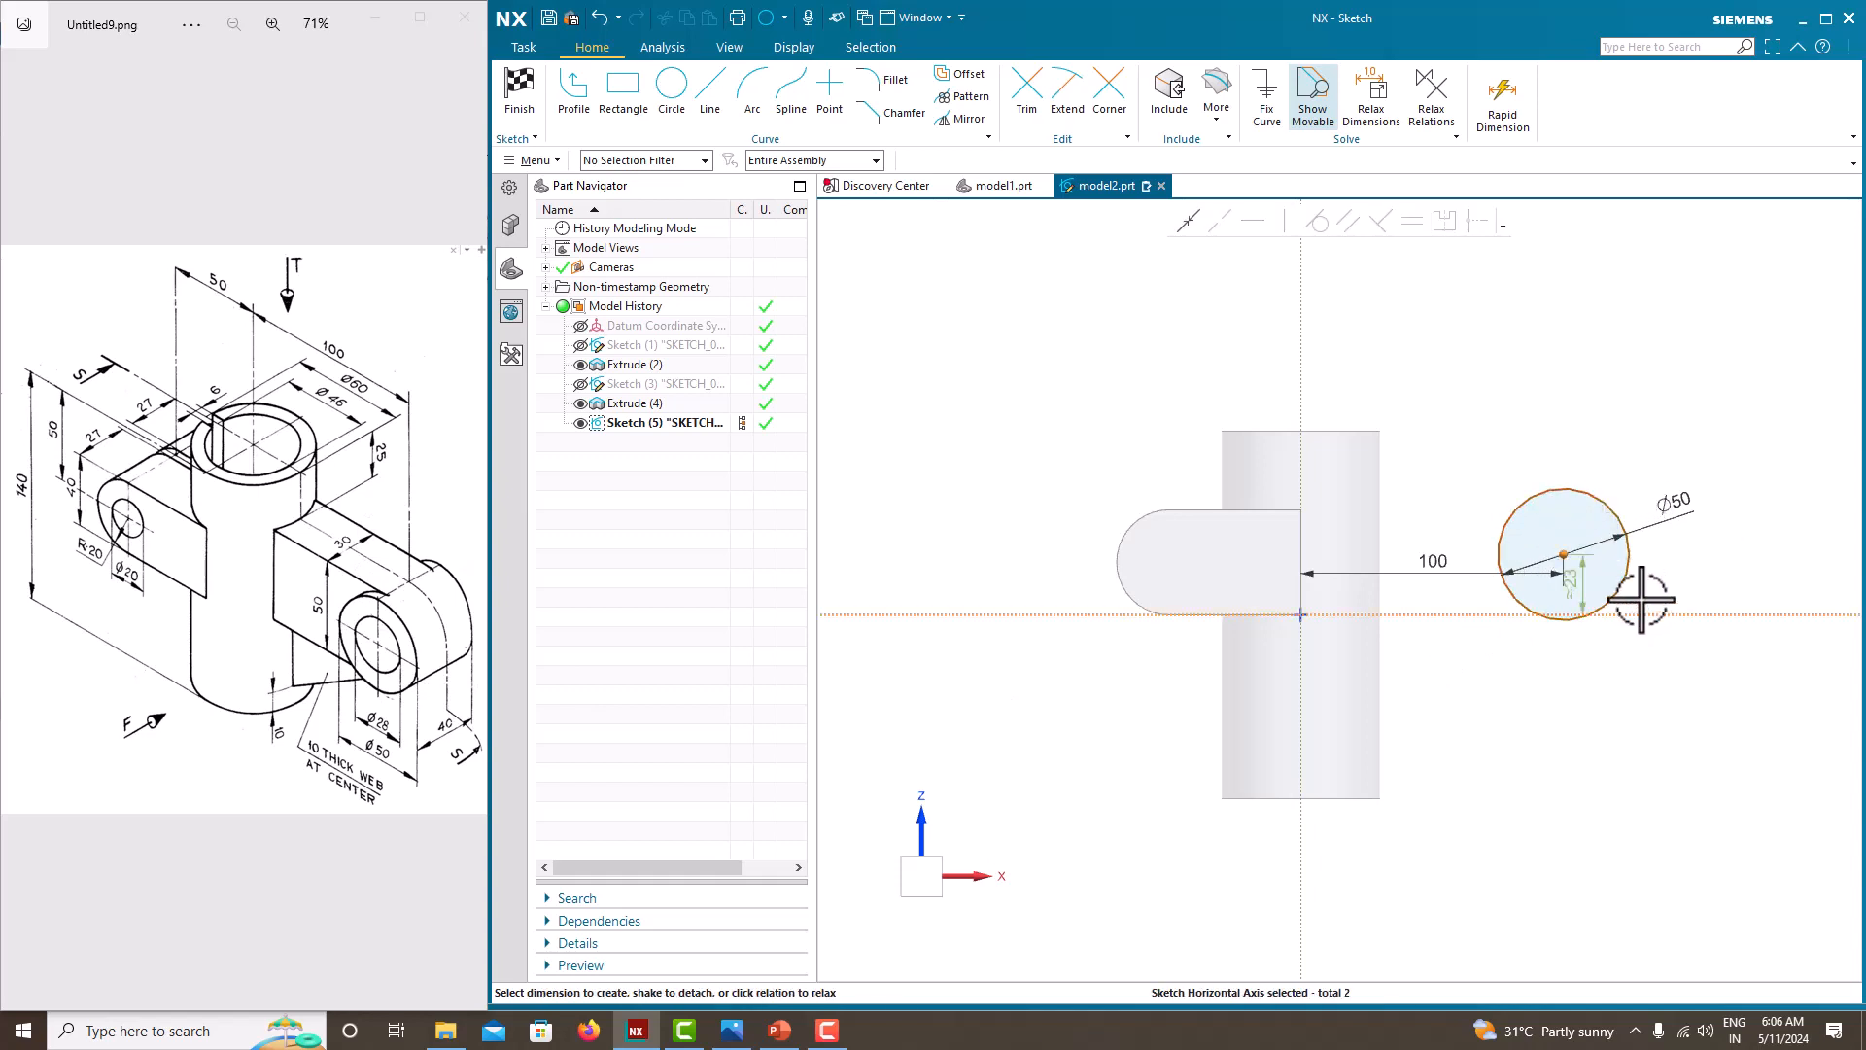
pyautogui.click(1570, 579)
pyautogui.write('20')
pyautogui.press('Return')
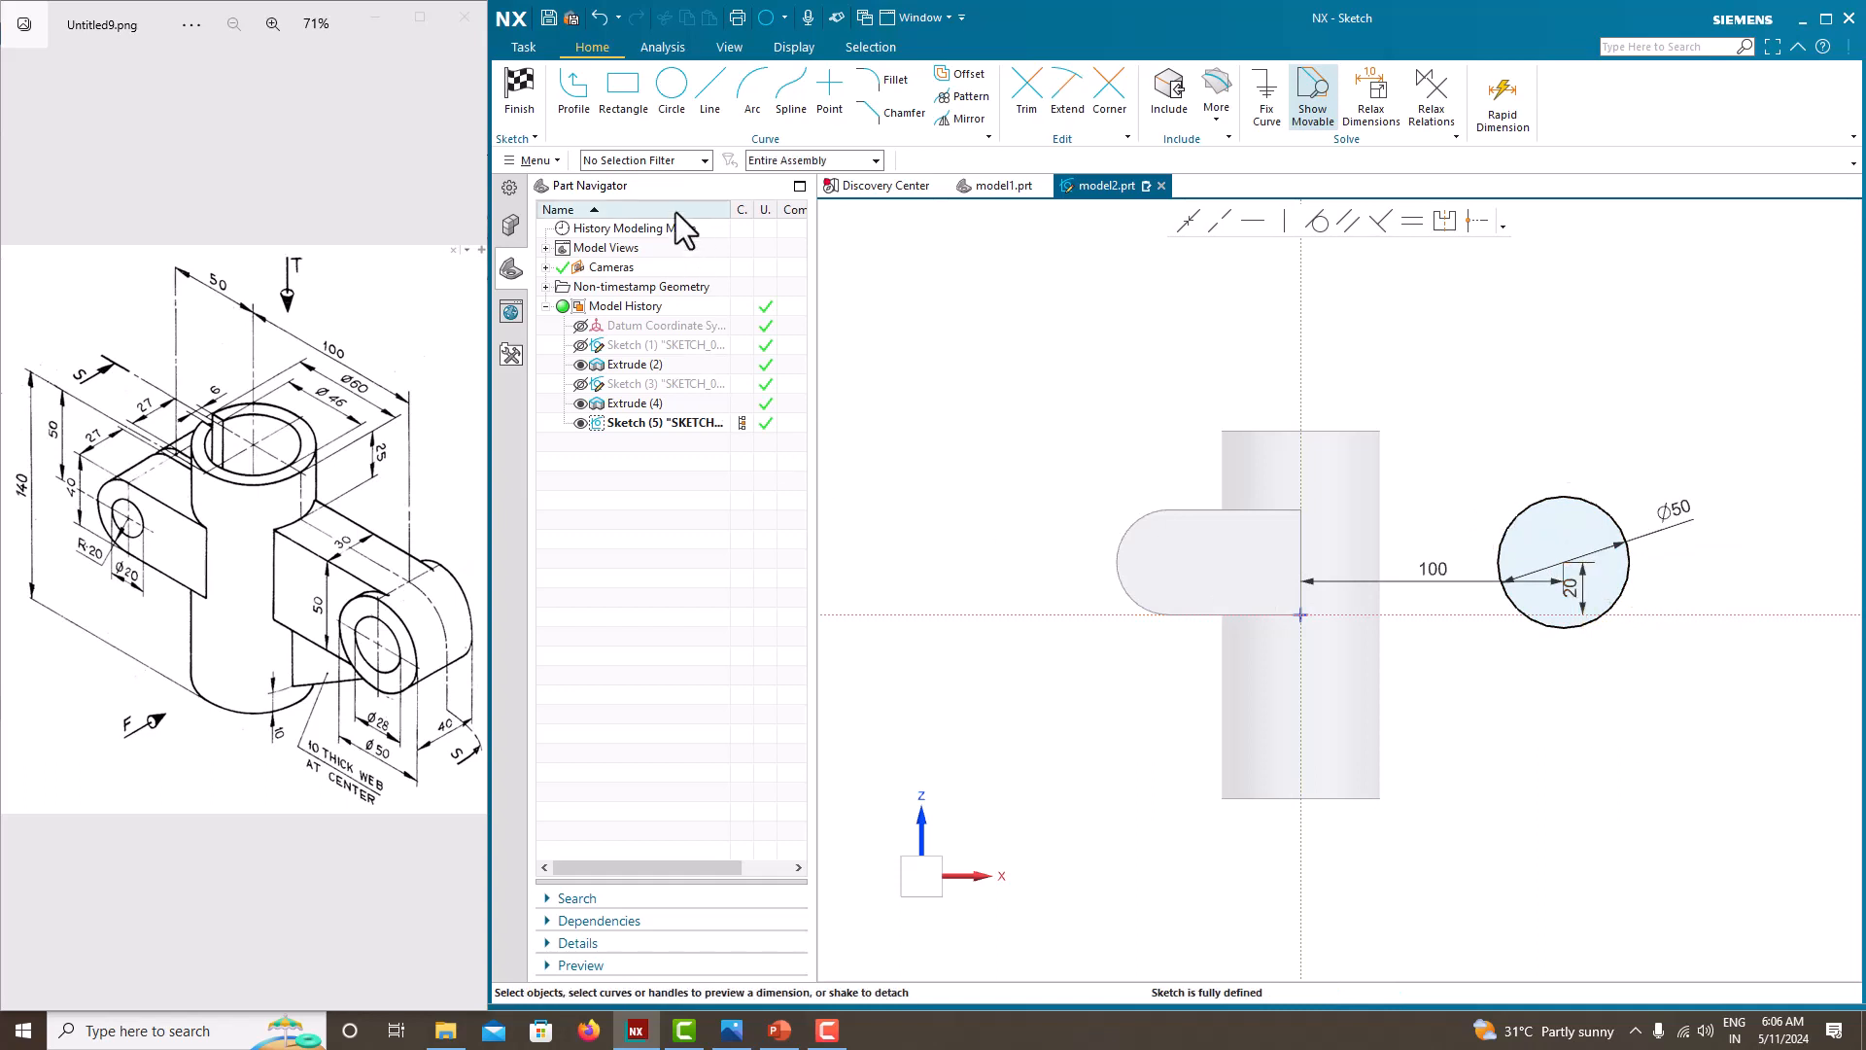
# Draw a horizontal profile line tangent to the top of the 50 mm circle, ending inside the cylinder past the vertical axis.
pyautogui.click(581, 85)
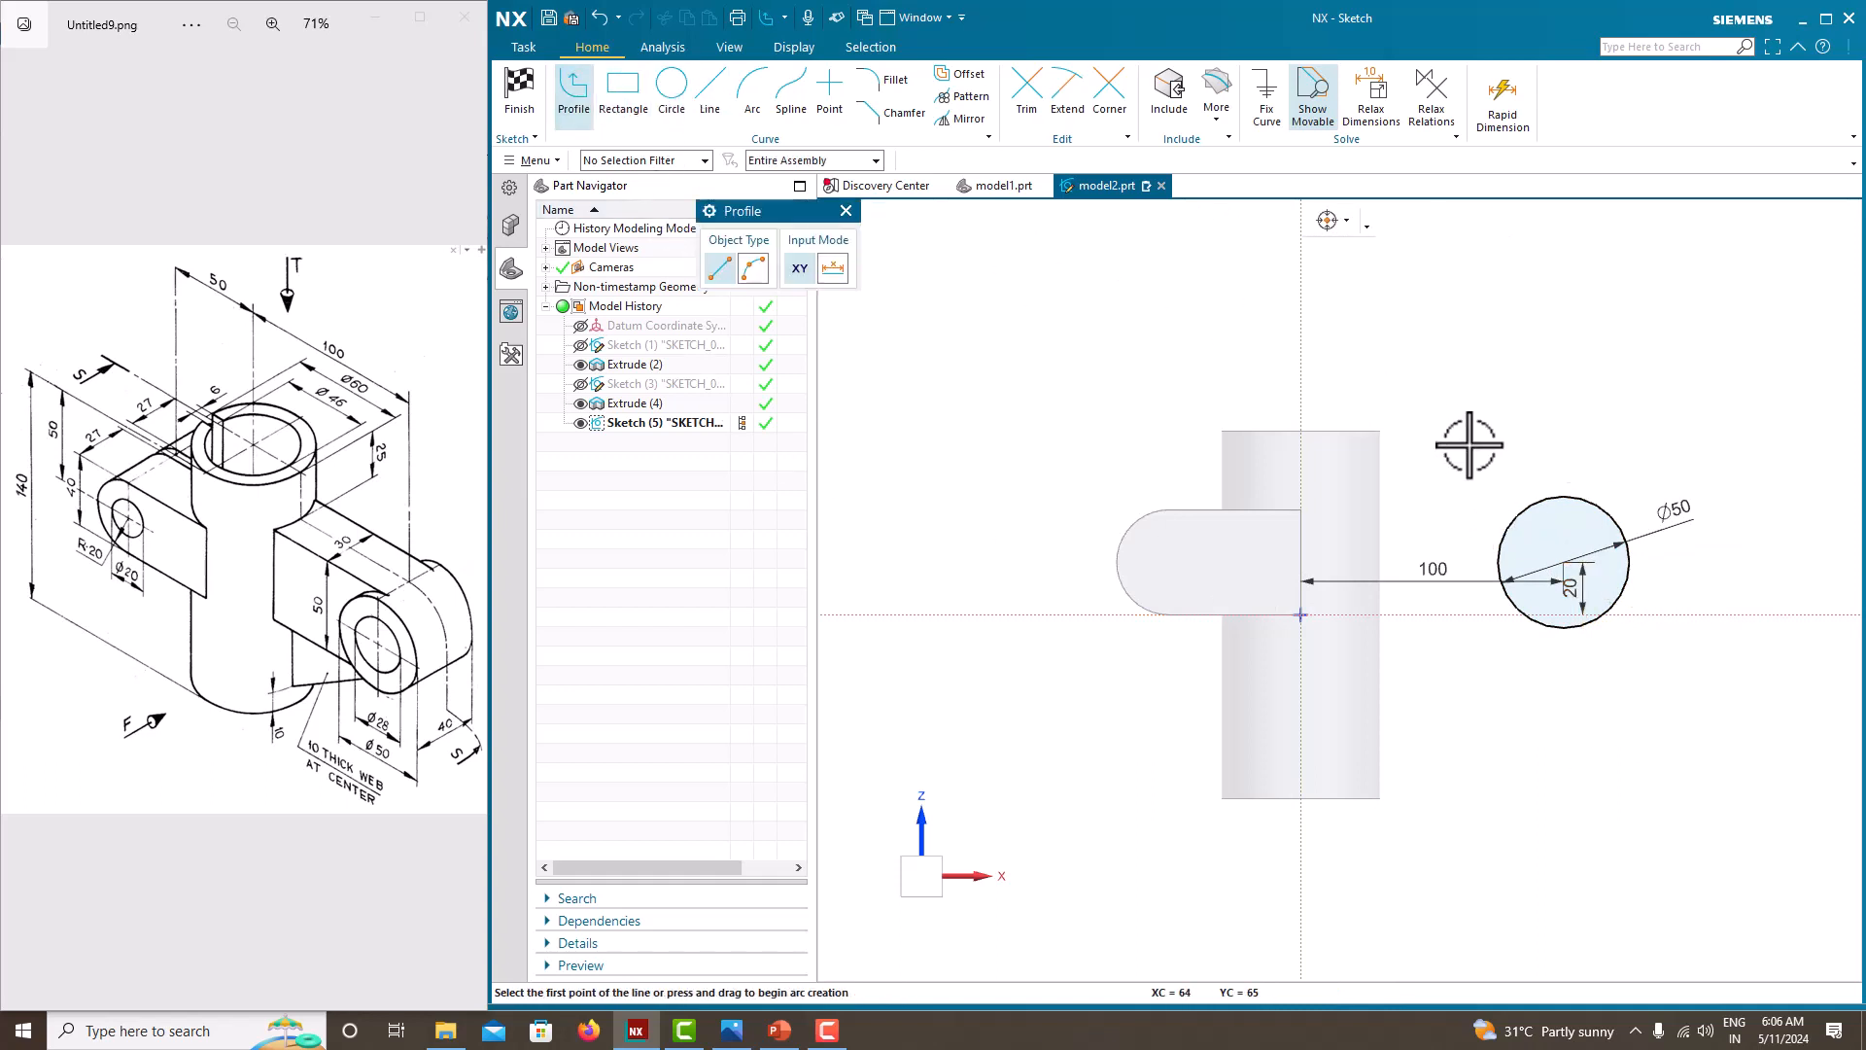
pyautogui.click(1566, 498)
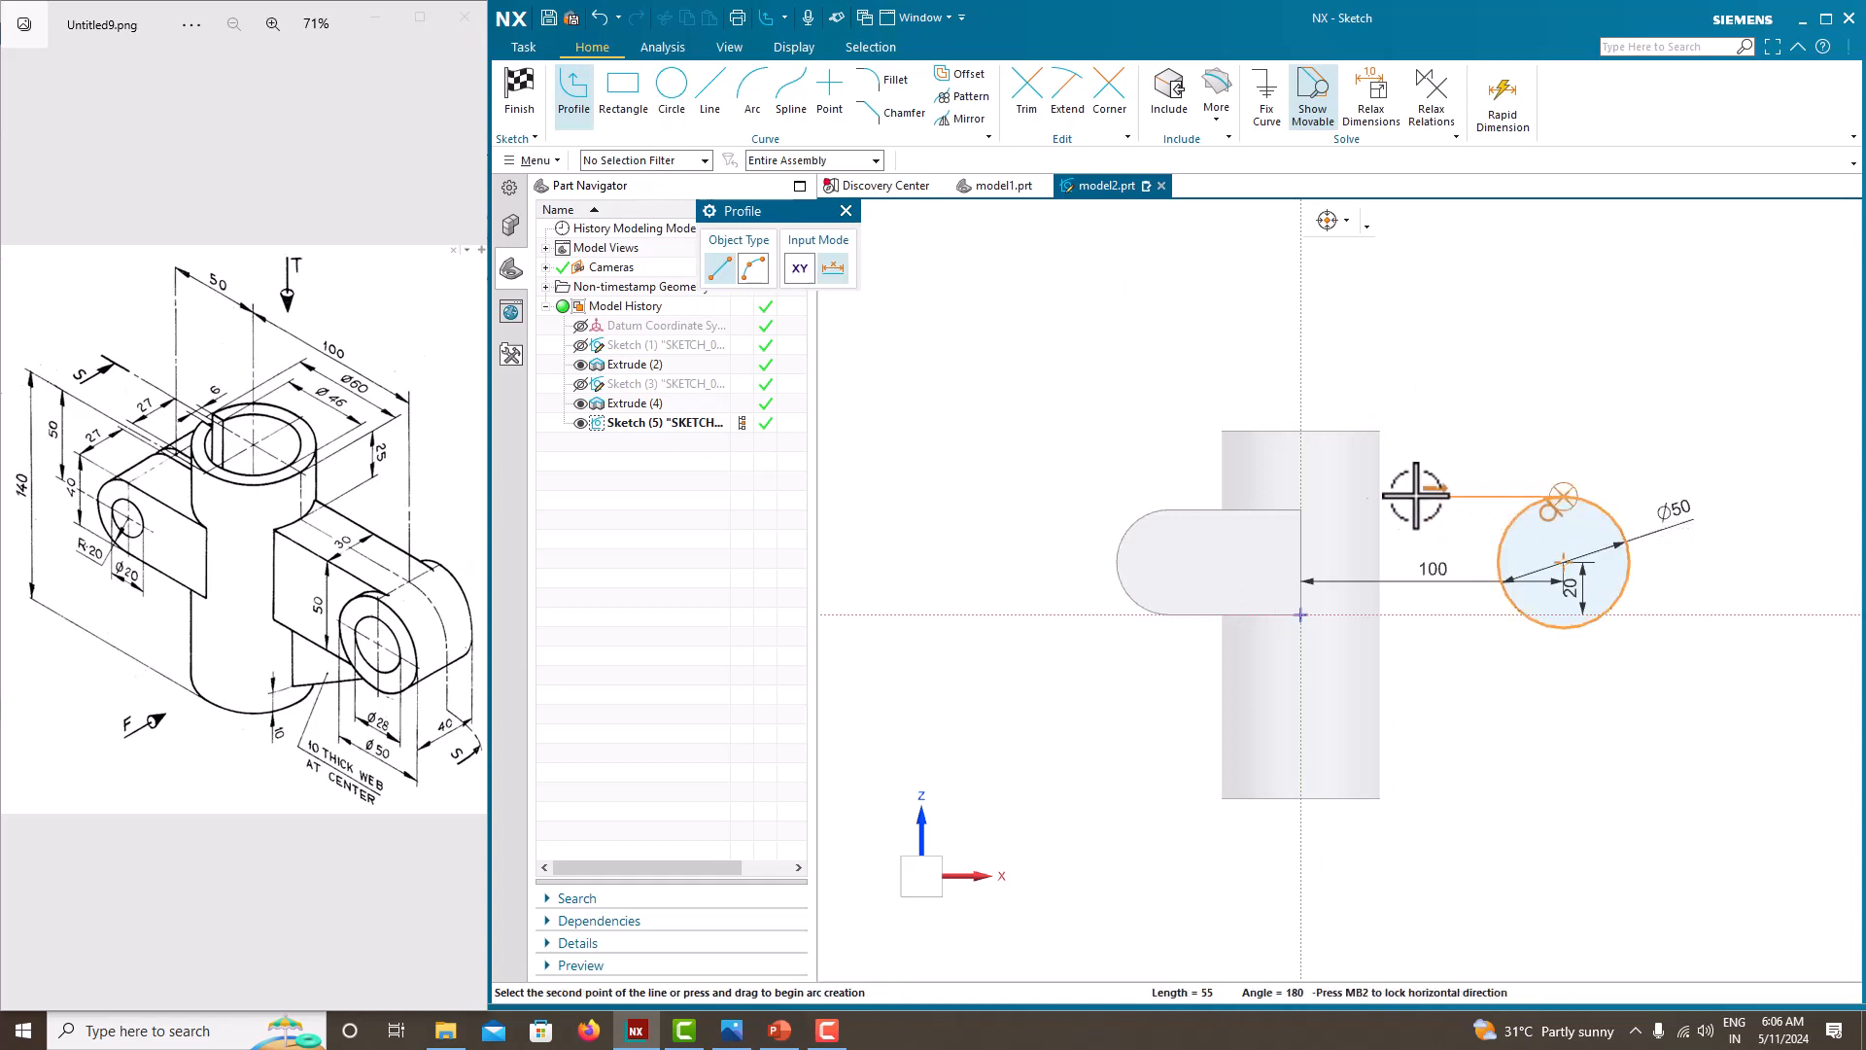
pyautogui.click(1264, 497)
pyautogui.press('Escape')
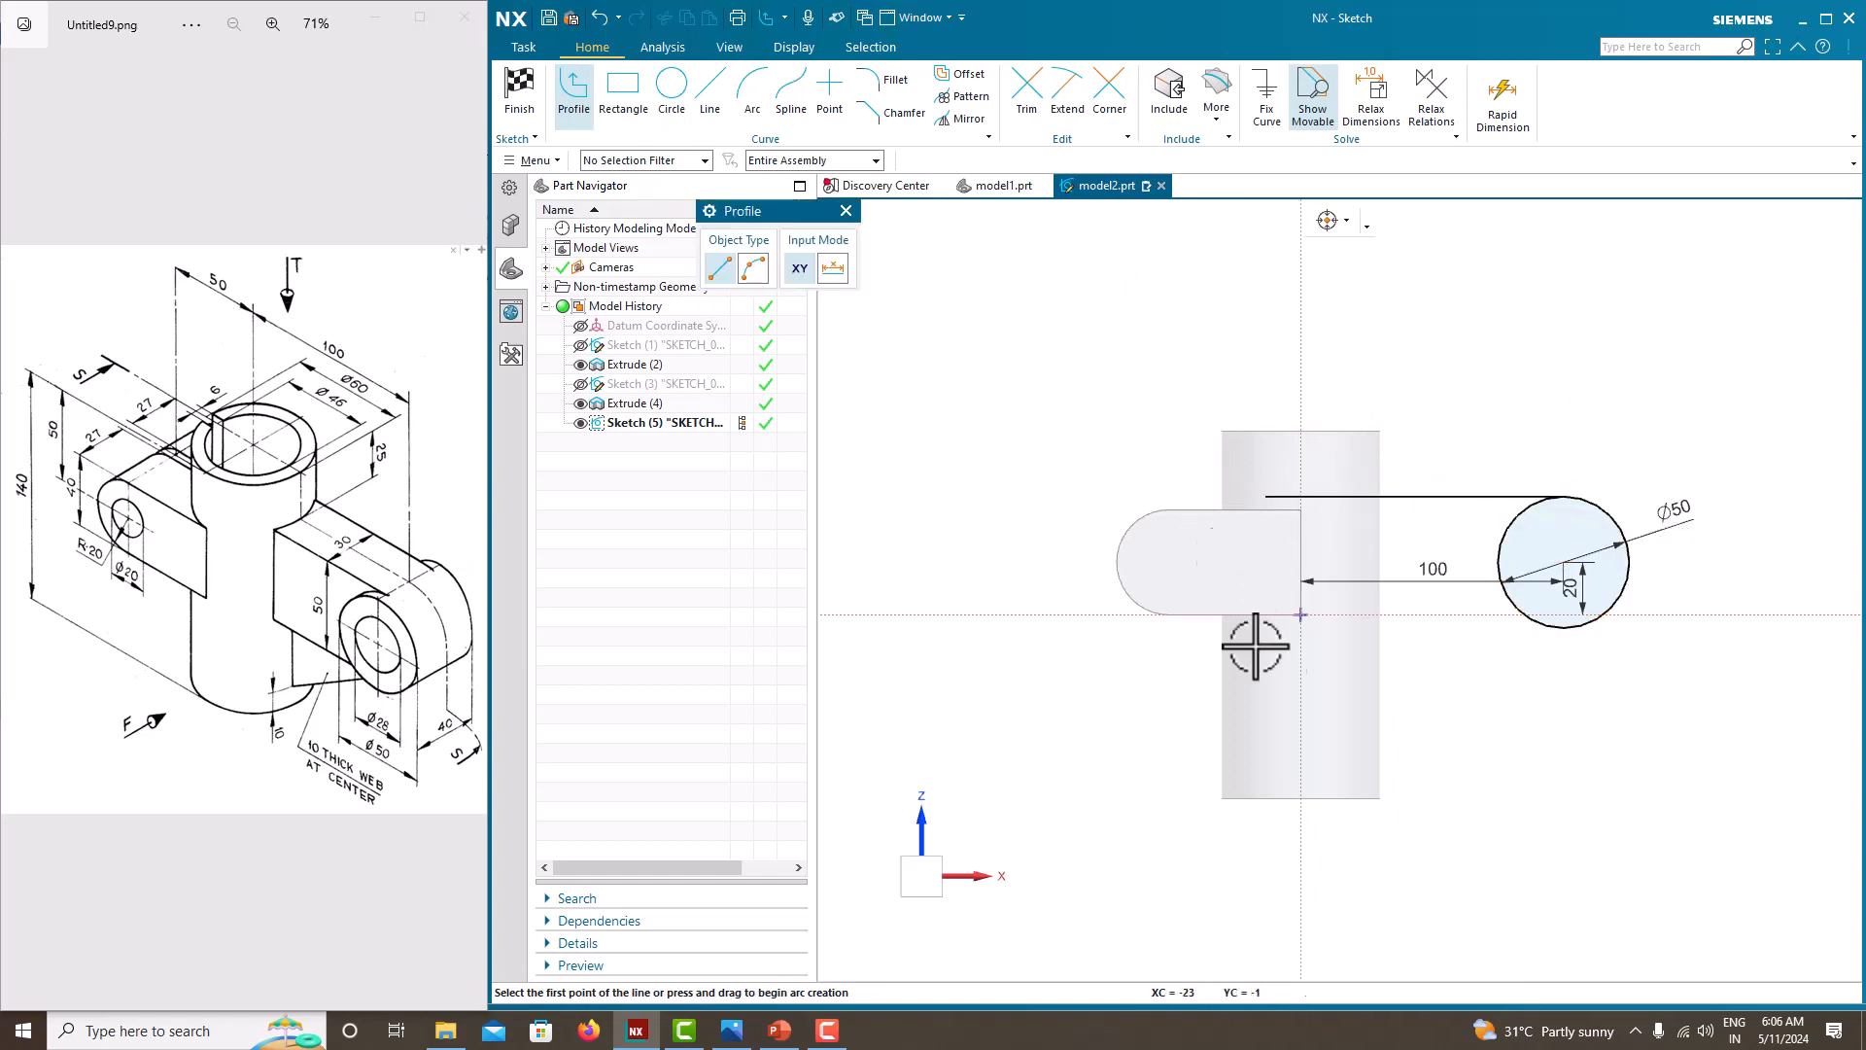
# Draw a profile line from the bottom of the 50 mm circle to the vertical axis, continuing up to the top line.
pyautogui.click(1565, 629)
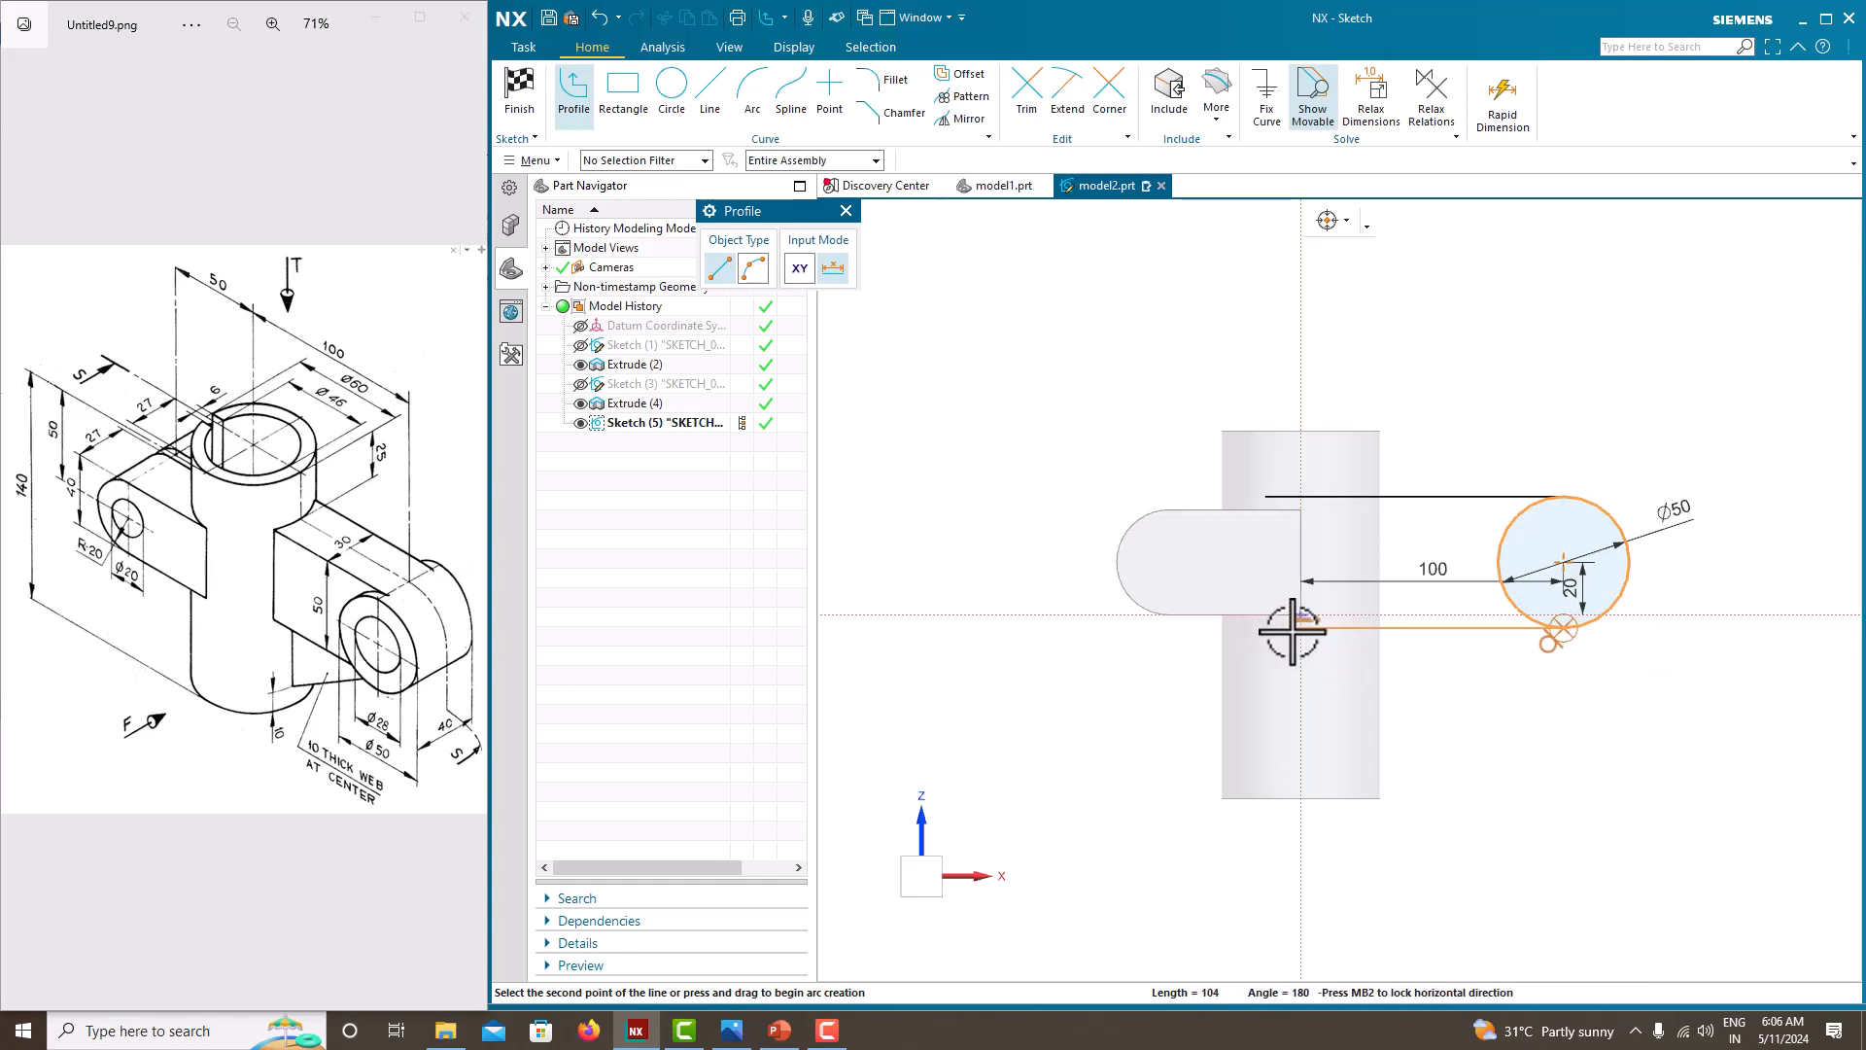
pyautogui.click(1301, 630)
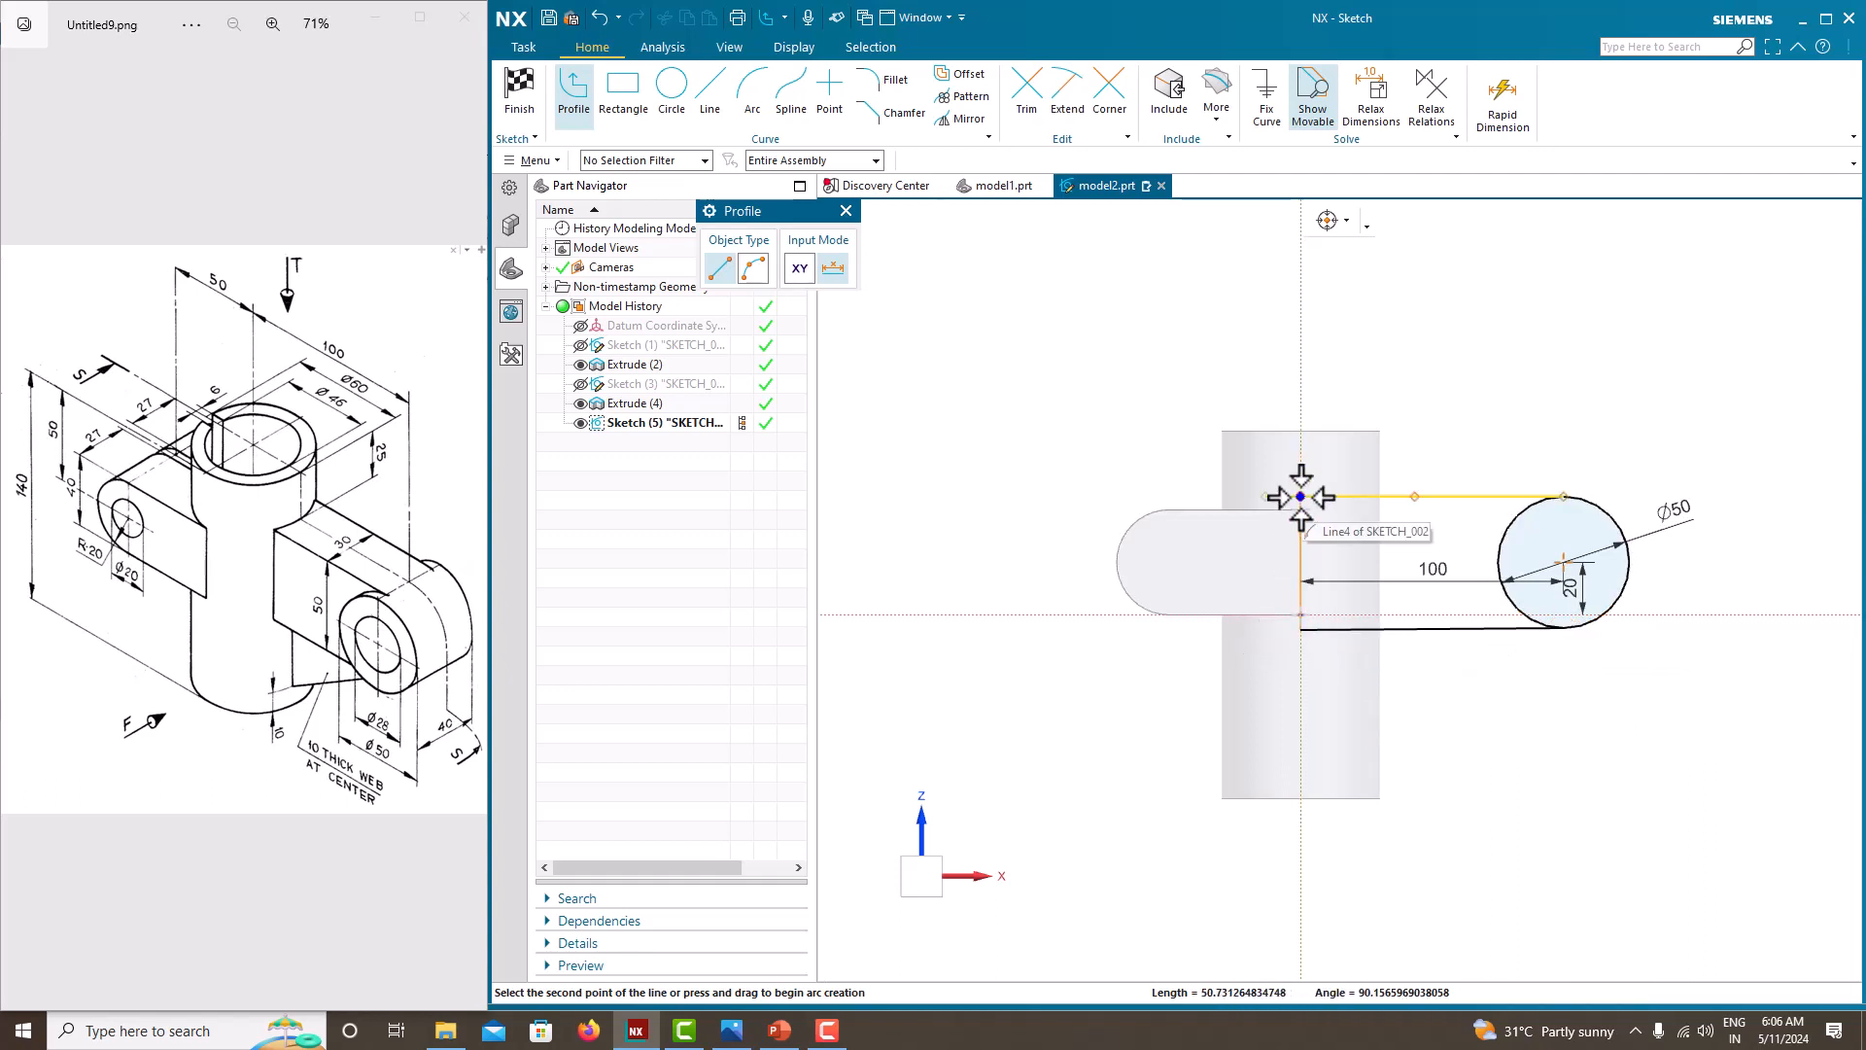
pyautogui.click(1301, 497)
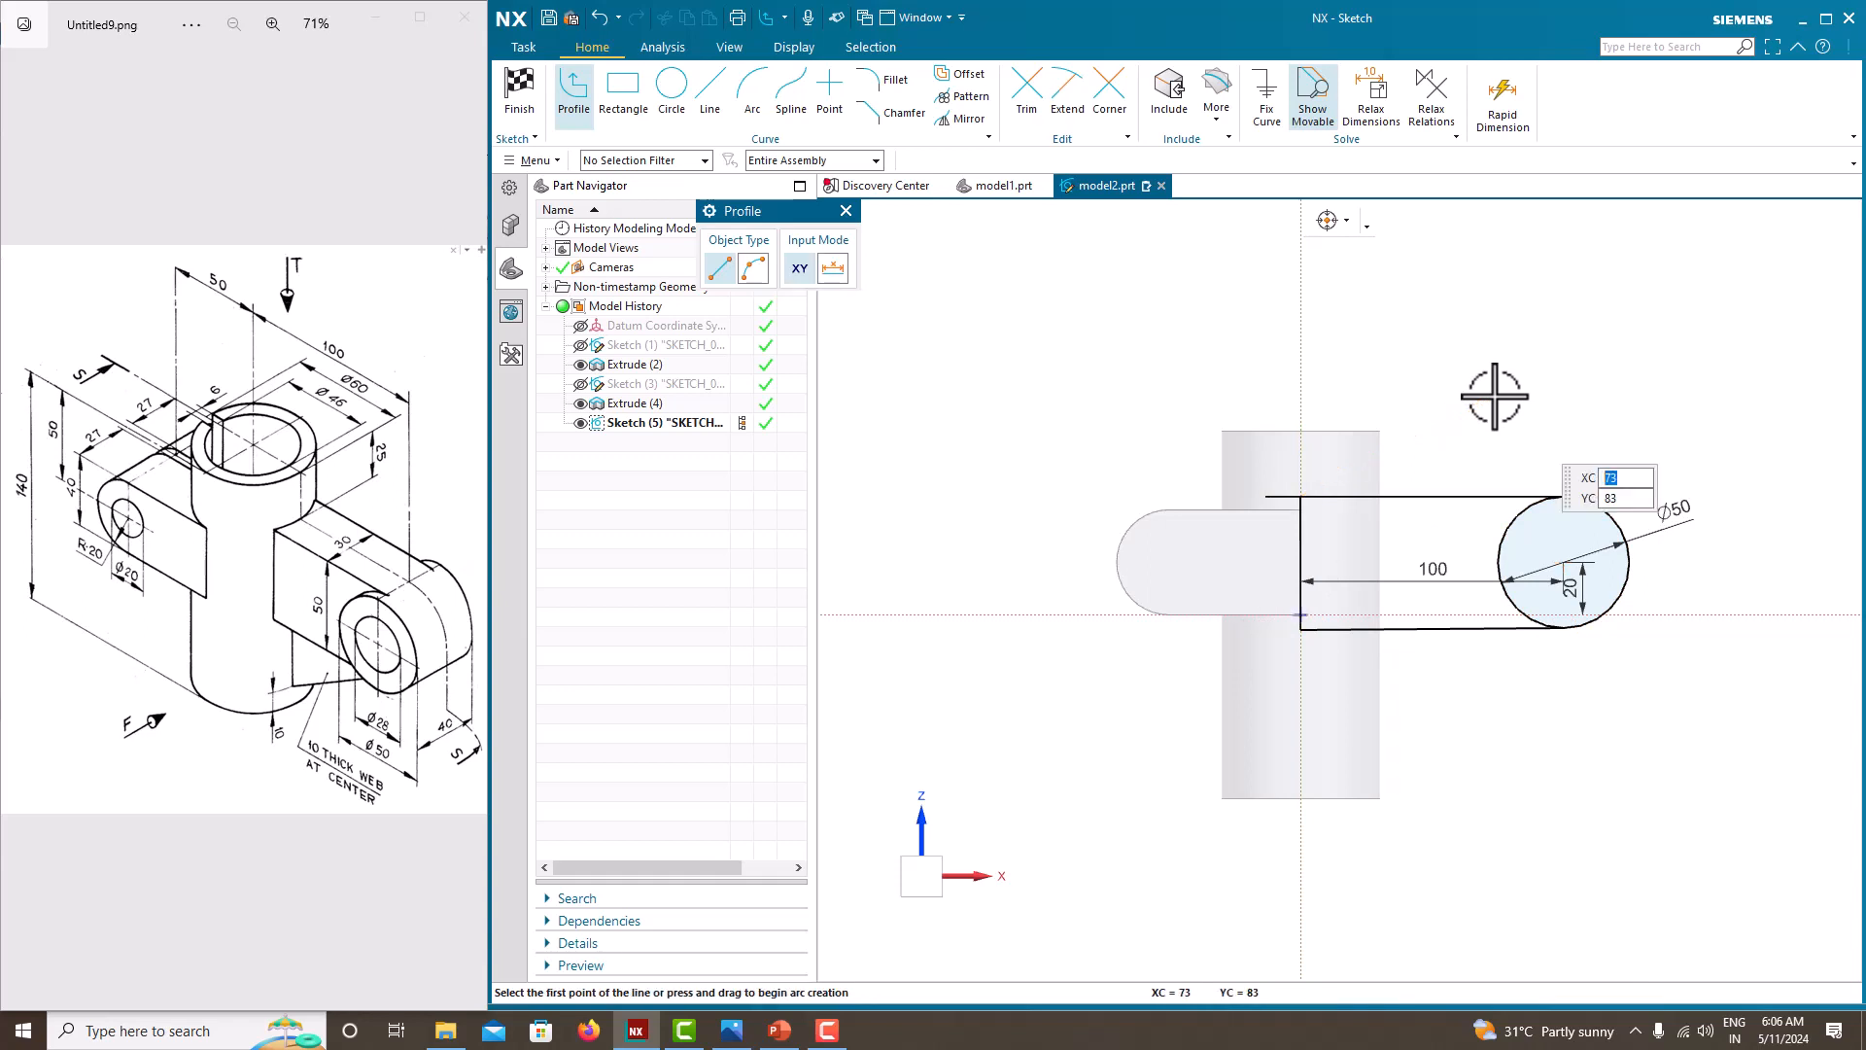
pyautogui.press('Escape')
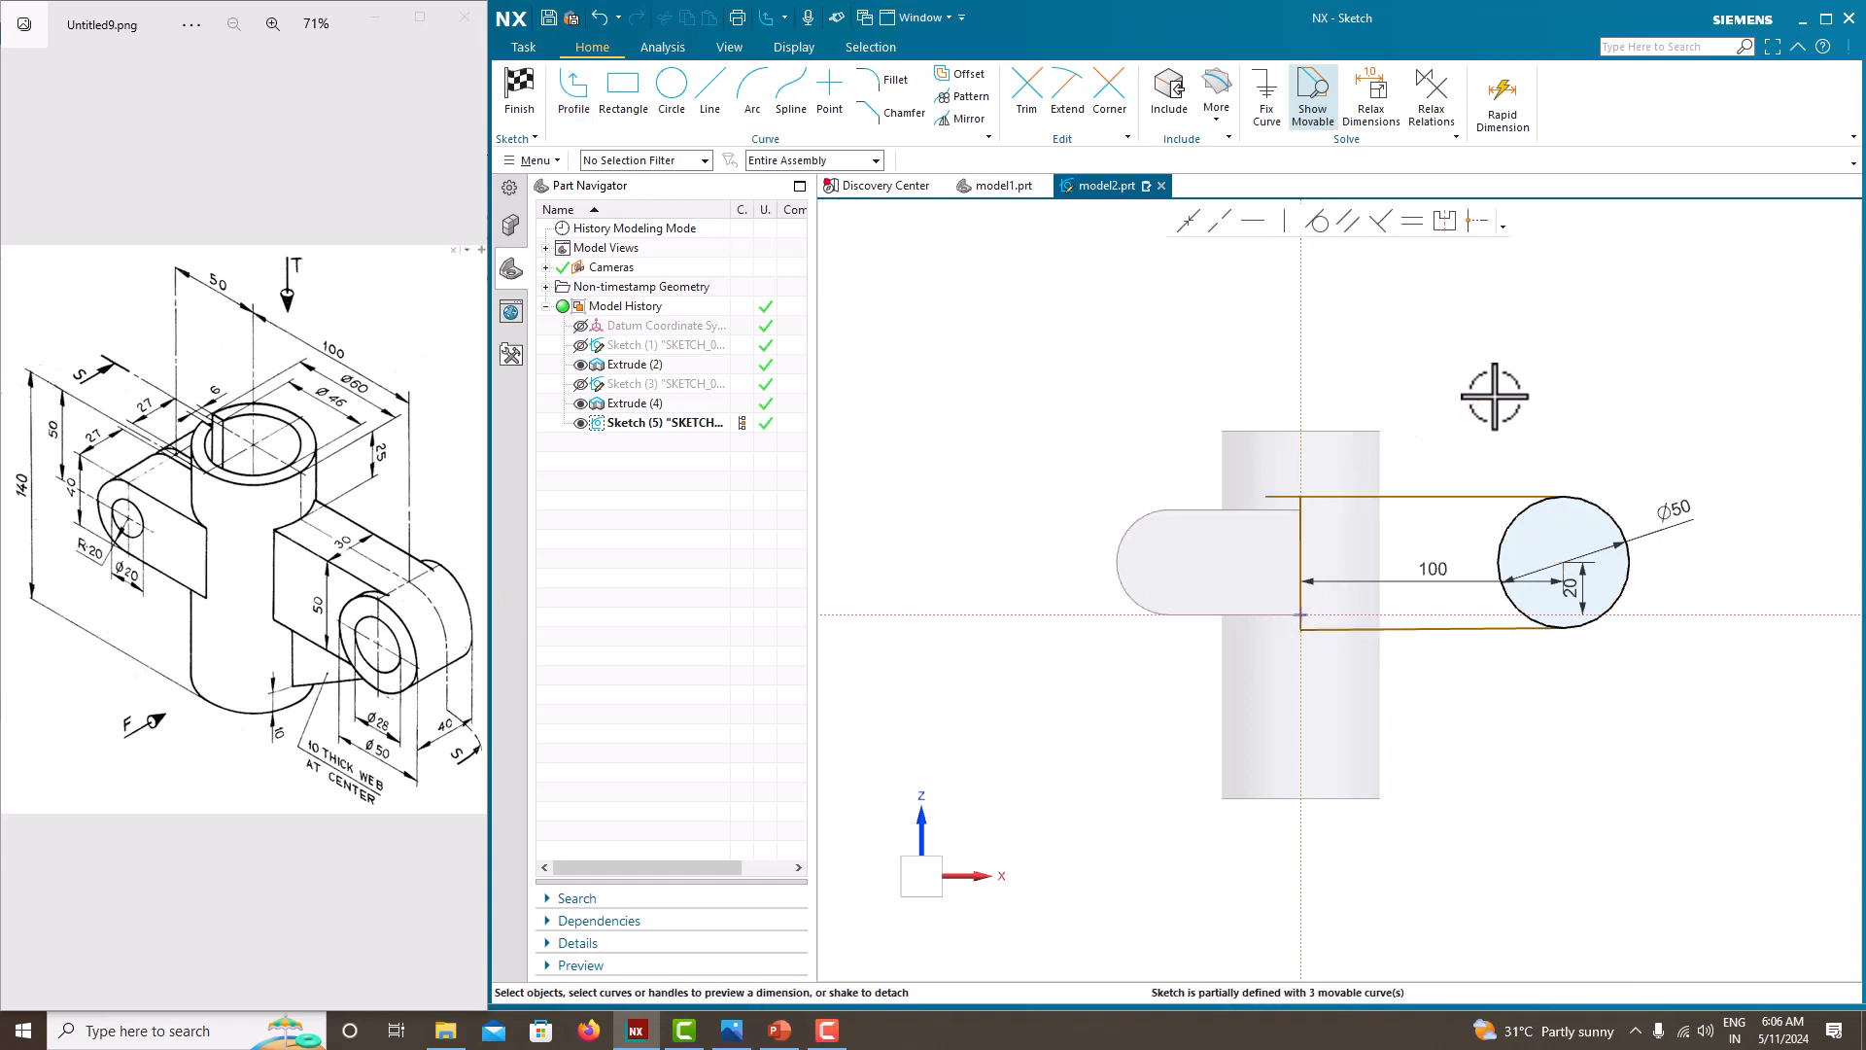
# Make the profile's top and bottom lines horizontal and trim the top line's overhang past the vertical line.
pyautogui.click(1475, 498)
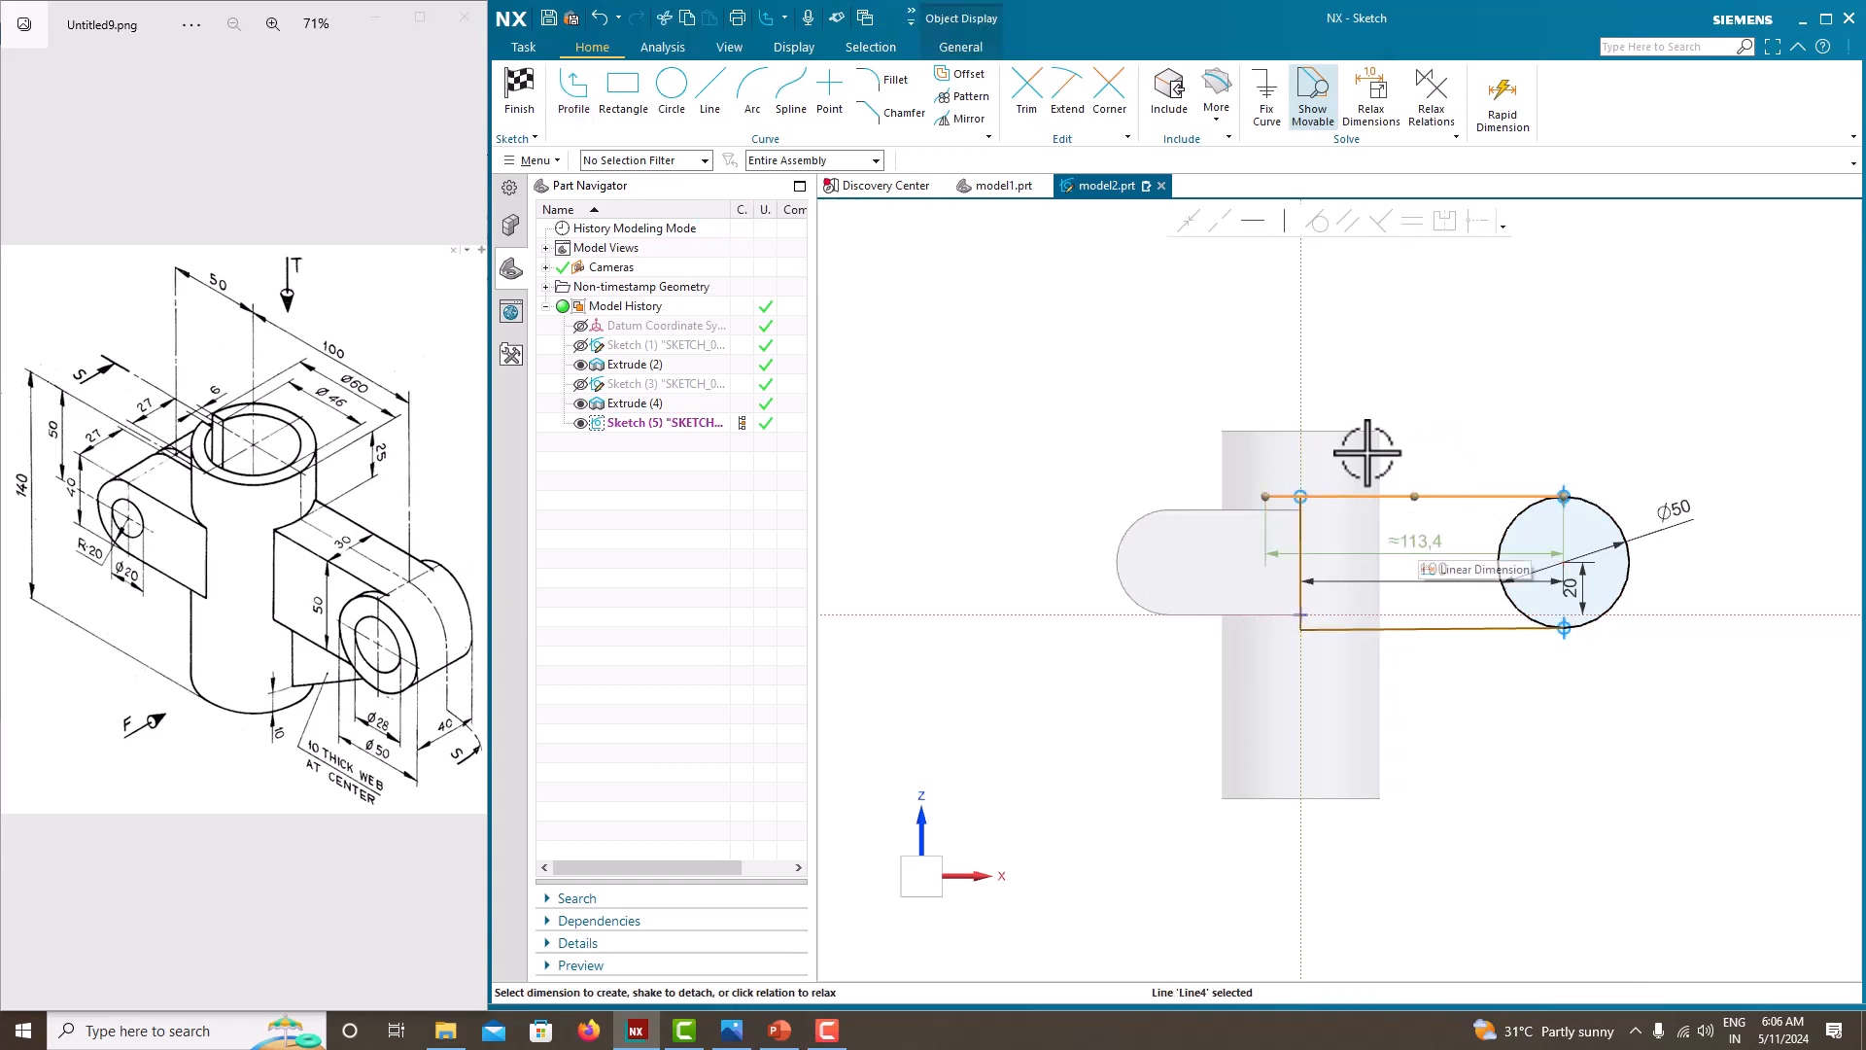
pyautogui.press('Escape')
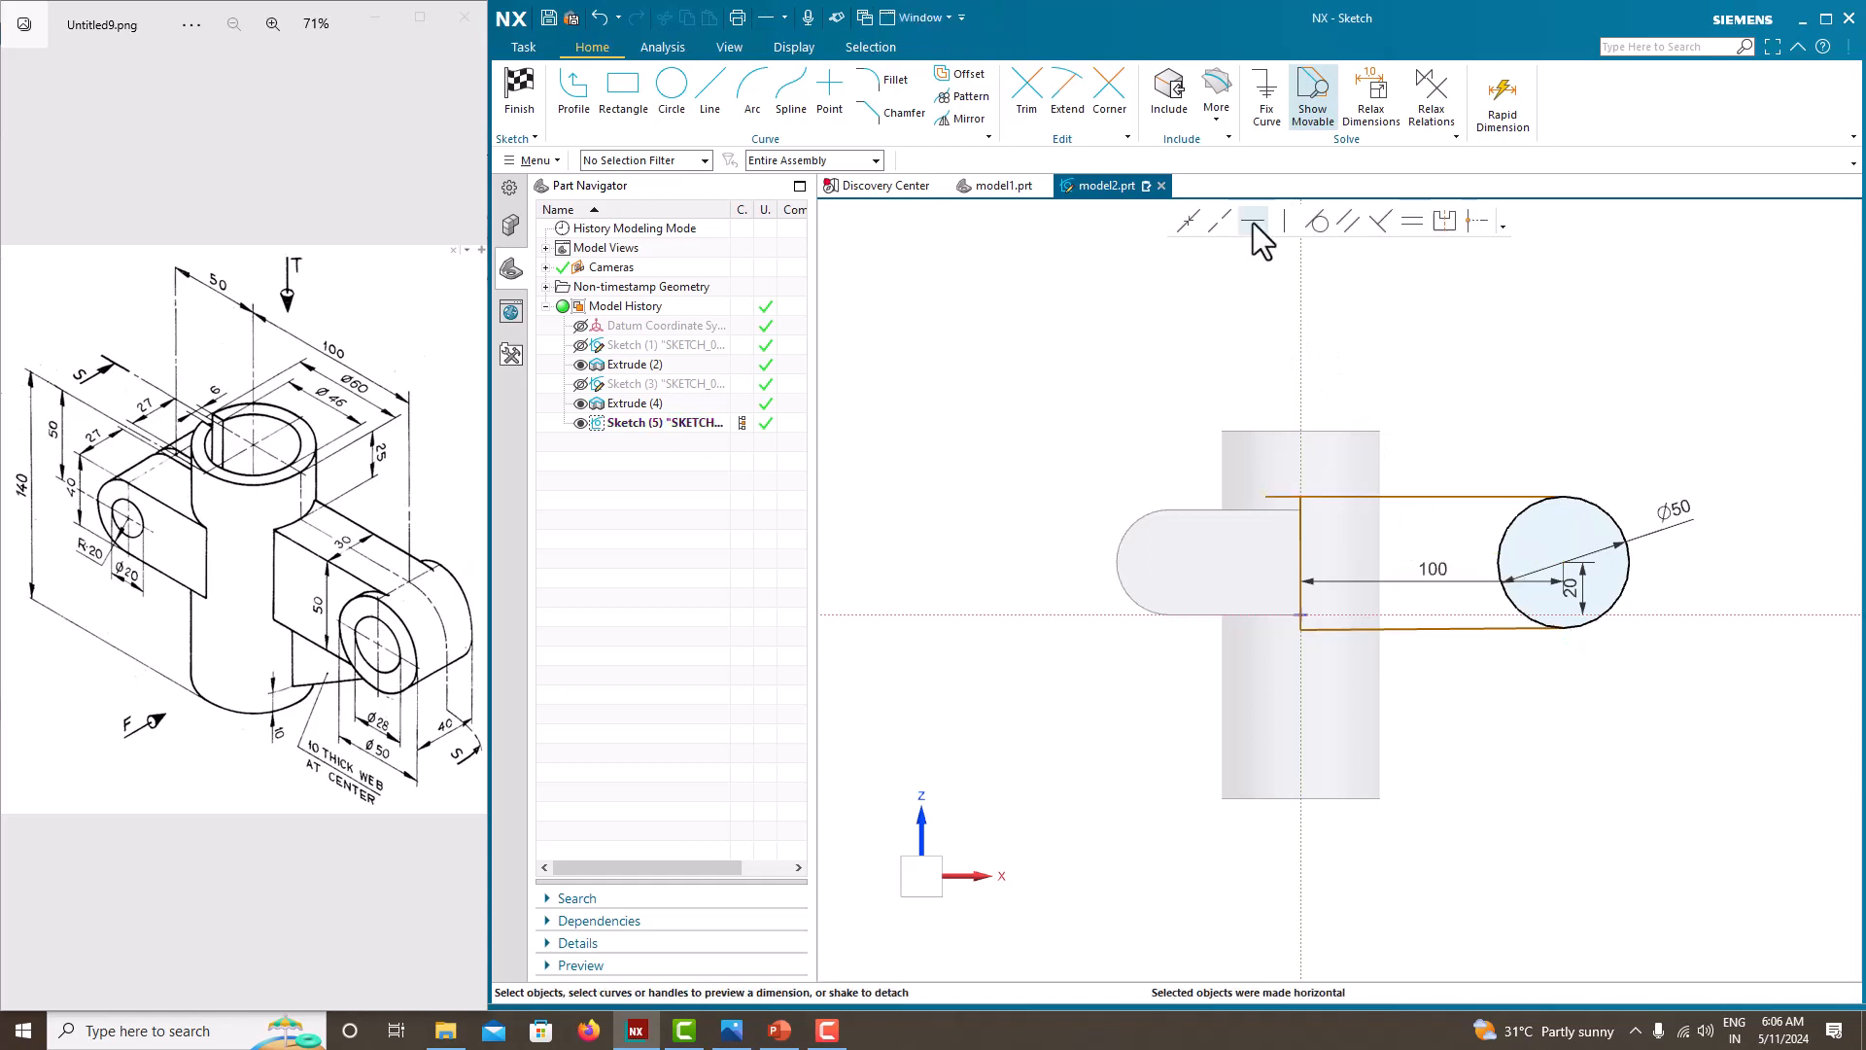
pyautogui.click(1440, 628)
pyautogui.press('Escape')
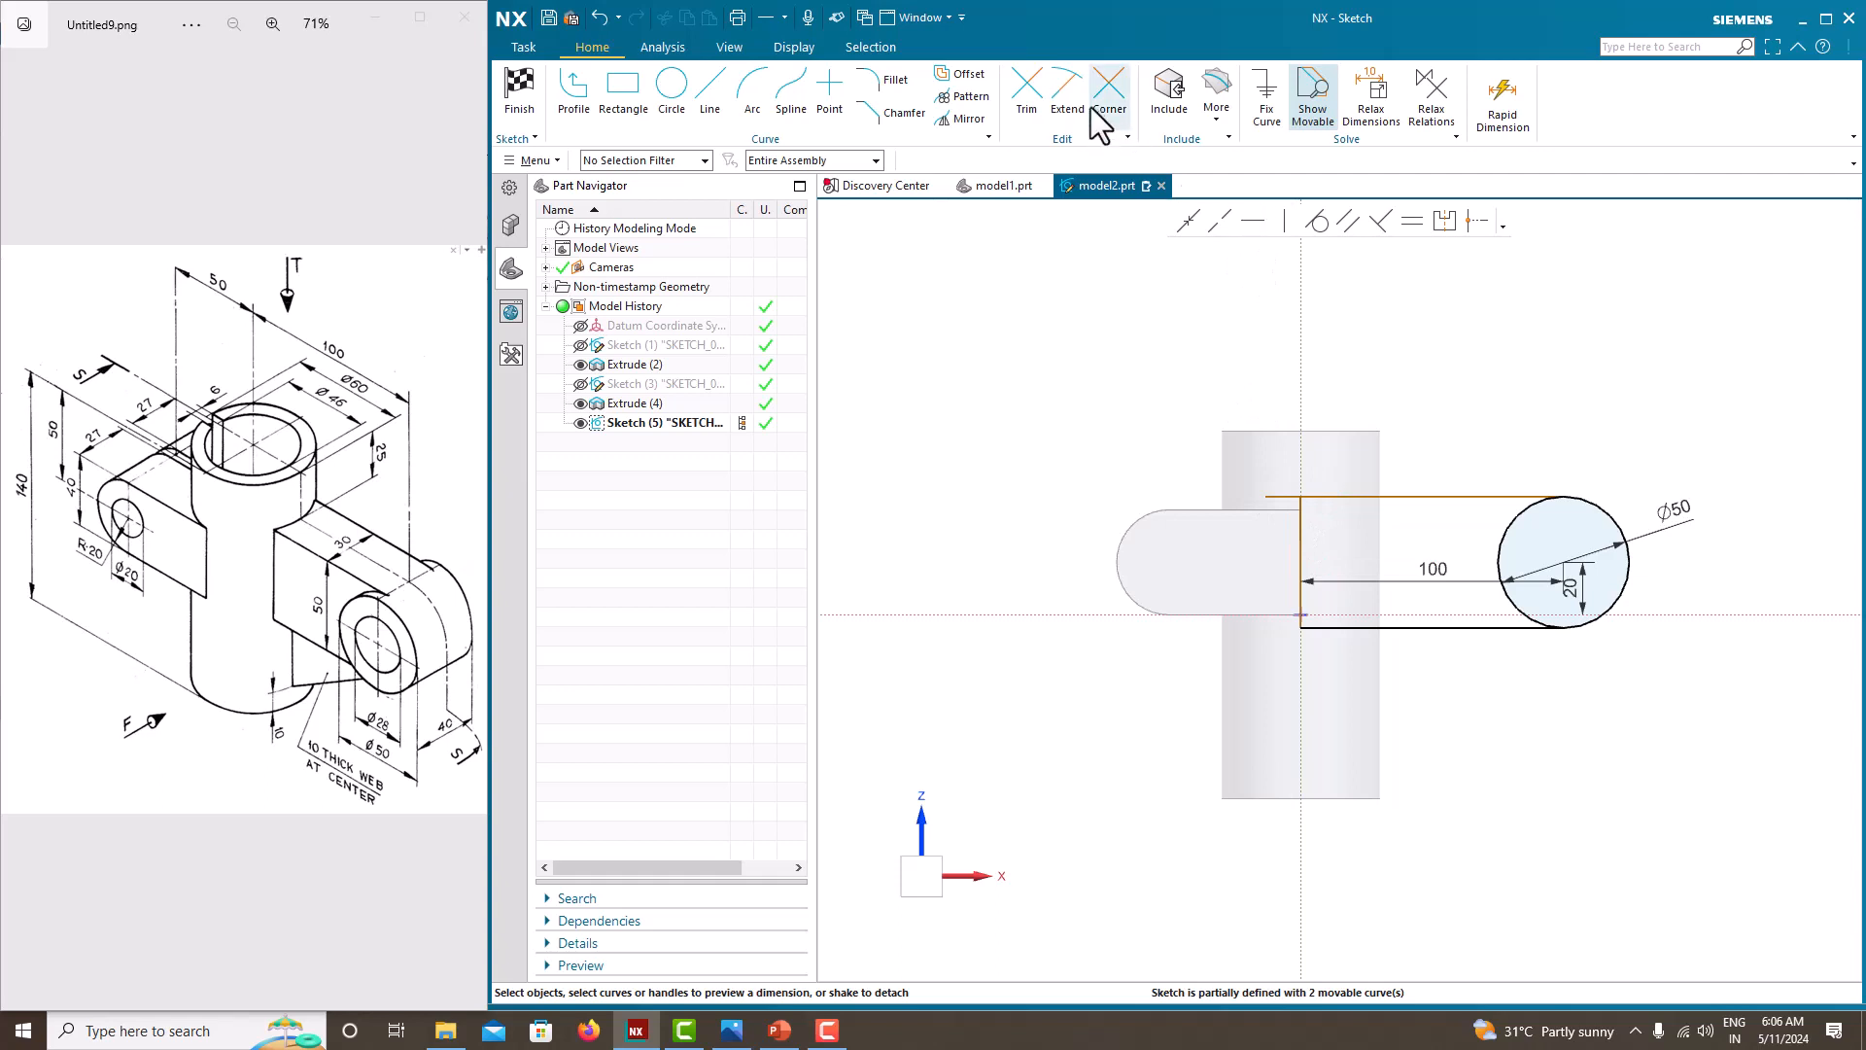
pyautogui.click(1024, 97)
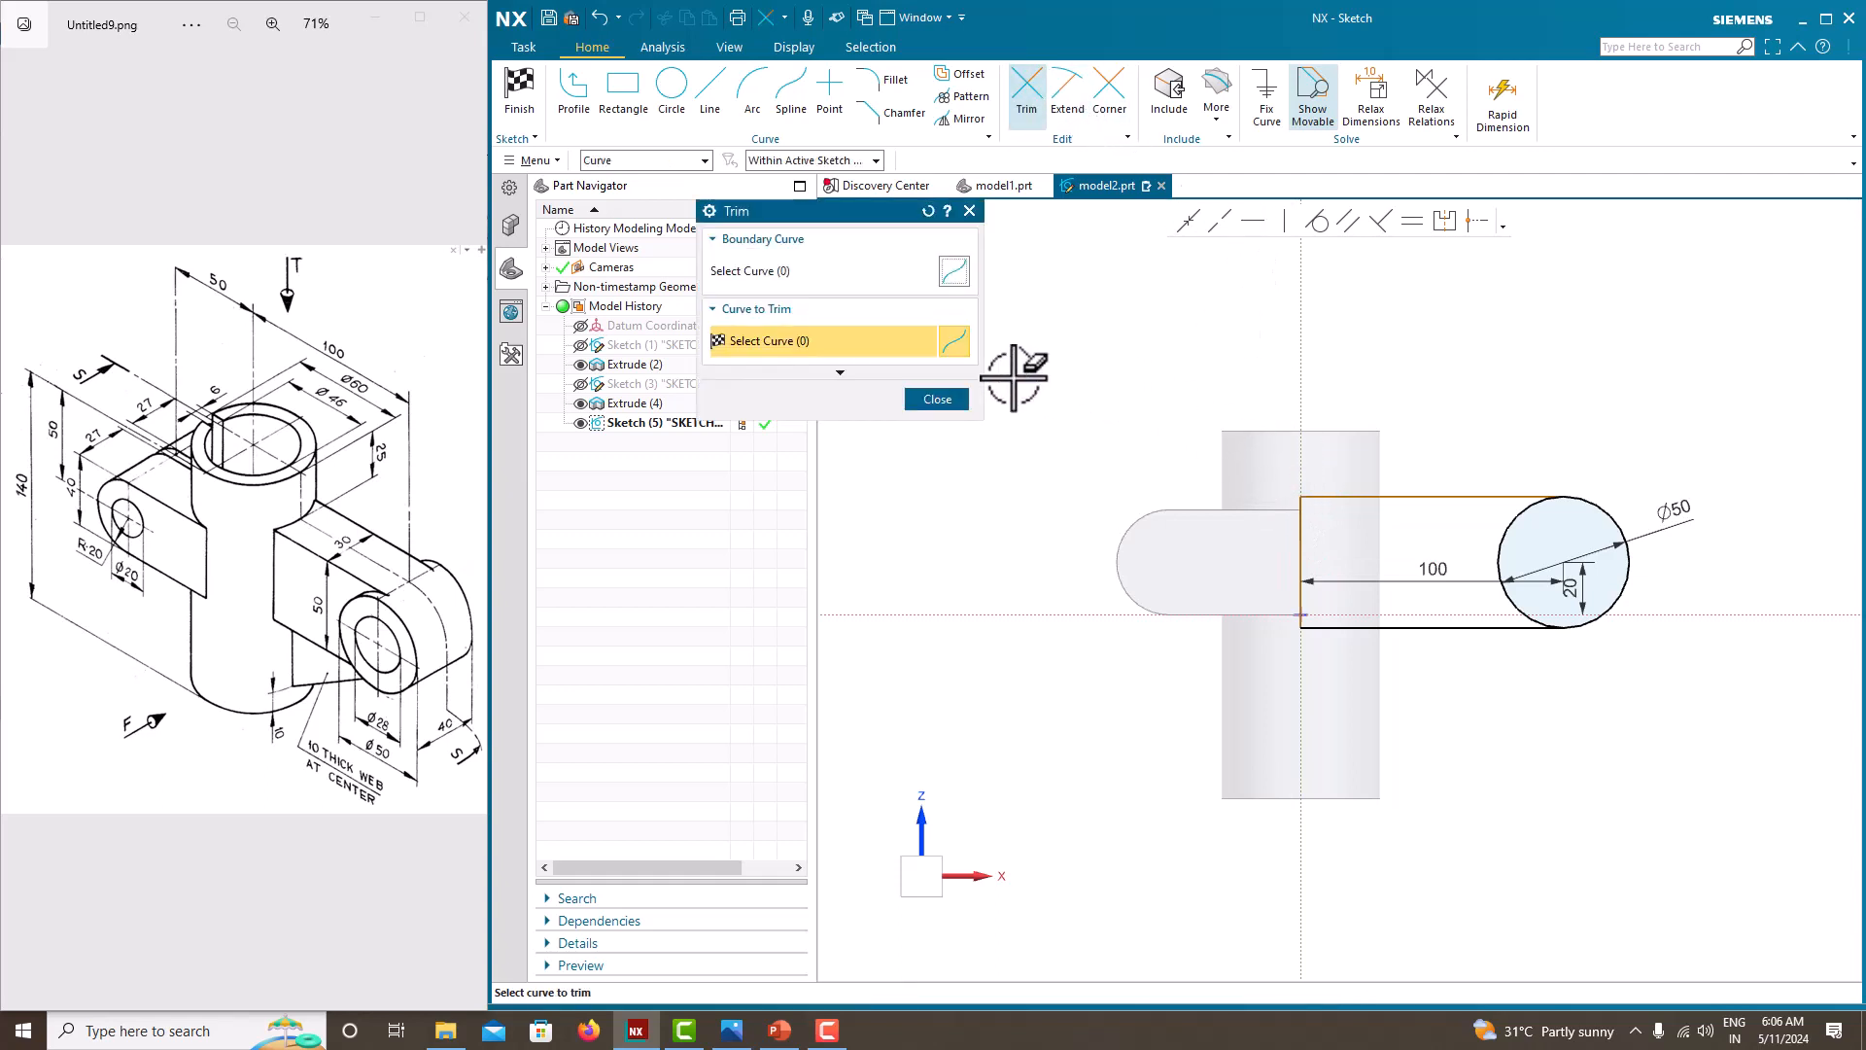
pyautogui.click(937, 399)
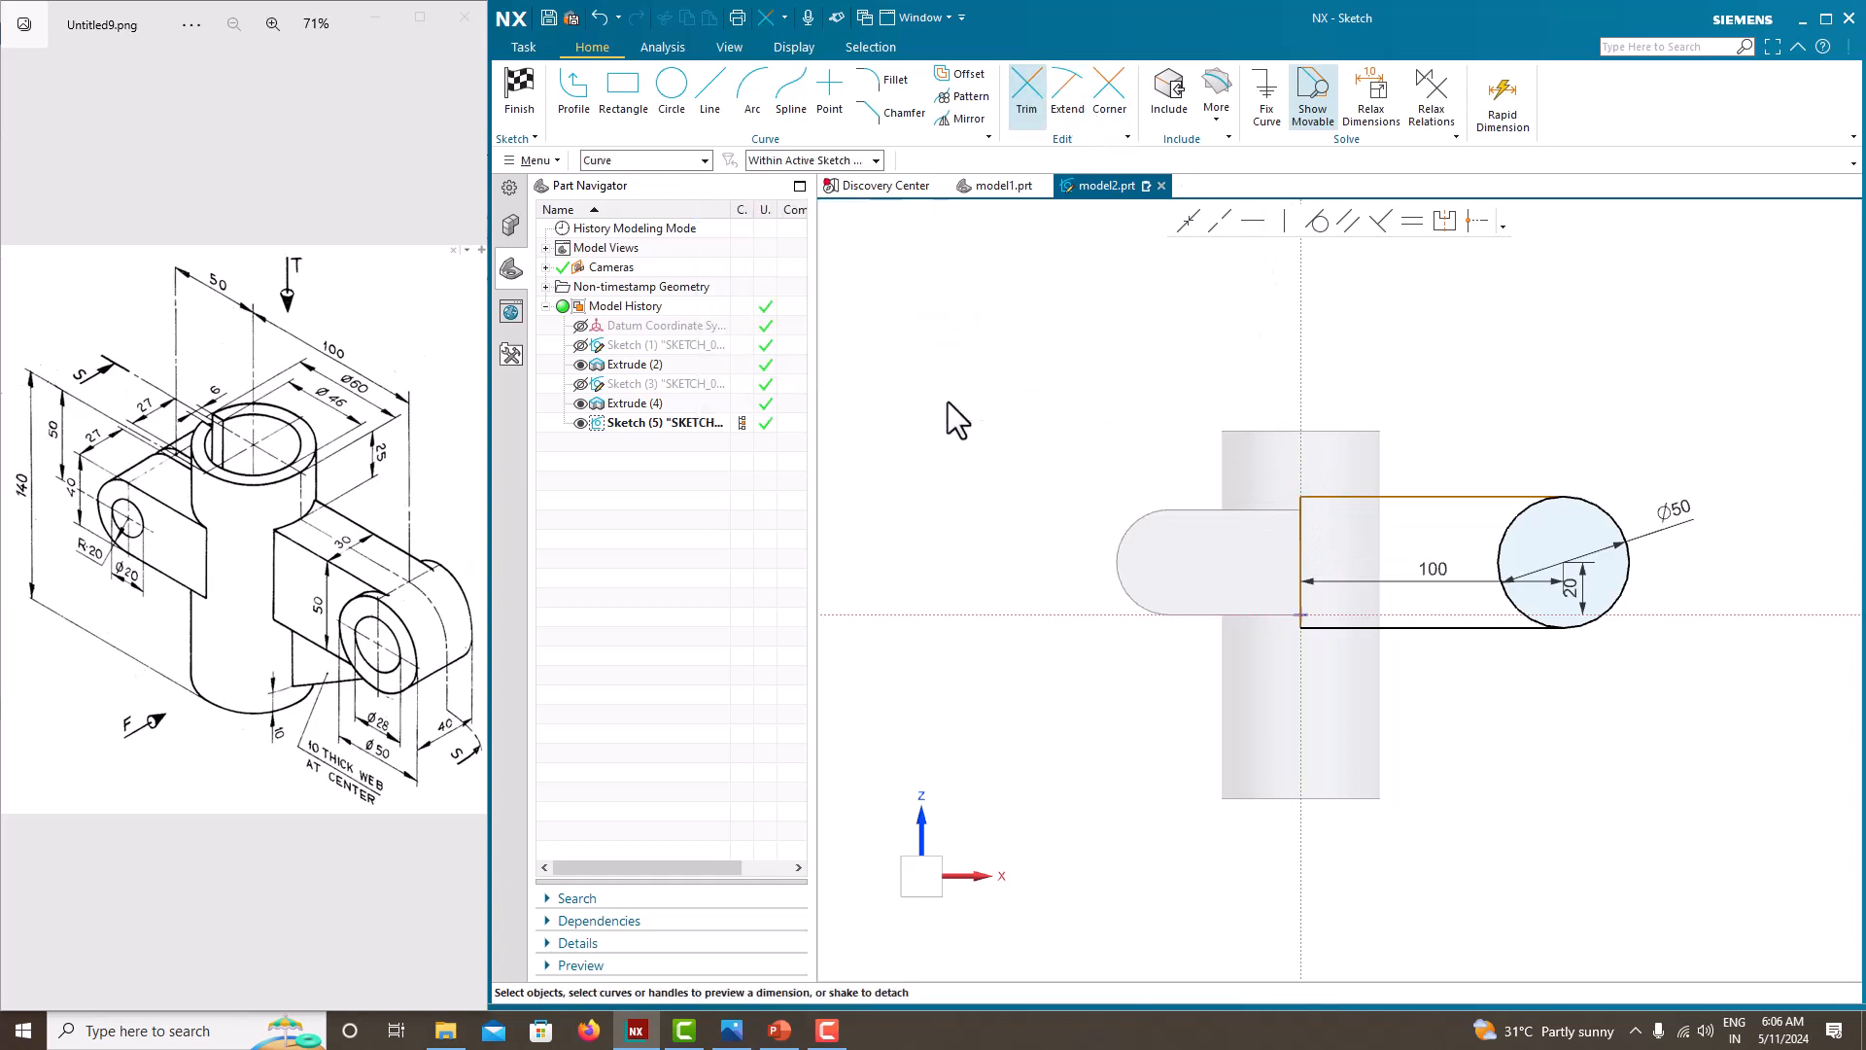
# Dimension the vertical profile line inside the cylinder with a length of 50 mm.
pyautogui.click(1300, 530)
pyautogui.click(1277, 564)
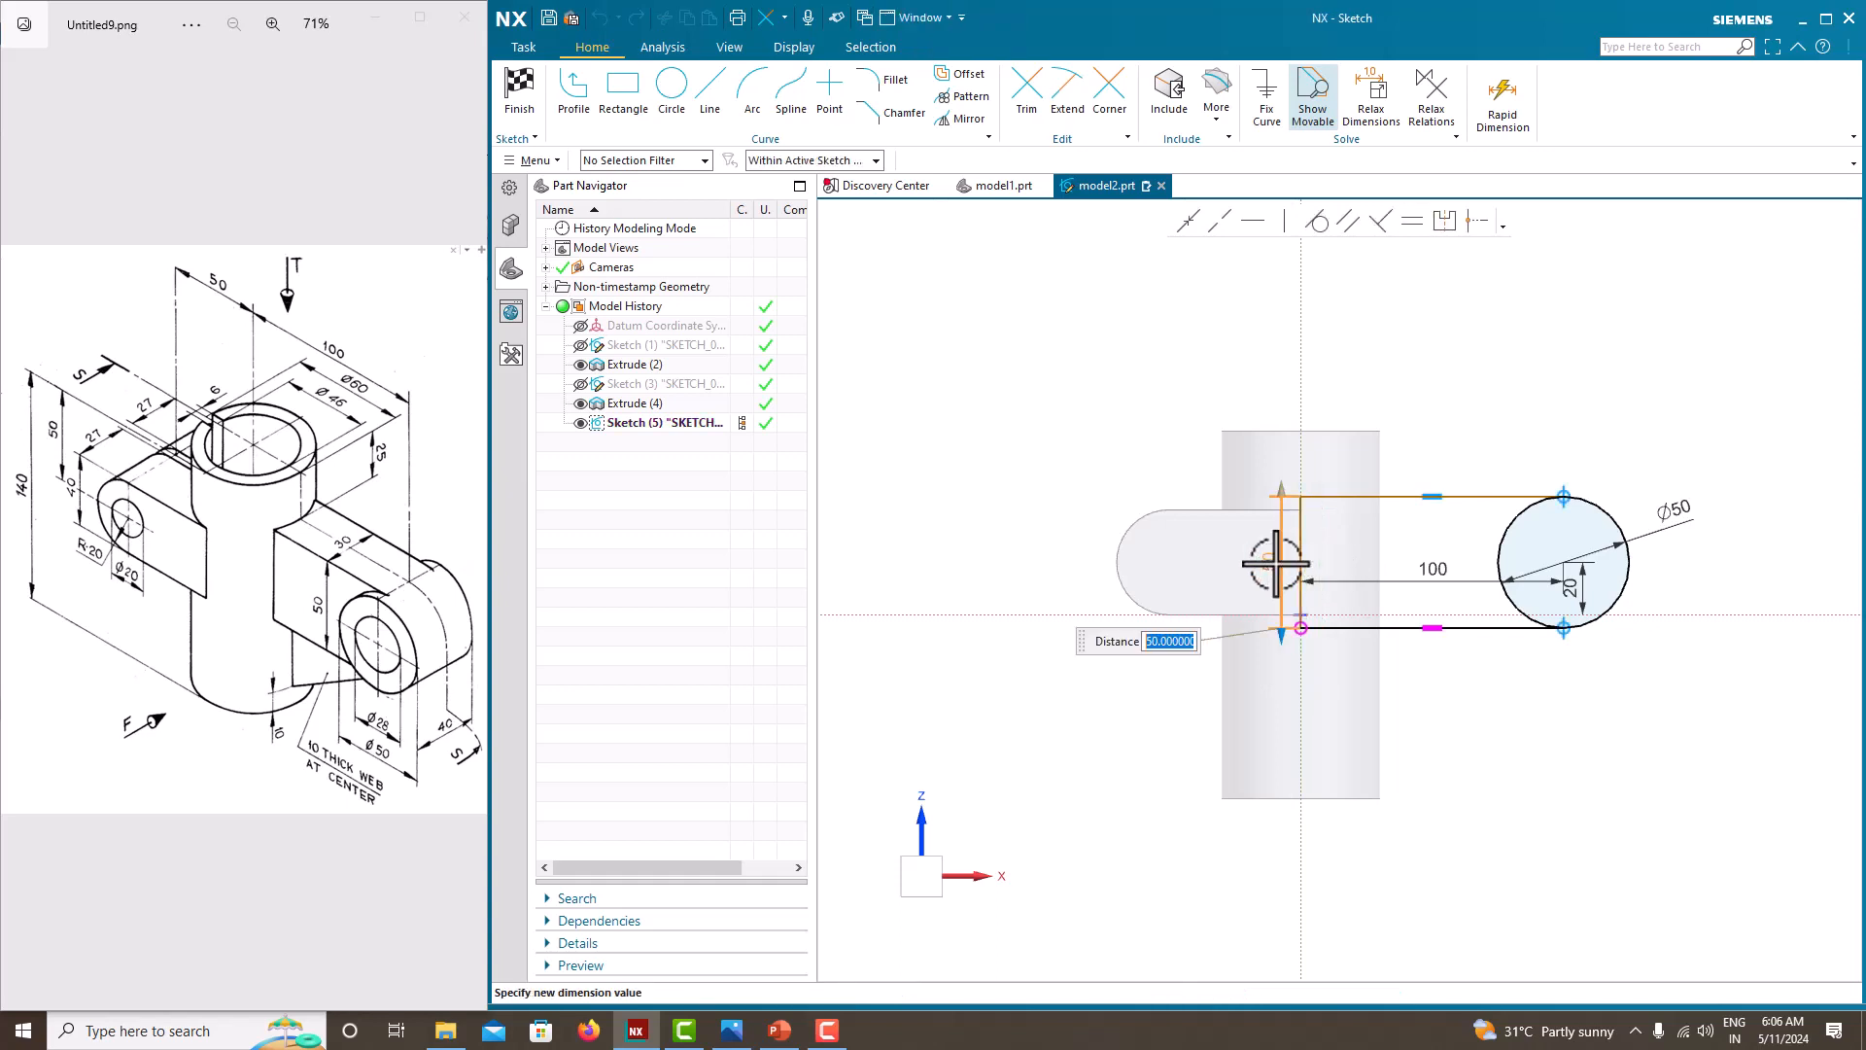
pyautogui.press('Return')
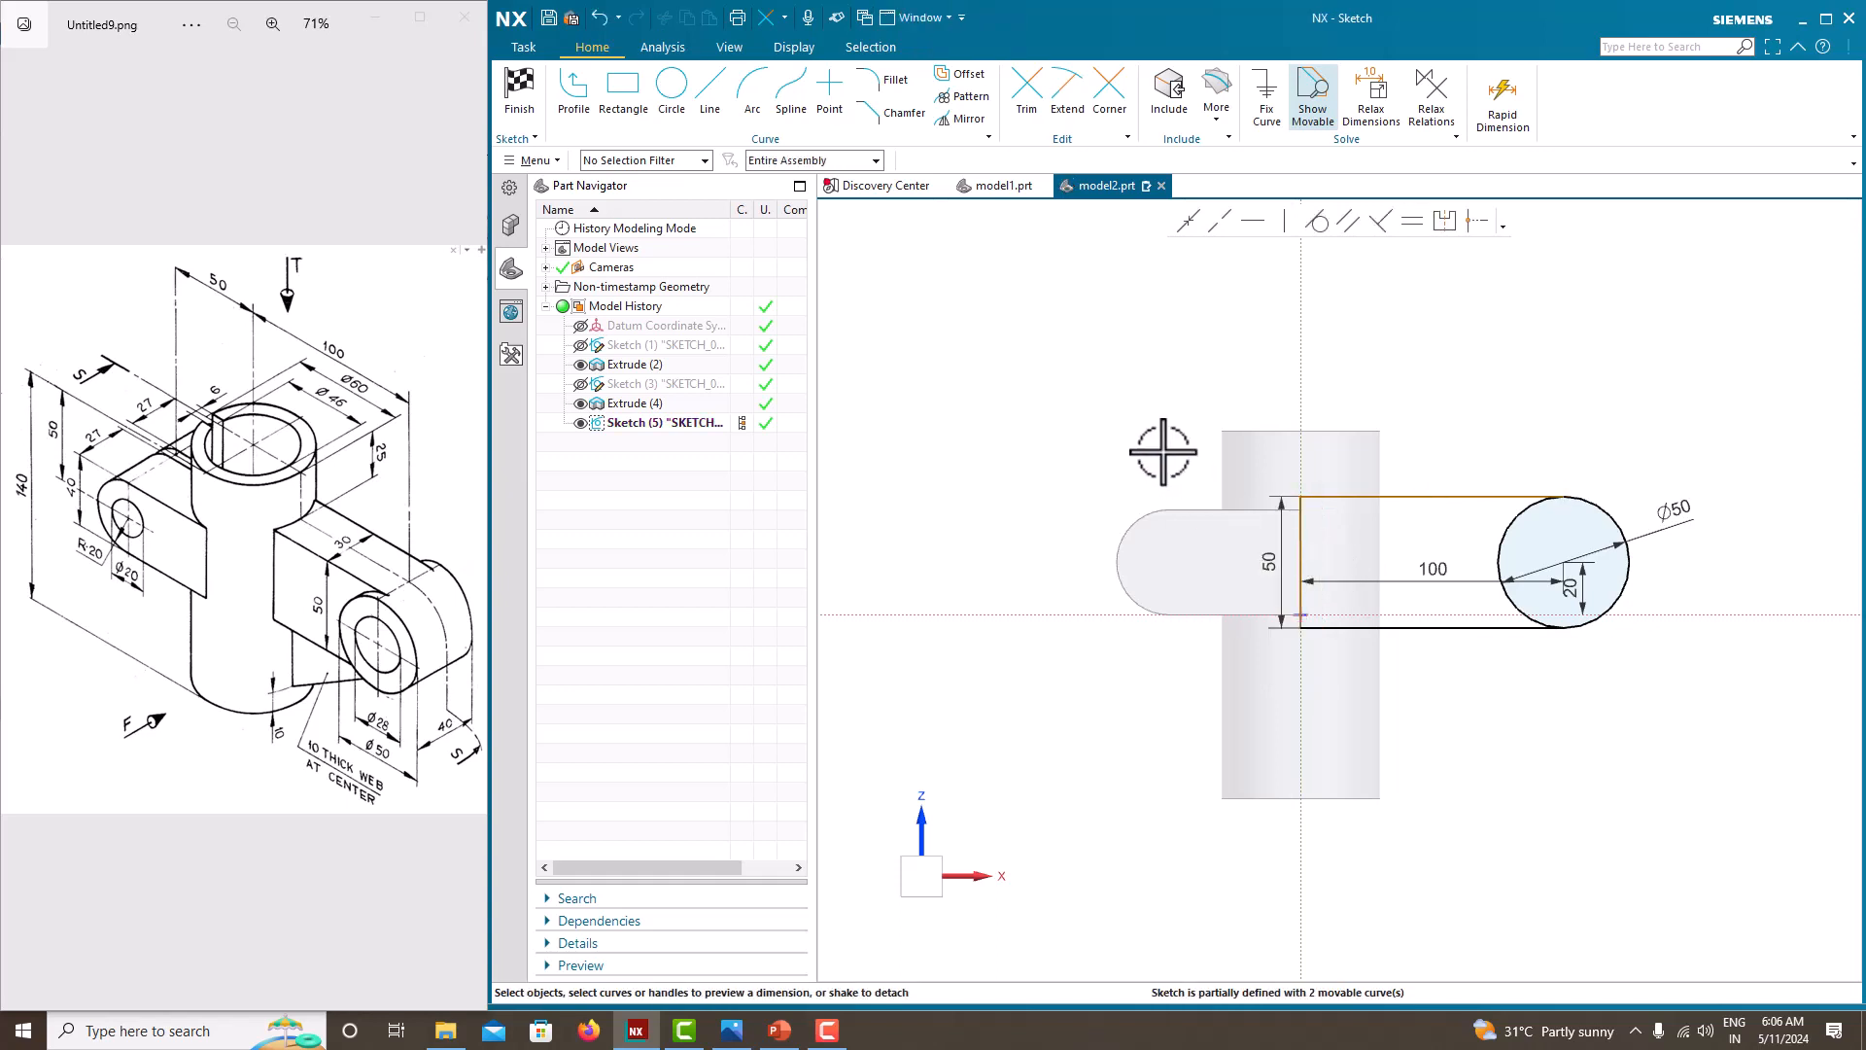
# Dimension the top profile line's horizontal length, placing the dimension above the profile.
pyautogui.click(1456, 500)
pyautogui.moveTo(1442, 546); pyautogui.dragTo(1434, 406)
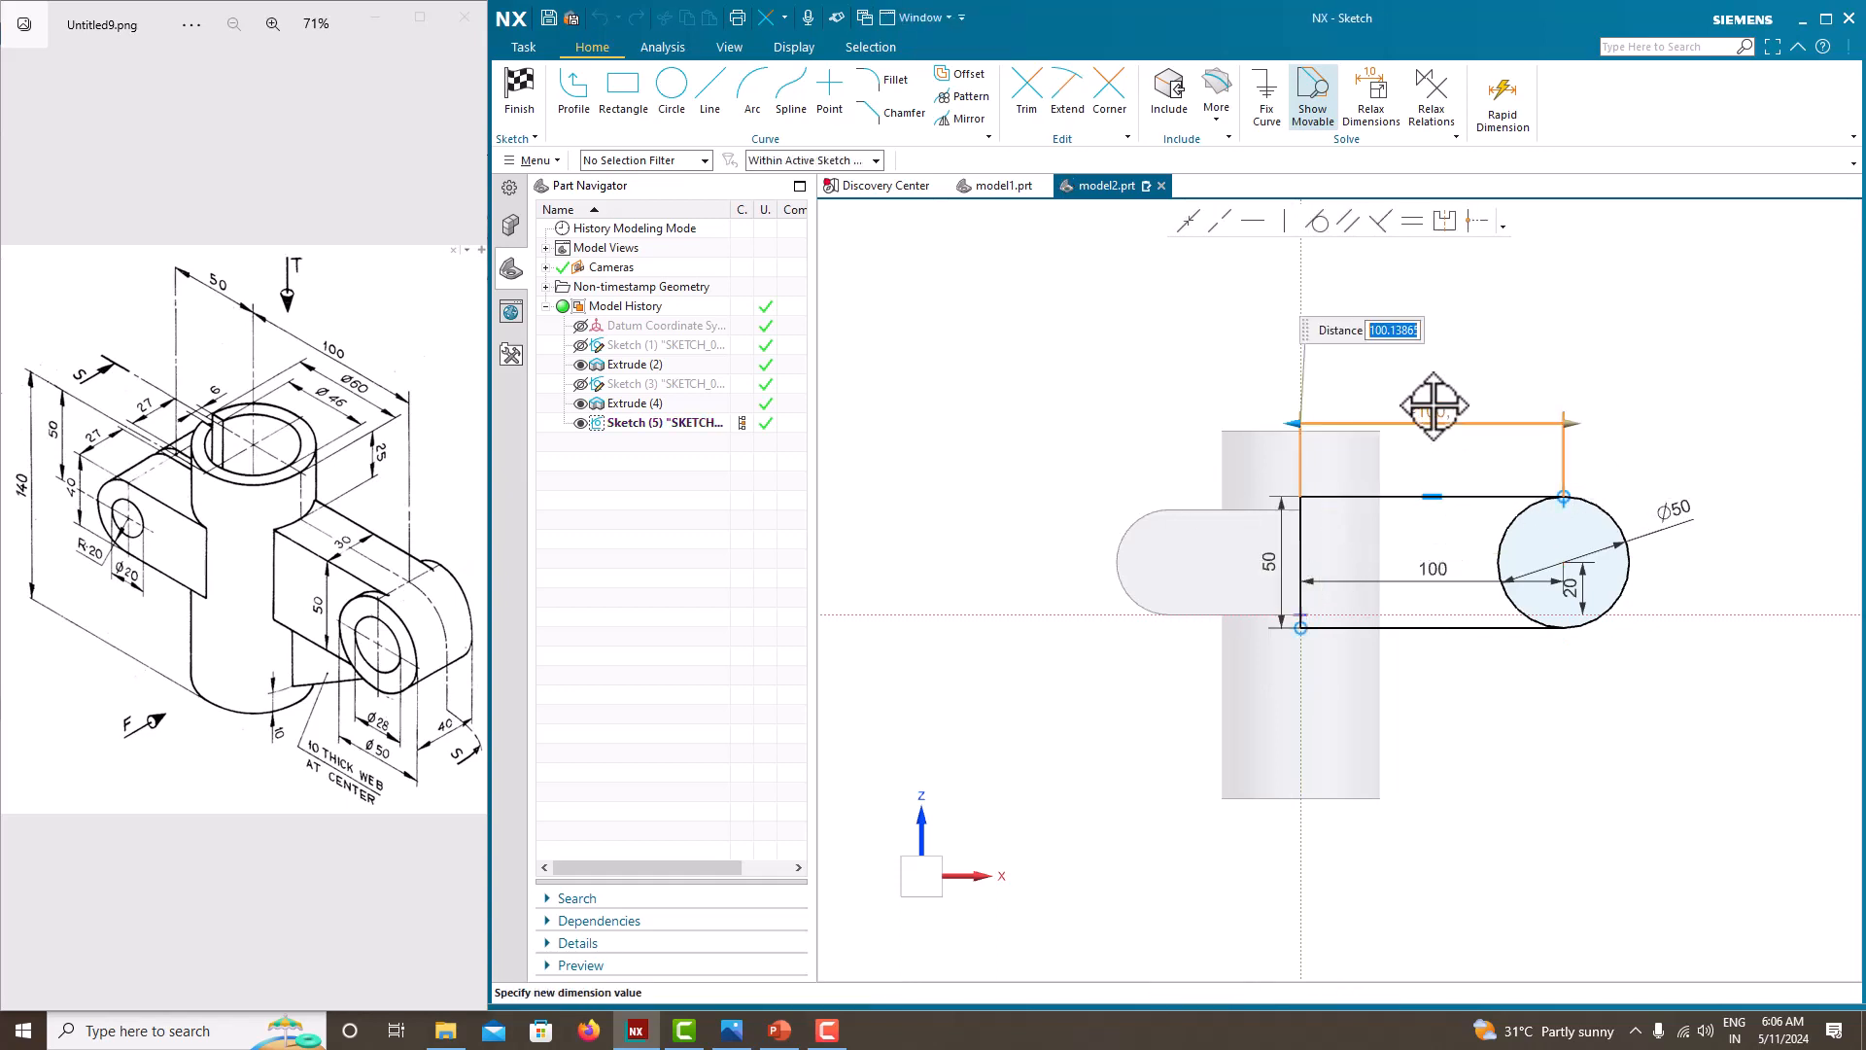
pyautogui.press('Return')
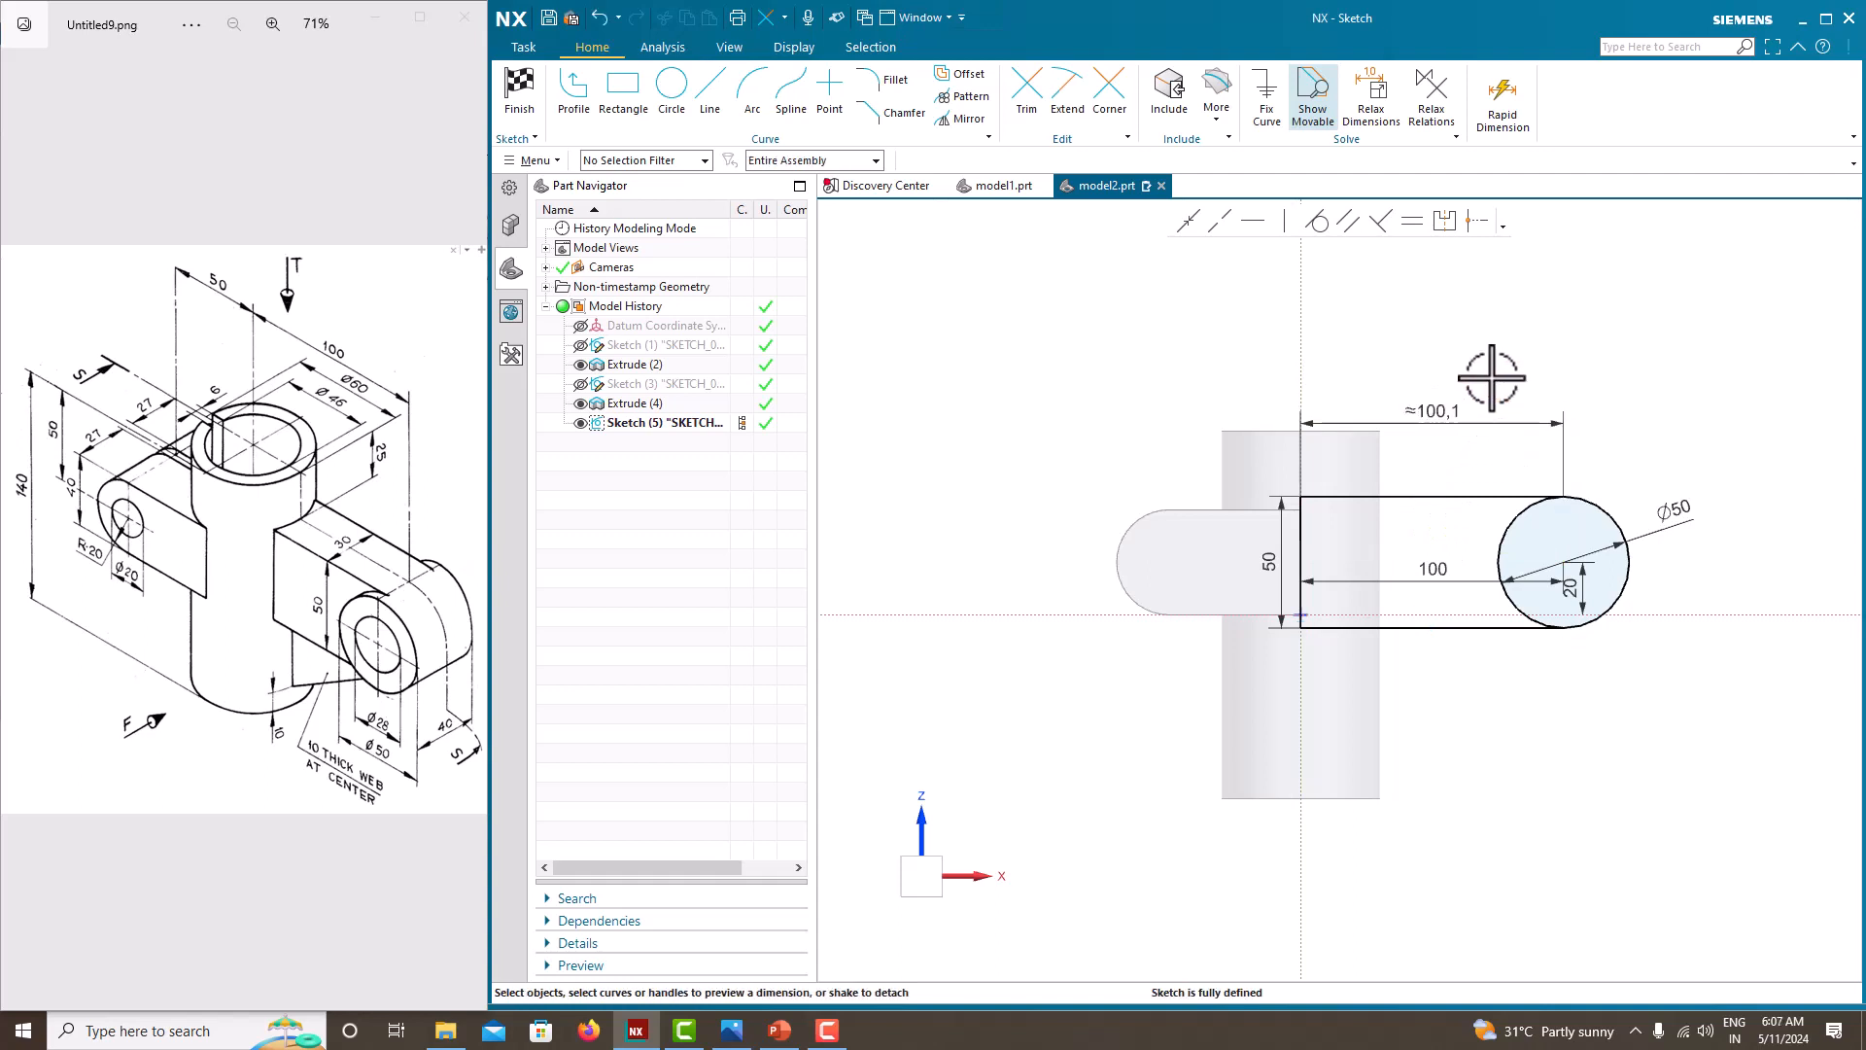
# Make the top line tangent to the 50 mm circle and delete the length dimension above the profile.
pyautogui.click(1511, 498)
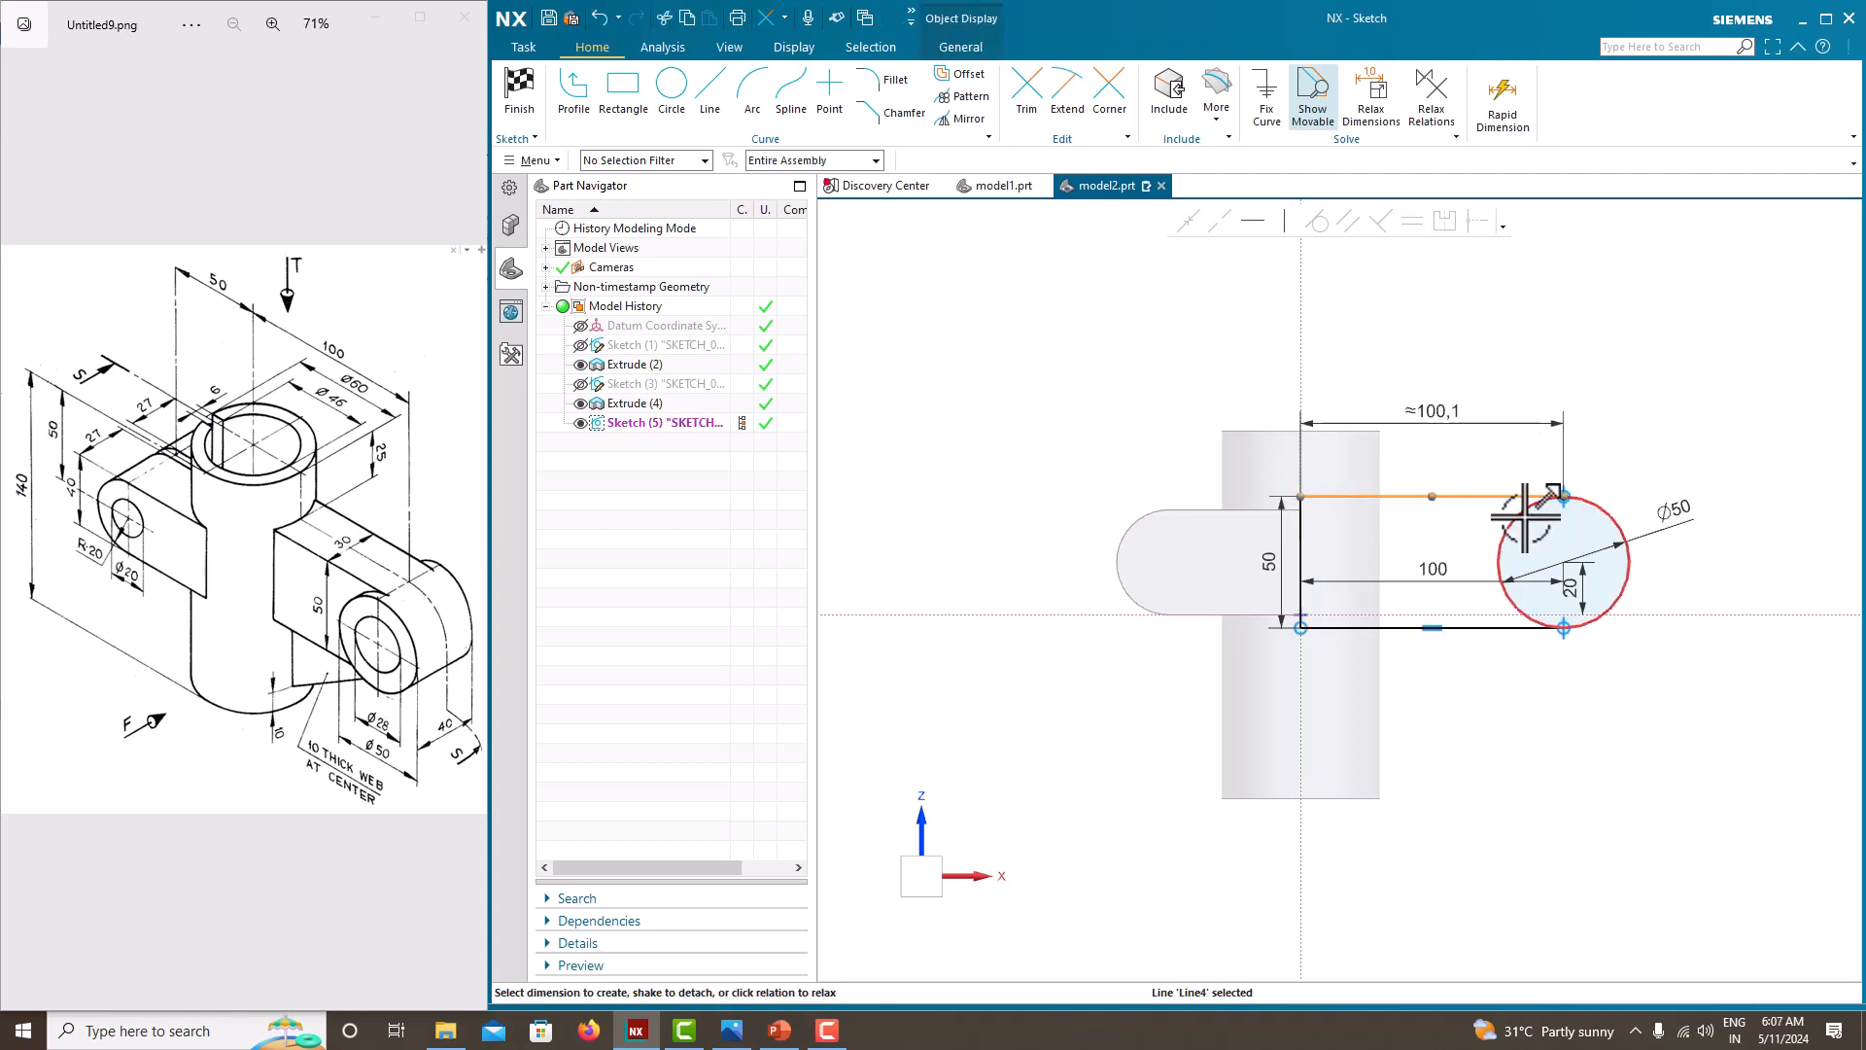
pyautogui.click(1525, 518)
pyautogui.click(1331, 229)
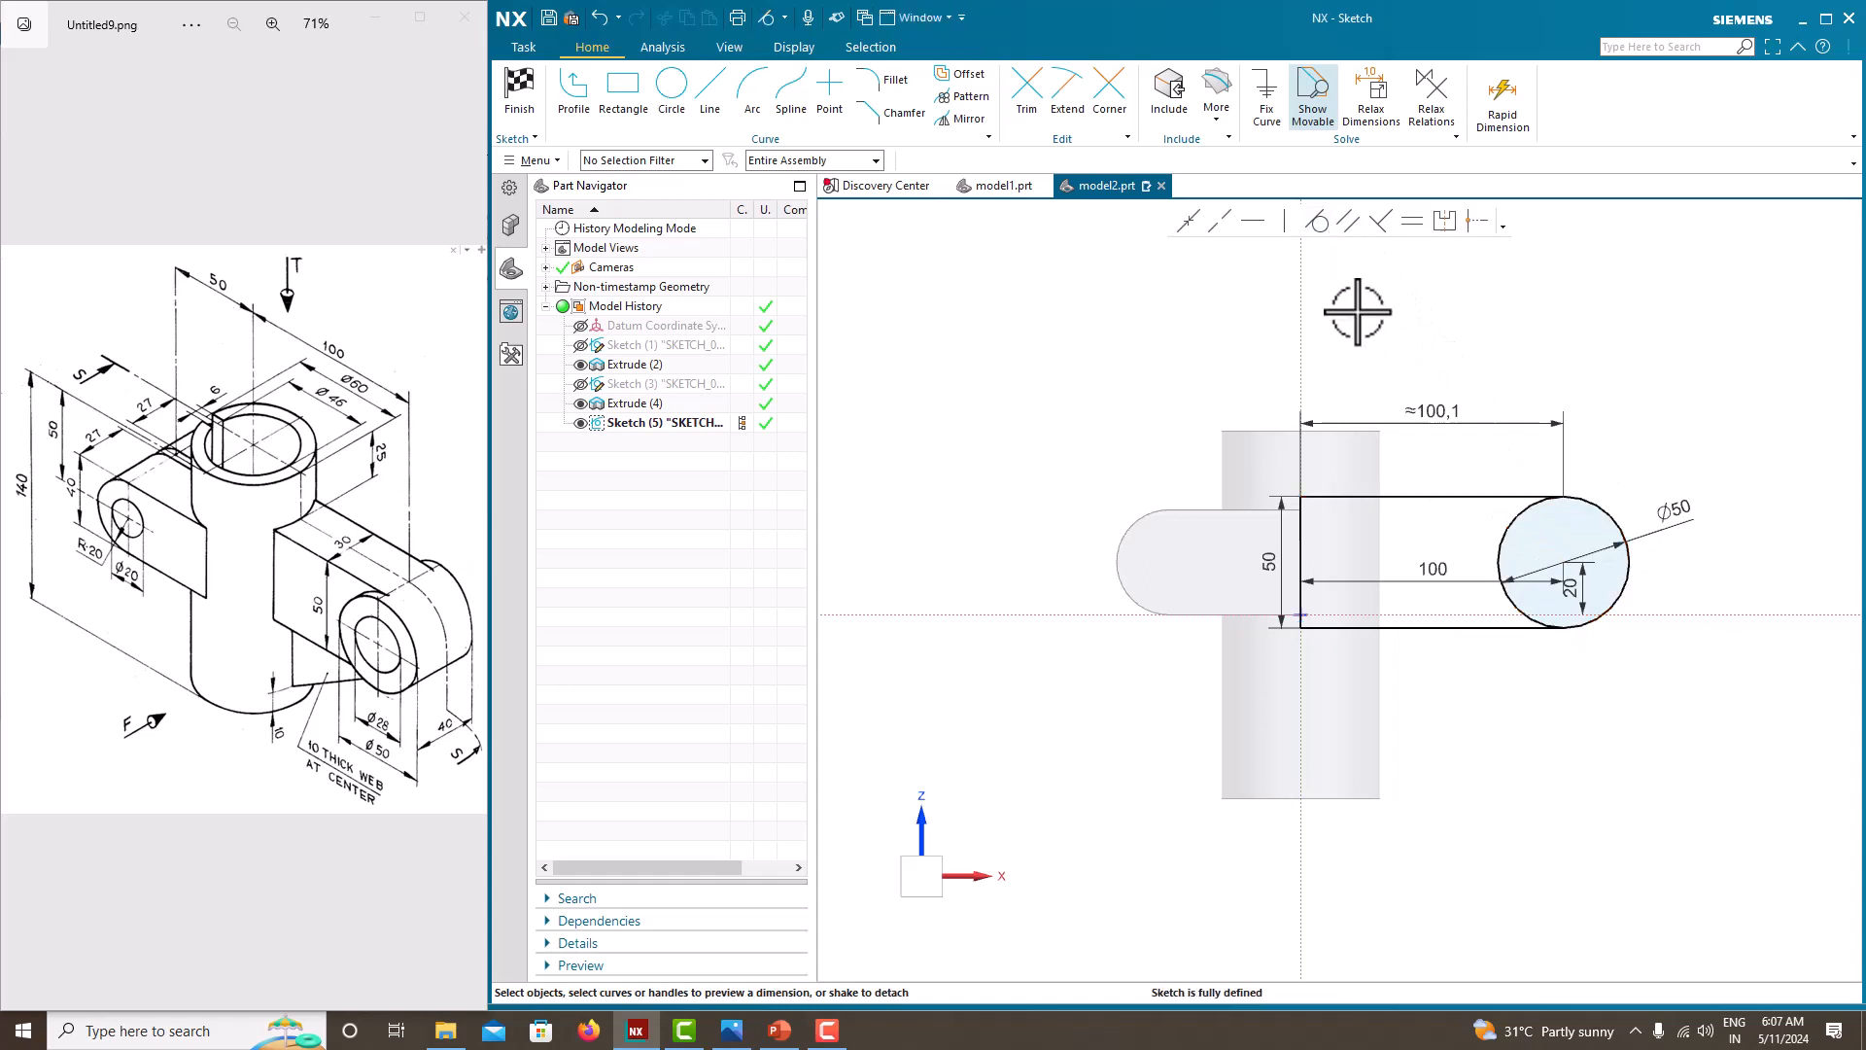
pyautogui.click(1429, 420)
pyautogui.press('Delete')
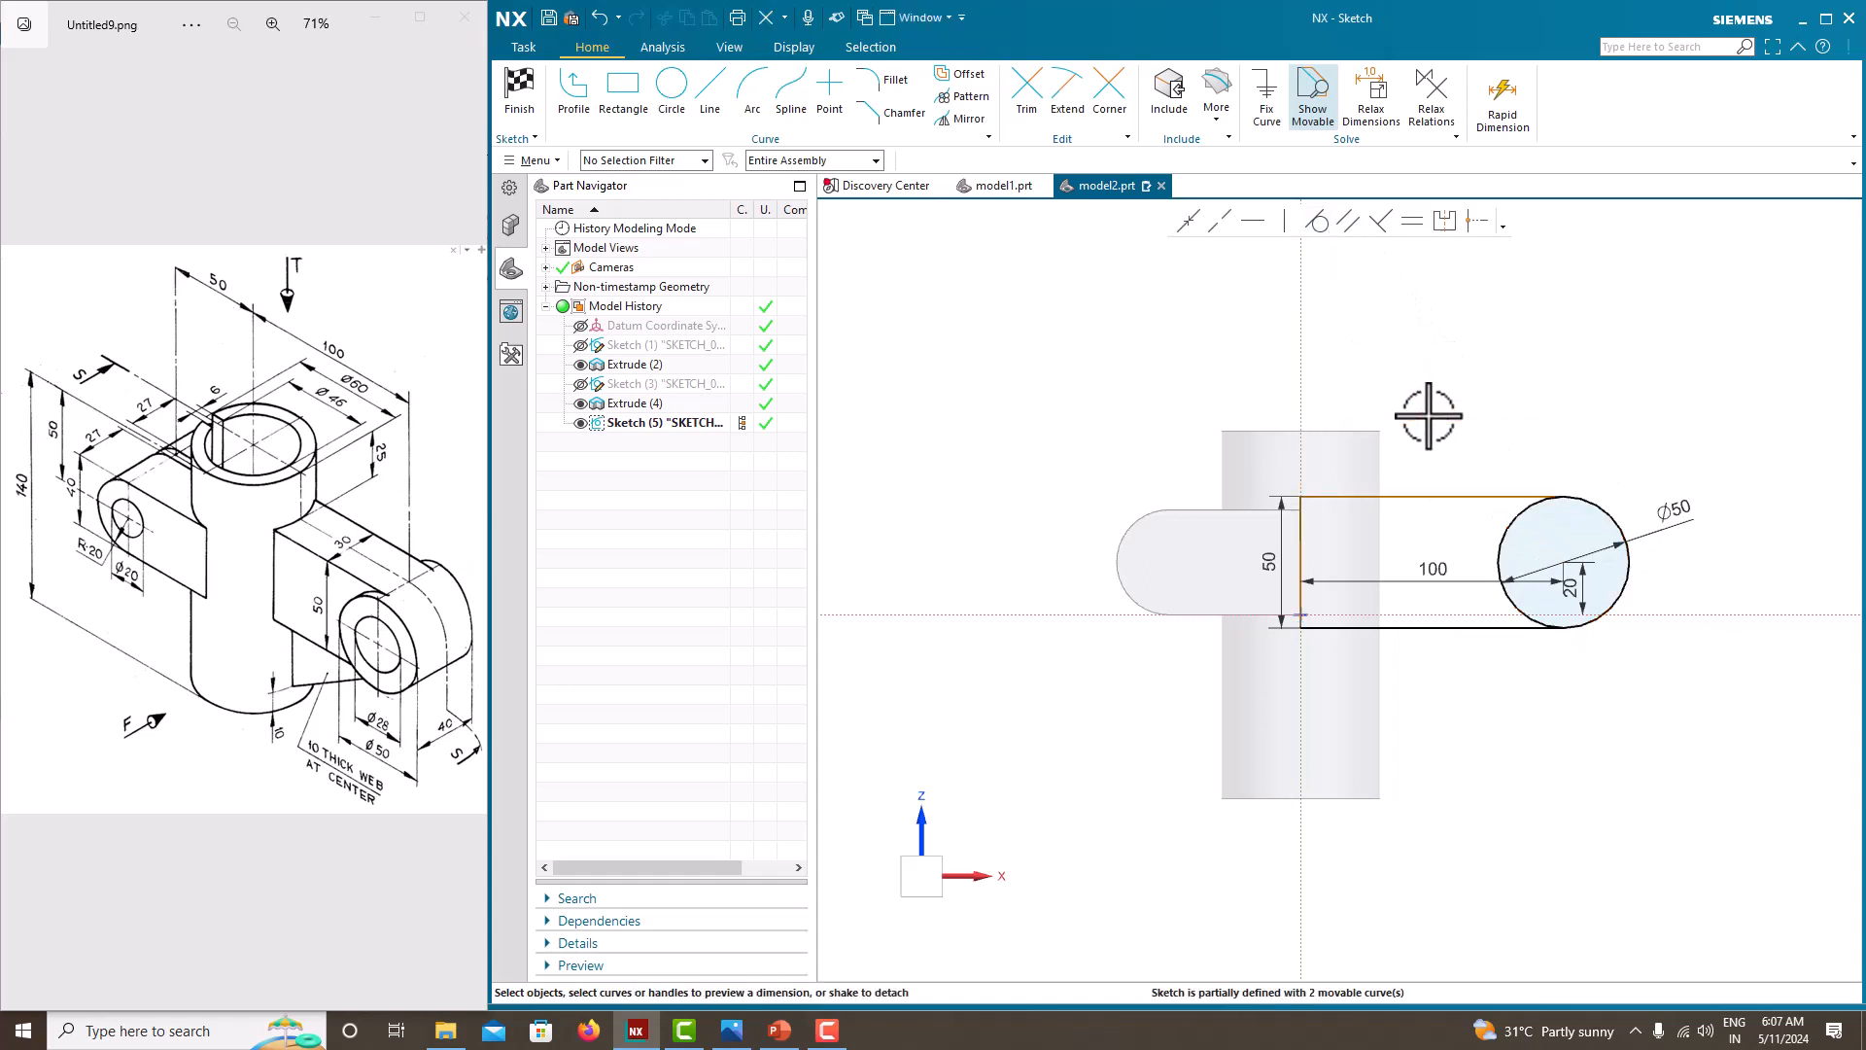
# Move the 100 mm horizontal dimension below the arm profile.
pyautogui.scroll(2, 1570, 522)
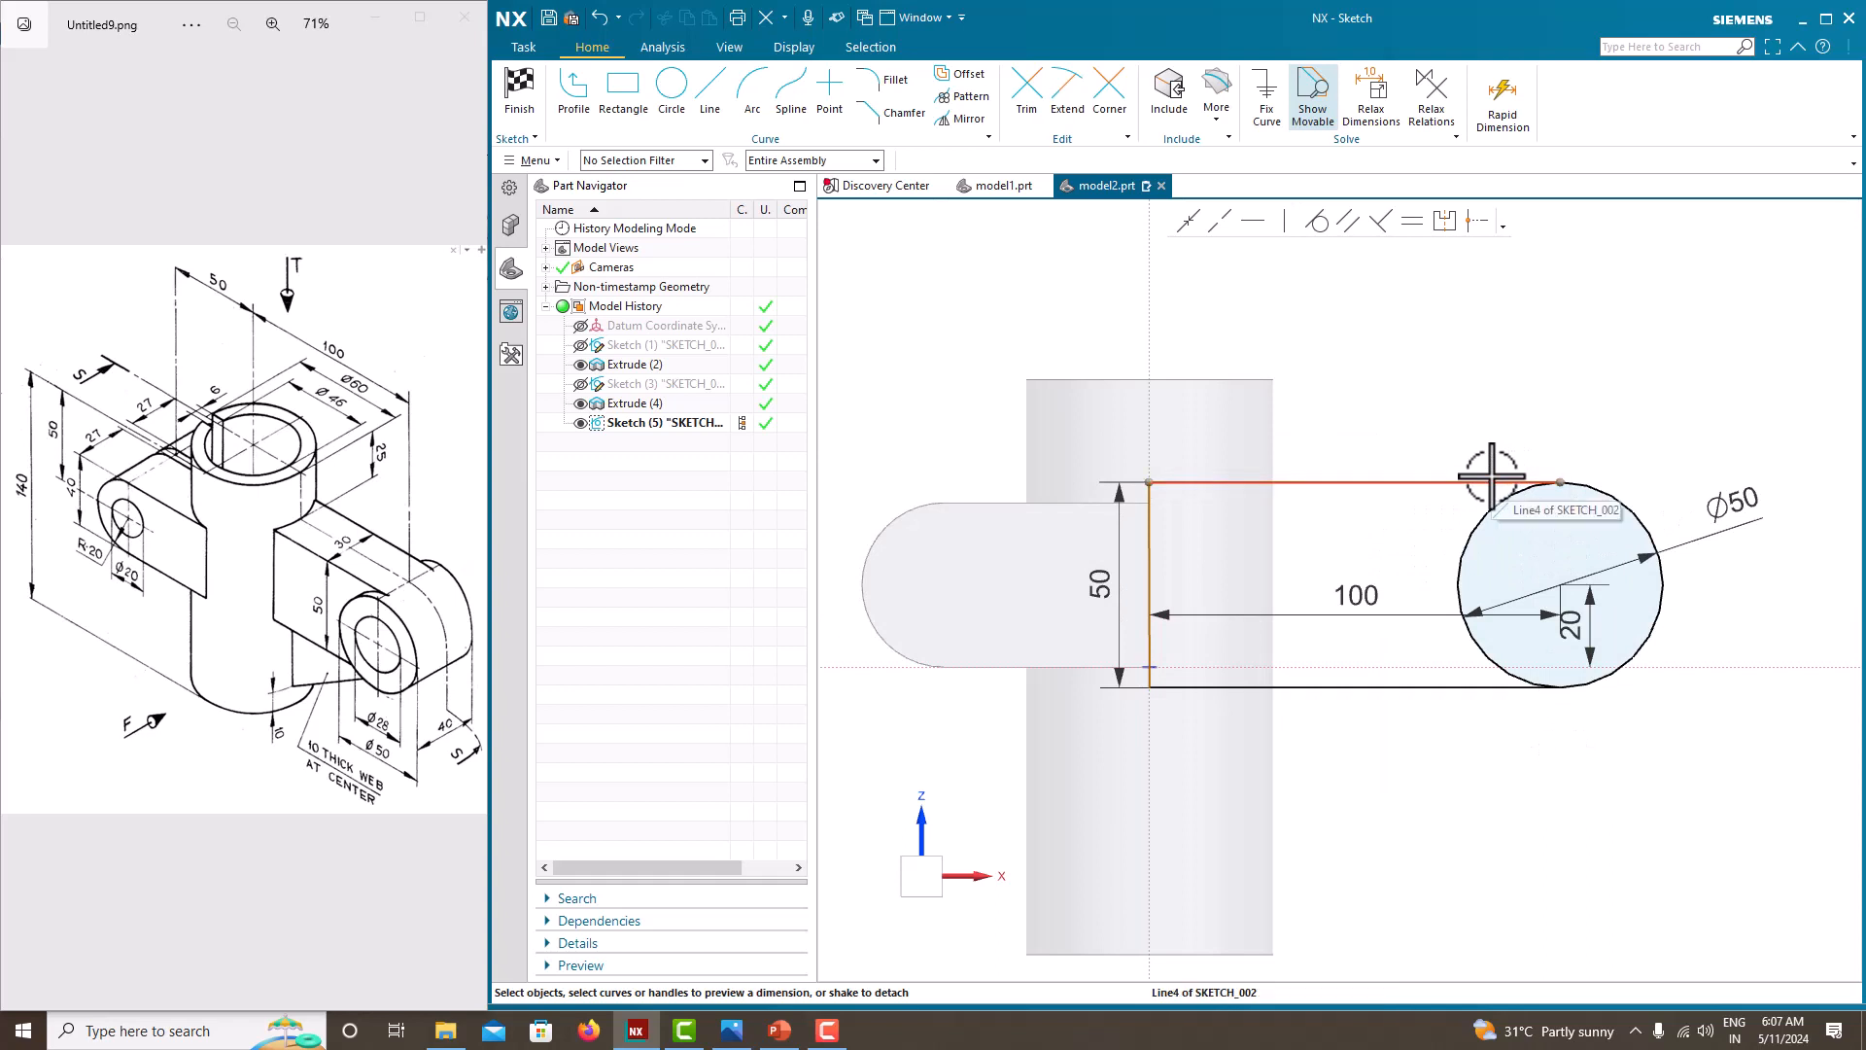
pyautogui.moveTo(1354, 595)
pyautogui.mouseDown()
pyautogui.moveTo(1346, 638)
pyautogui.moveTo(1398, 672)
pyautogui.mouseUp()
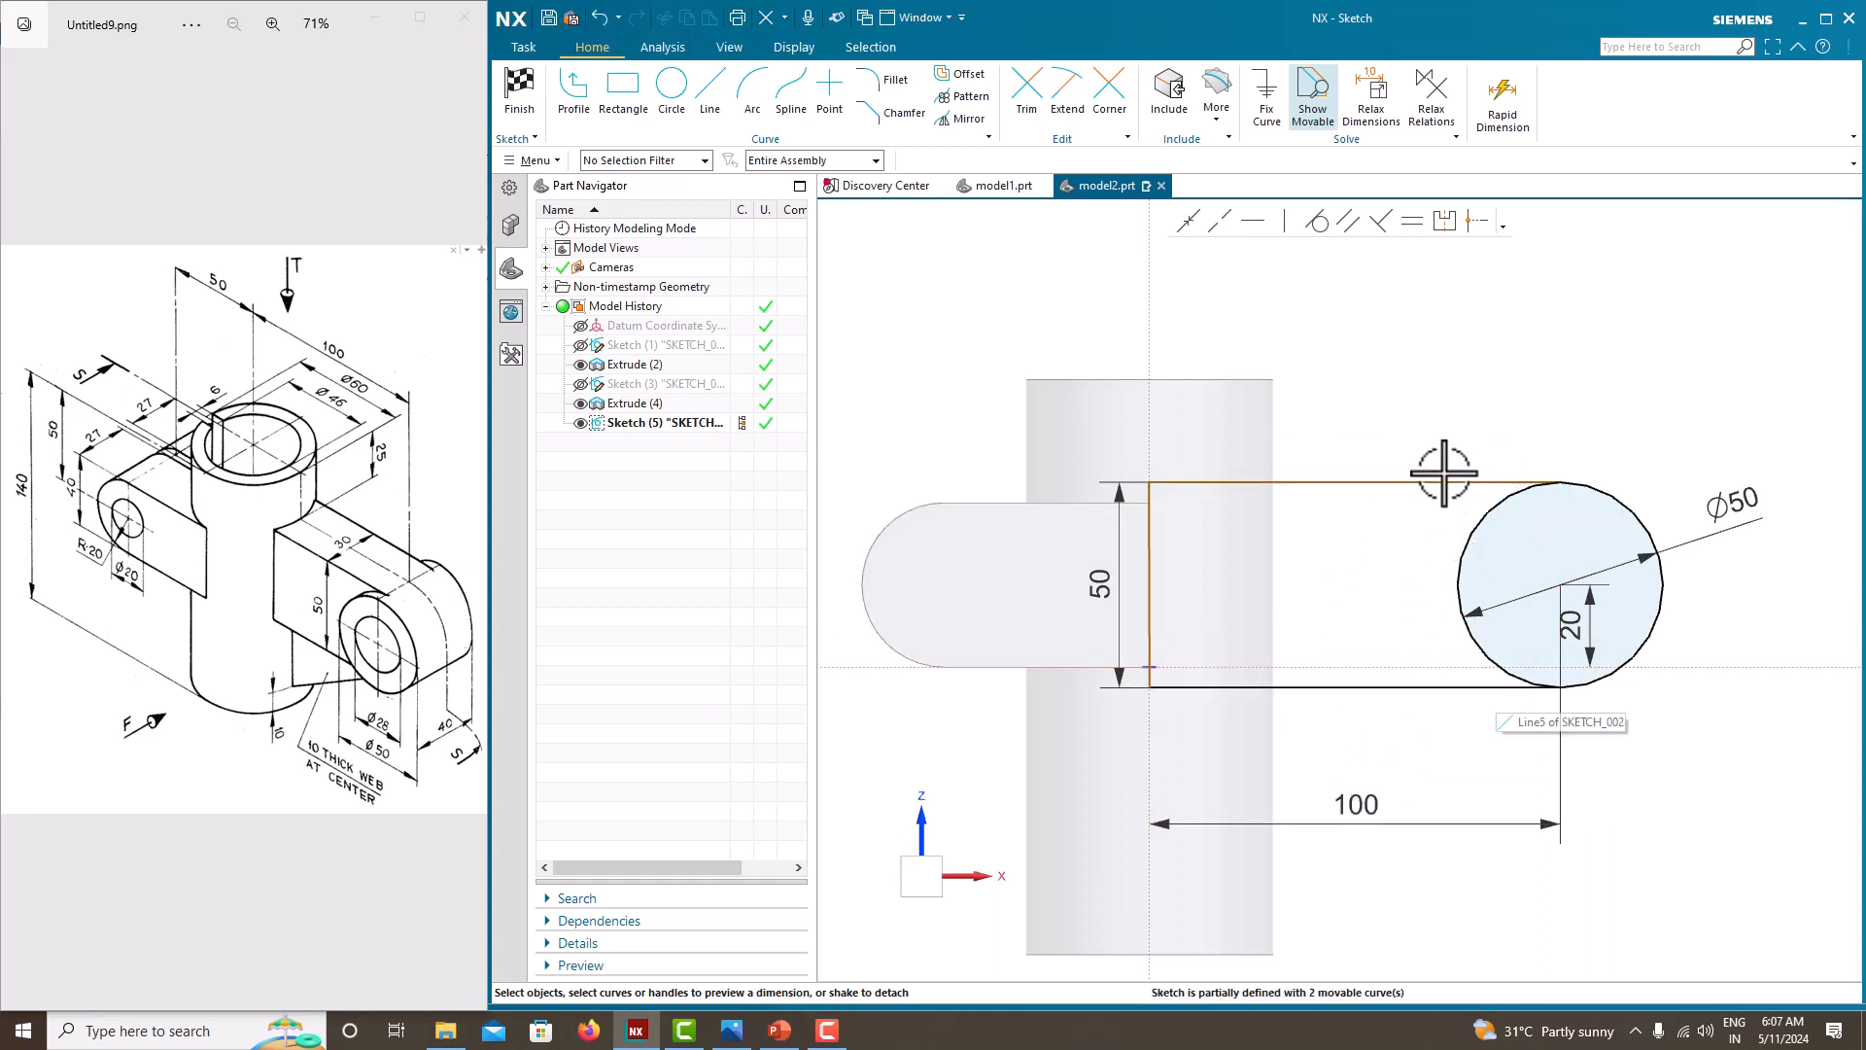
pyautogui.click(1160, 551)
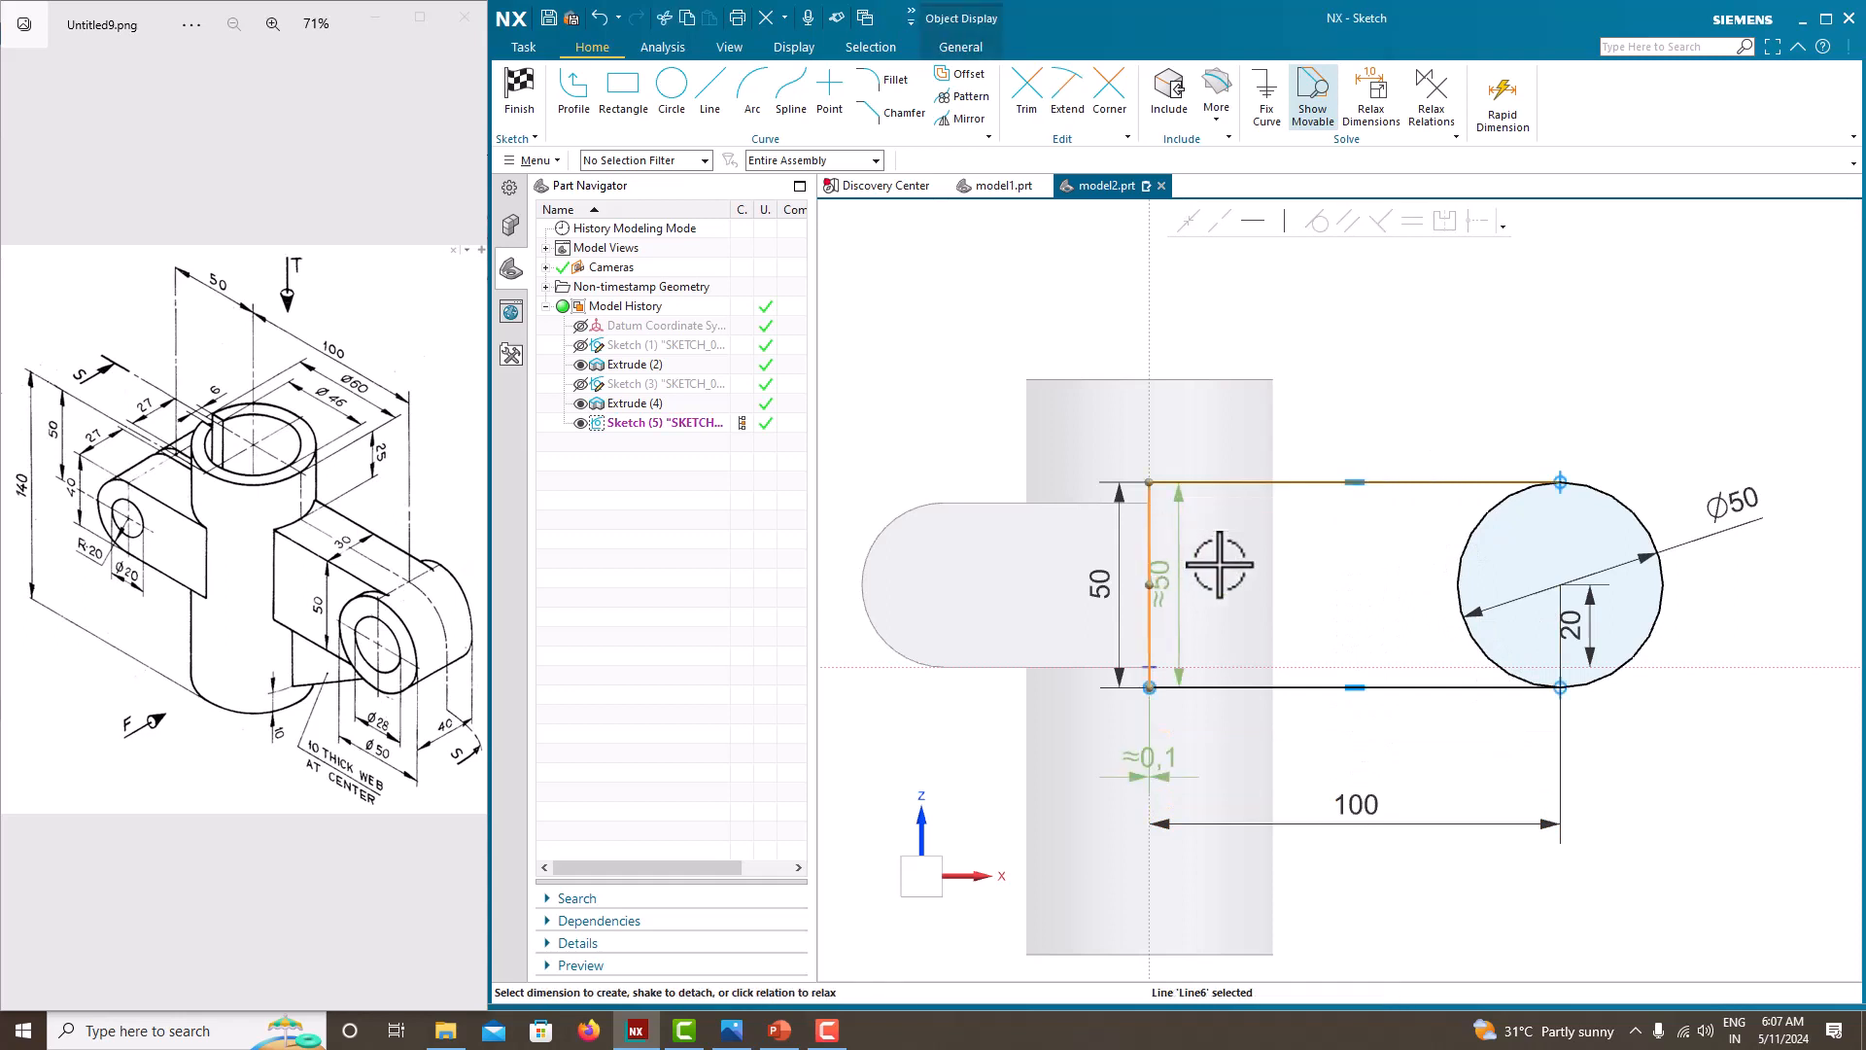
pyautogui.press('Escape')
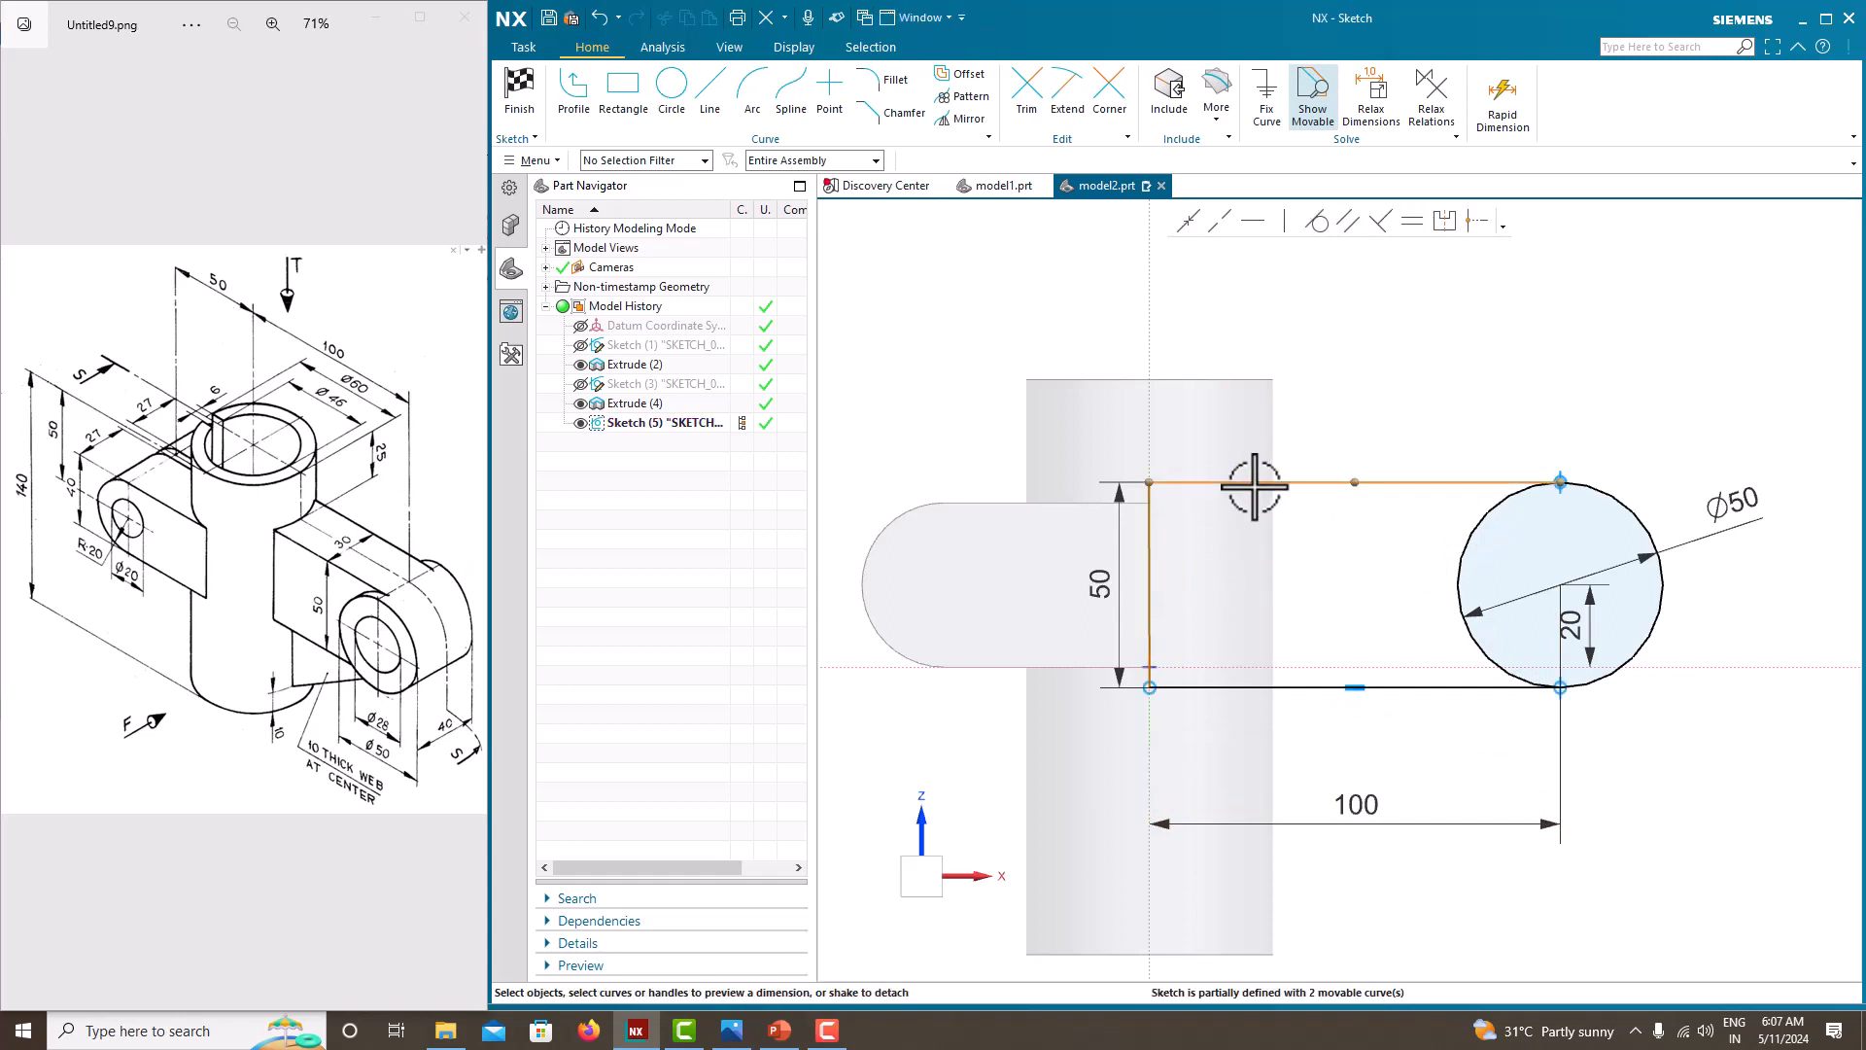
# Dimension the top profile line's length again above the profile, keeping its current value.
pyautogui.click(1254, 483)
pyautogui.moveTo(1375, 547); pyautogui.dragTo(1377, 335)
pyautogui.scroll(10, 1155, 493)
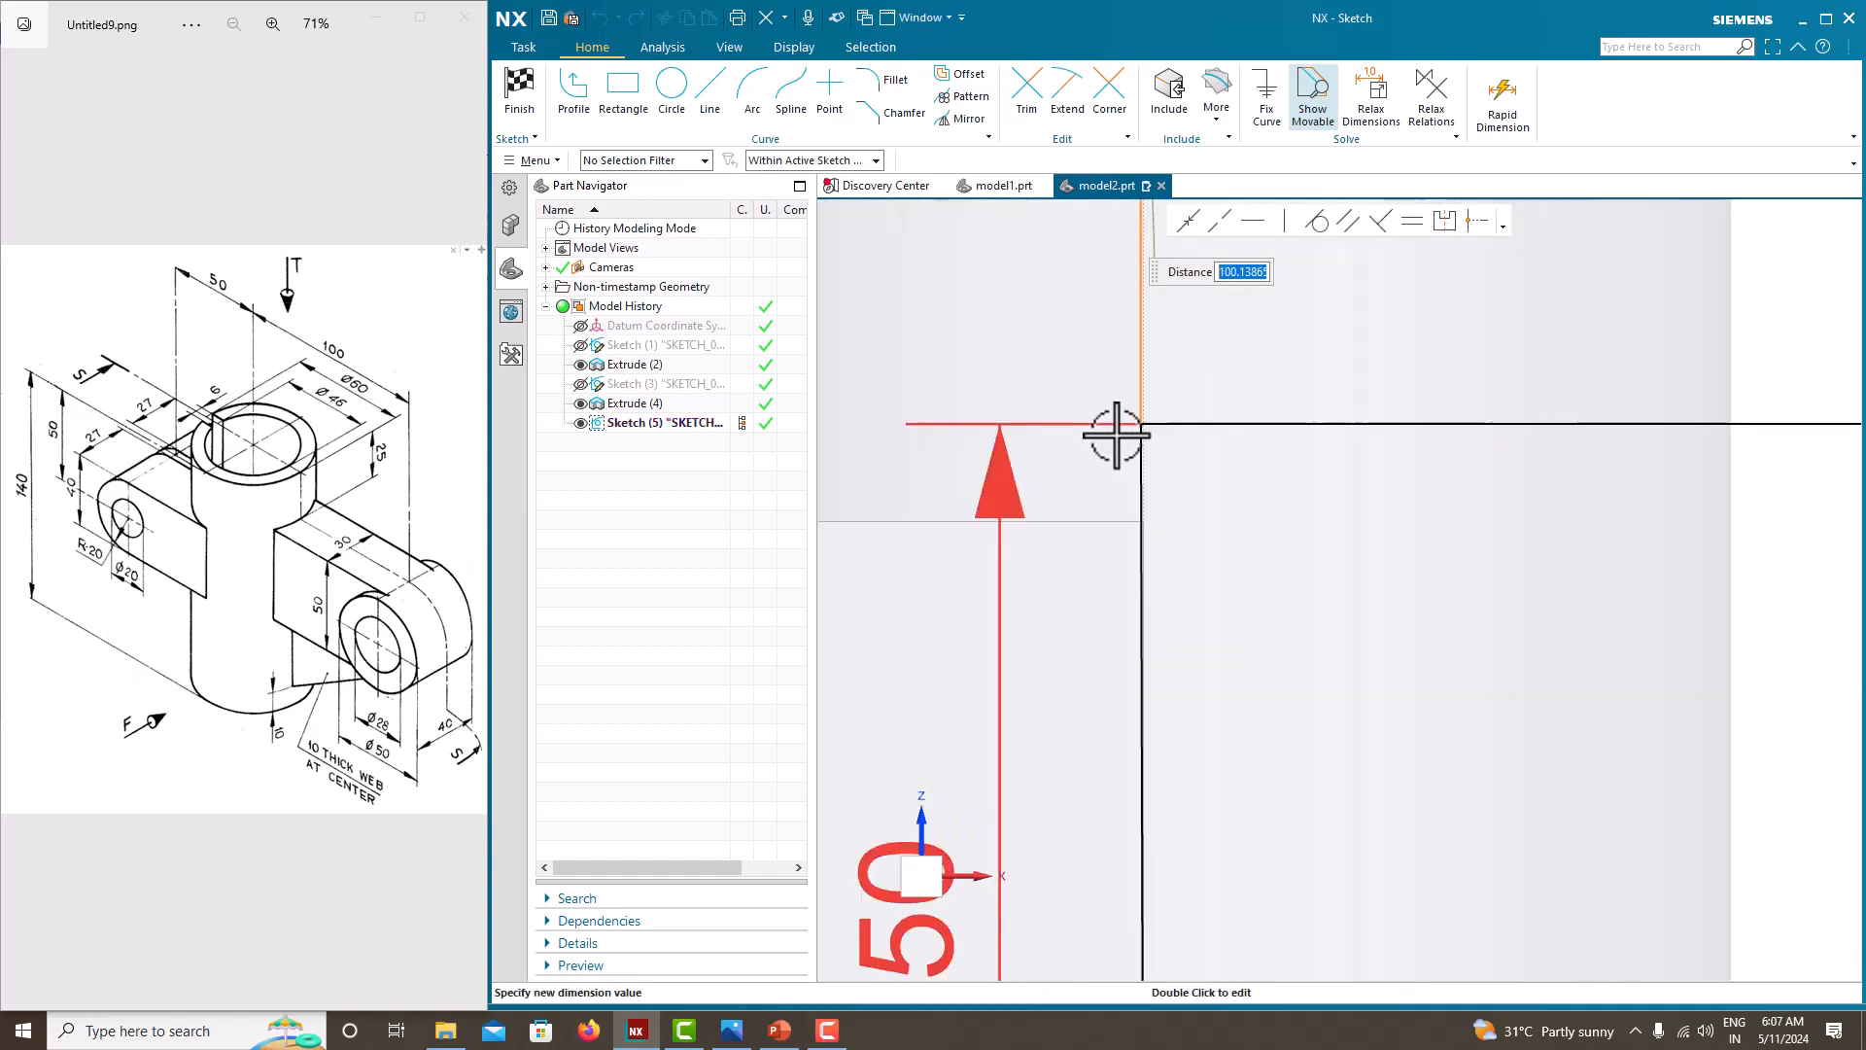
pyautogui.scroll(-5, 1123, 431)
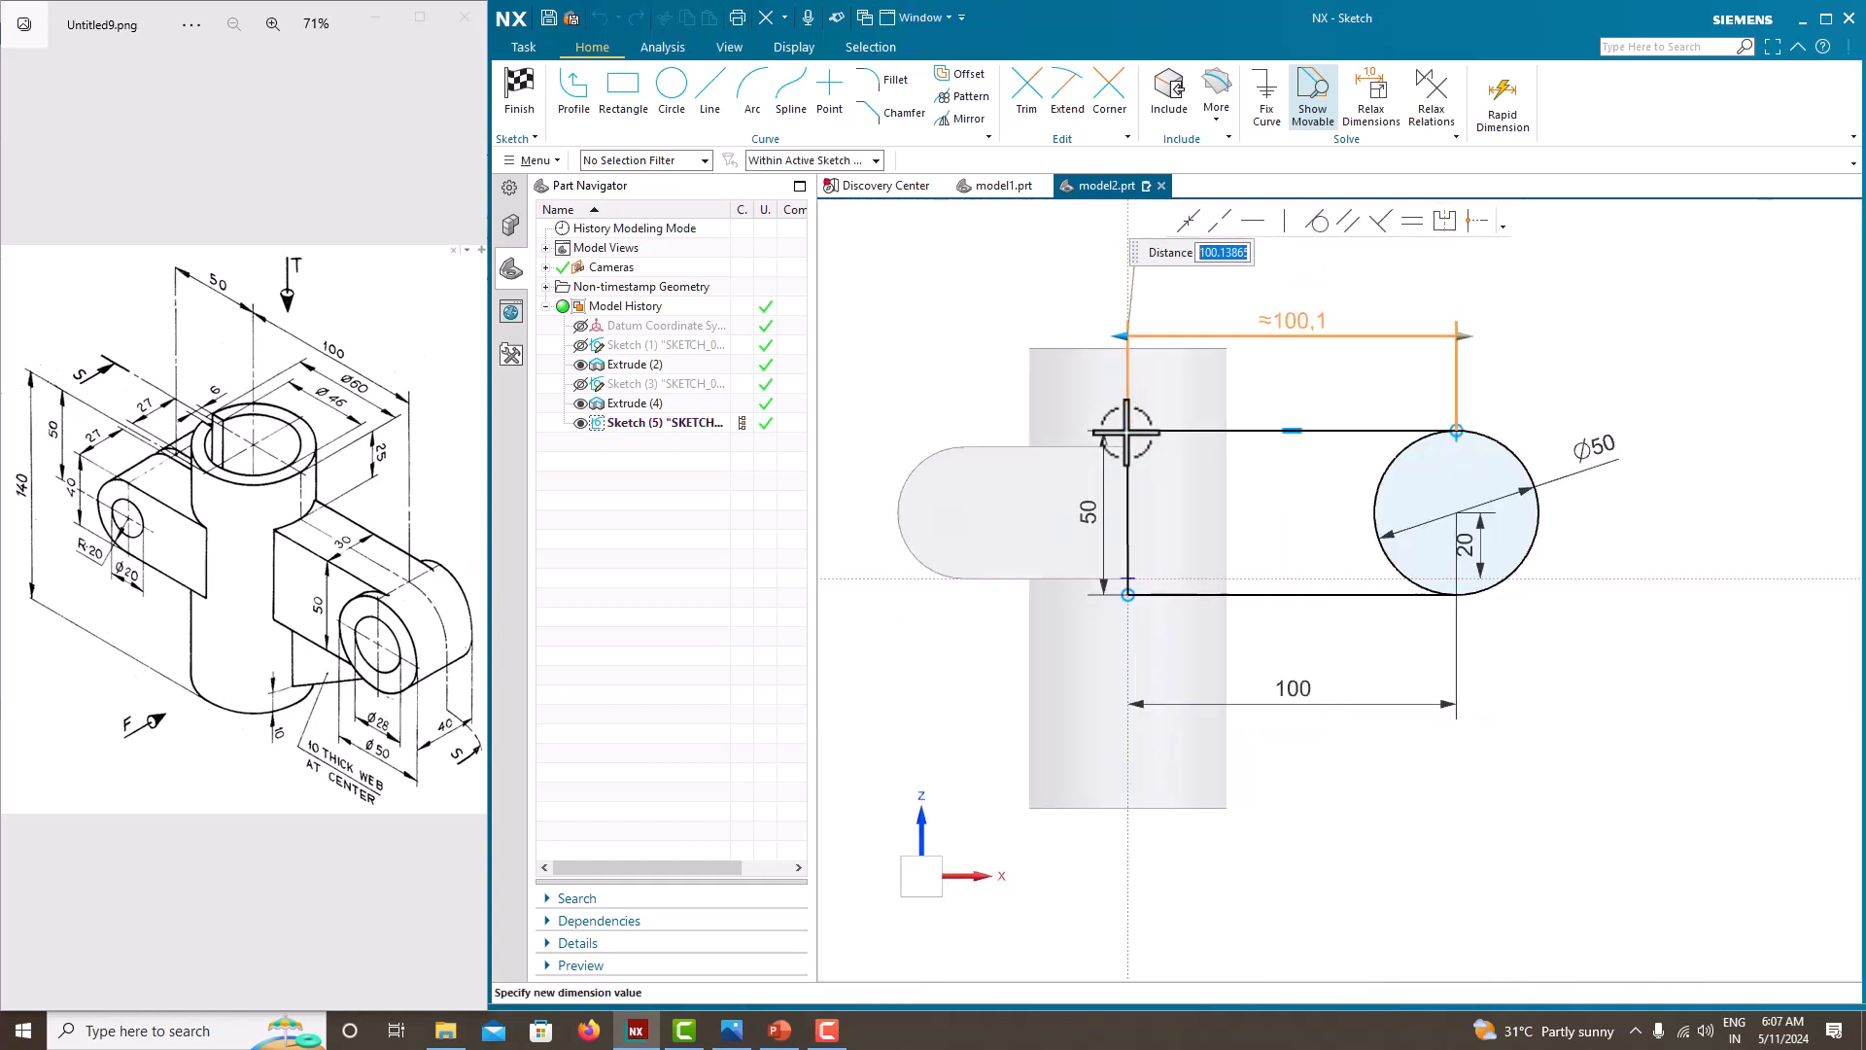
pyautogui.scroll(6, 1125, 447)
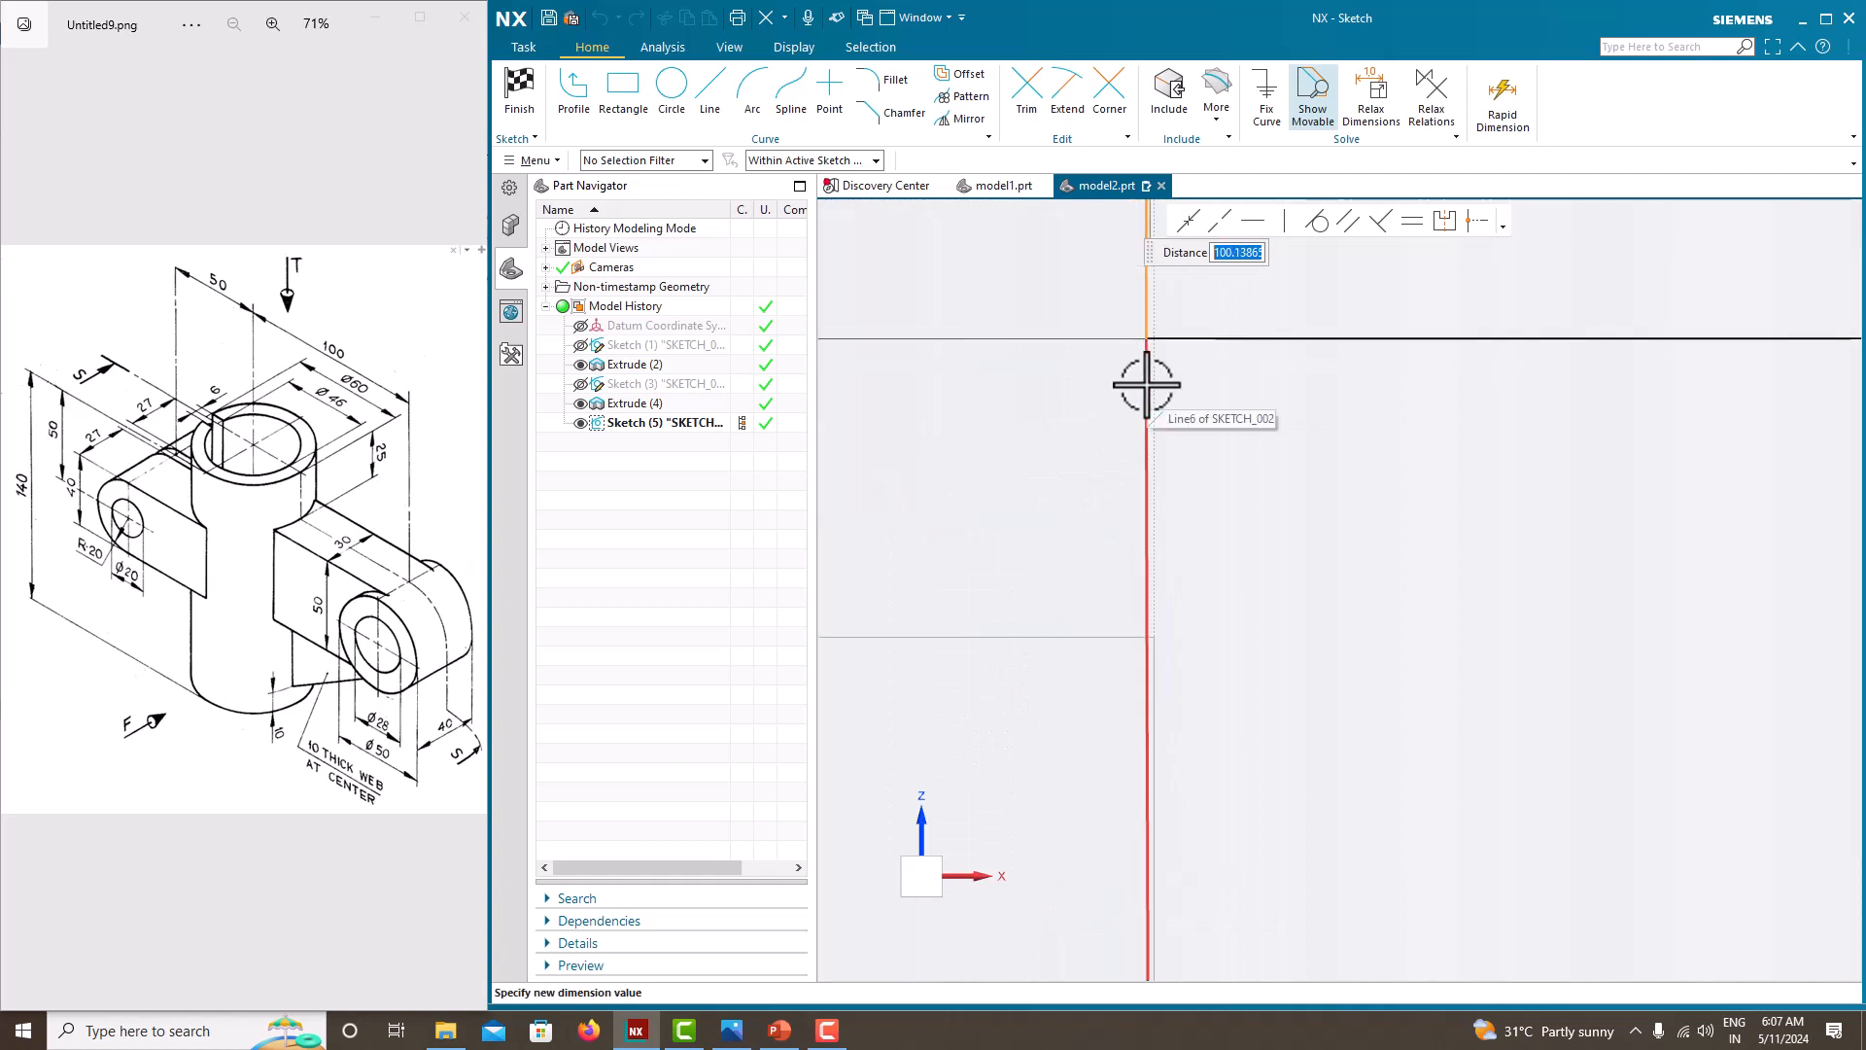
pyautogui.click(1146, 385)
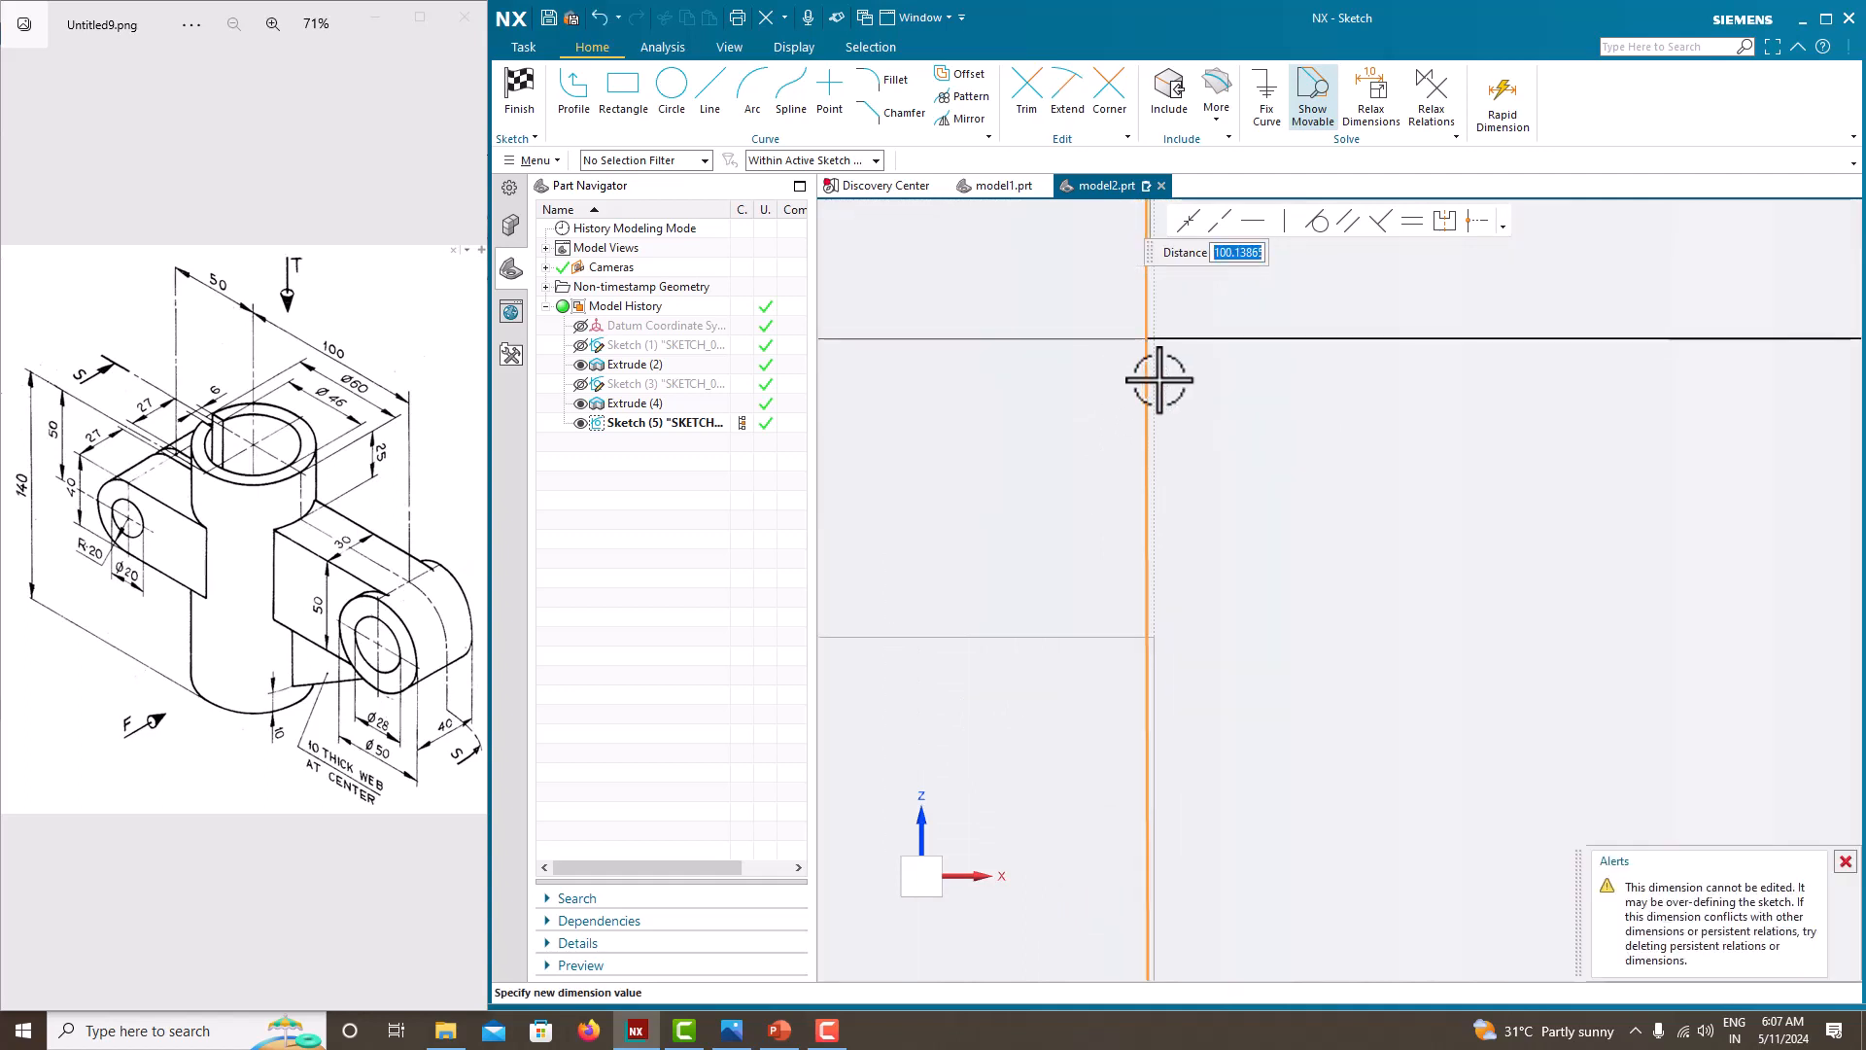
pyautogui.press('Escape')
pyautogui.click(1180, 223)
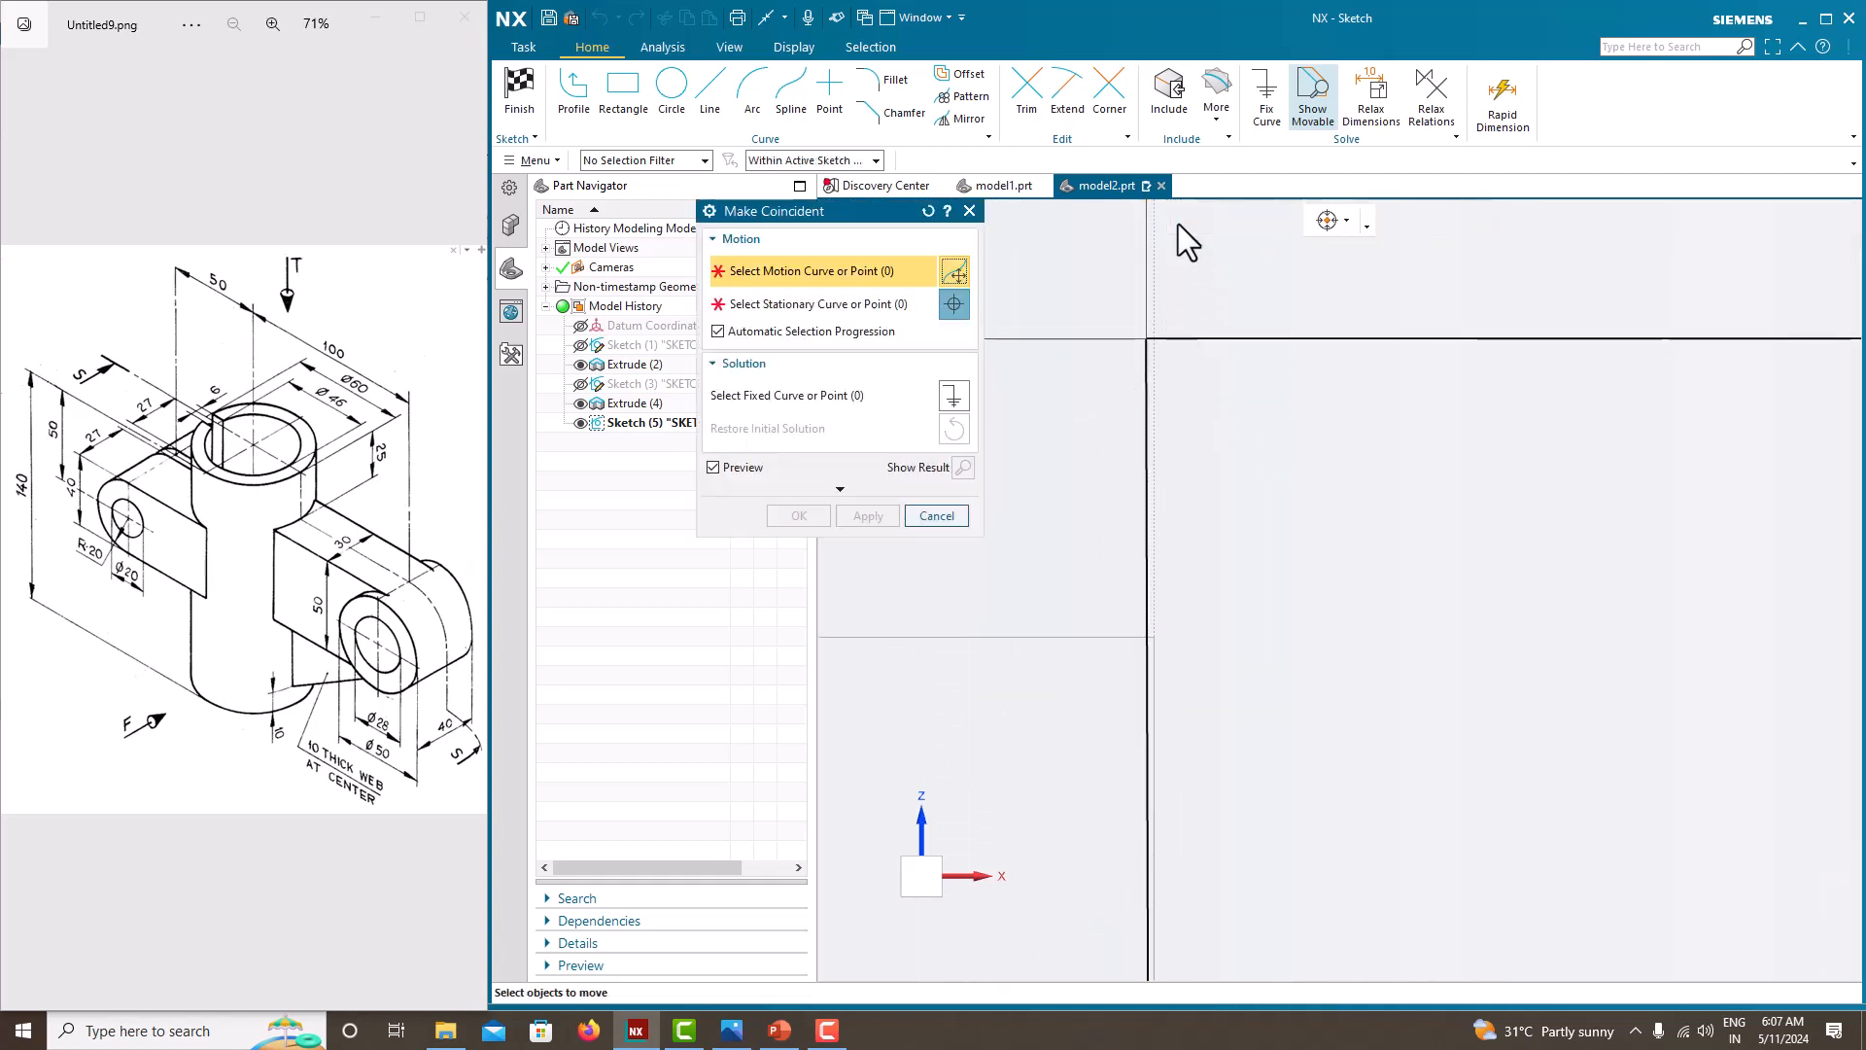
pyautogui.click(1155, 384)
pyautogui.click(948, 515)
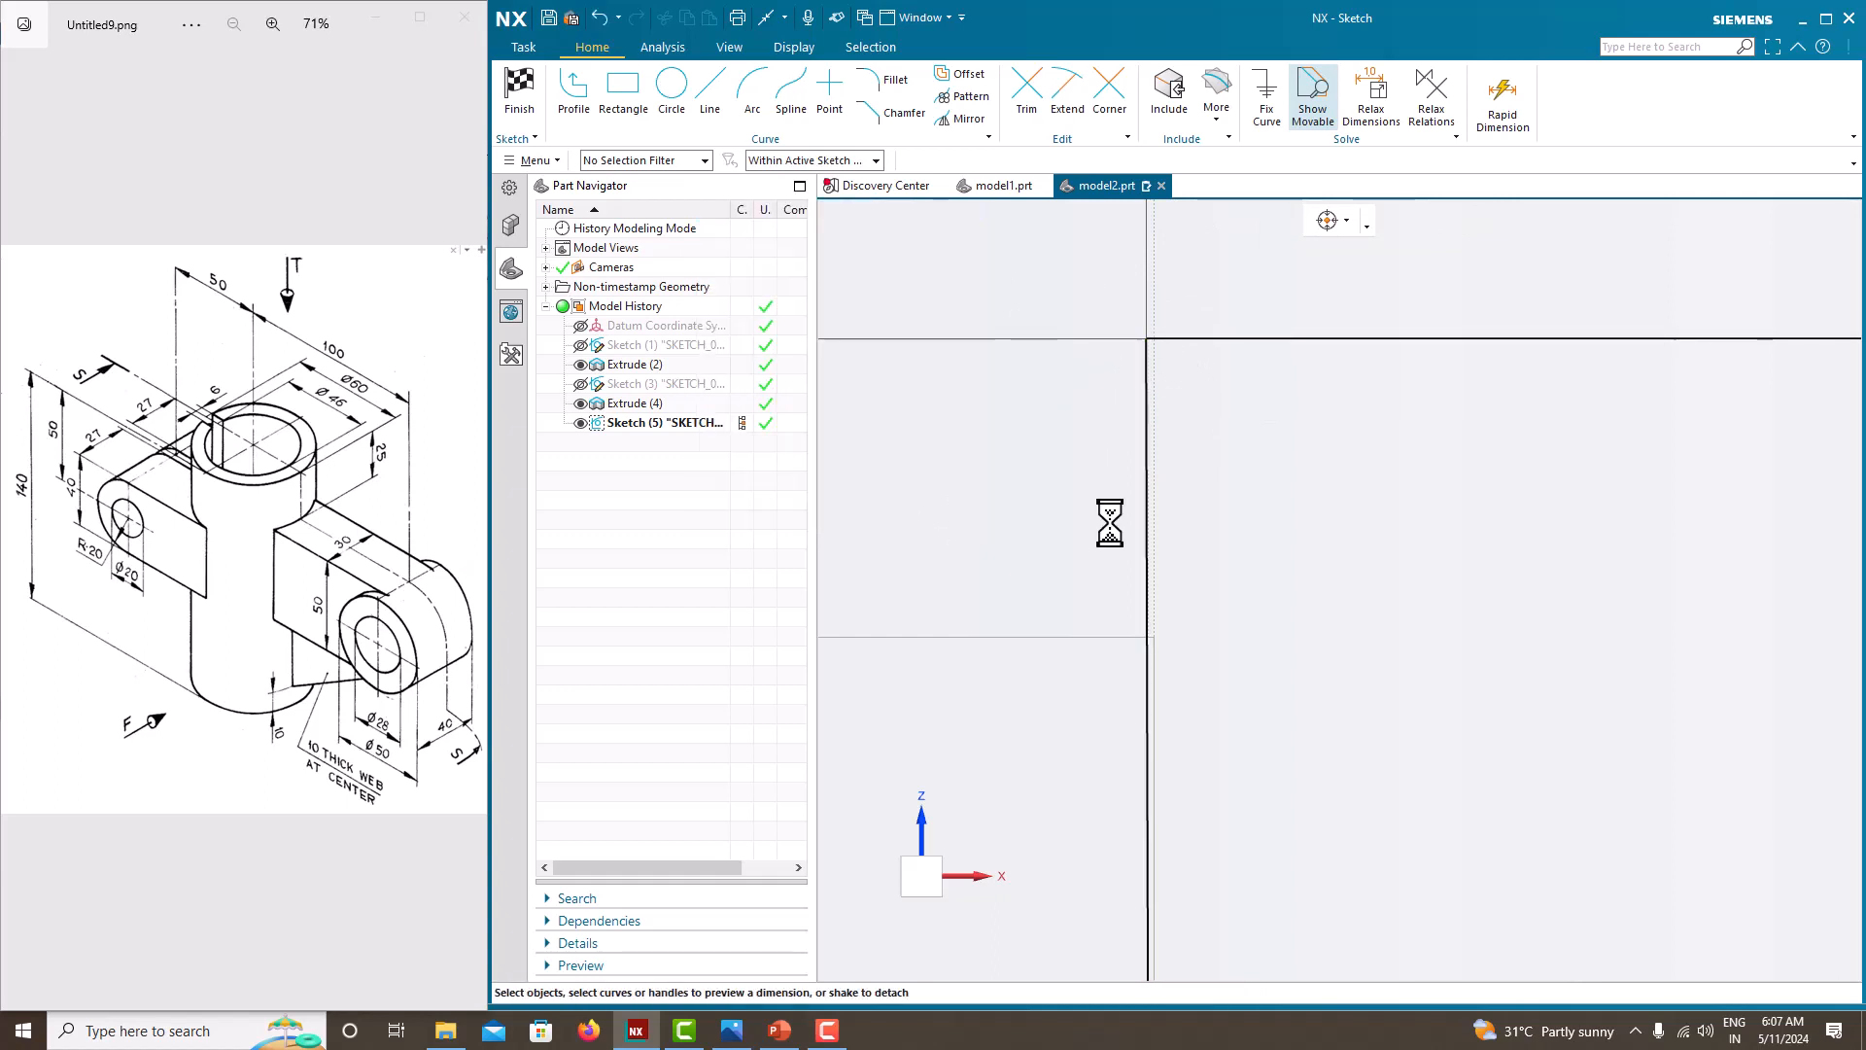
# Make the 50 mm profile line inside the cylinder exactly vertical and check its corner with the top line.
pyautogui.click(1143, 477)
pyautogui.scroll(-4, 1143, 476)
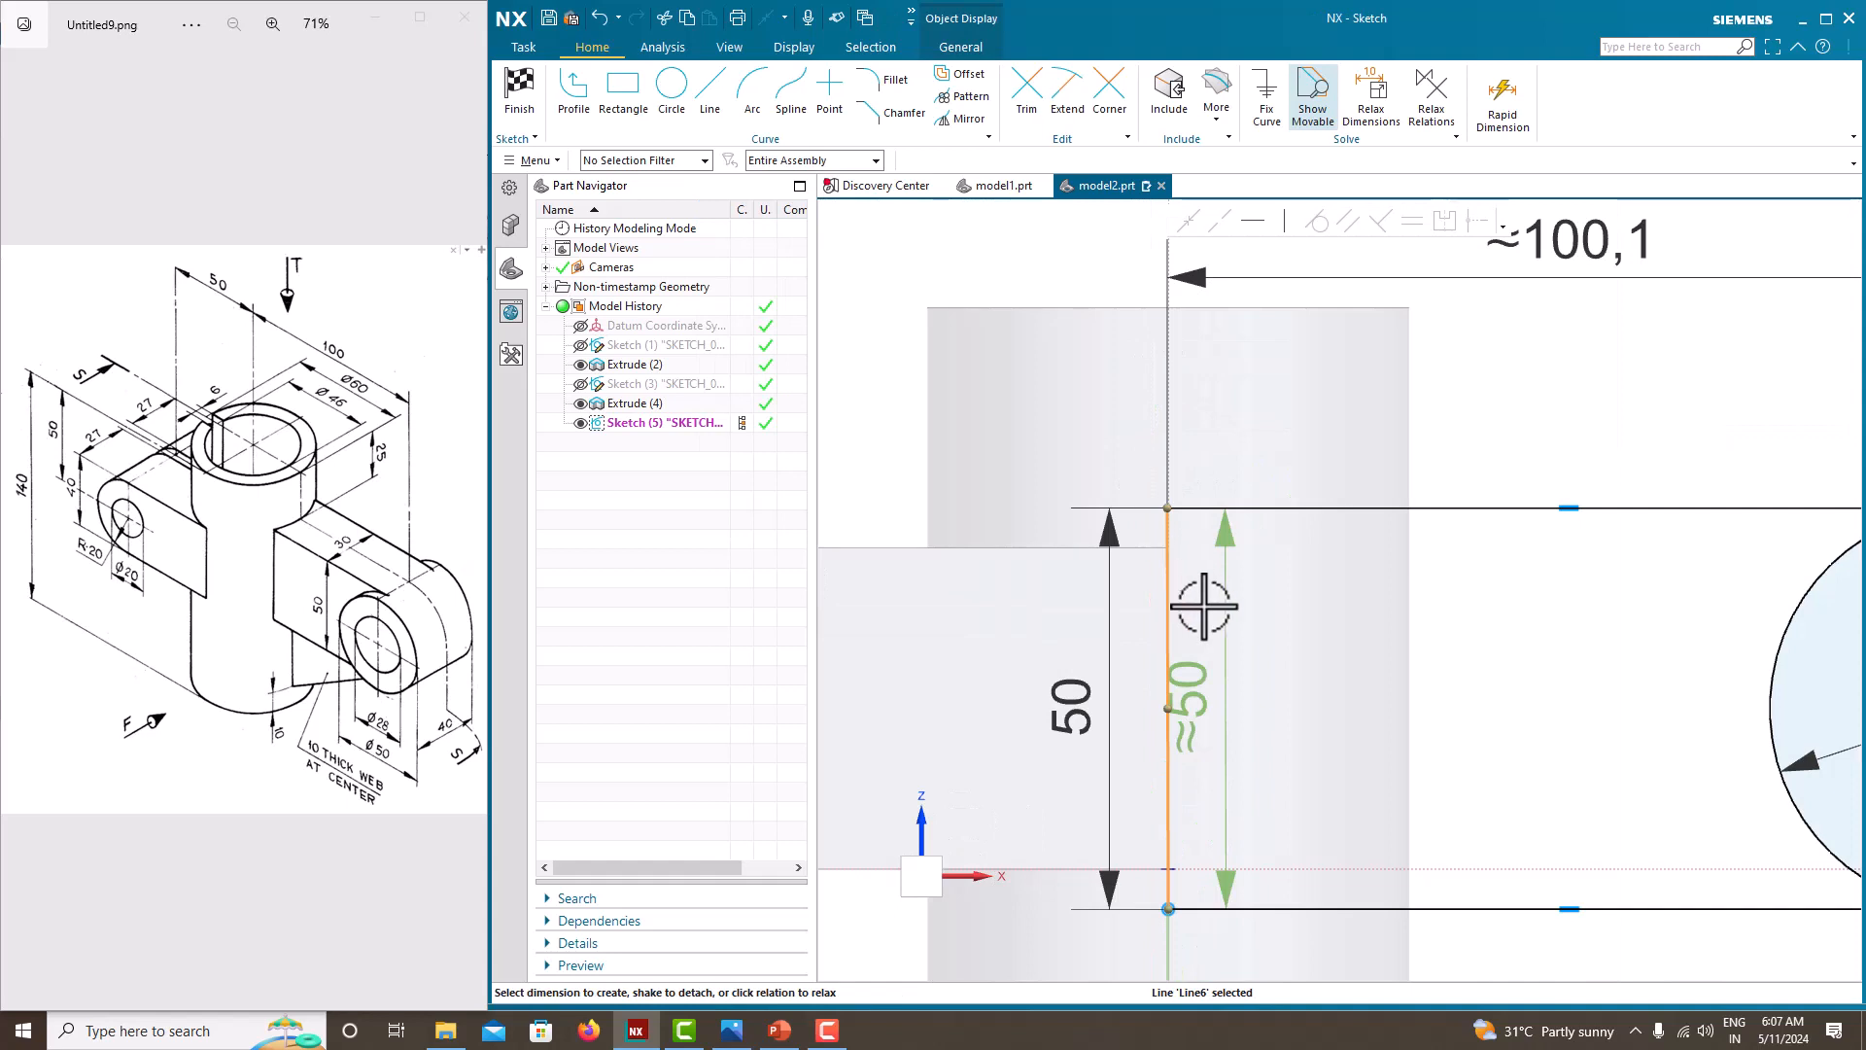
pyautogui.click(1283, 228)
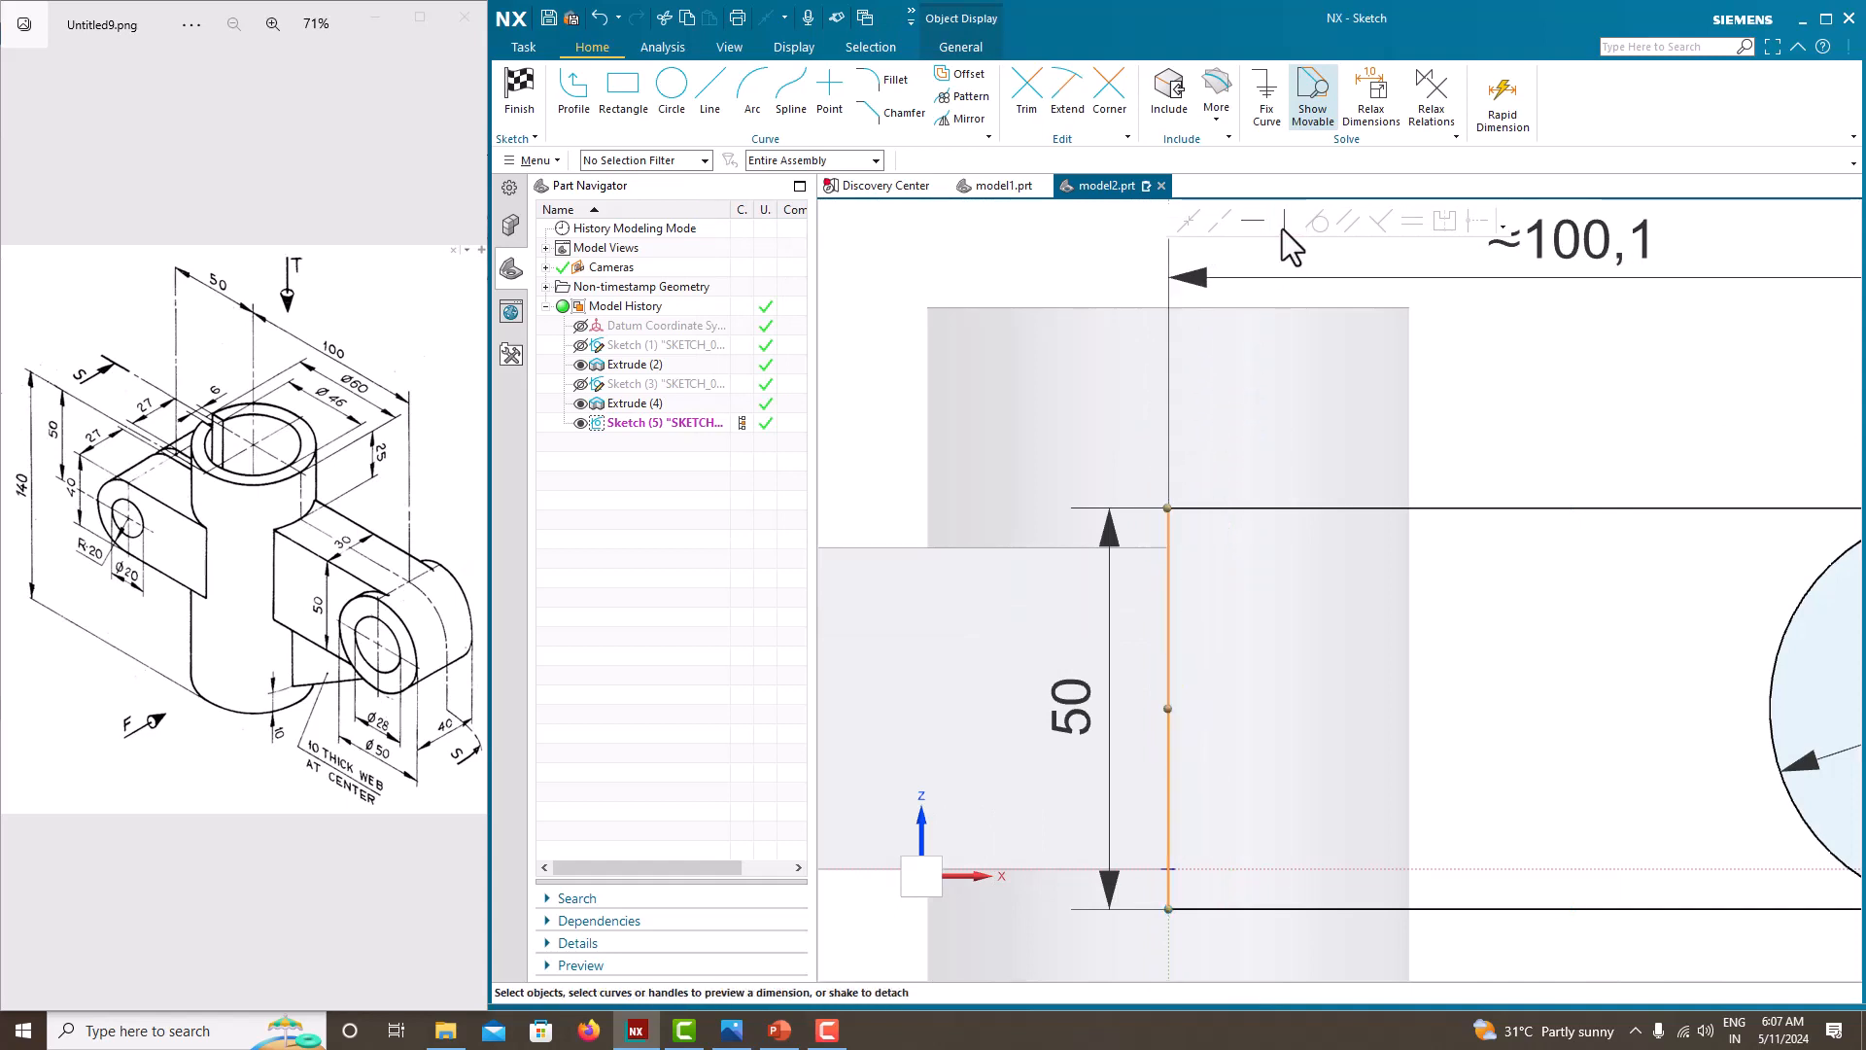
pyautogui.scroll(-3, 1187, 520)
pyautogui.scroll(8, 1171, 521)
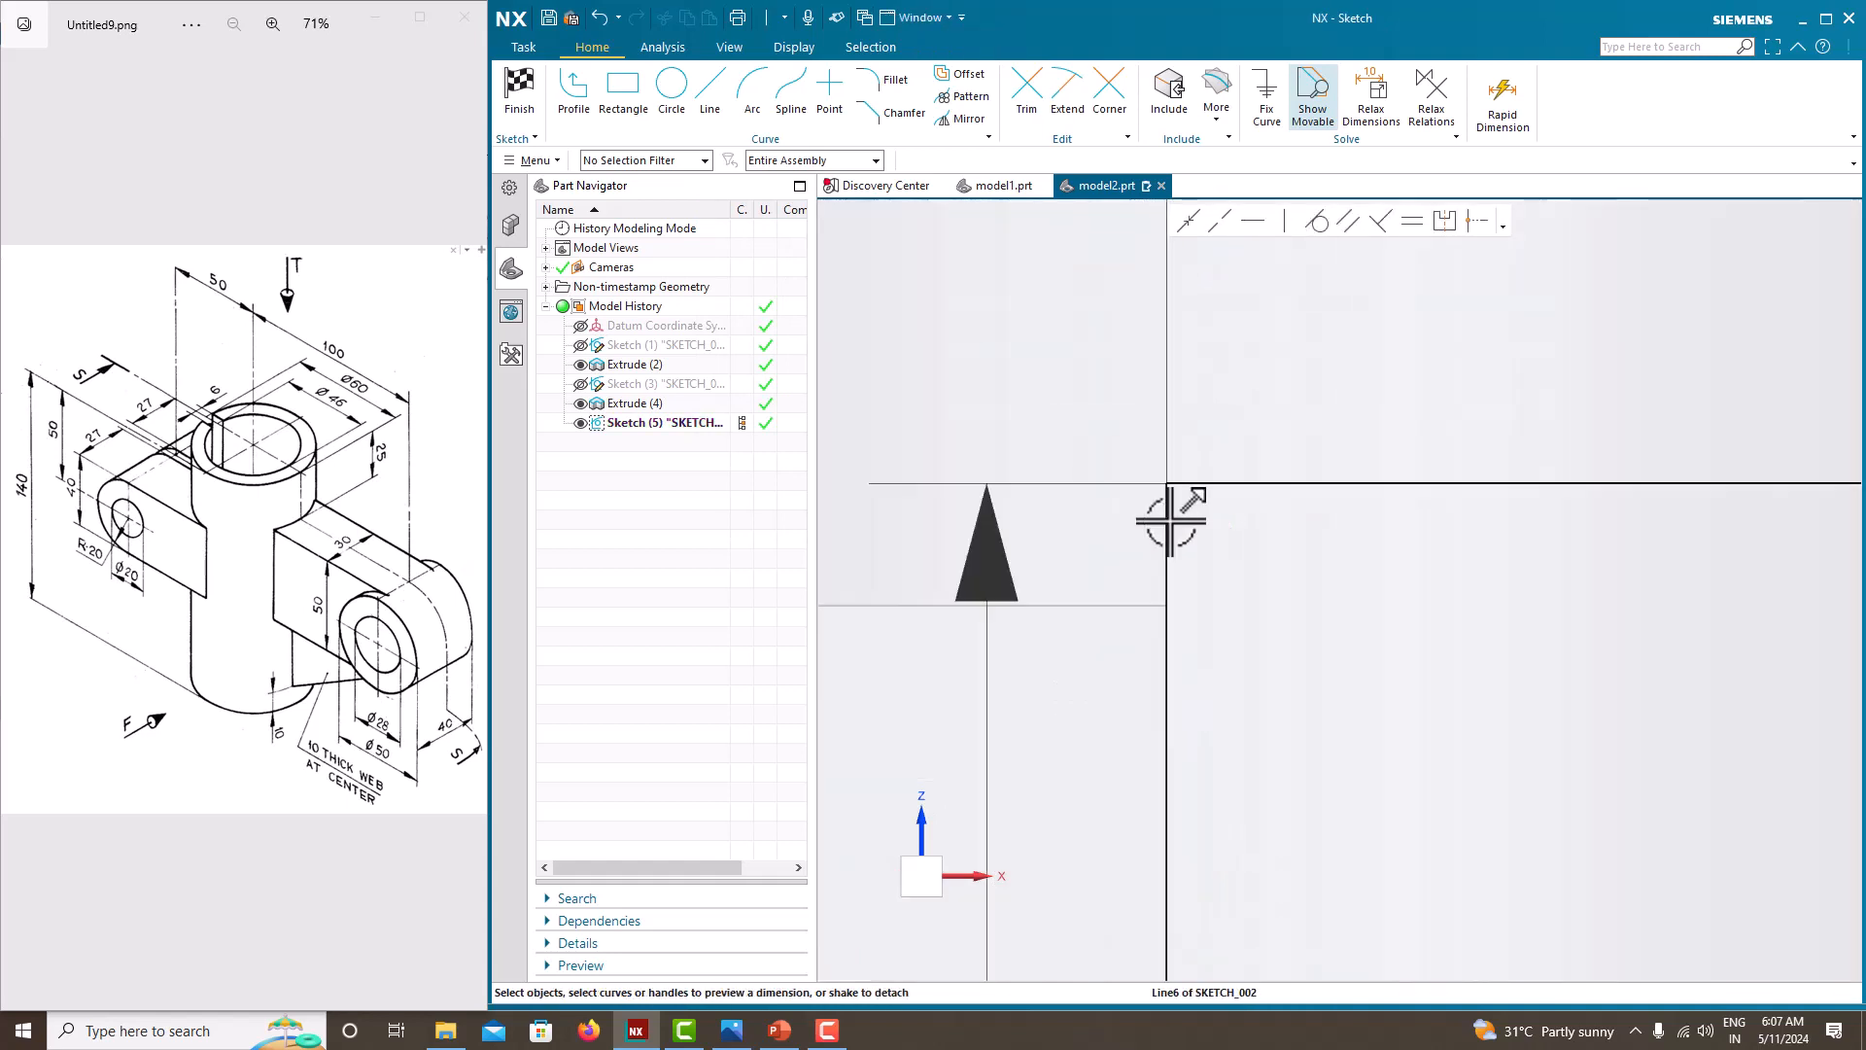
pyautogui.scroll(-8, 1171, 521)
pyautogui.scroll(-3, 1086, 481)
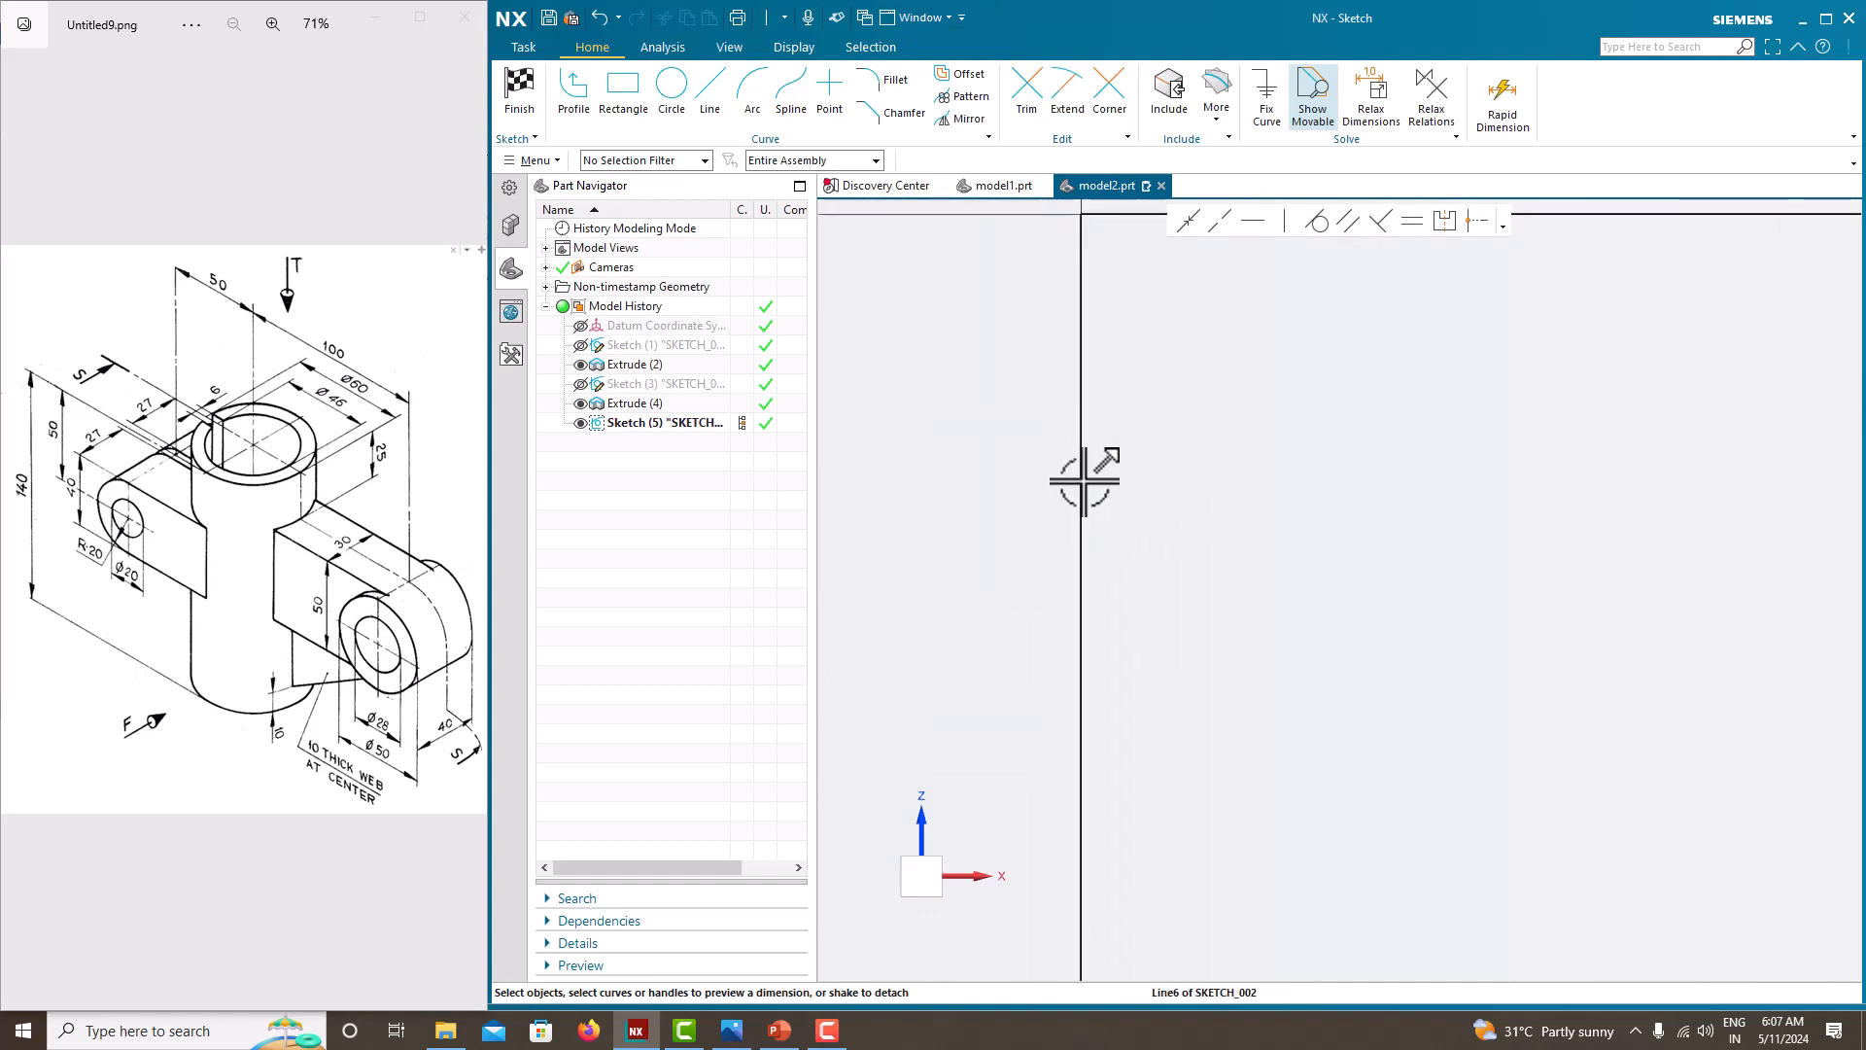
pyautogui.scroll(5, 1077, 474)
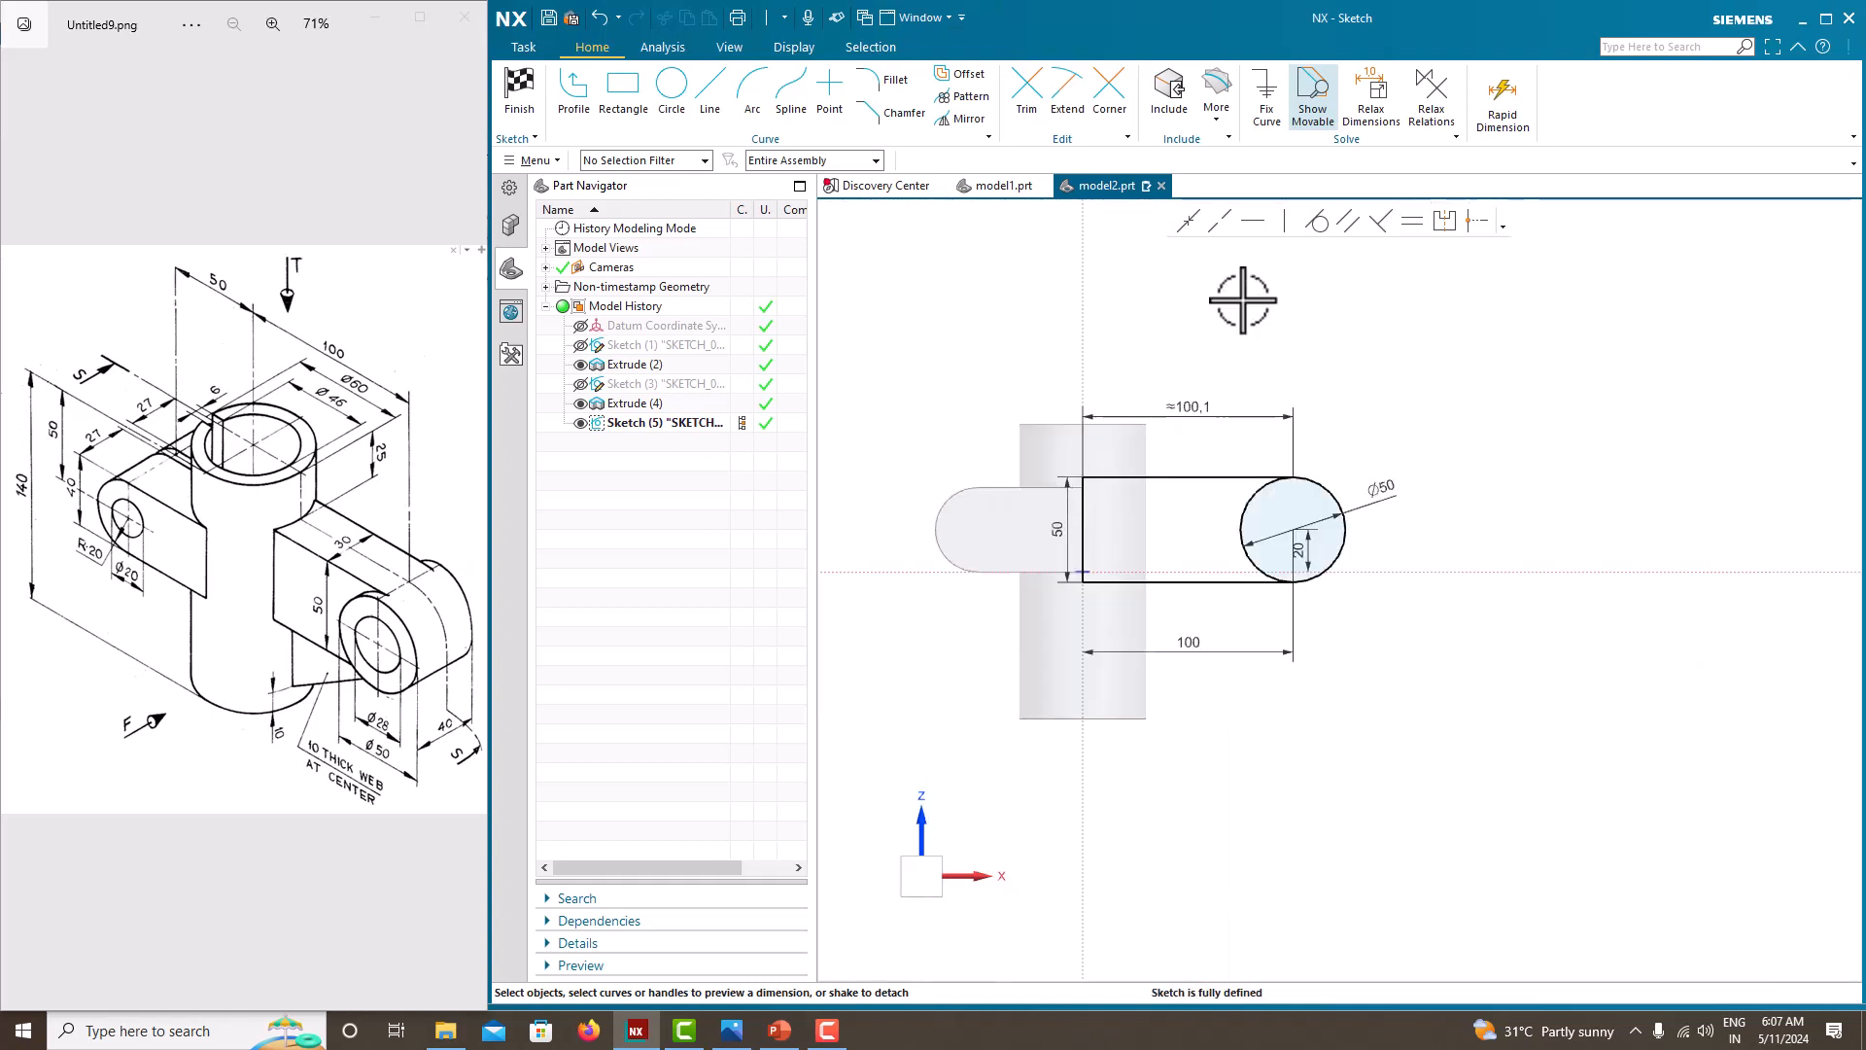
# Delete the top line's length dimension and trim away the inner arc of the 50 mm circle, keeping the rounded outer end.
pyautogui.click(1184, 399)
pyautogui.press('Delete')
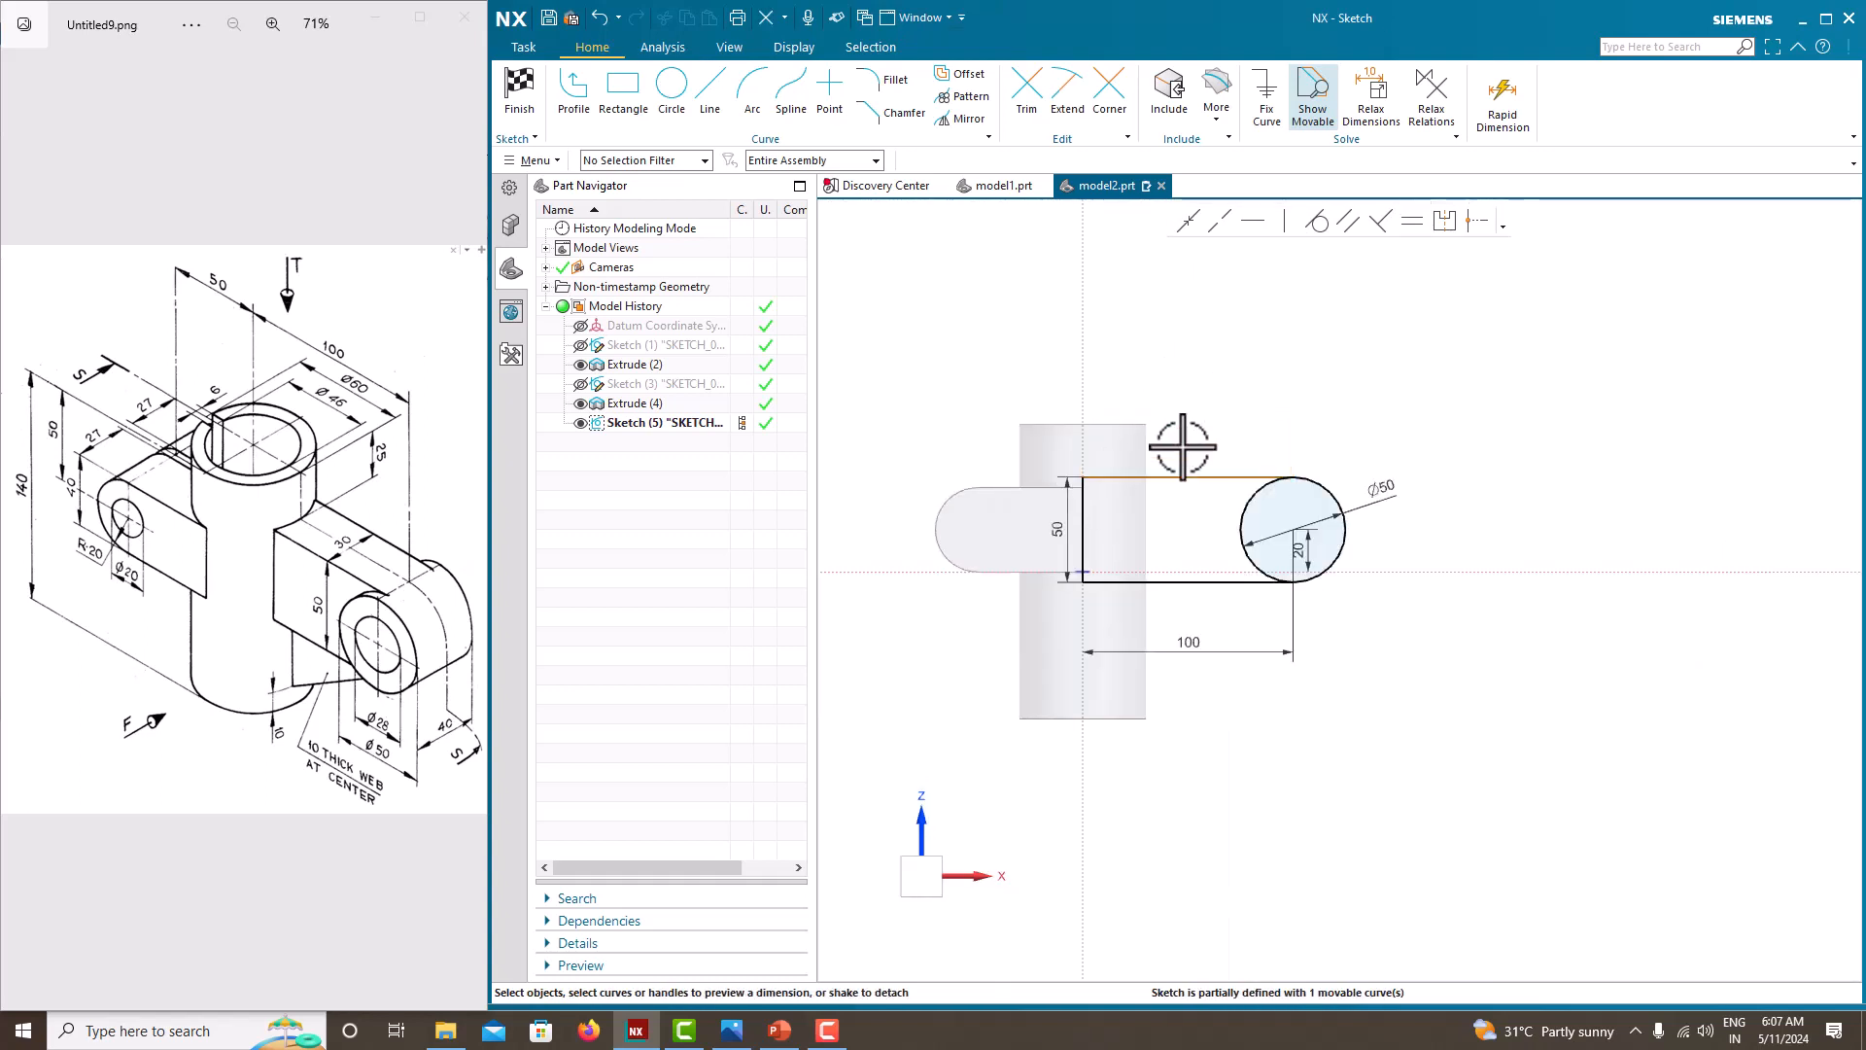
pyautogui.scroll(-4, 1154, 481)
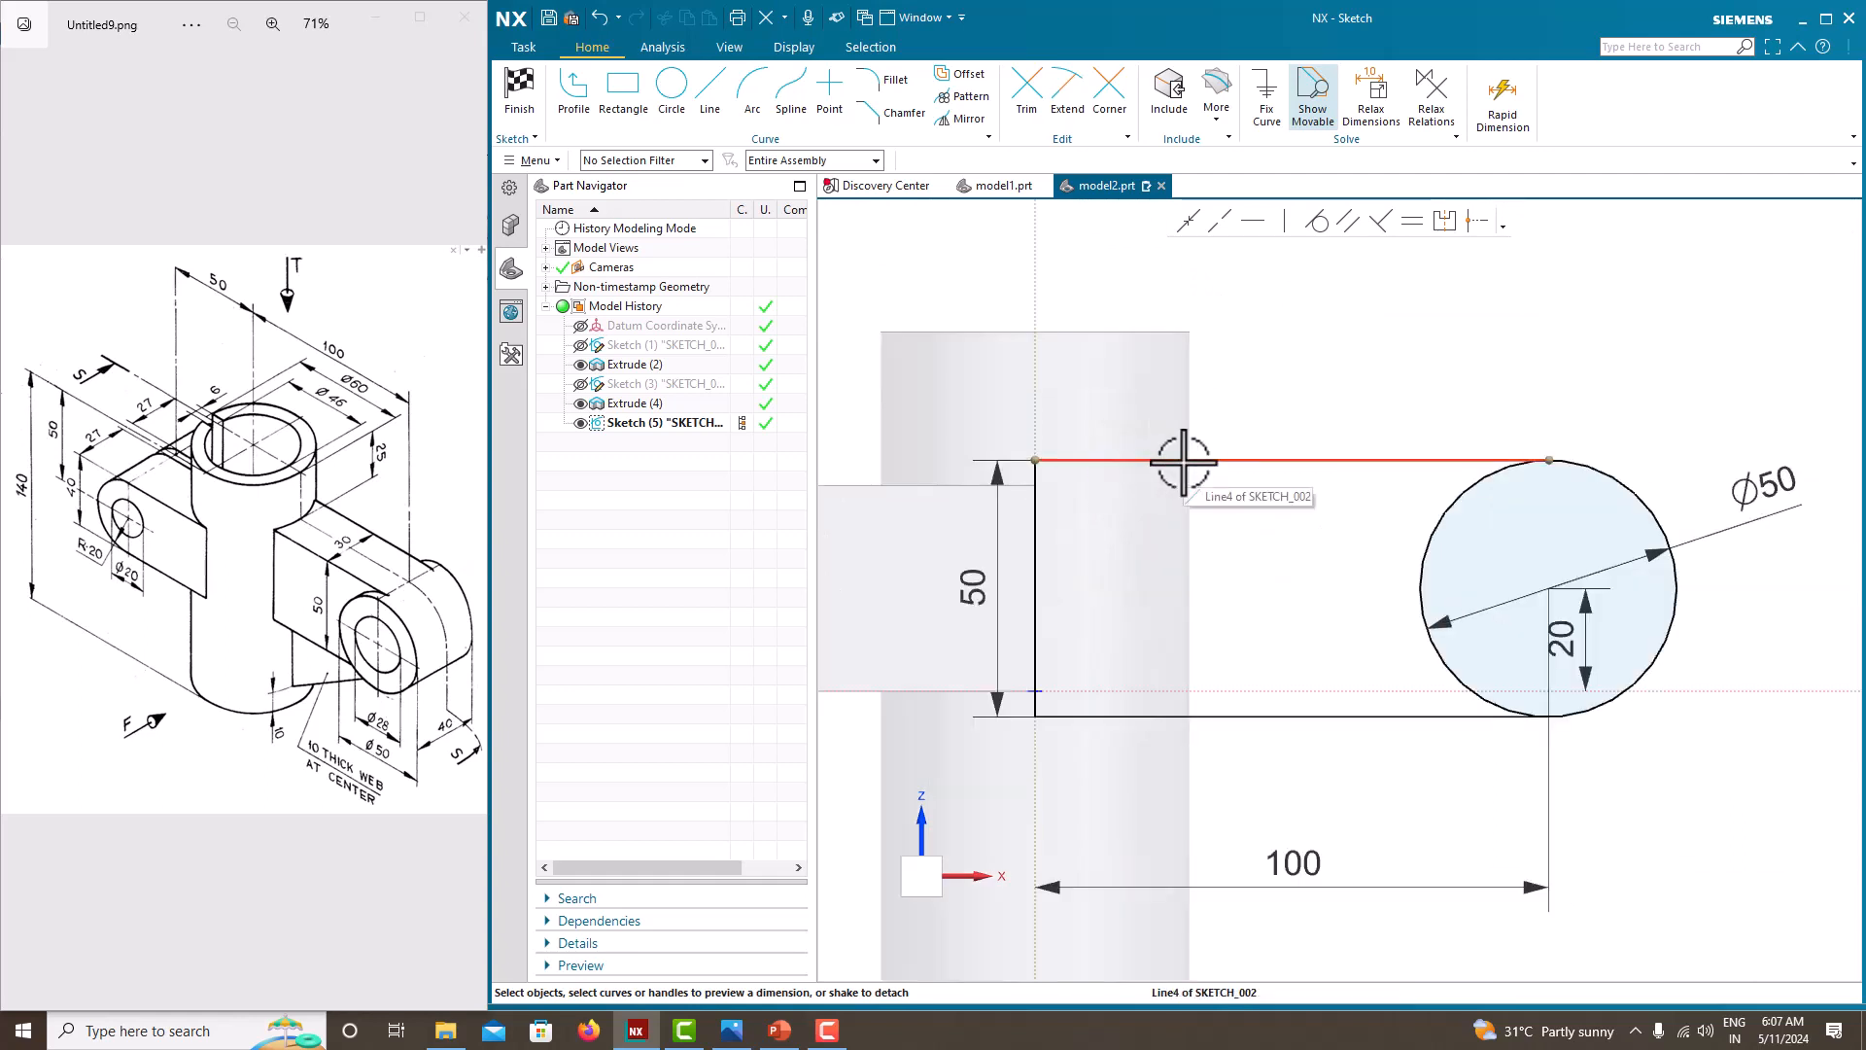
pyautogui.click(1027, 88)
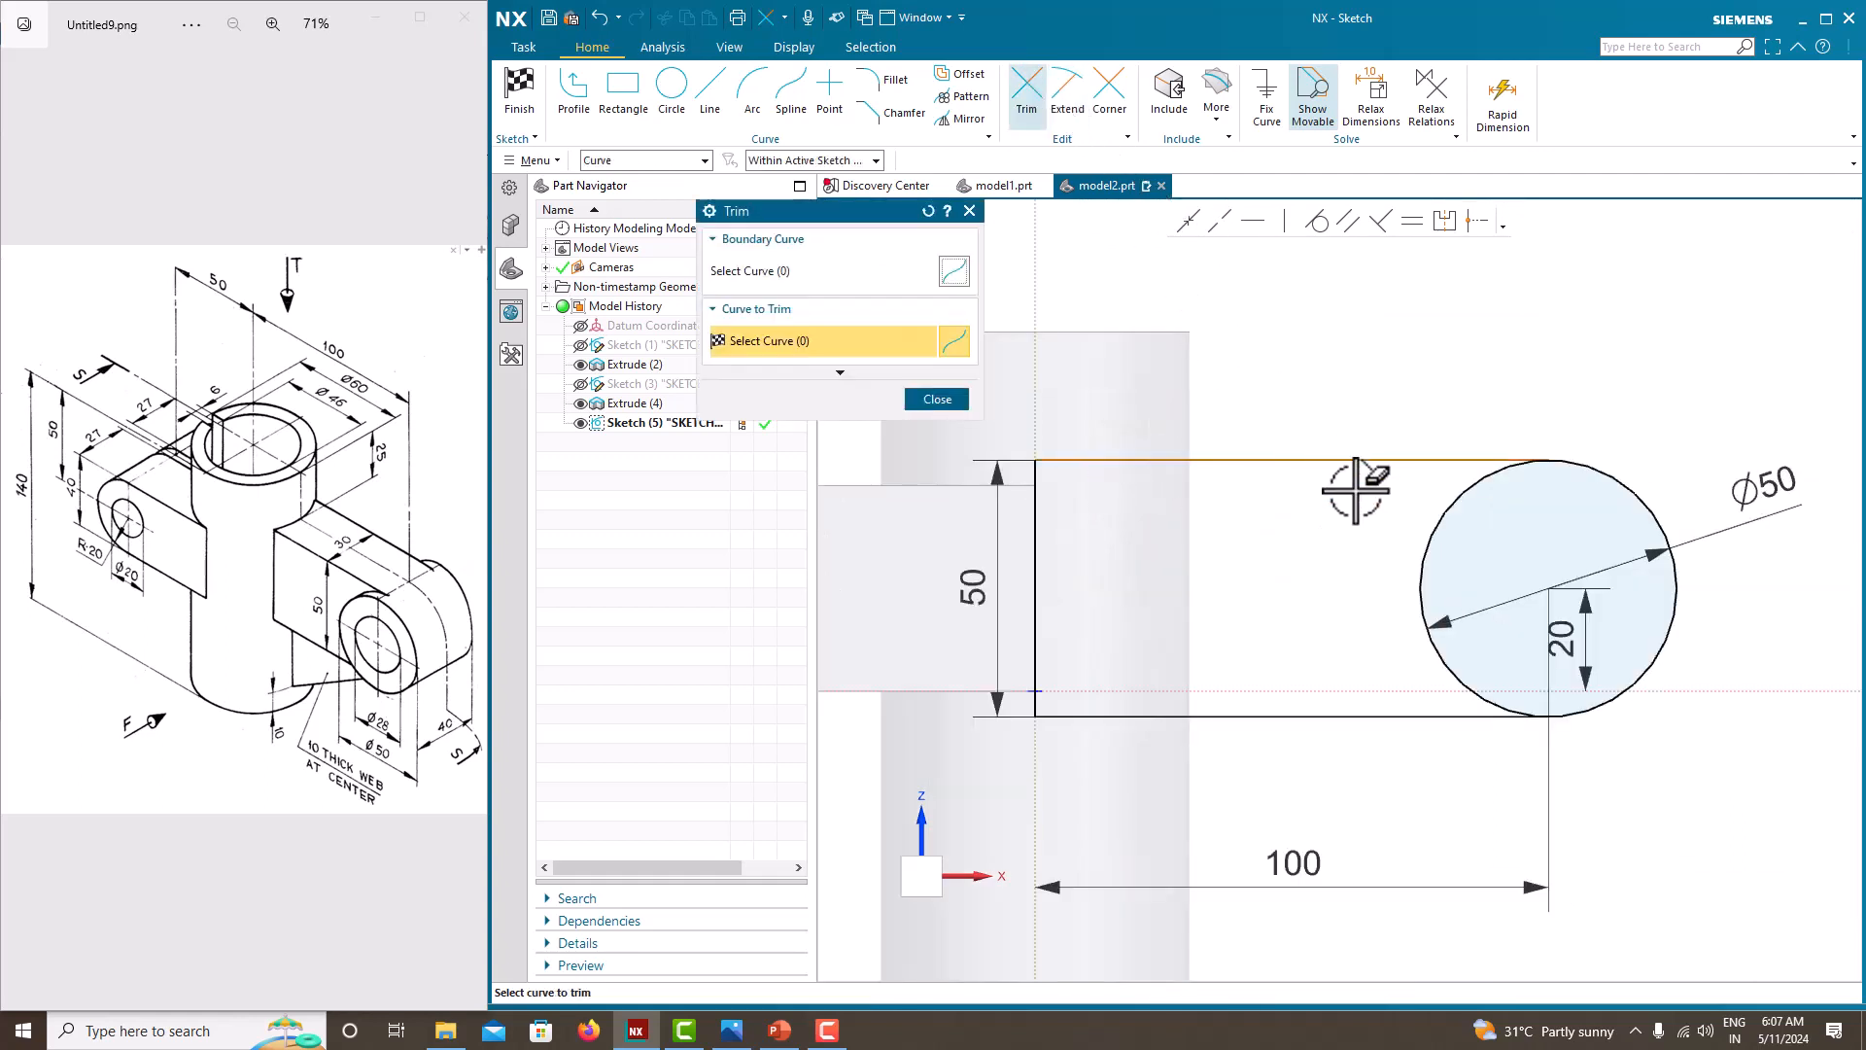
pyautogui.click(1433, 531)
pyautogui.press('Escape')
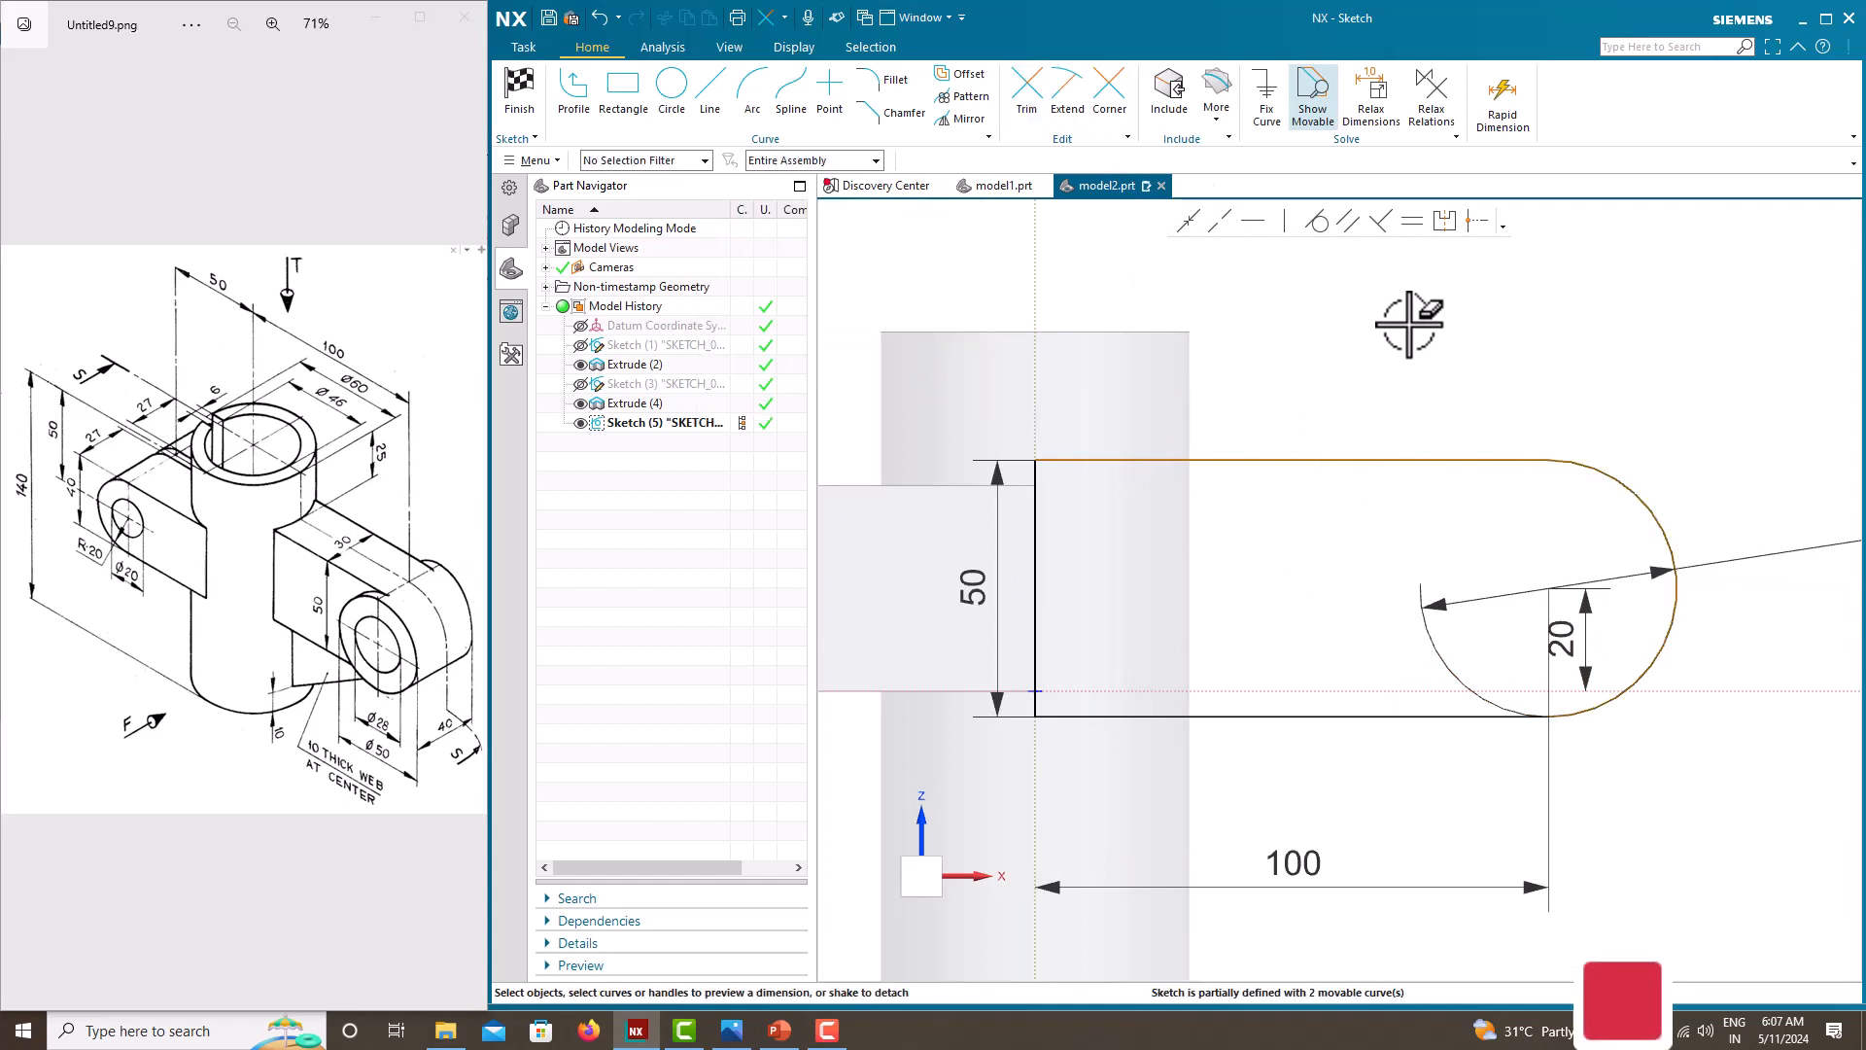
# Dimension the top profile line's horizontal length above it, keeping its current value, and finish the sketch.
pyautogui.click(1662, 525)
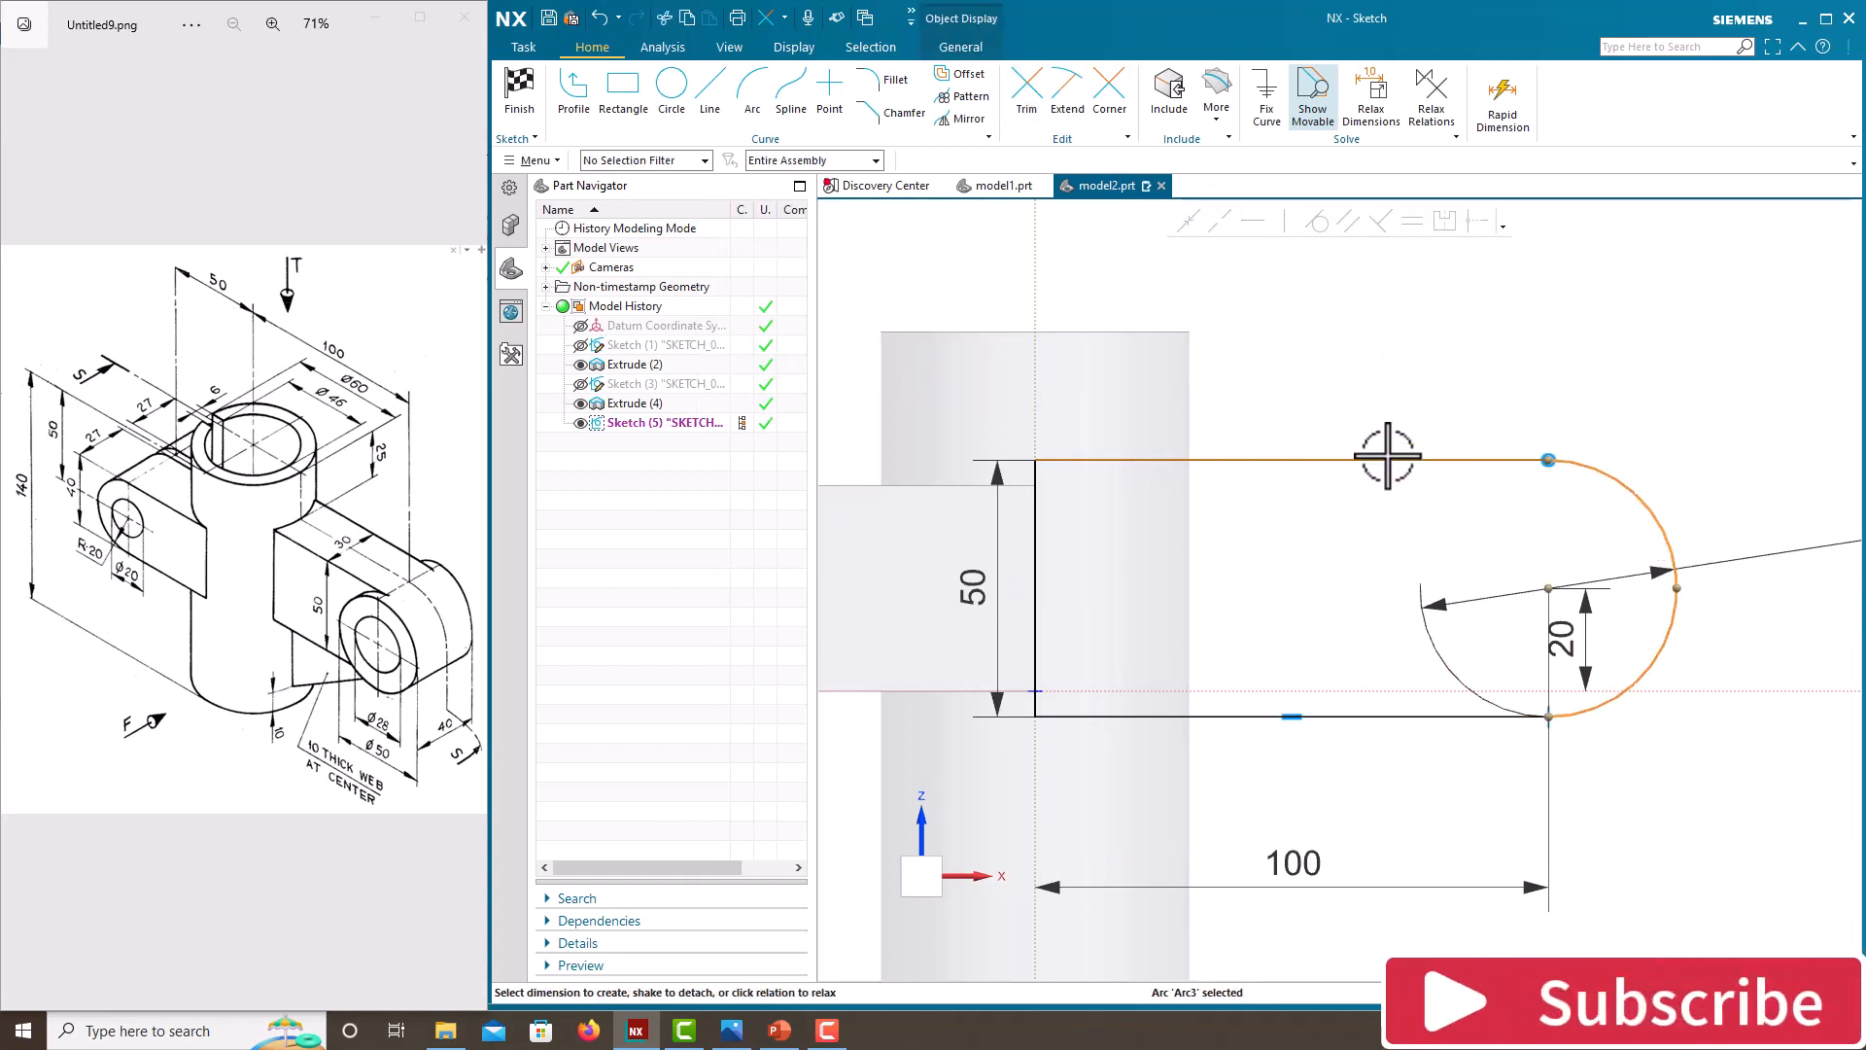
pyautogui.click(1389, 459)
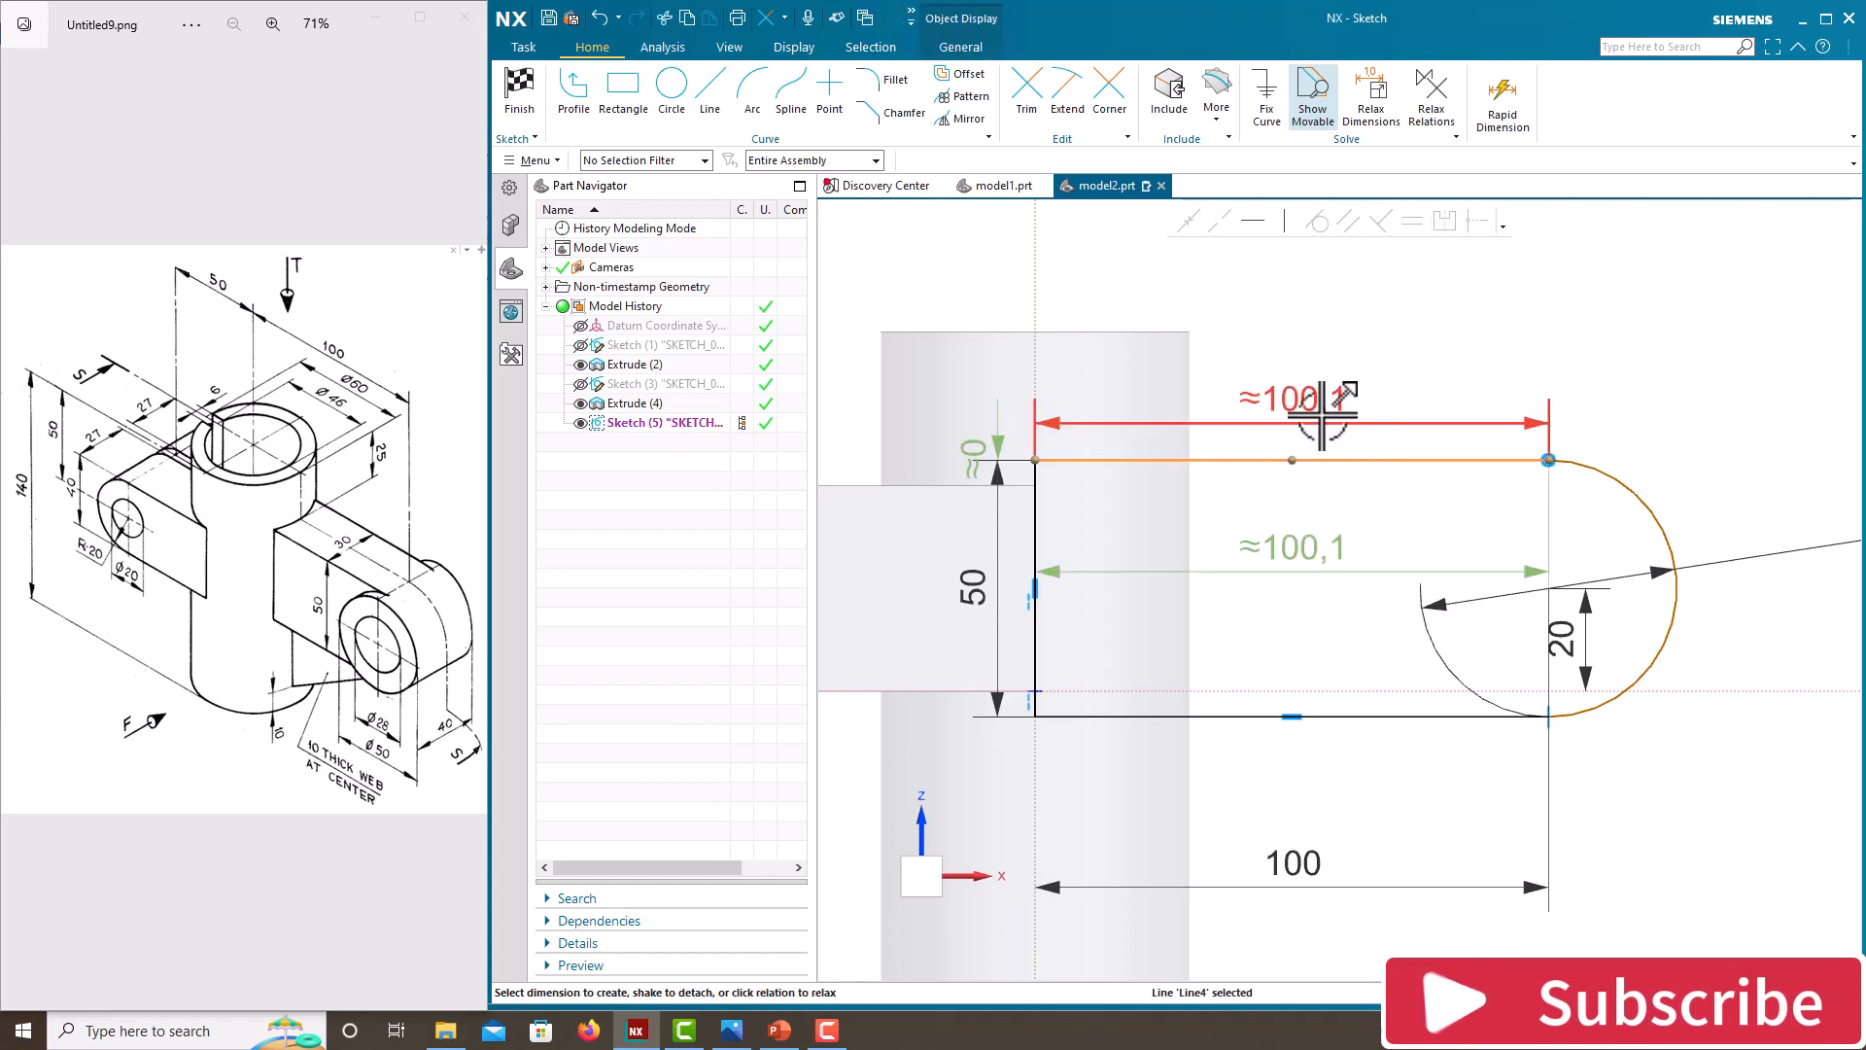
pyautogui.click(1388, 396)
pyautogui.middleClick(1317, 418)
pyautogui.scroll(-5, 1288, 612)
pyautogui.rightClick(1322, 441)
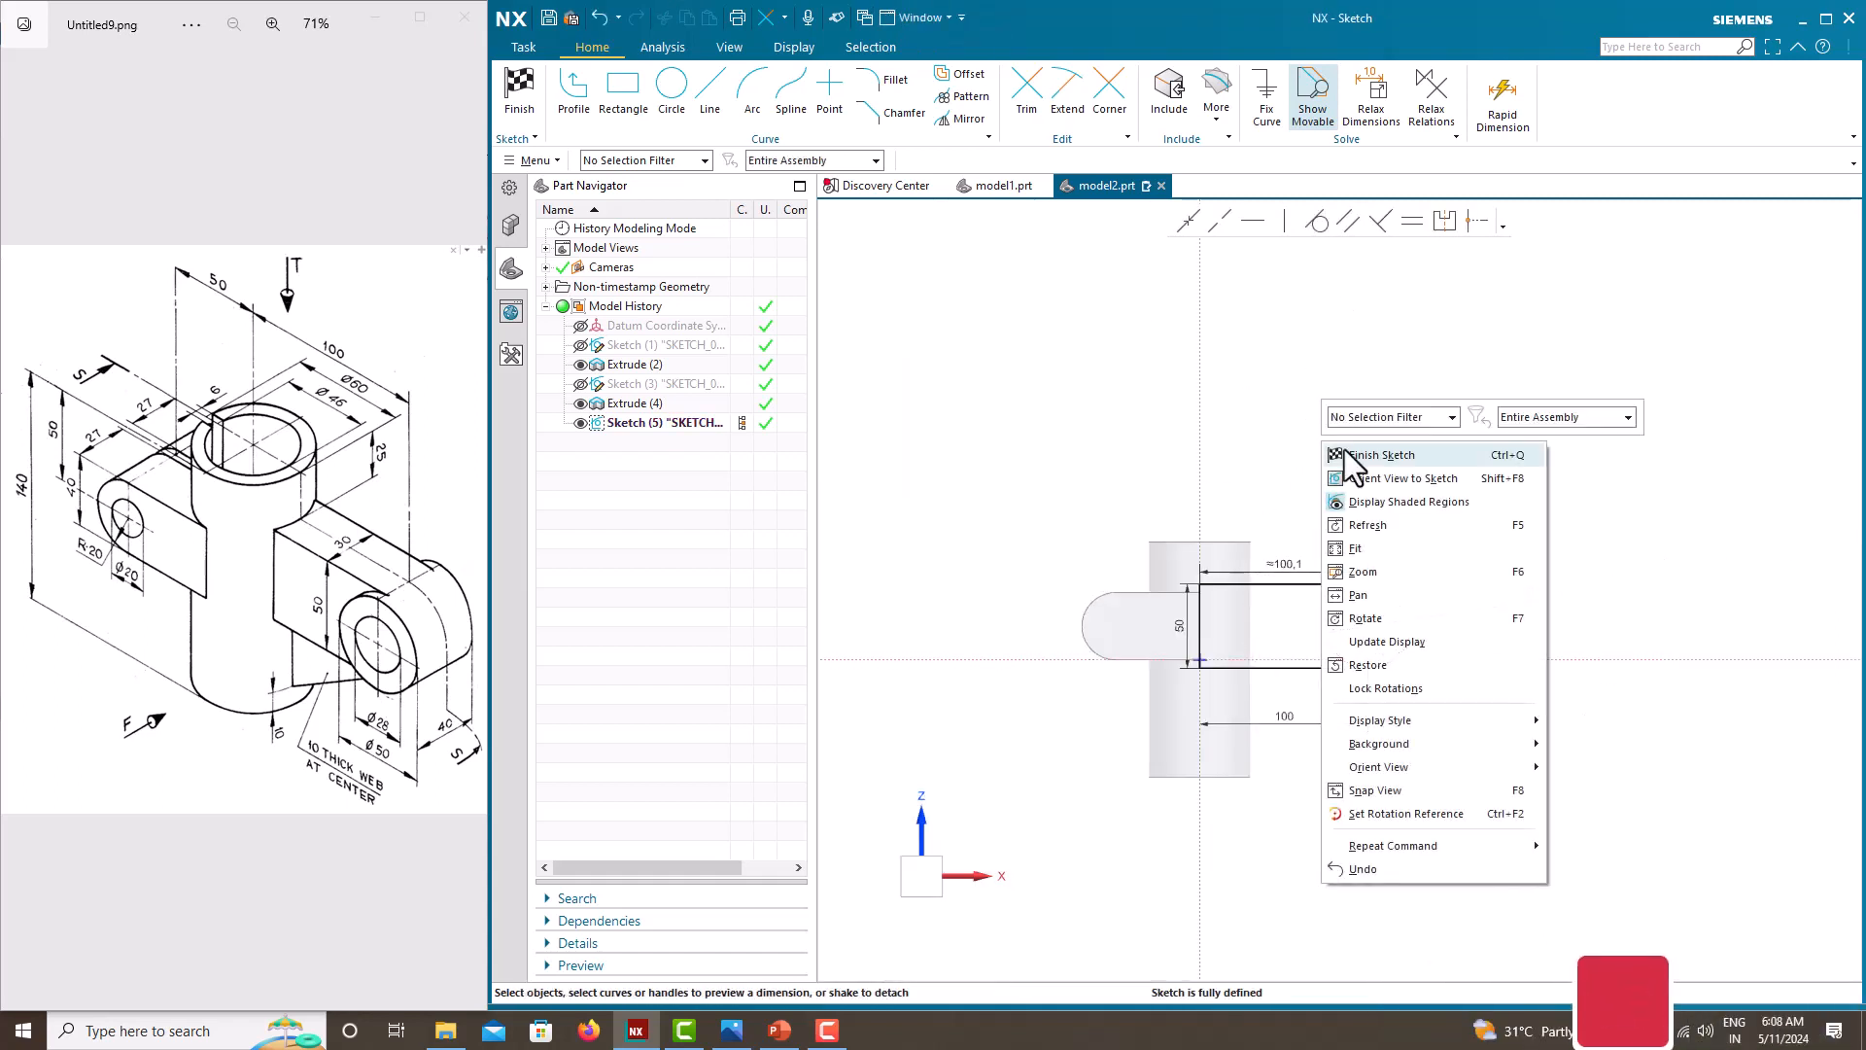
pyautogui.click(1350, 453)
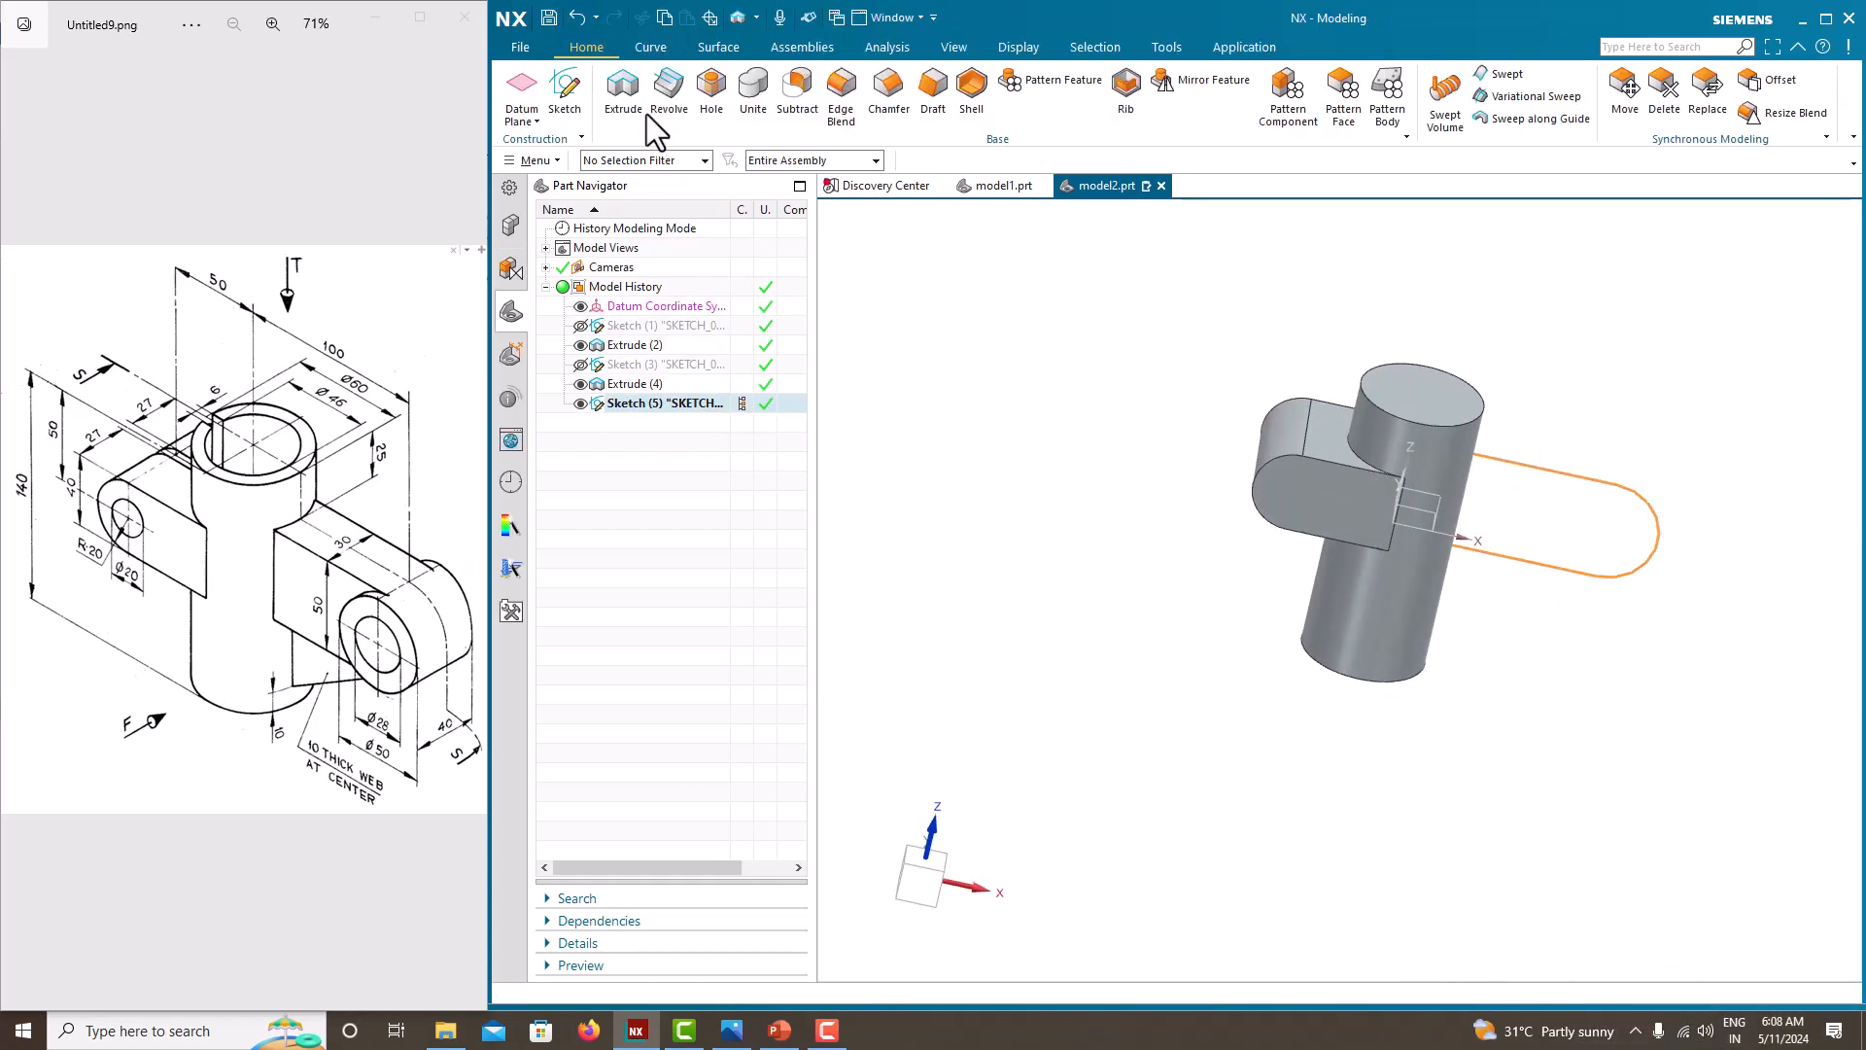
# Extrude the right arm's profile symmetrically with a 30 mm width, unite it with the body, and hide its sketch.
pyautogui.click(640, 111)
pyautogui.click(872, 467)
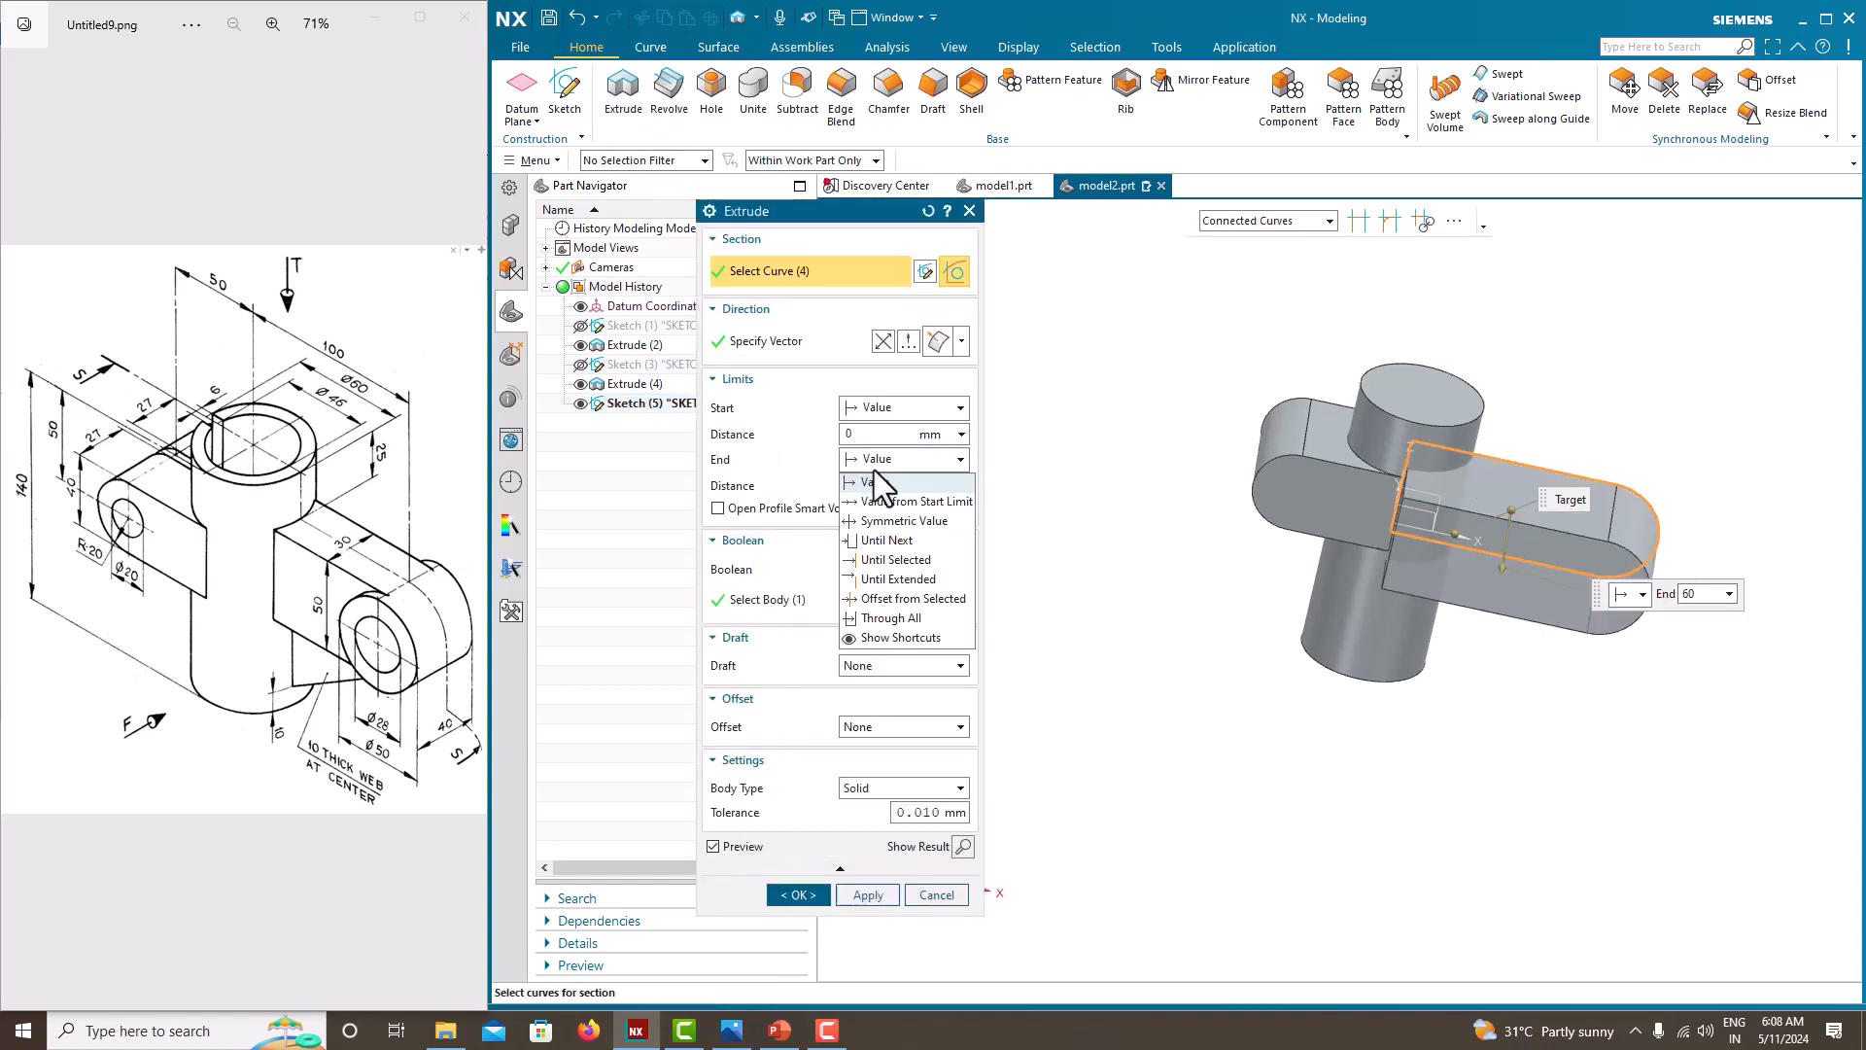
pyautogui.click(890, 519)
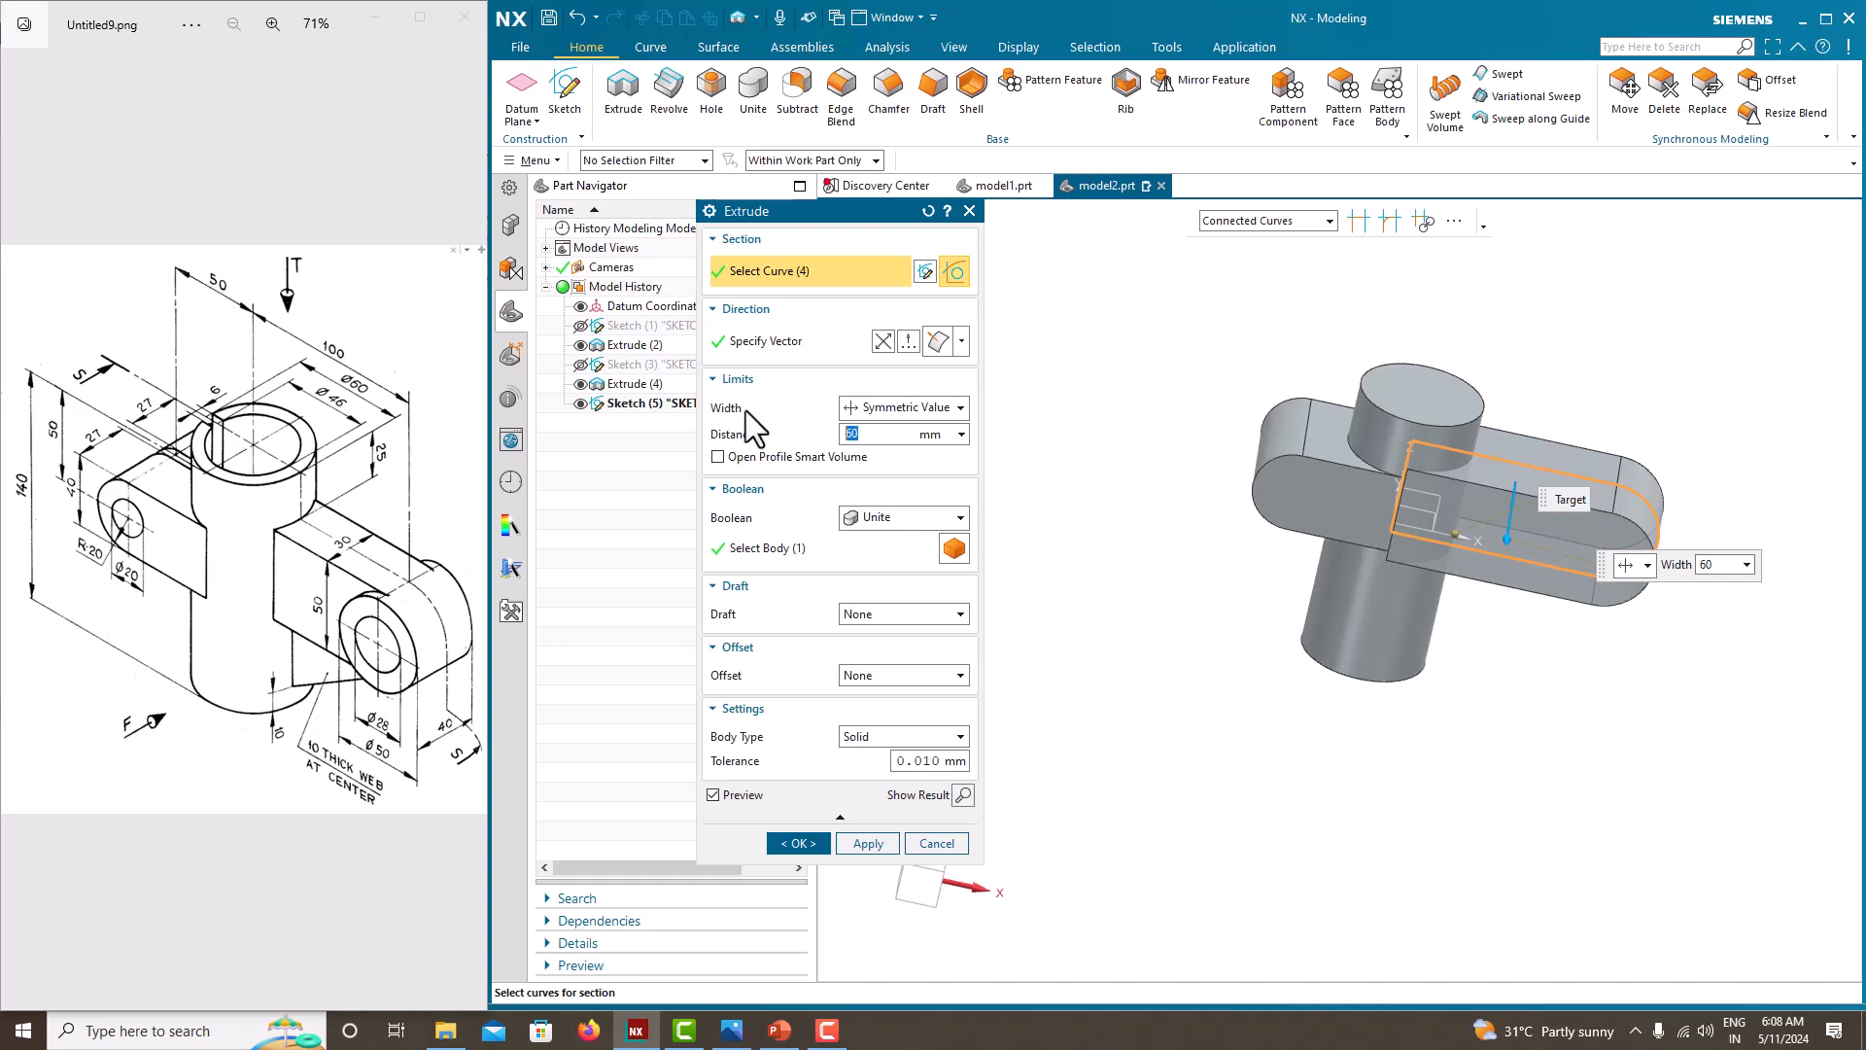
pyautogui.write('30')
pyautogui.press('Return')
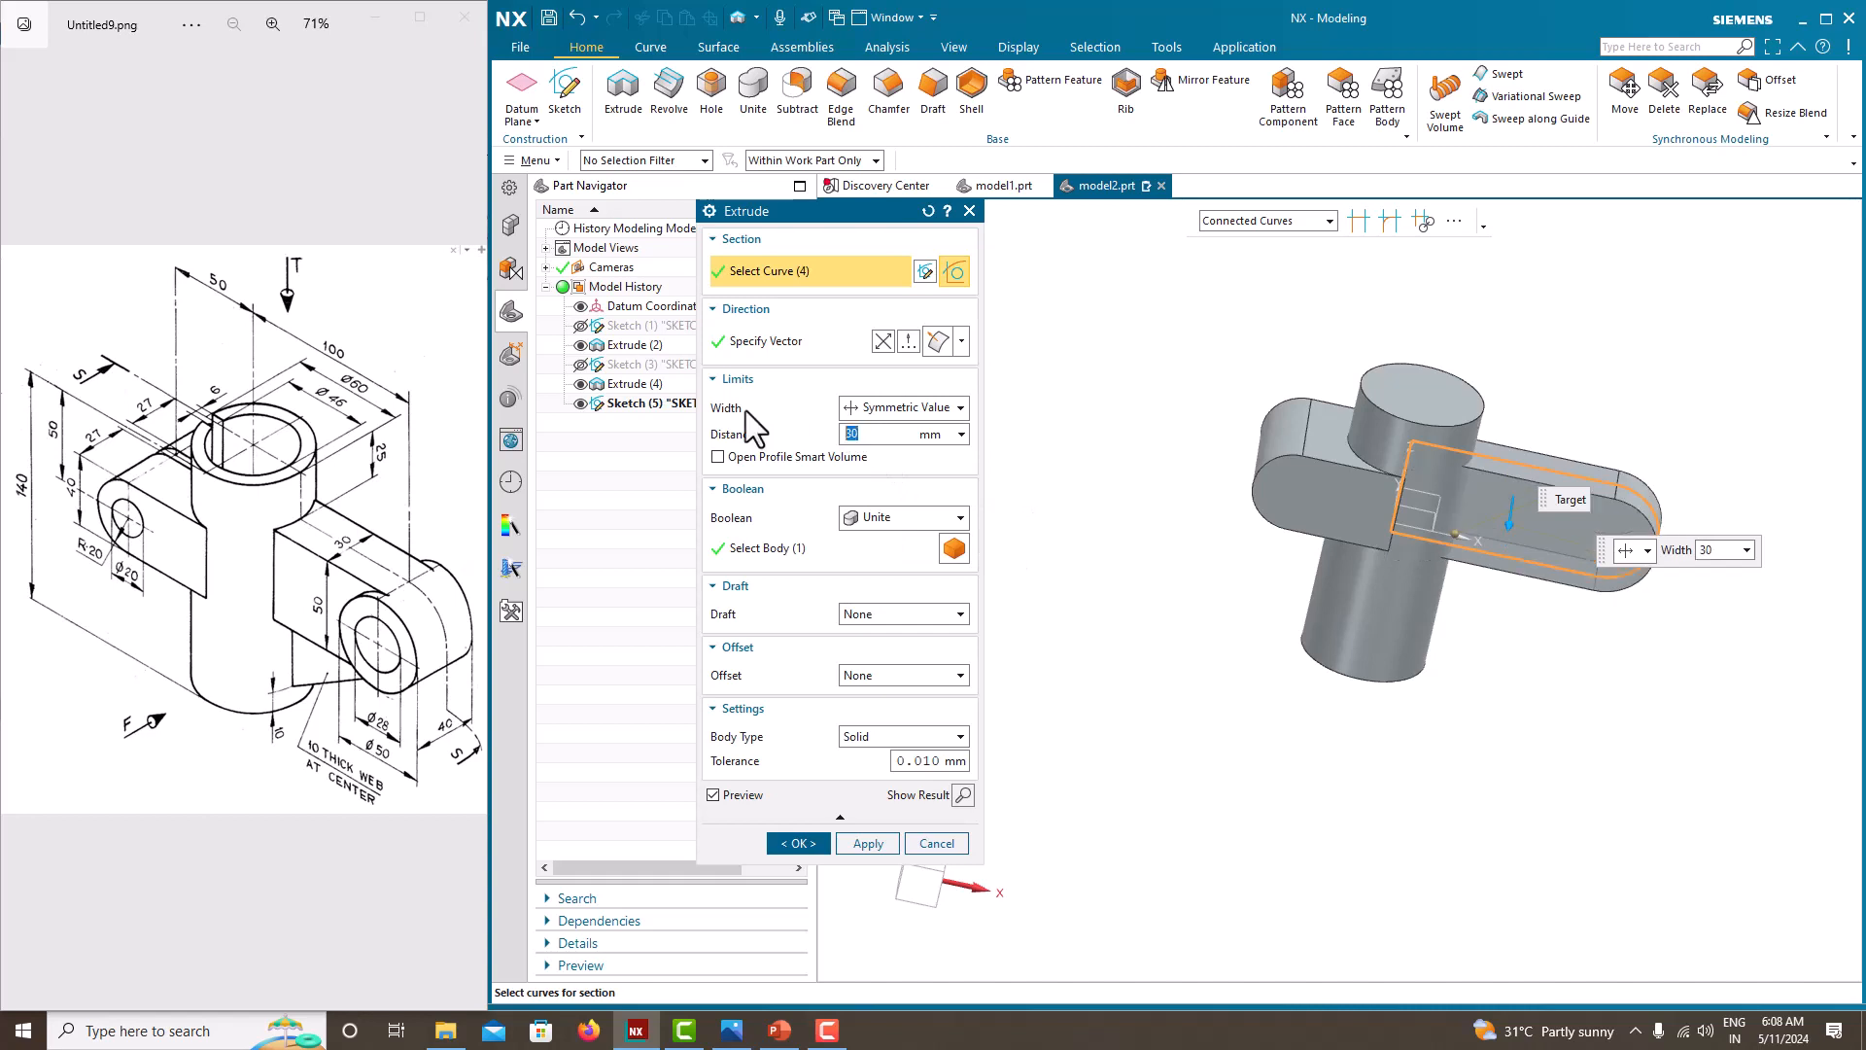
pyautogui.click(800, 838)
pyautogui.click(578, 404)
pyautogui.moveTo(1306, 585); pyautogui.dragTo(1276, 572, button='middle')
pyautogui.click(582, 96)
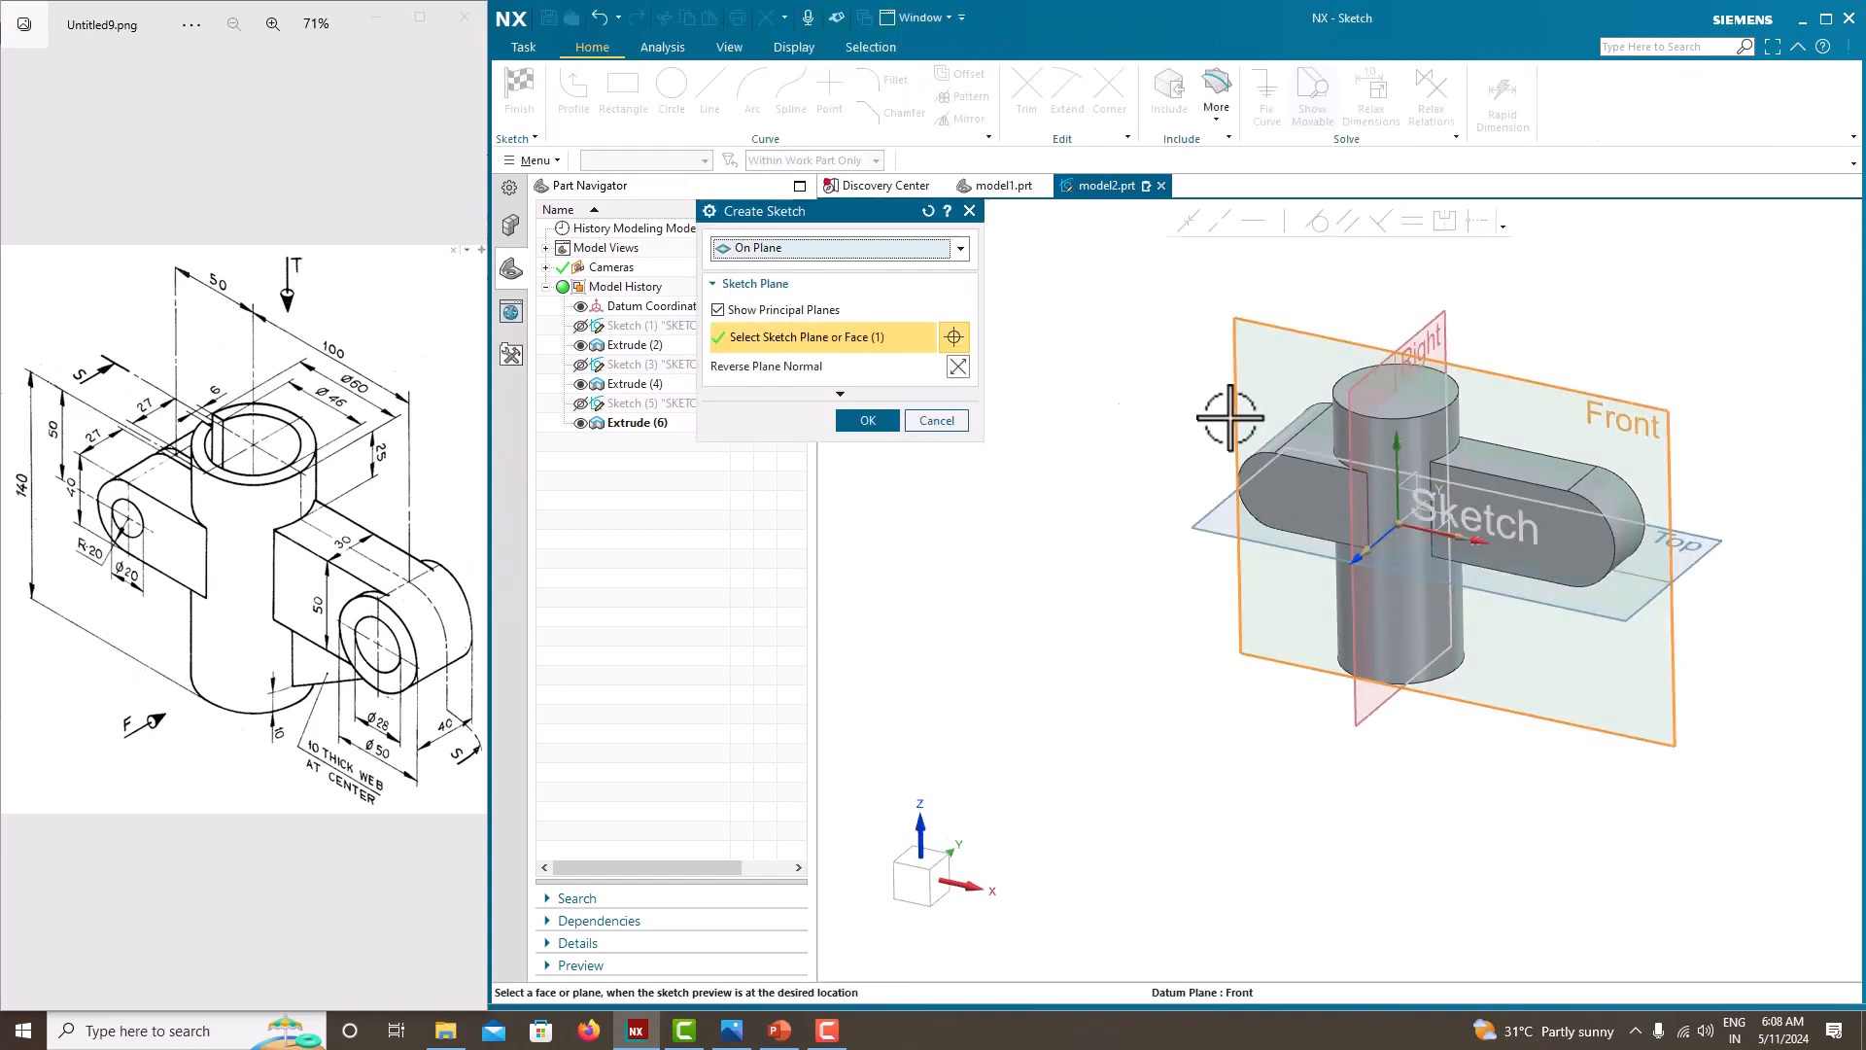
pyautogui.click(878, 426)
pyautogui.click(672, 98)
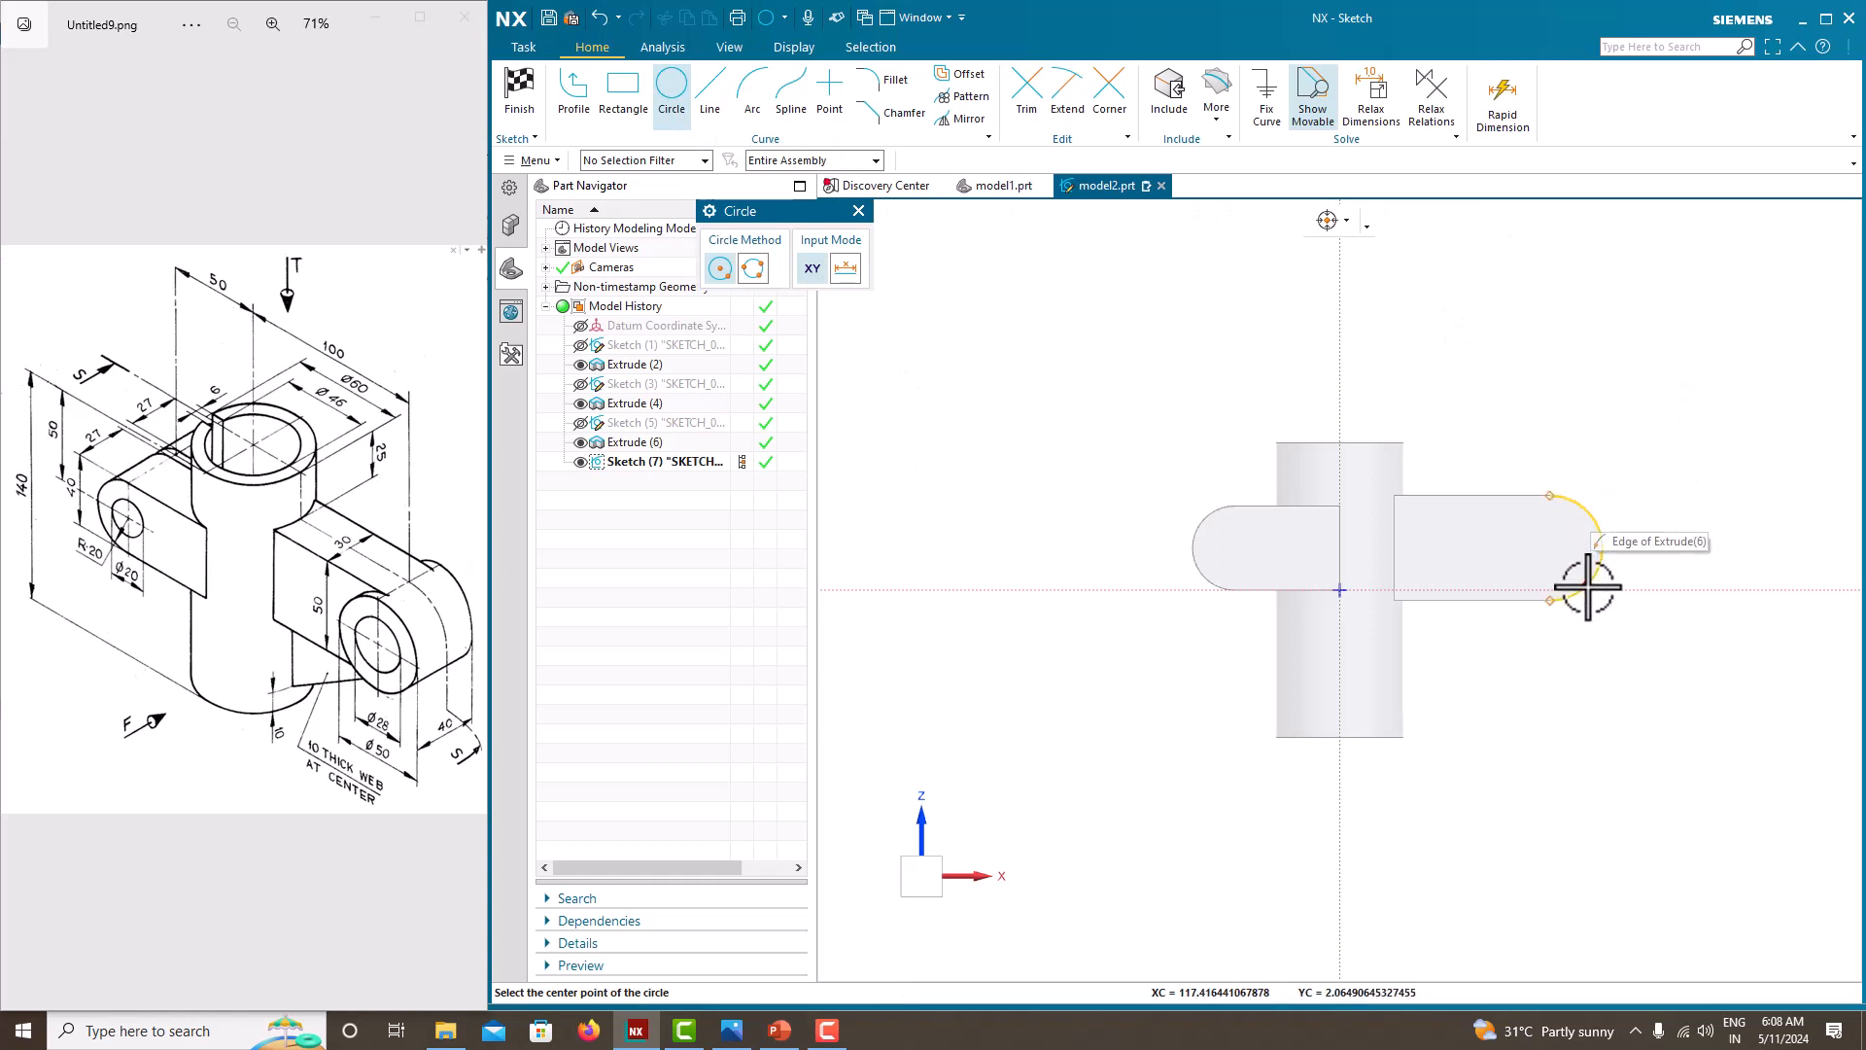
pyautogui.scroll(2, 1588, 588)
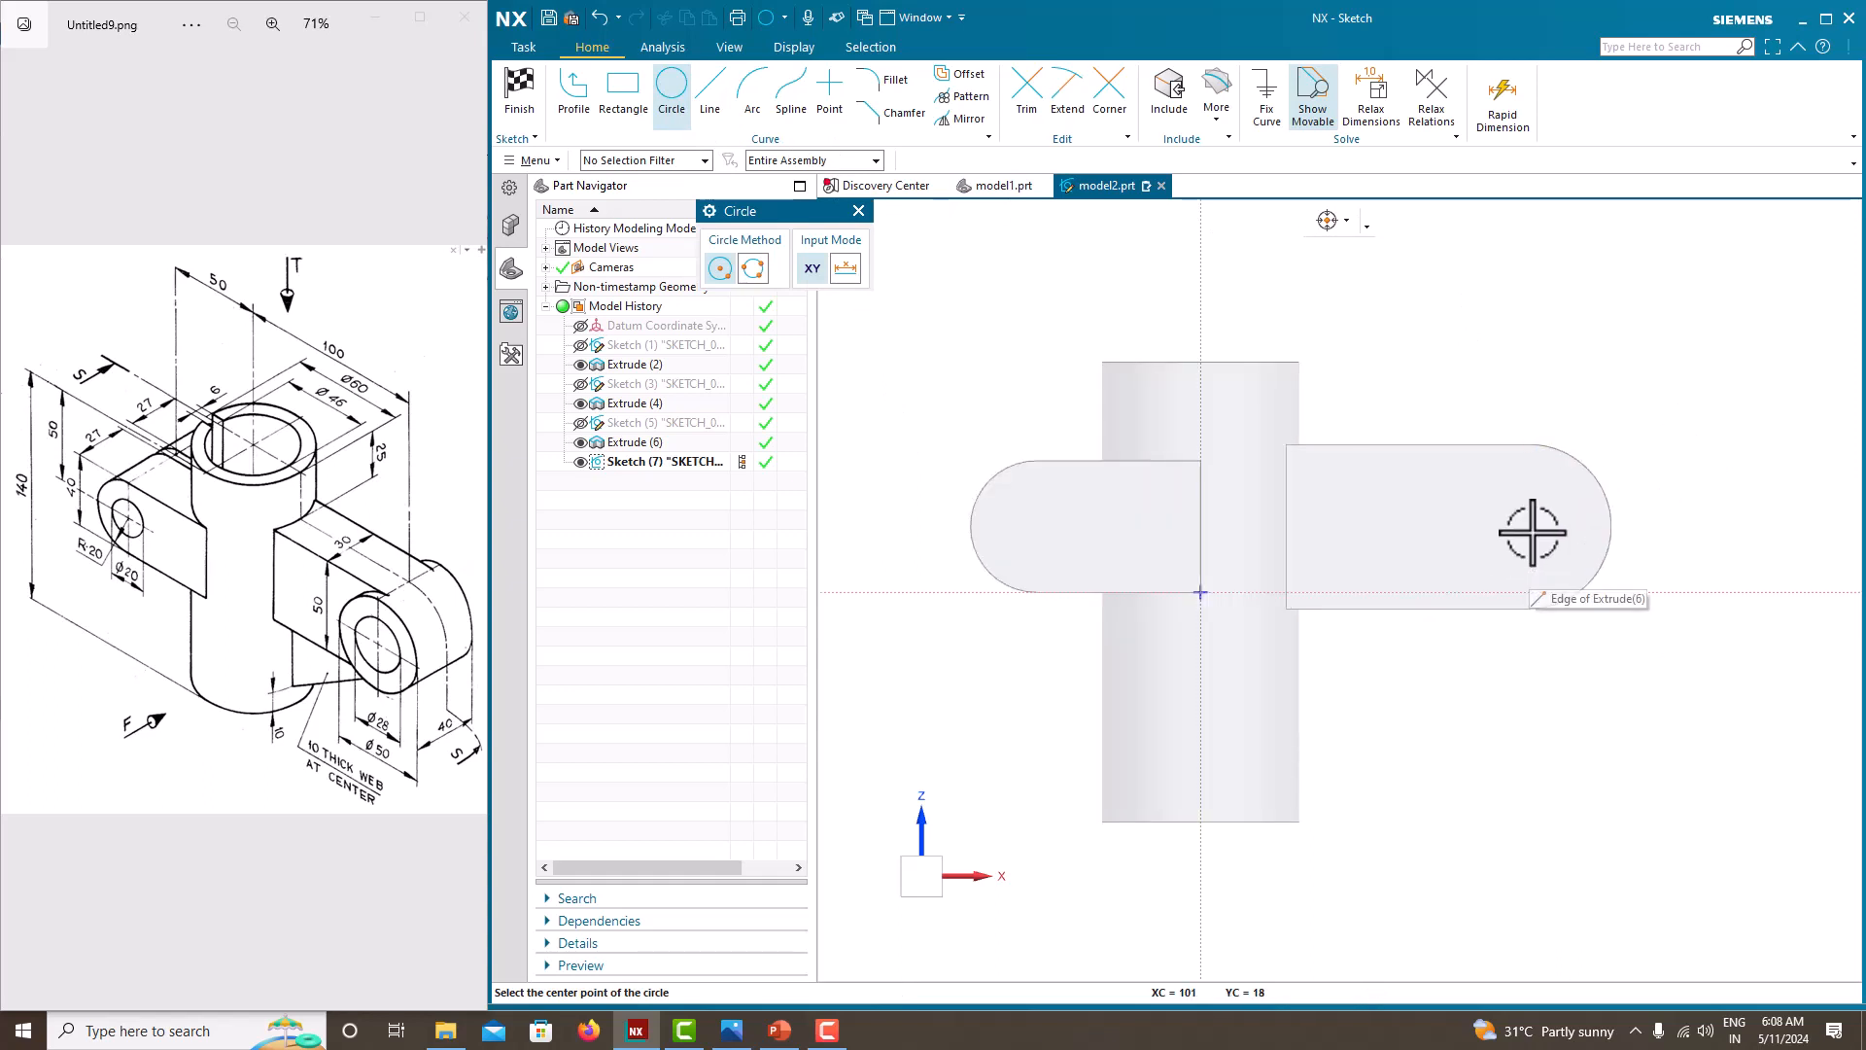
pyautogui.moveTo(1583, 465)
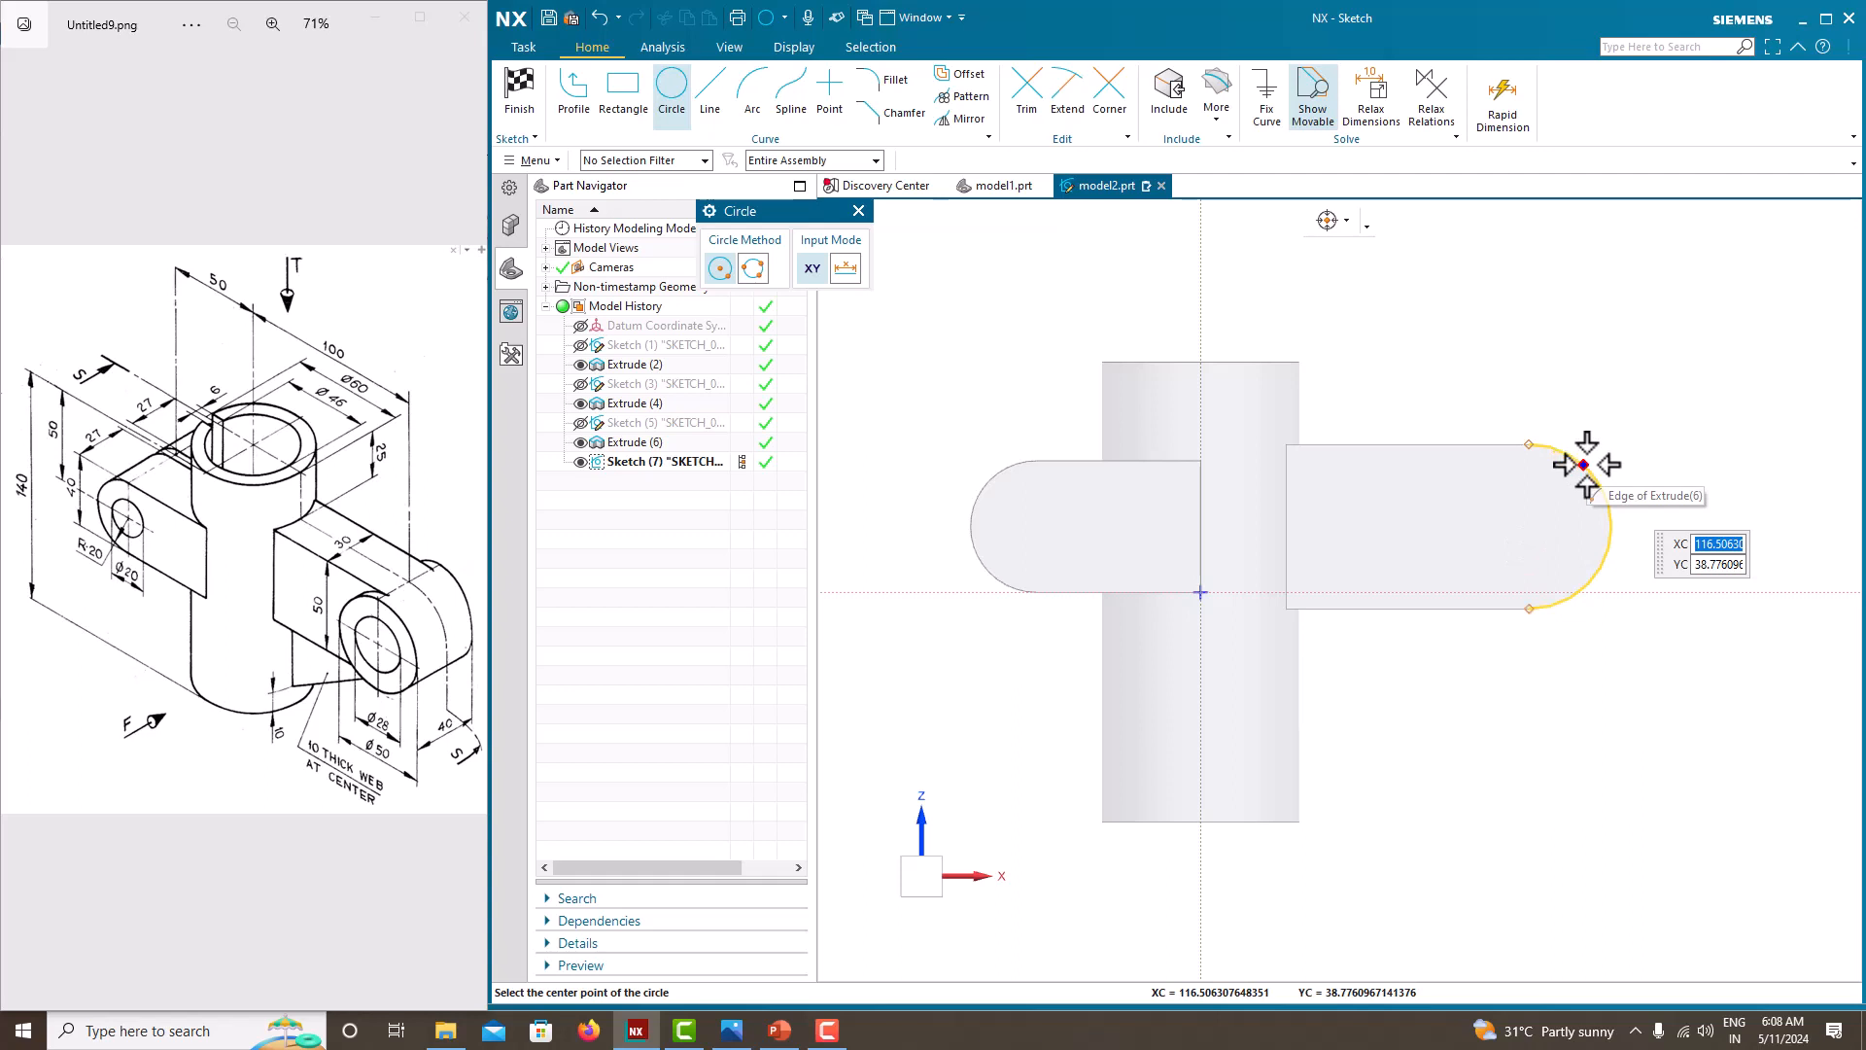
pyautogui.moveTo(1583, 465)
pyautogui.mouseDown(button='middle')
pyautogui.moveTo(1429, 541)
pyautogui.moveTo(1744, 945)
pyautogui.moveTo(1560, 824)
pyautogui.moveTo(1542, 833)
pyautogui.moveTo(1584, 783)
pyautogui.moveTo(1575, 759)
pyautogui.mouseUp(button='middle')
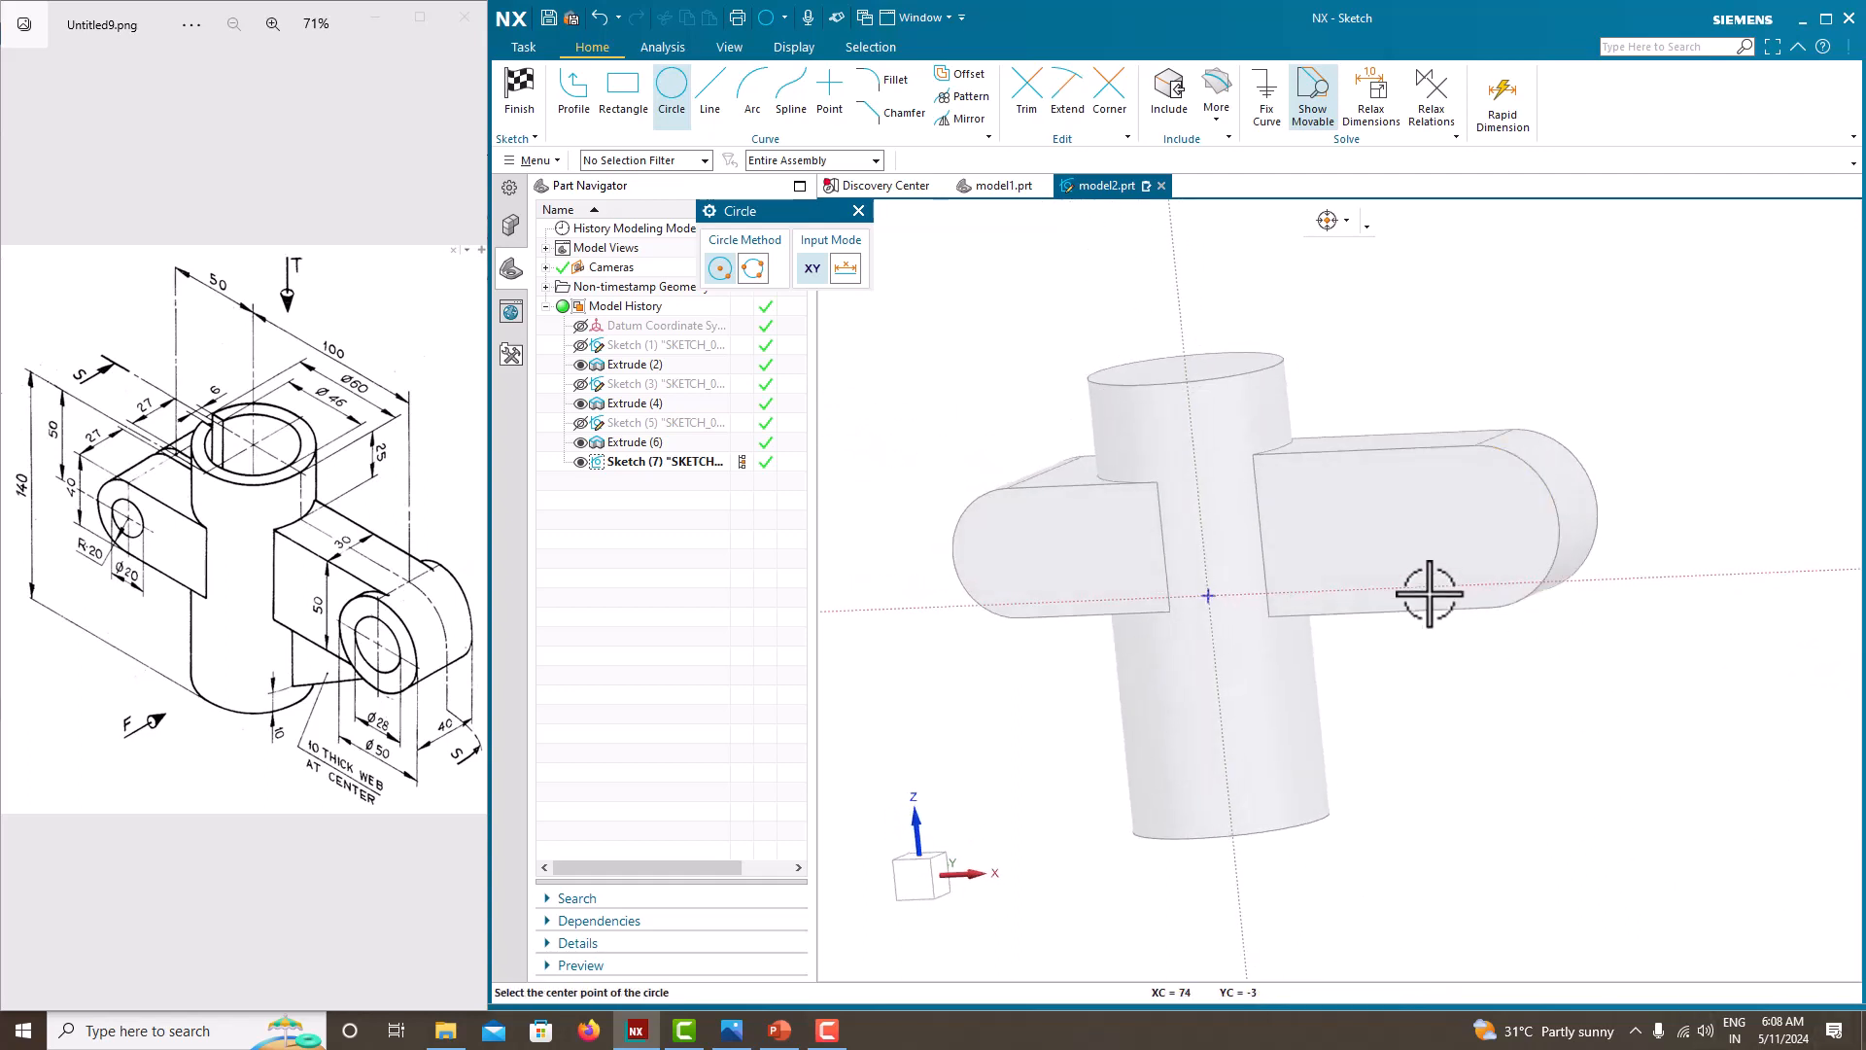
pyautogui.click(803, 162)
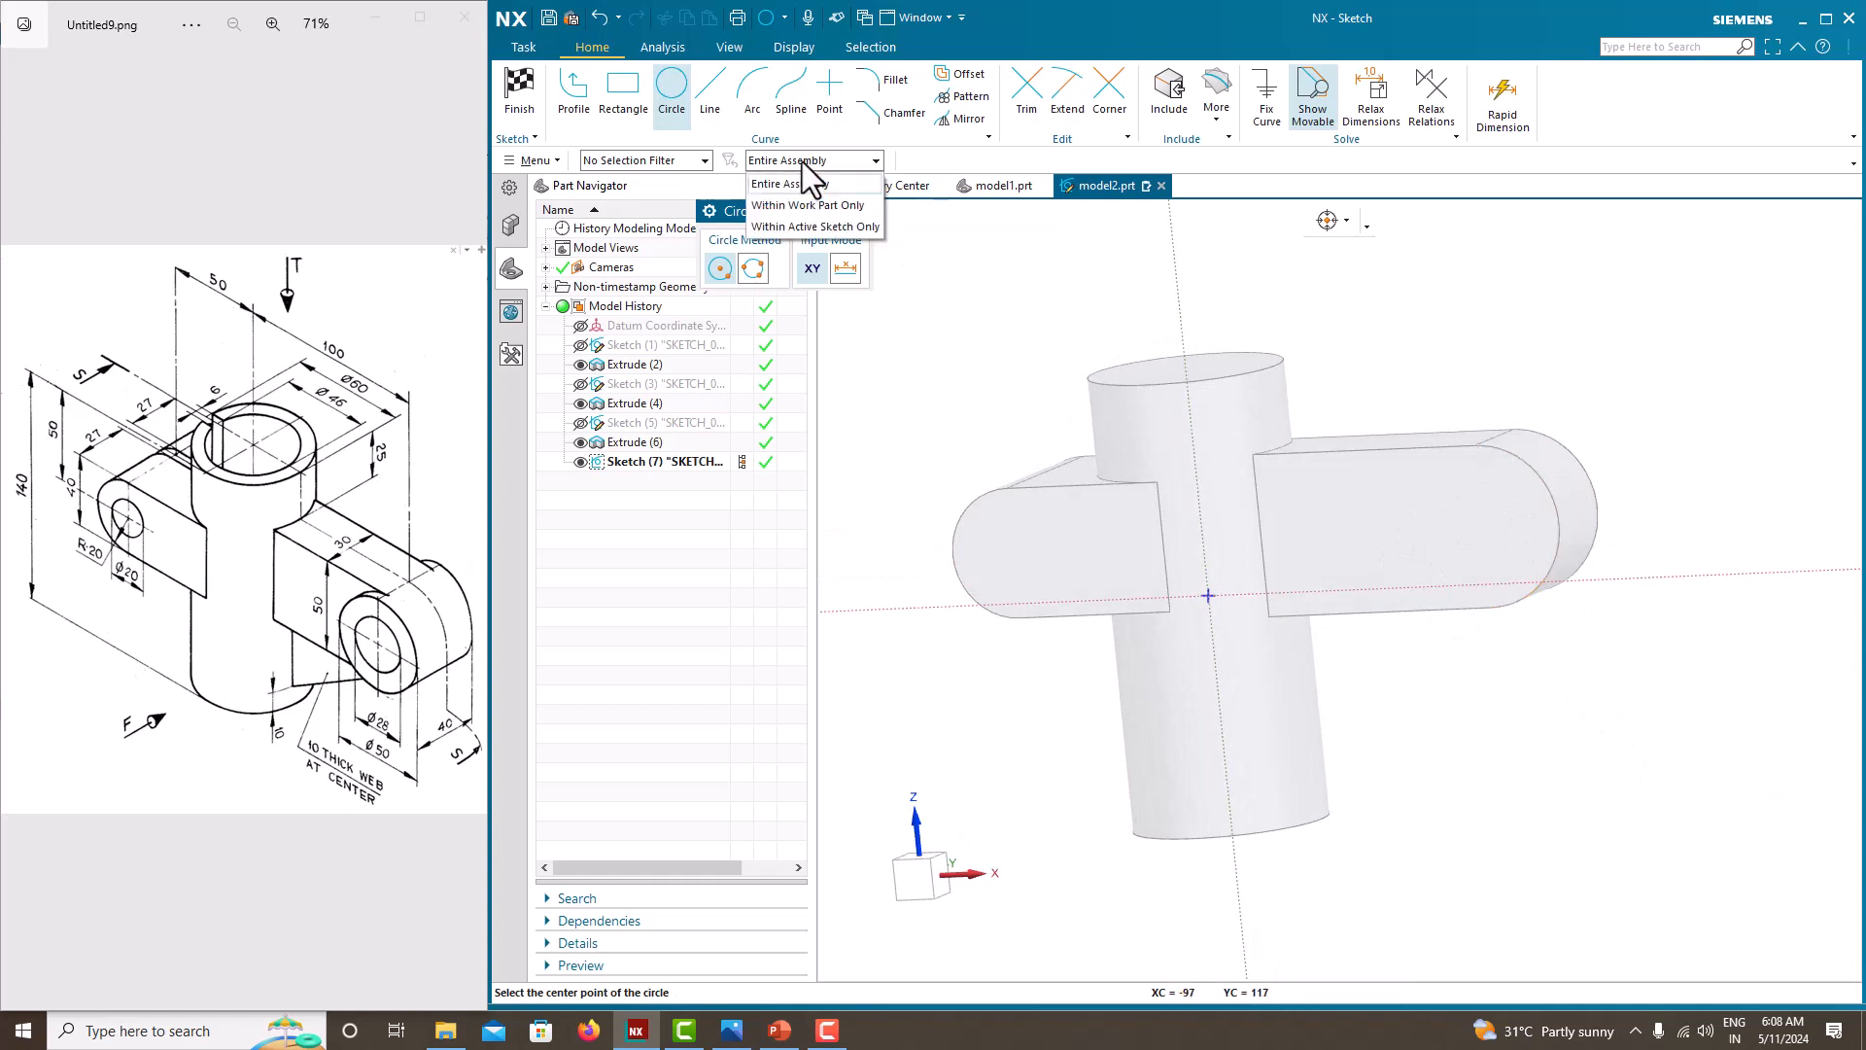
pyautogui.click(803, 184)
pyautogui.rightClick(1369, 323)
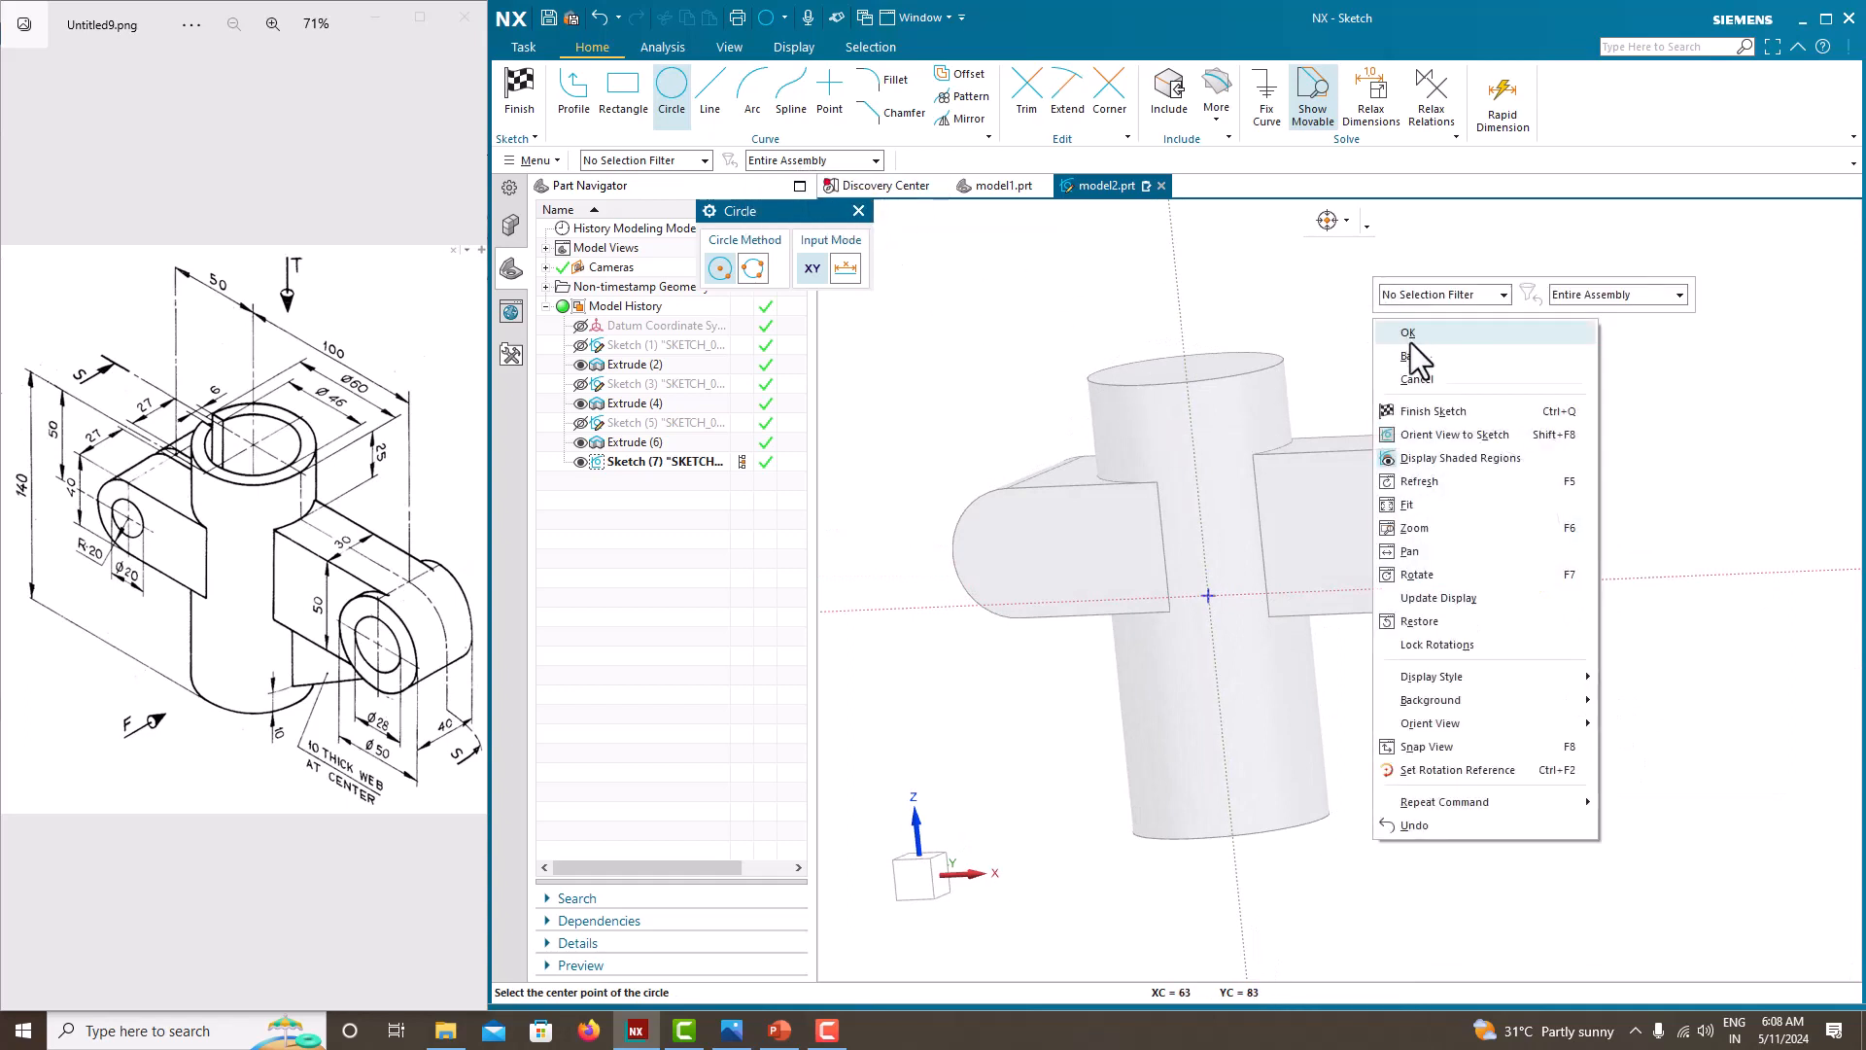
pyautogui.click(1439, 433)
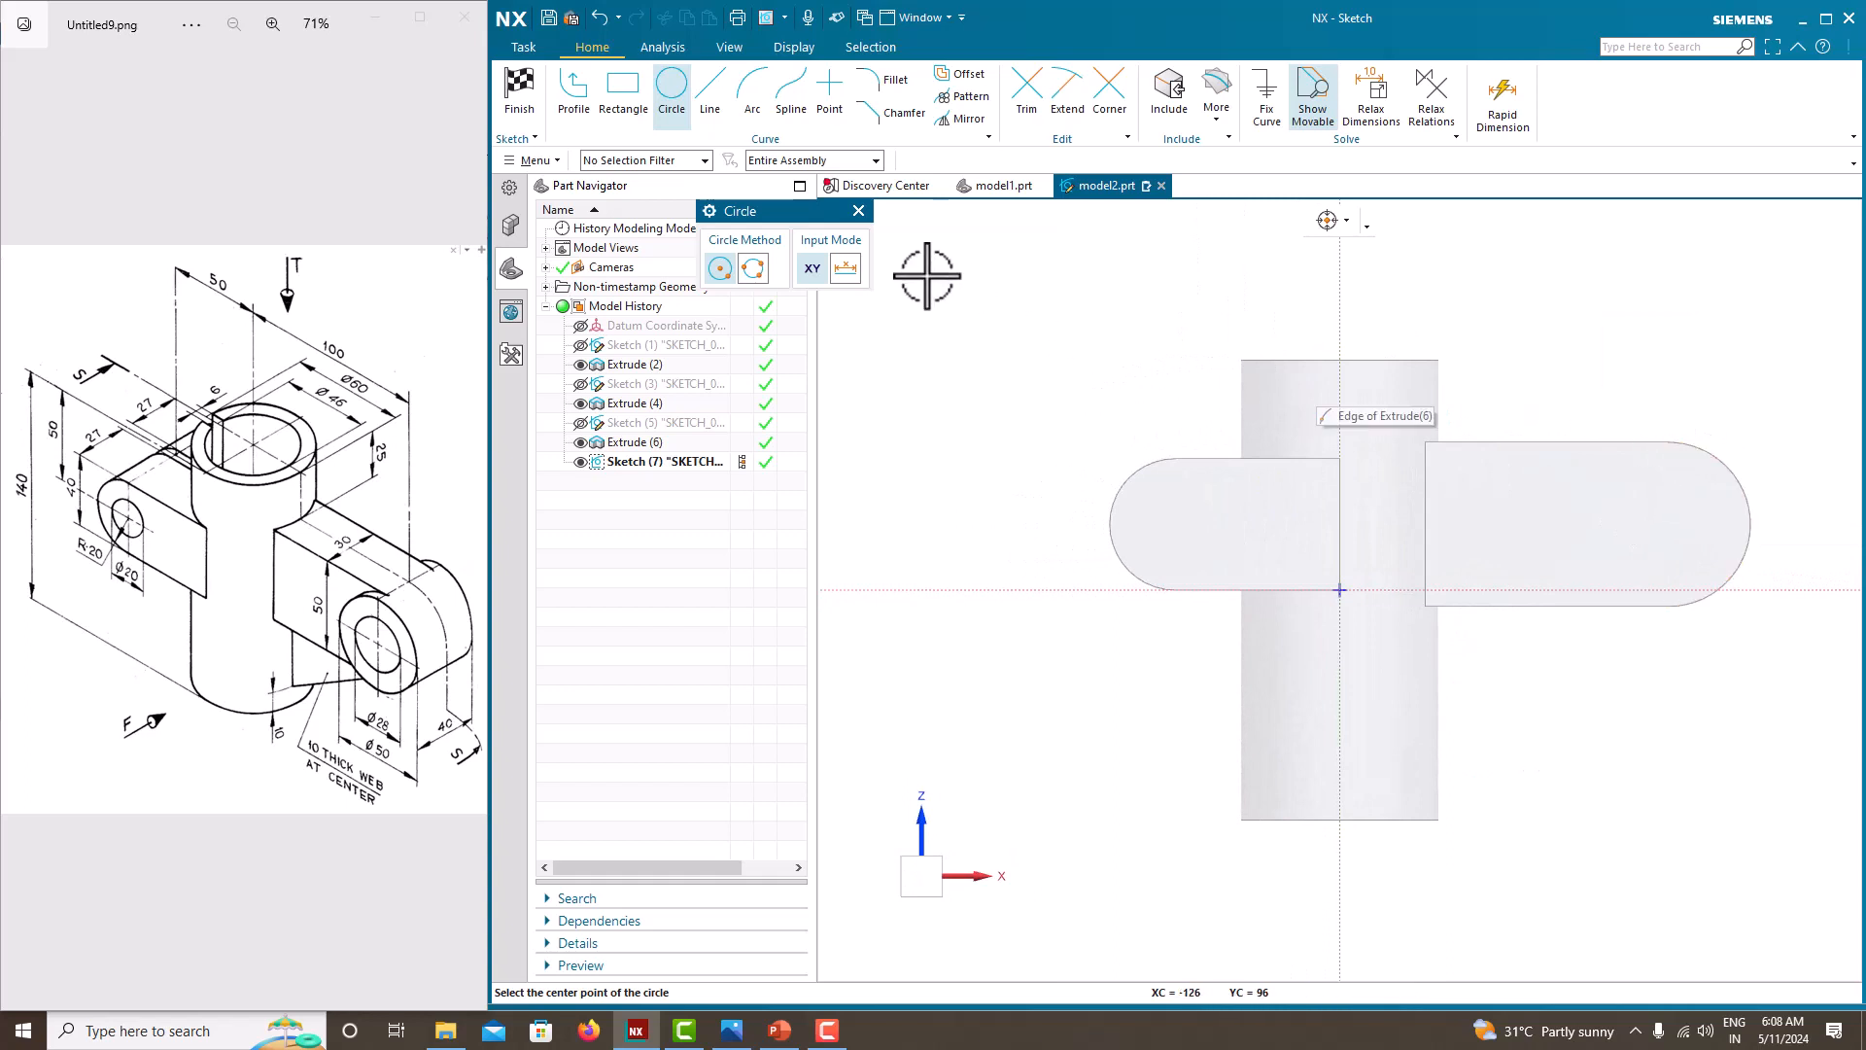
pyautogui.click(857, 211)
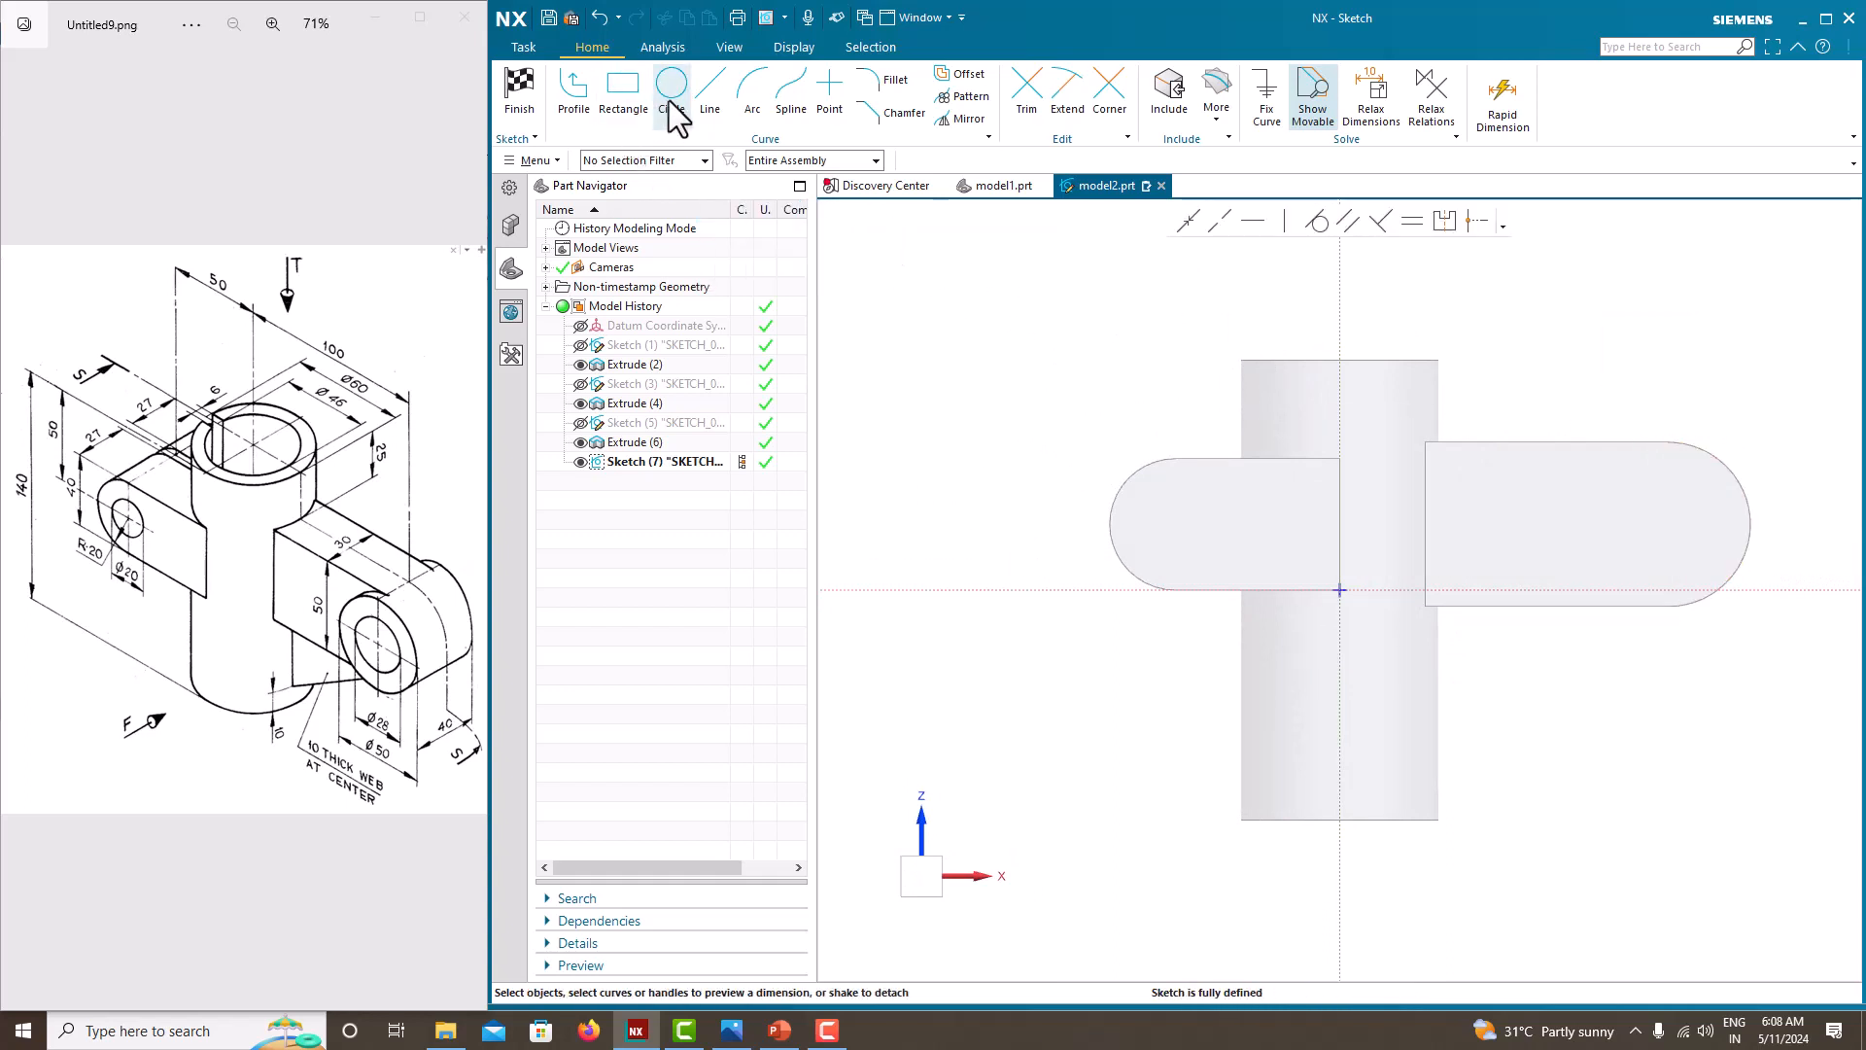
pyautogui.click(670, 92)
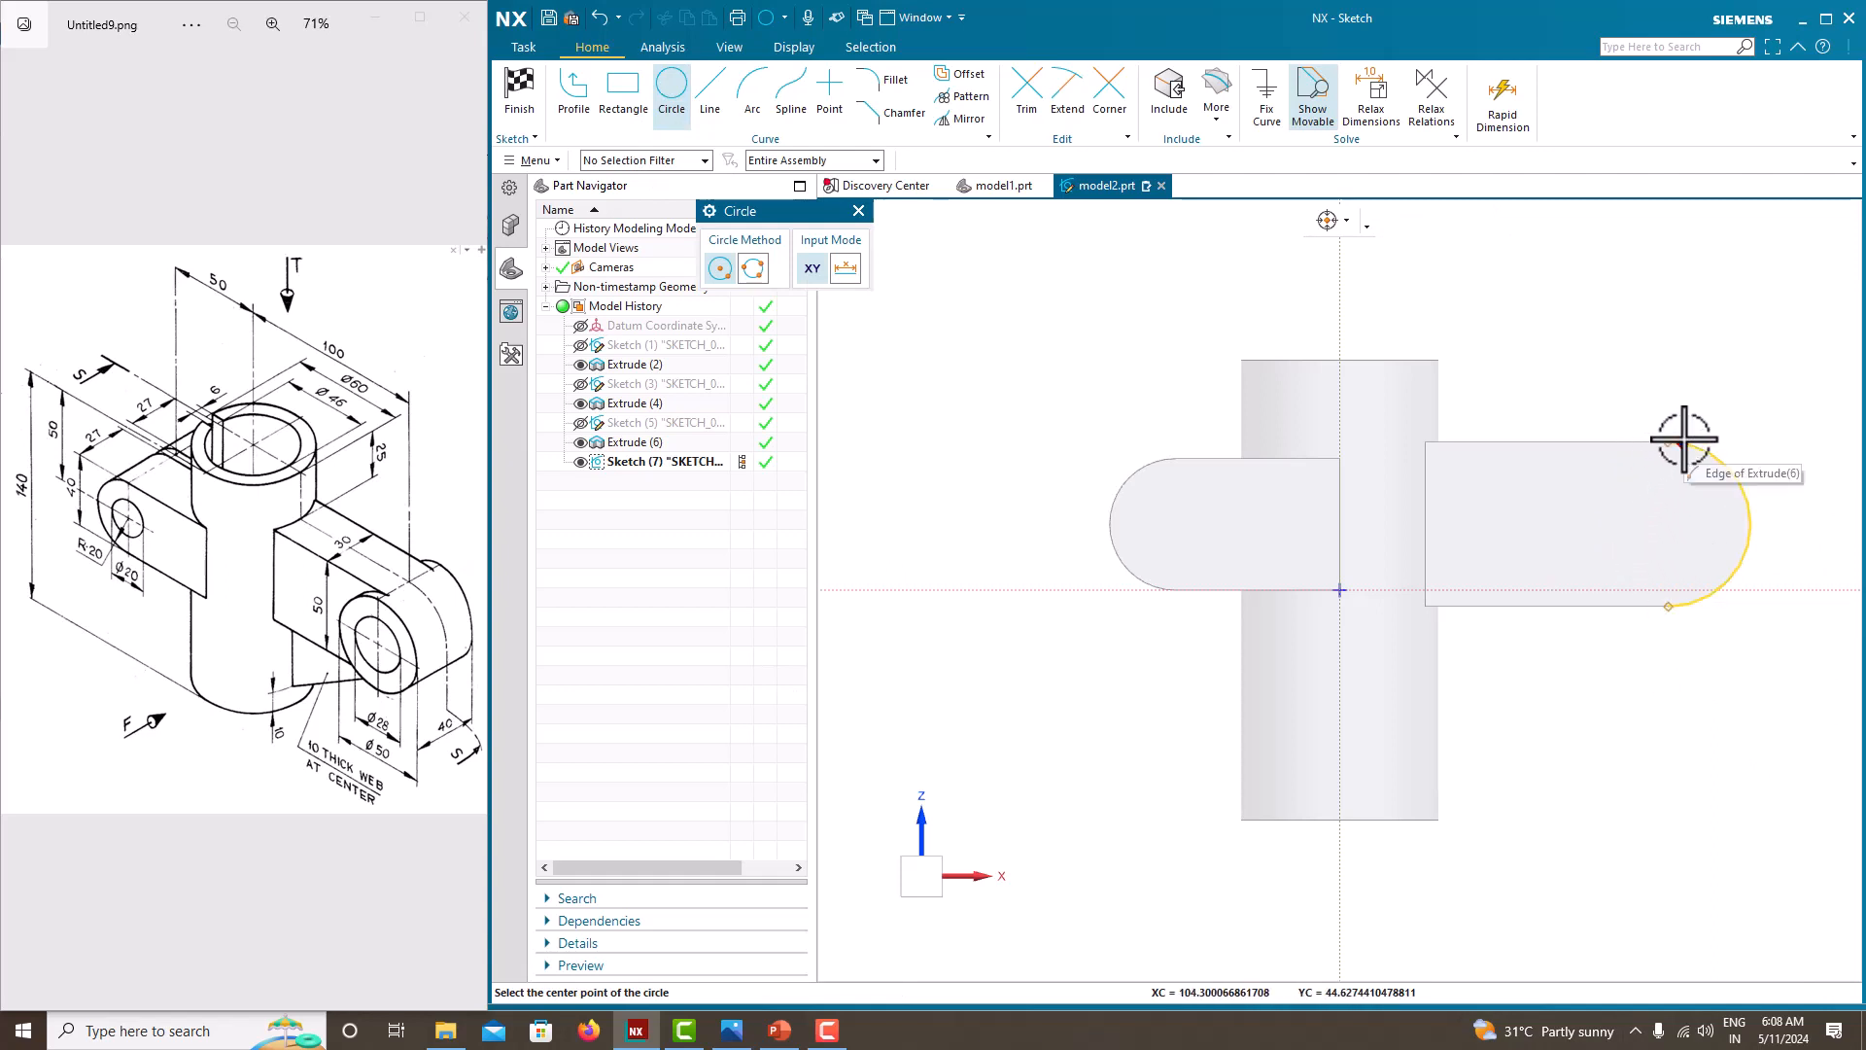
pyautogui.click(851, 159)
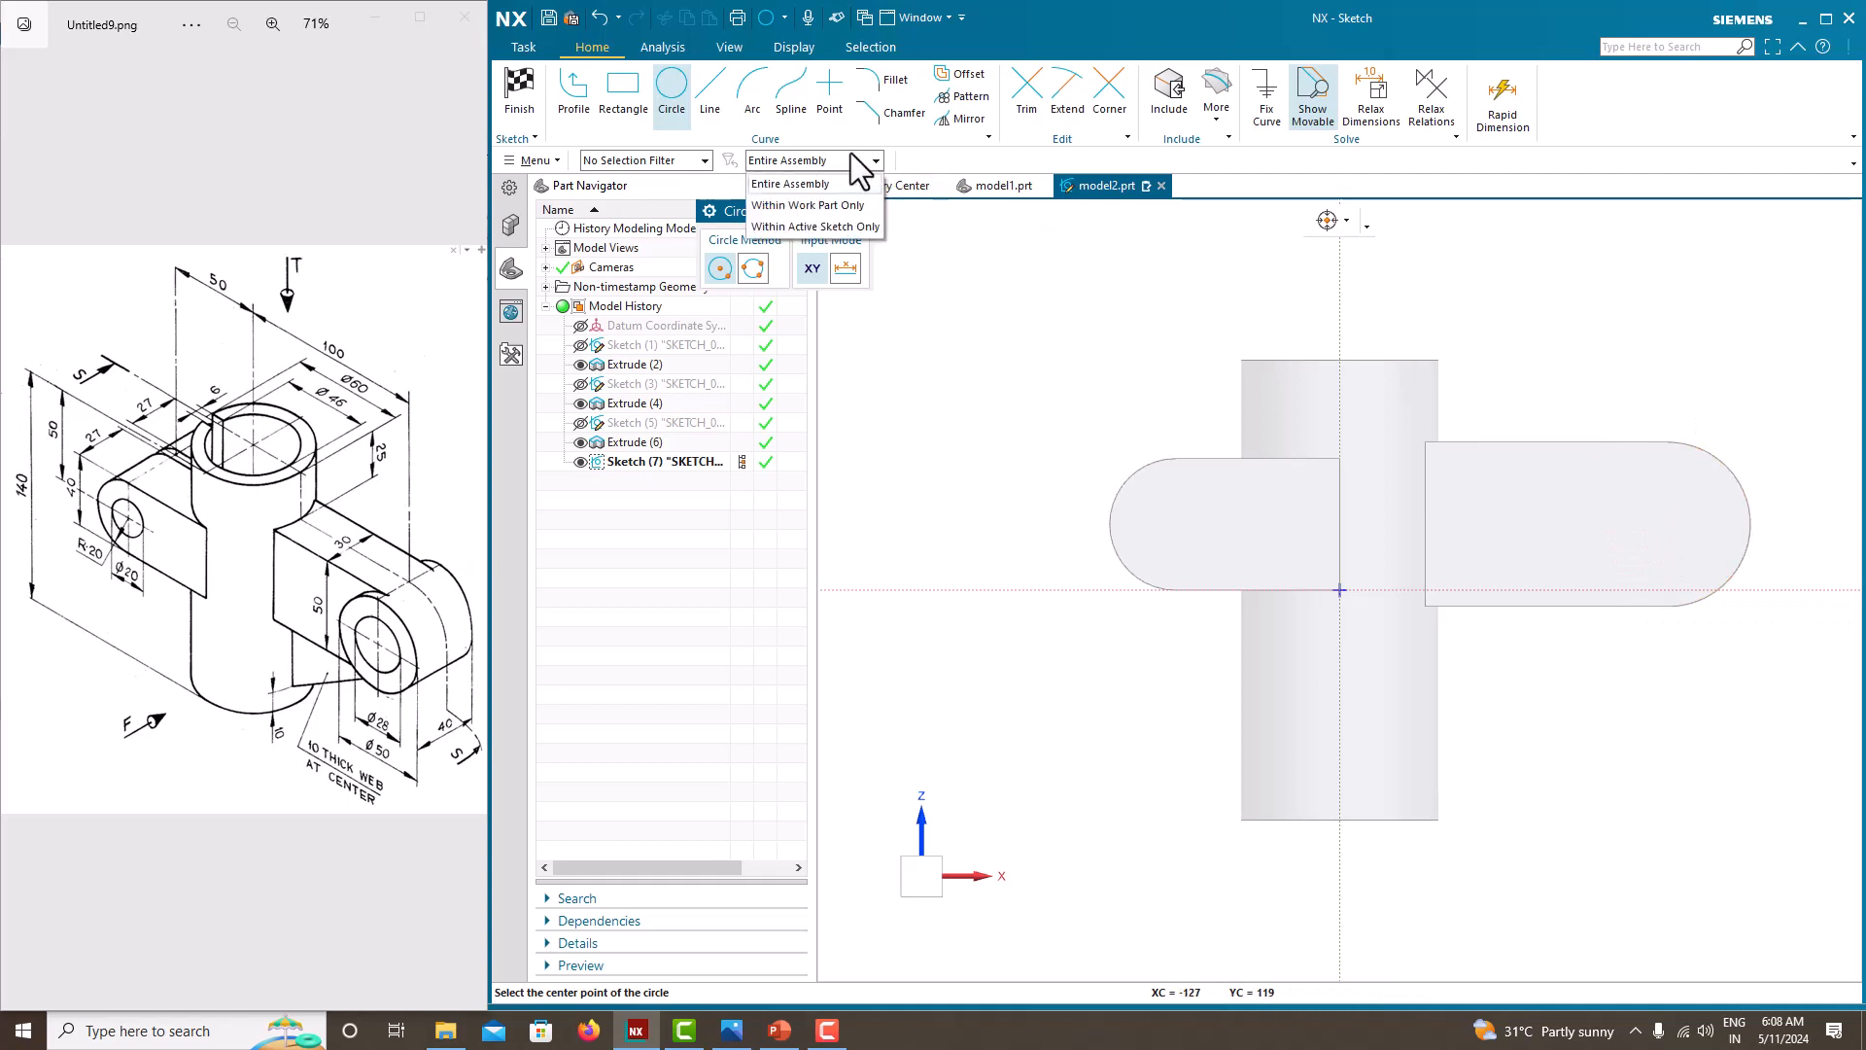
pyautogui.click(838, 161)
pyautogui.click(842, 178)
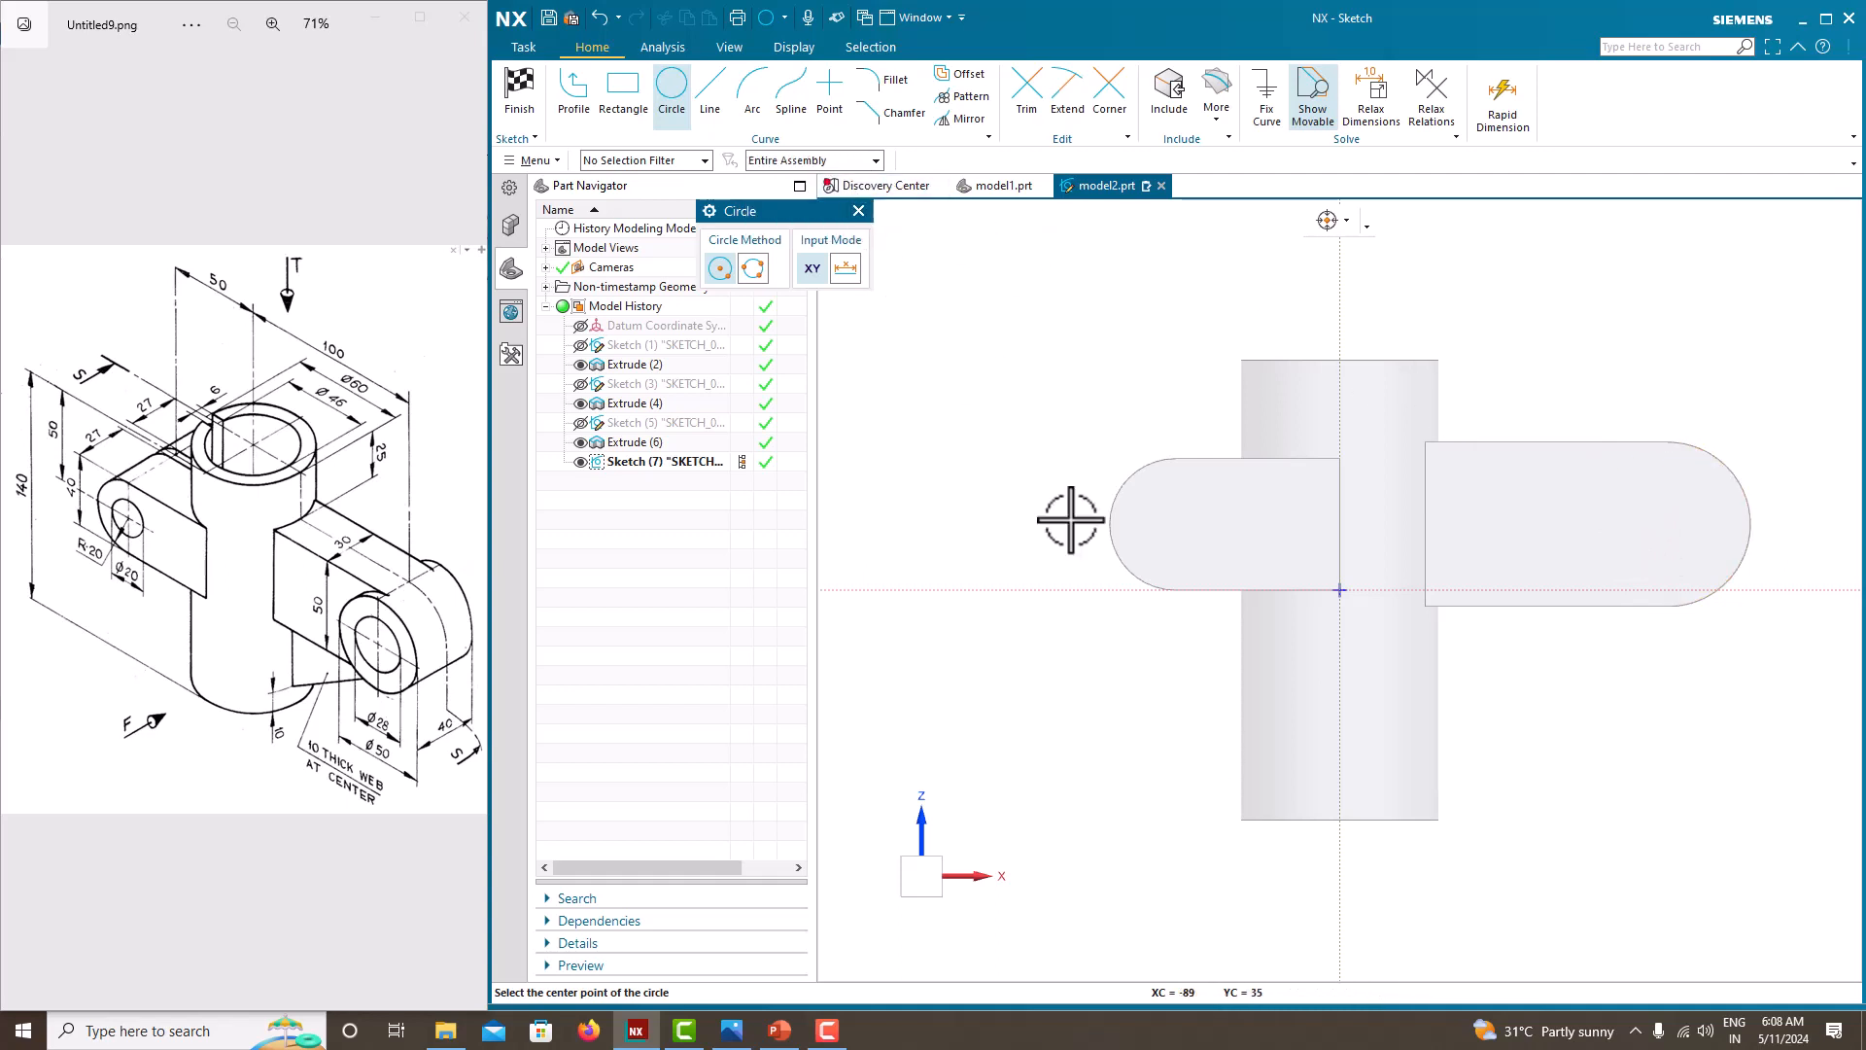
pyautogui.scroll(-2, 1487, 551)
pyautogui.scroll(2, 1487, 552)
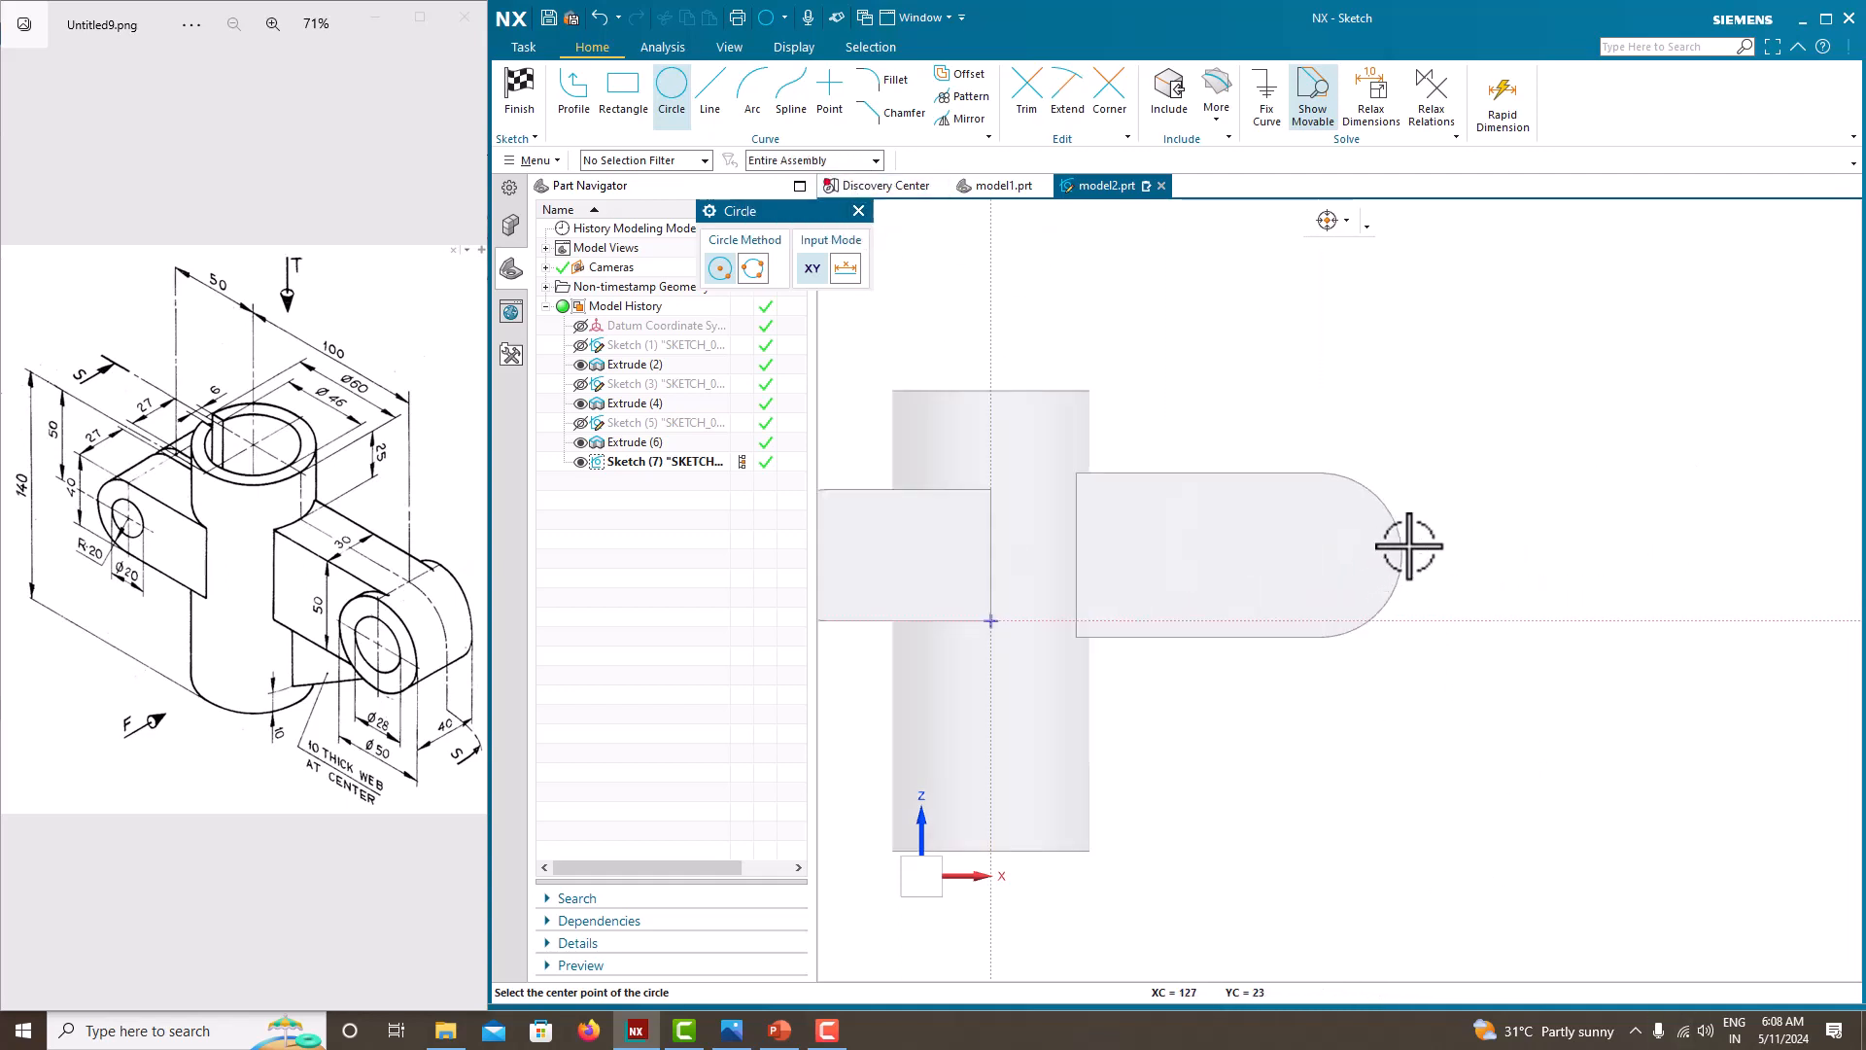
pyautogui.click(856, 210)
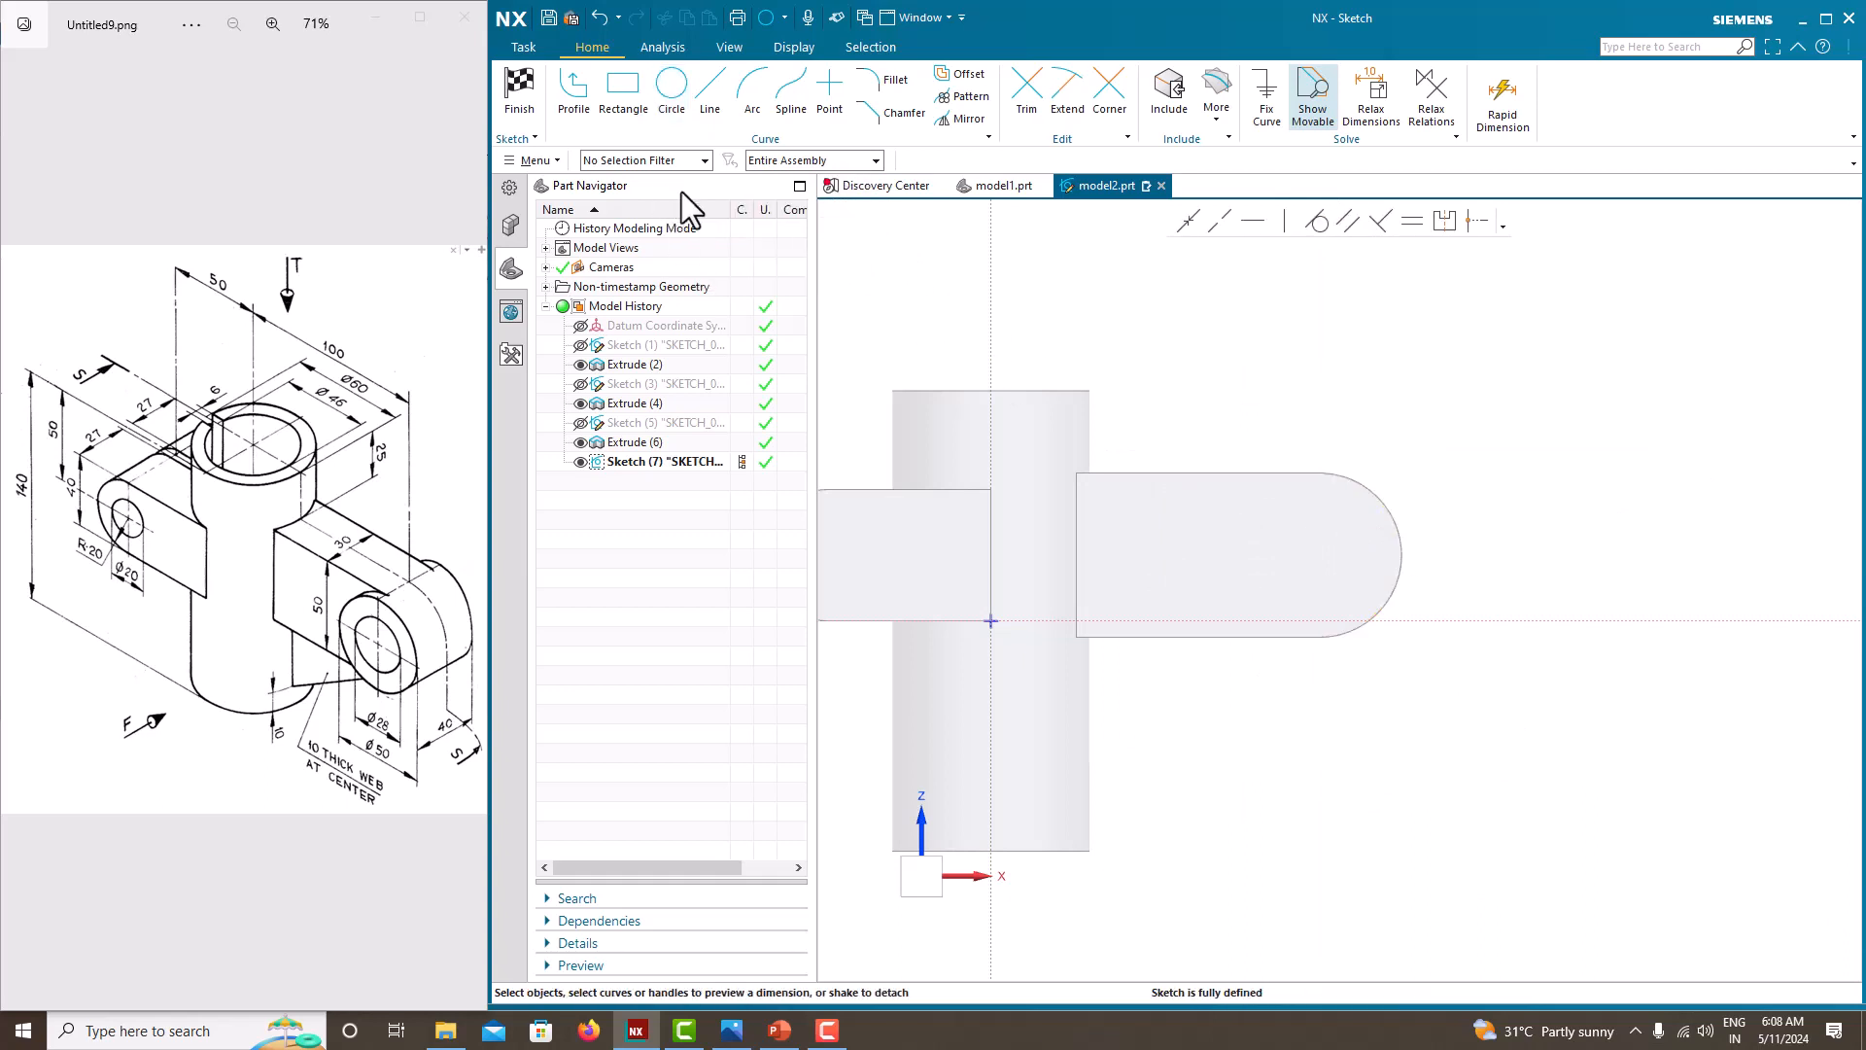
pyautogui.click(523, 84)
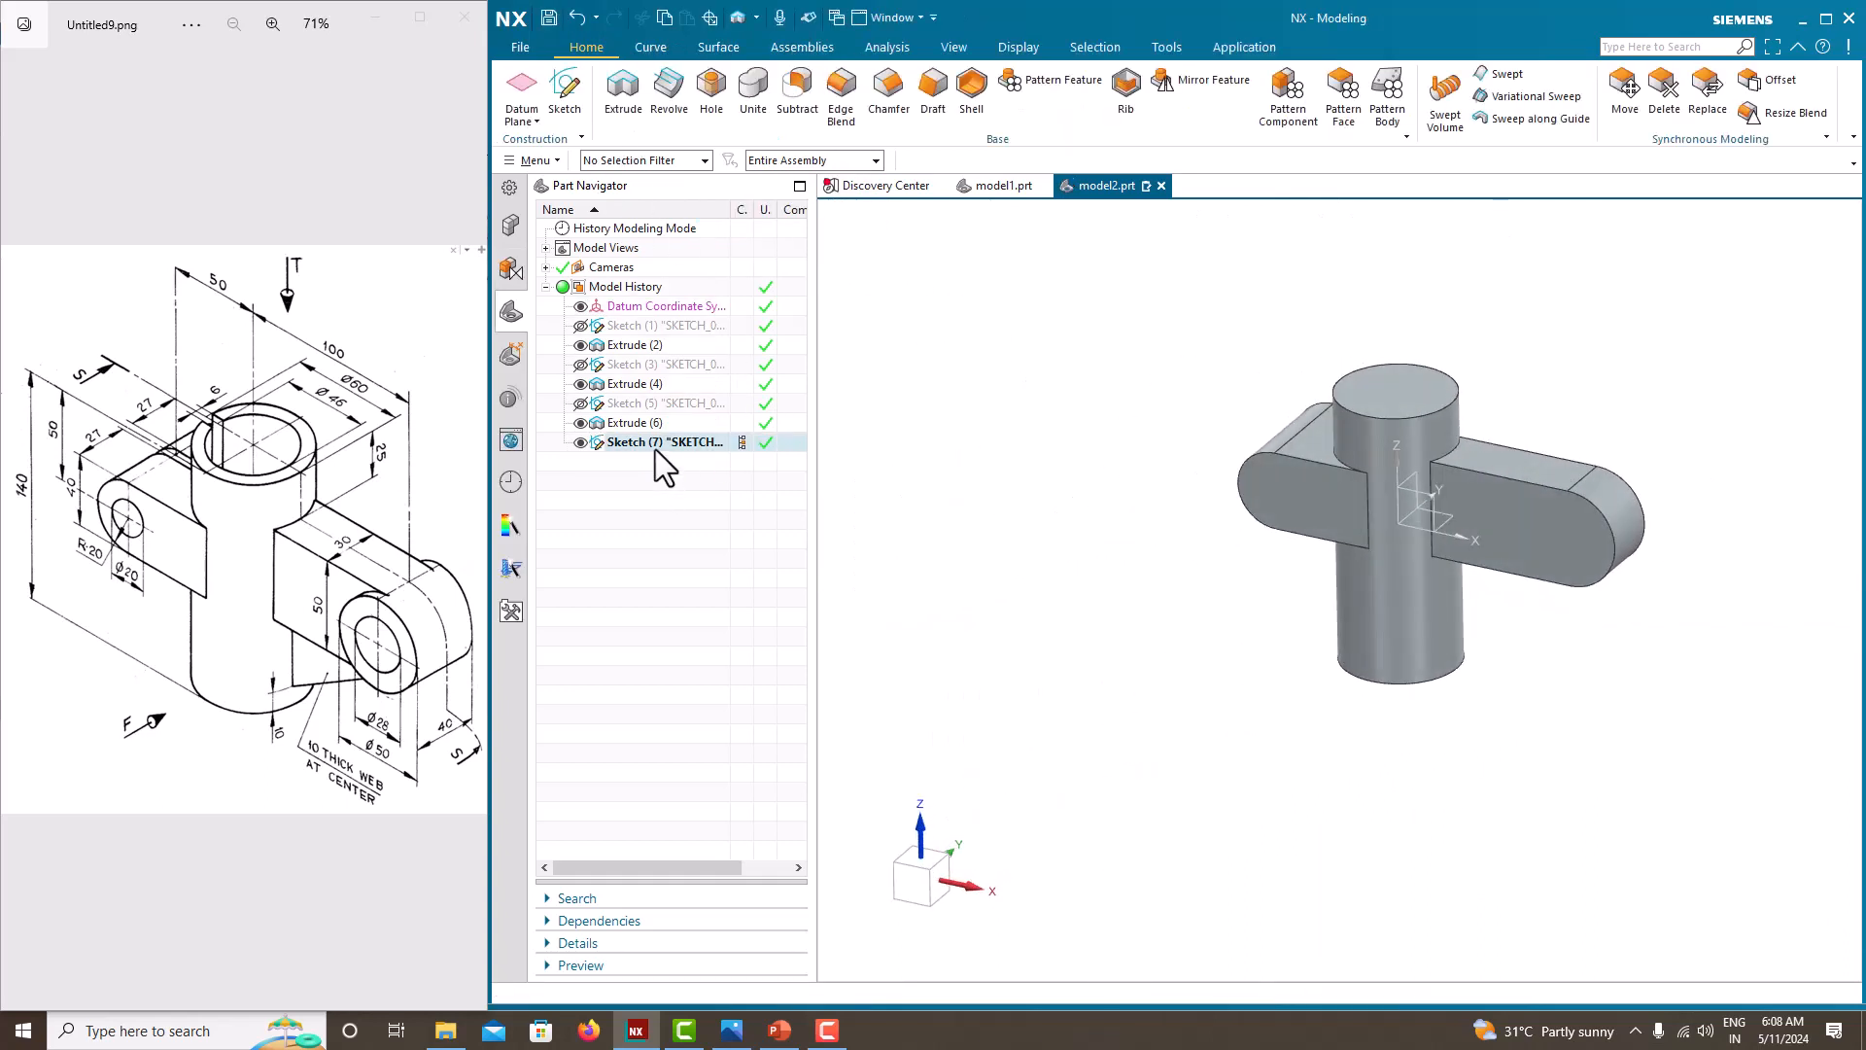
pyautogui.rightClick(655, 446)
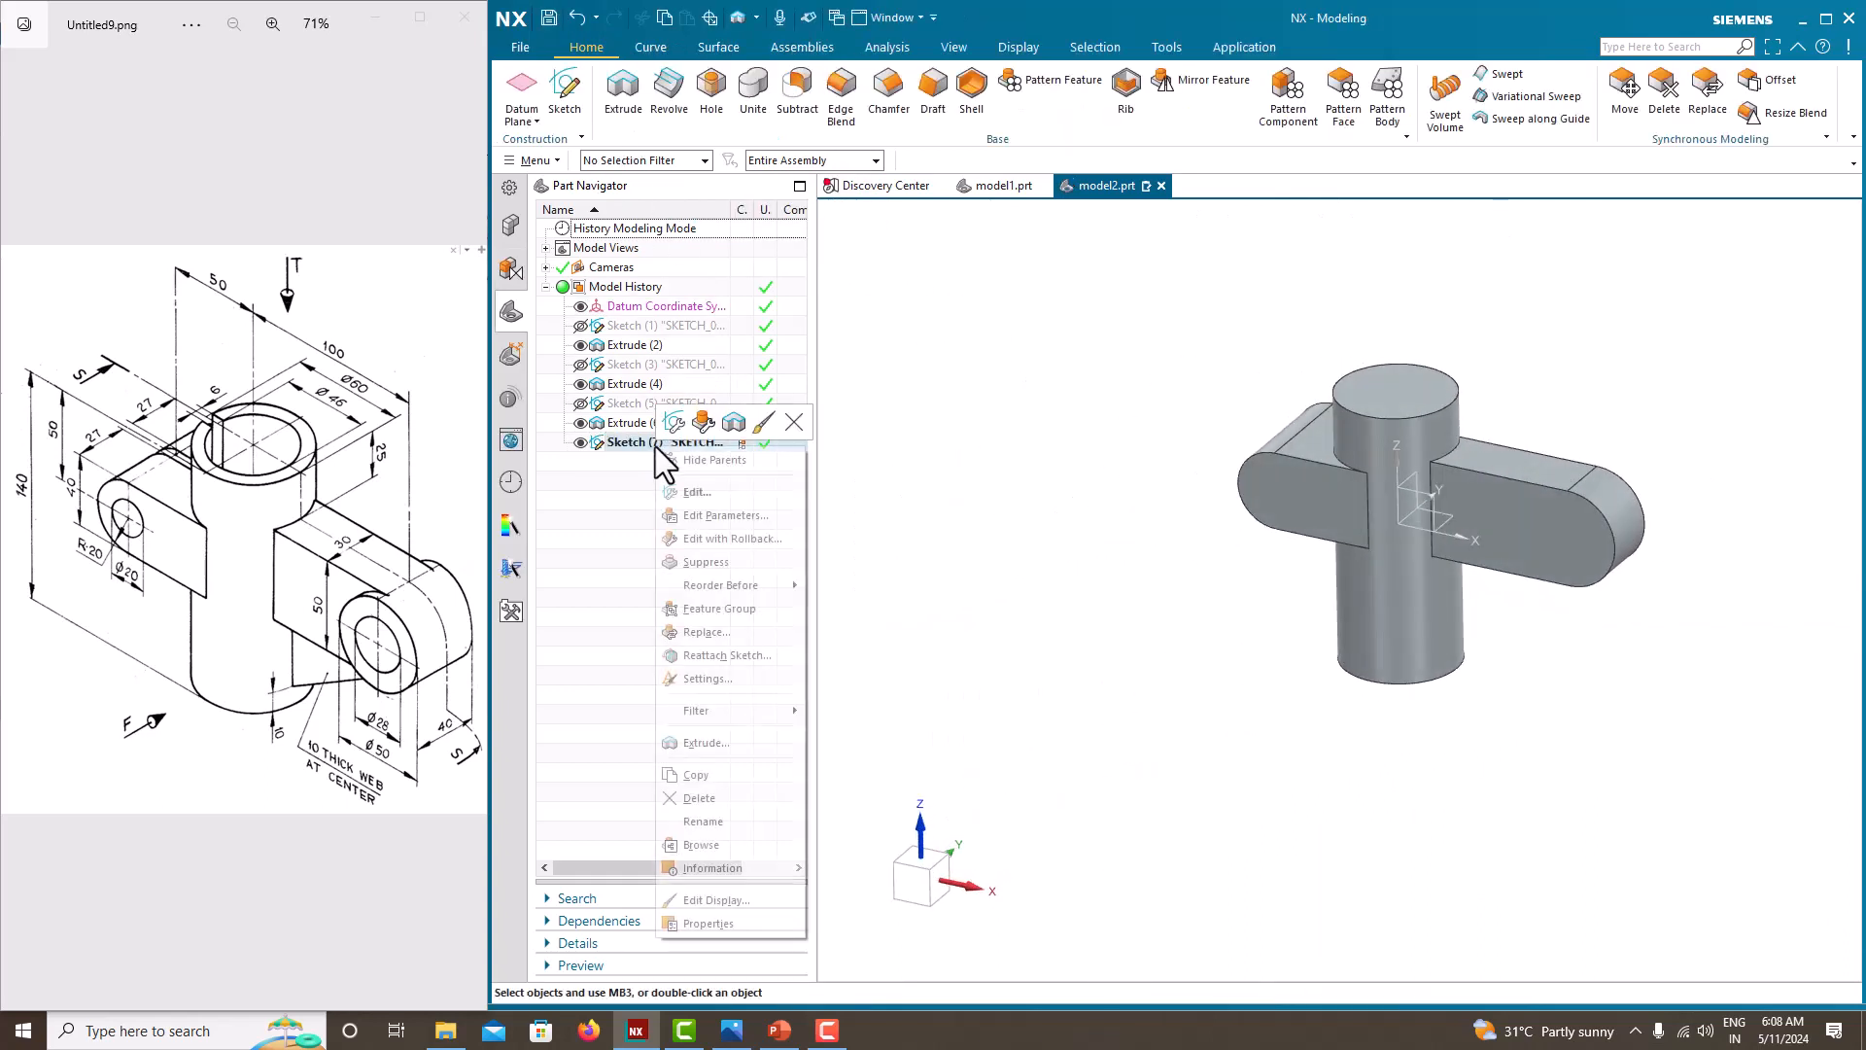
pyautogui.click(715, 801)
# Create a new sketch on the Front datum plane through the middle of the cylinder.
pyautogui.click(563, 88)
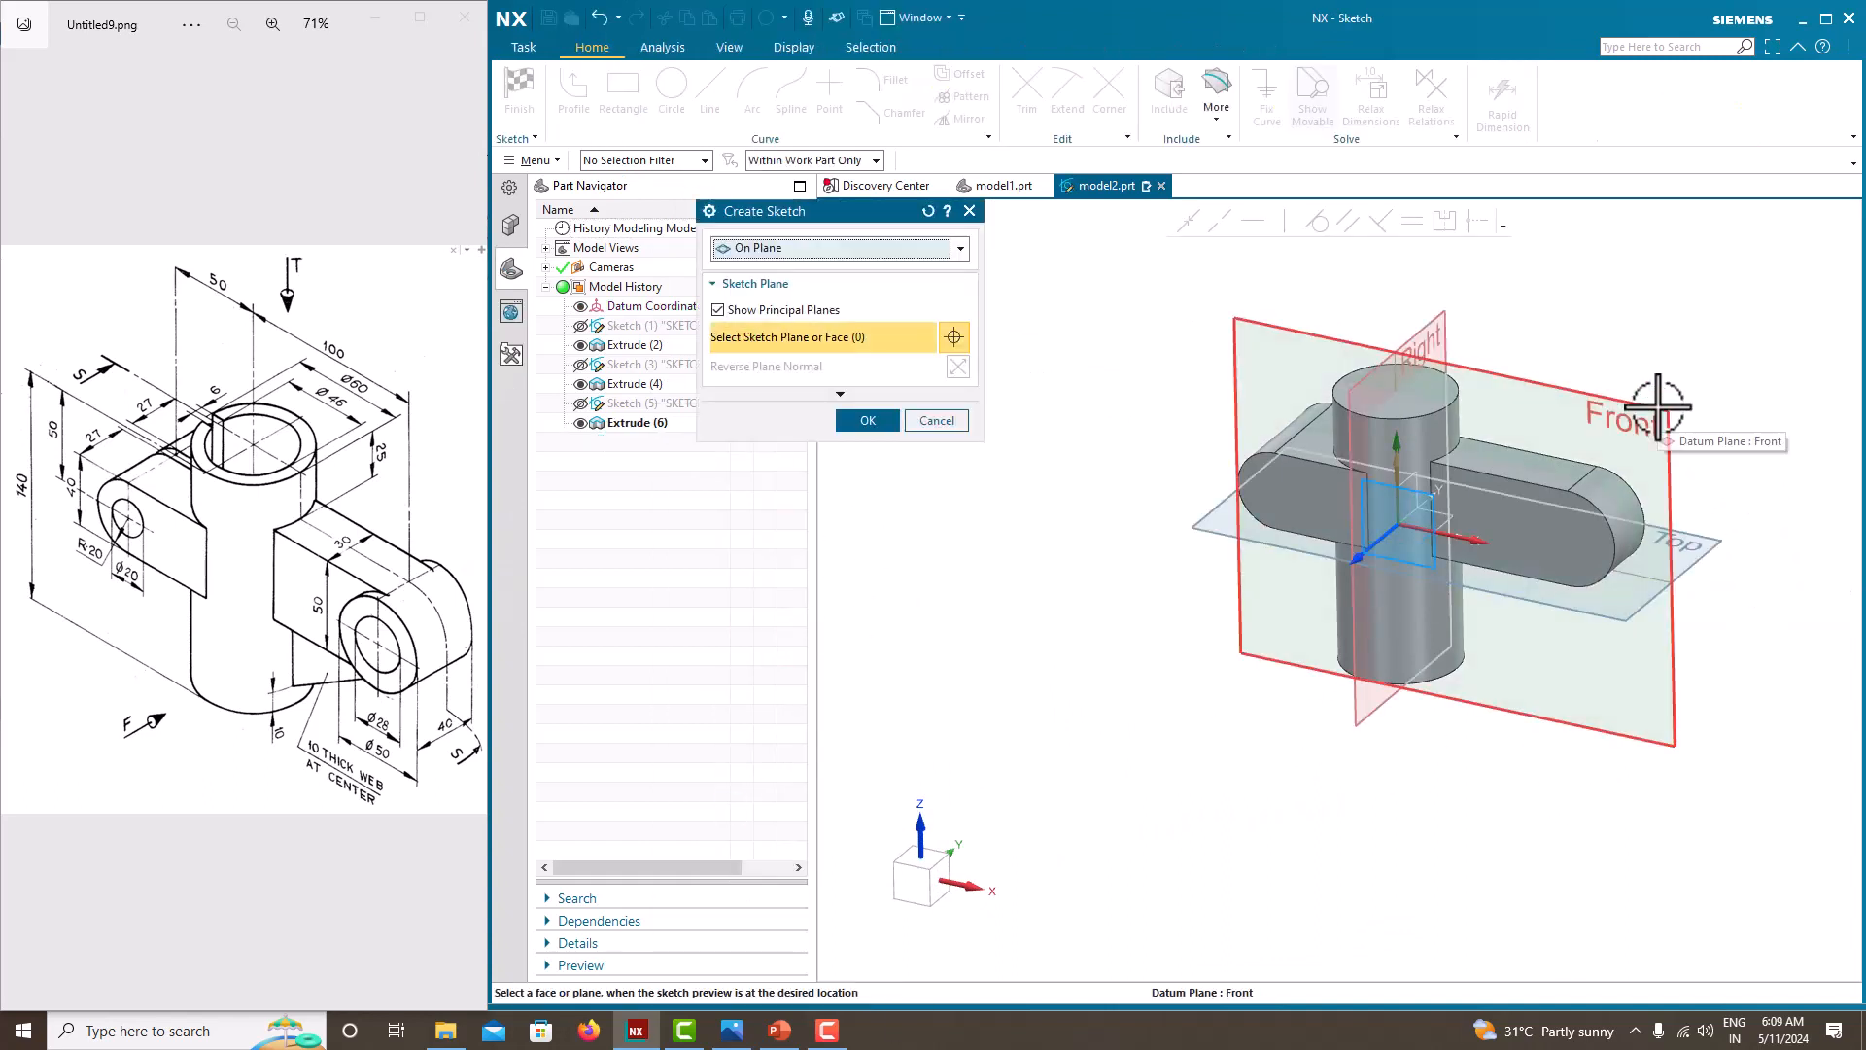
pyautogui.click(1659, 407)
pyautogui.click(855, 422)
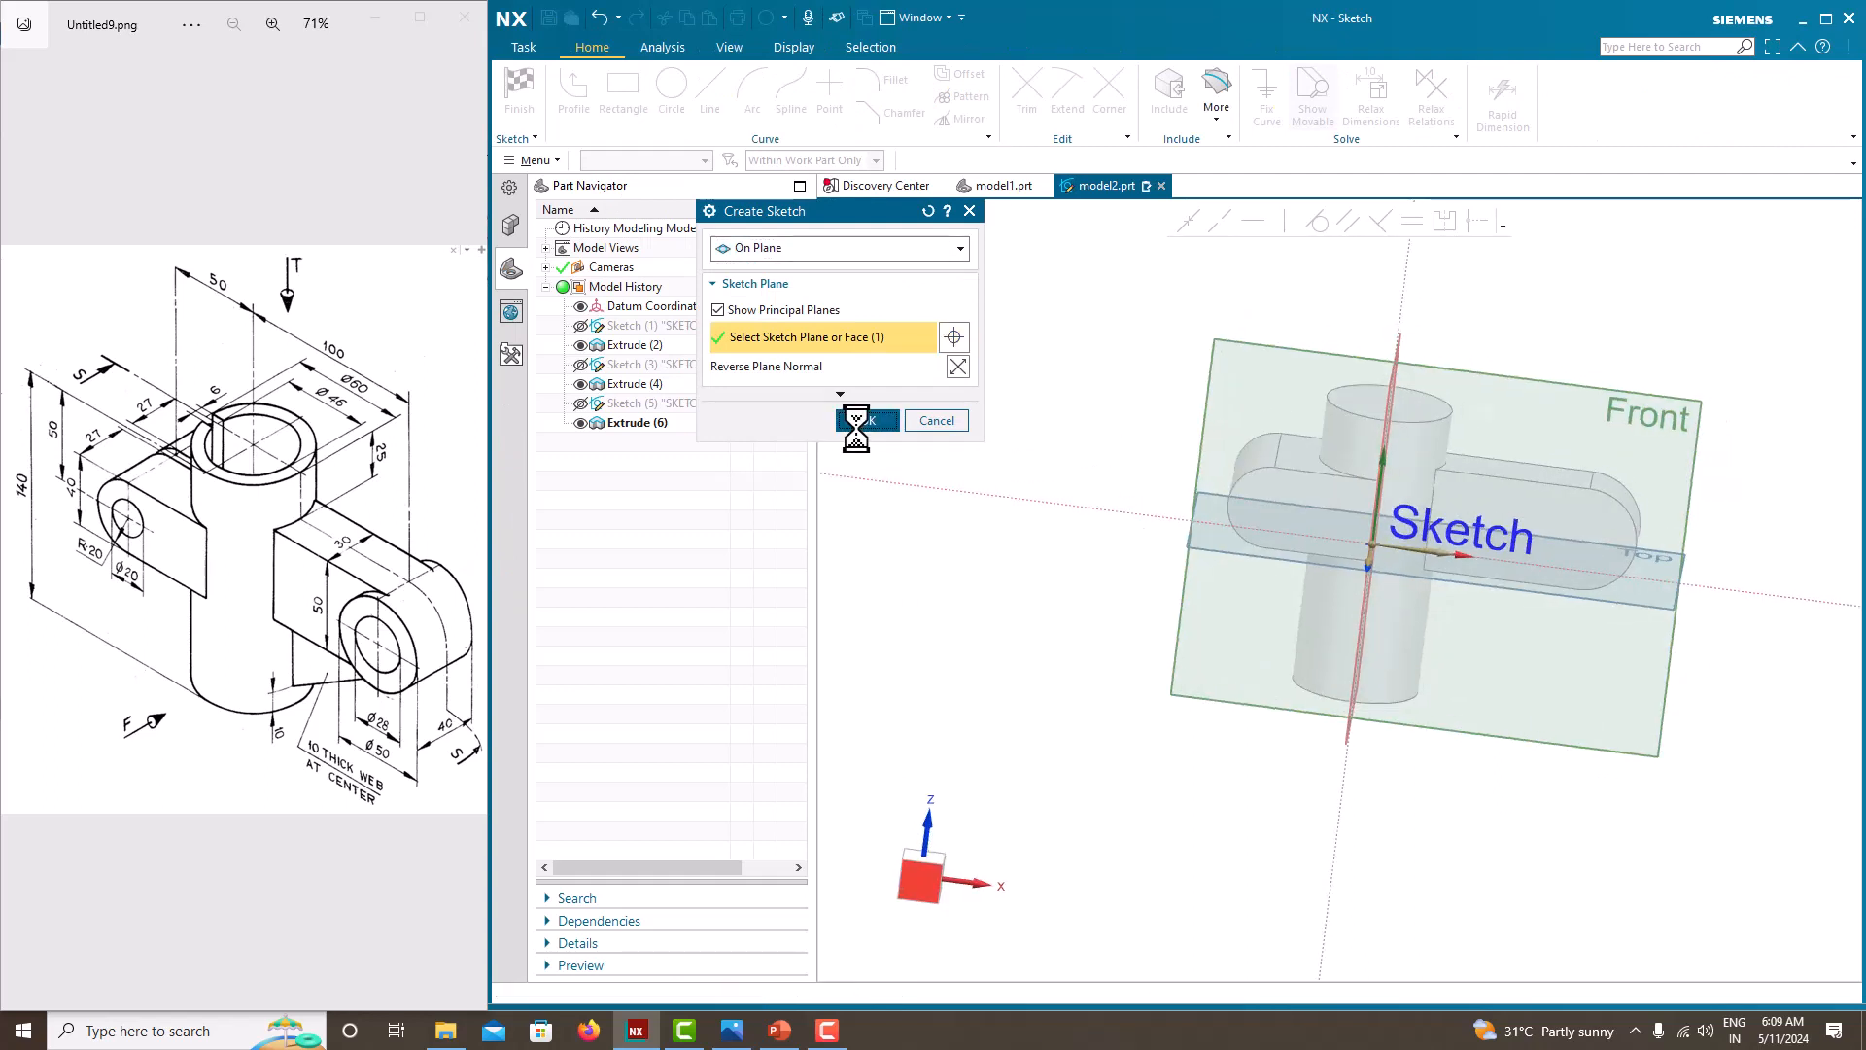
pyautogui.click(680, 124)
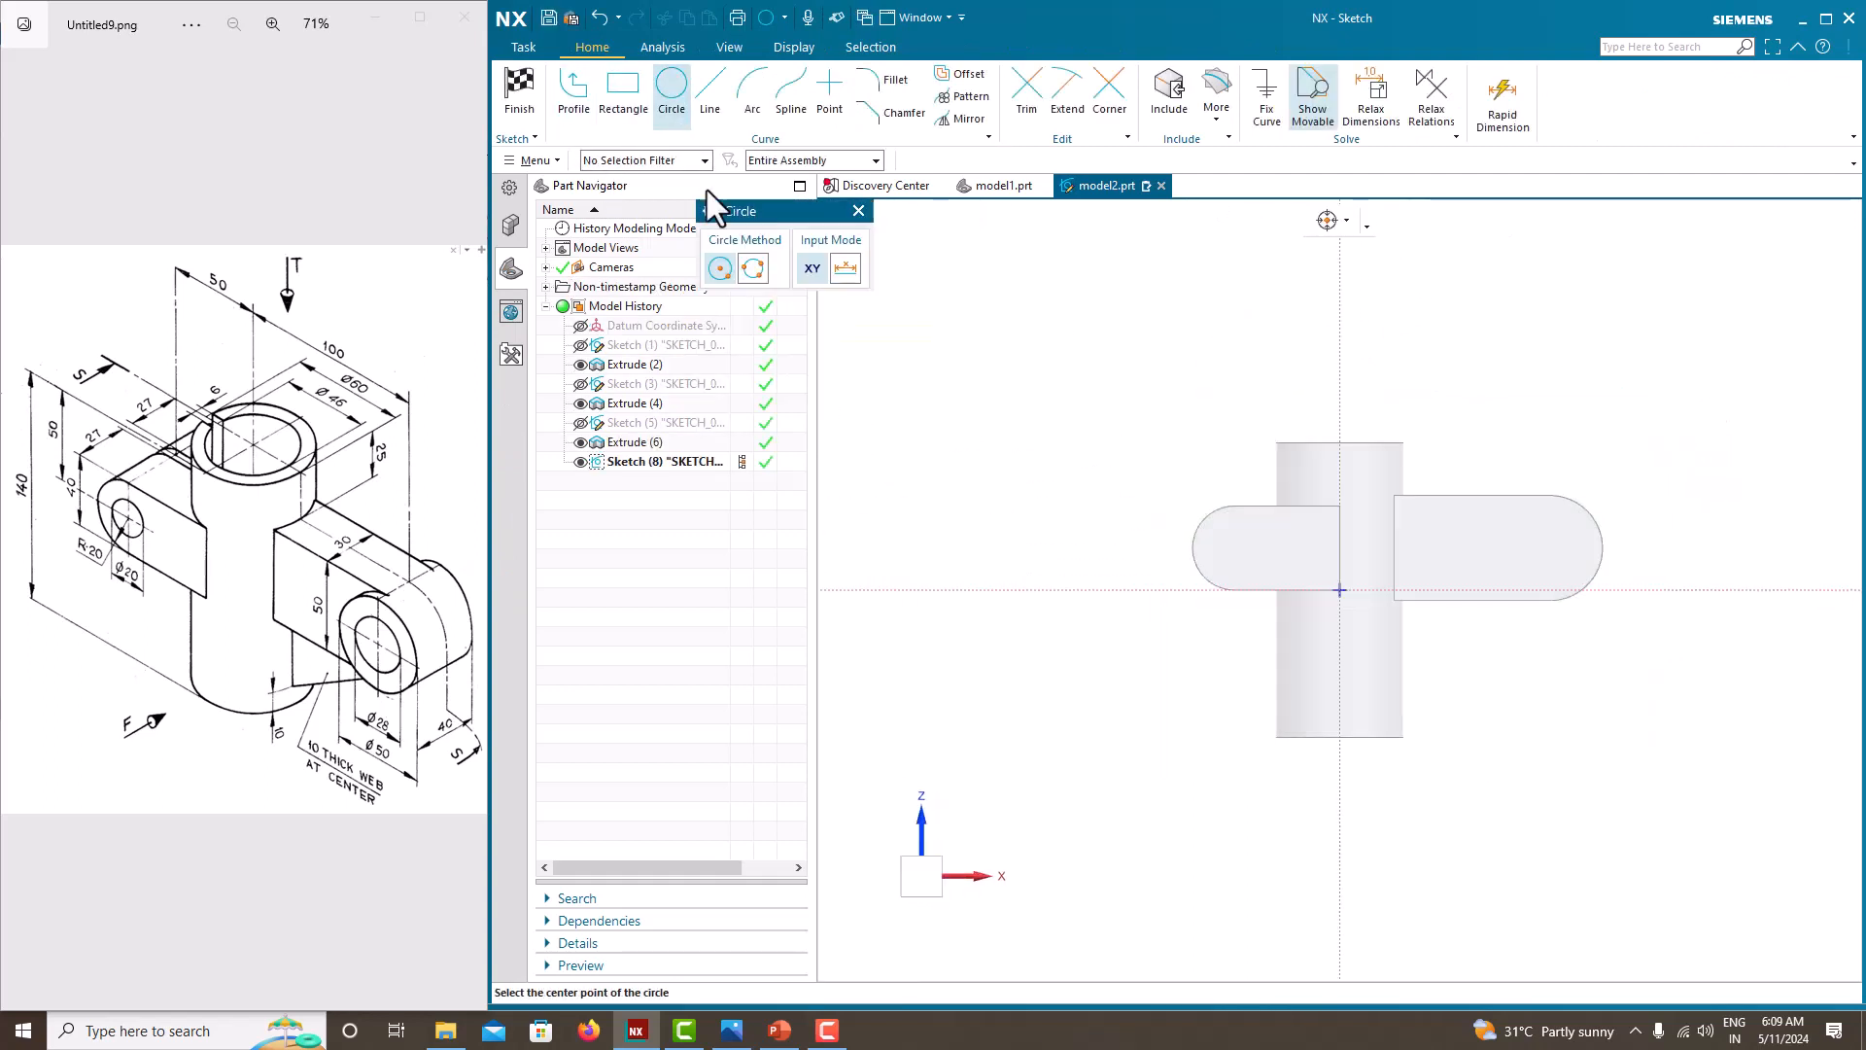
pyautogui.scroll(3, 1637, 475)
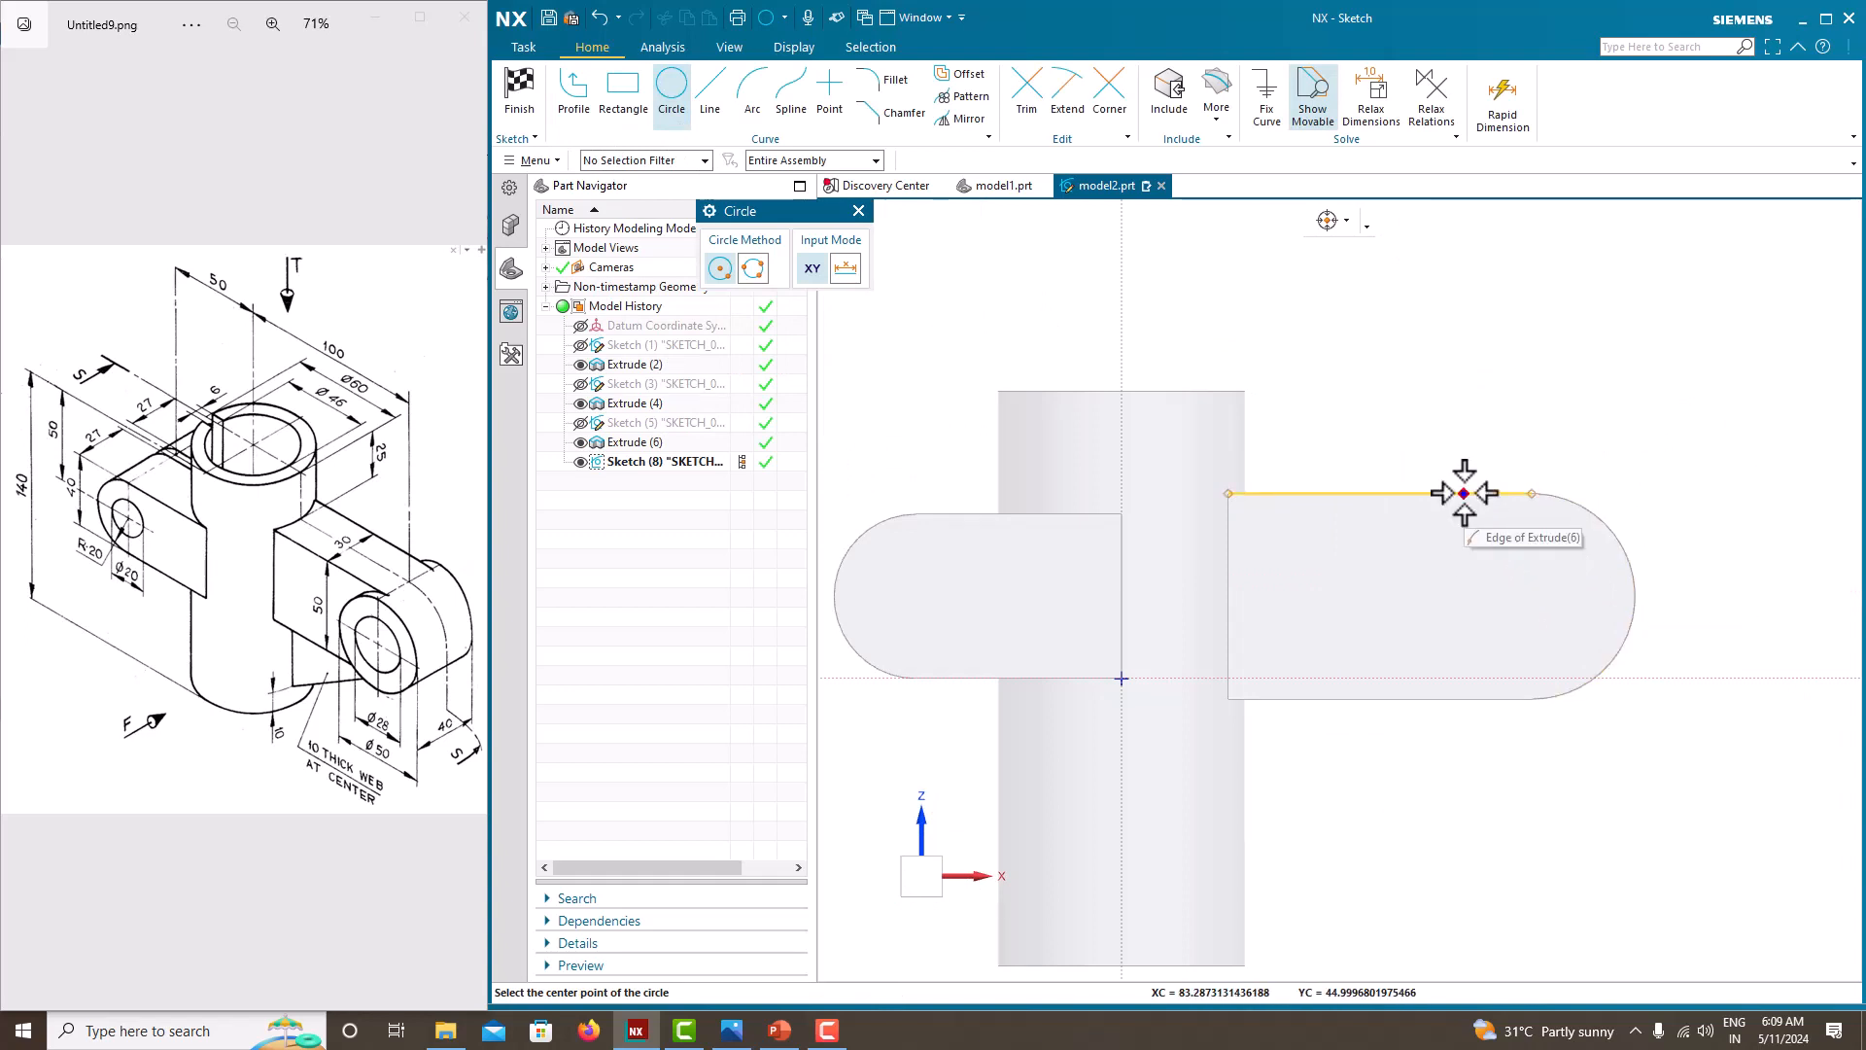
pyautogui.click(801, 159)
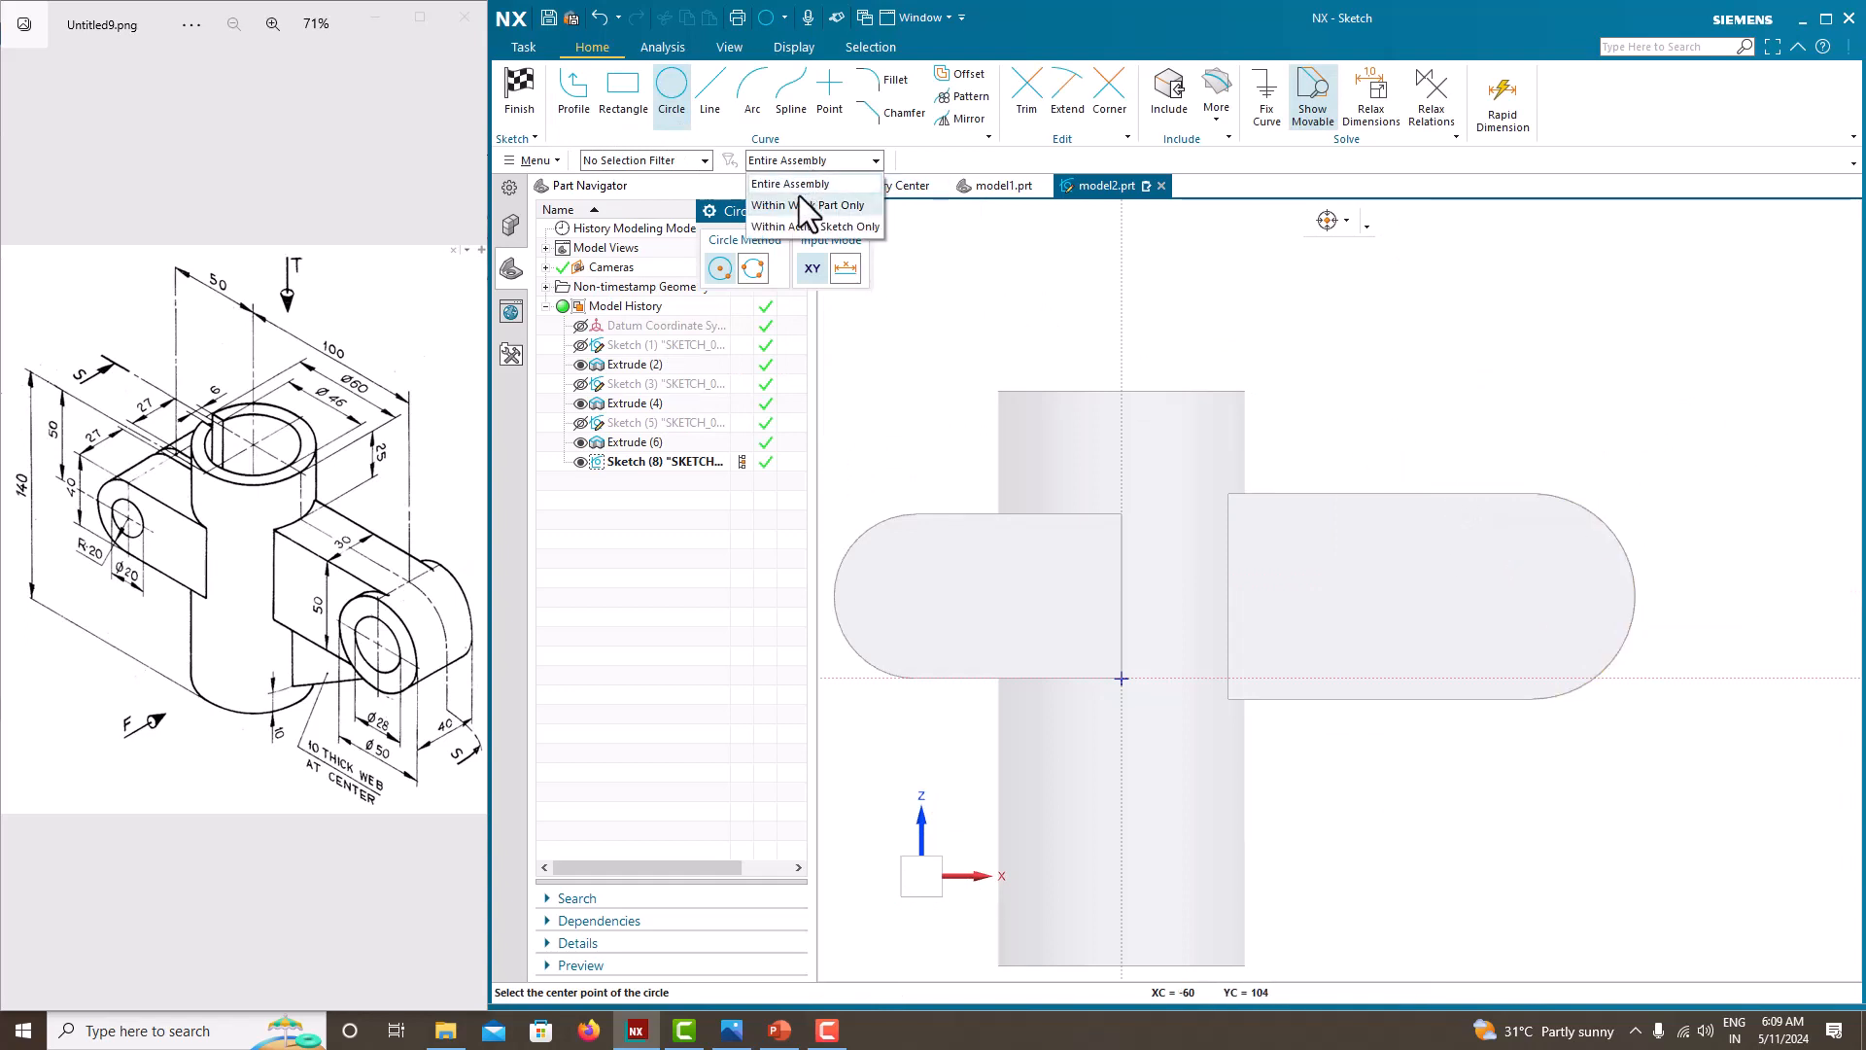
pyautogui.click(799, 199)
pyautogui.click(802, 164)
pyautogui.click(807, 184)
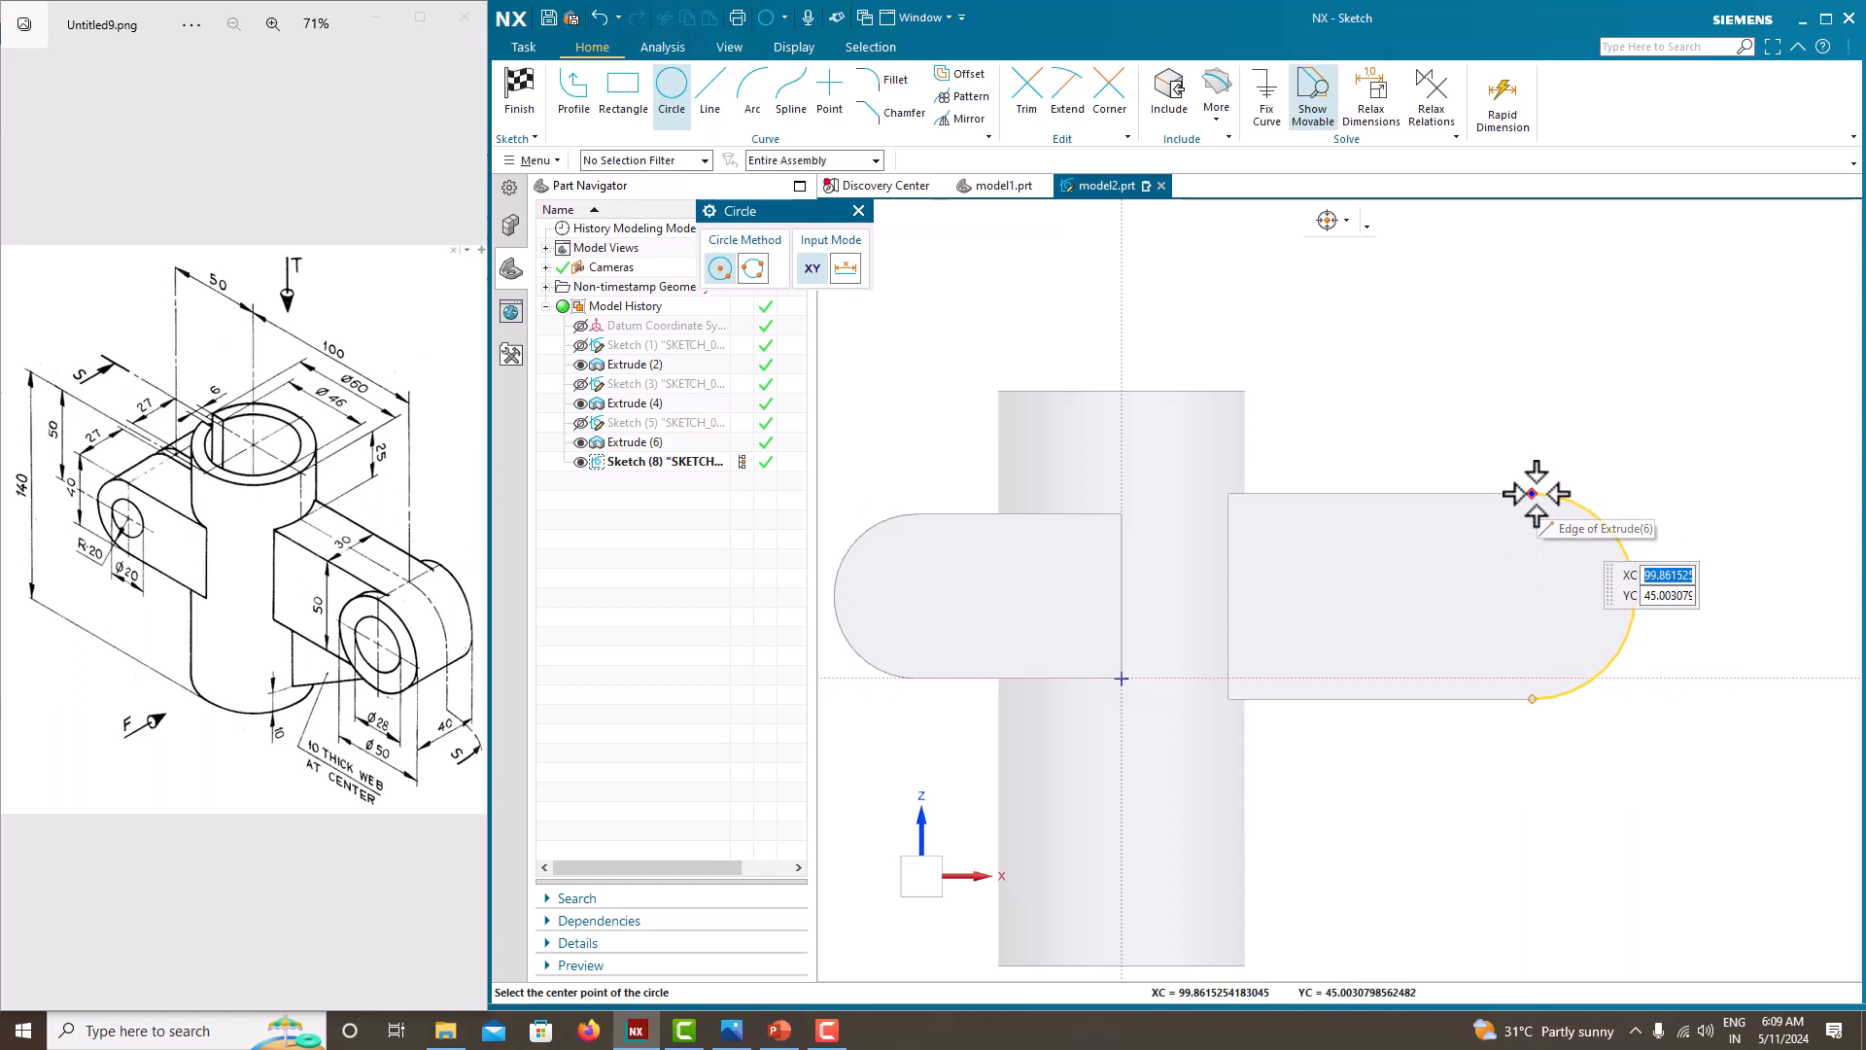
pyautogui.click(1632, 556)
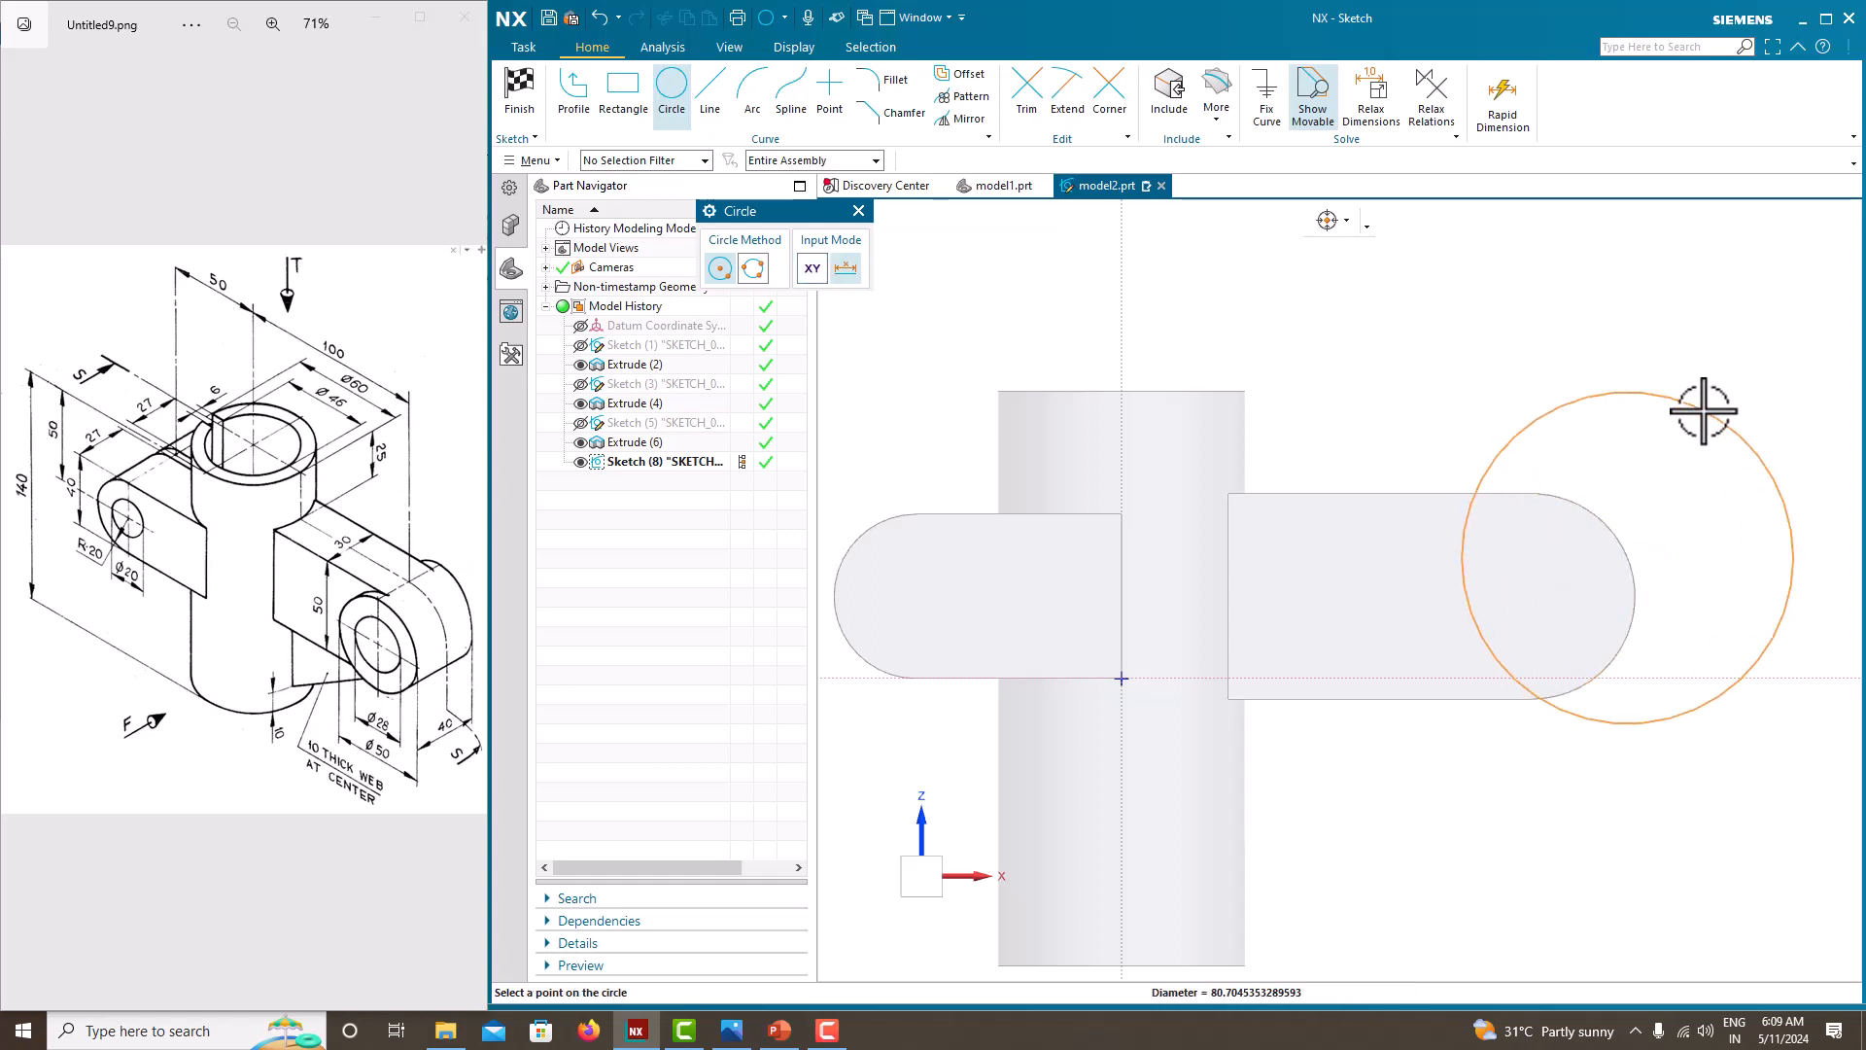
pyautogui.press('Escape')
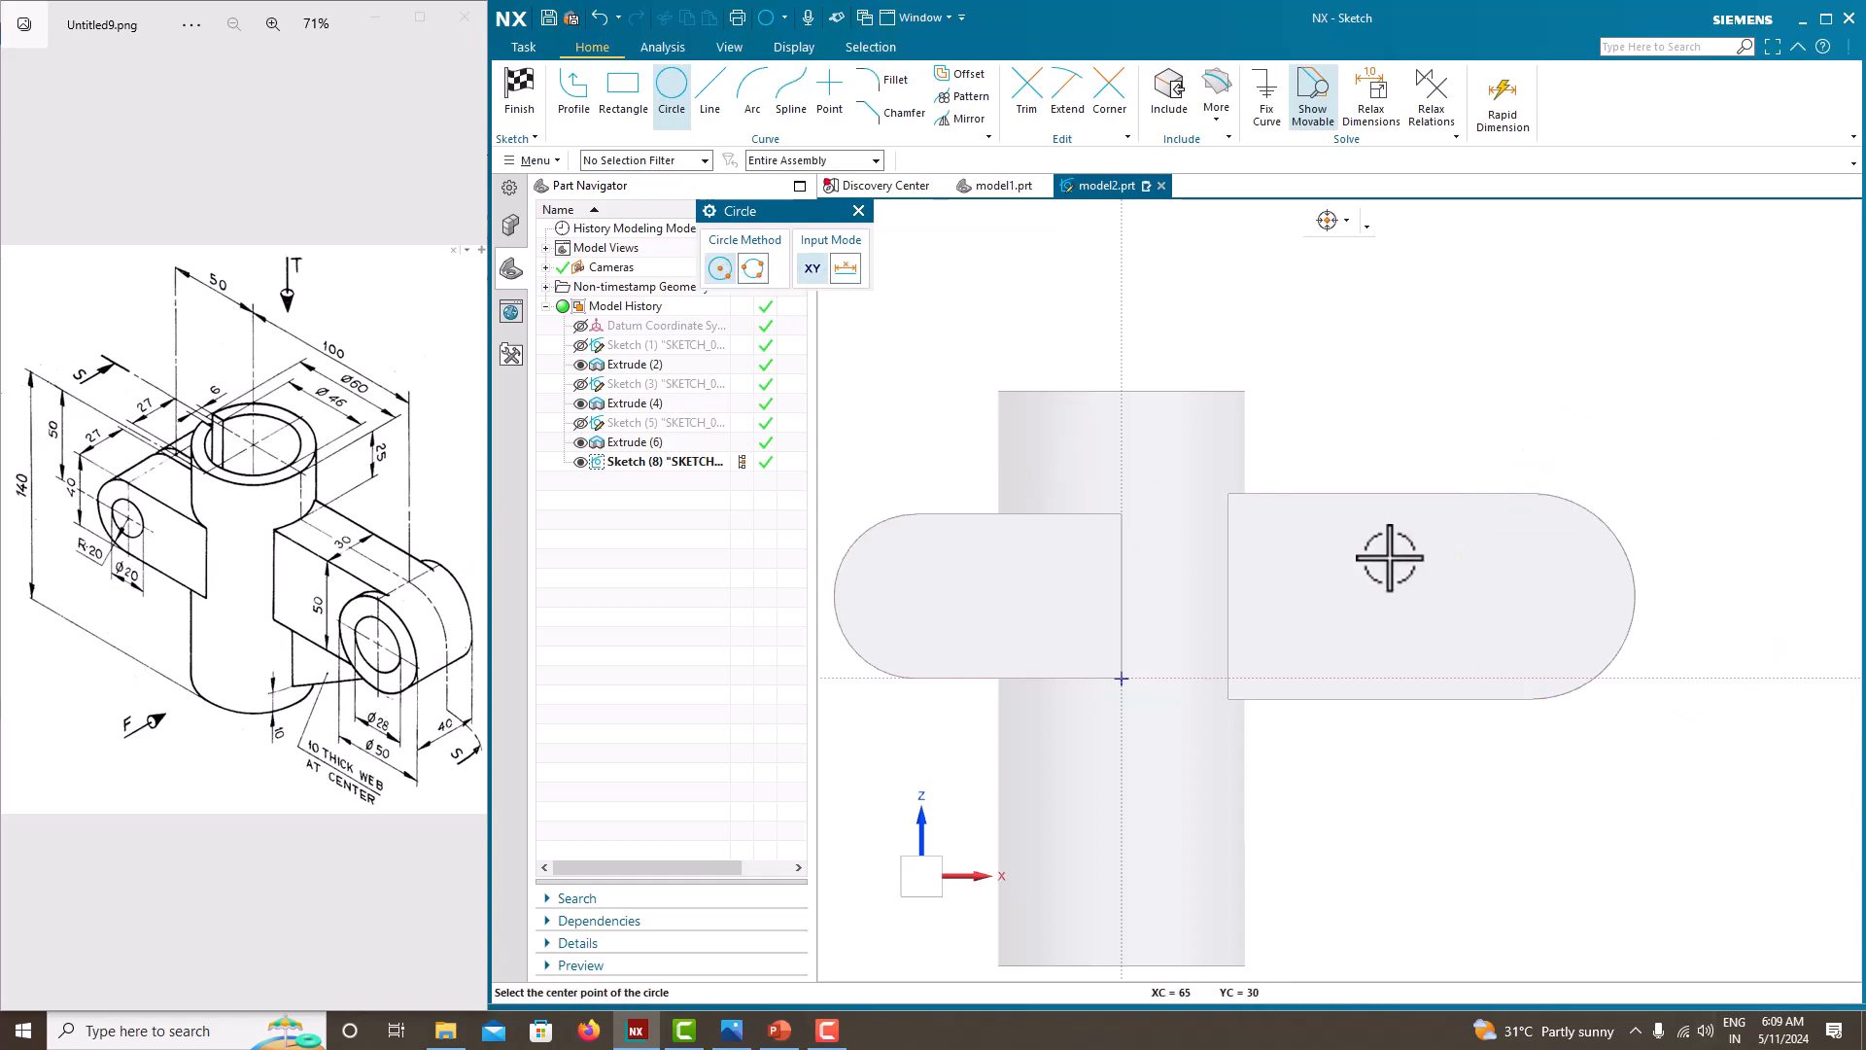
pyautogui.click(1346, 220)
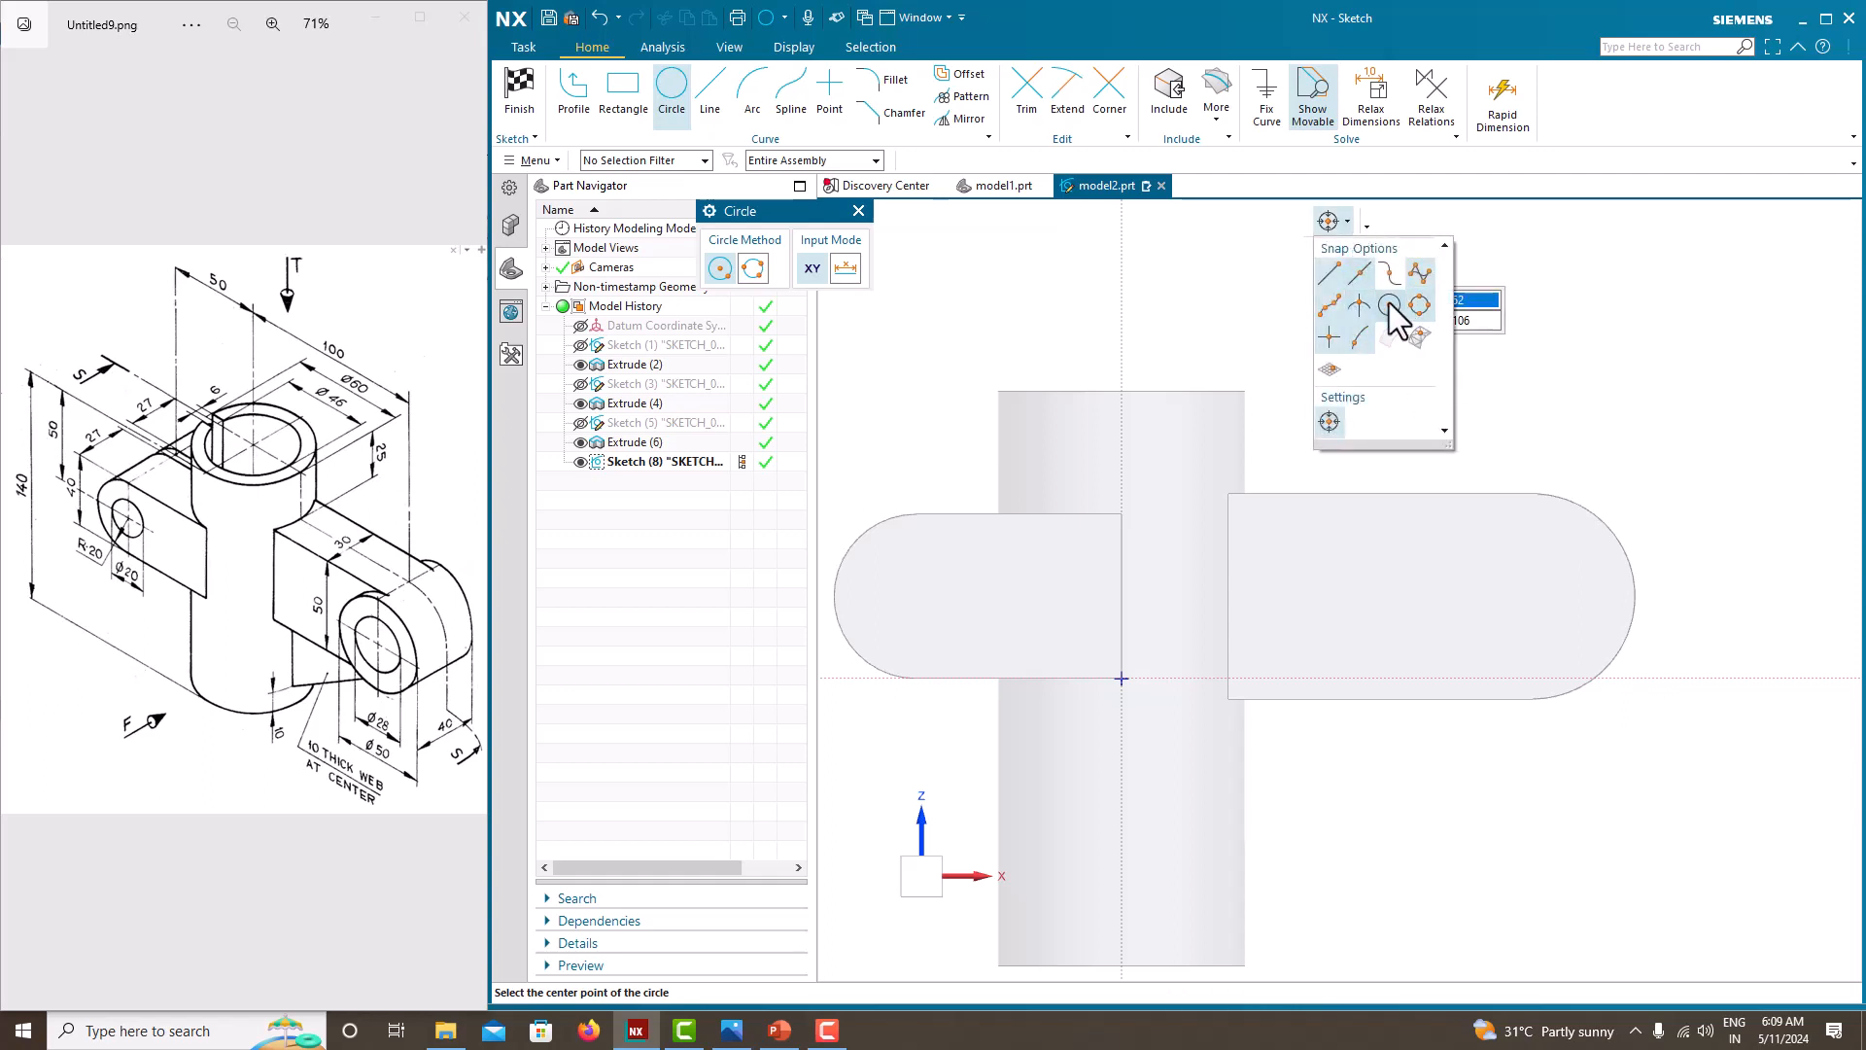
pyautogui.click(1528, 277)
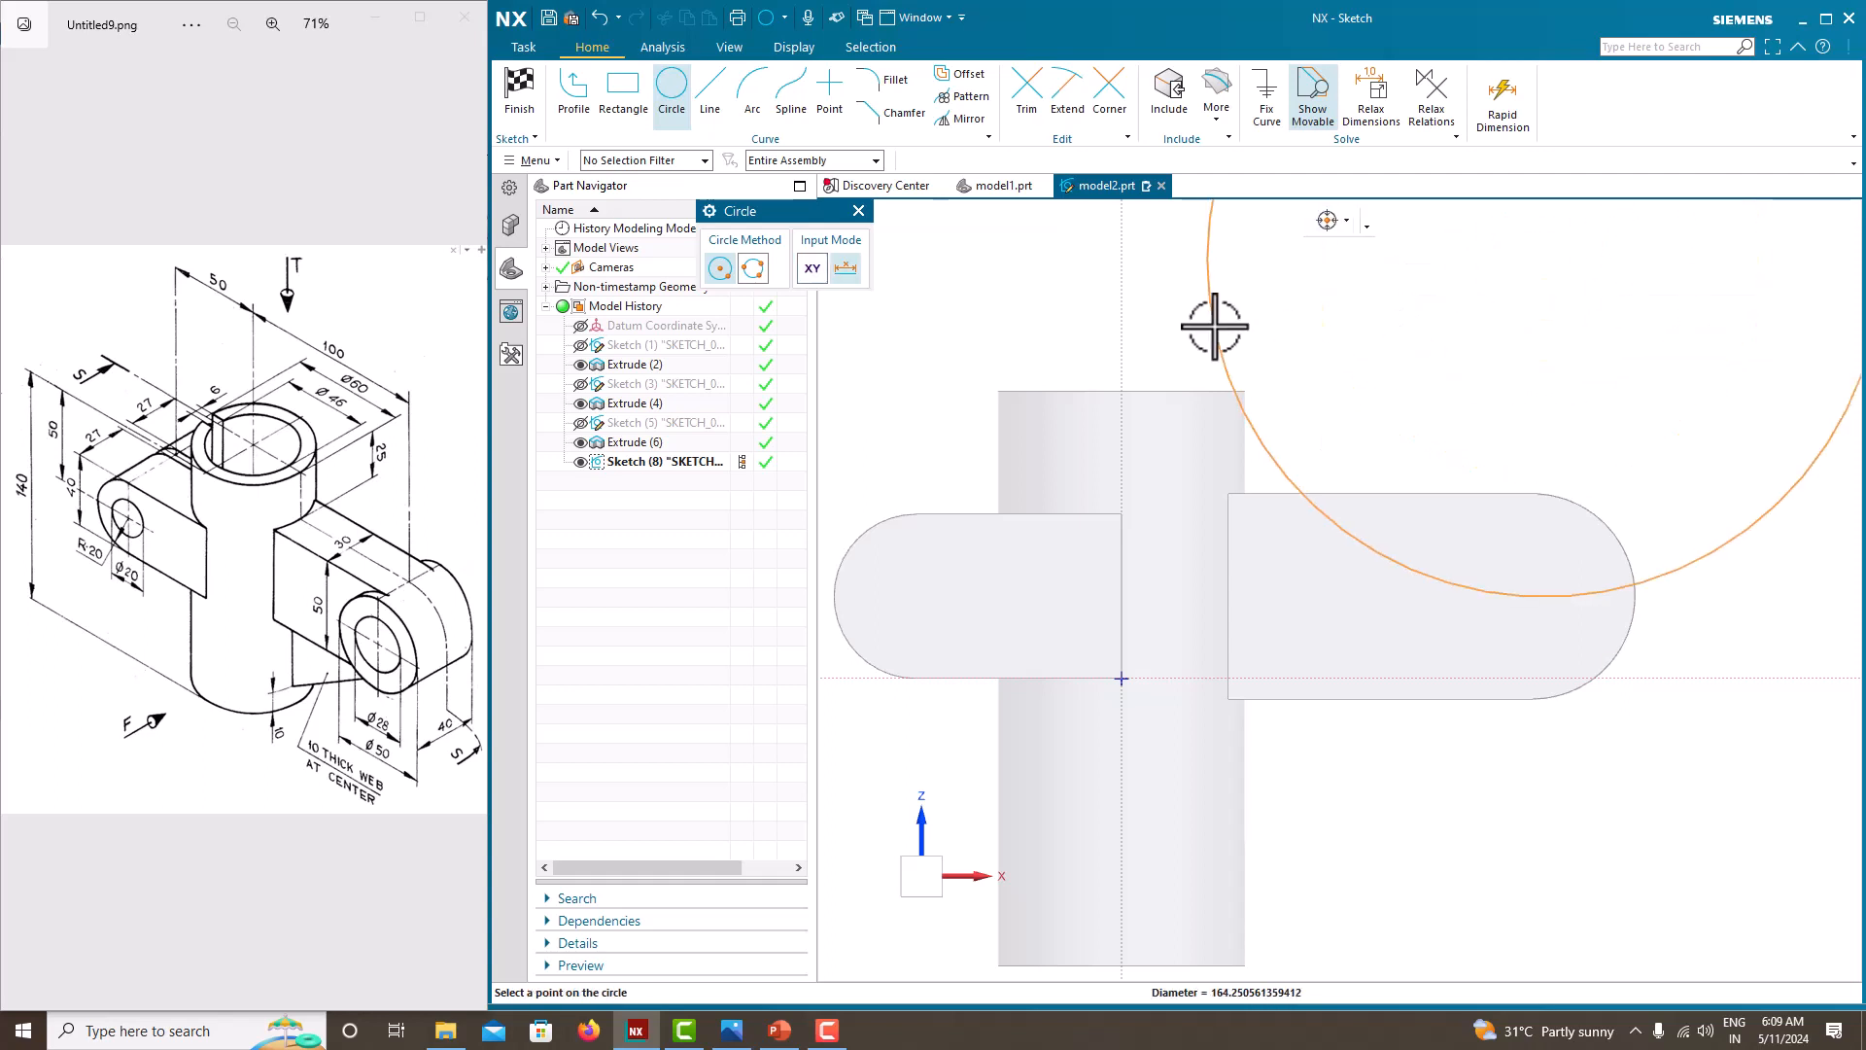
pyautogui.click(1371, 321)
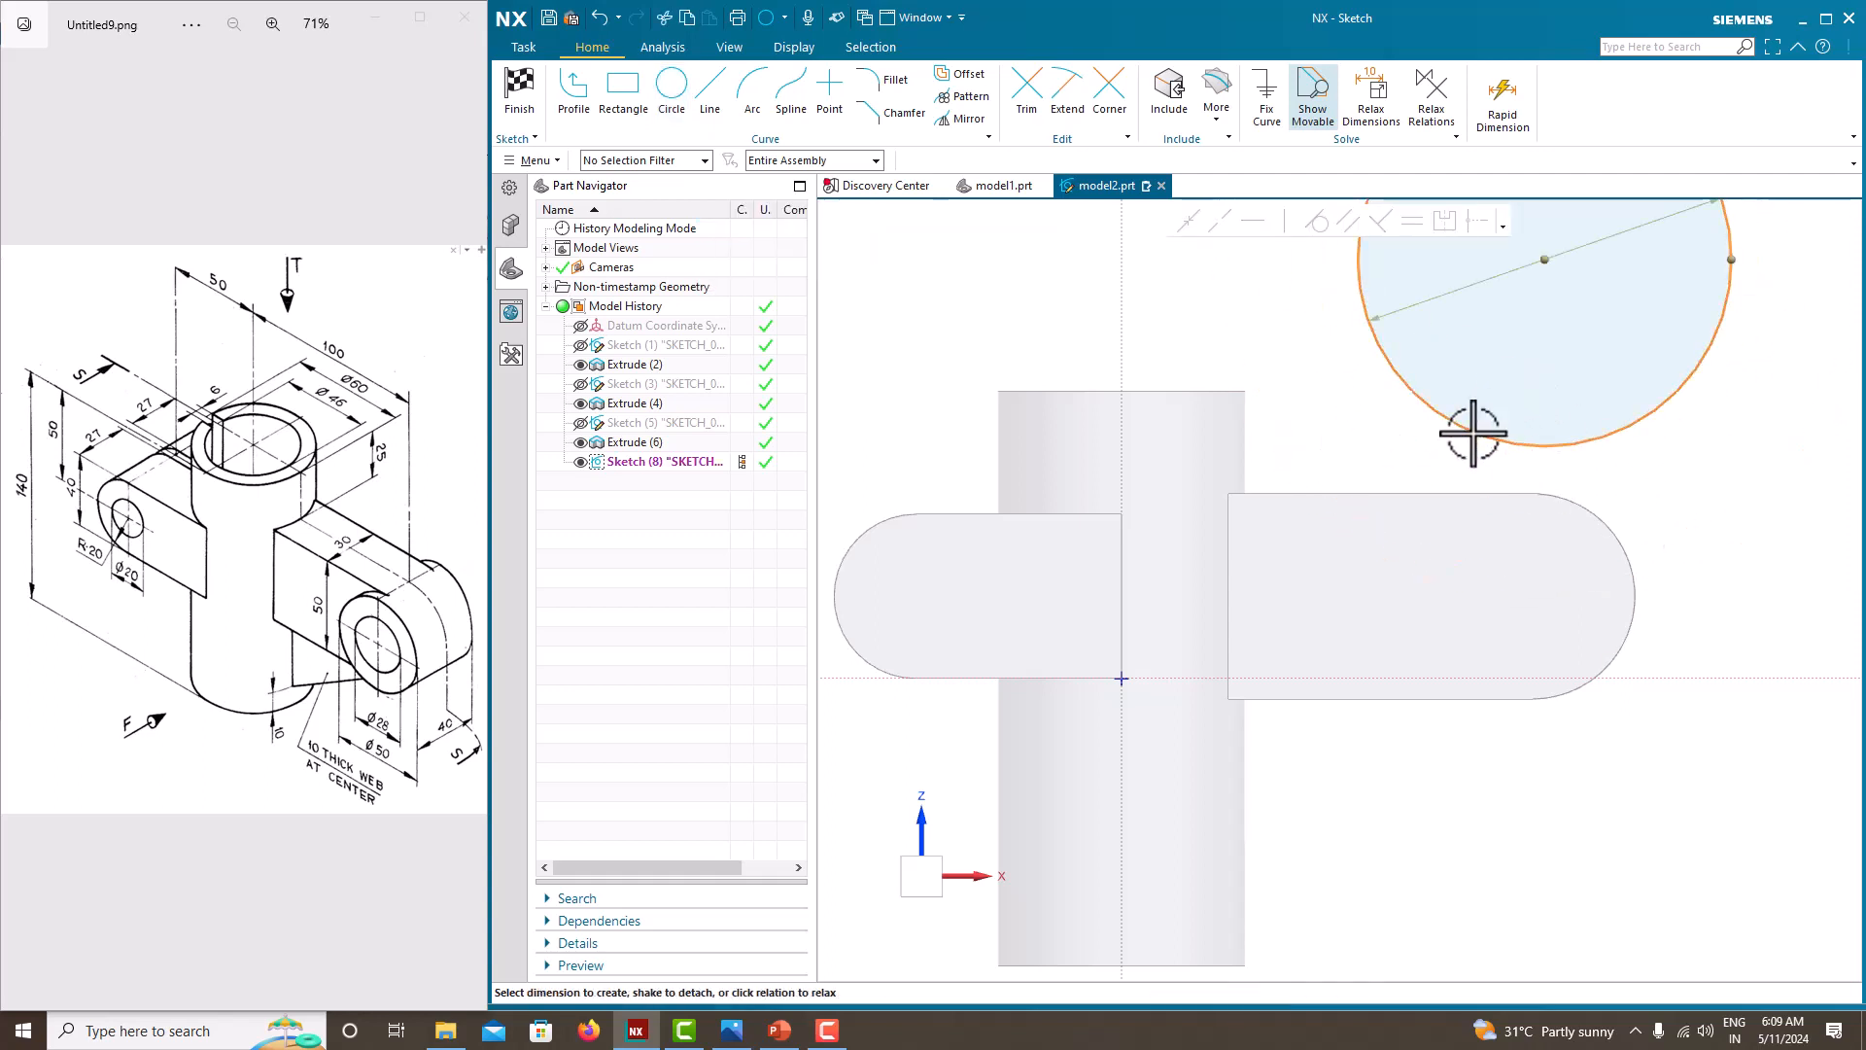
pyautogui.press('Delete')
pyautogui.click(672, 95)
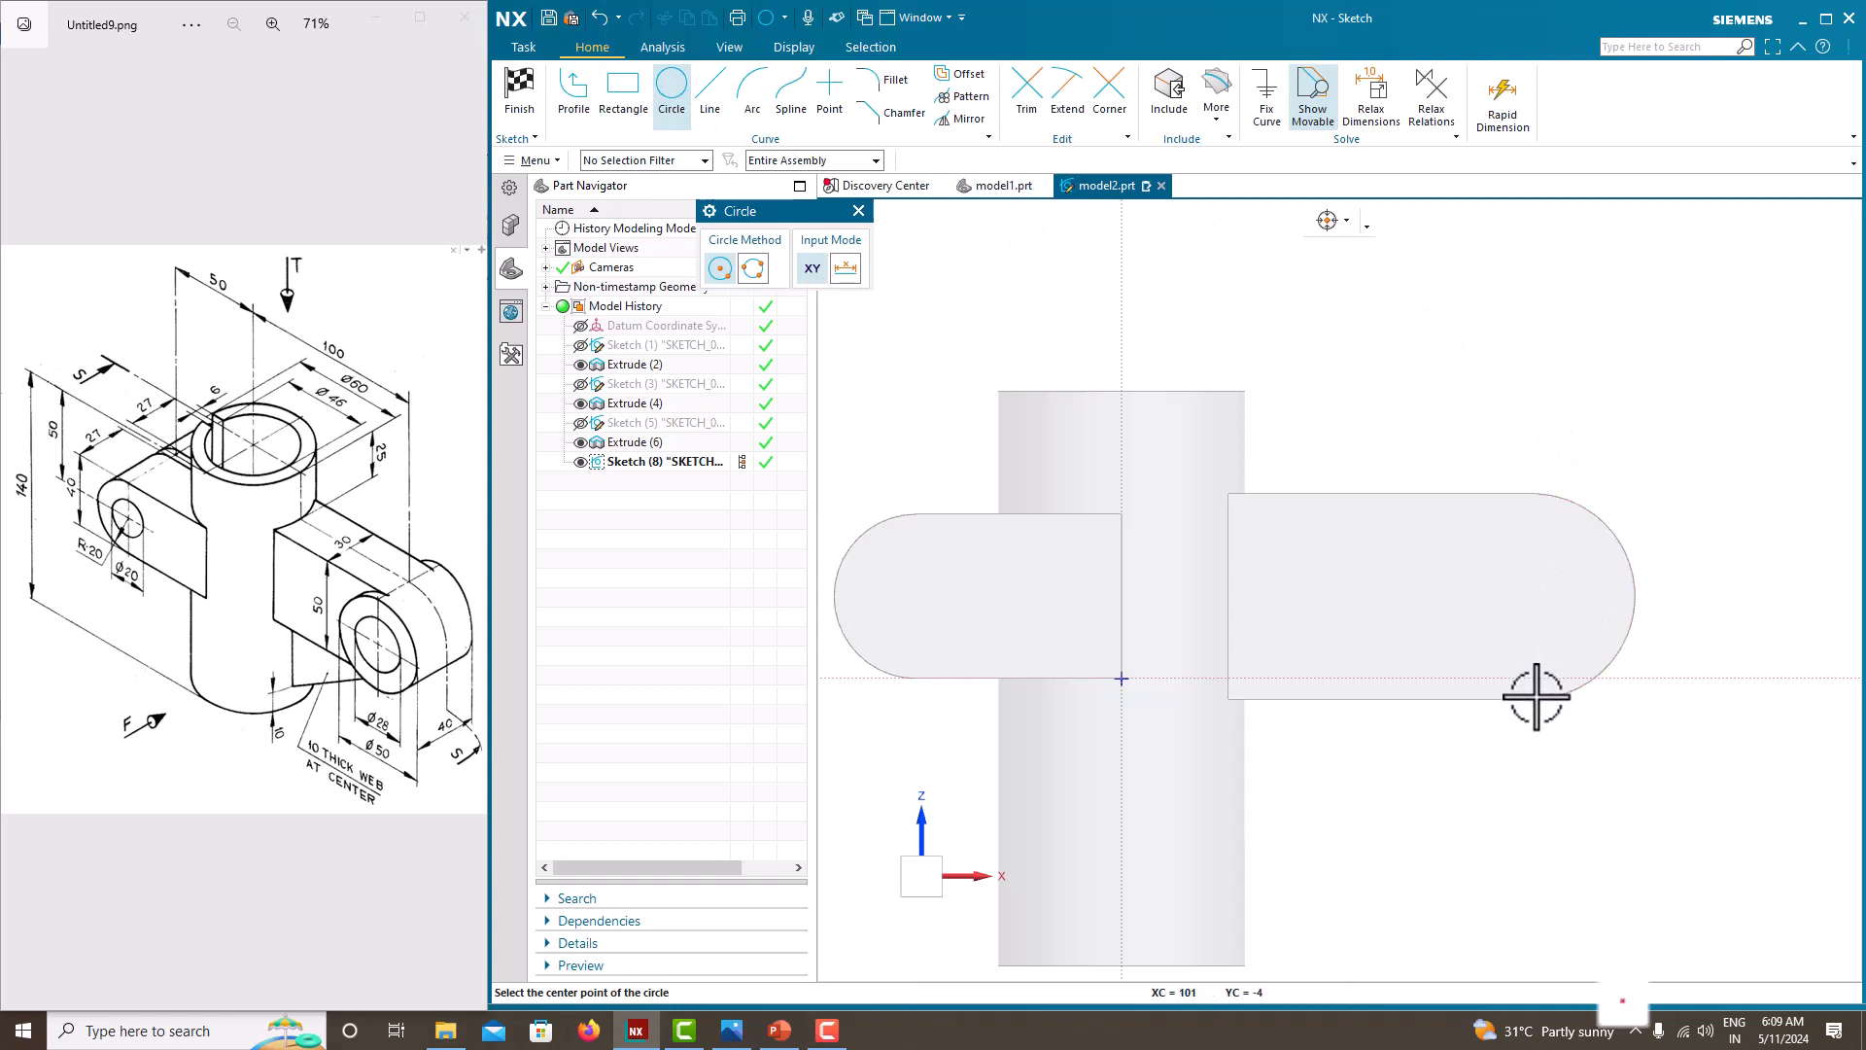
# Draw a vertical line about 50 mm long where the right arm's rounded end begins, and dimension its length.
pyautogui.click(724, 94)
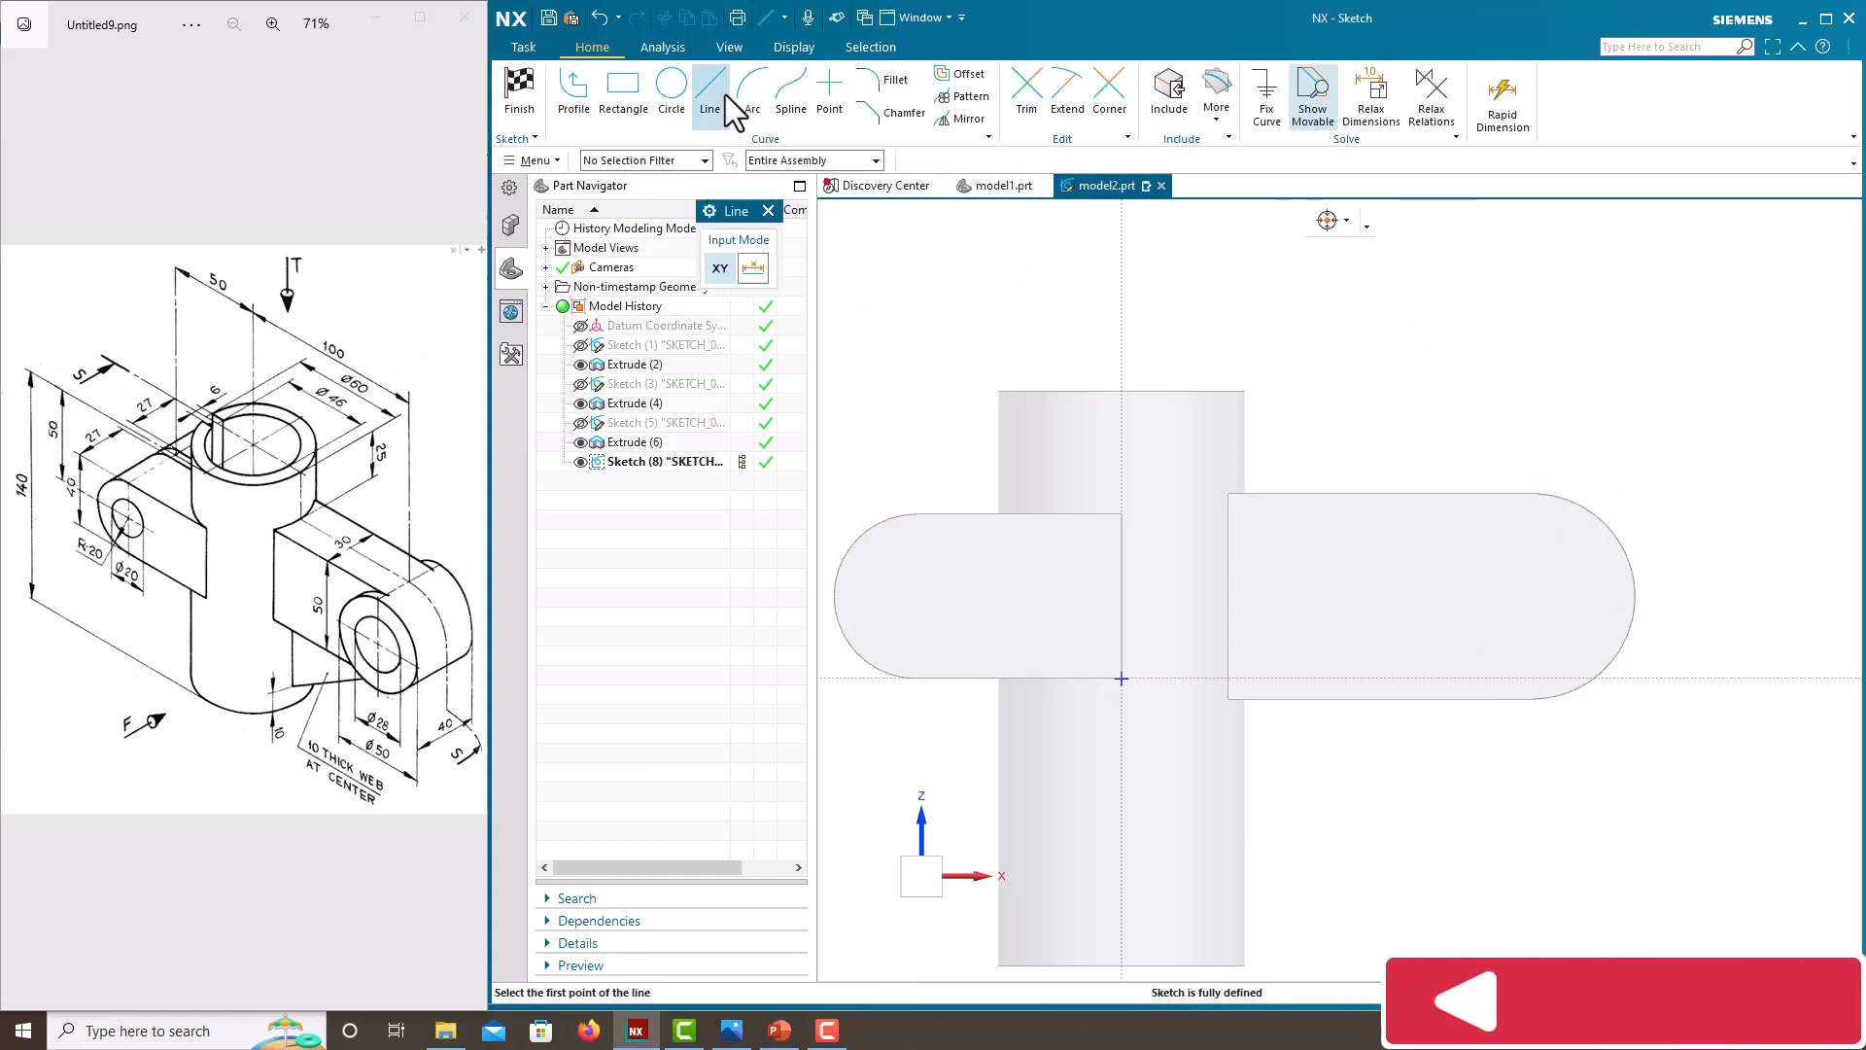
pyautogui.click(1533, 700)
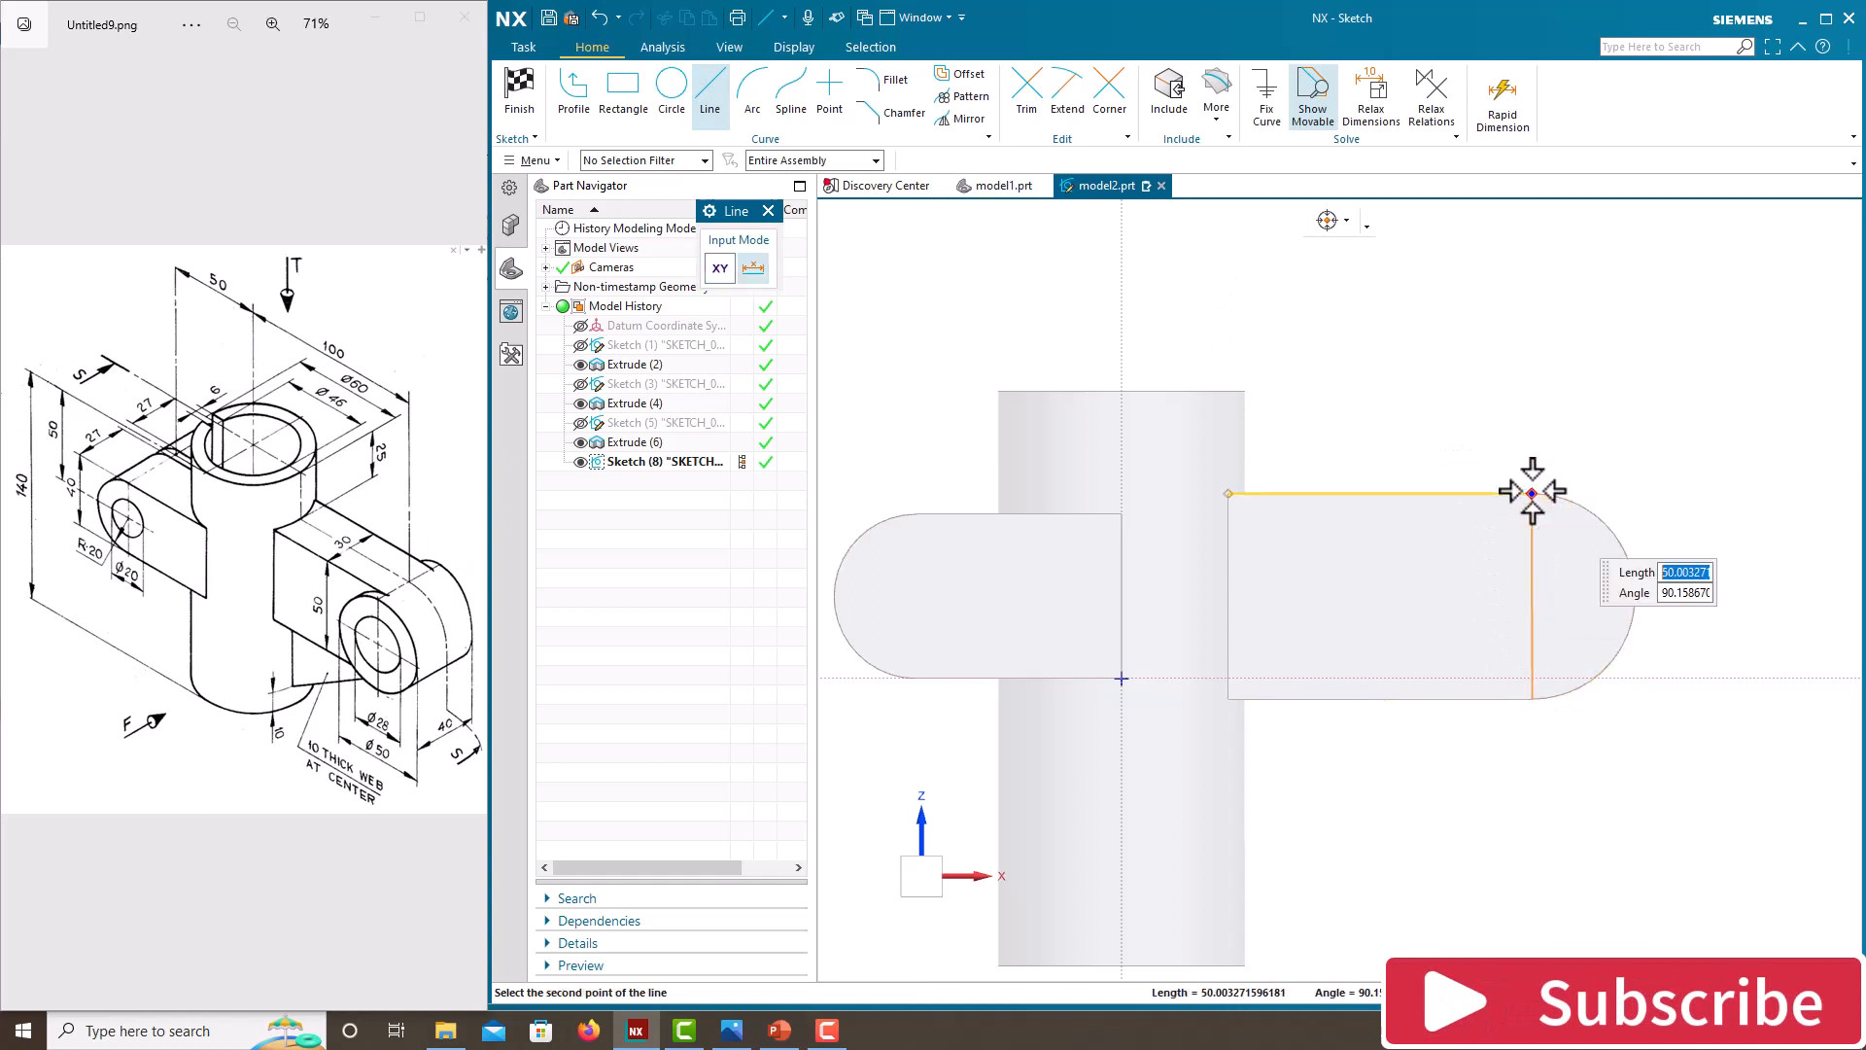
pyautogui.click(1533, 493)
pyautogui.press('Escape')
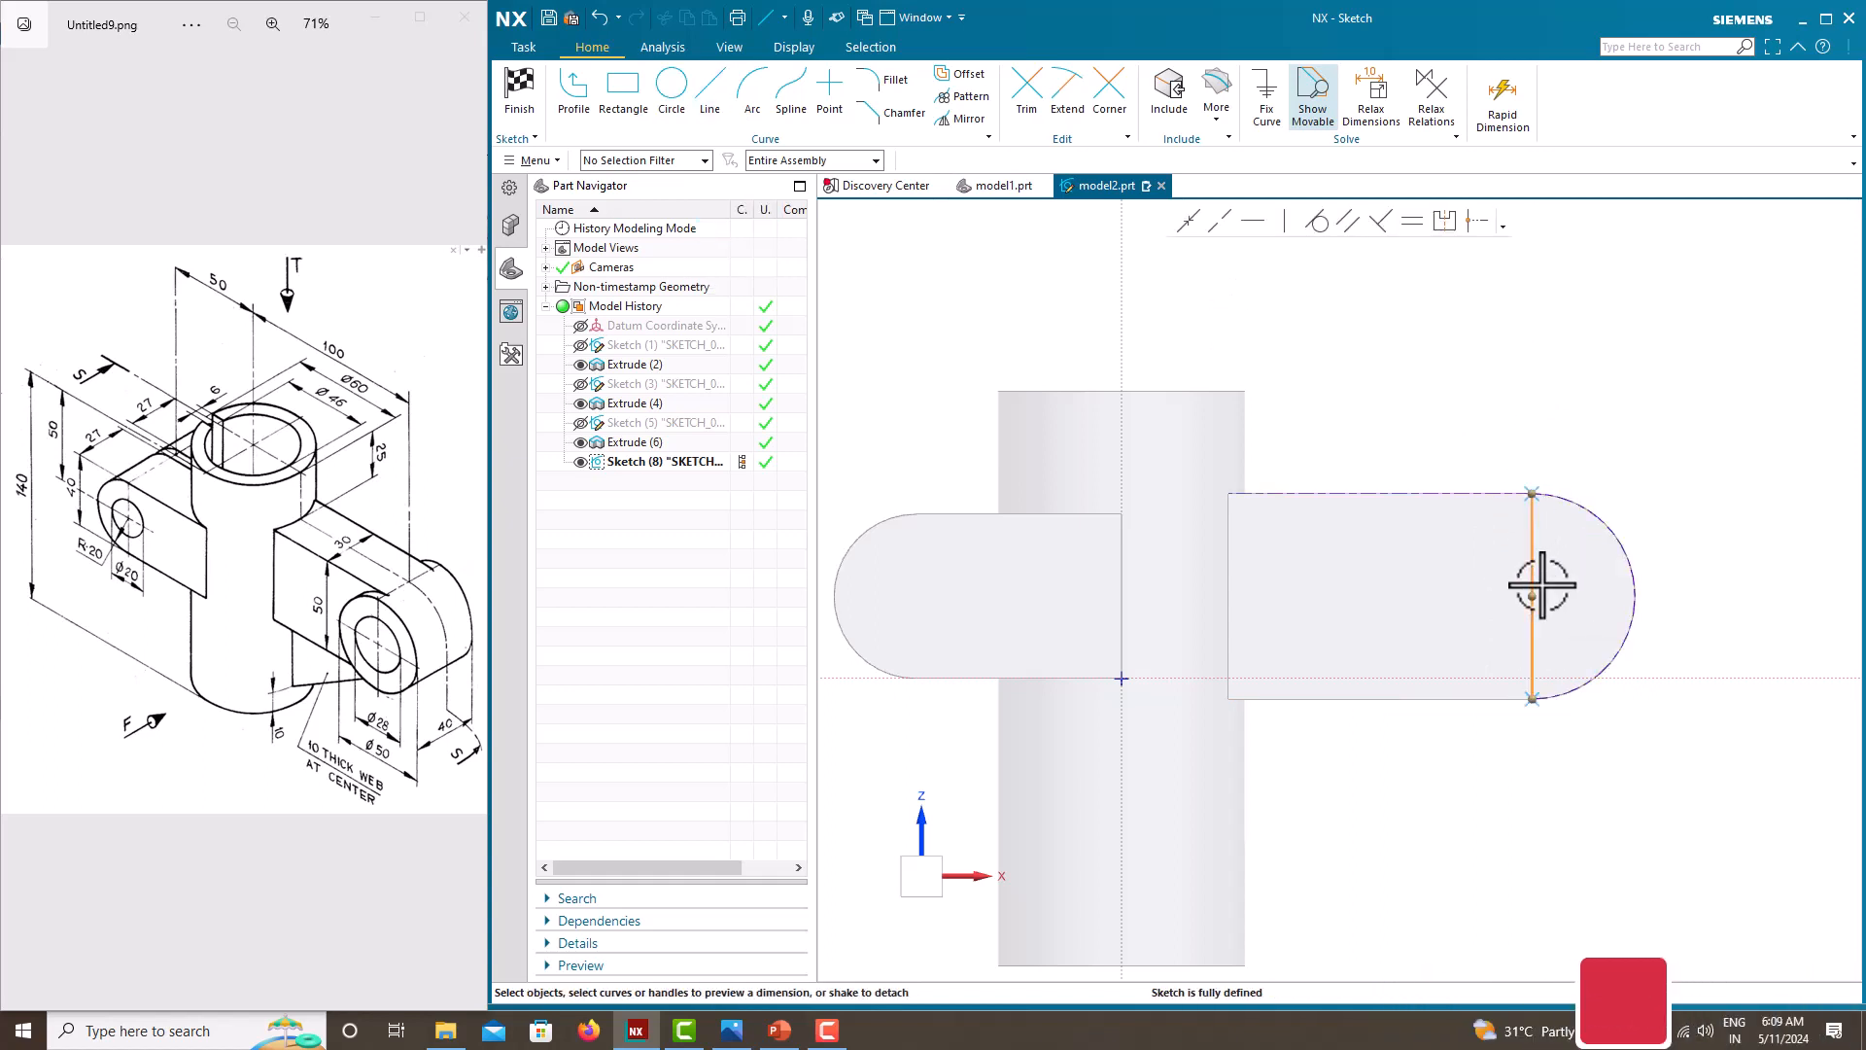
pyautogui.click(1555, 612)
pyautogui.click(1552, 600)
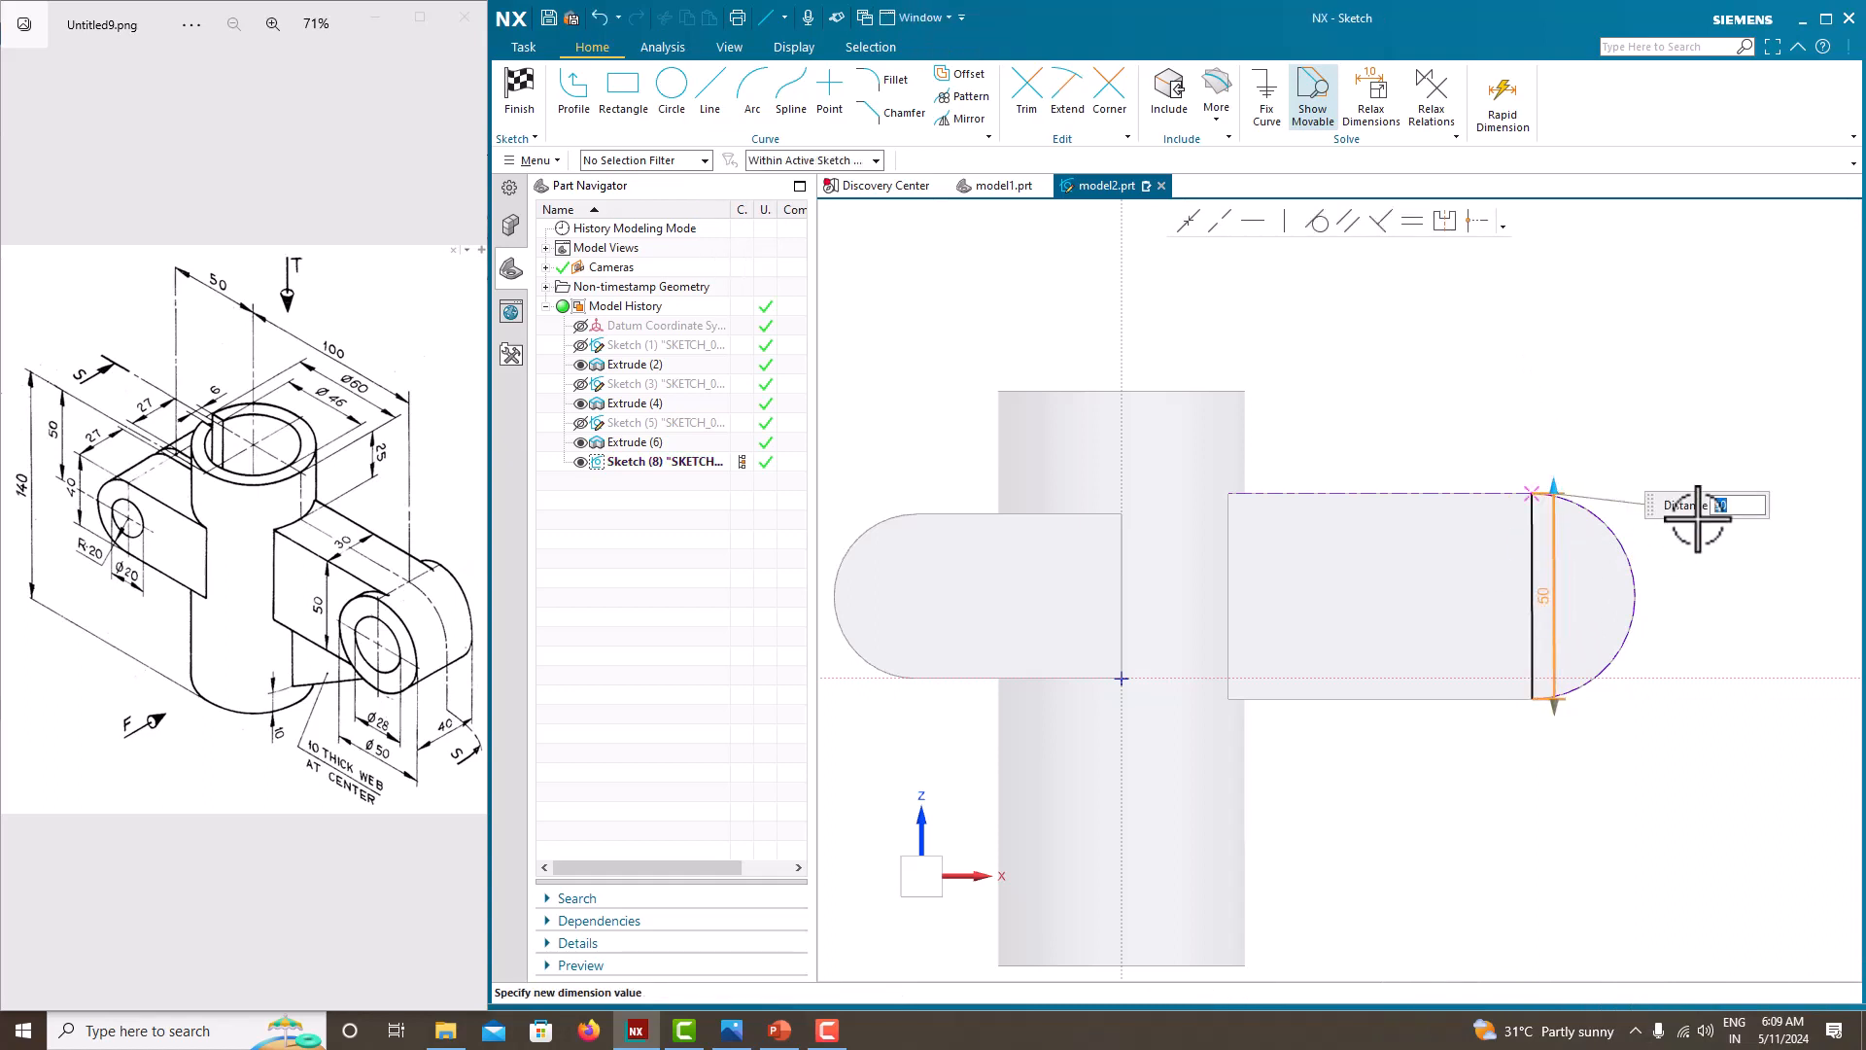
pyautogui.press('Return')
pyautogui.scroll(5, 1555, 613)
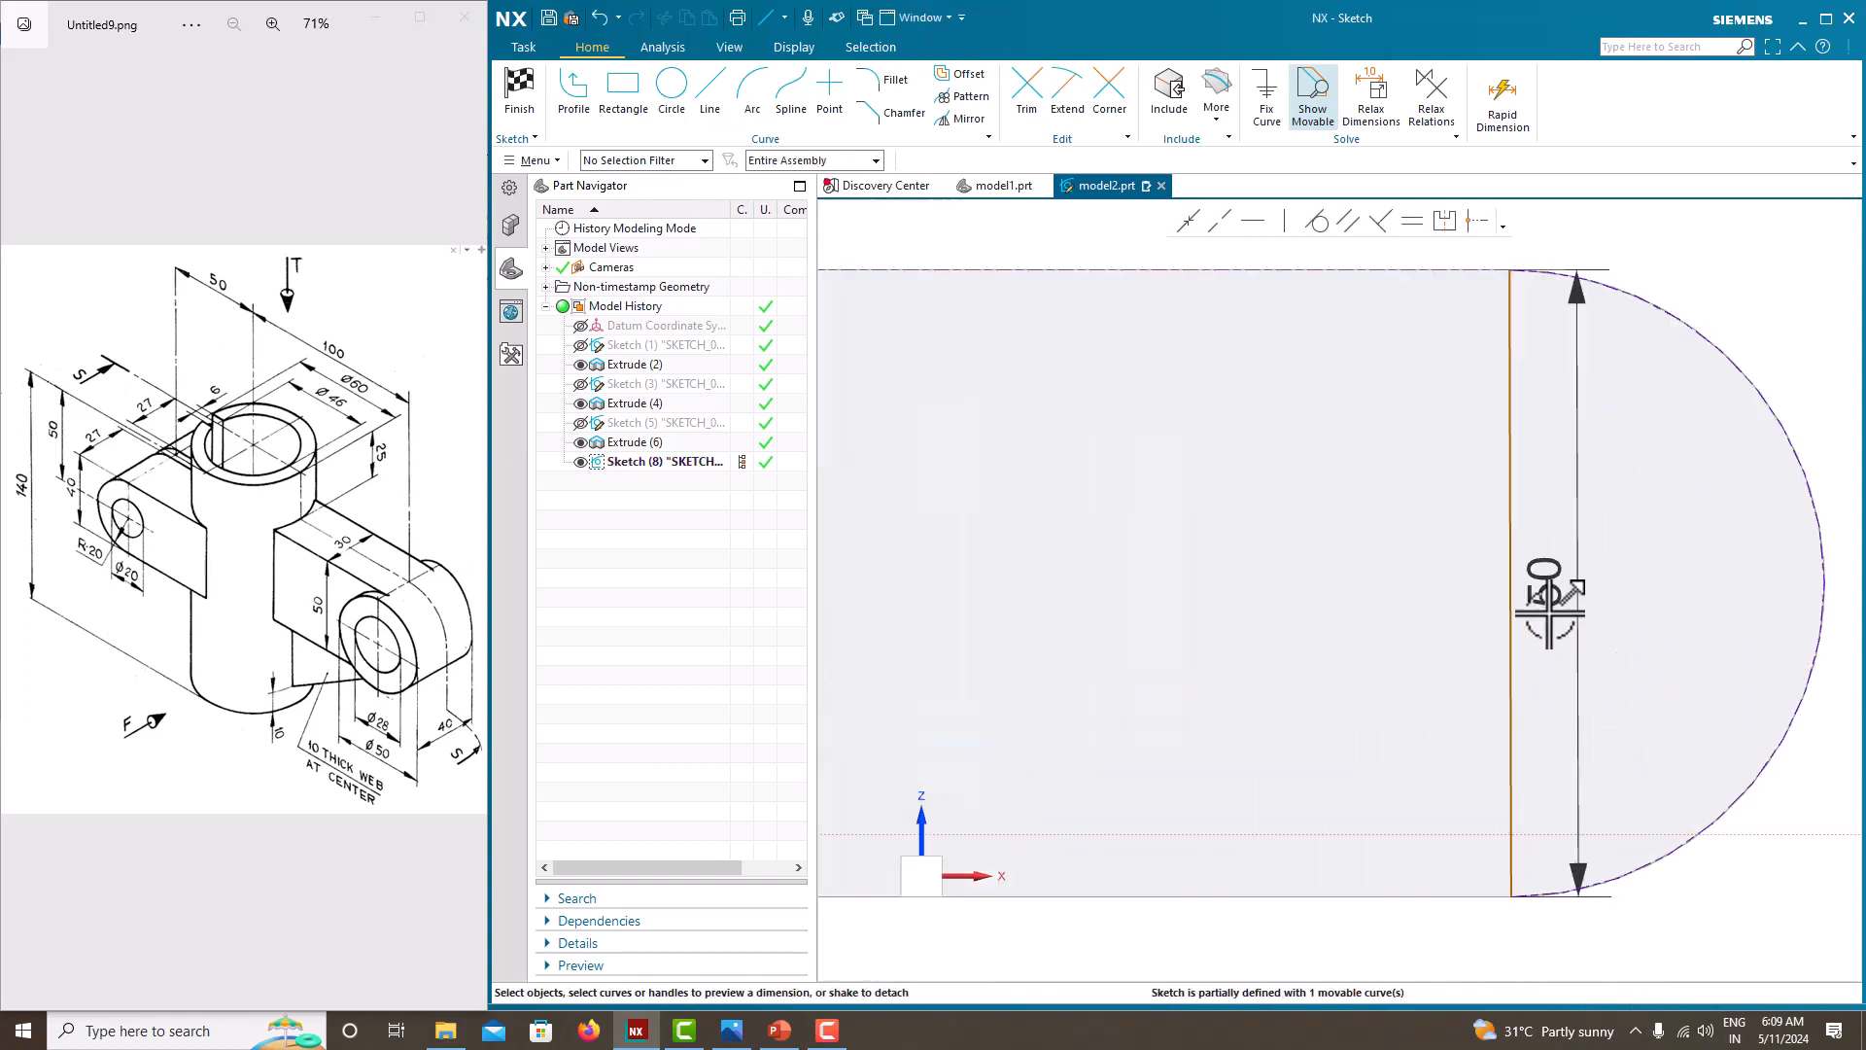
pyautogui.click(1548, 601)
pyautogui.scroll(-4, 1555, 593)
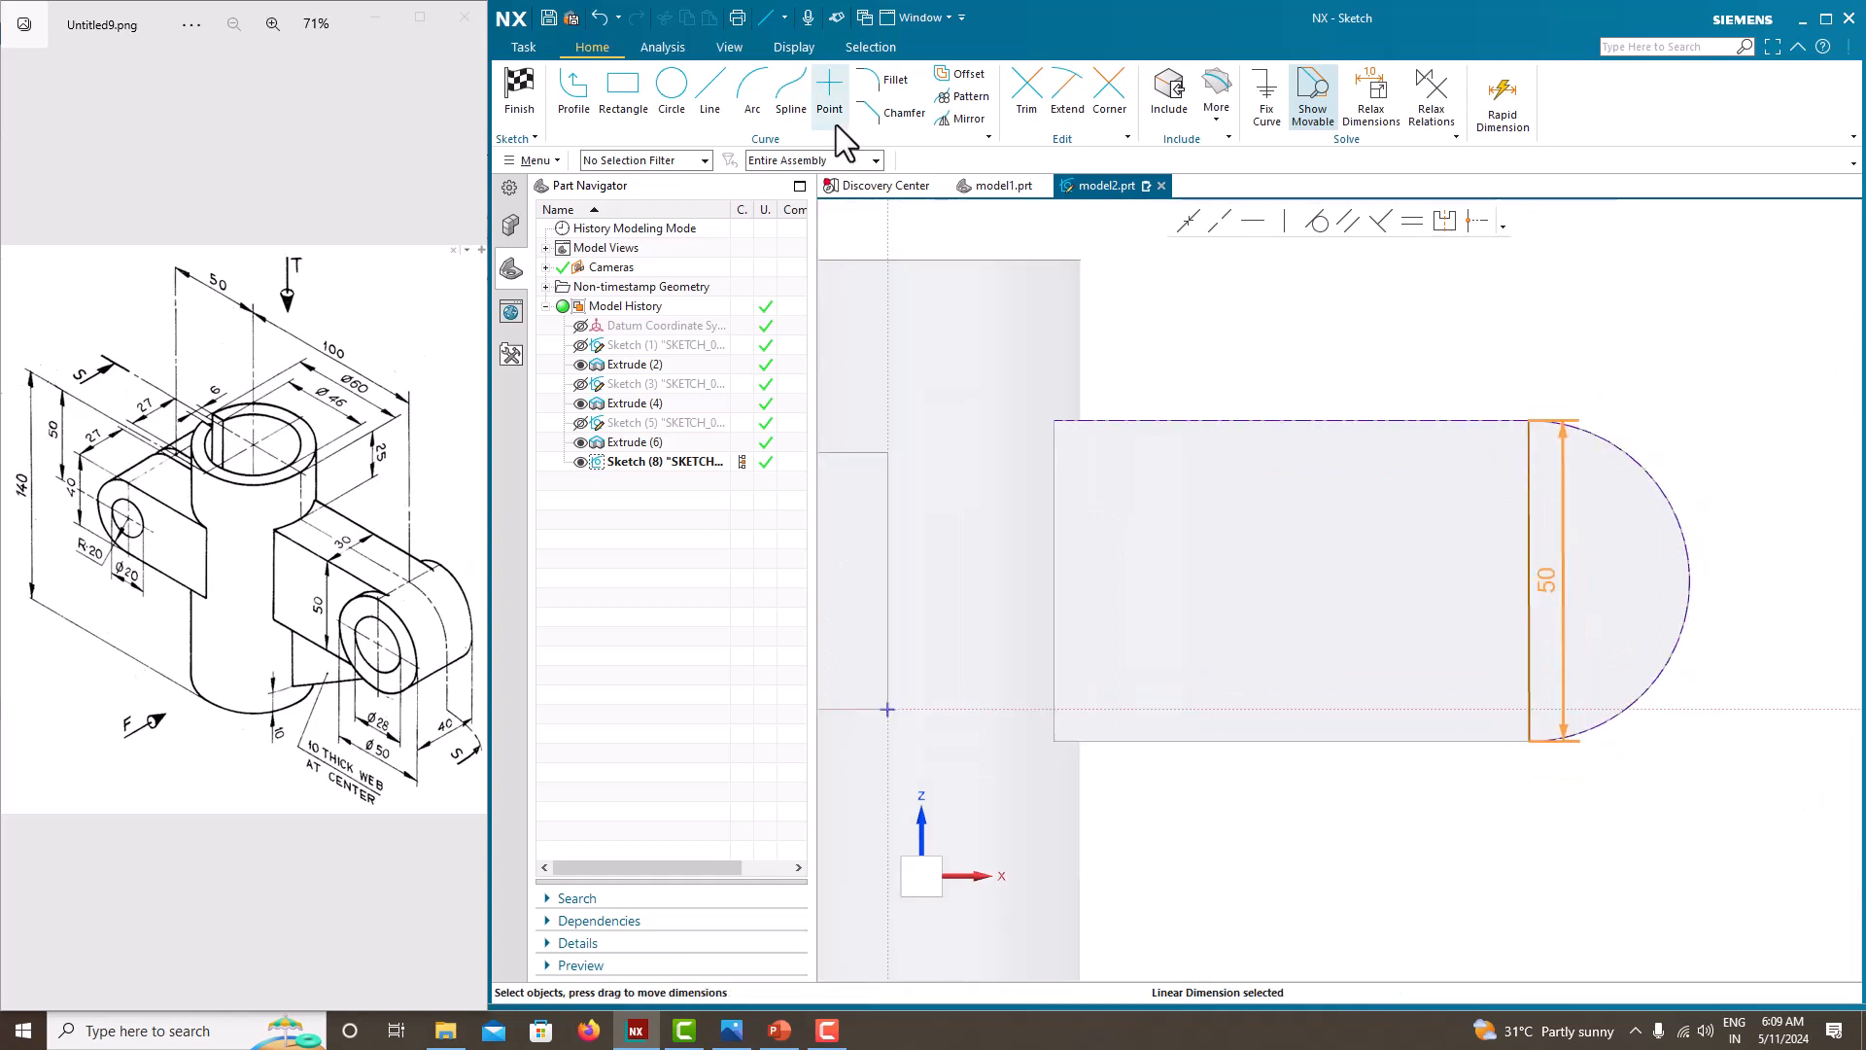
# Draw a circle centred on the vertical line's midpoint through its upper end, and trim away the vertical line.
pyautogui.click(672, 97)
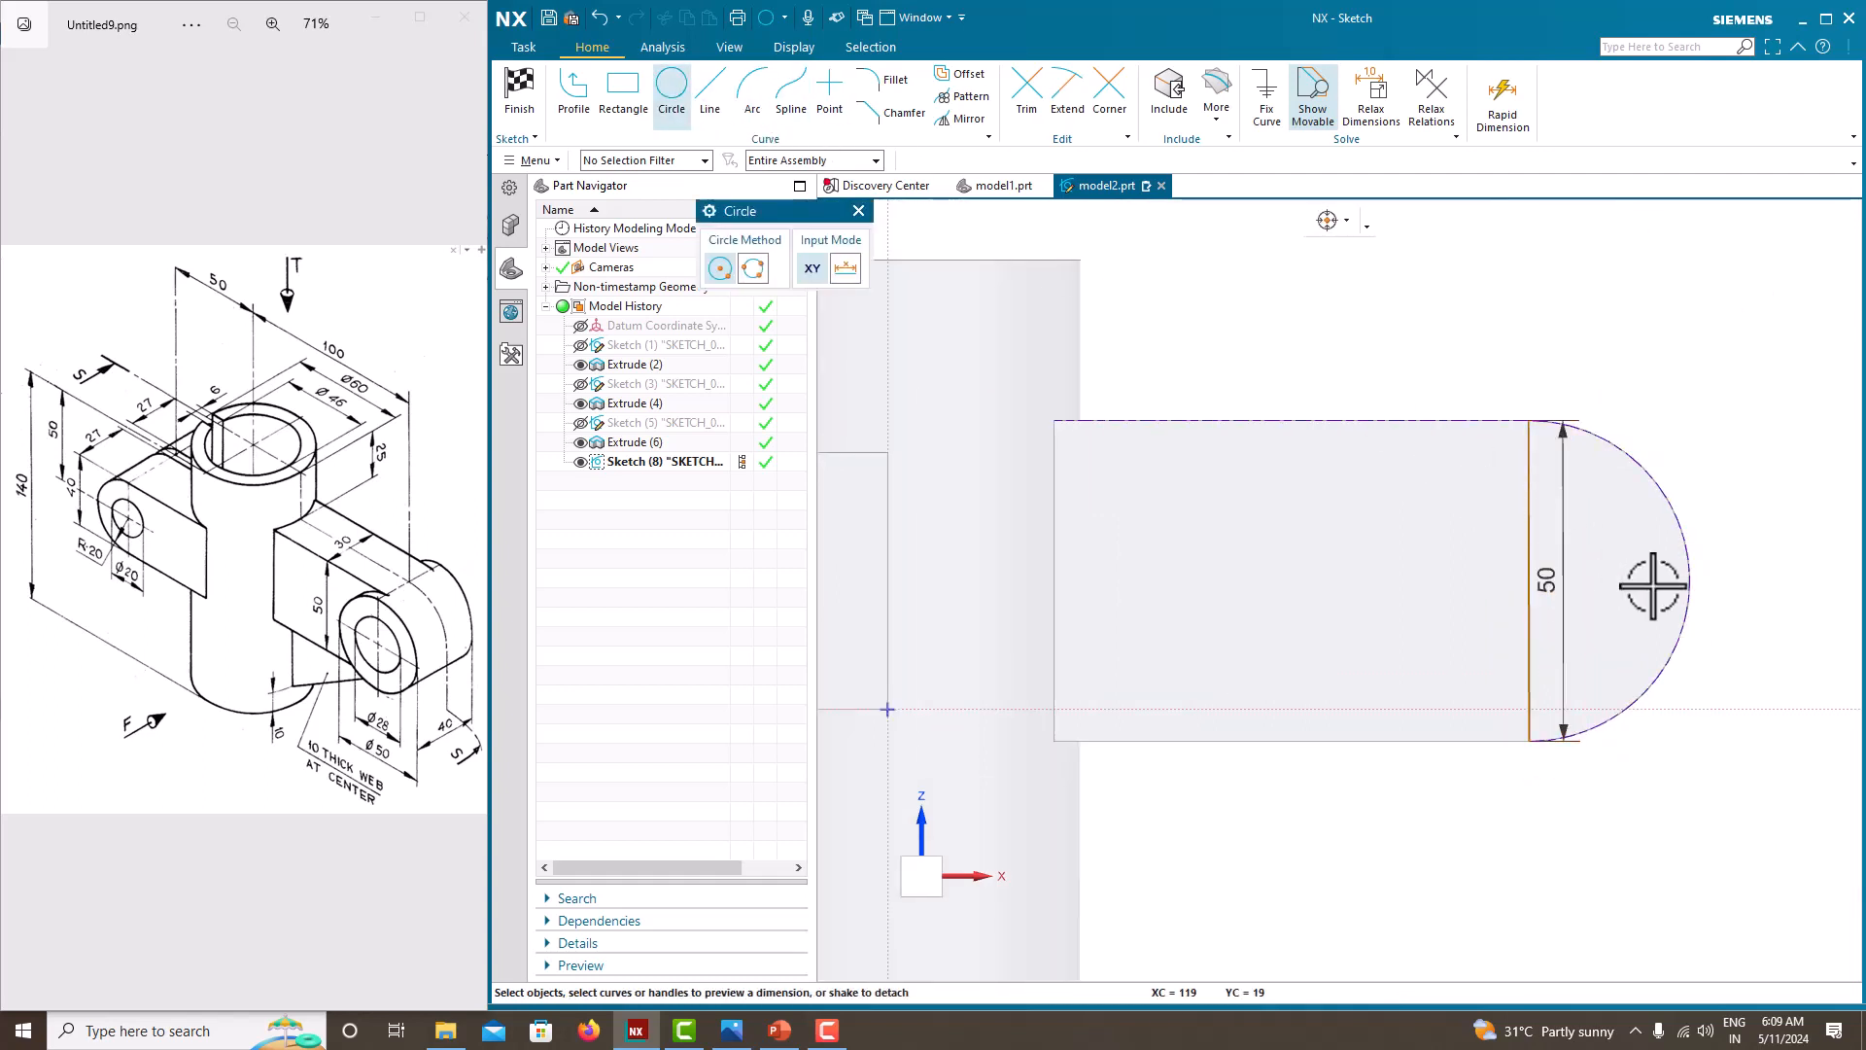
pyautogui.click(1528, 576)
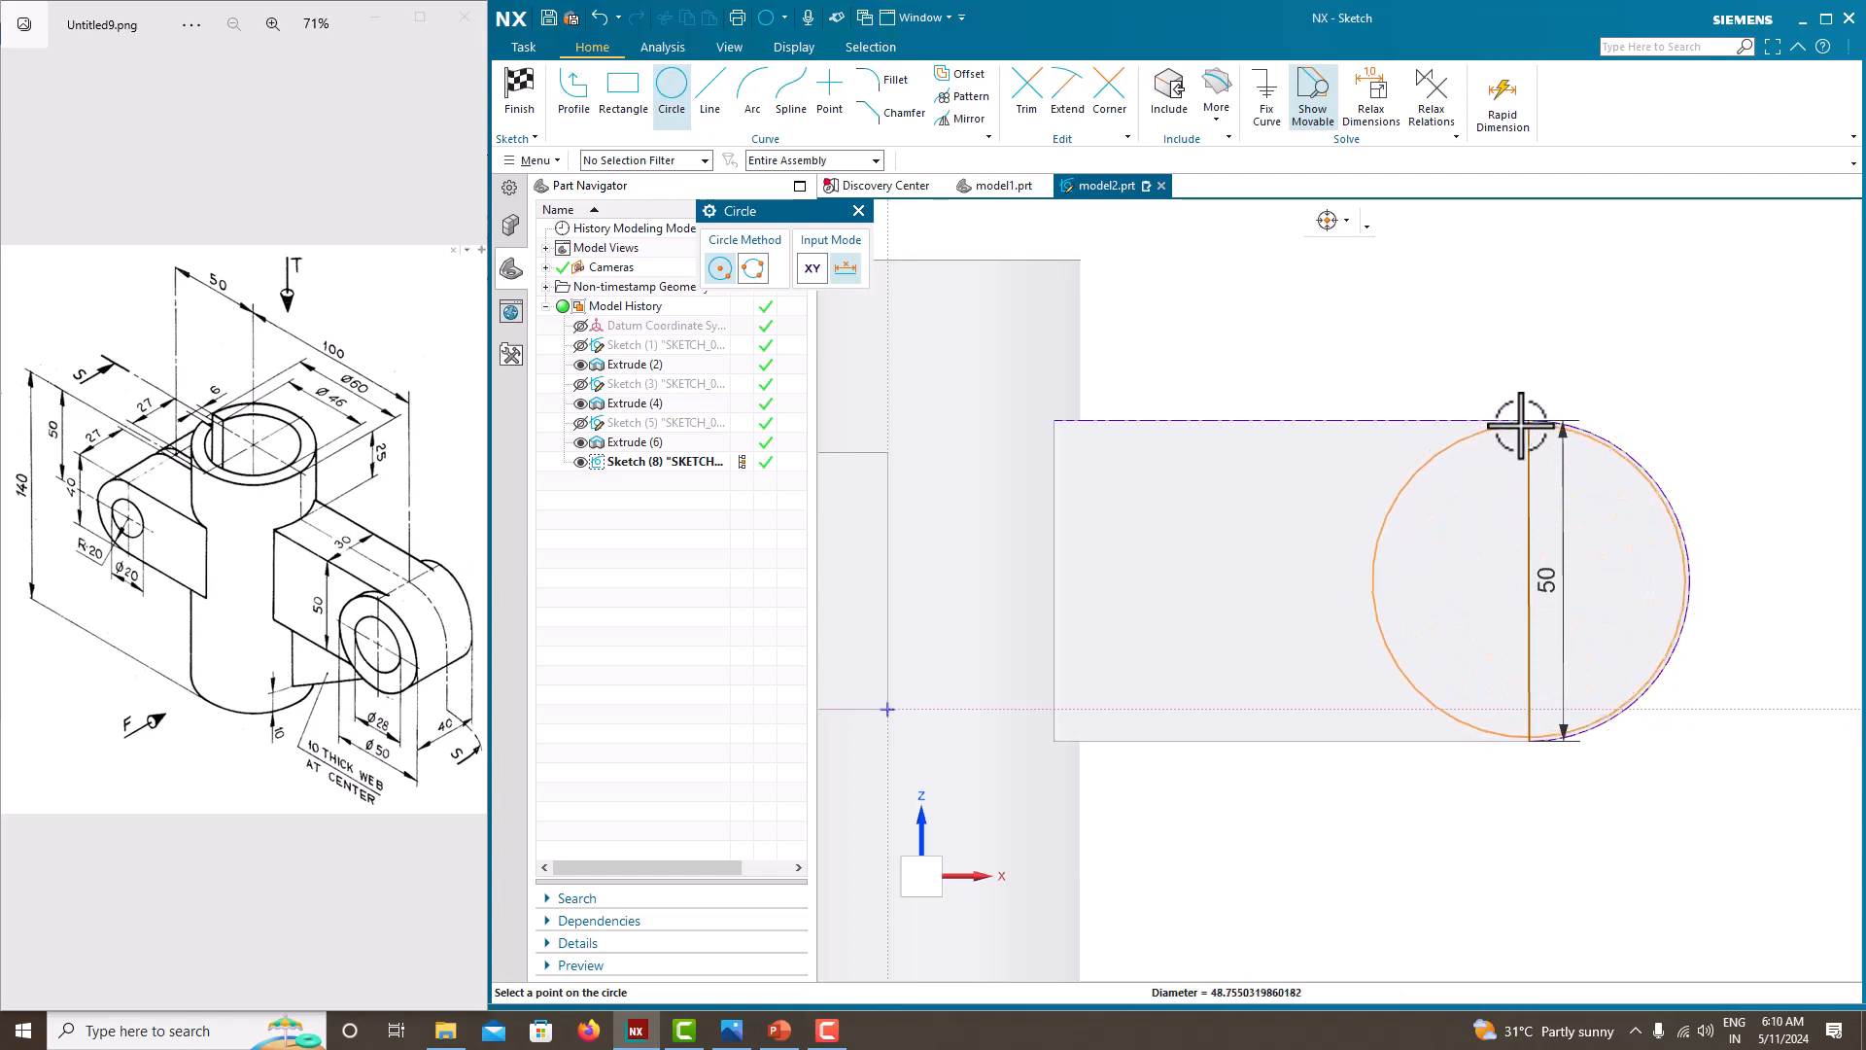
pyautogui.scroll(3, 1531, 420)
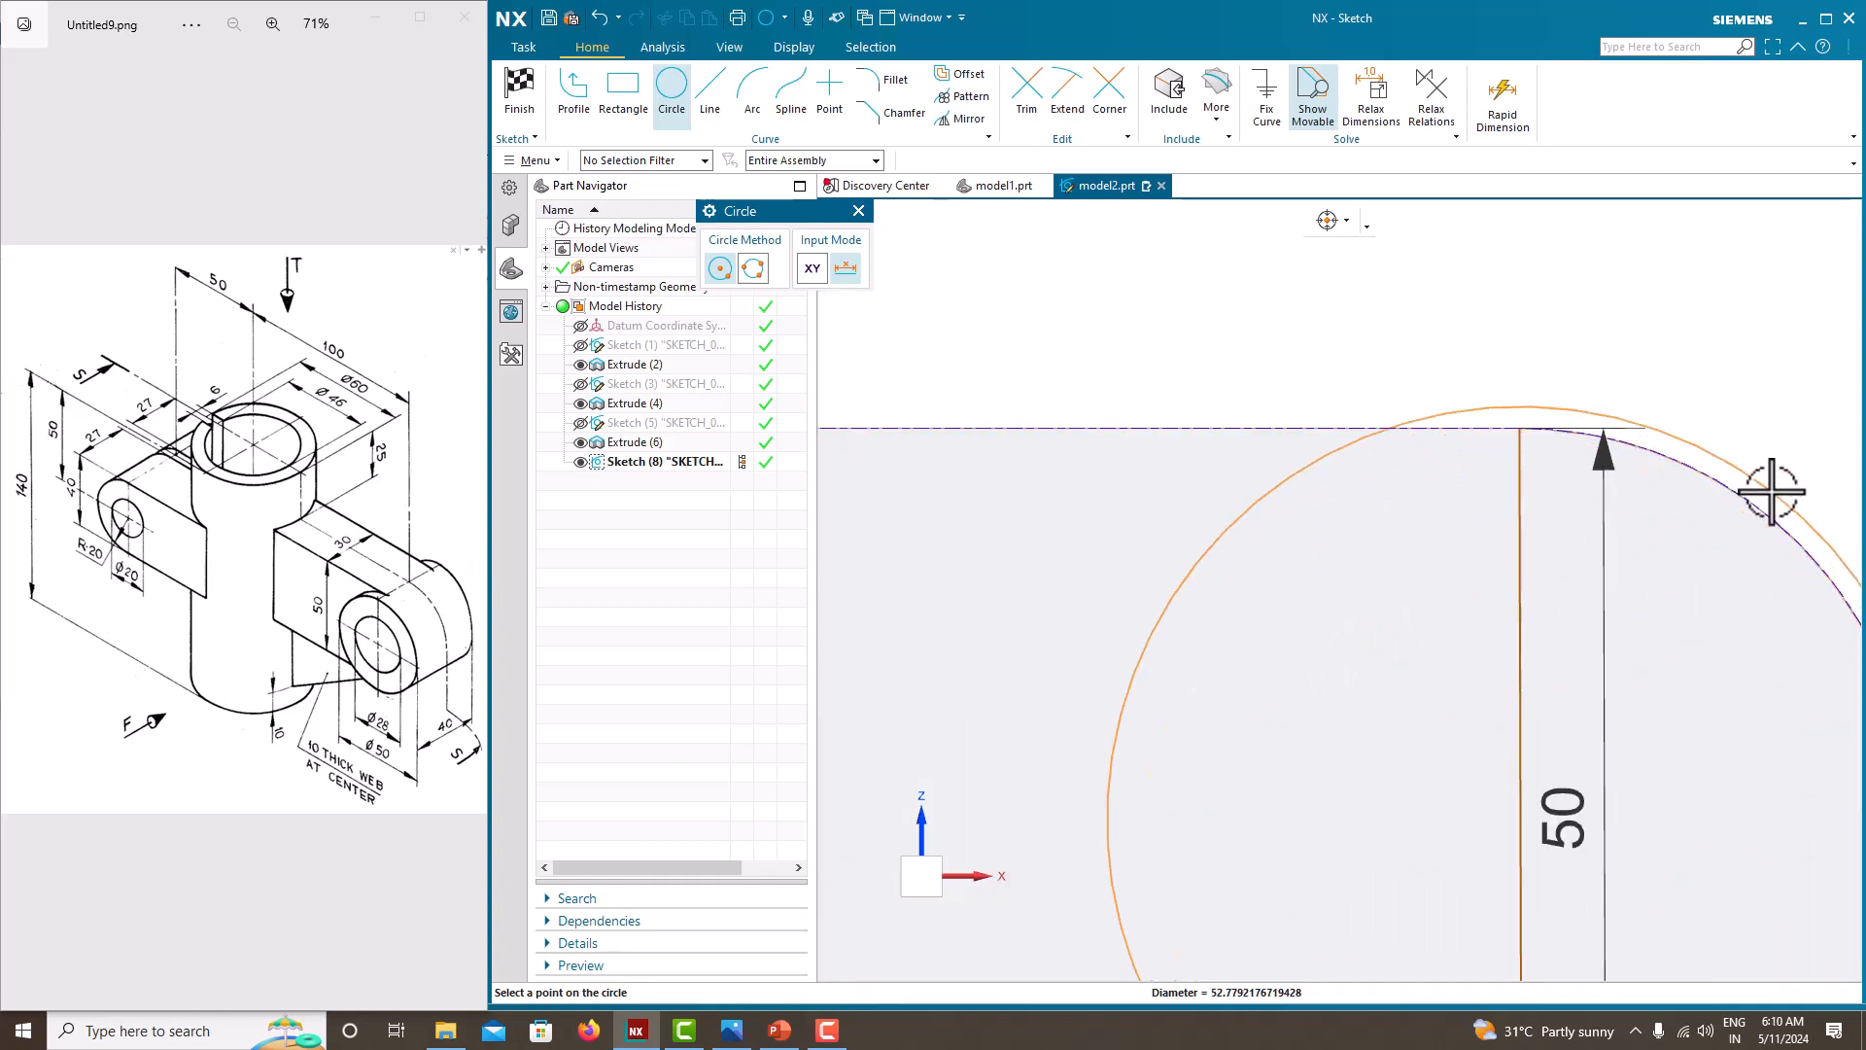
pyautogui.click(1524, 427)
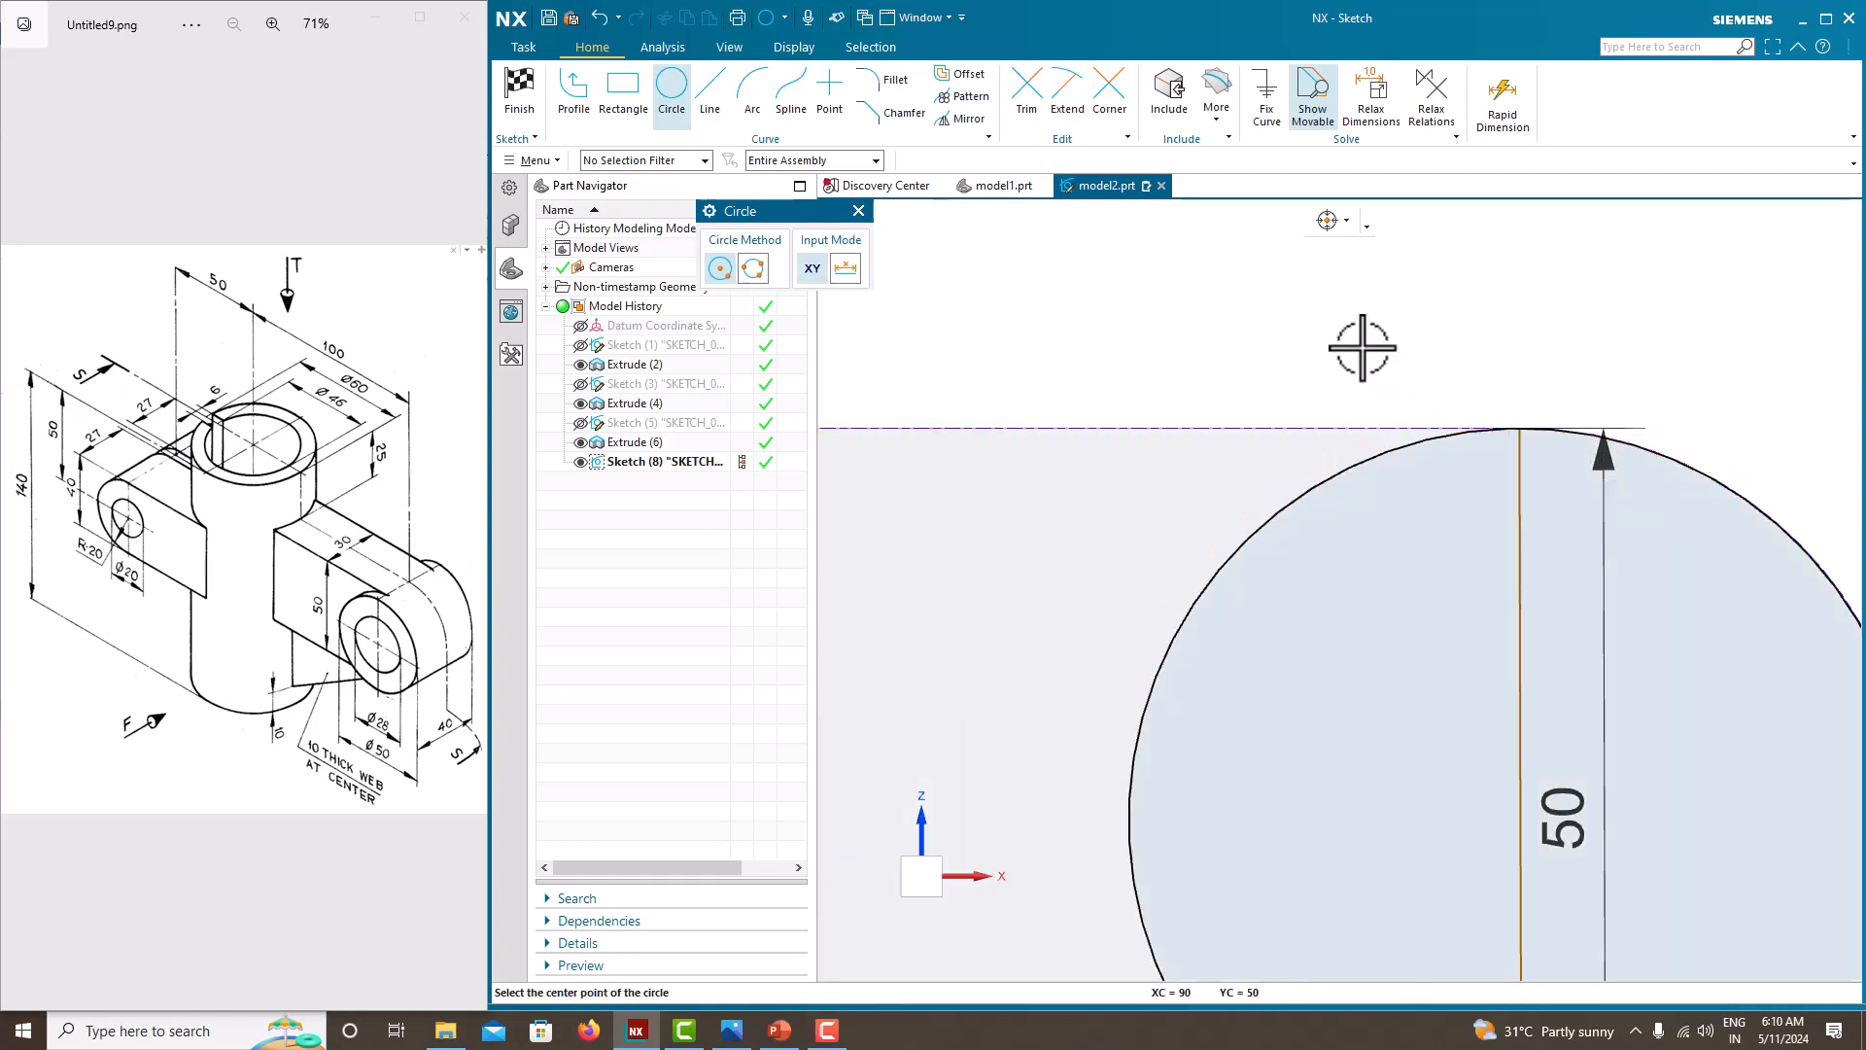
pyautogui.scroll(-5, 1361, 361)
pyautogui.click(1021, 102)
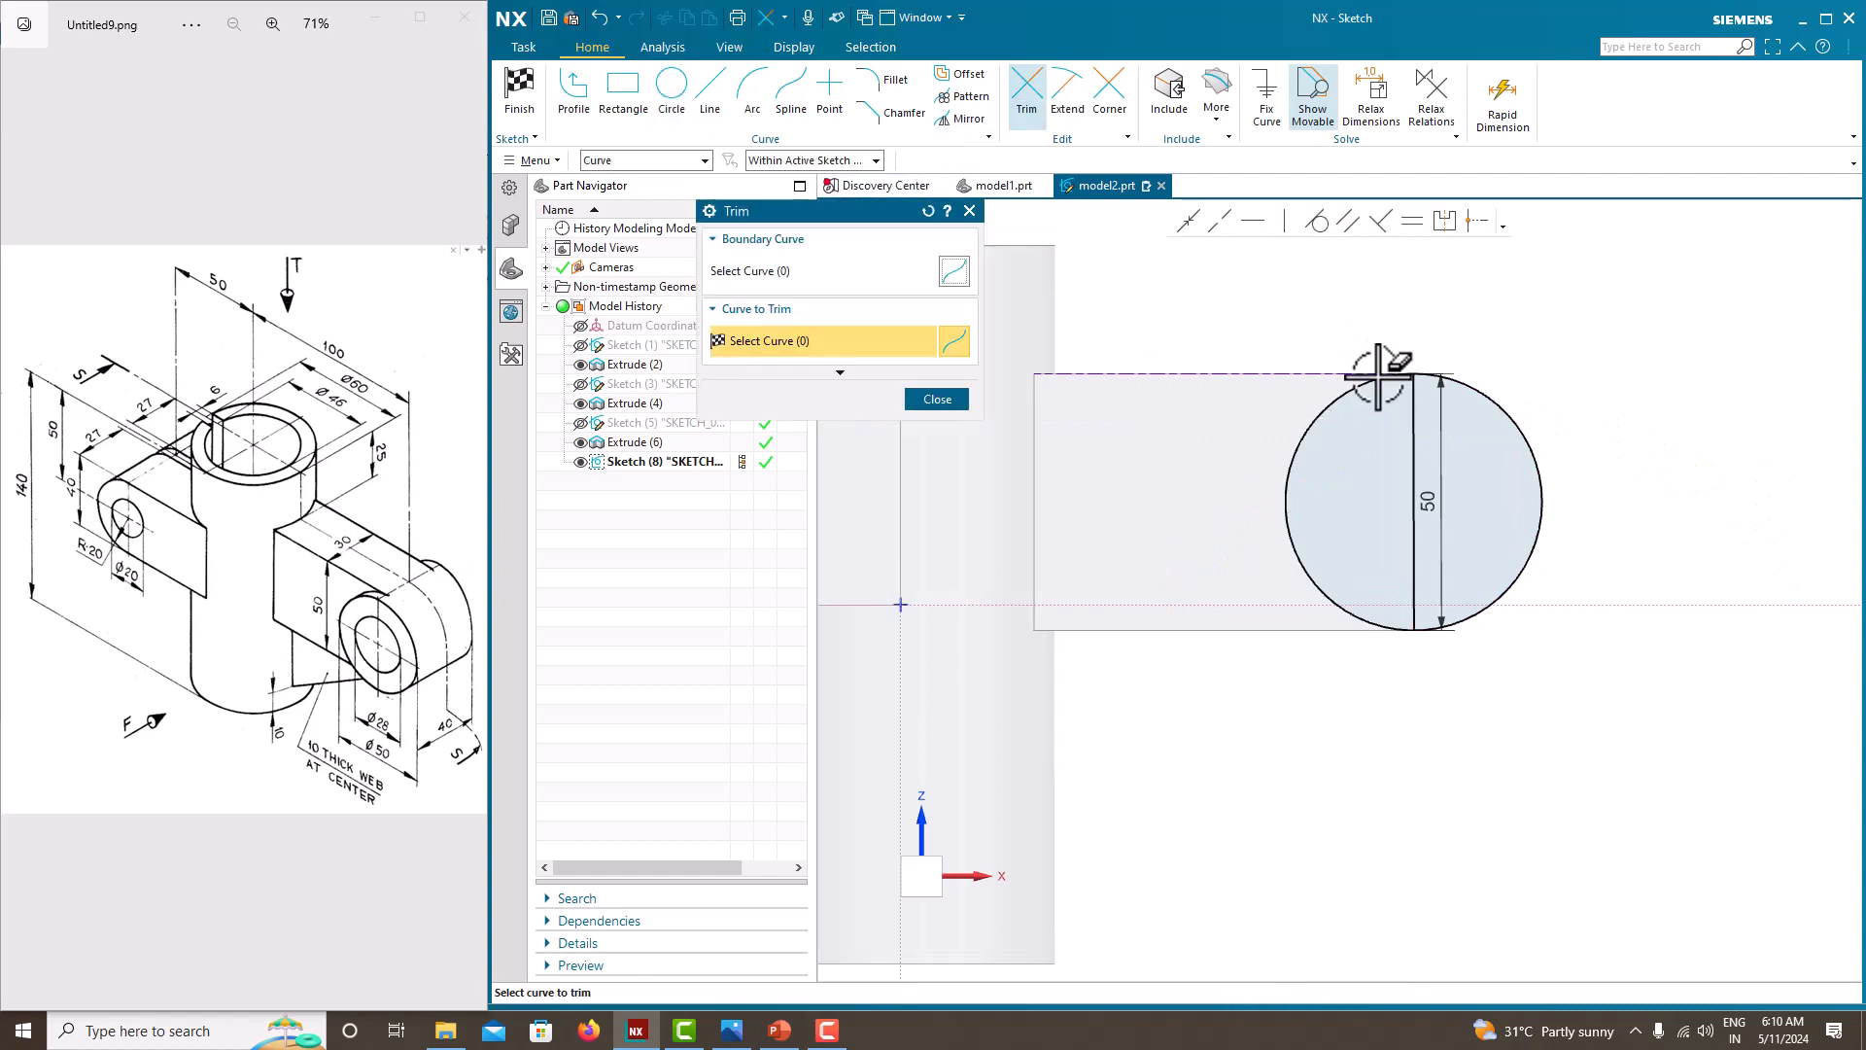
pyautogui.click(1415, 432)
pyautogui.click(937, 398)
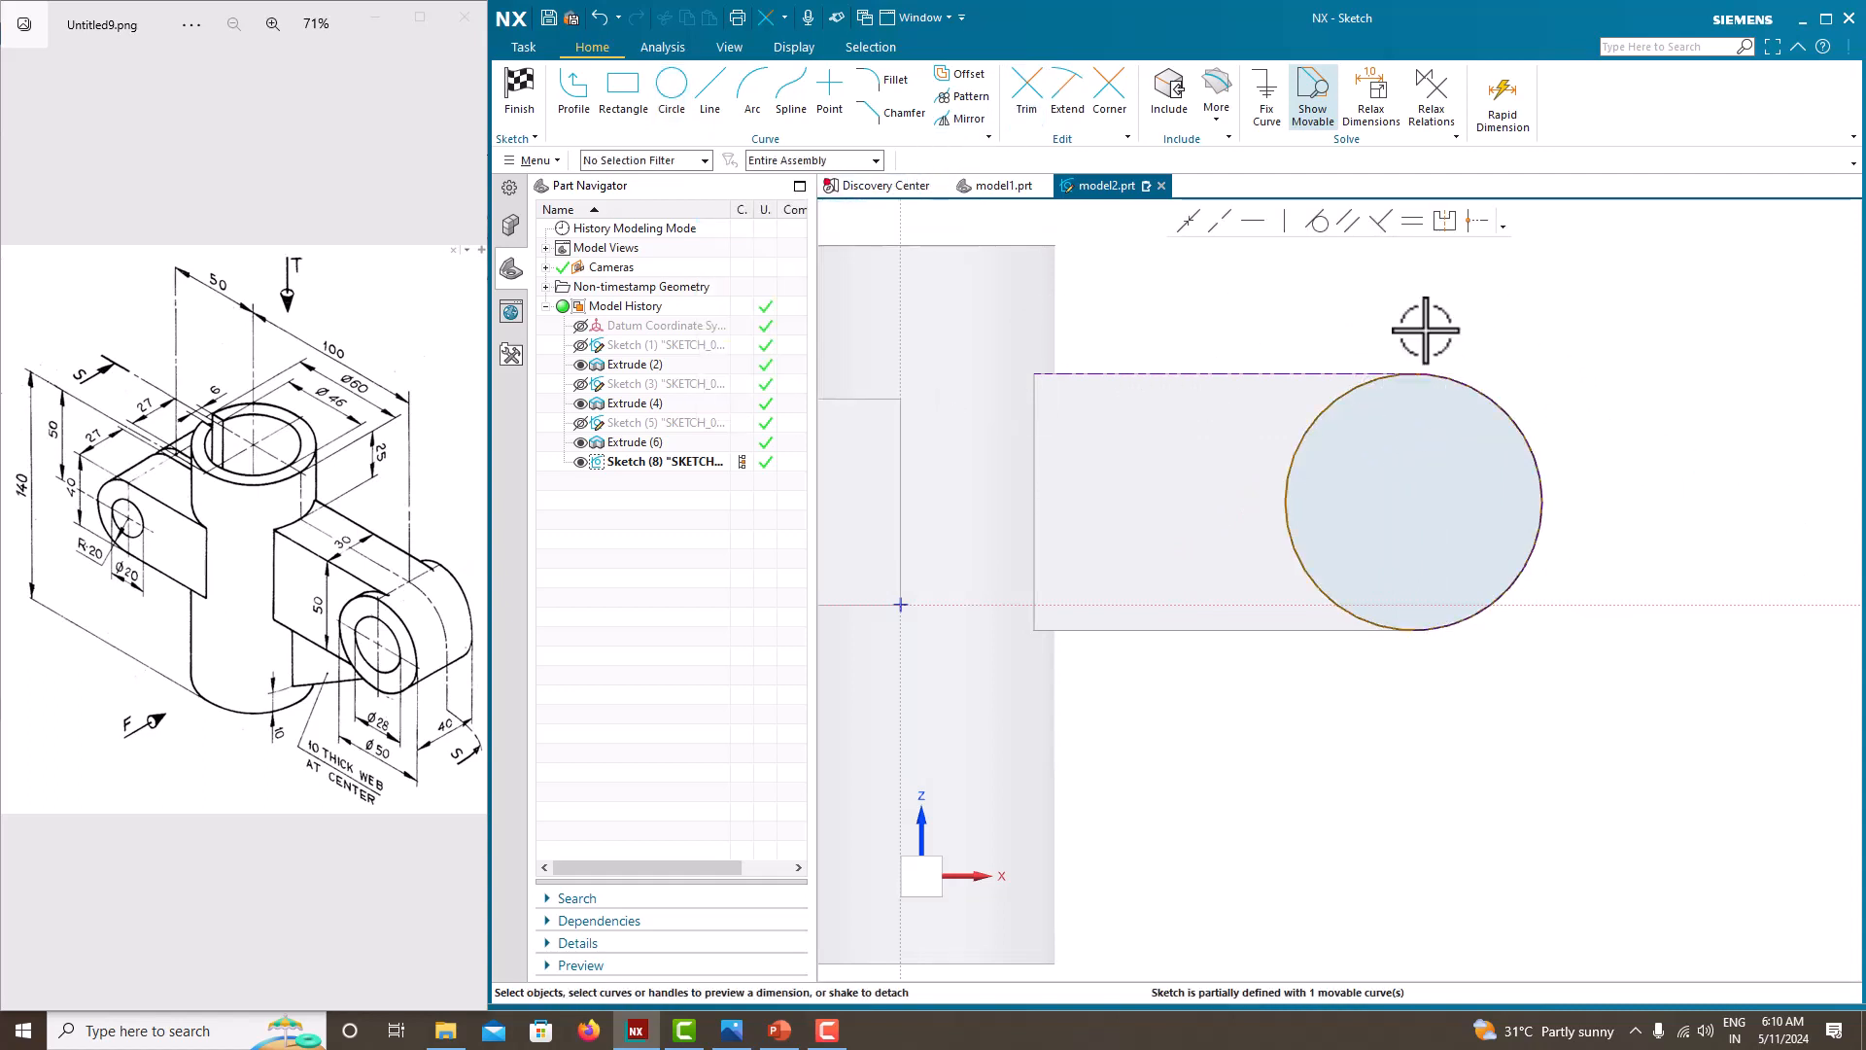
# Finish the circle sketch and delete it from the model history.
pyautogui.rightClick(1527, 285)
pyautogui.click(1570, 319)
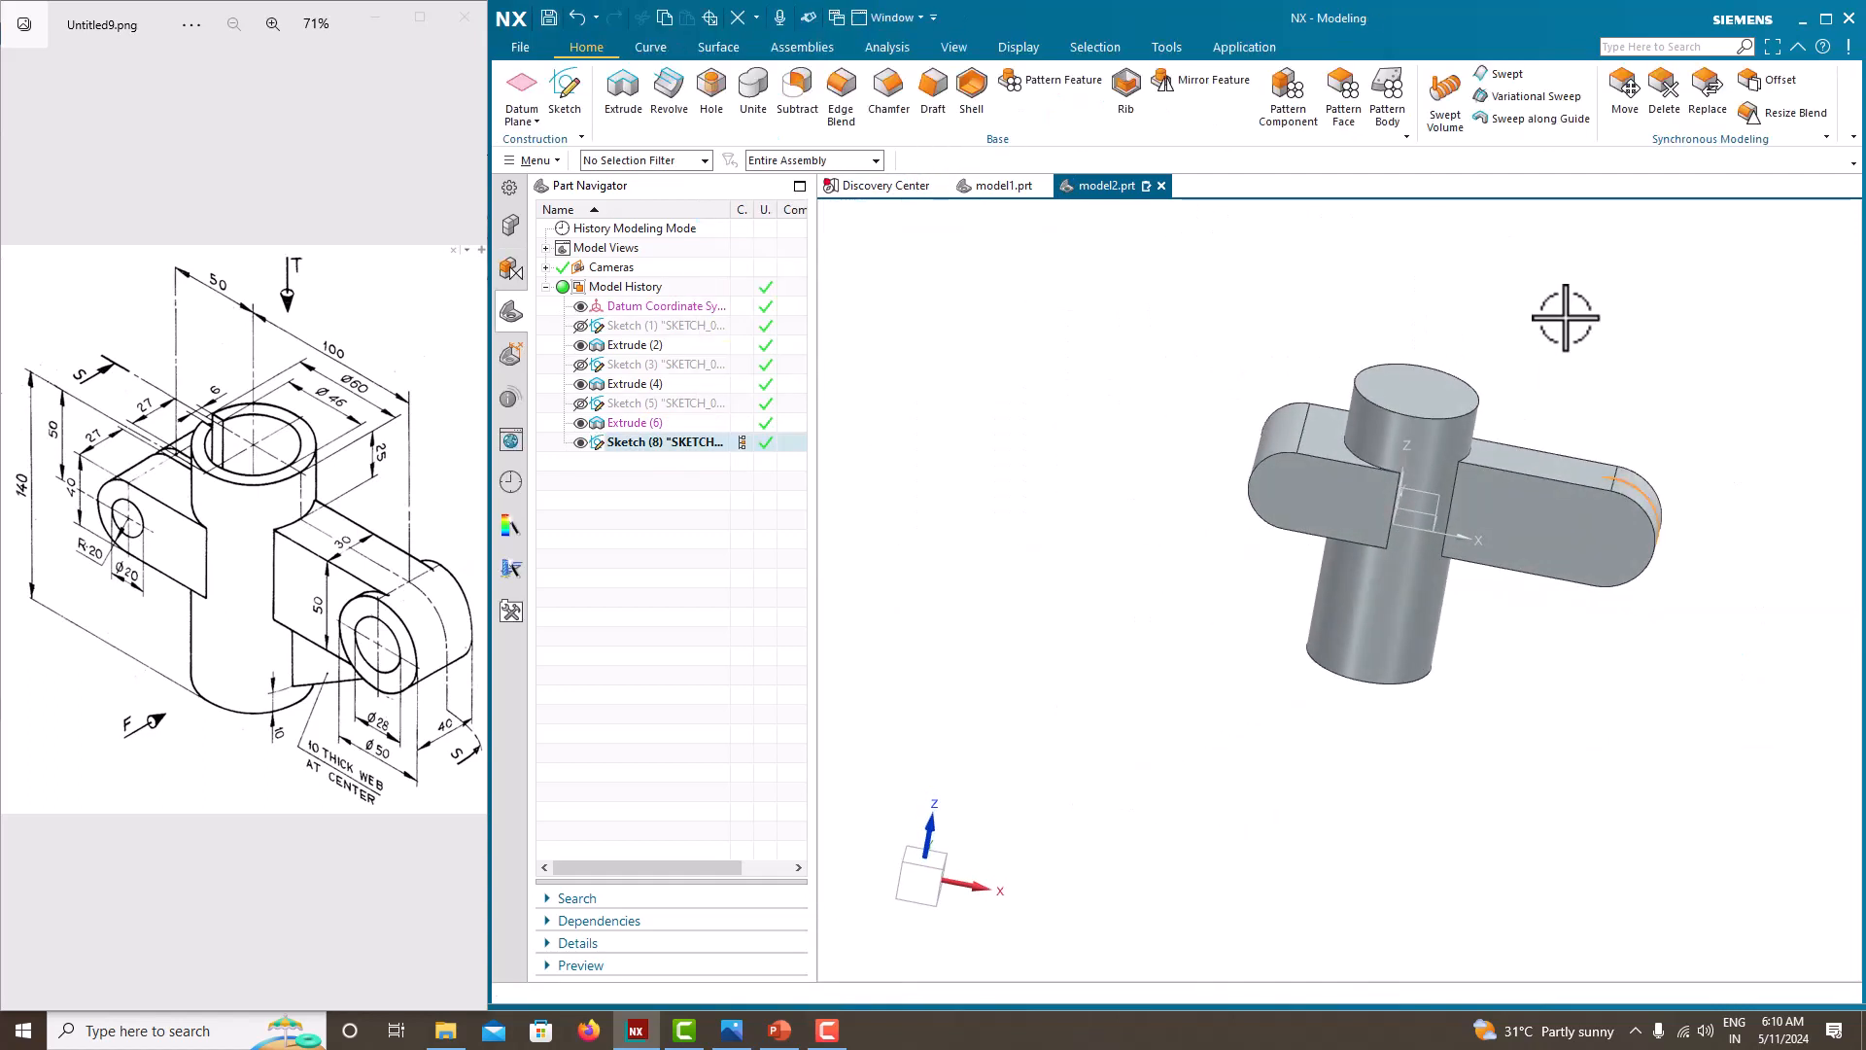
pyautogui.rightClick(696, 447)
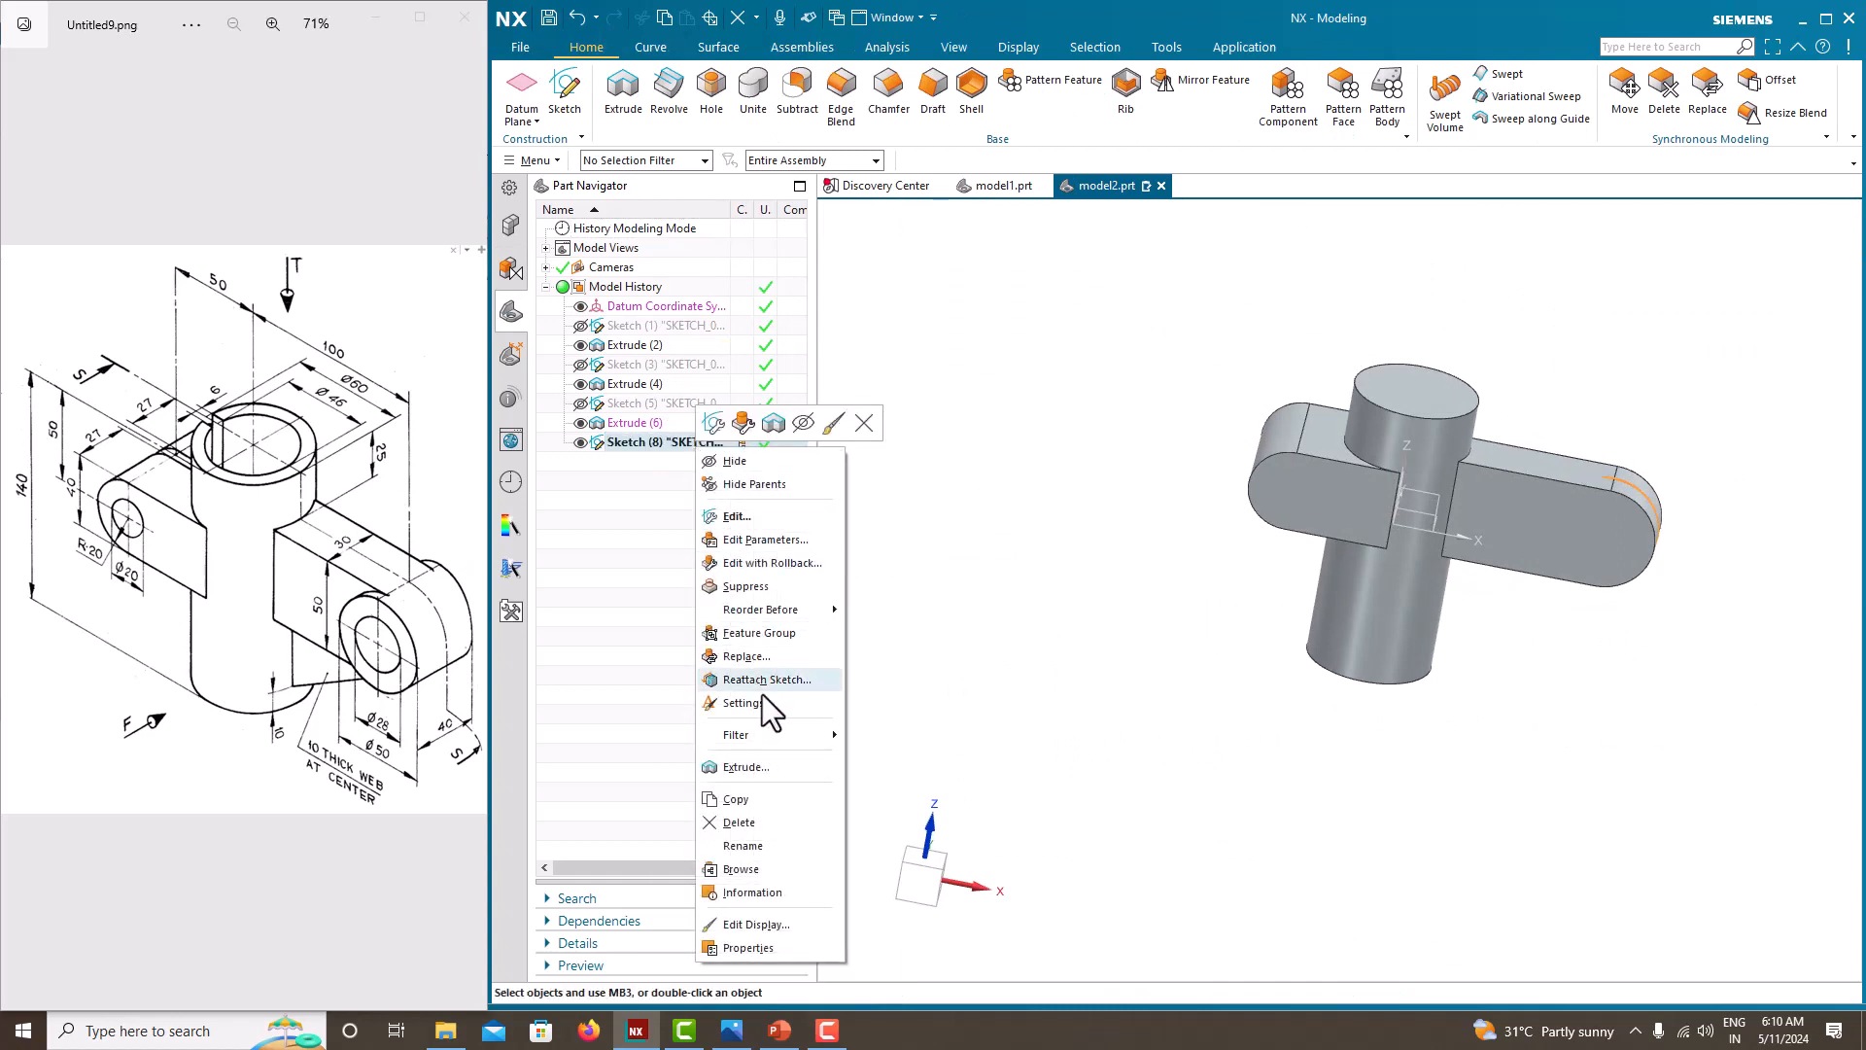
pyautogui.click(756, 821)
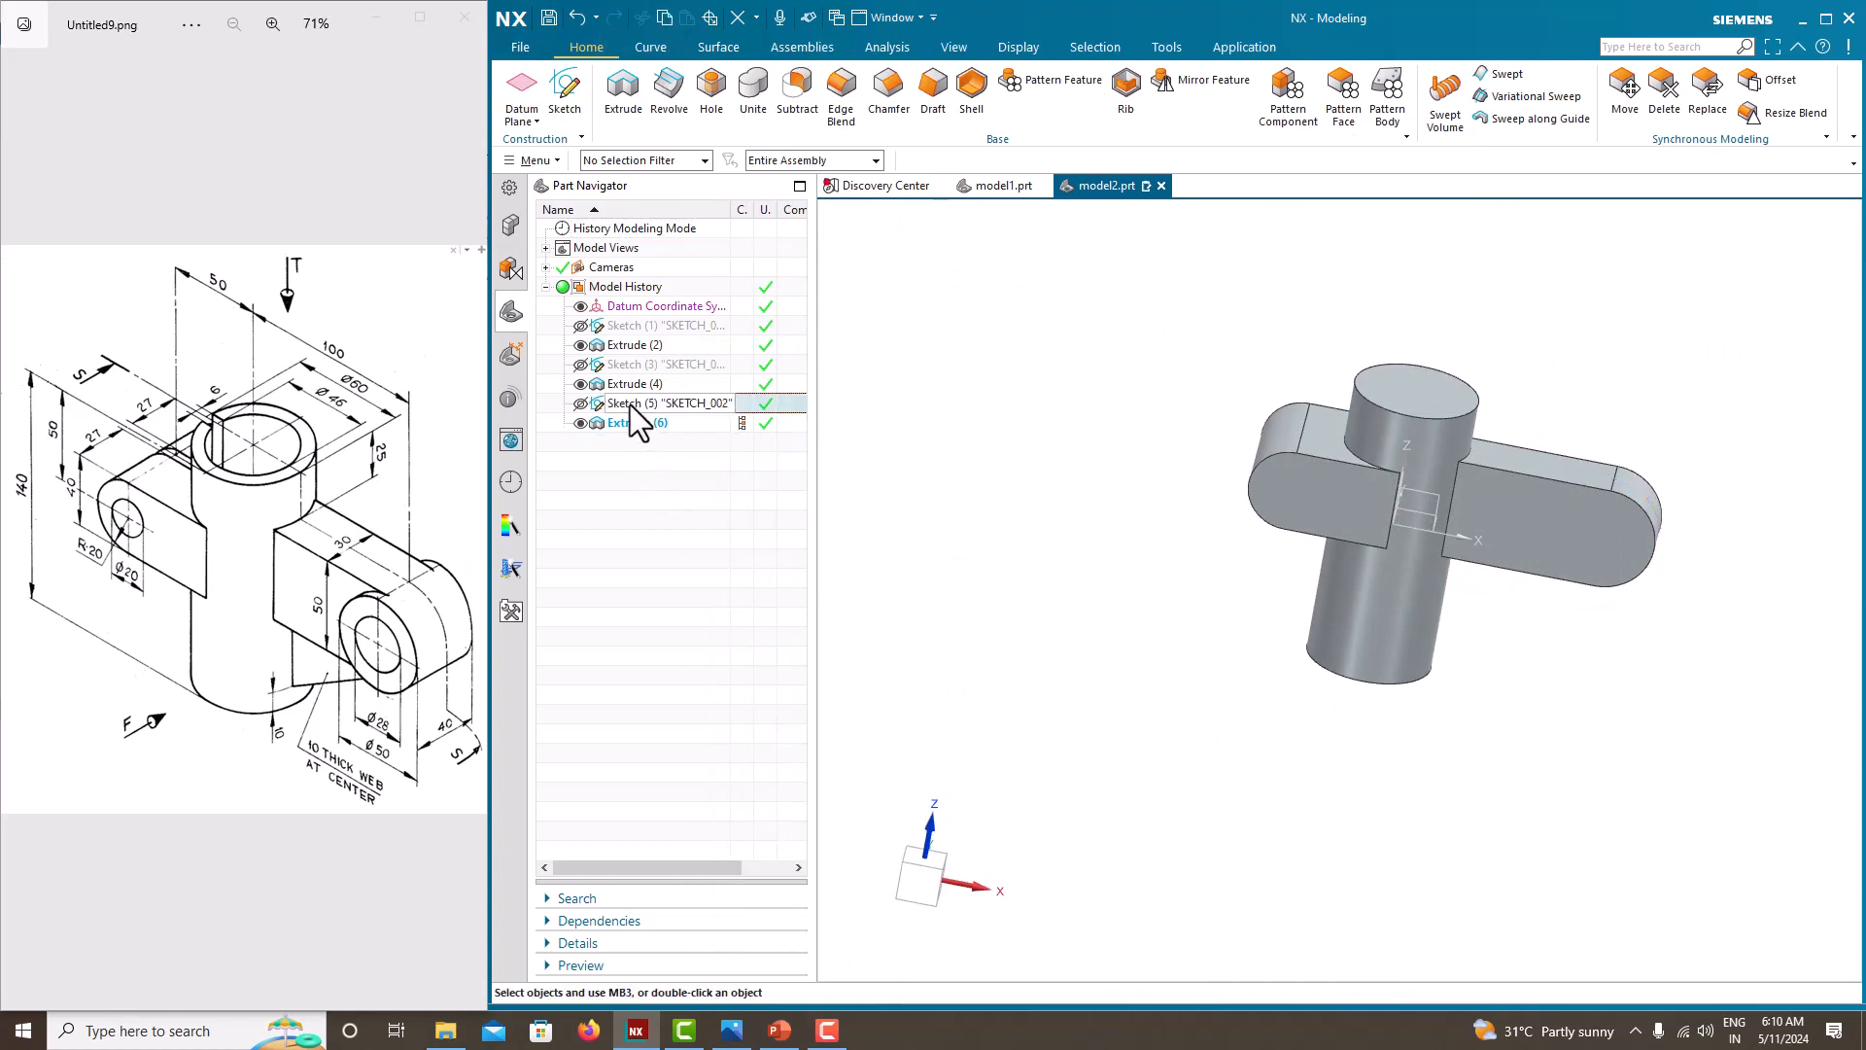
# Reopen the right arm's profile sketch for editing and move the 20 mm dimension outside the rounded end.
pyautogui.rightClick(634, 405)
pyautogui.click(680, 474)
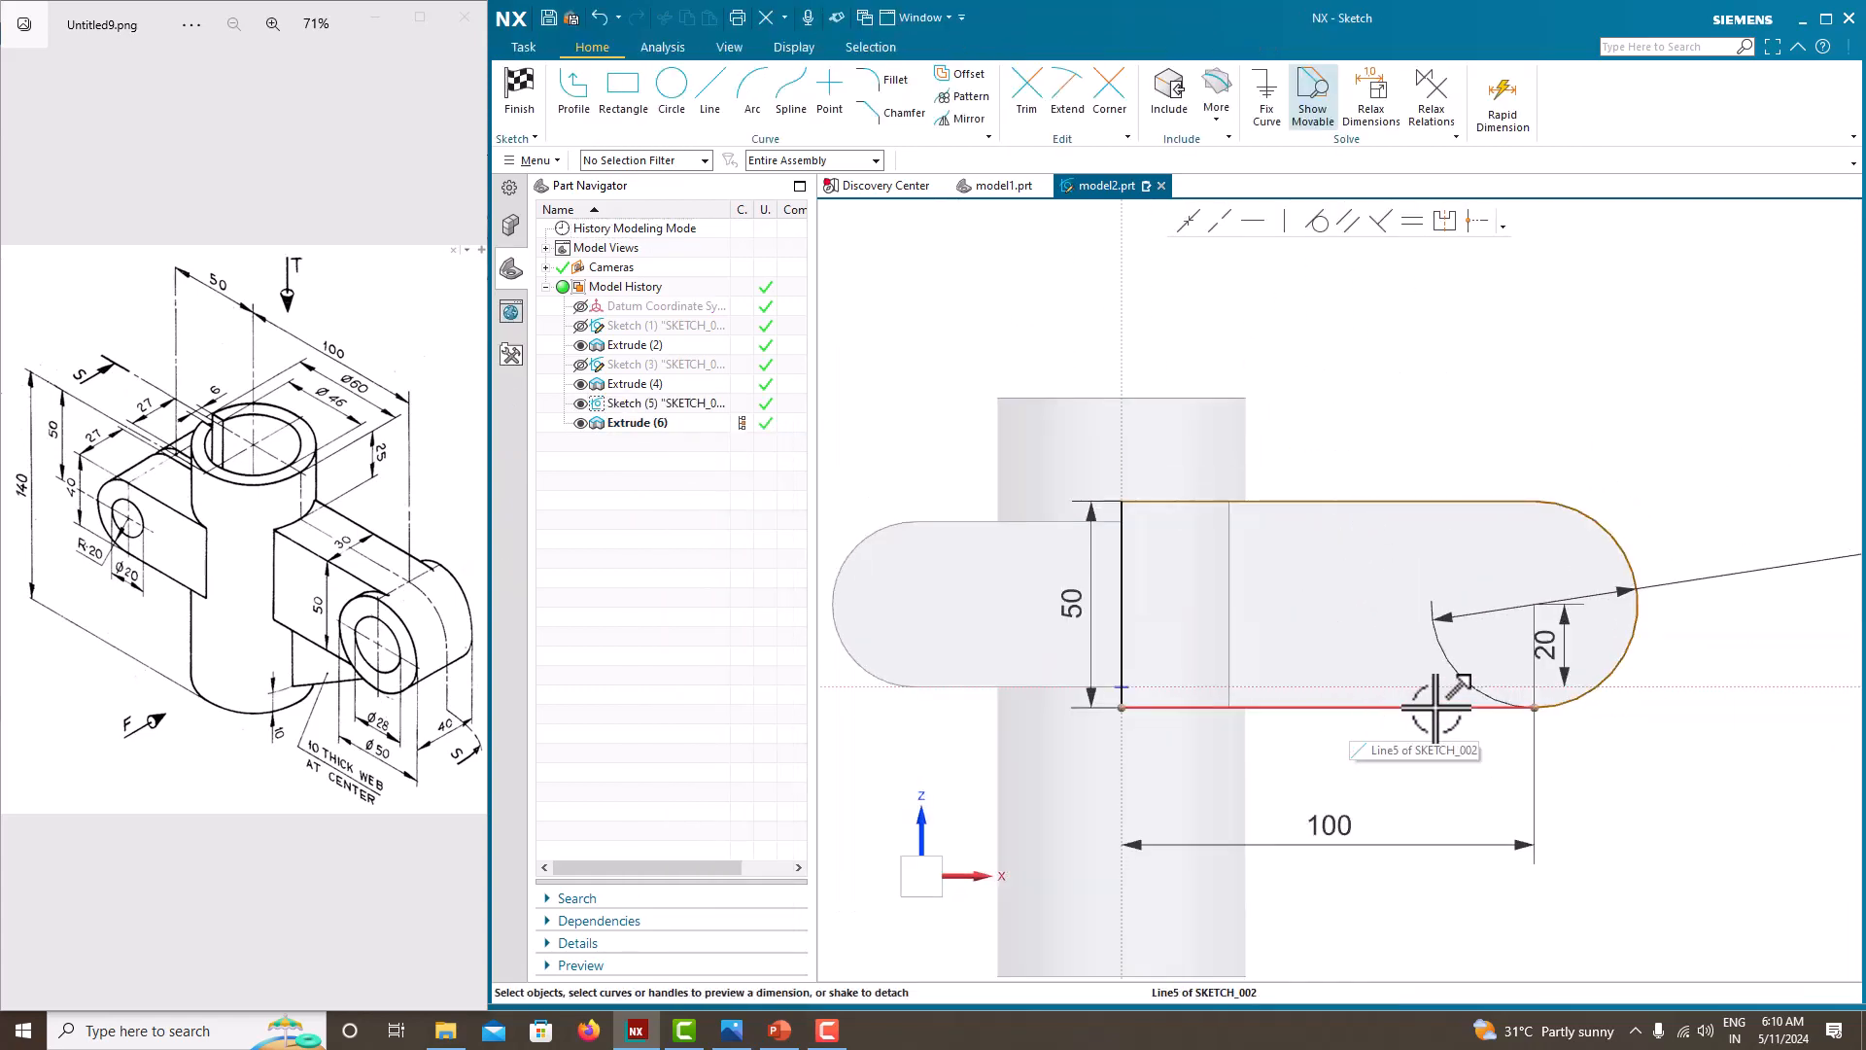
pyautogui.scroll(-3, 1475, 663)
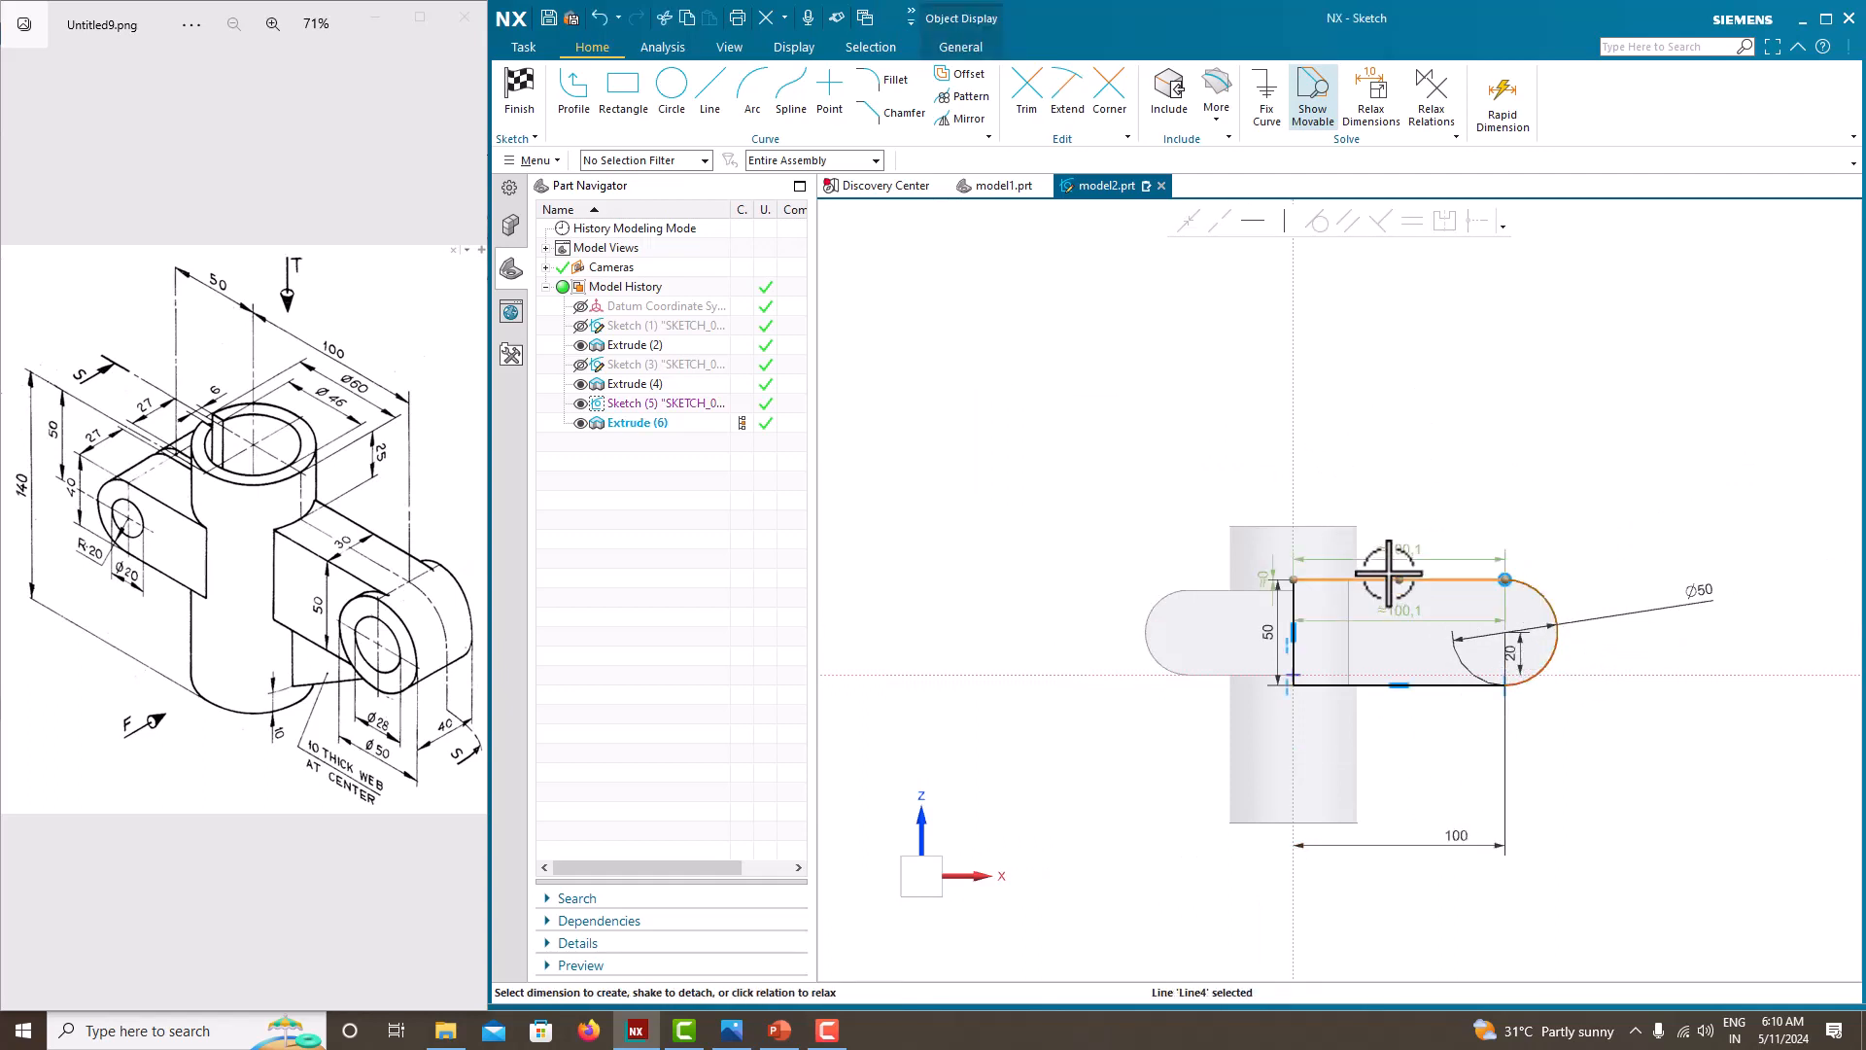
pyautogui.scroll(3, 1555, 642)
pyautogui.scroll(-2, 1556, 641)
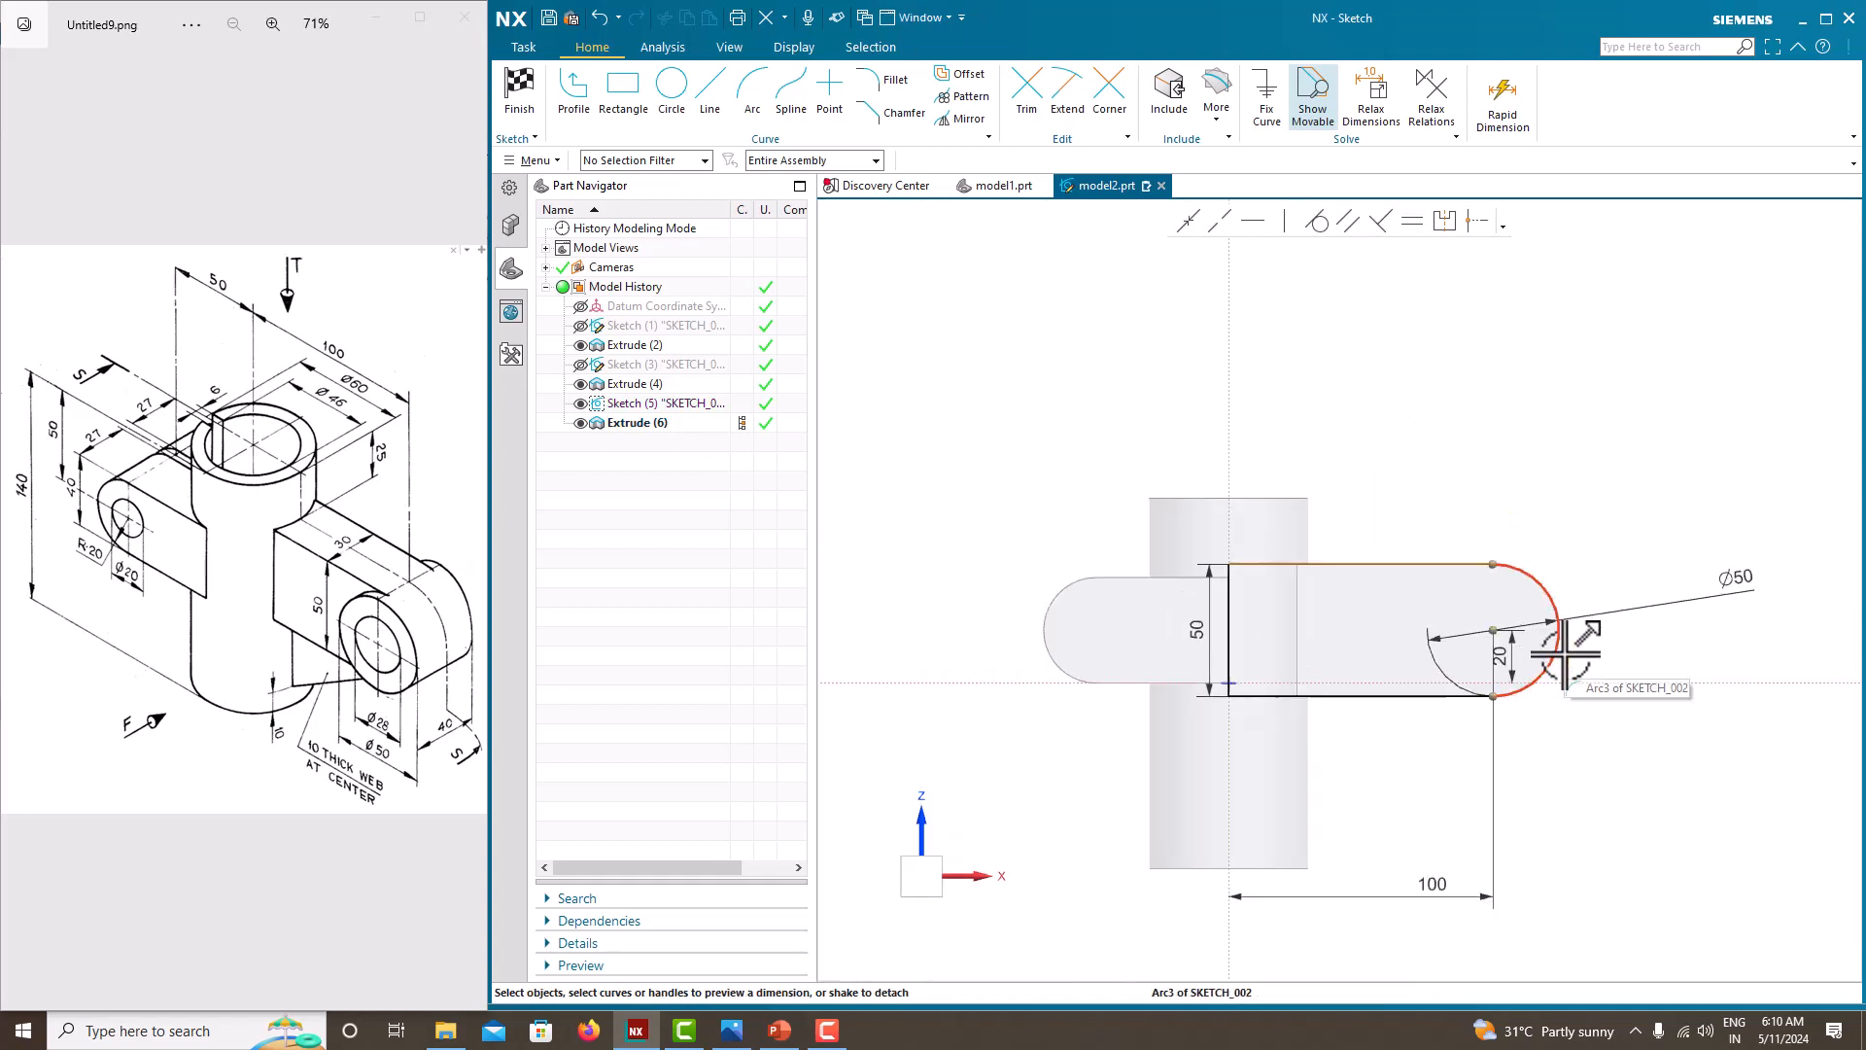
pyautogui.click(1561, 653)
pyautogui.scroll(3, 1562, 653)
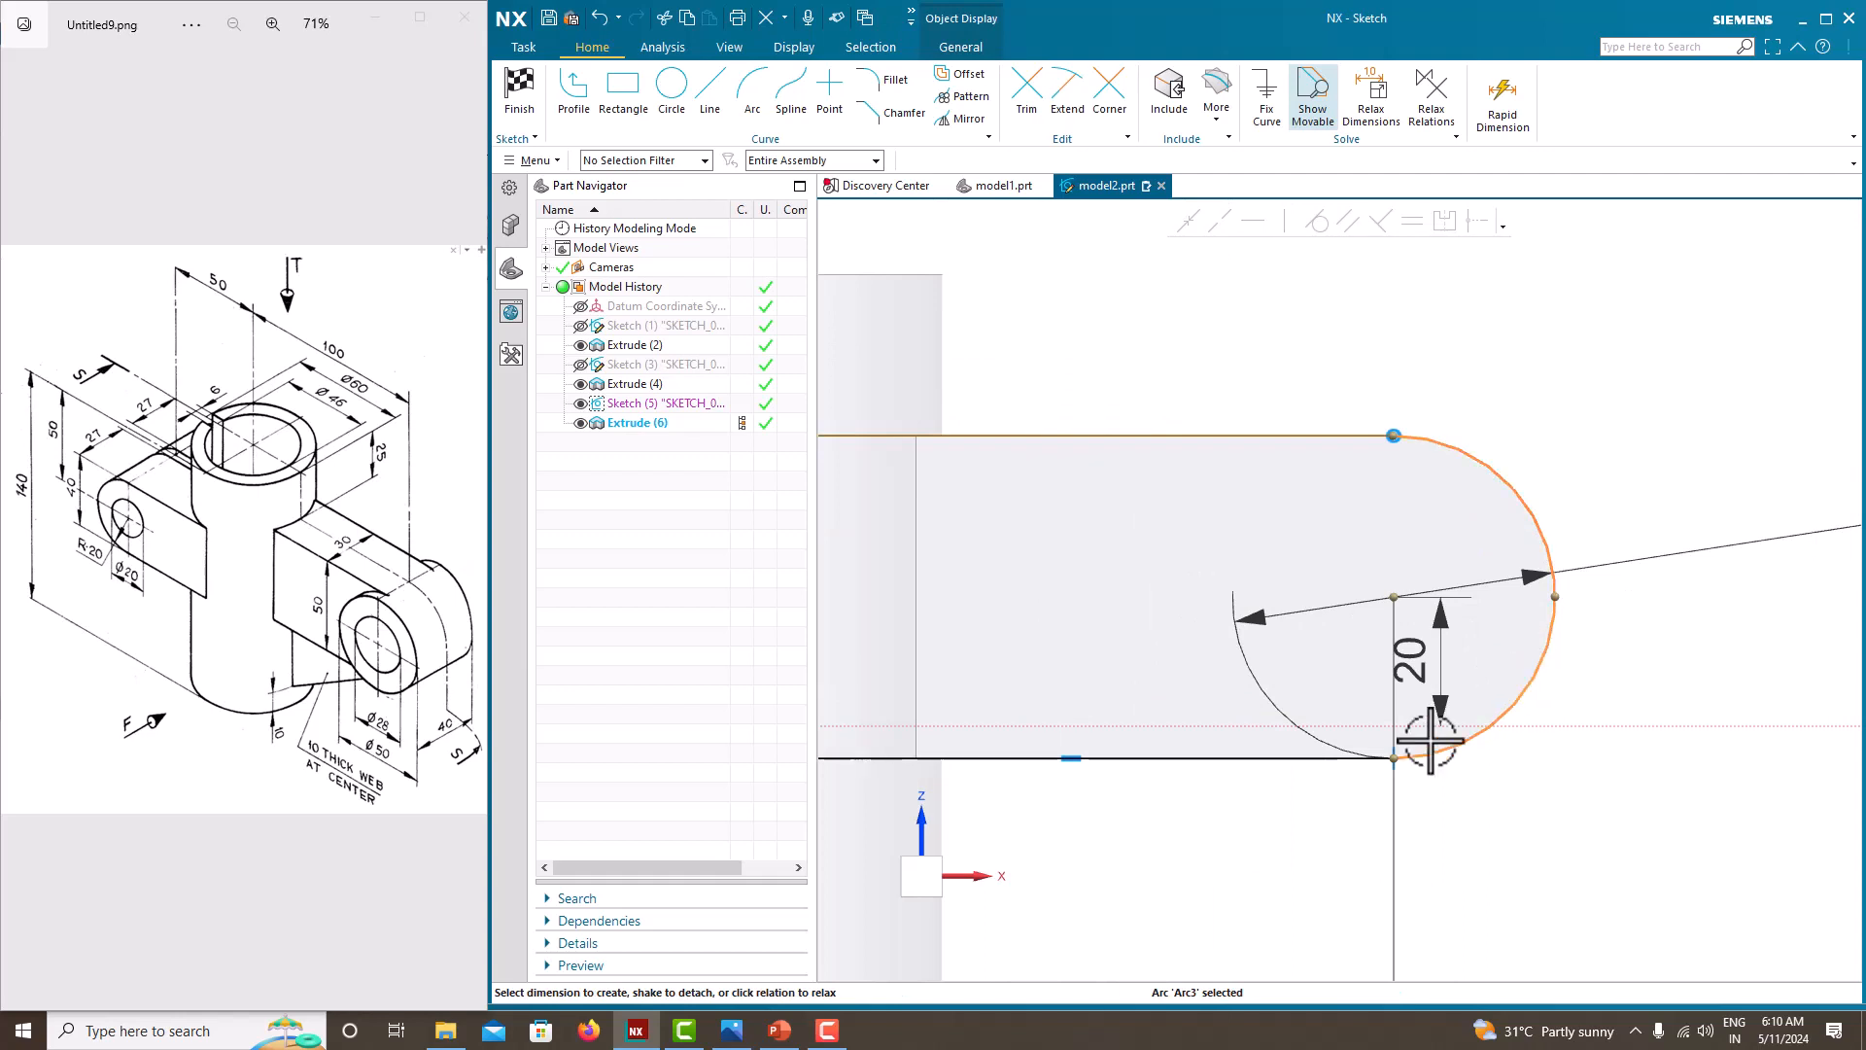
pyautogui.scroll(-2, 1429, 680)
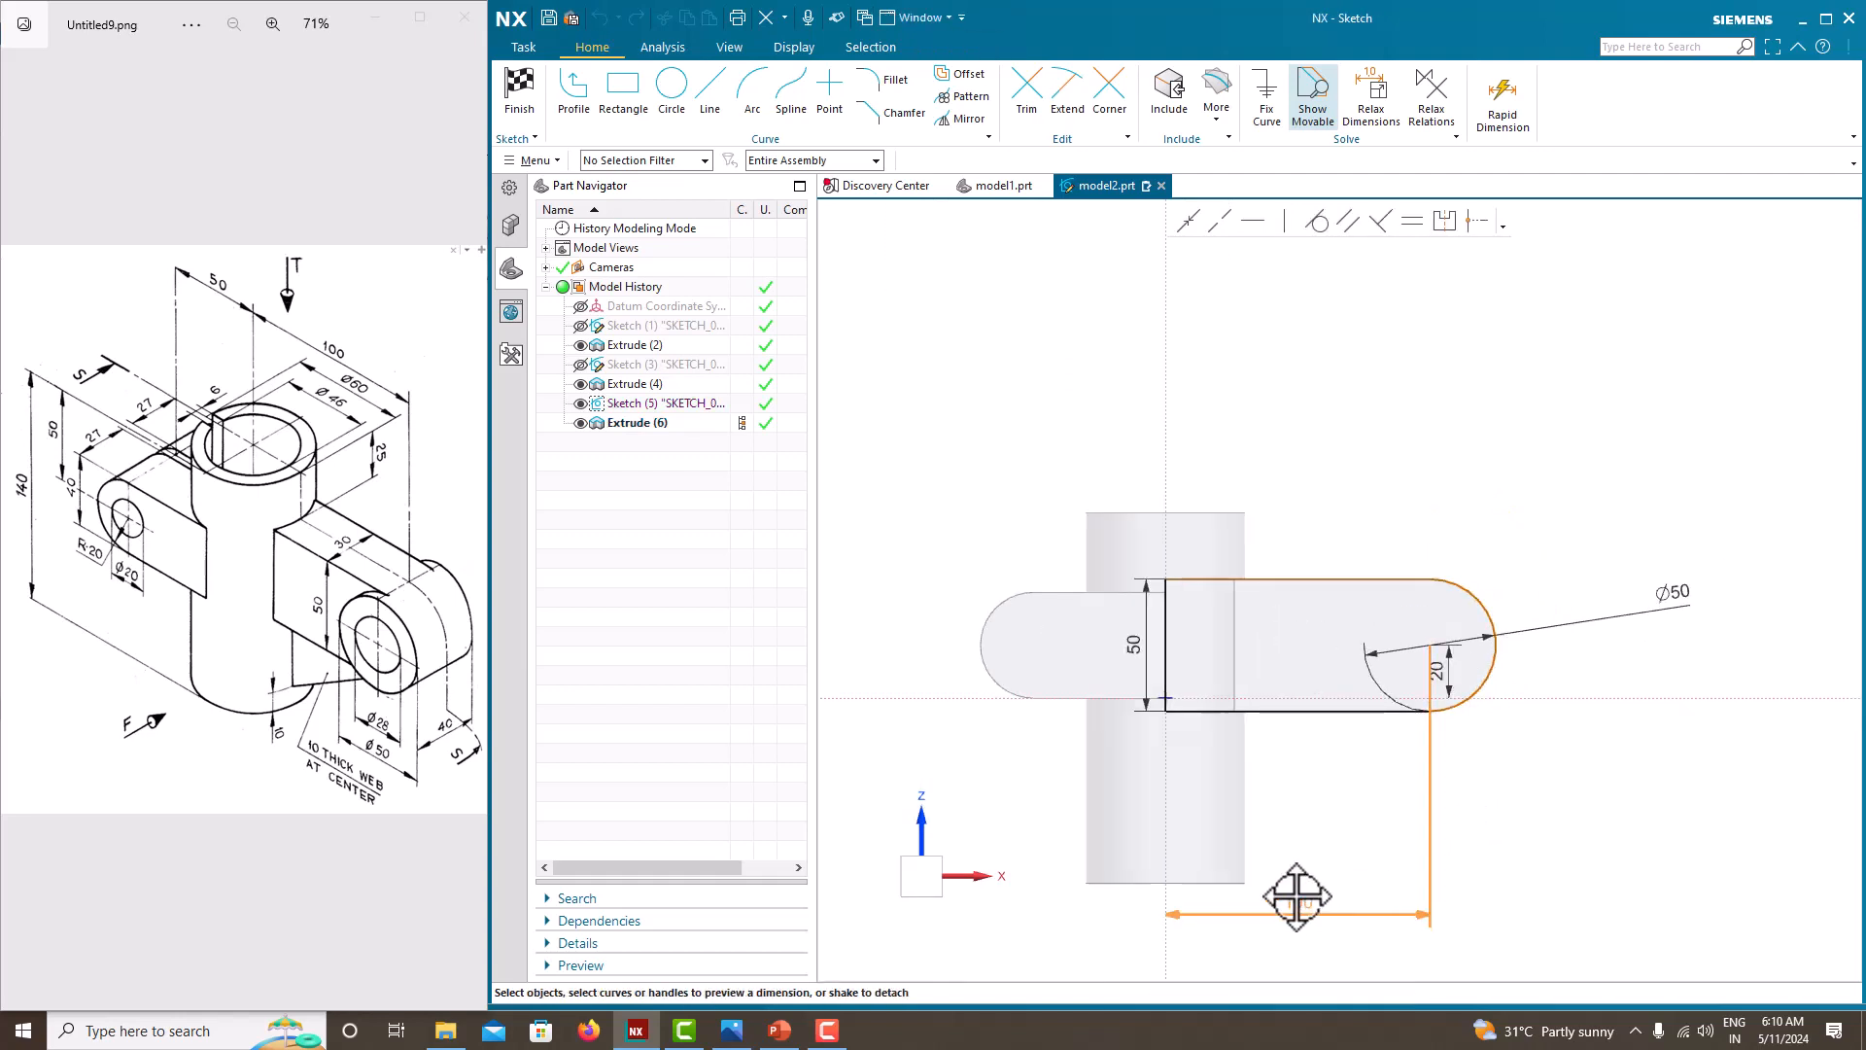
pyautogui.click(1474, 684)
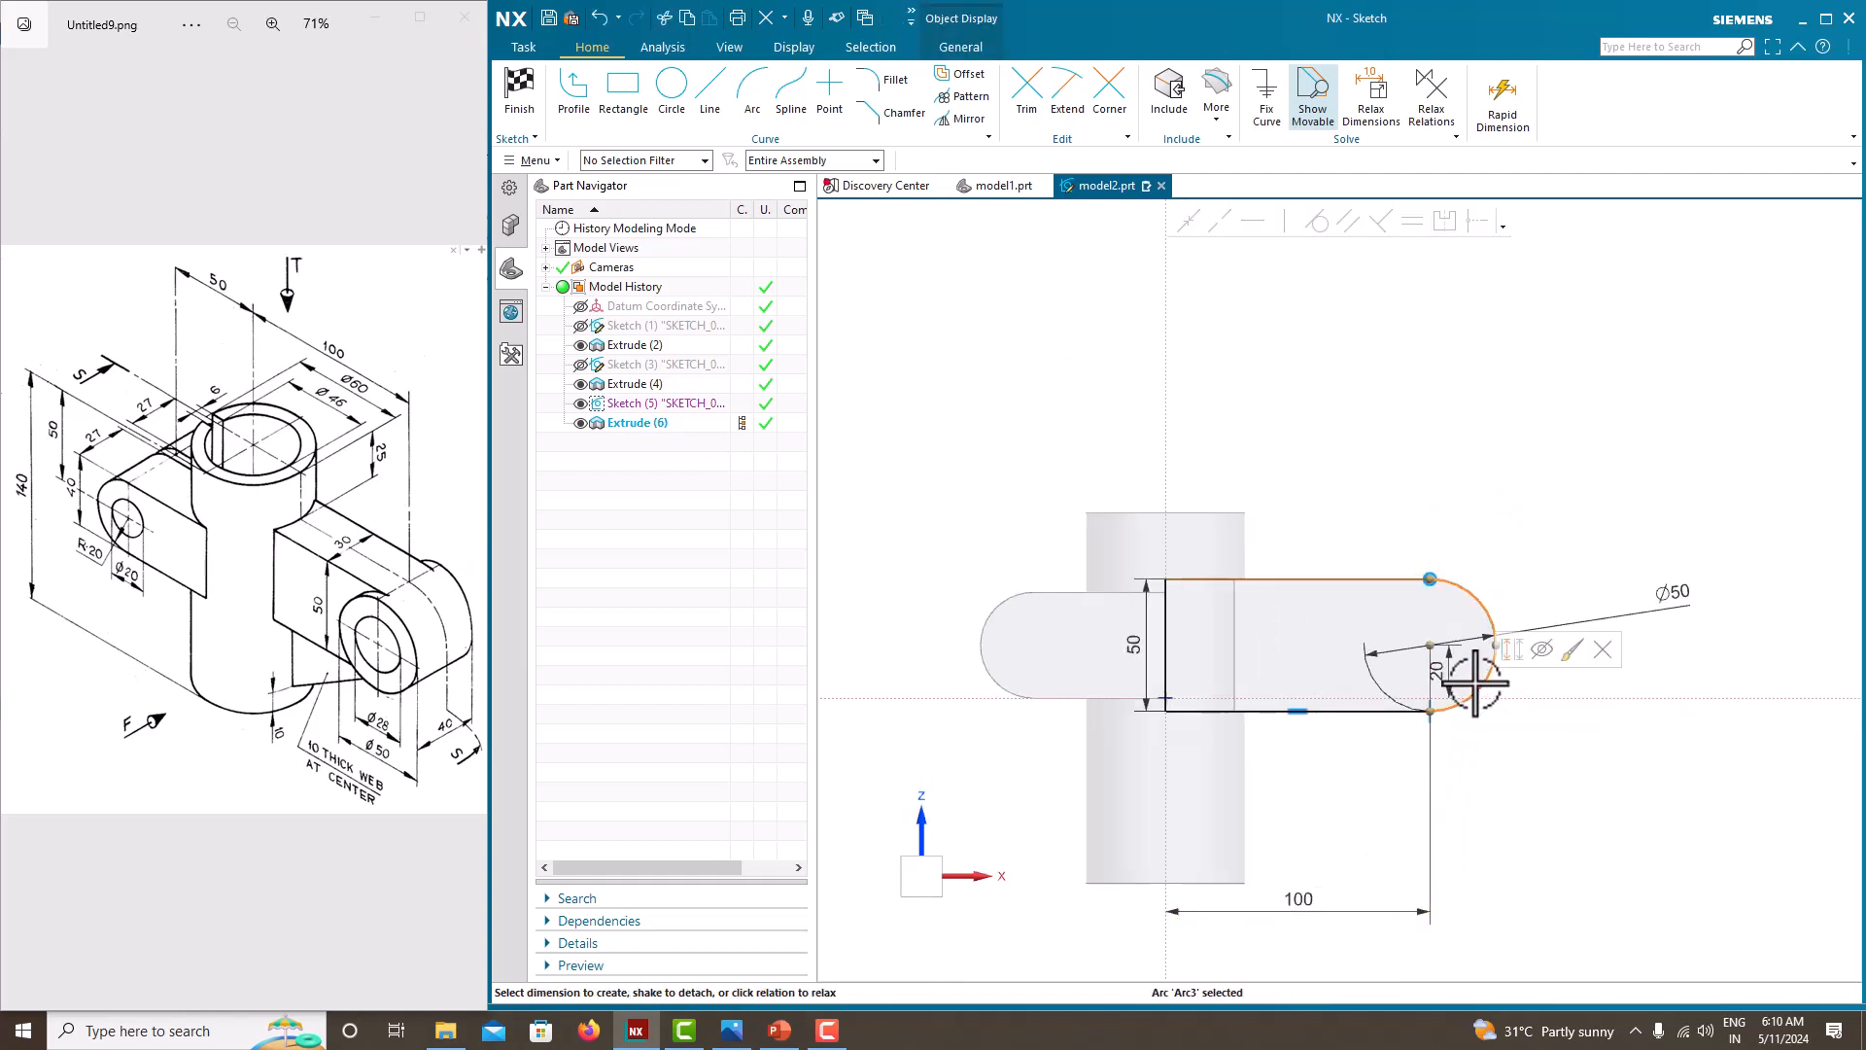
pyautogui.click(1703, 646)
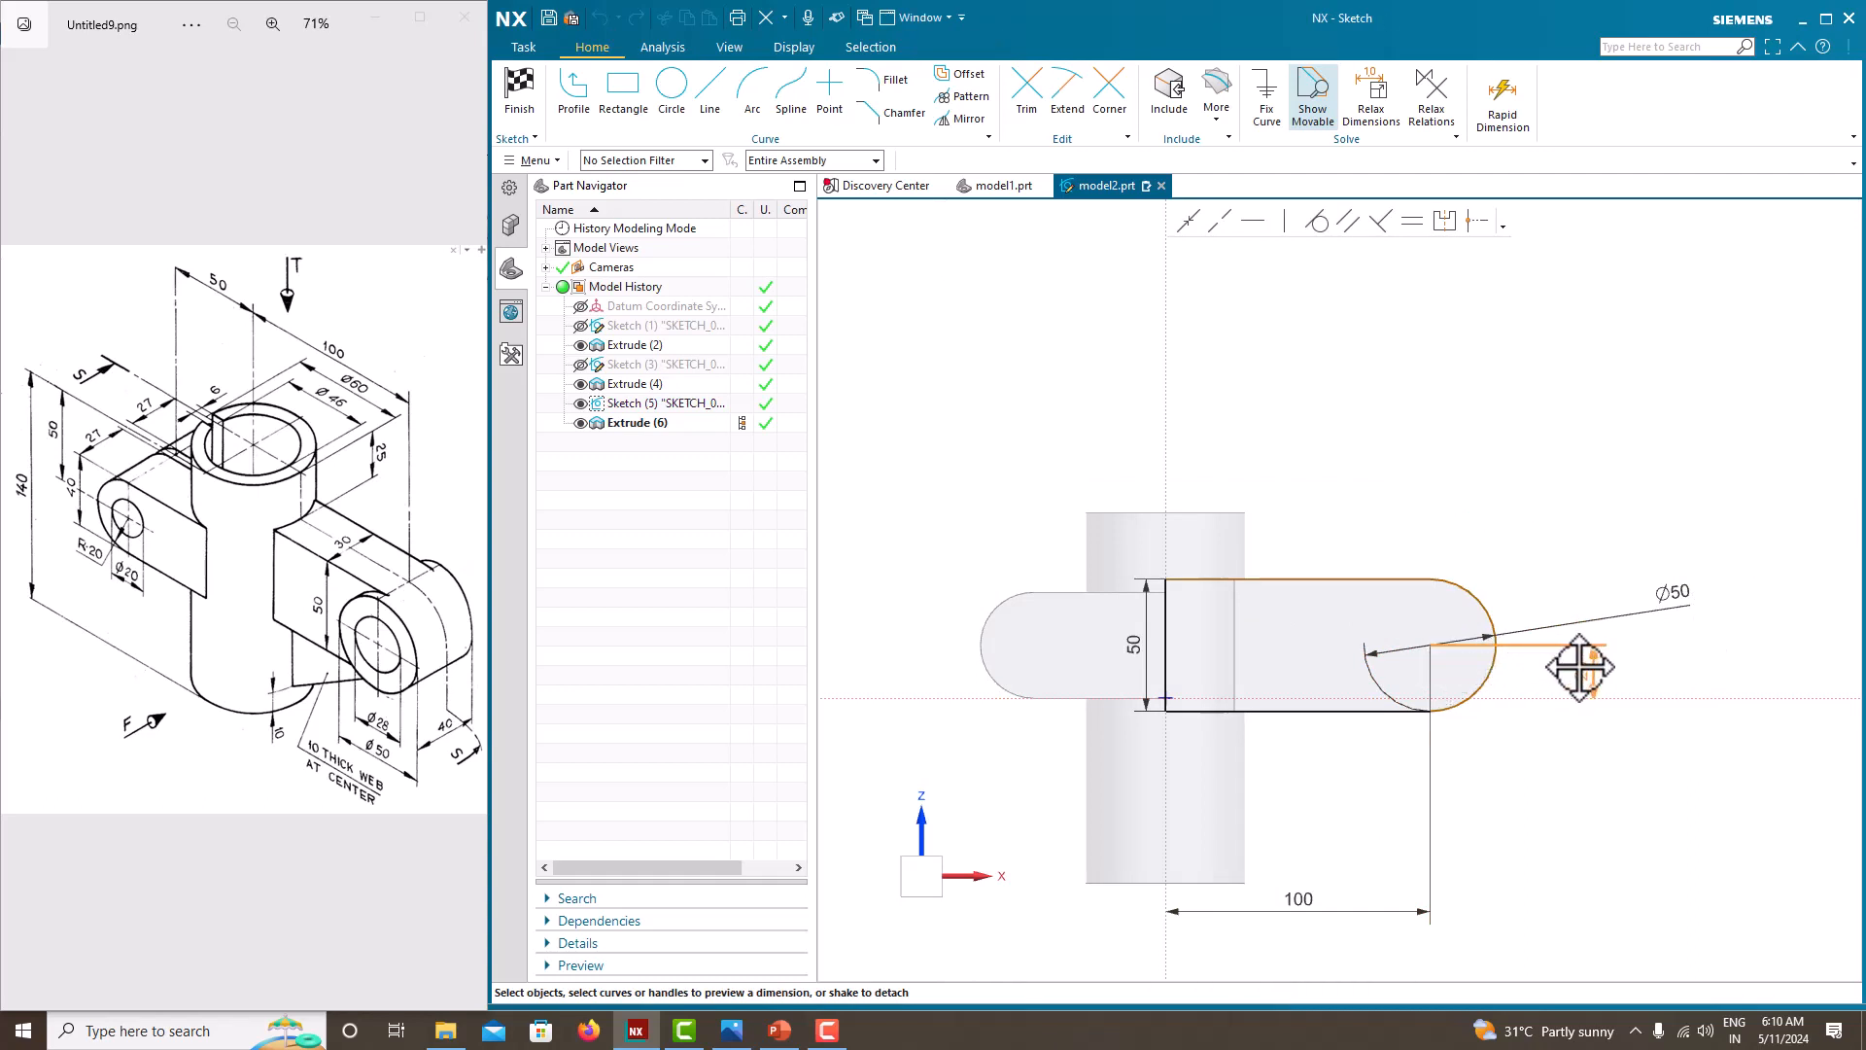
pyautogui.click(1580, 668)
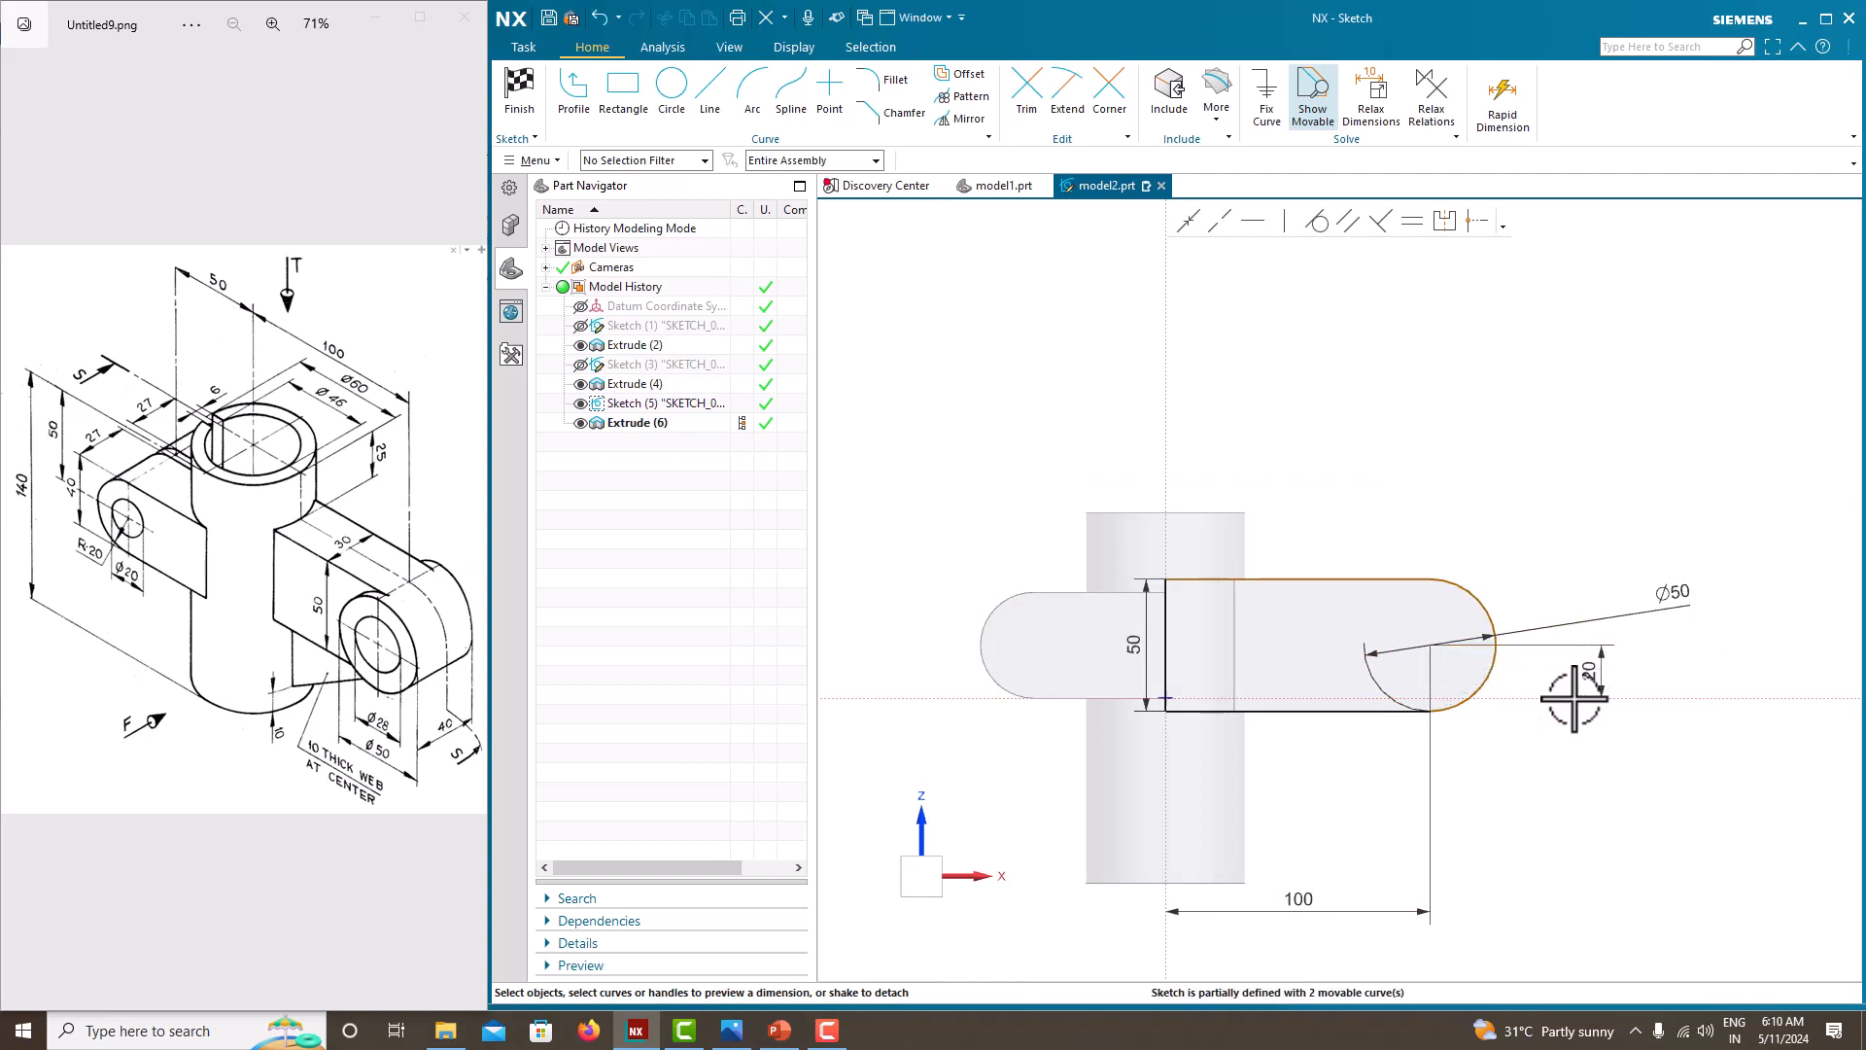
# Make the arm profile's lower and upper lines horizontal and its inner end line vertical, and finish the sketch.
pyautogui.click(1249, 710)
pyautogui.click(1252, 222)
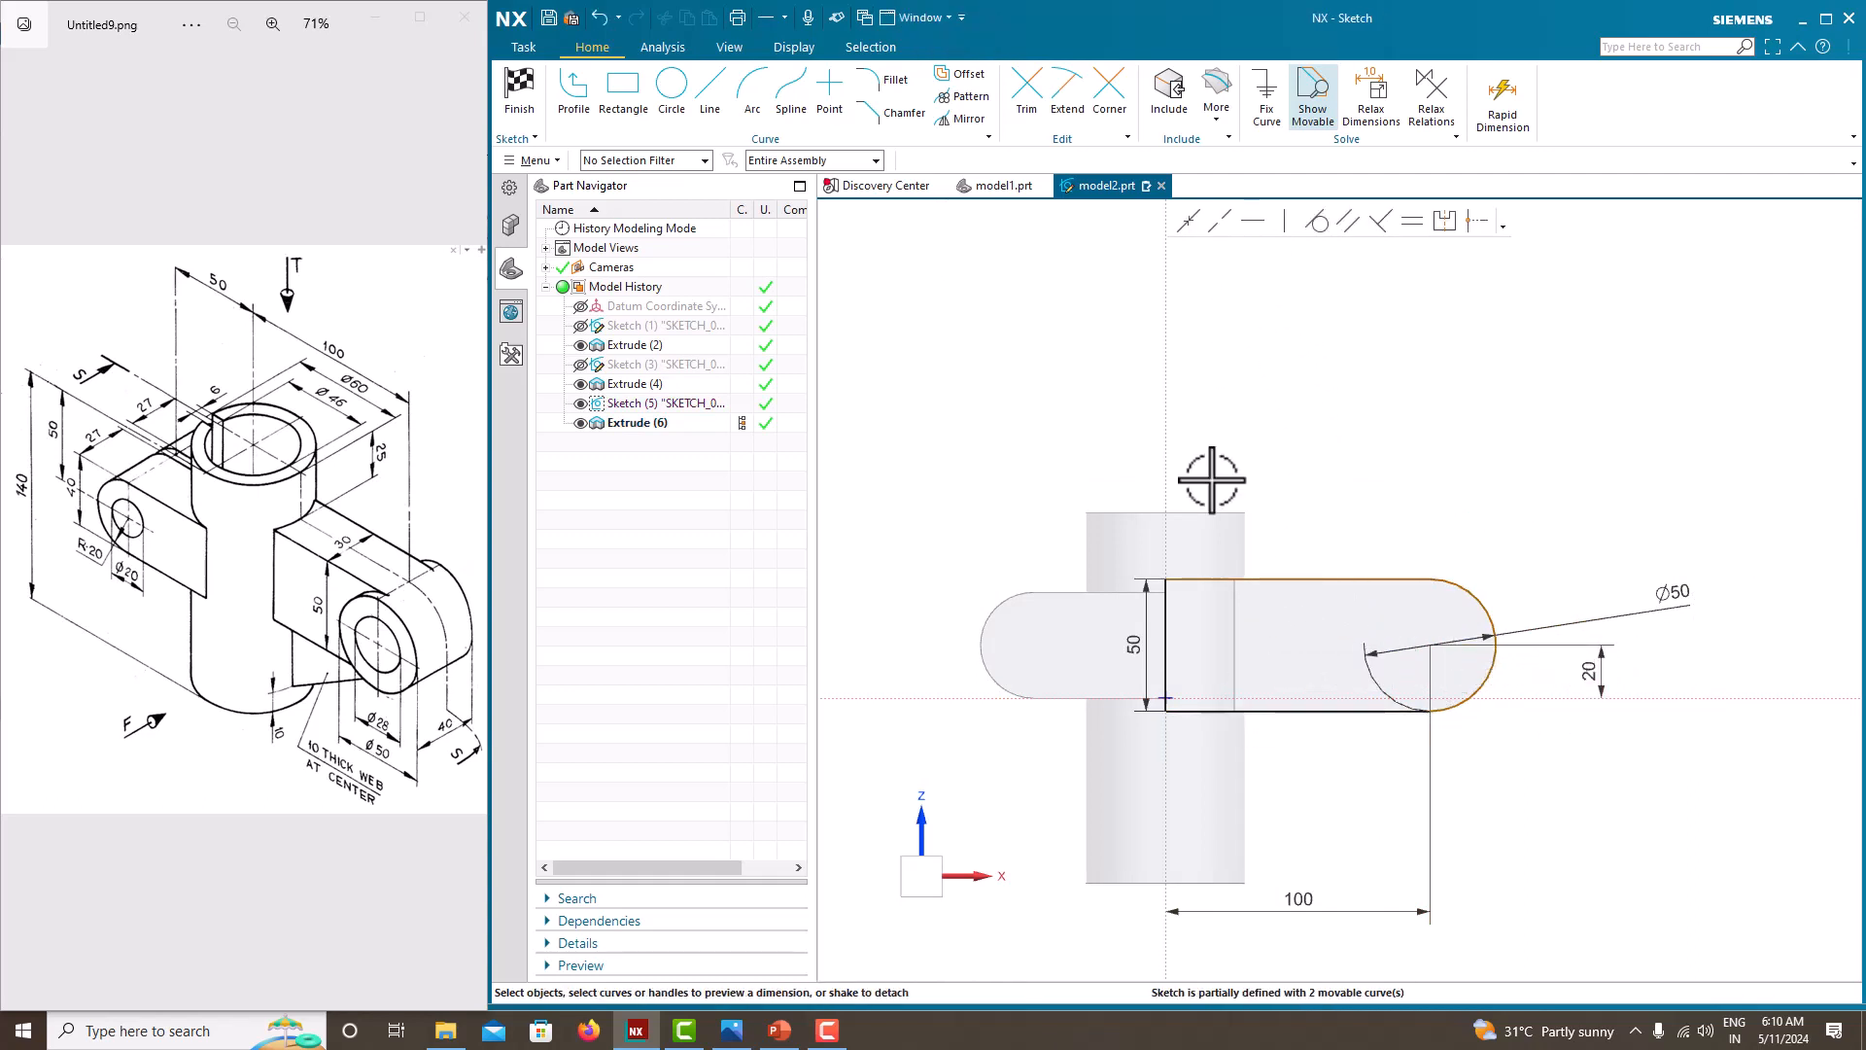
pyautogui.click(1165, 642)
pyautogui.click(1284, 221)
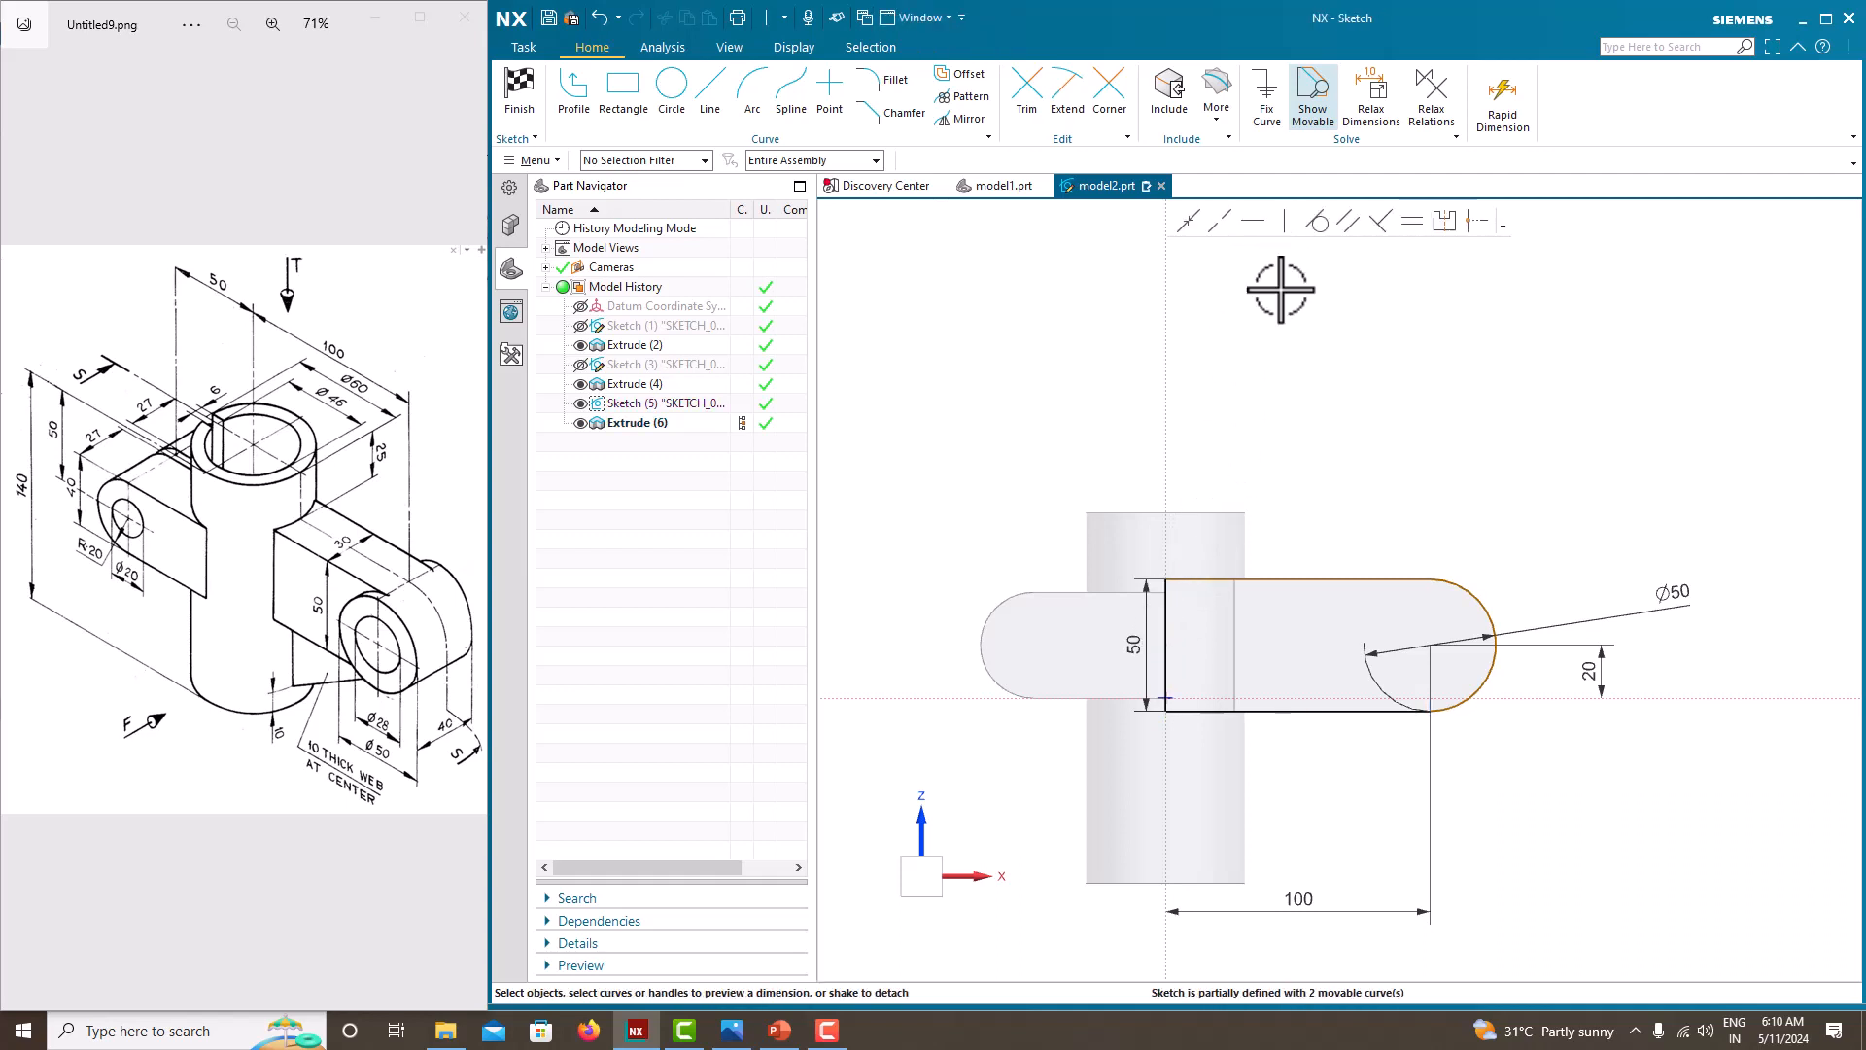
pyautogui.click(1299, 579)
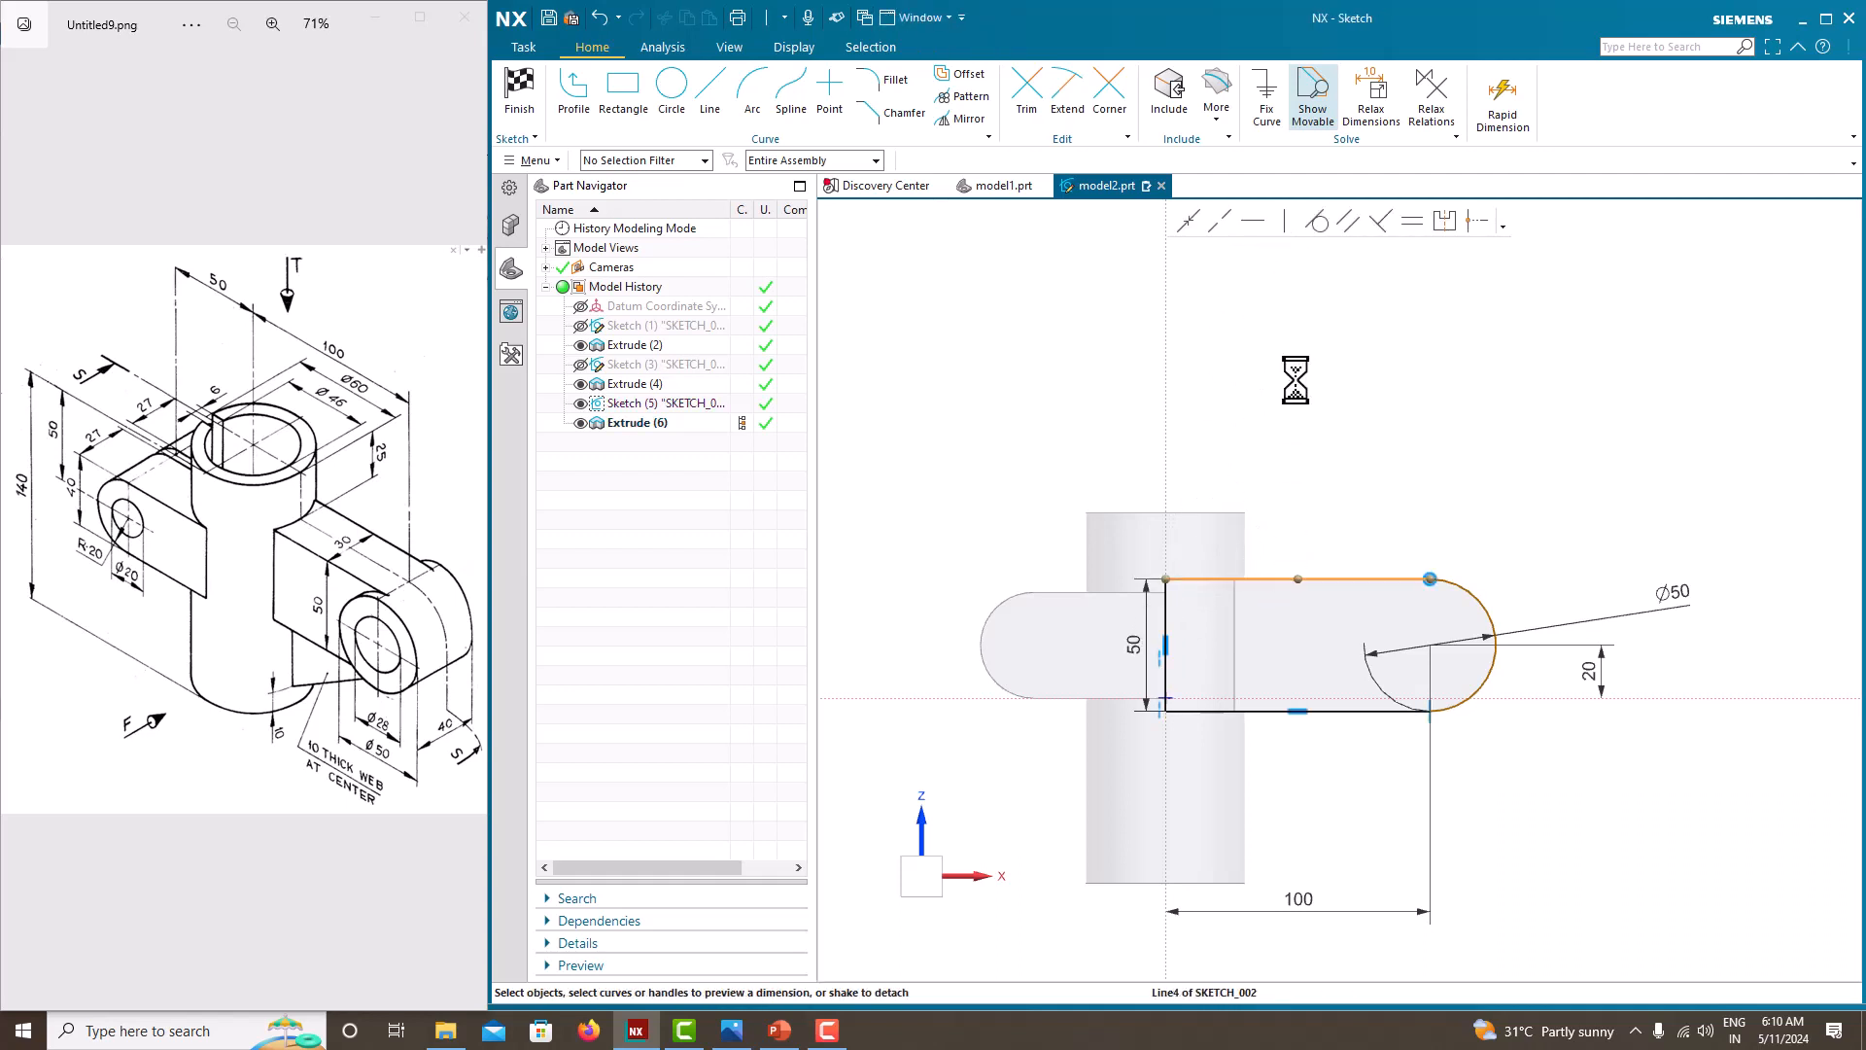
pyautogui.click(1256, 222)
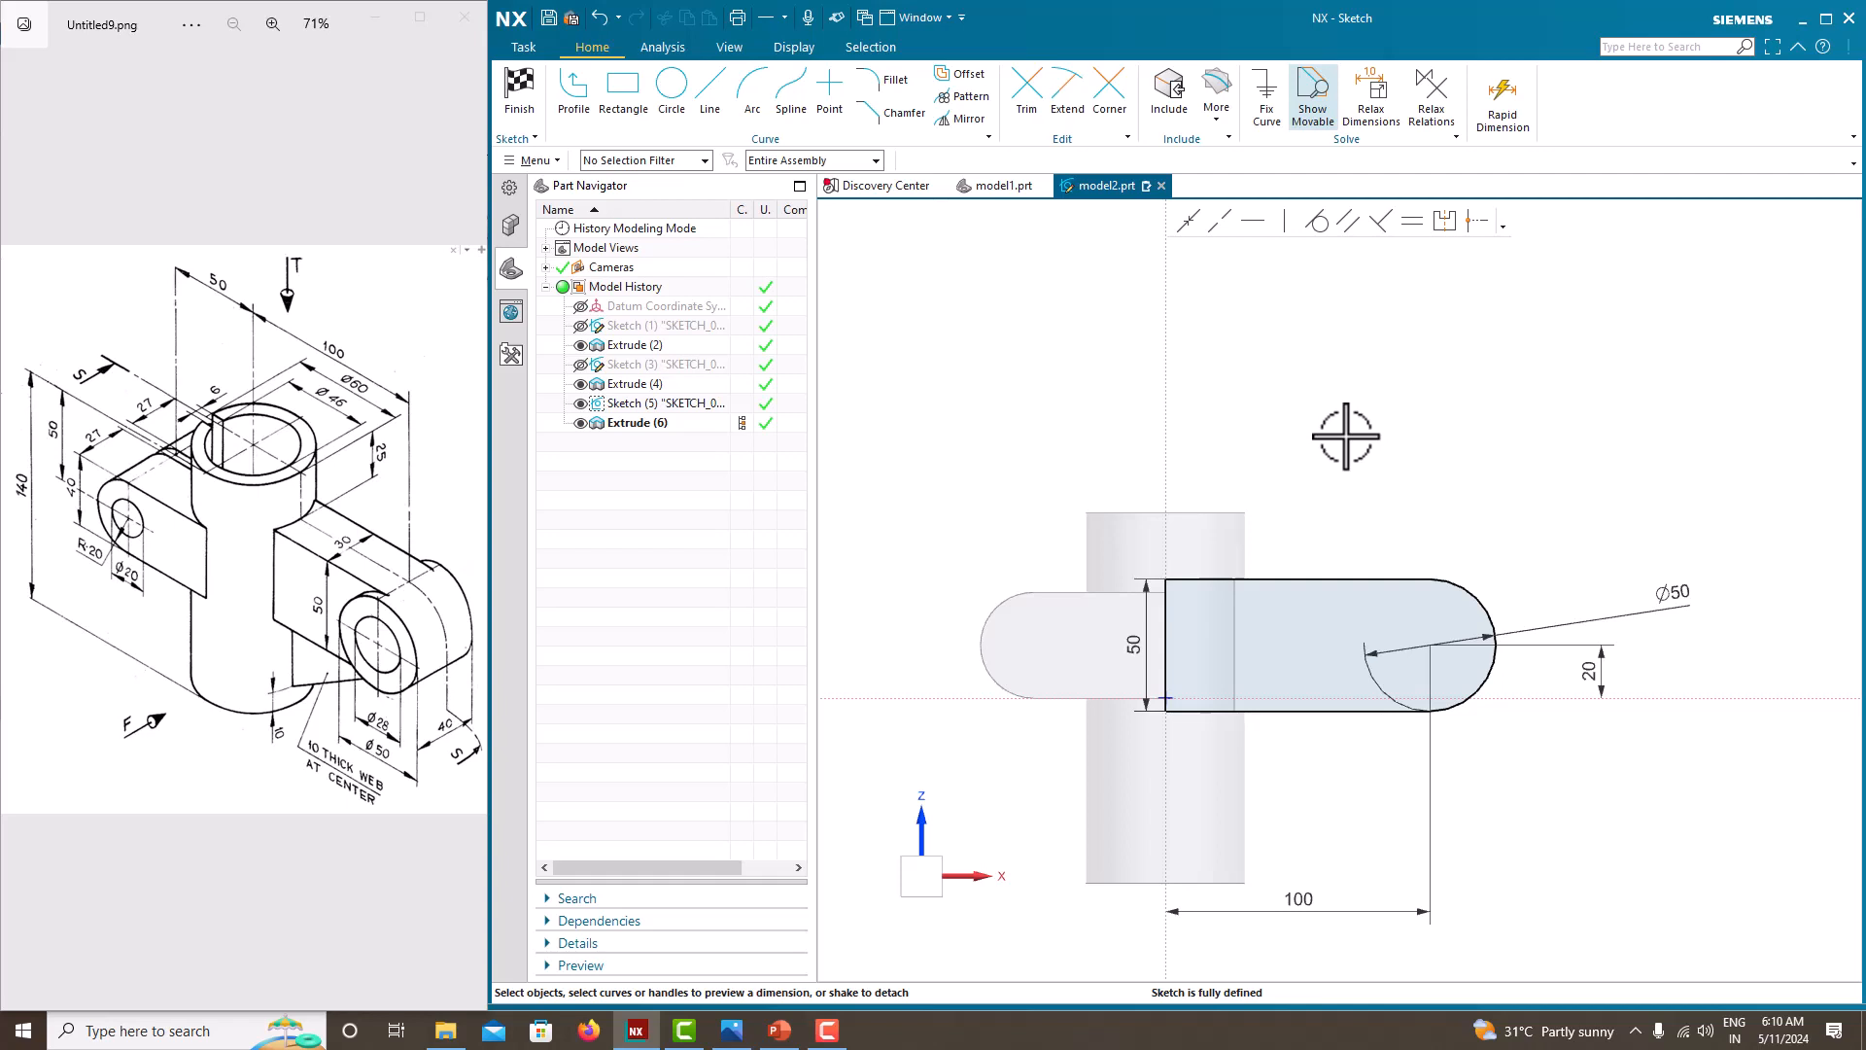
pyautogui.rightClick(1351, 389)
pyautogui.click(1370, 402)
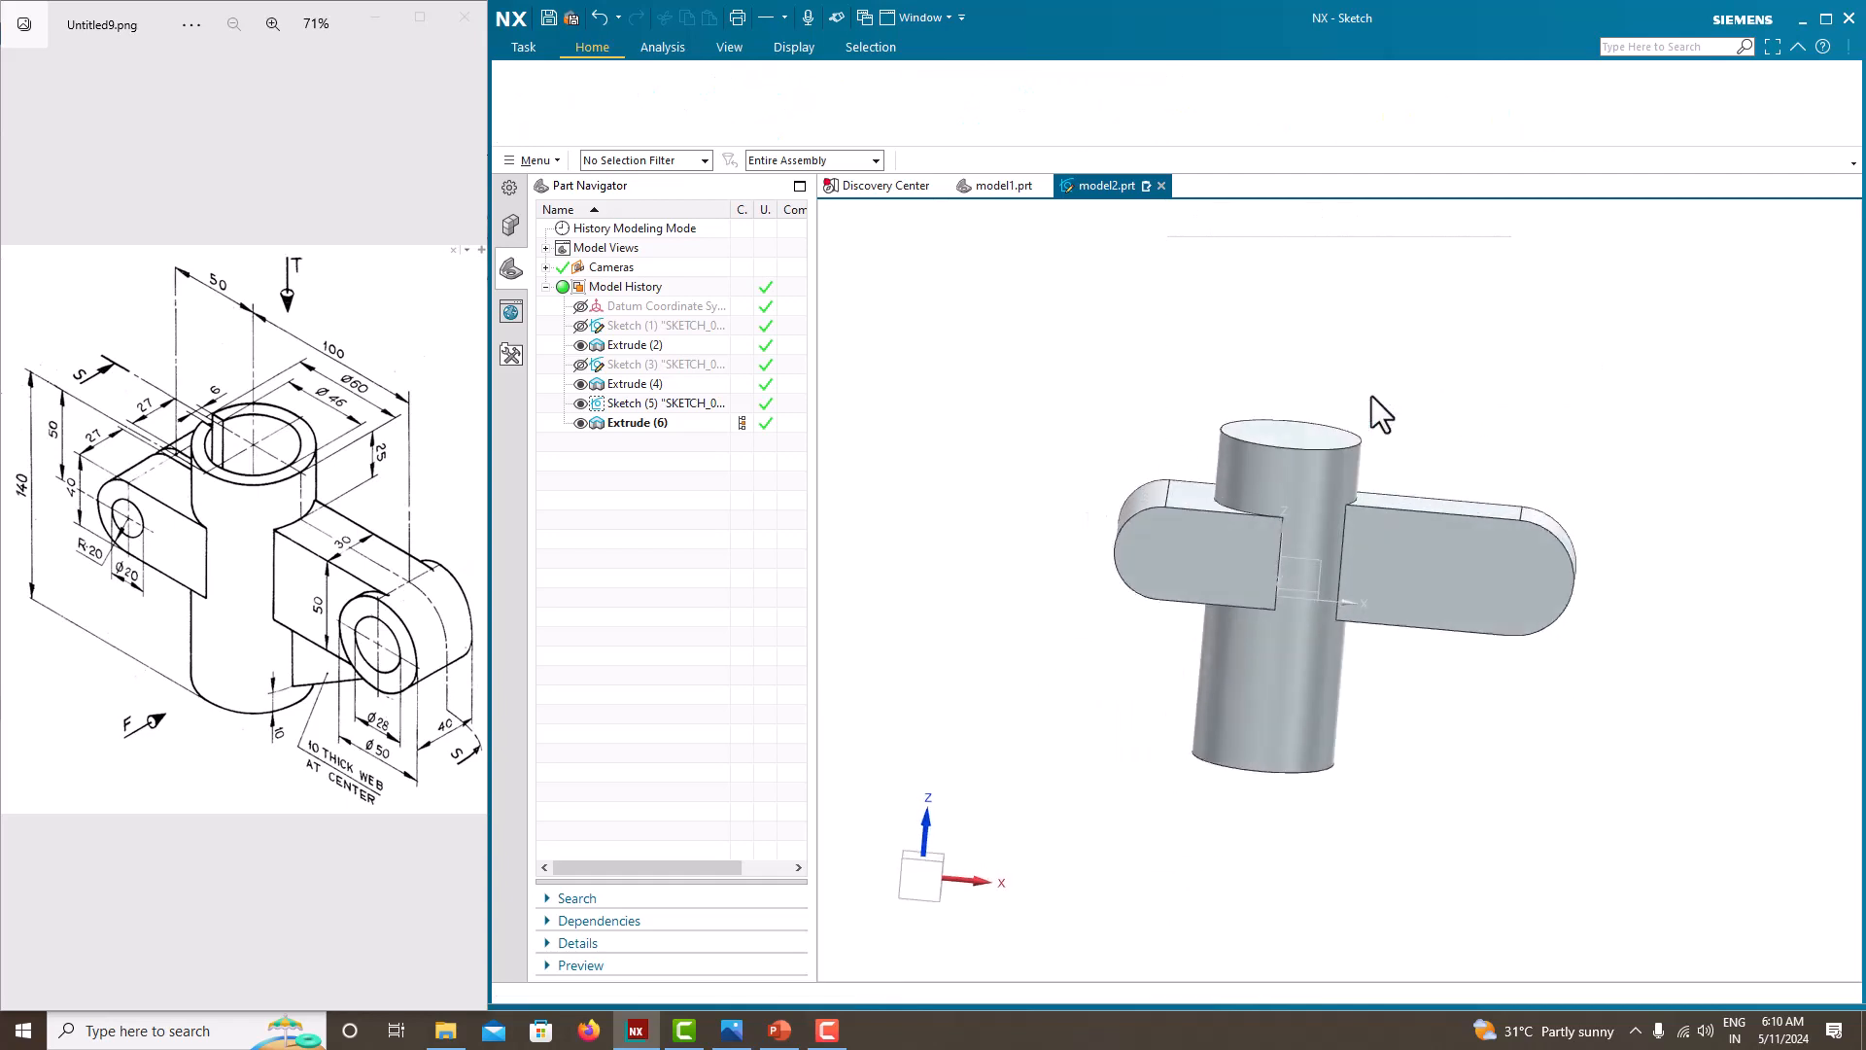
# Start a new sketch on the Front datum plane for the boss at the right arm's end.
pyautogui.rightClick(1068, 373)
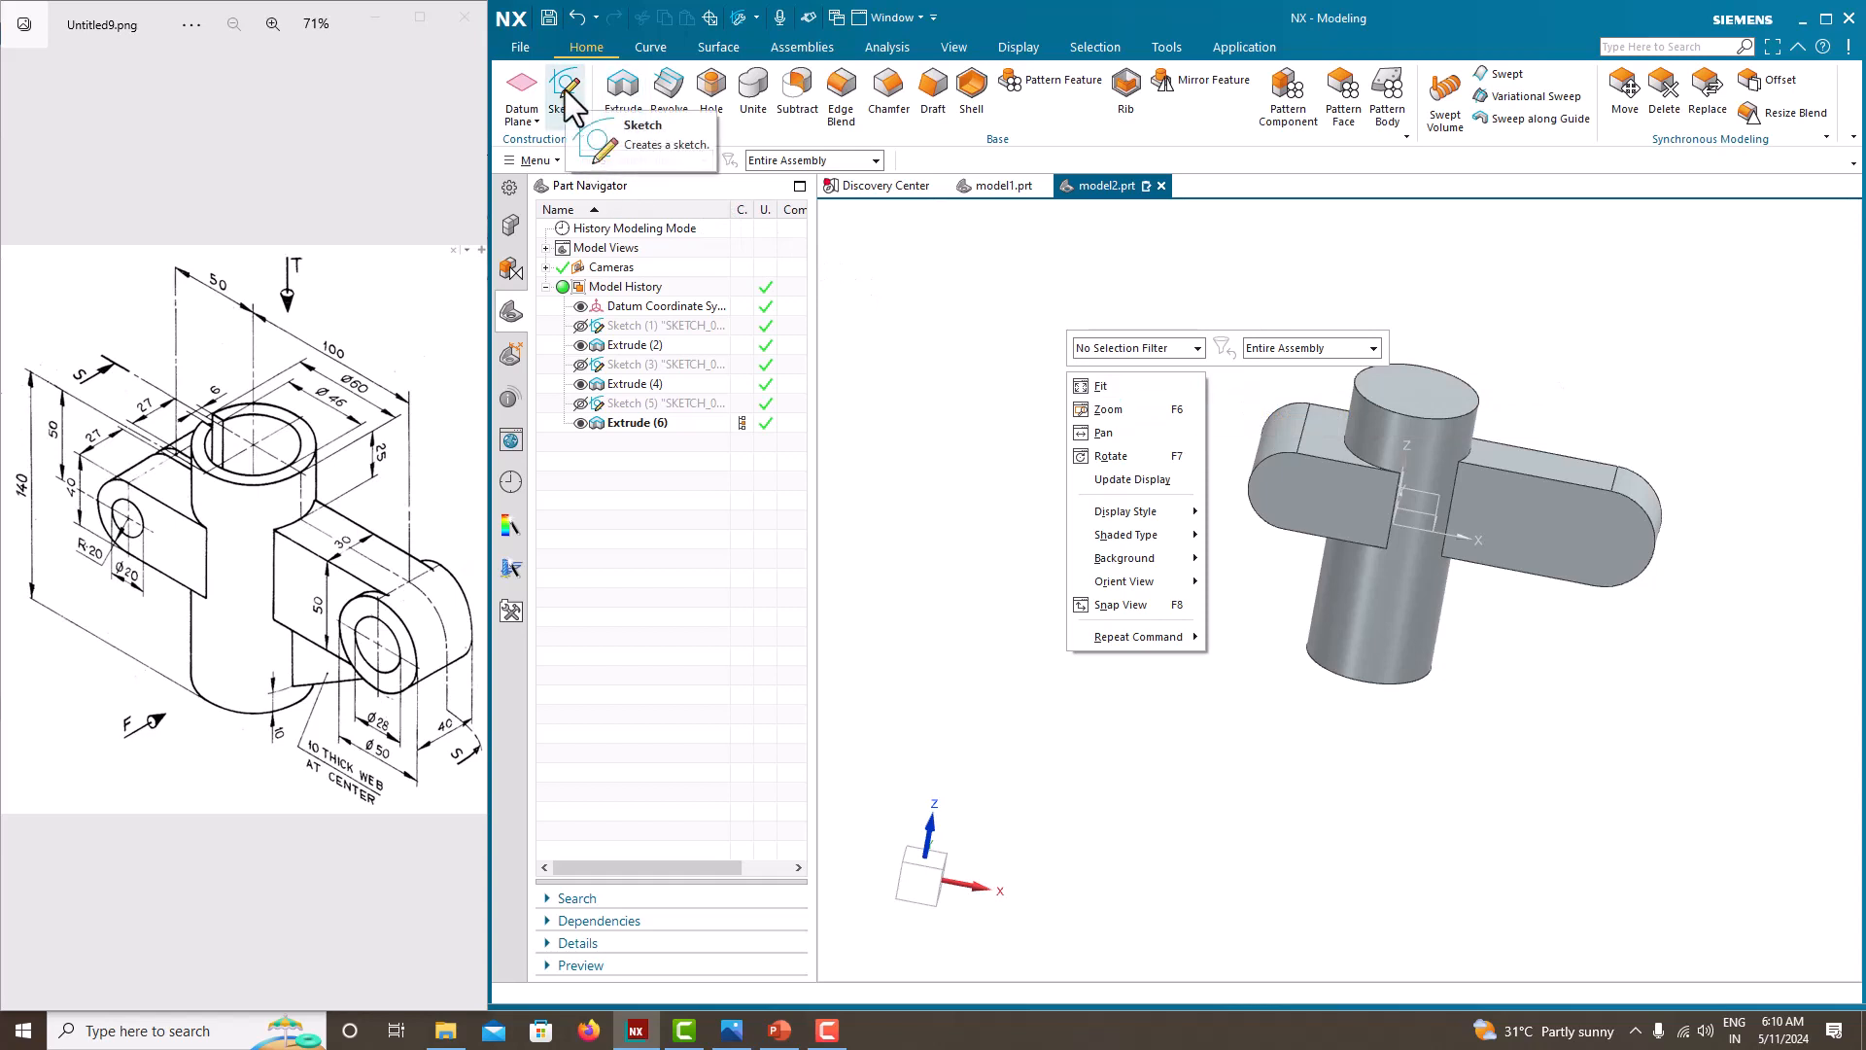
pyautogui.click(823, 254)
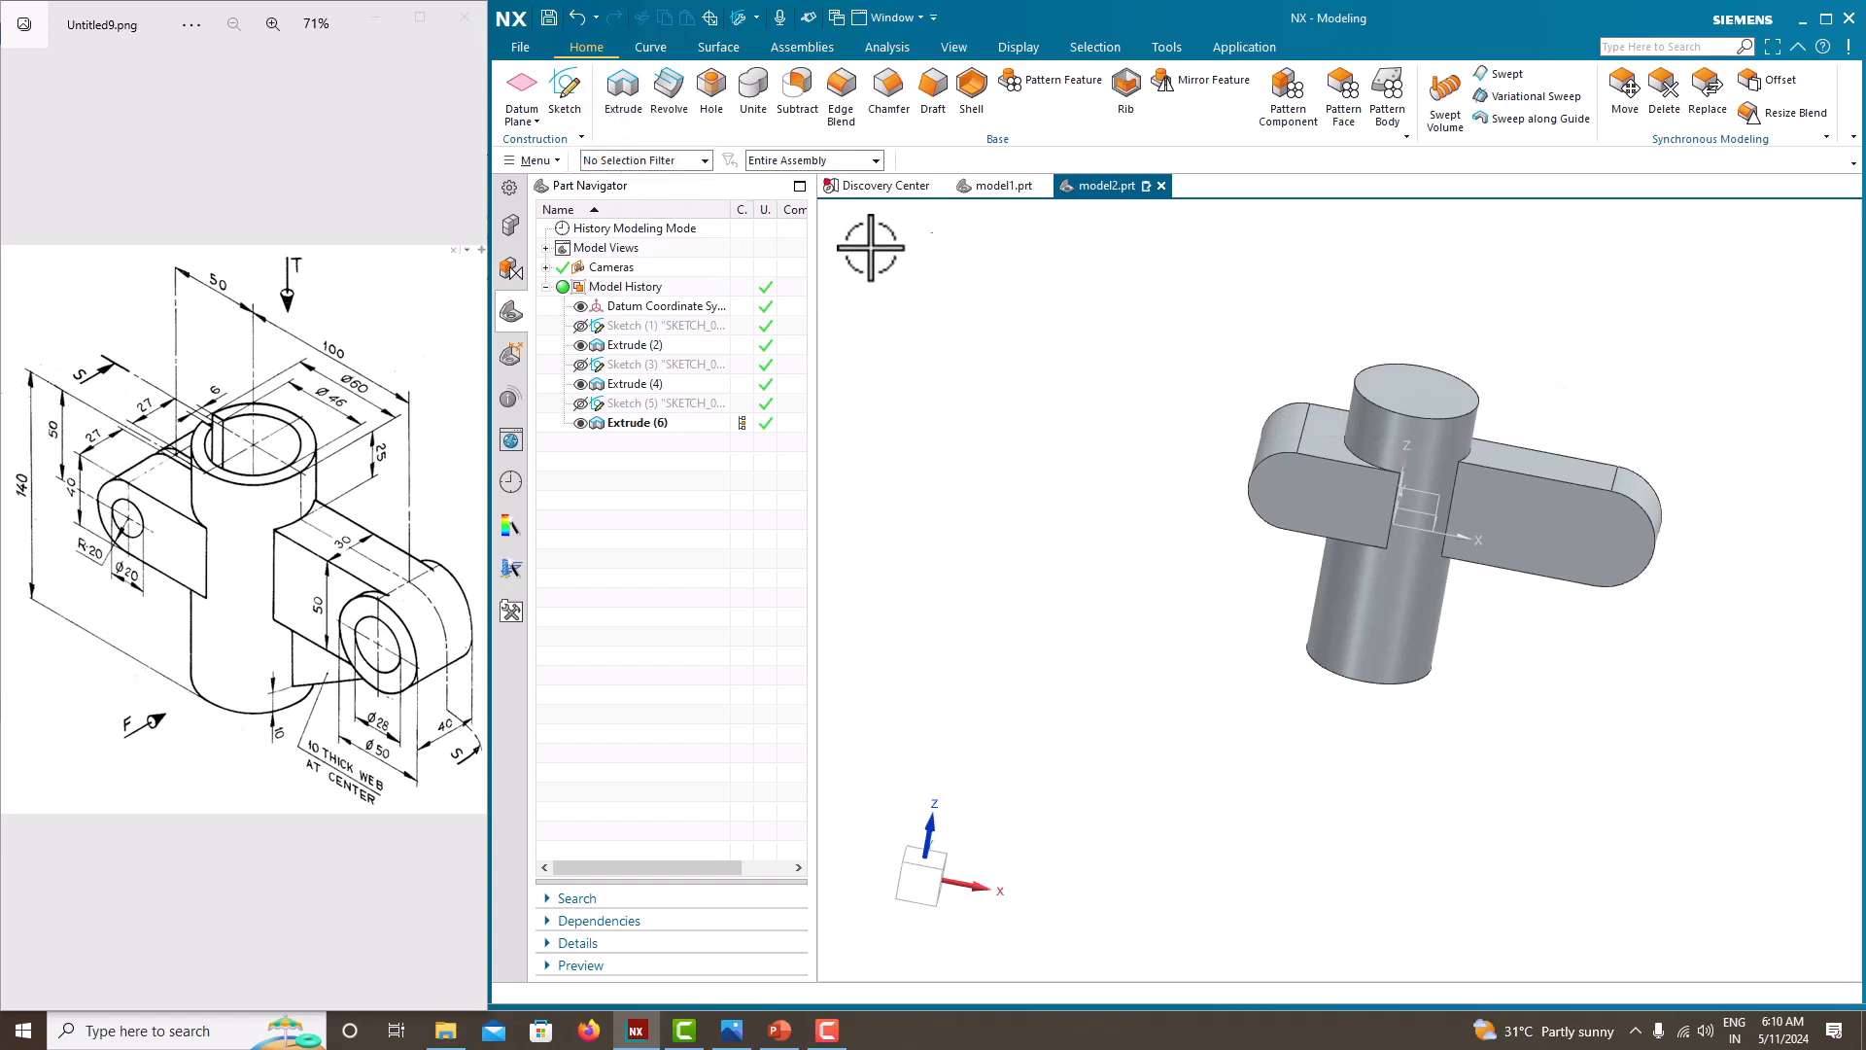
pyautogui.click(573, 109)
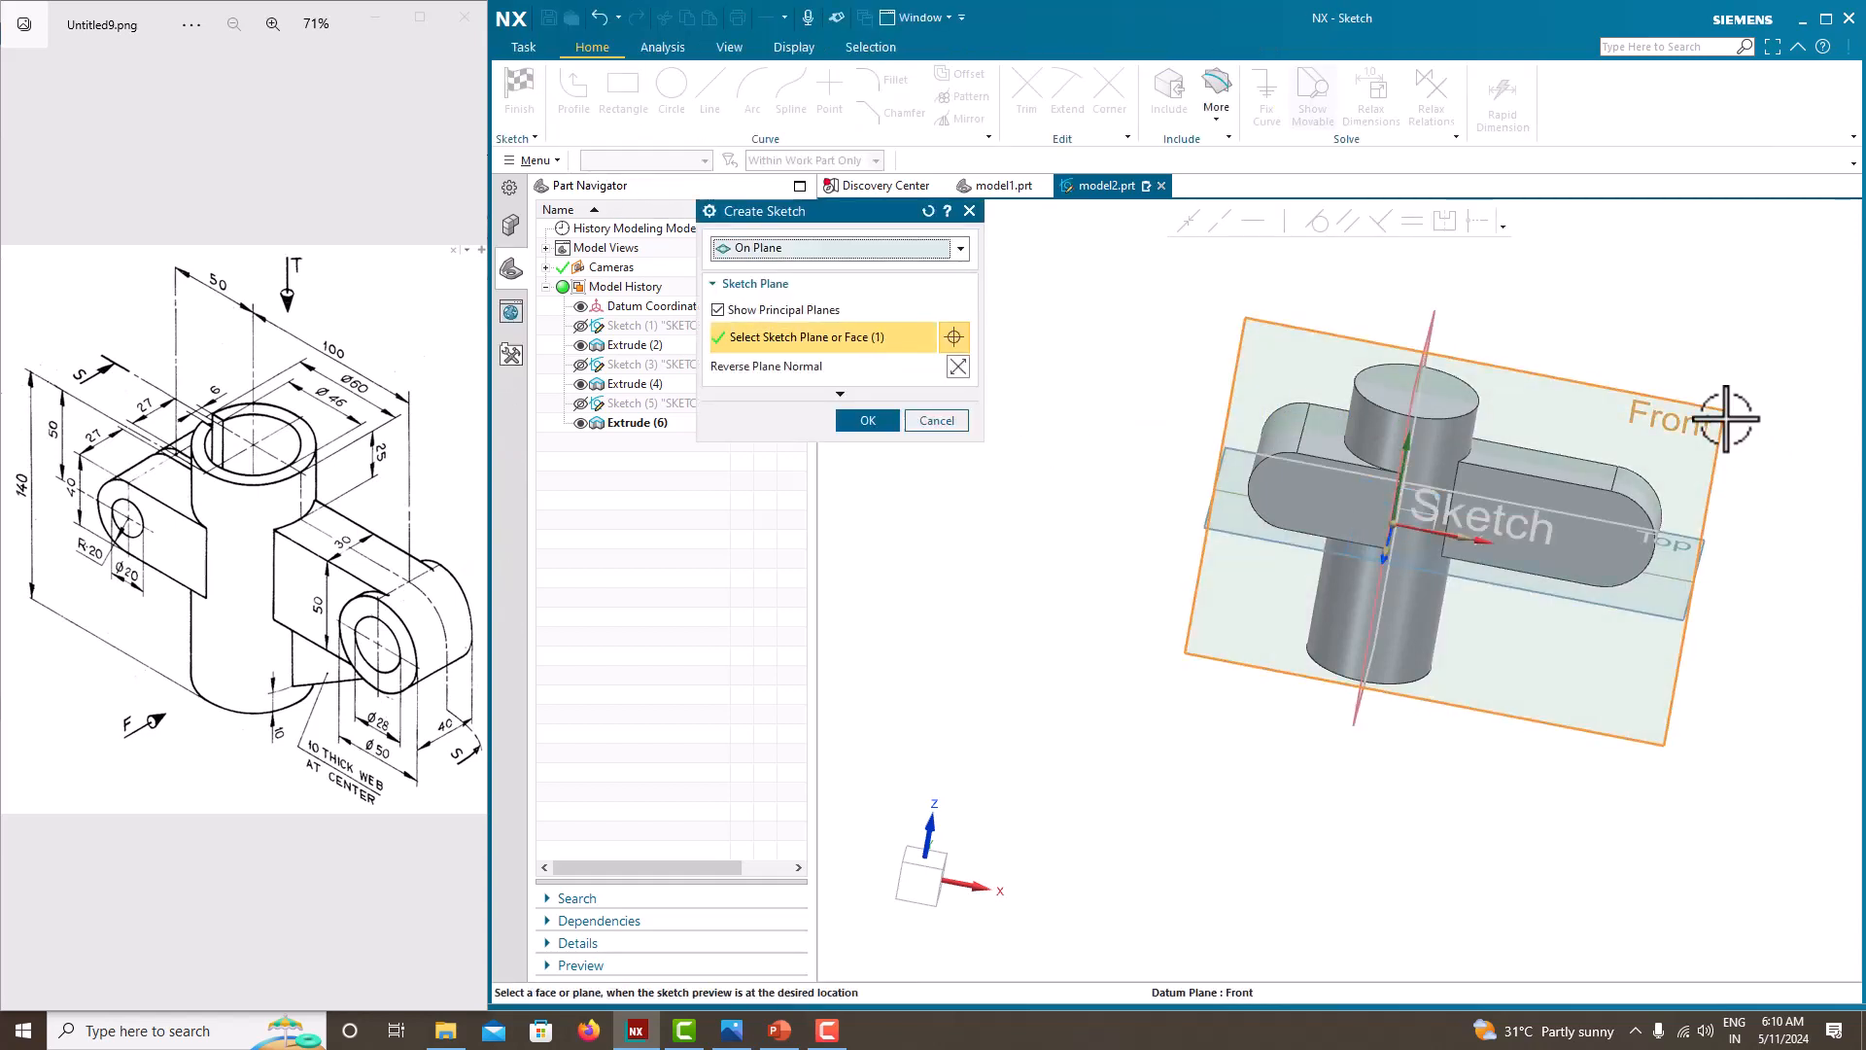
pyautogui.click(866, 420)
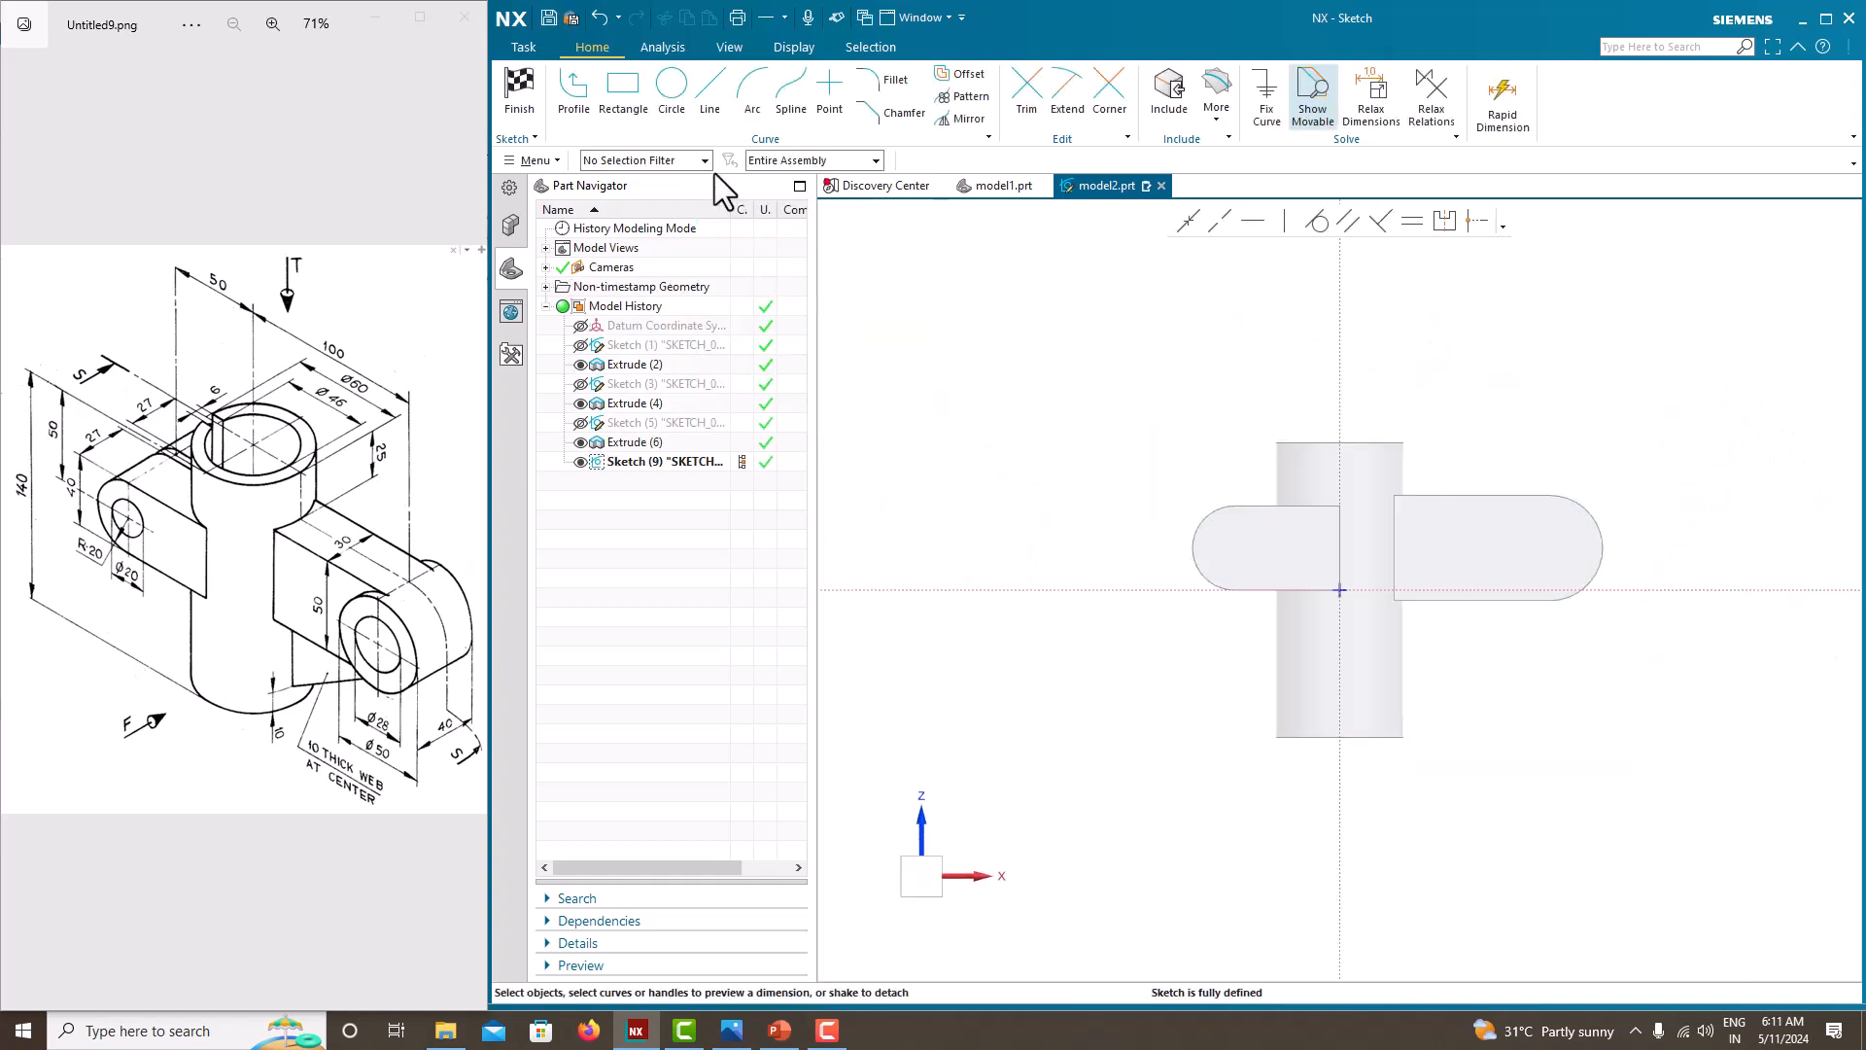
# Draw a circle concentric with the right arm's rounded end, reaching the arm's upper edge, and finish the sketch.
pyautogui.click(672, 97)
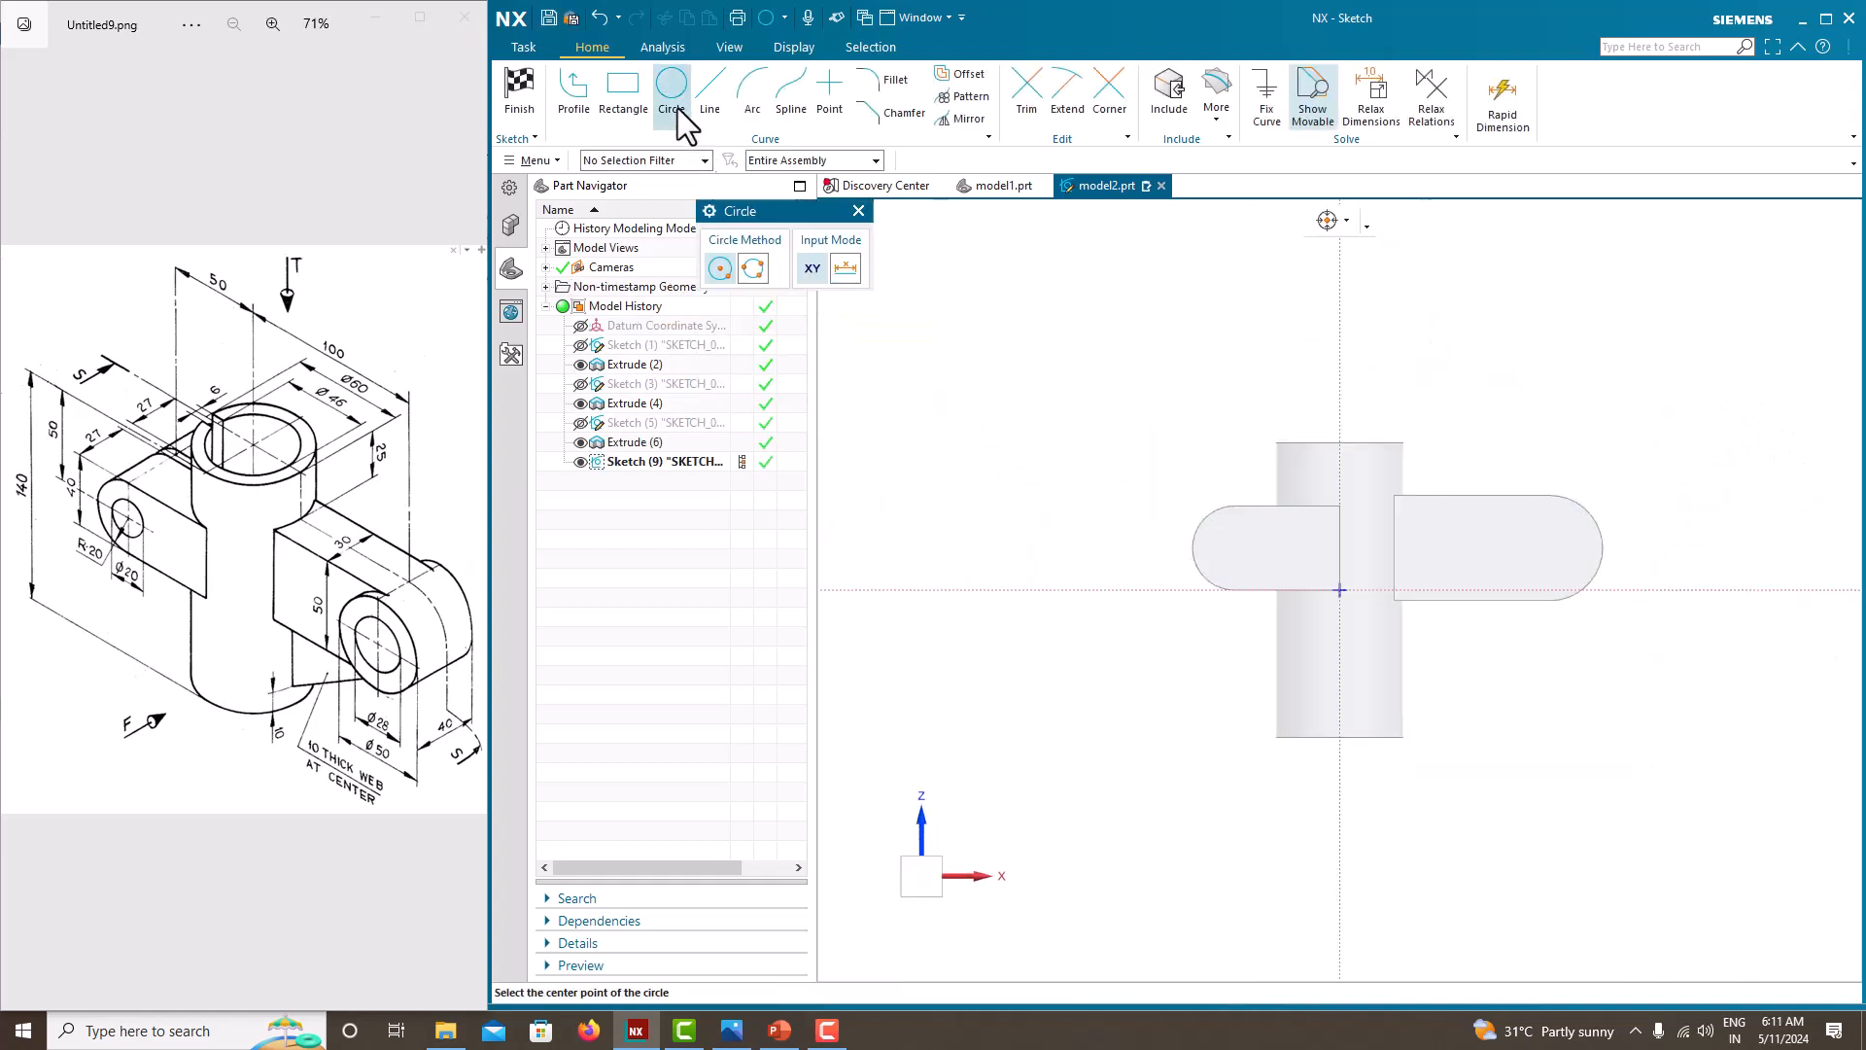
pyautogui.click(1549, 547)
pyautogui.click(1551, 494)
pyautogui.middleClick(1546, 468)
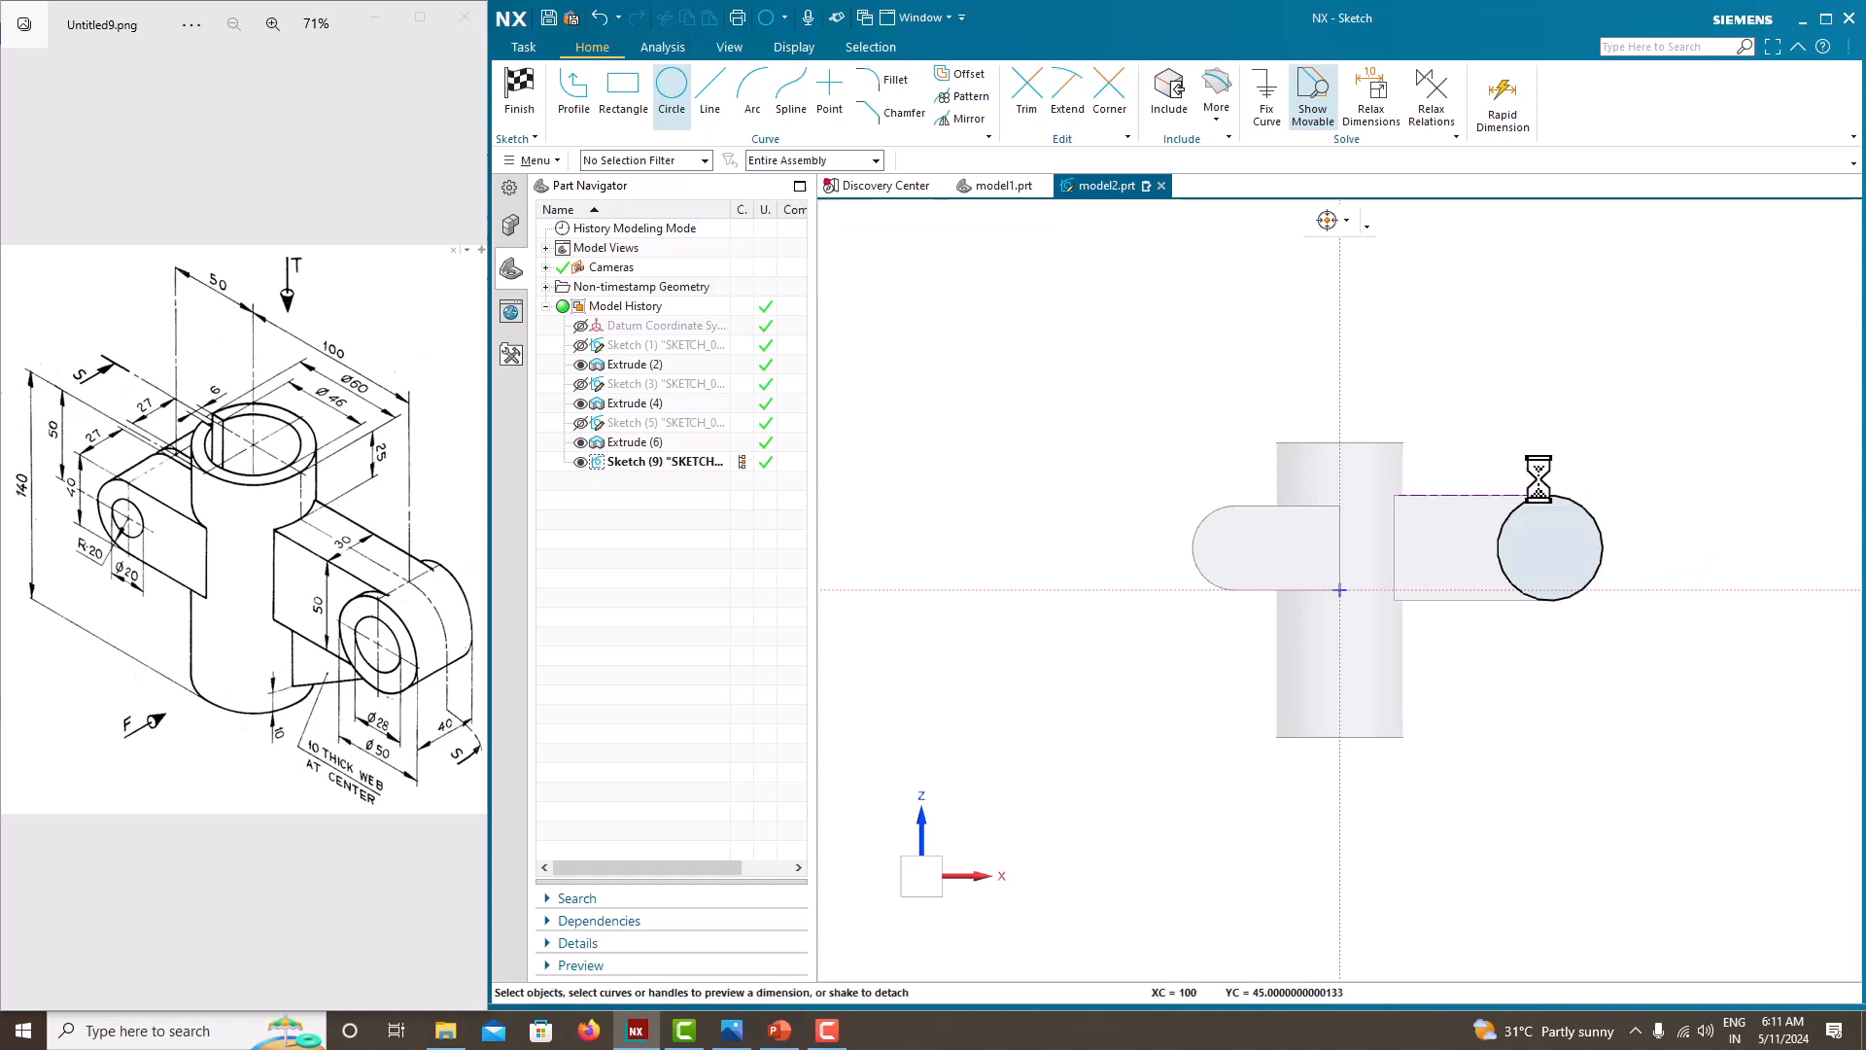
pyautogui.rightClick(1497, 381)
pyautogui.click(1529, 398)
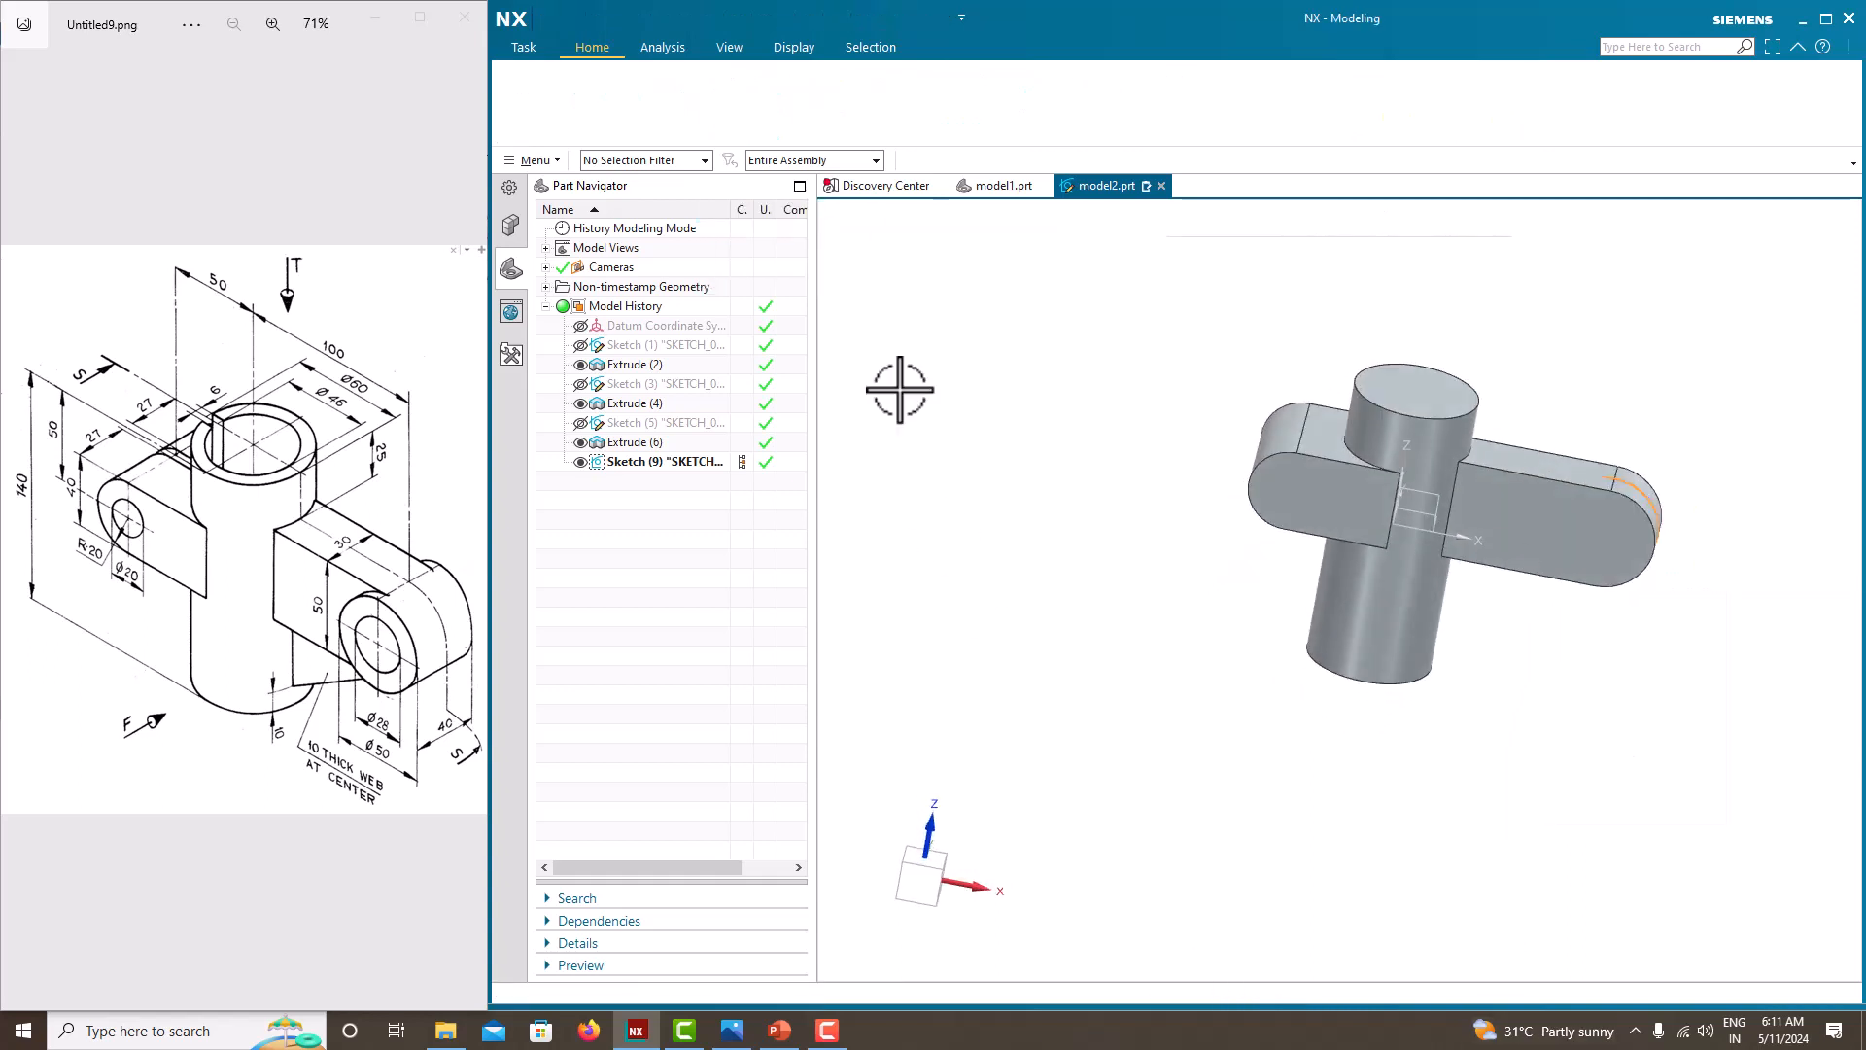
# Extrude the boss circle symmetrically to a total width of 40 mm, united with the bracket body.
pyautogui.click(627, 89)
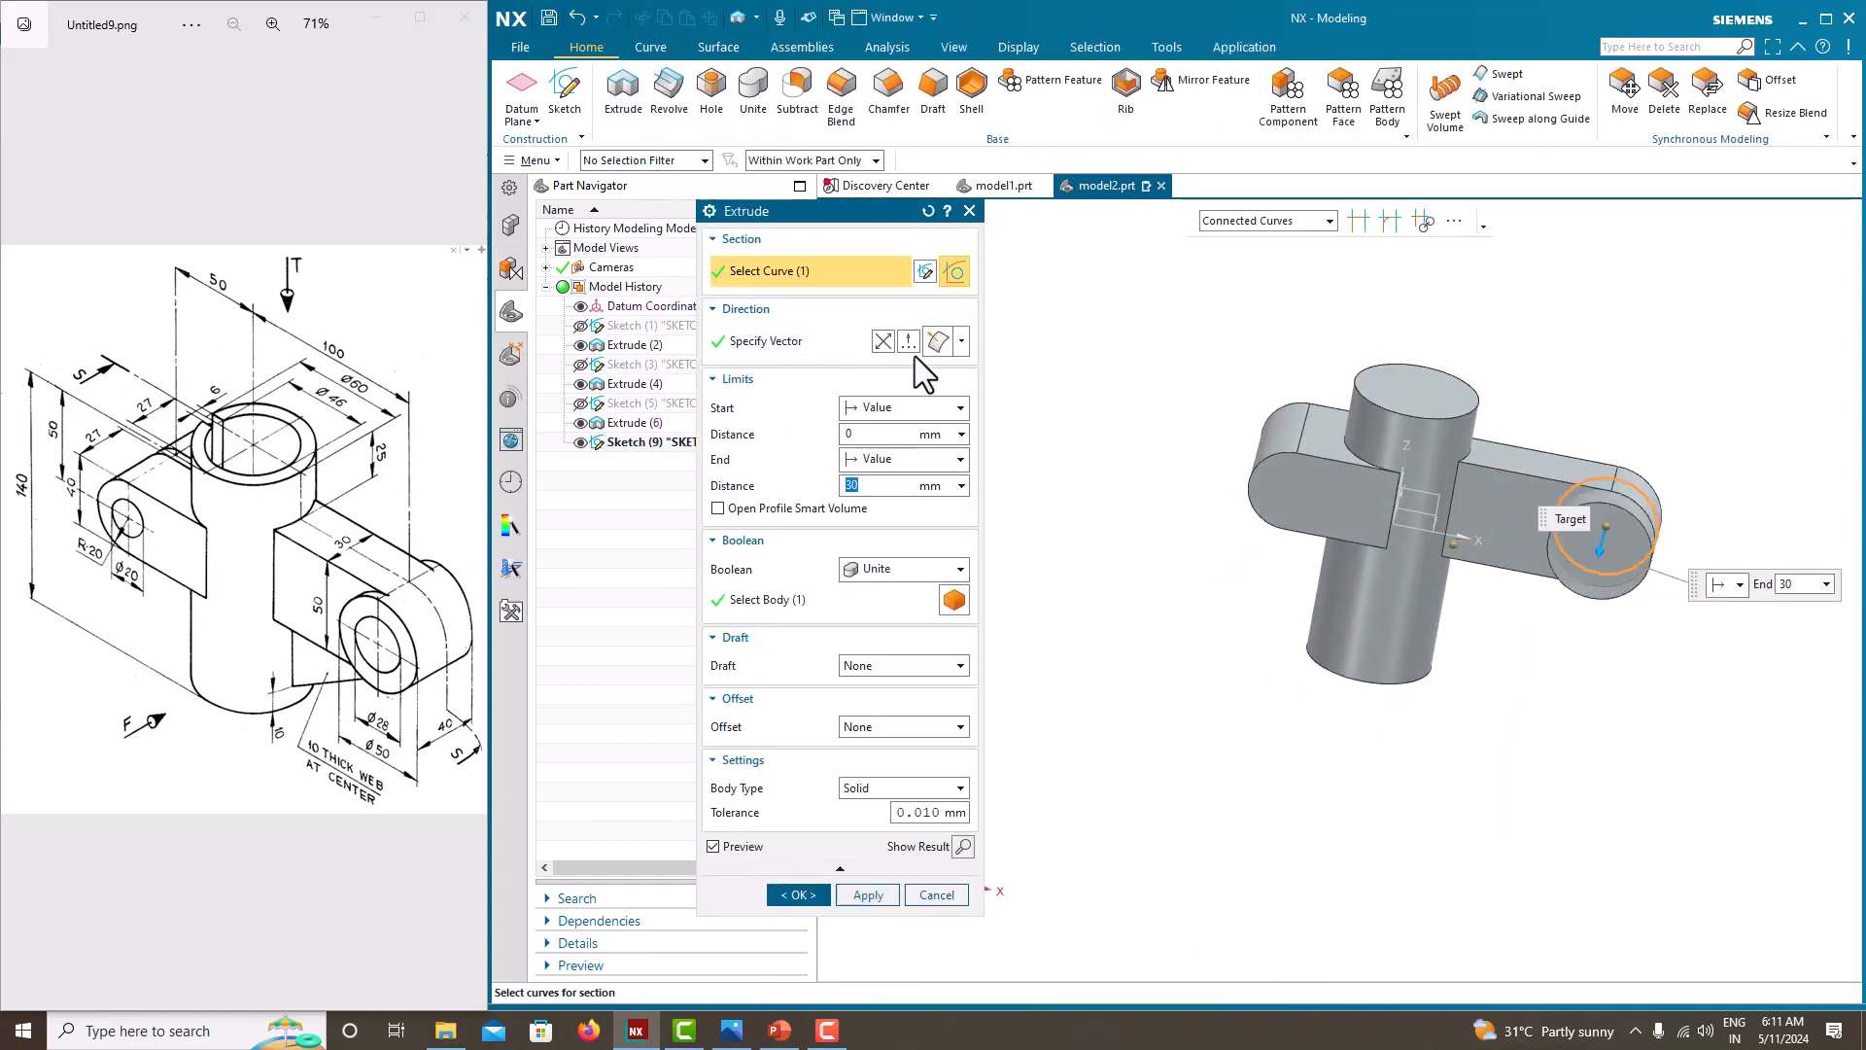
pyautogui.click(890, 457)
pyautogui.click(897, 514)
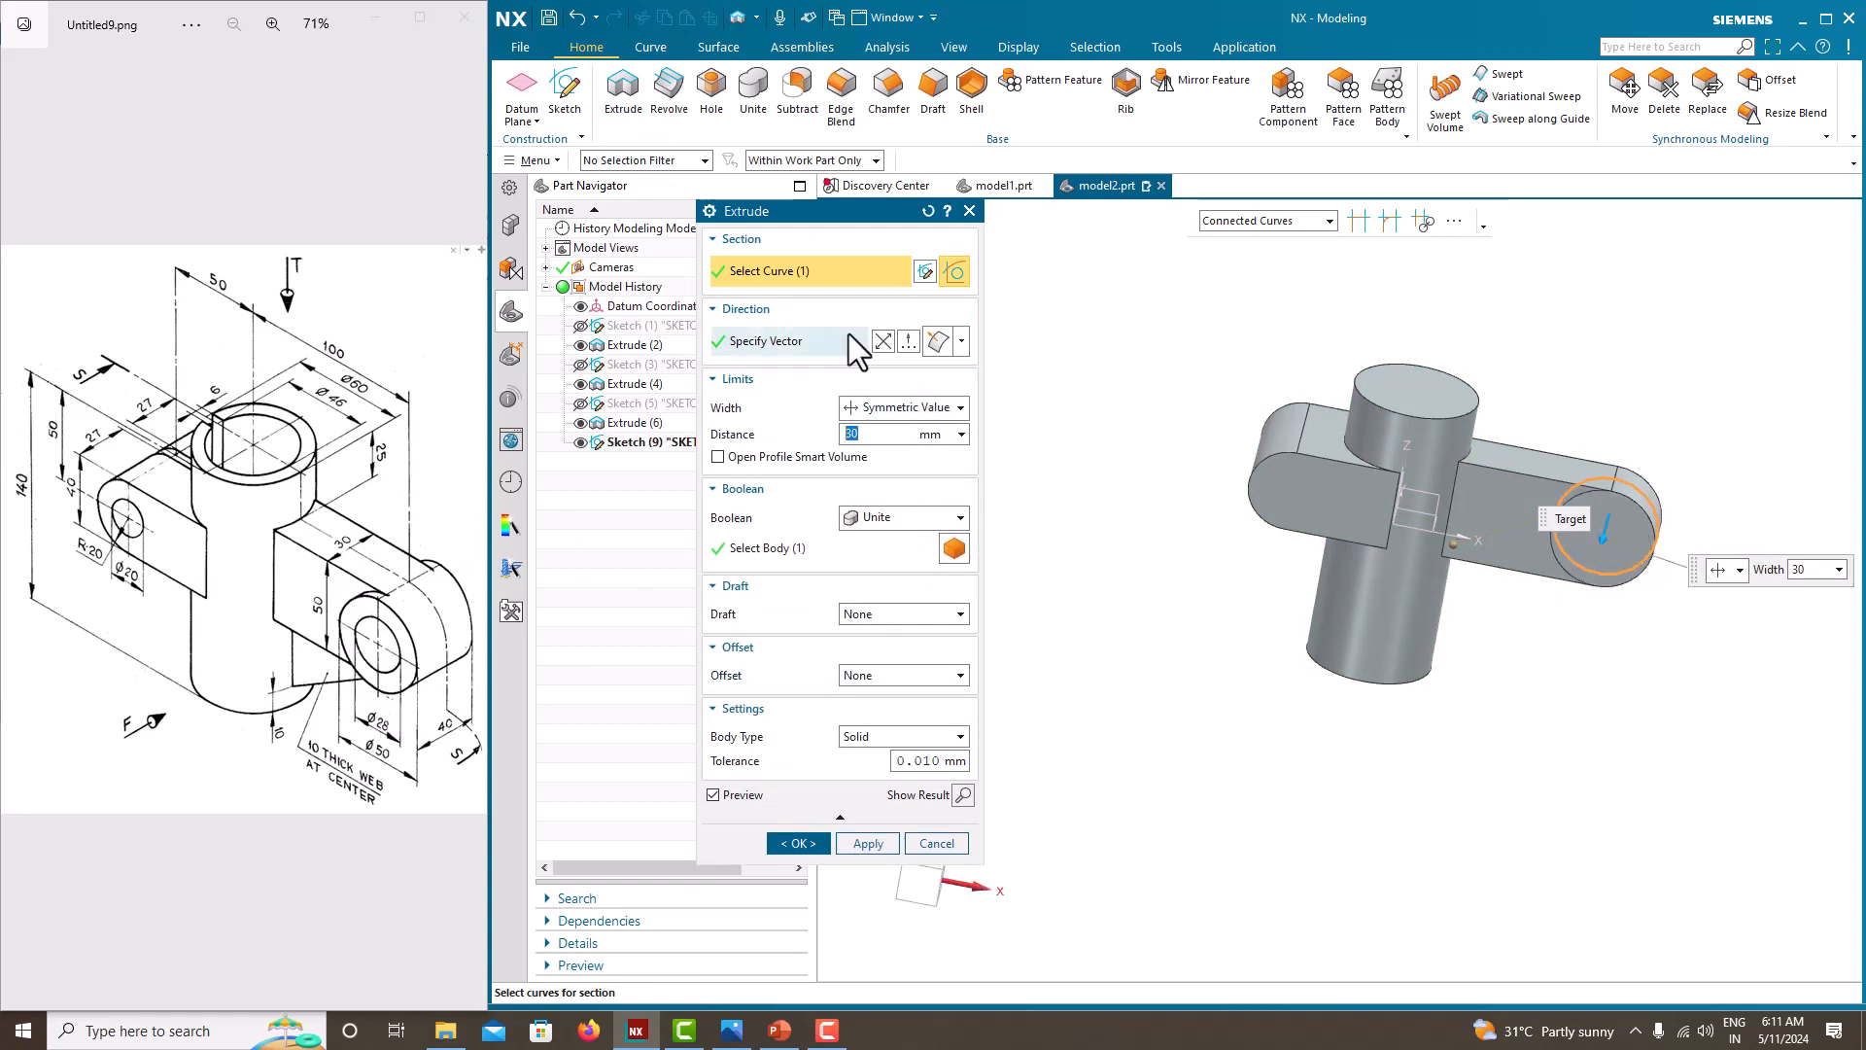
pyautogui.write('40')
pyautogui.press('Return')
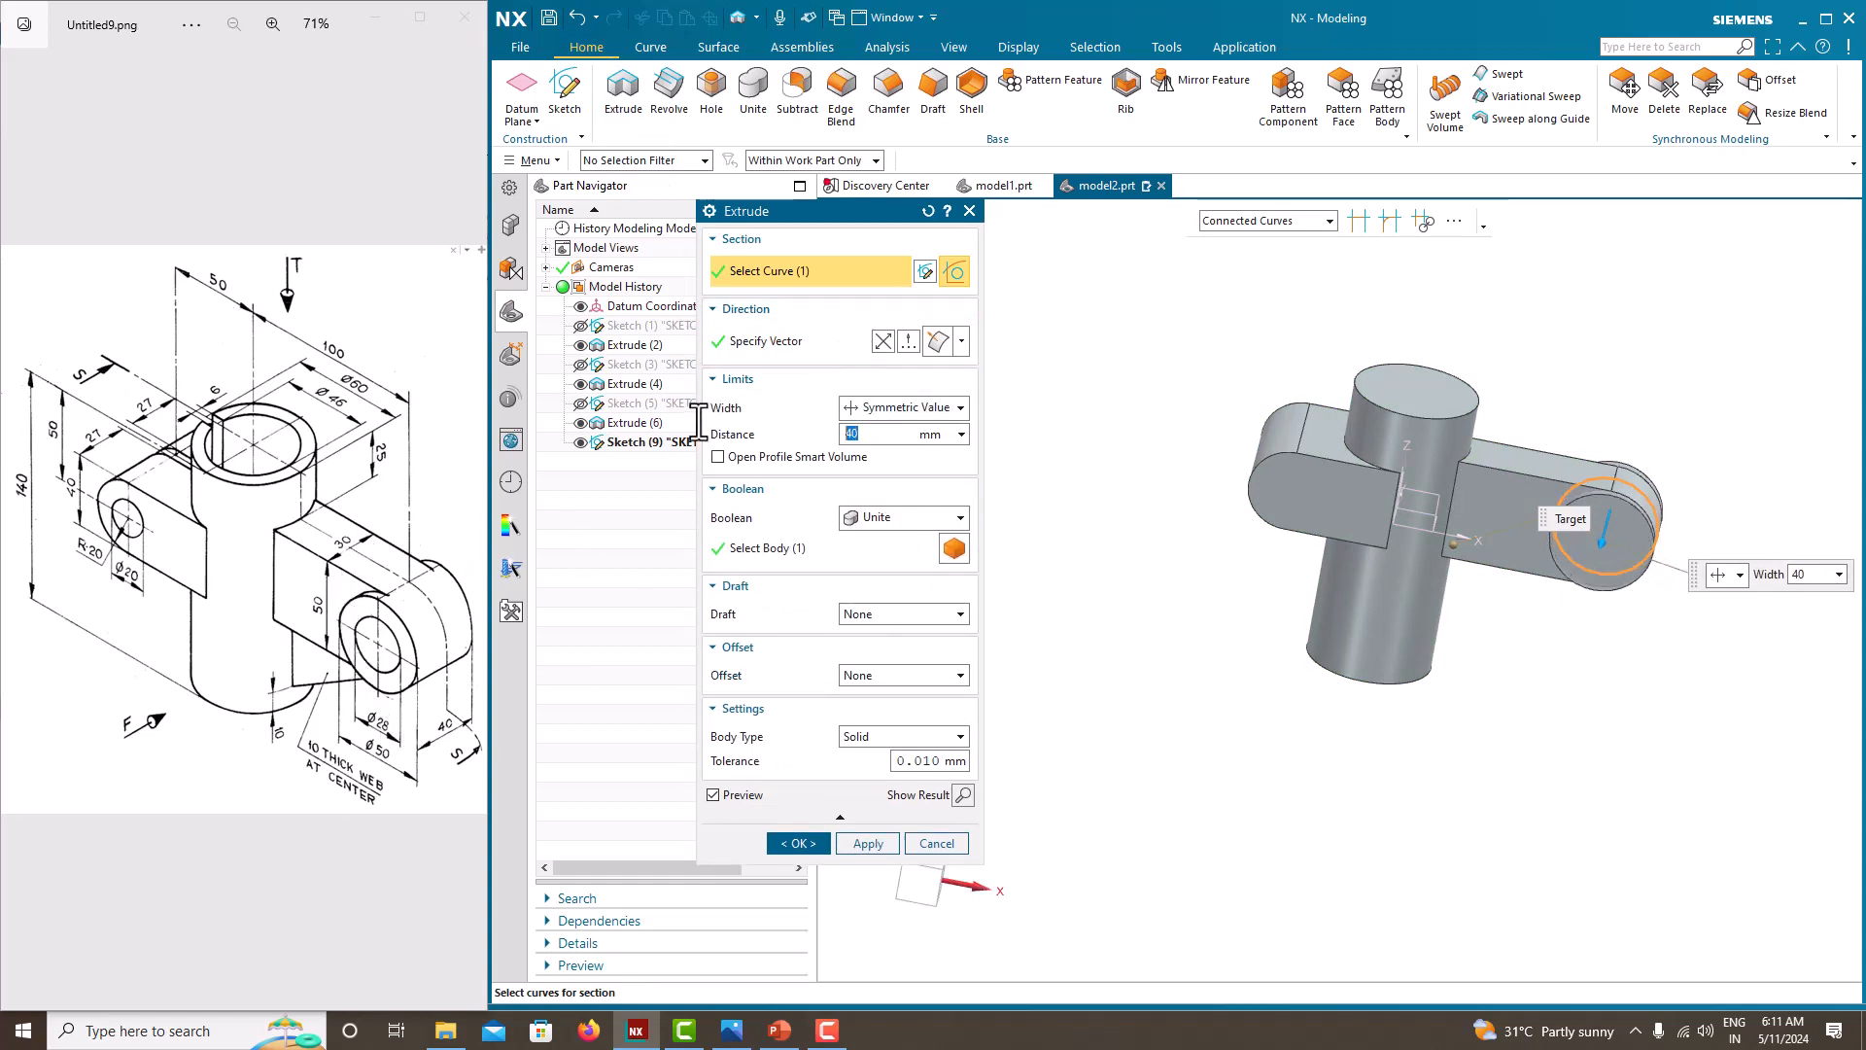
pyautogui.click(803, 841)
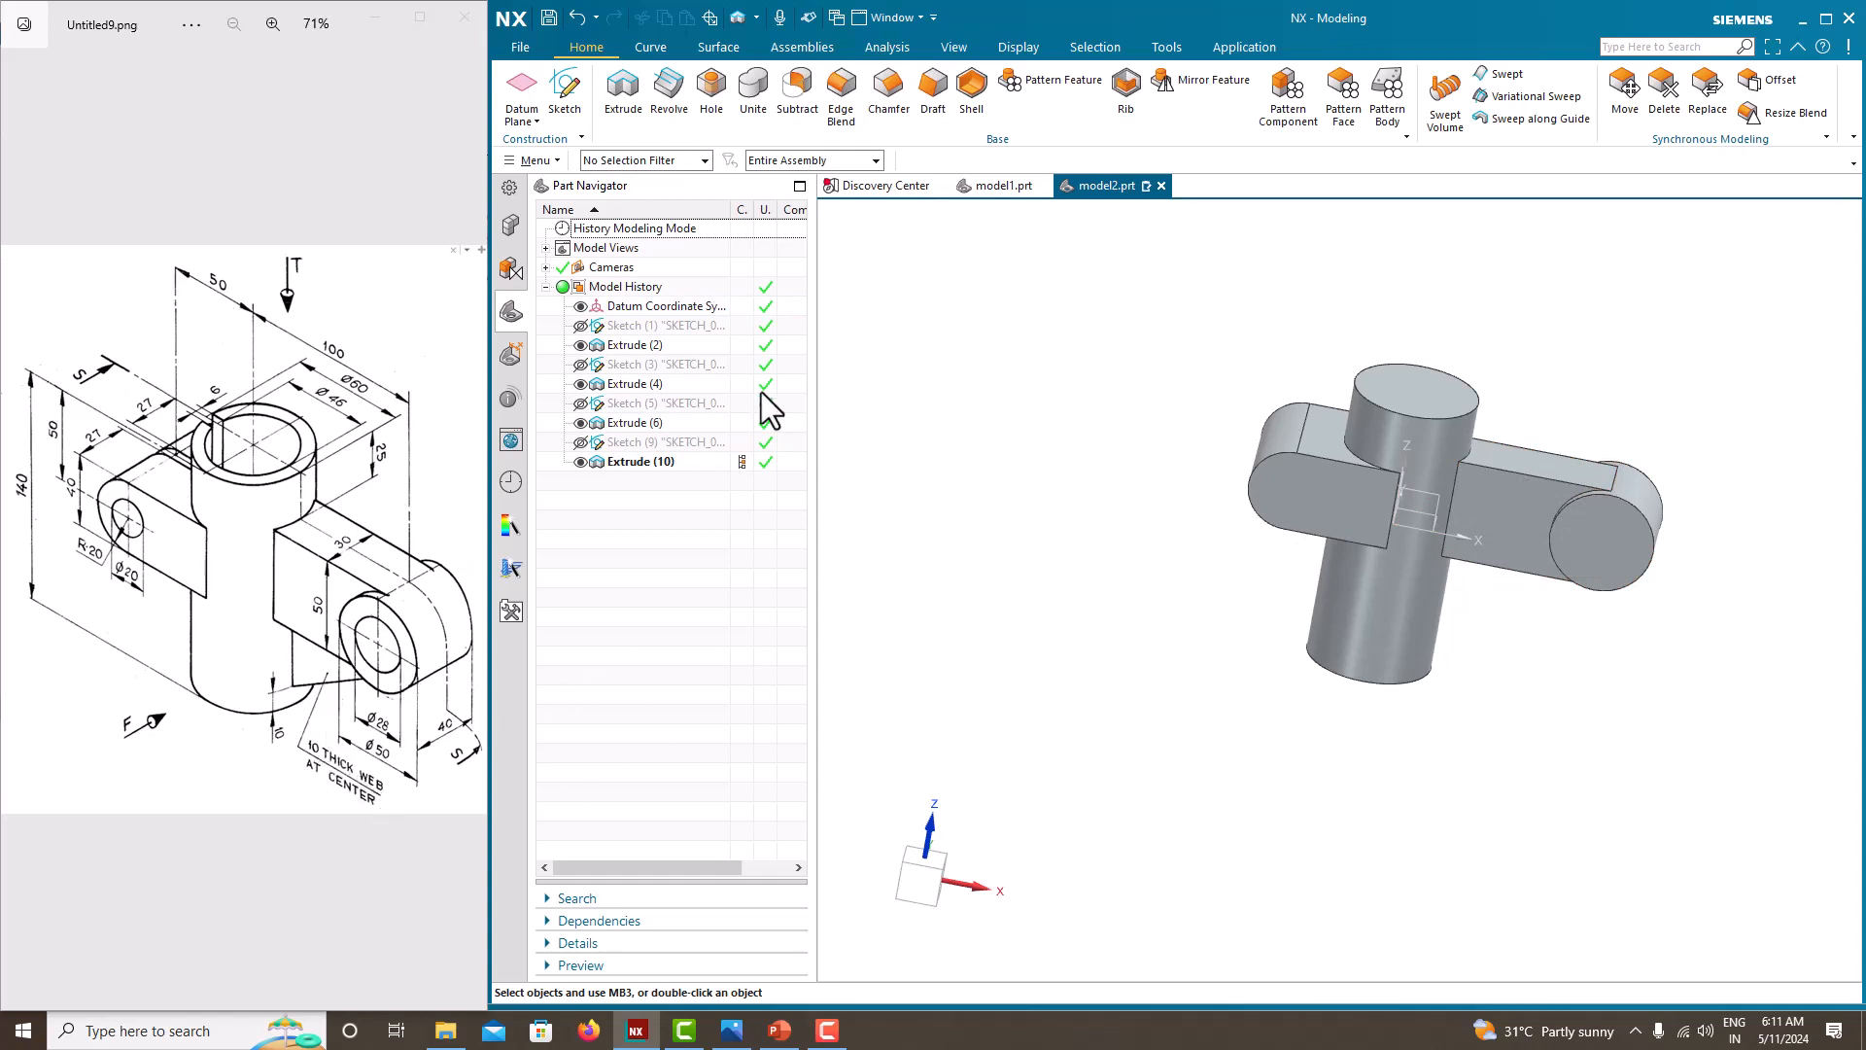
# Start a new sketch on the Front datum plane and draw a slanted line from the boss's underside down to the cylinder's near side.
pyautogui.click(569, 103)
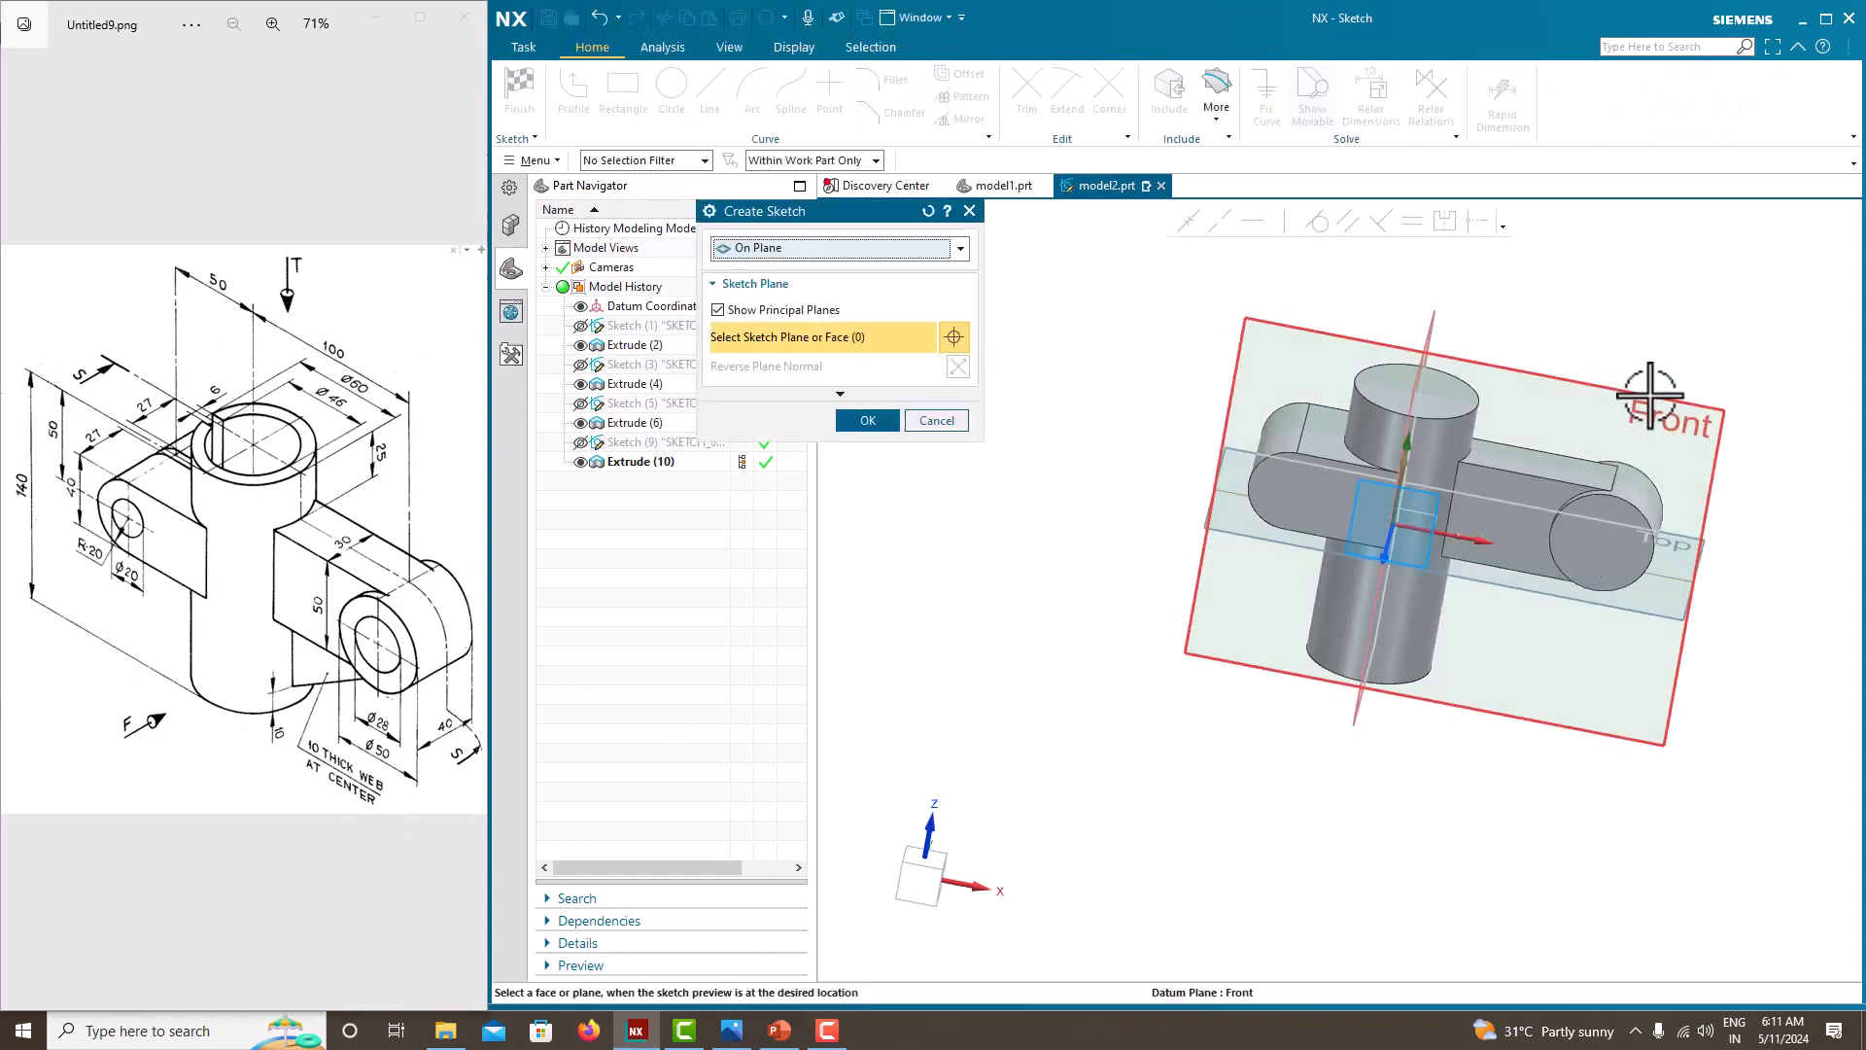
pyautogui.click(868, 421)
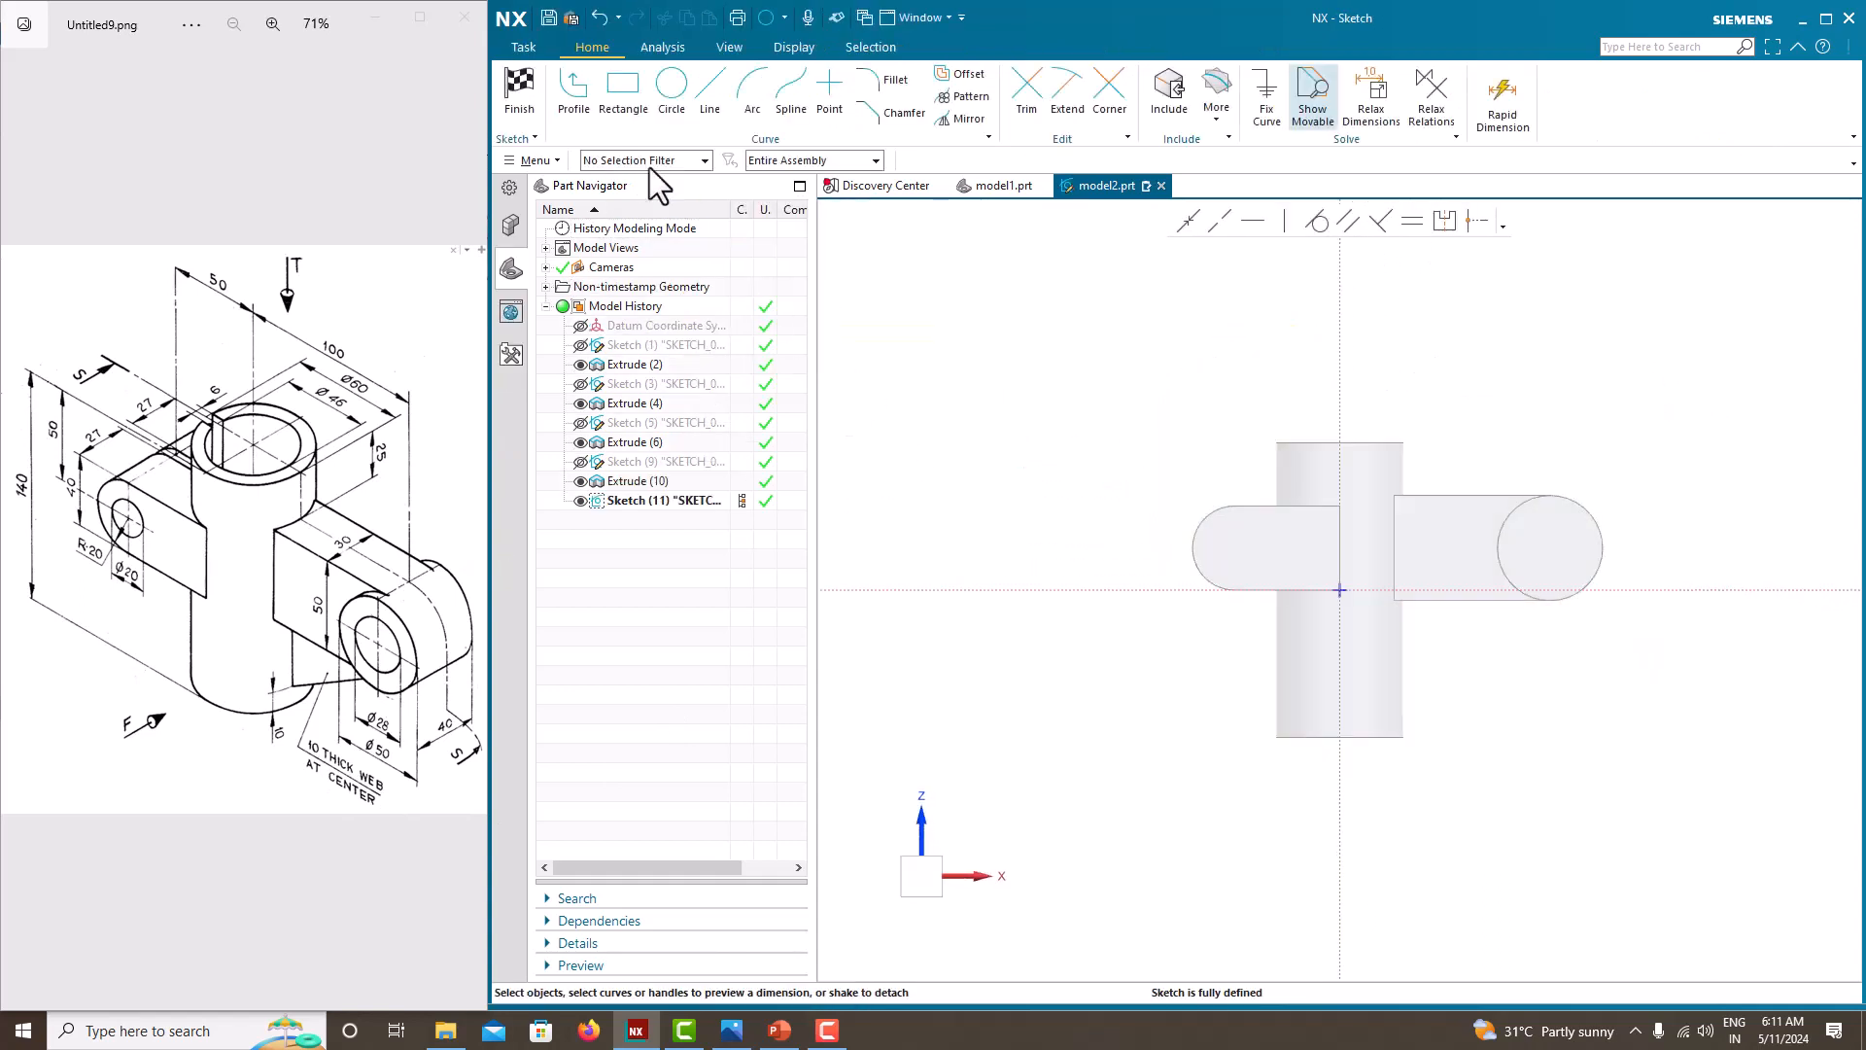
pyautogui.click(575, 87)
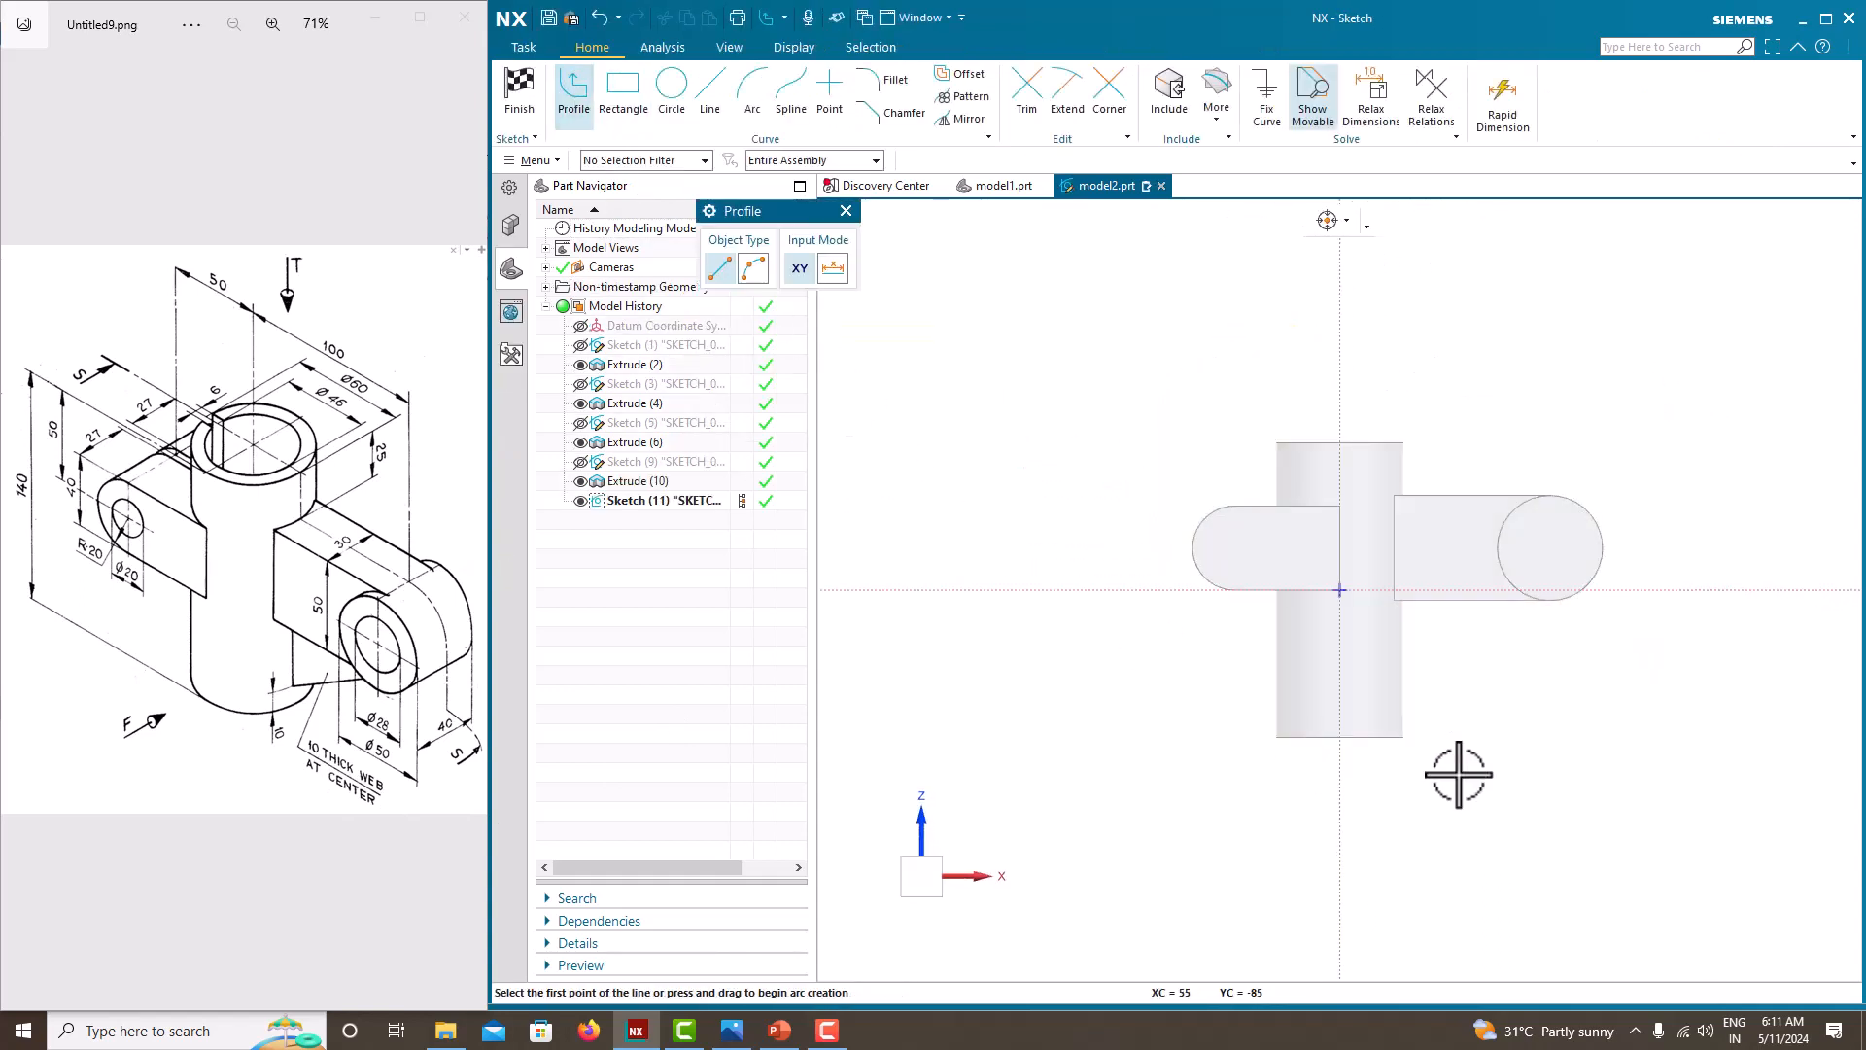
pyautogui.click(1569, 591)
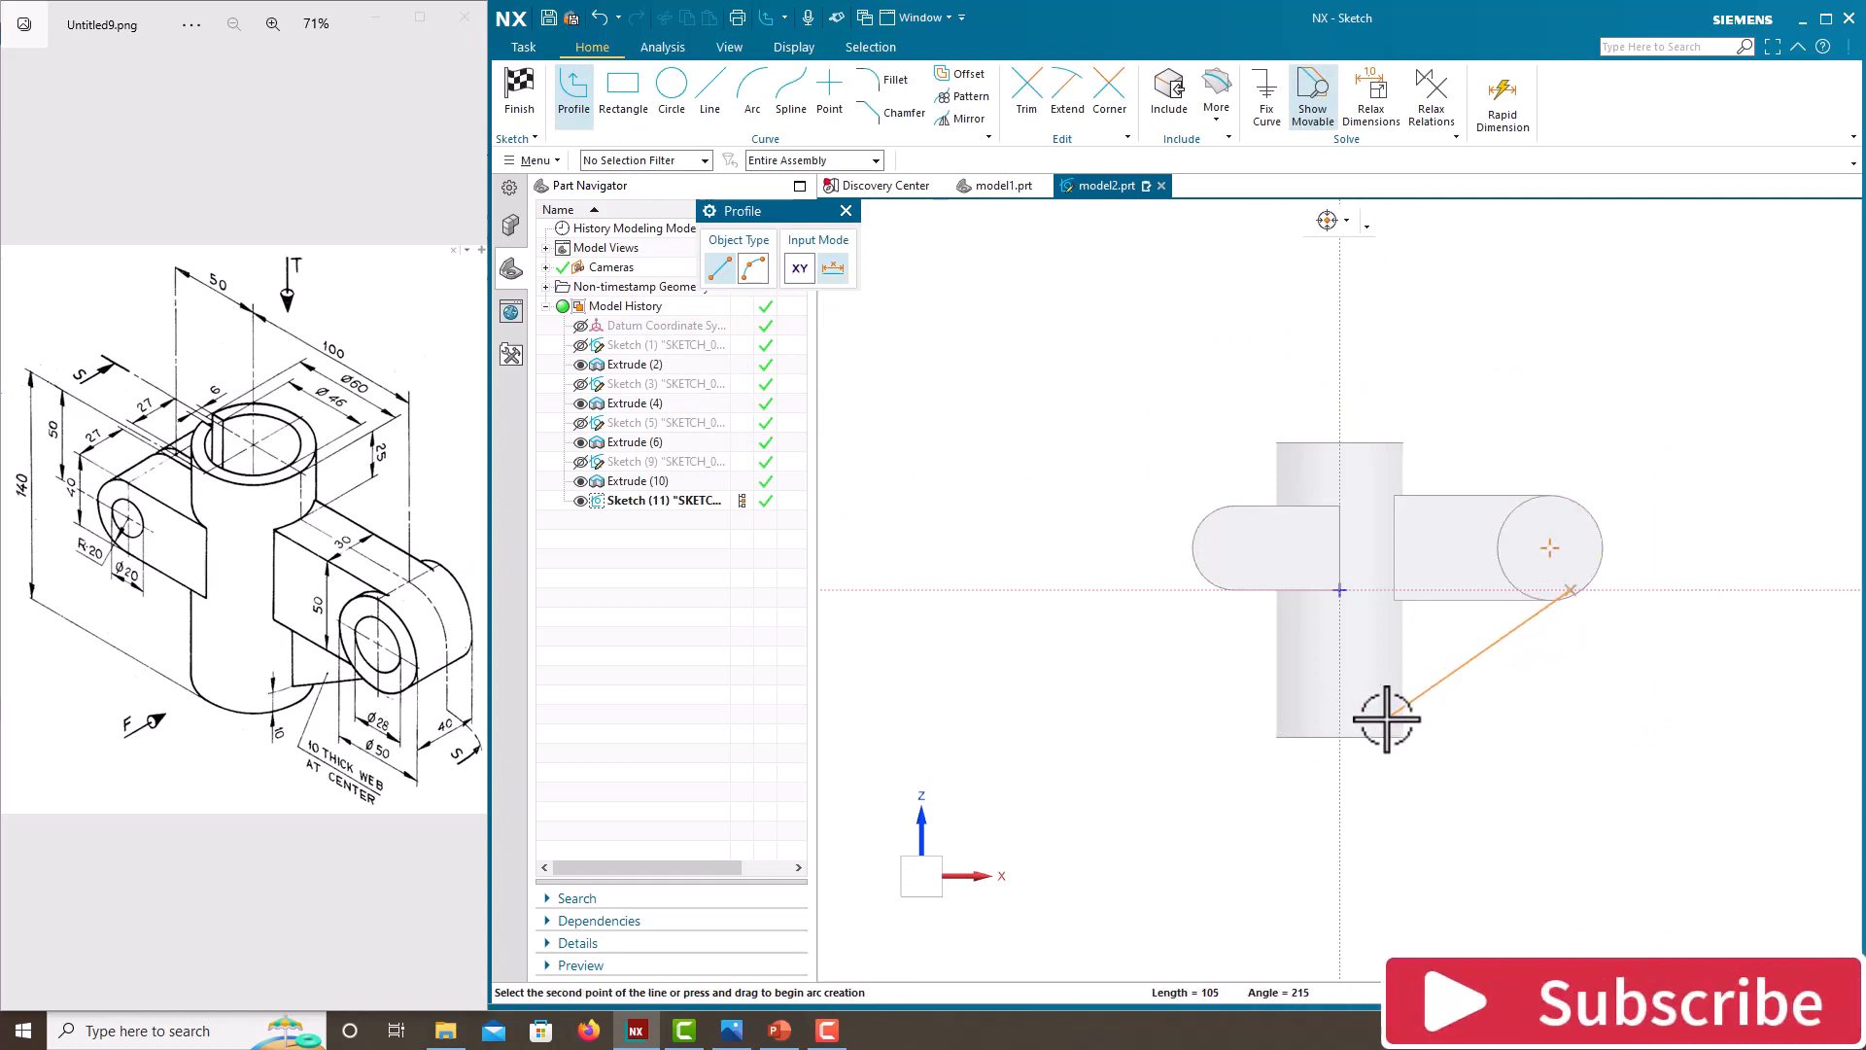
pyautogui.click(1425, 706)
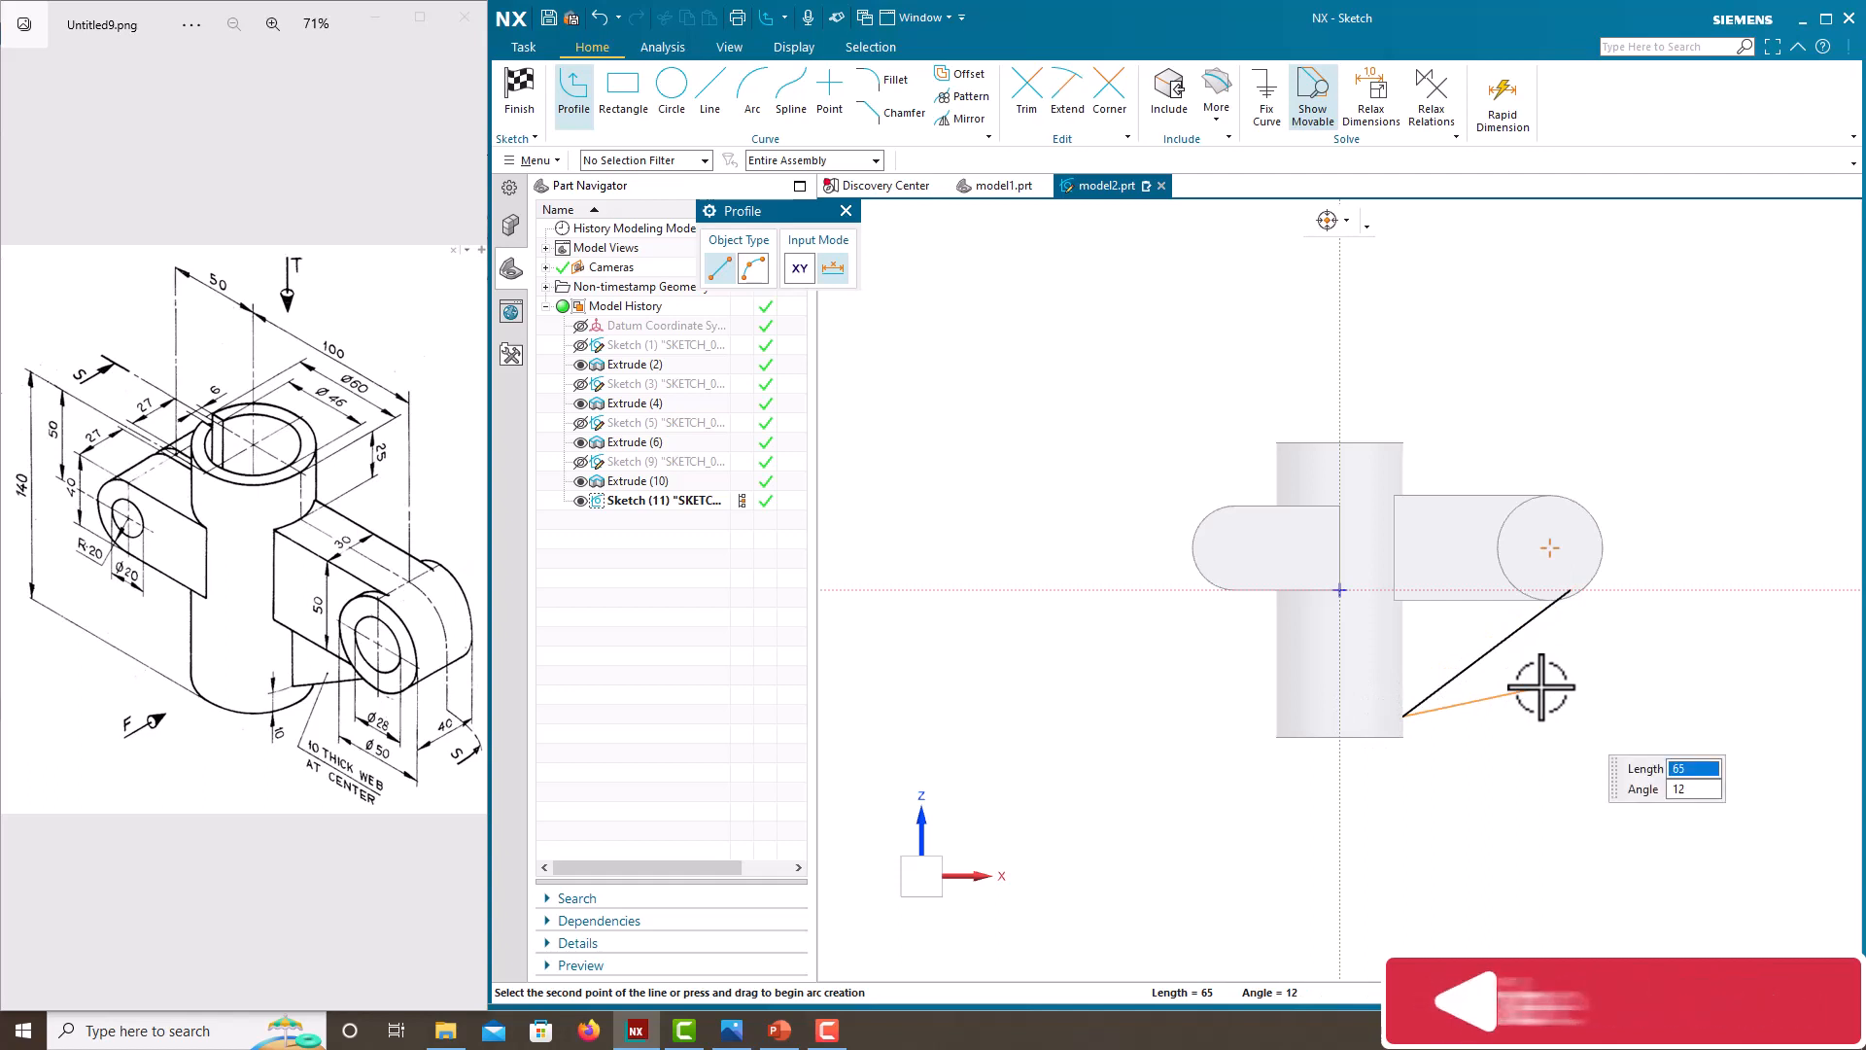
pyautogui.press('Escape')
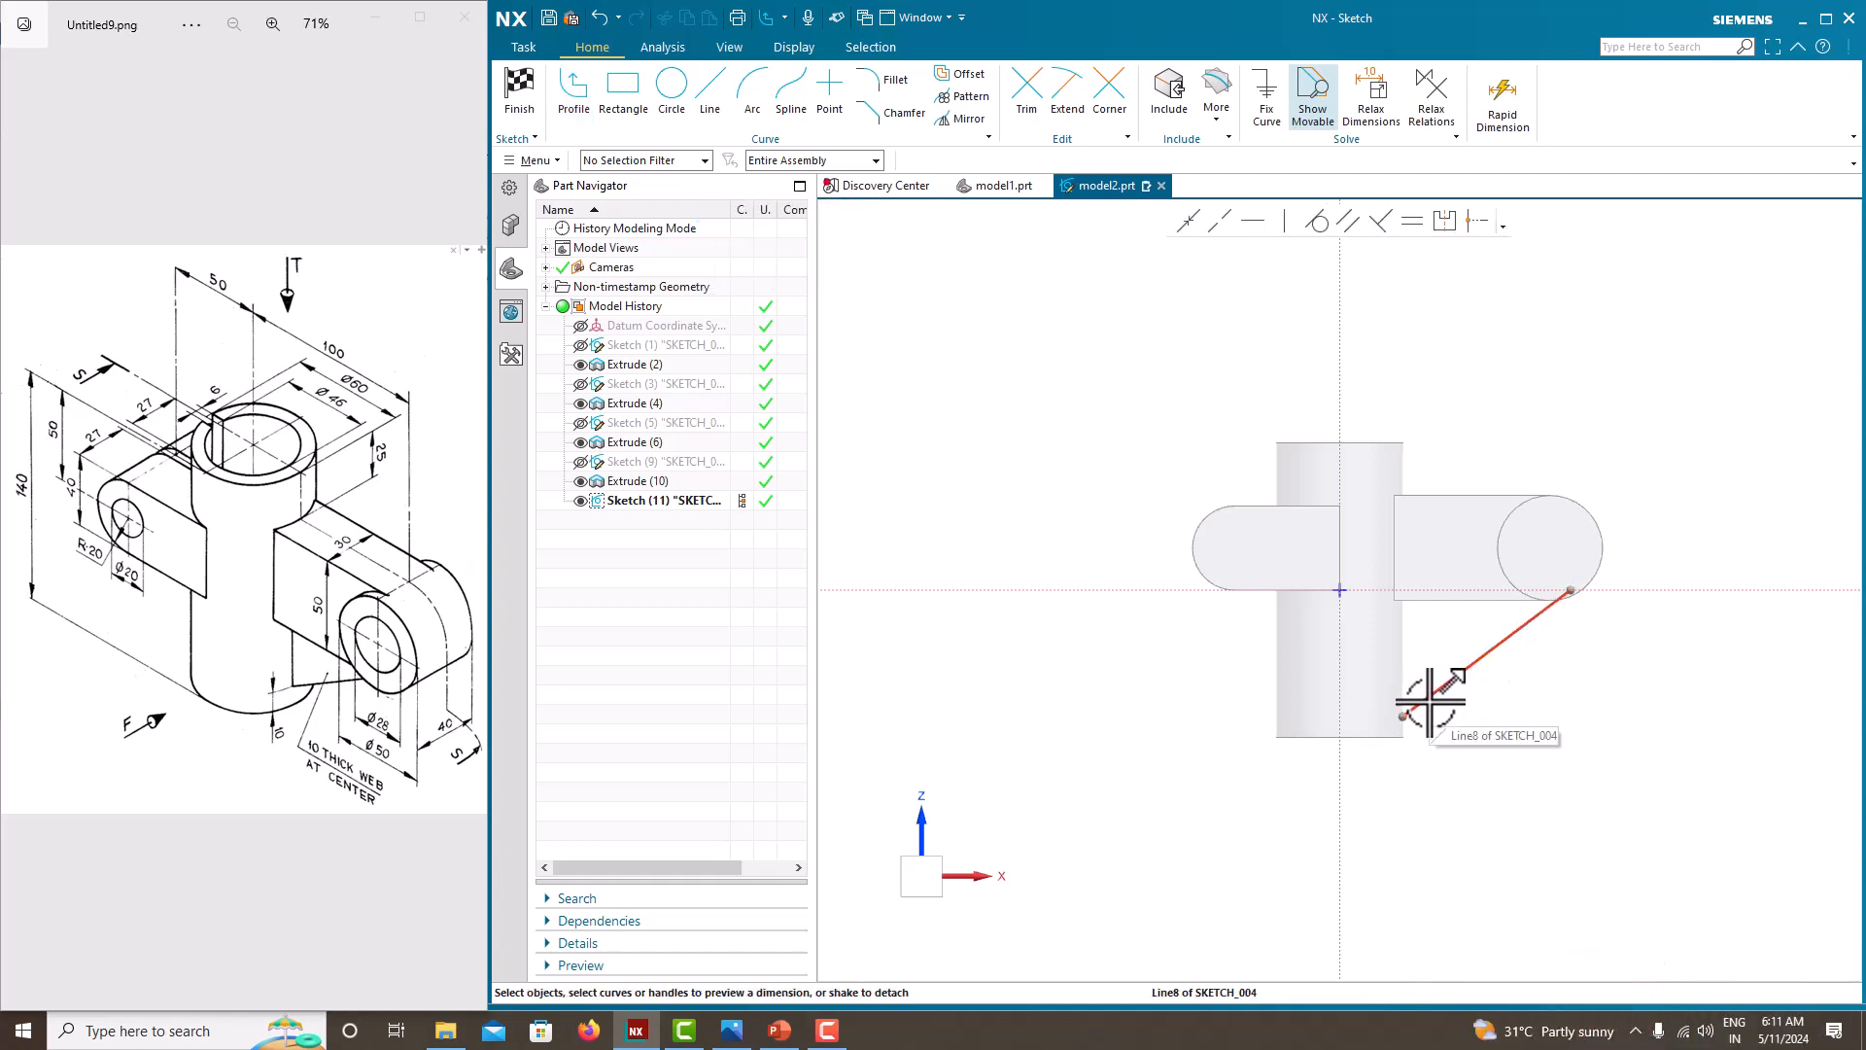
# Dimension the slanted line's lower end 30 mm from the vertical axis, accepting scaling of the entire sketch.
pyautogui.click(1405, 717)
pyautogui.click(1341, 691)
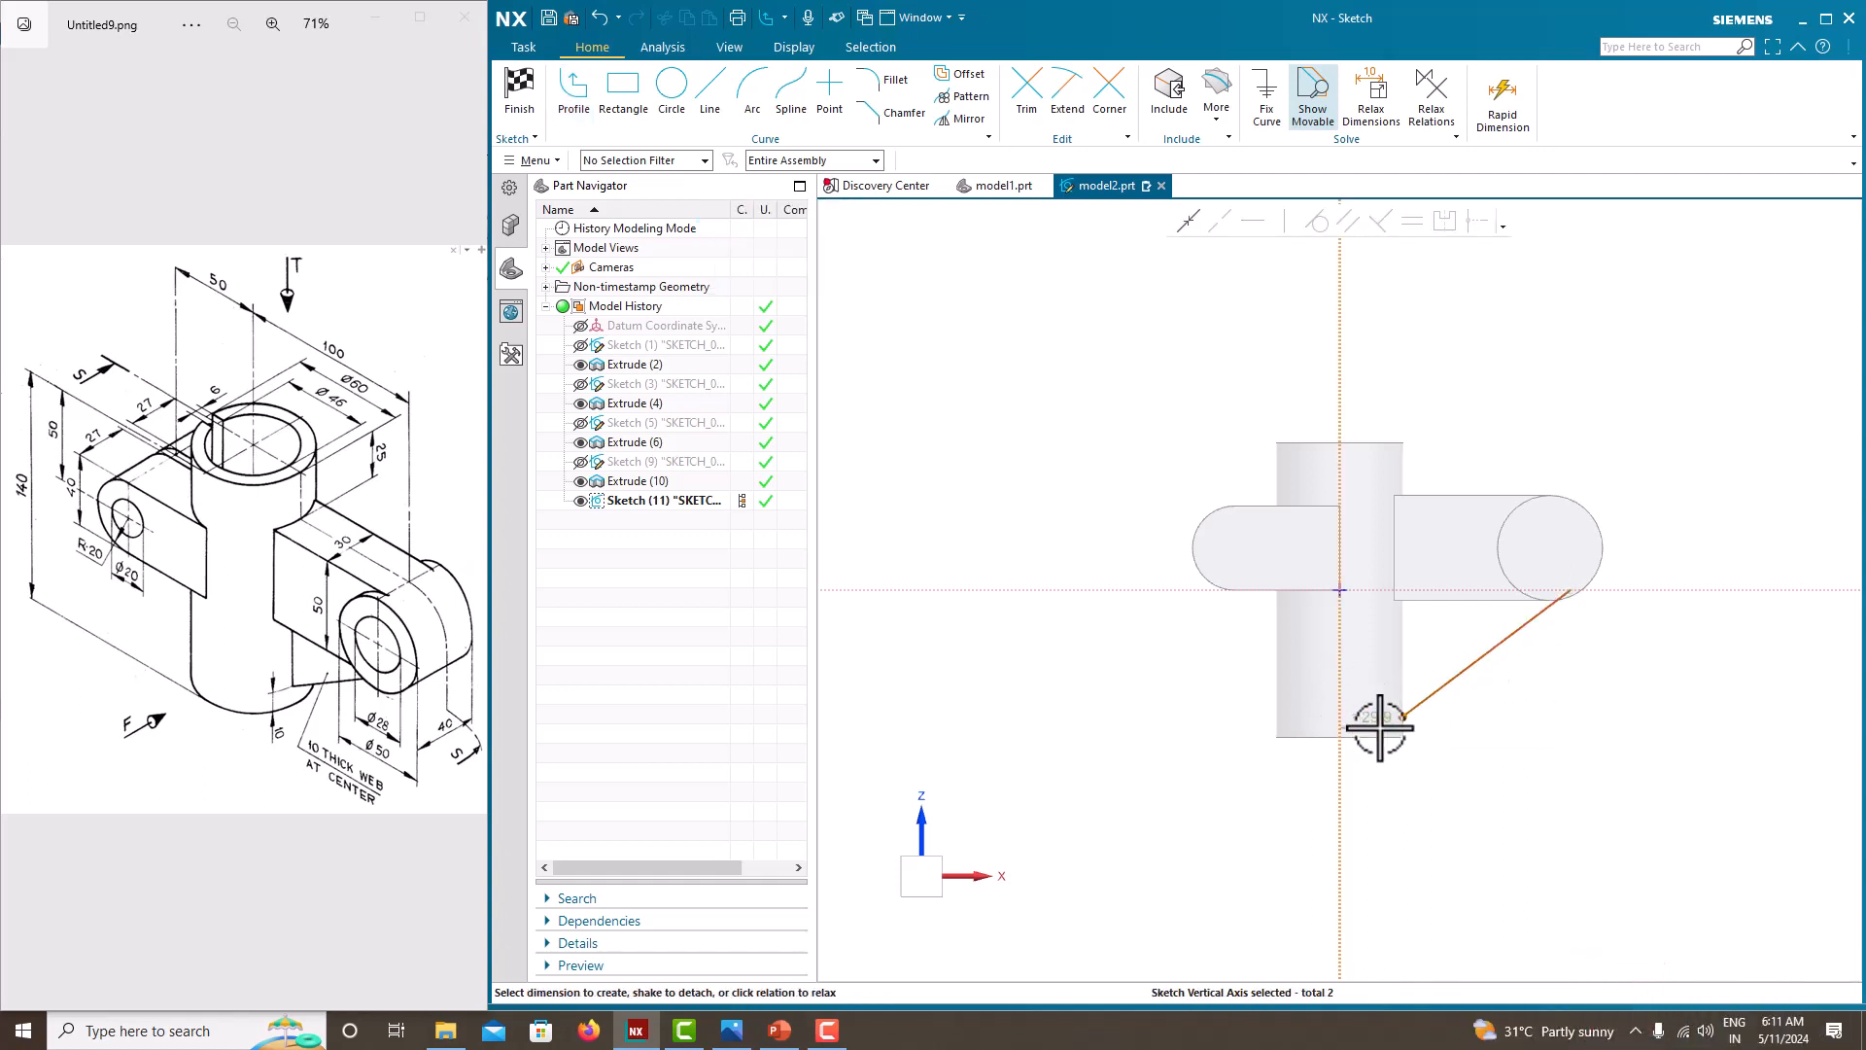
pyautogui.click(1380, 729)
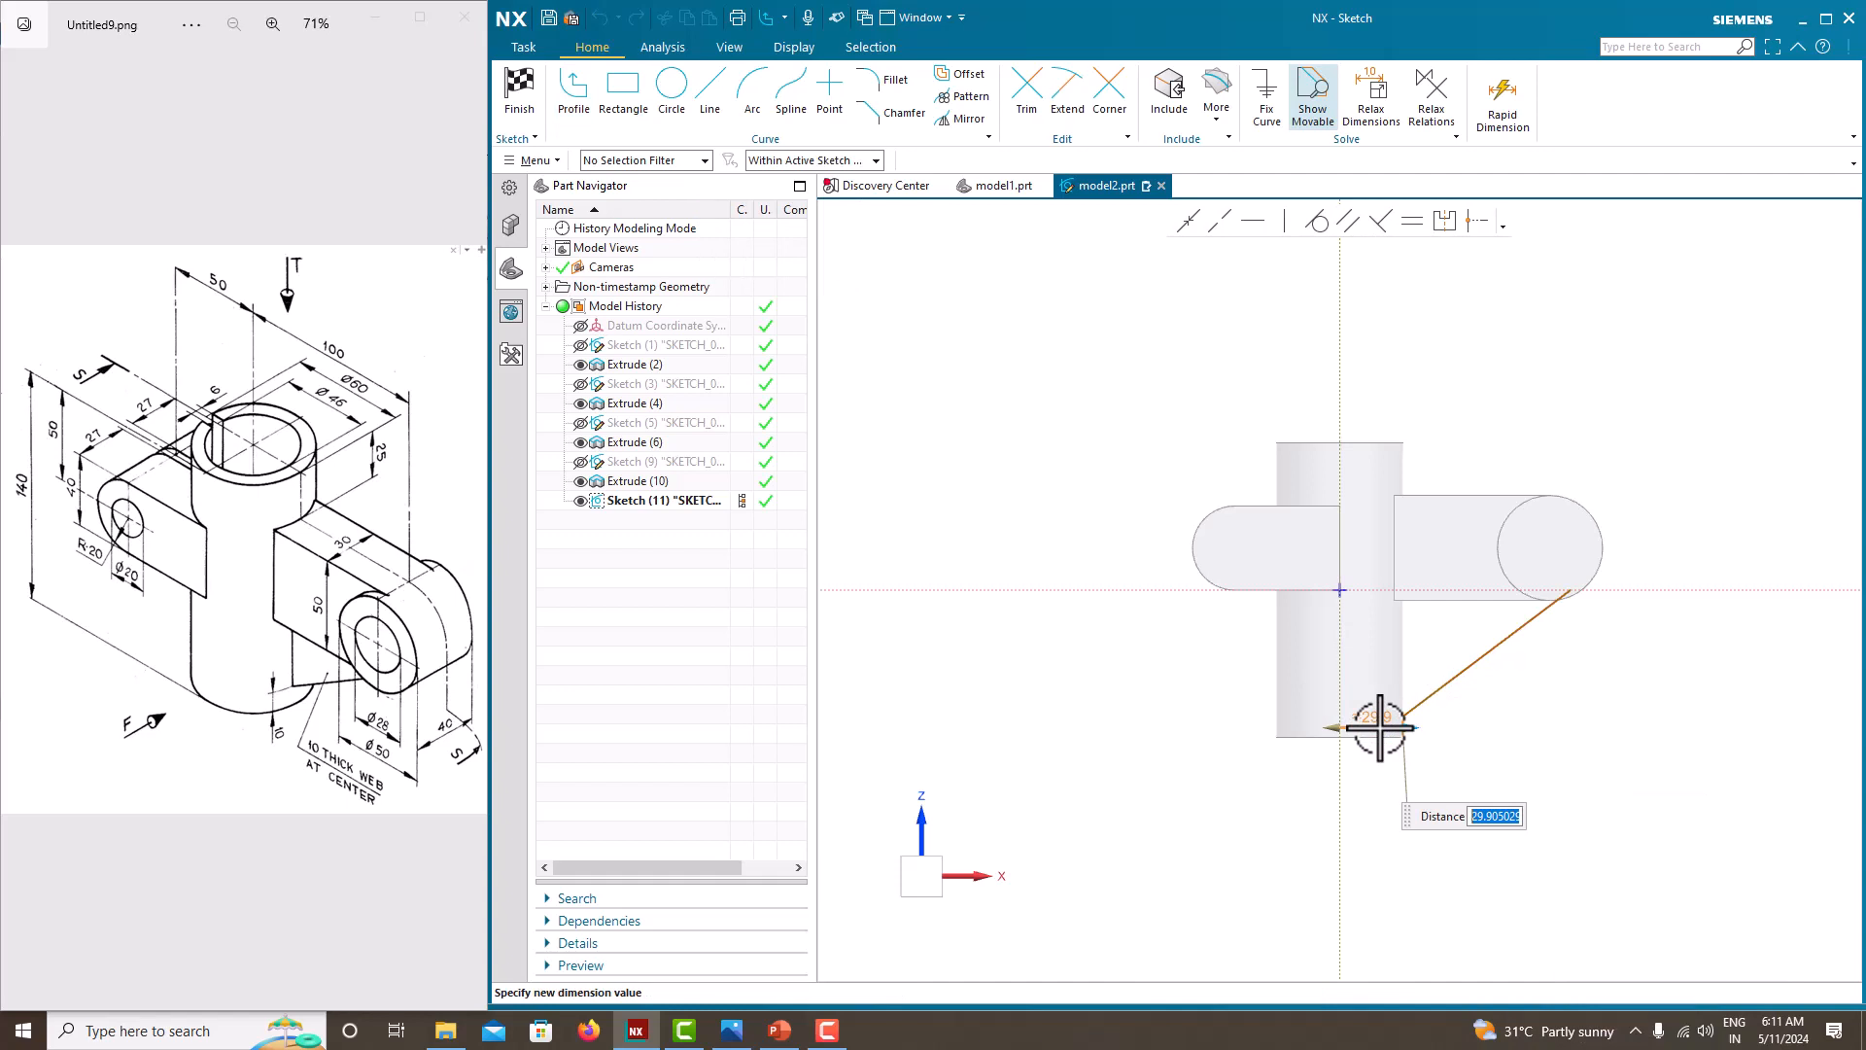
pyautogui.press('Return')
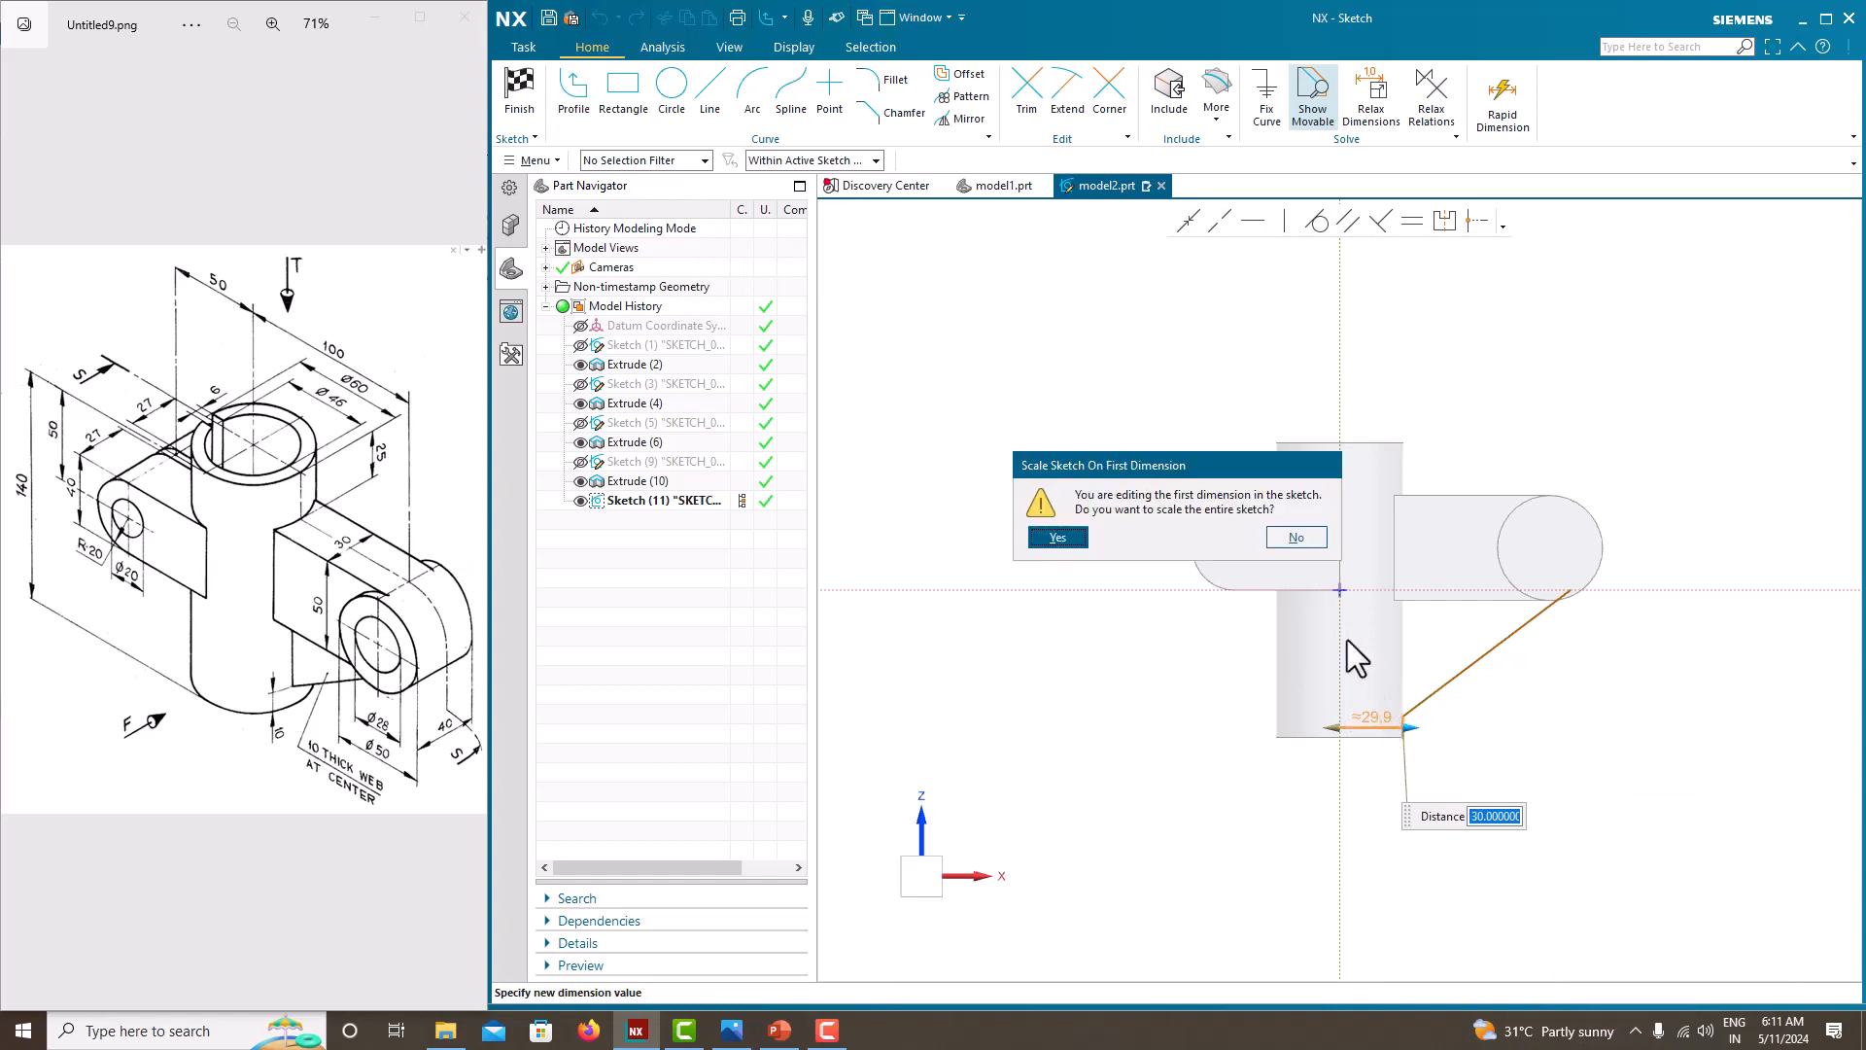
pyautogui.click(1057, 537)
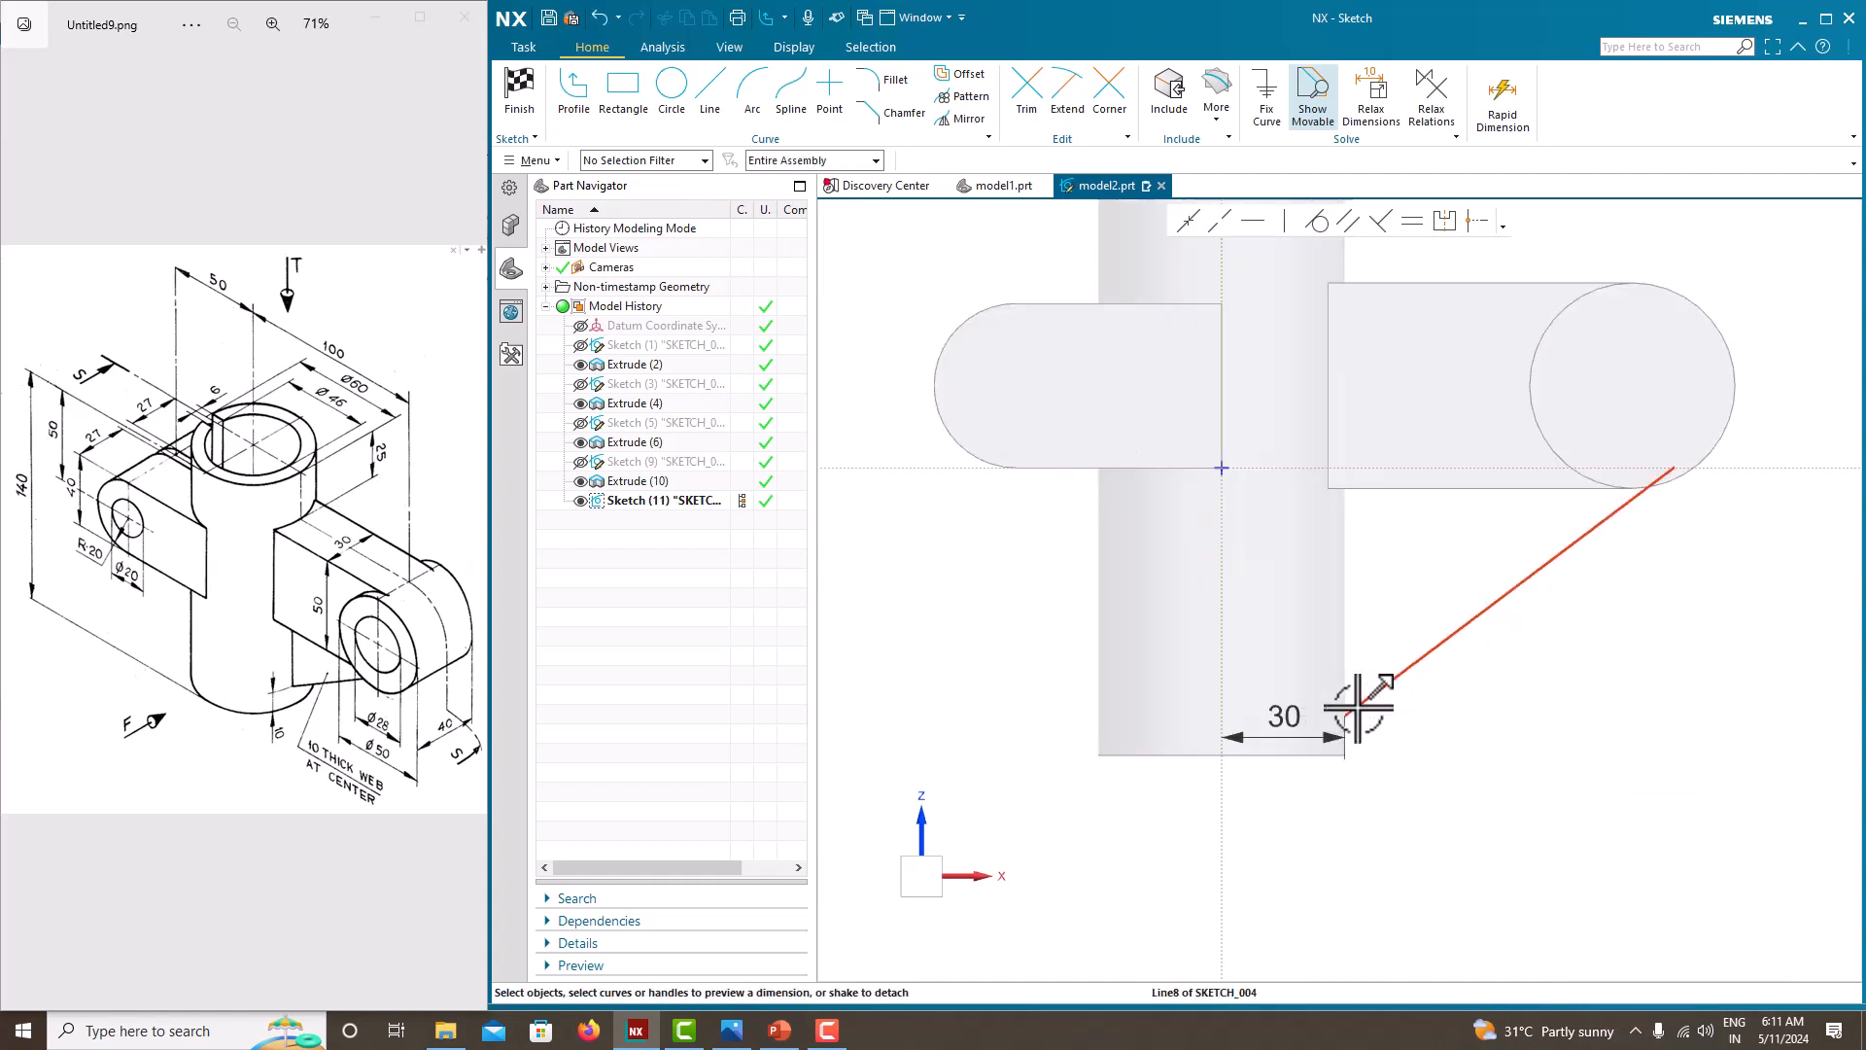
# Dimension the slanted line's lower end 60 mm below the horizontal axis.
pyautogui.click(1345, 715)
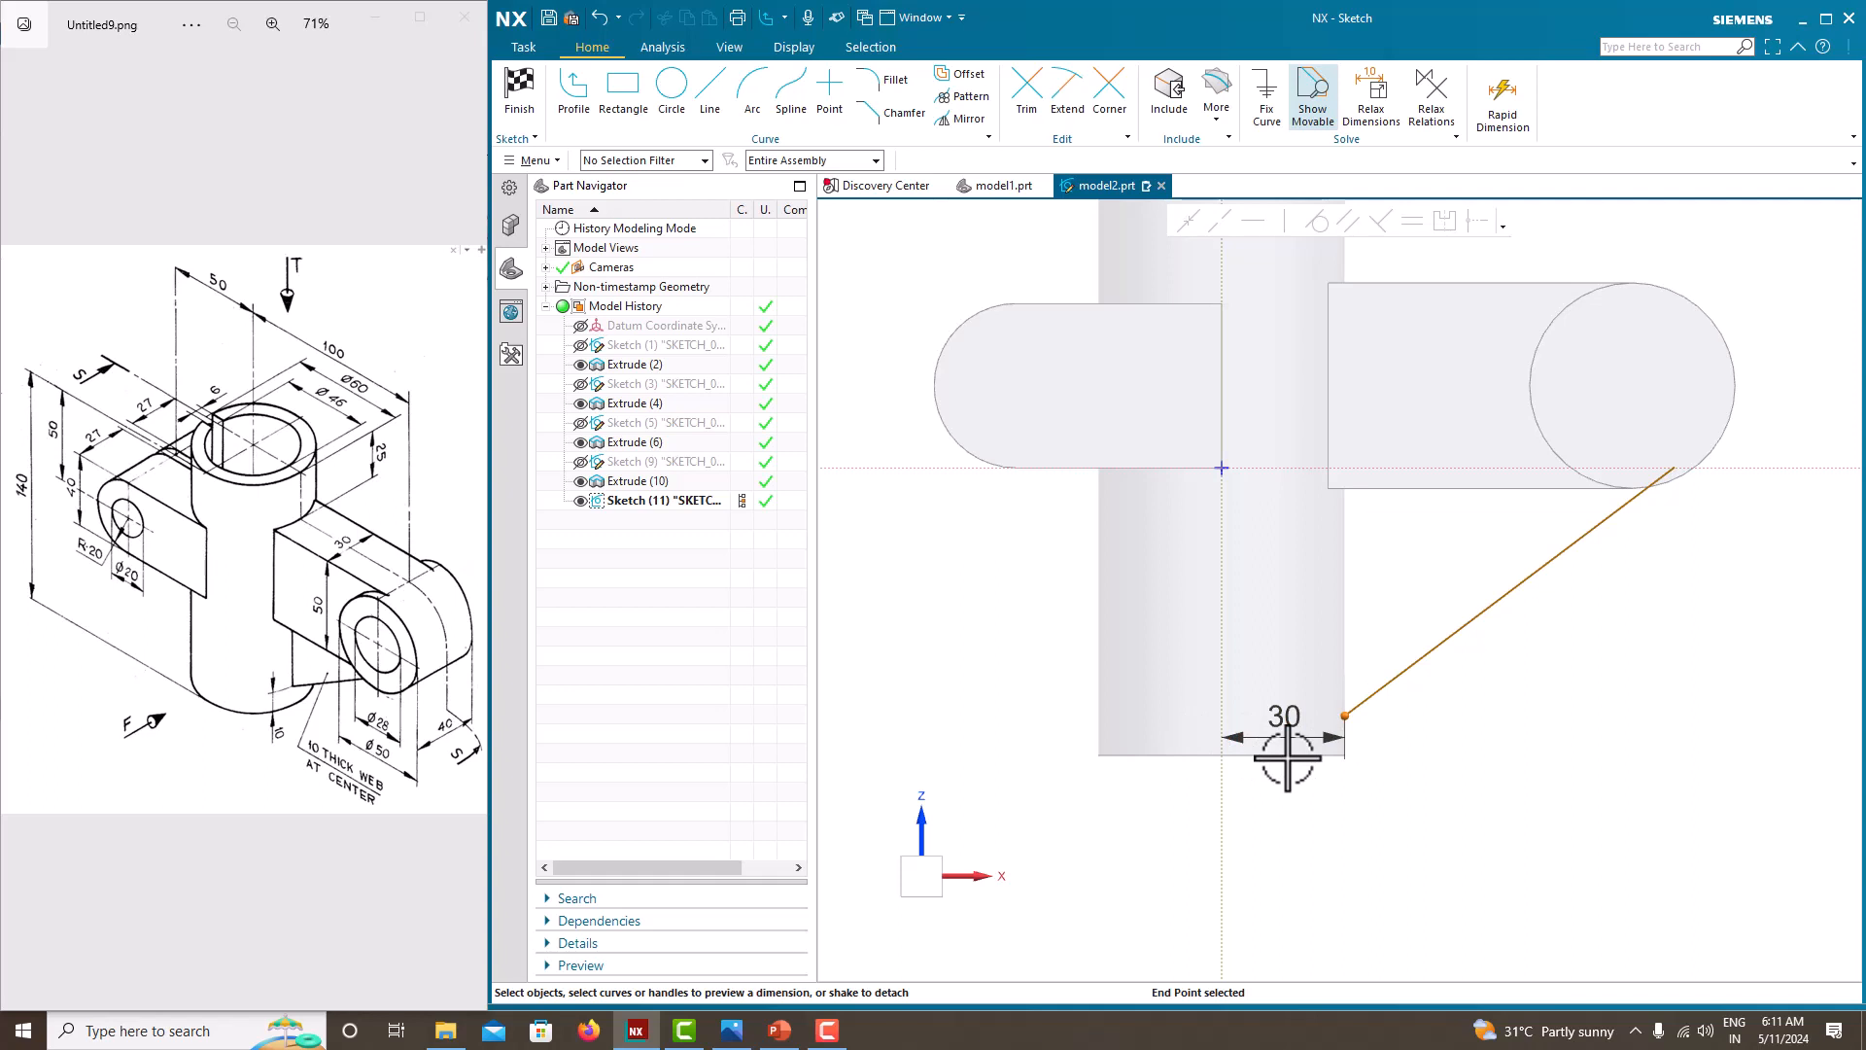
pyautogui.scroll(-1, 1388, 510)
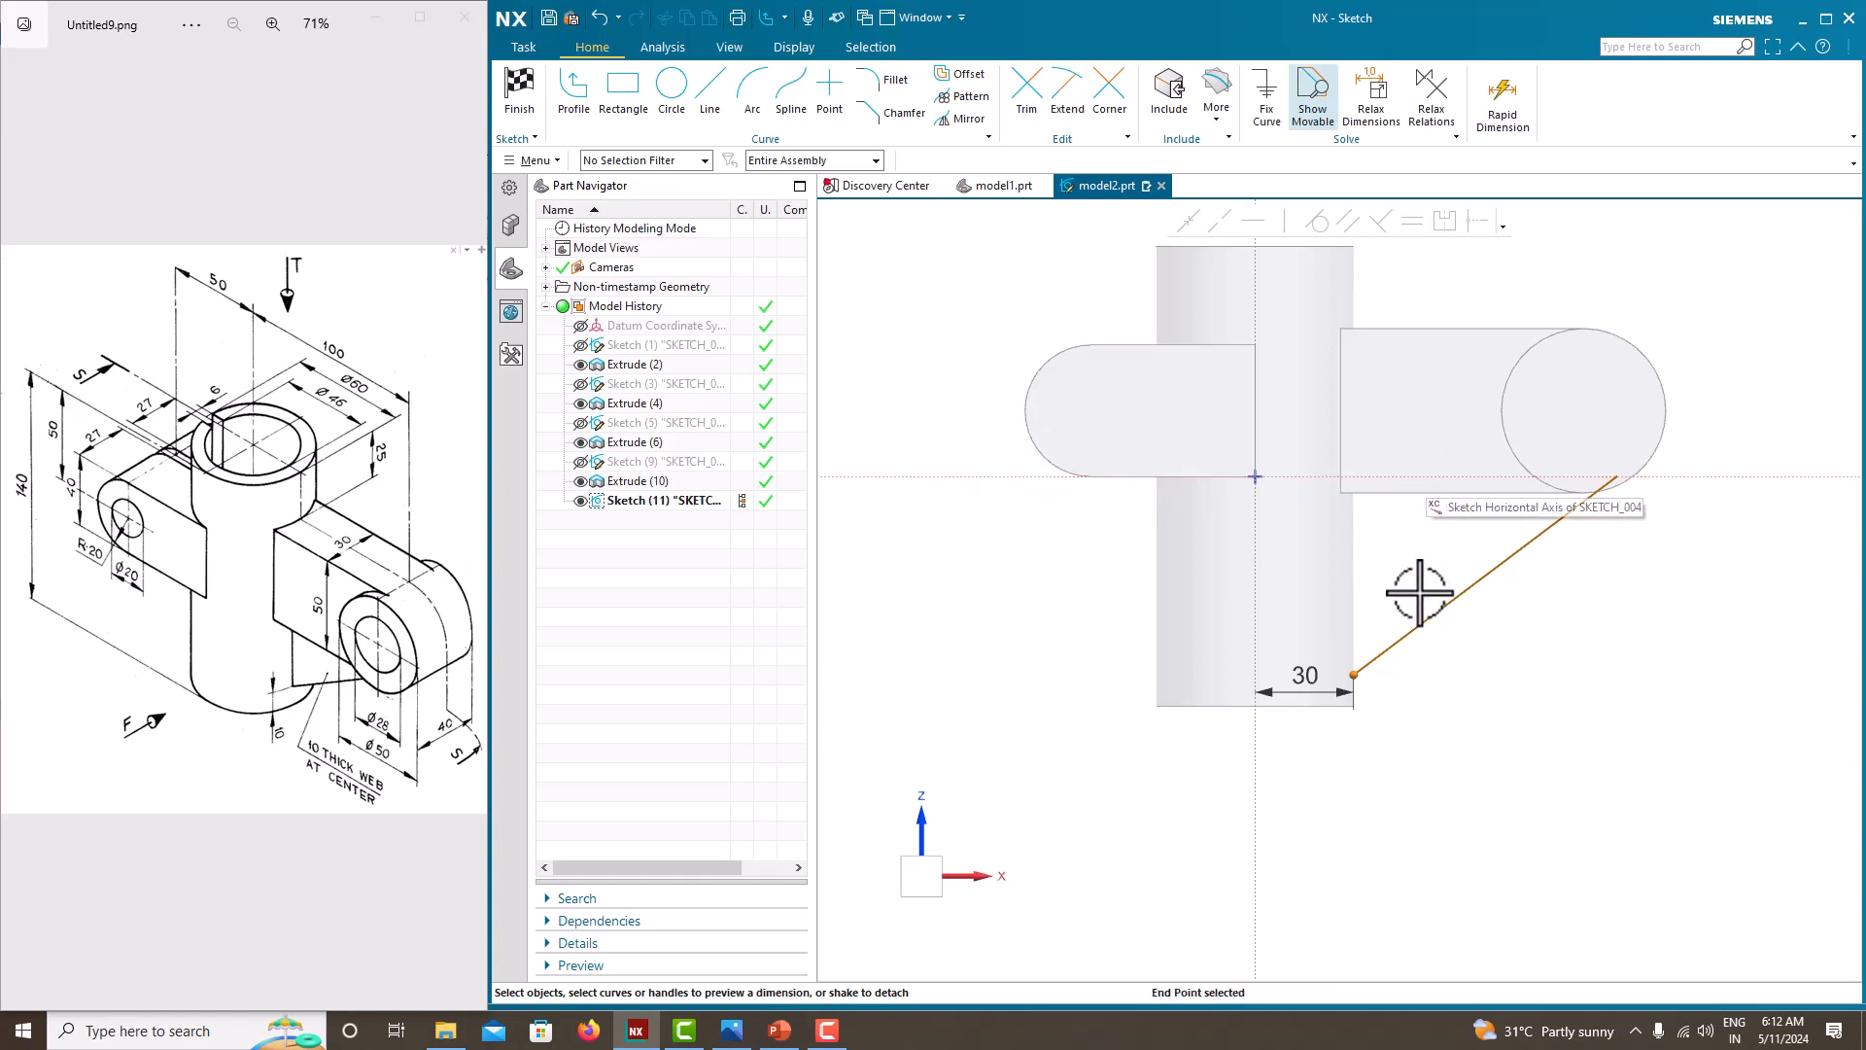
pyautogui.scroll(-3, 1346, 715)
pyautogui.scroll(2, 1347, 628)
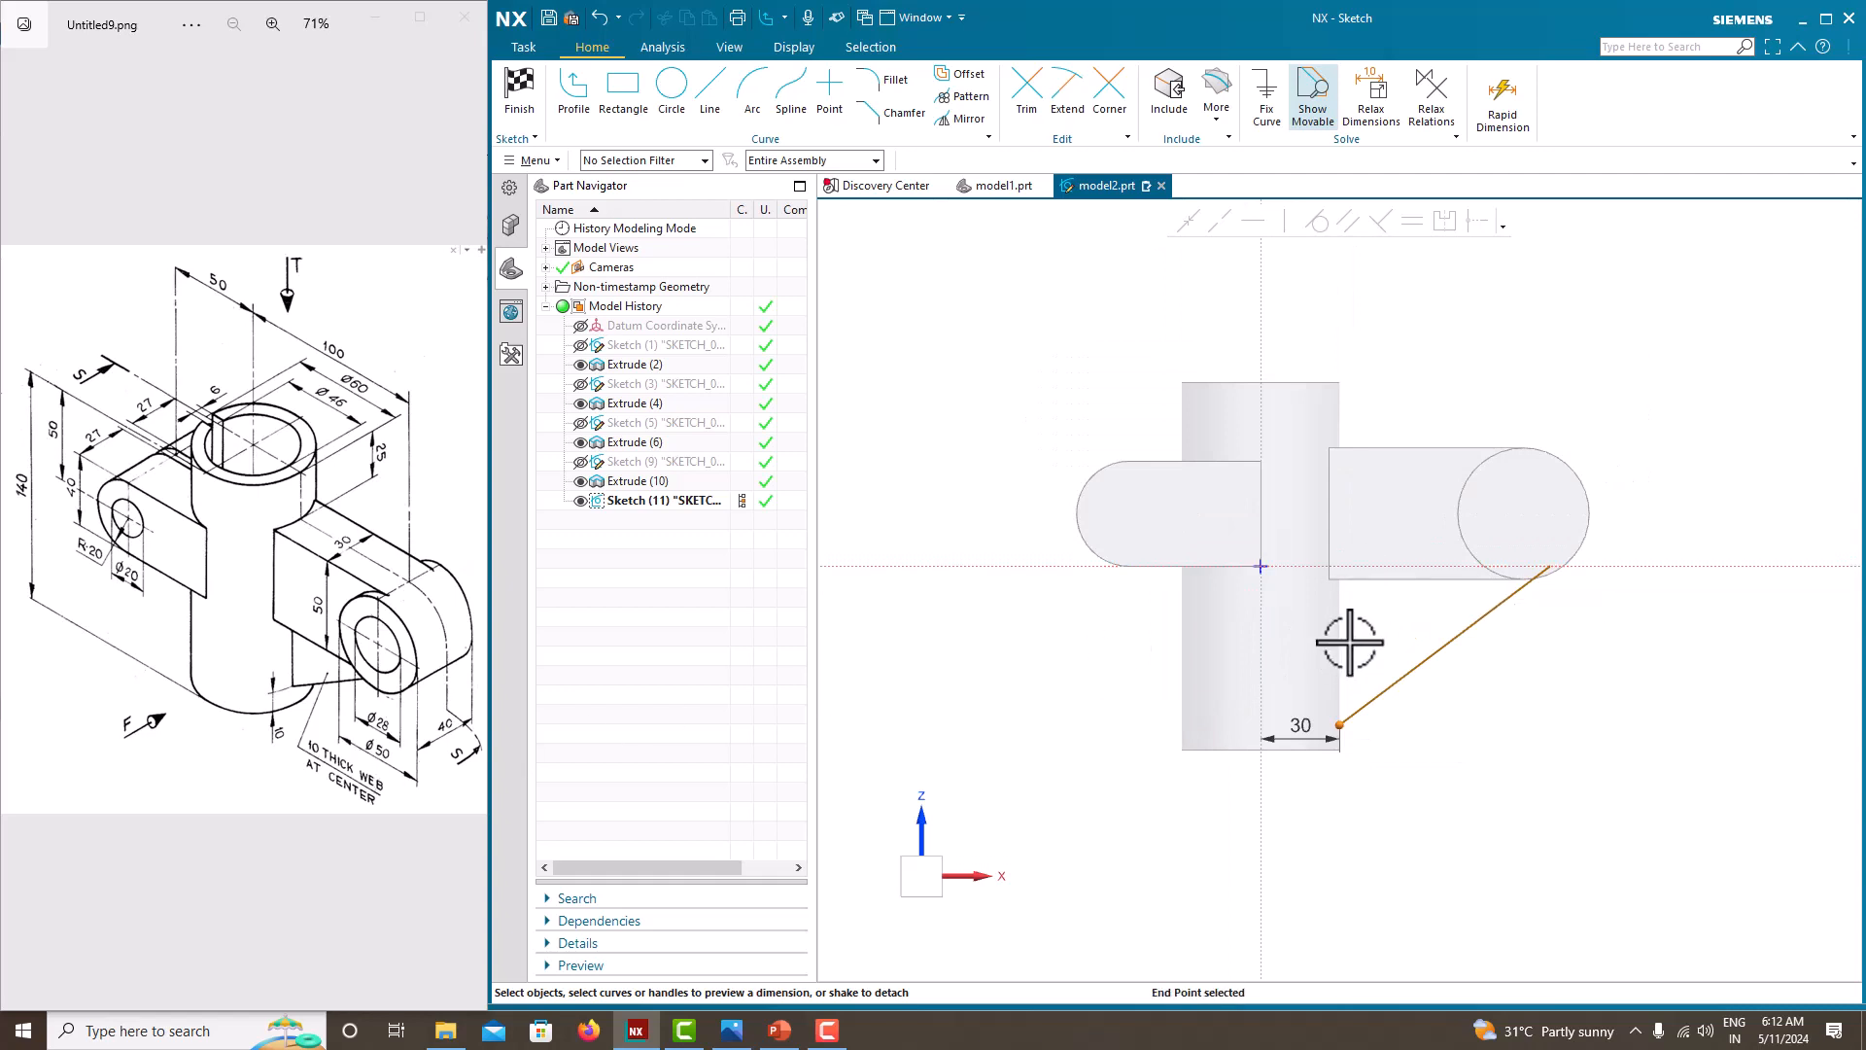
pyautogui.click(1358, 565)
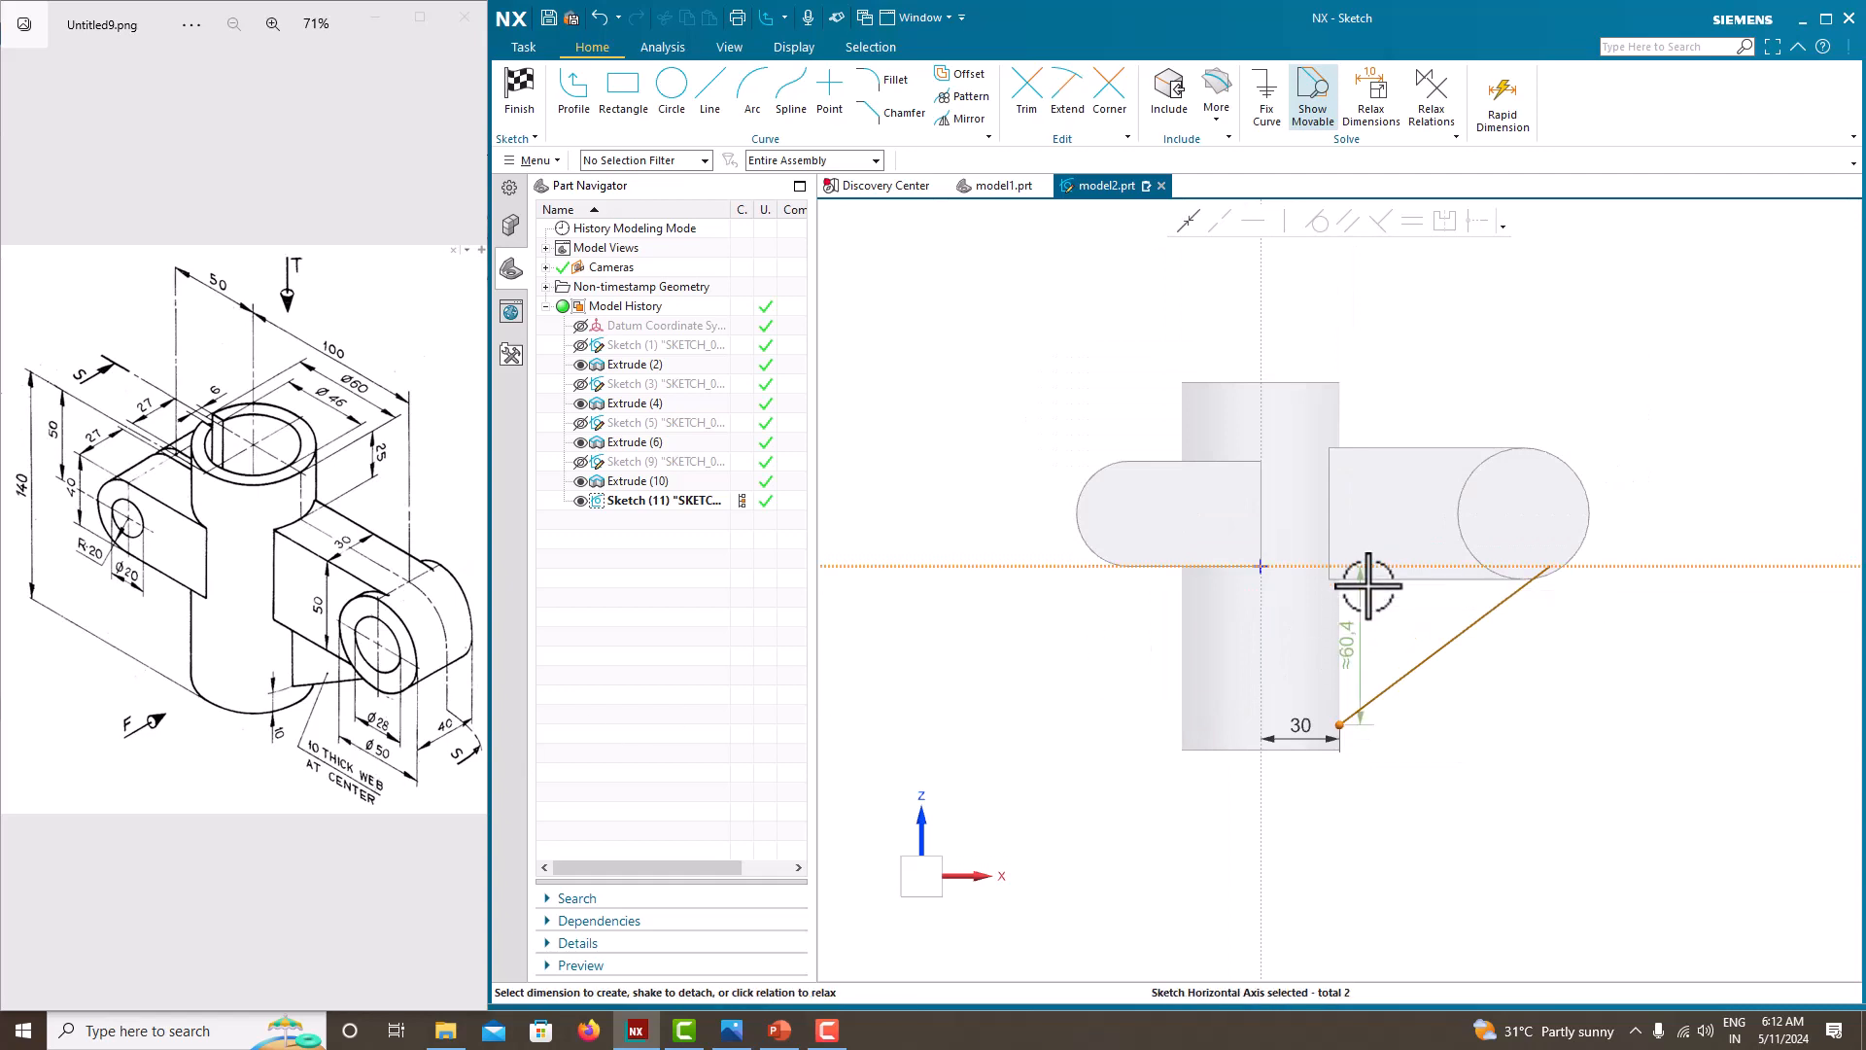
pyautogui.click(1352, 665)
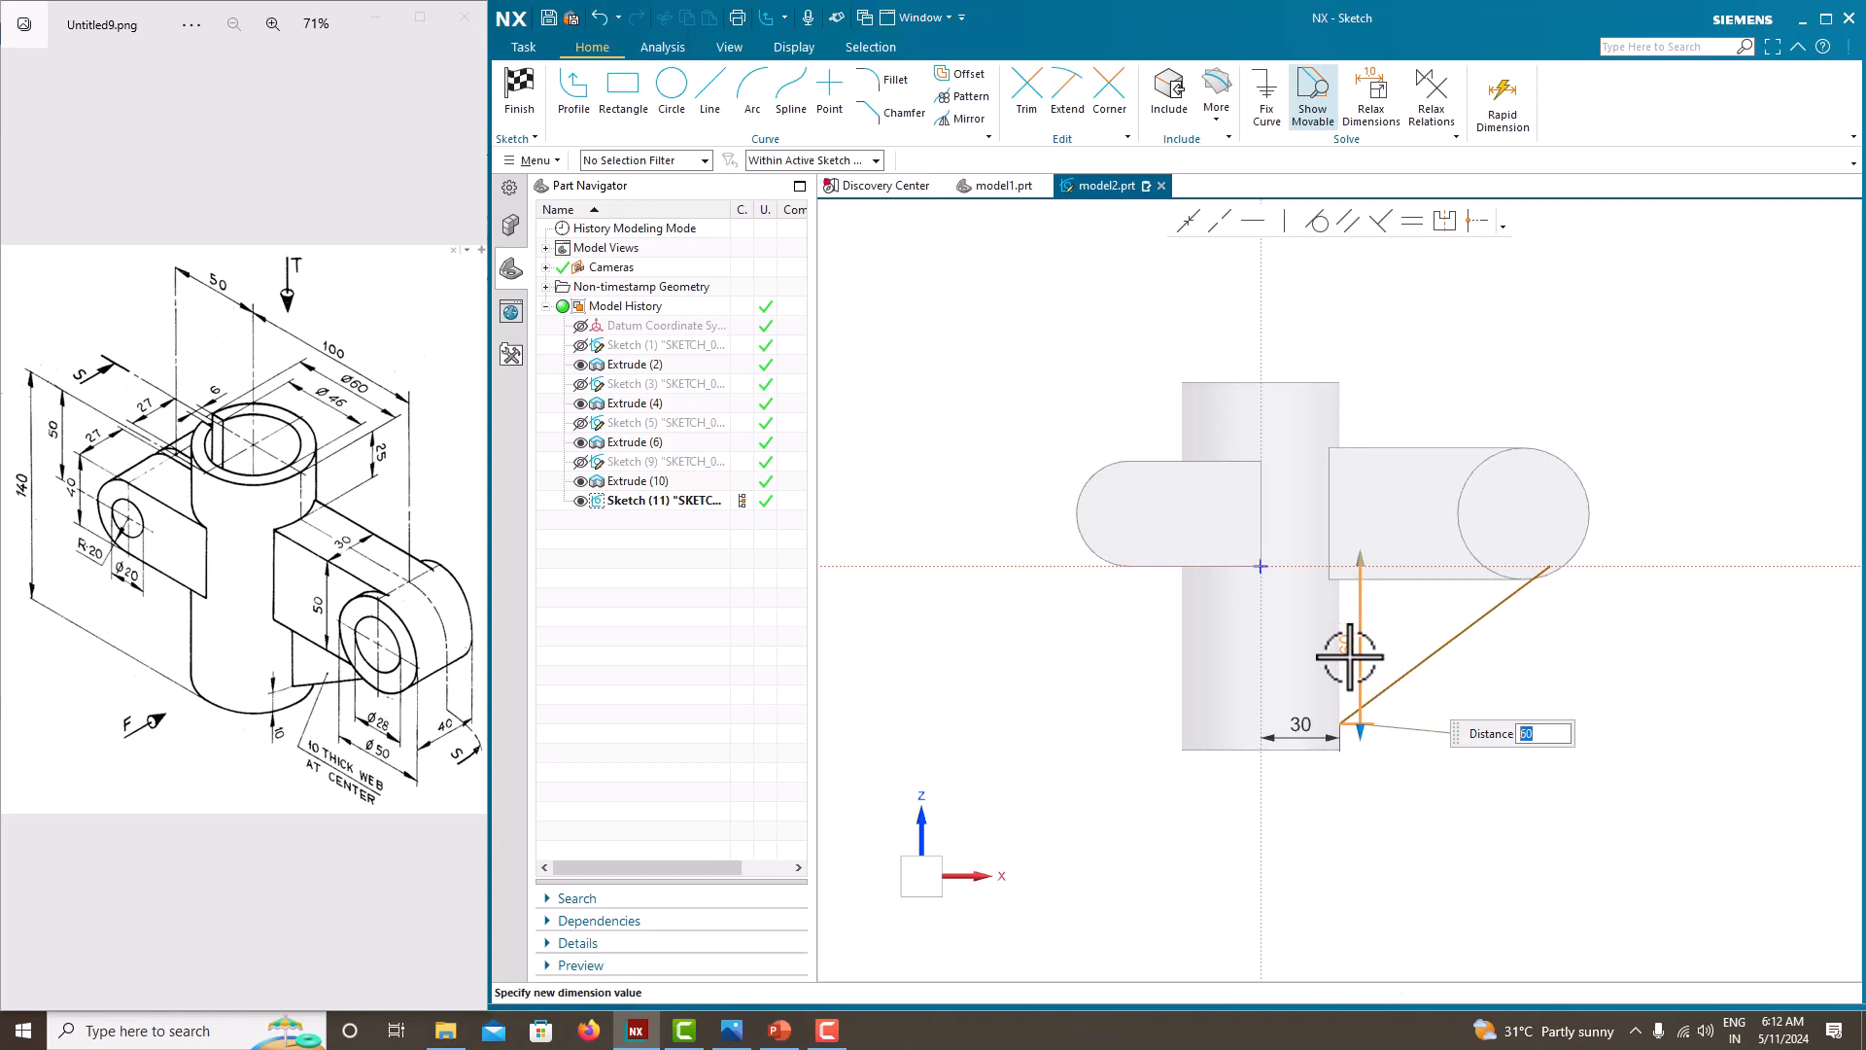
pyautogui.press('Return')
pyautogui.scroll(1, 1326, 748)
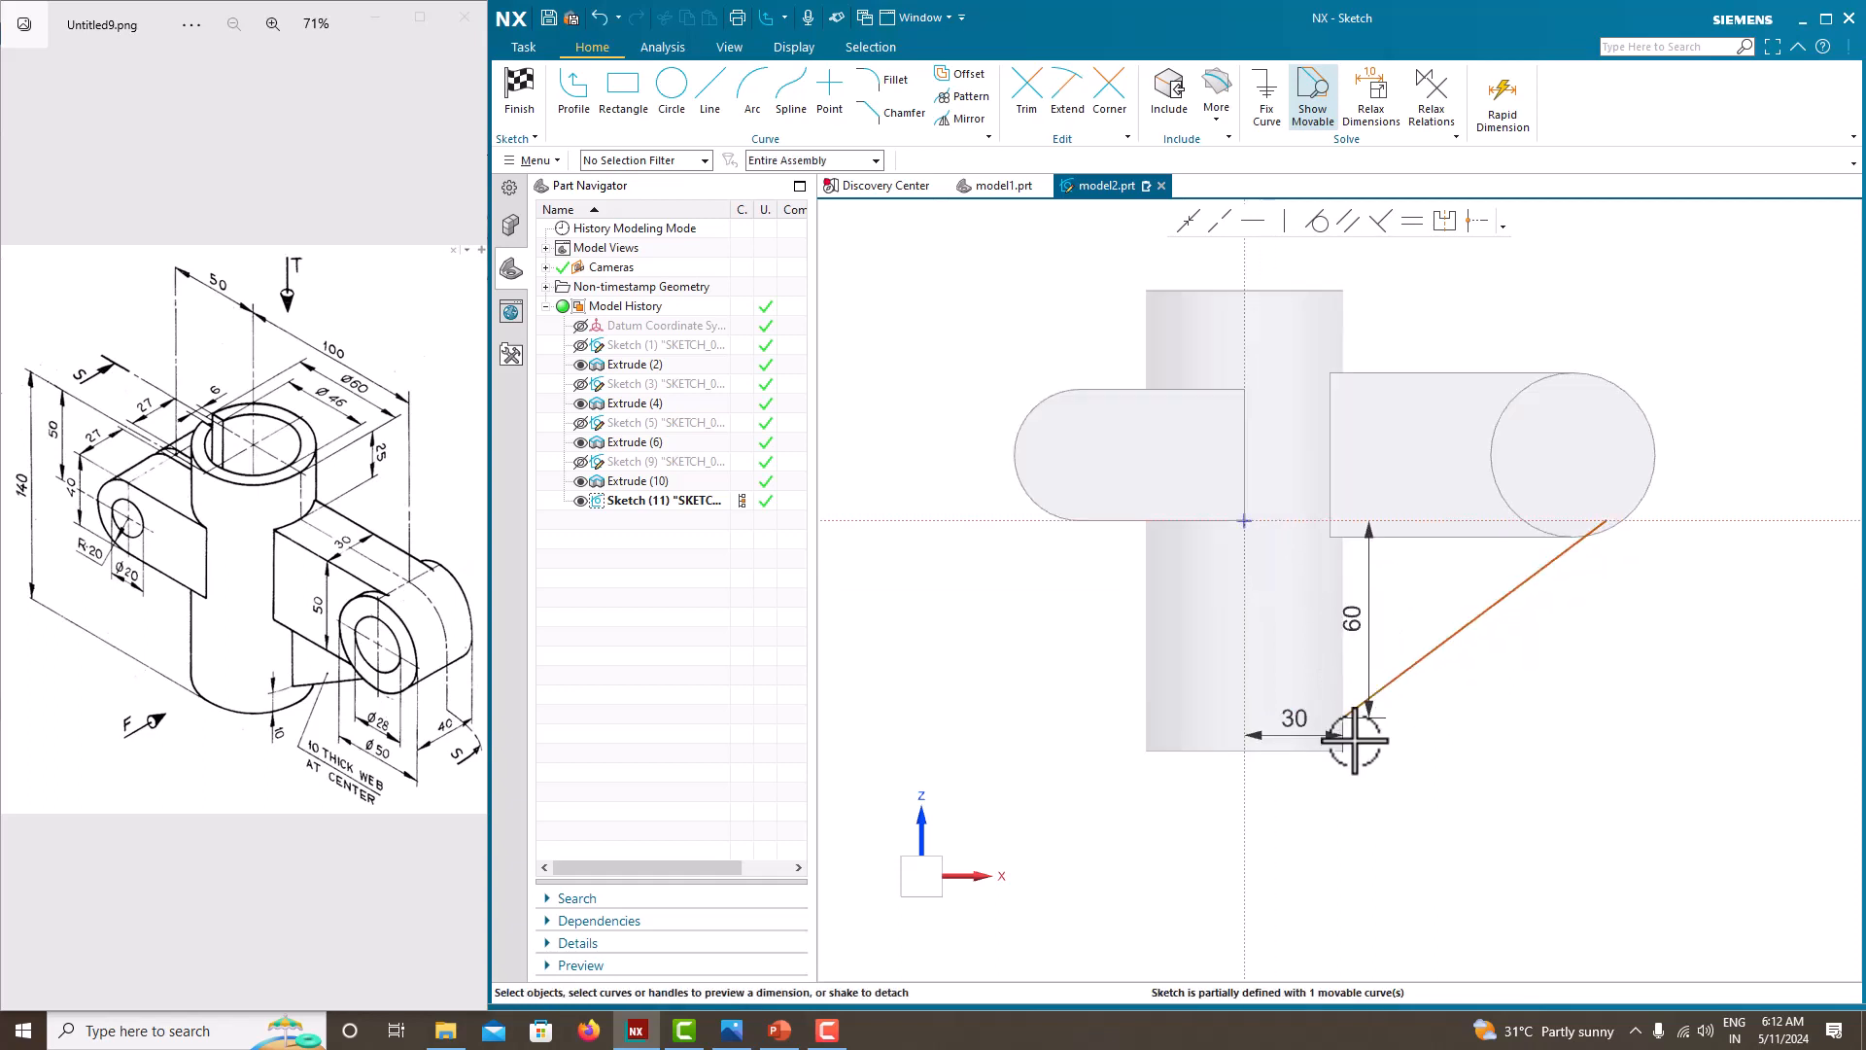
# Make the slanted line tangent to the boss's circular edge and finish the sketch.
pyautogui.rightClick(1418, 370)
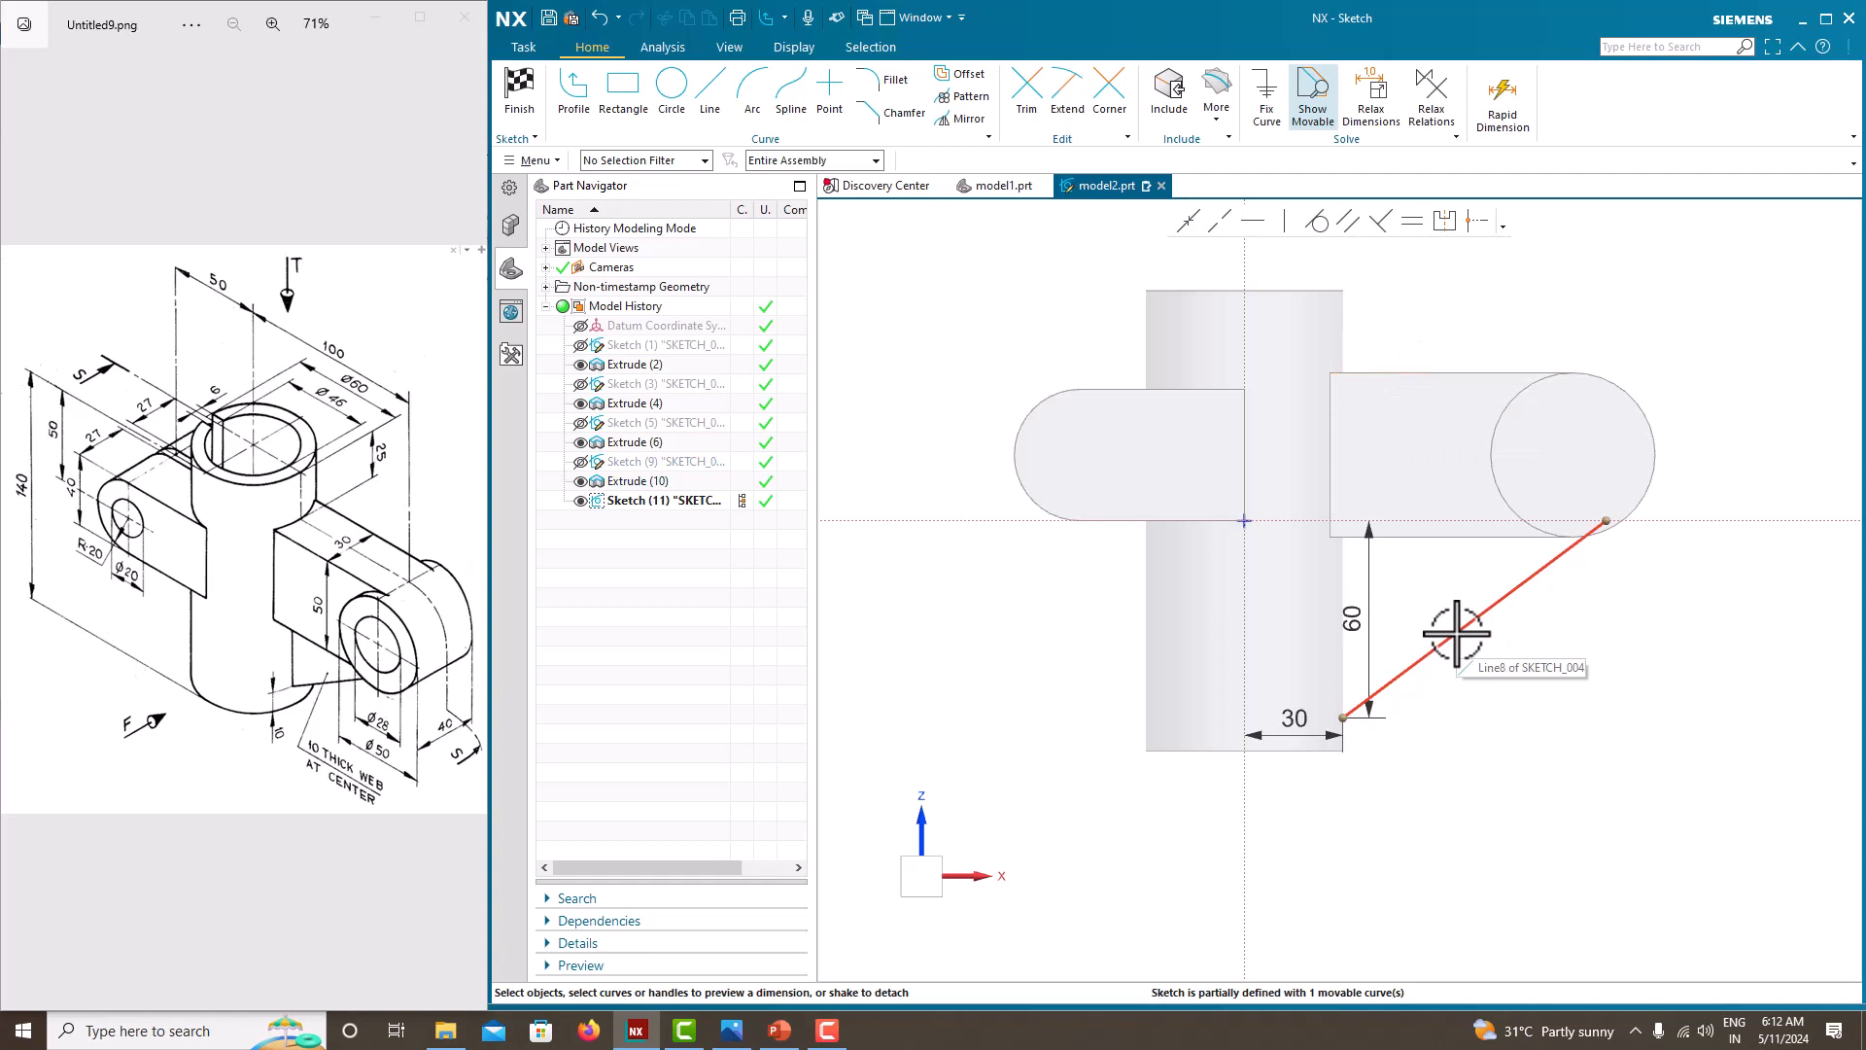
pyautogui.scroll(4, 1610, 486)
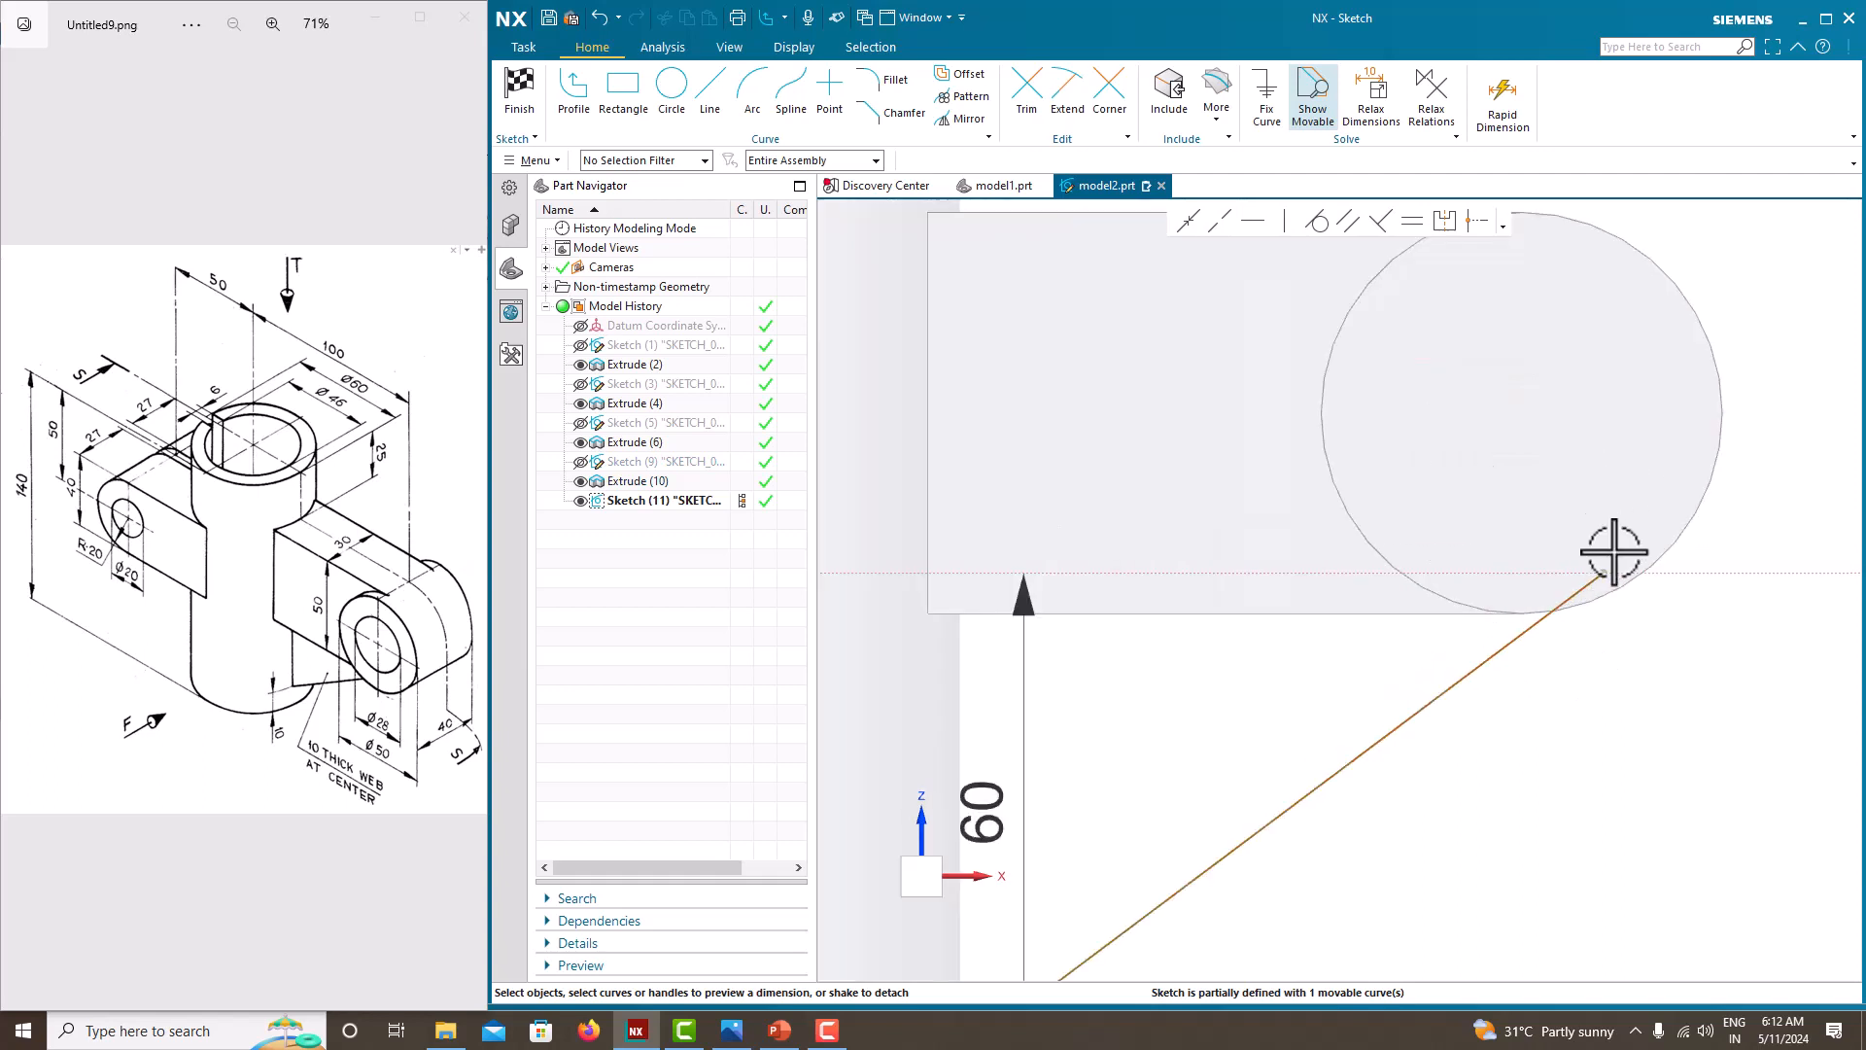
pyautogui.click(1568, 596)
pyautogui.click(1686, 533)
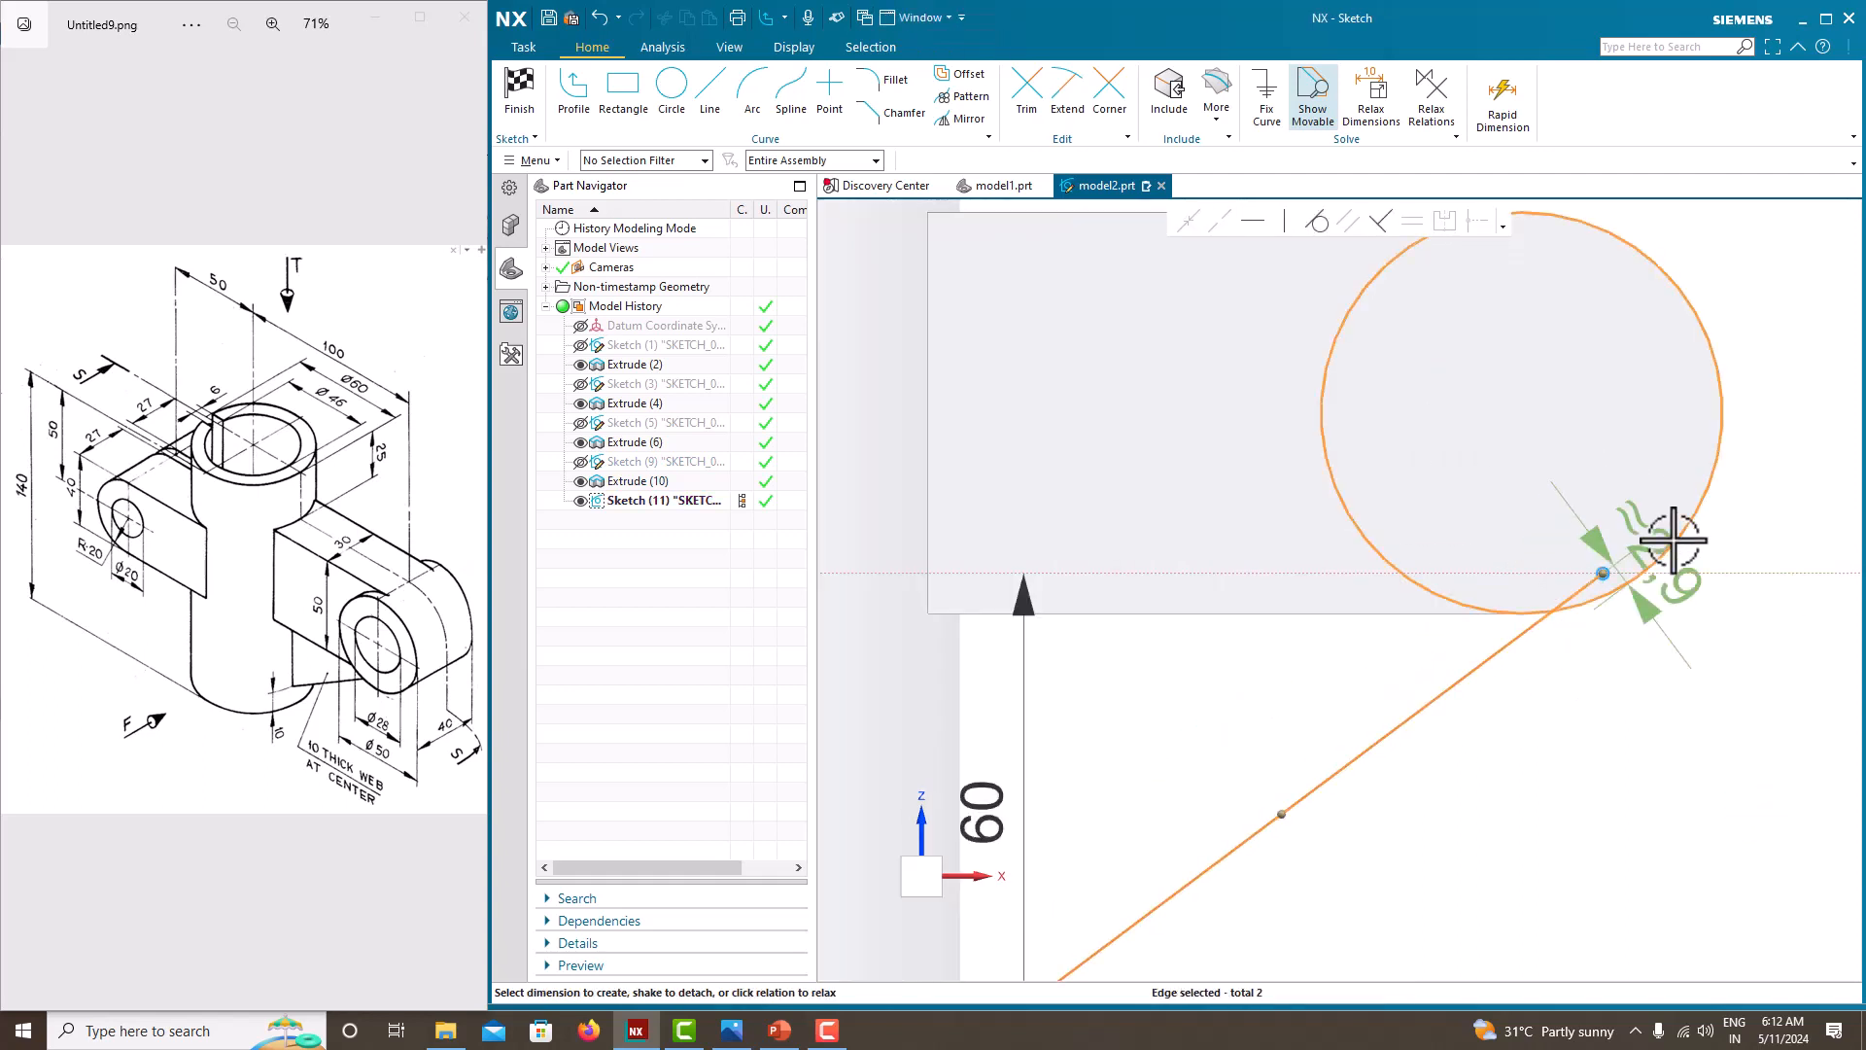
pyautogui.click(1317, 223)
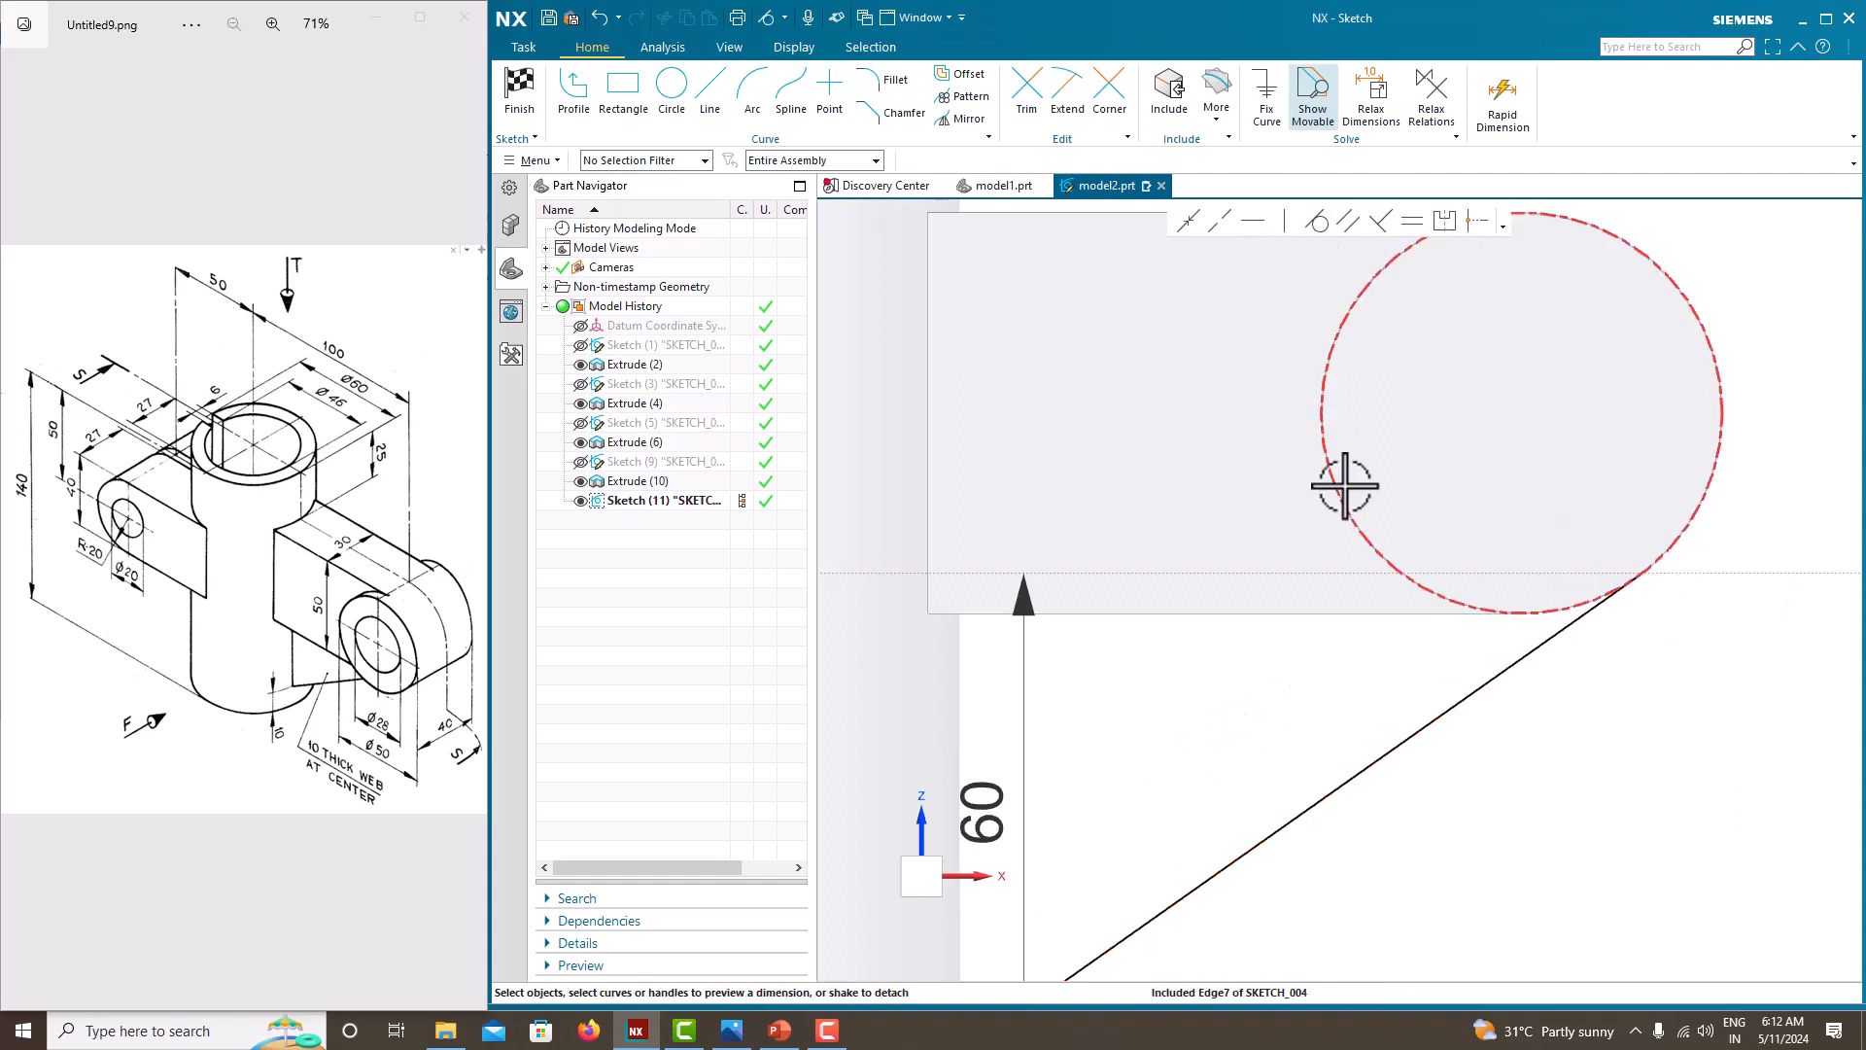
pyautogui.scroll(-5, 1345, 490)
pyautogui.rightClick(1498, 609)
pyautogui.click(1563, 180)
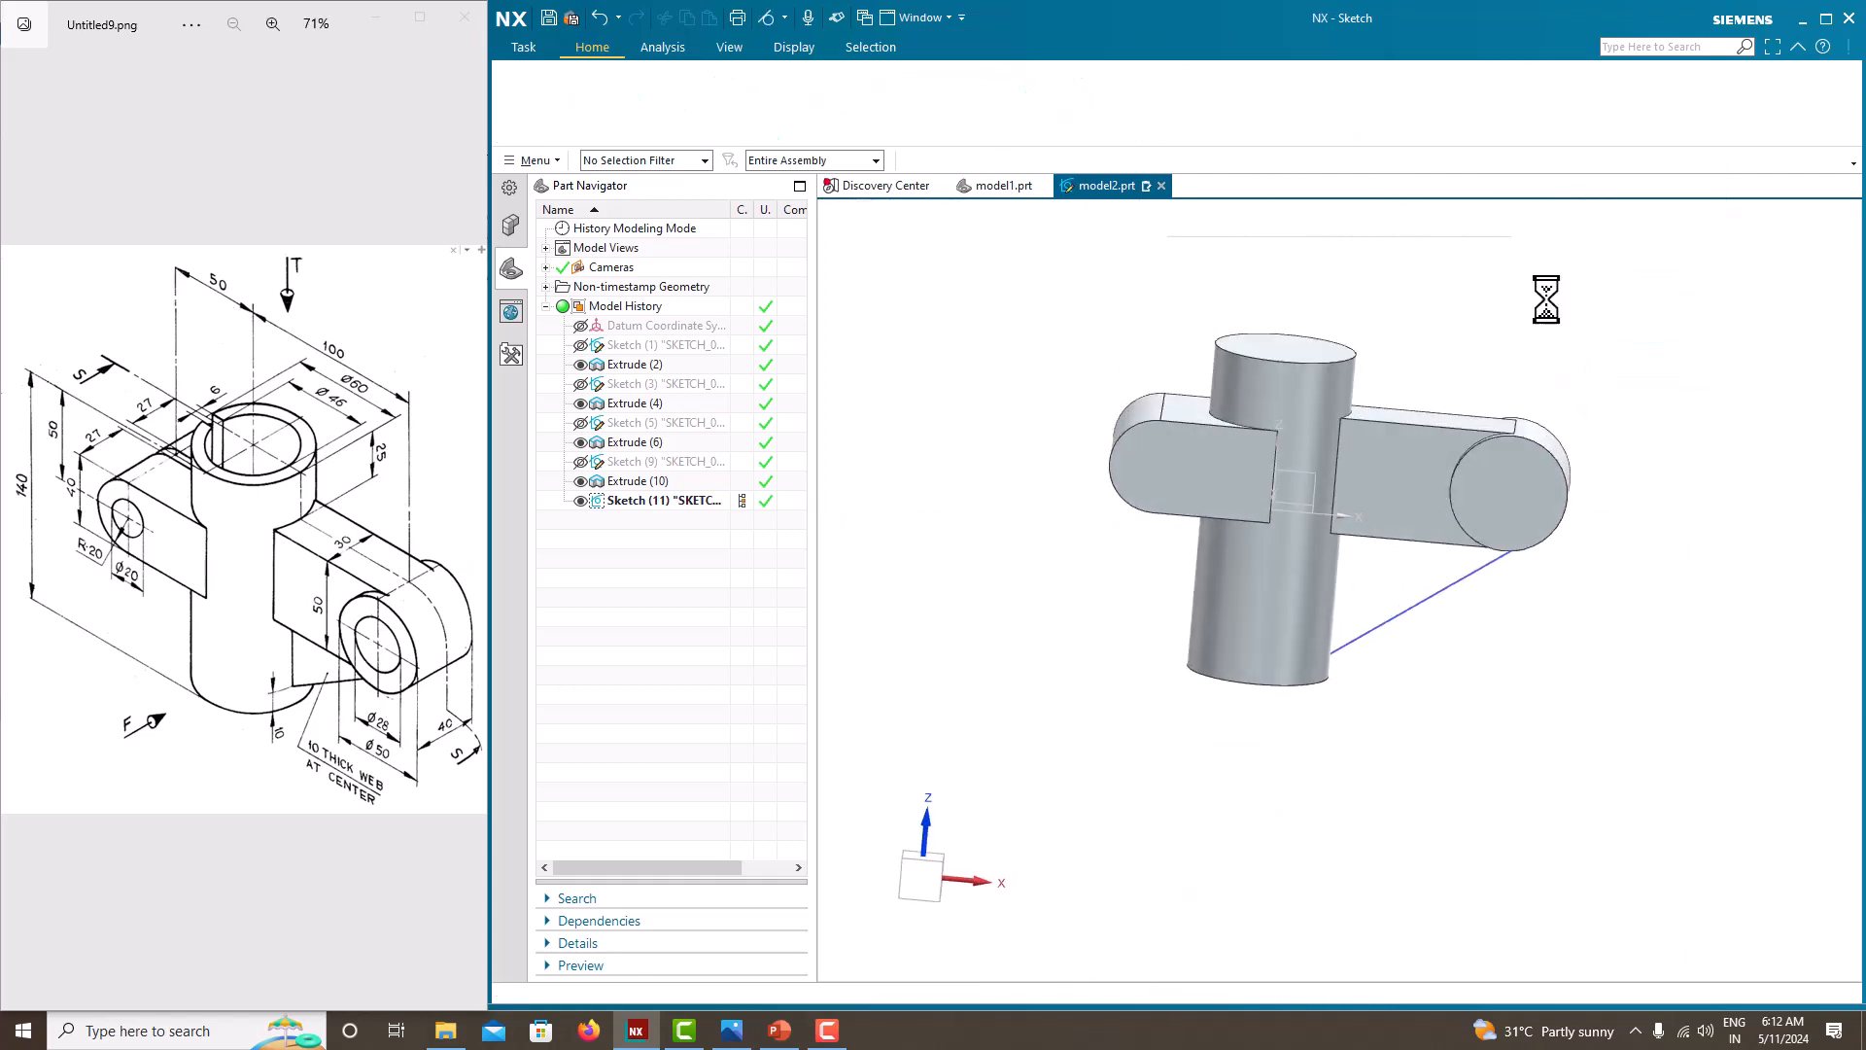
# Create a symmetric 10 mm thick rib from the slanted line, parallel to the section plane and combined with the bracket body.
pyautogui.moveTo(1546, 292)
pyautogui.mouseDown(button='middle')
pyautogui.moveTo(1512, 480)
pyautogui.moveTo(1479, 504)
pyautogui.moveTo(1511, 531)
pyautogui.mouseUp(button='middle')
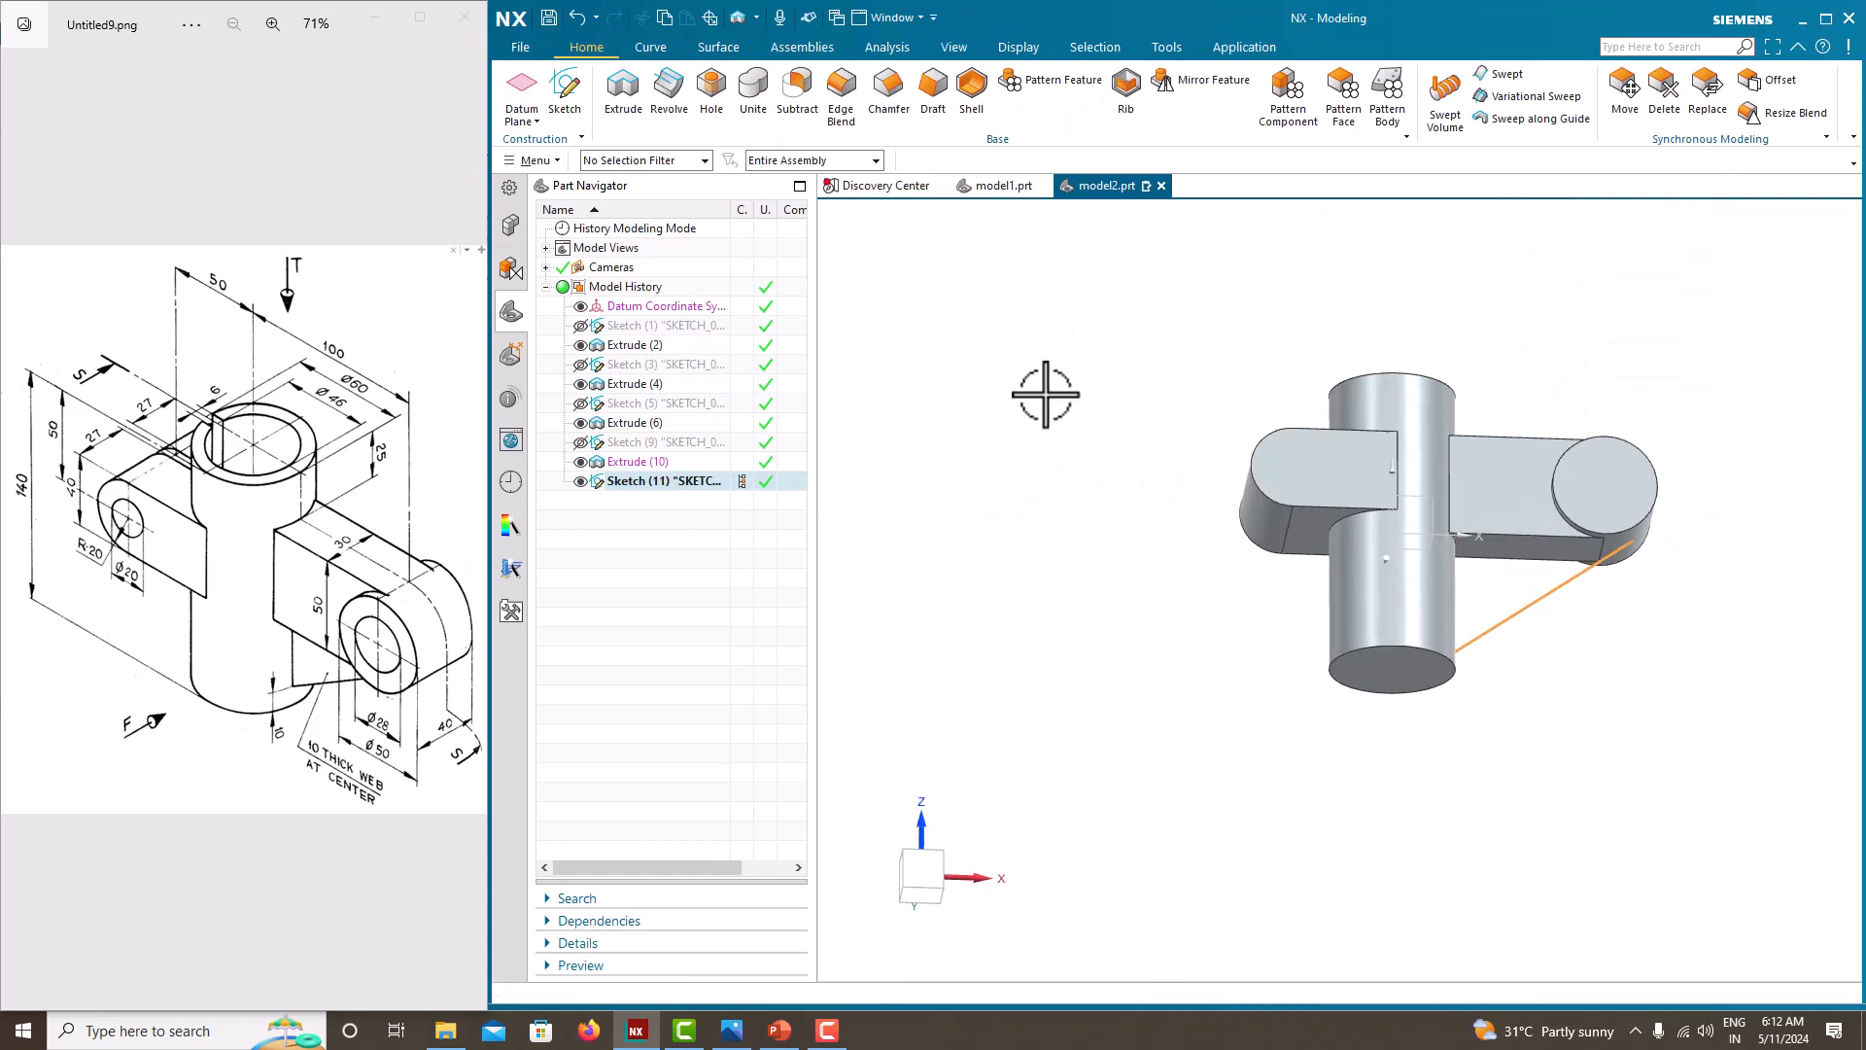
pyautogui.click(1120, 99)
pyautogui.moveTo(1264, 535)
pyautogui.mouseDown(button='middle')
pyautogui.moveTo(1215, 525)
pyautogui.moveTo(1280, 545)
pyautogui.mouseUp(button='middle')
pyautogui.scroll(4, 1609, 586)
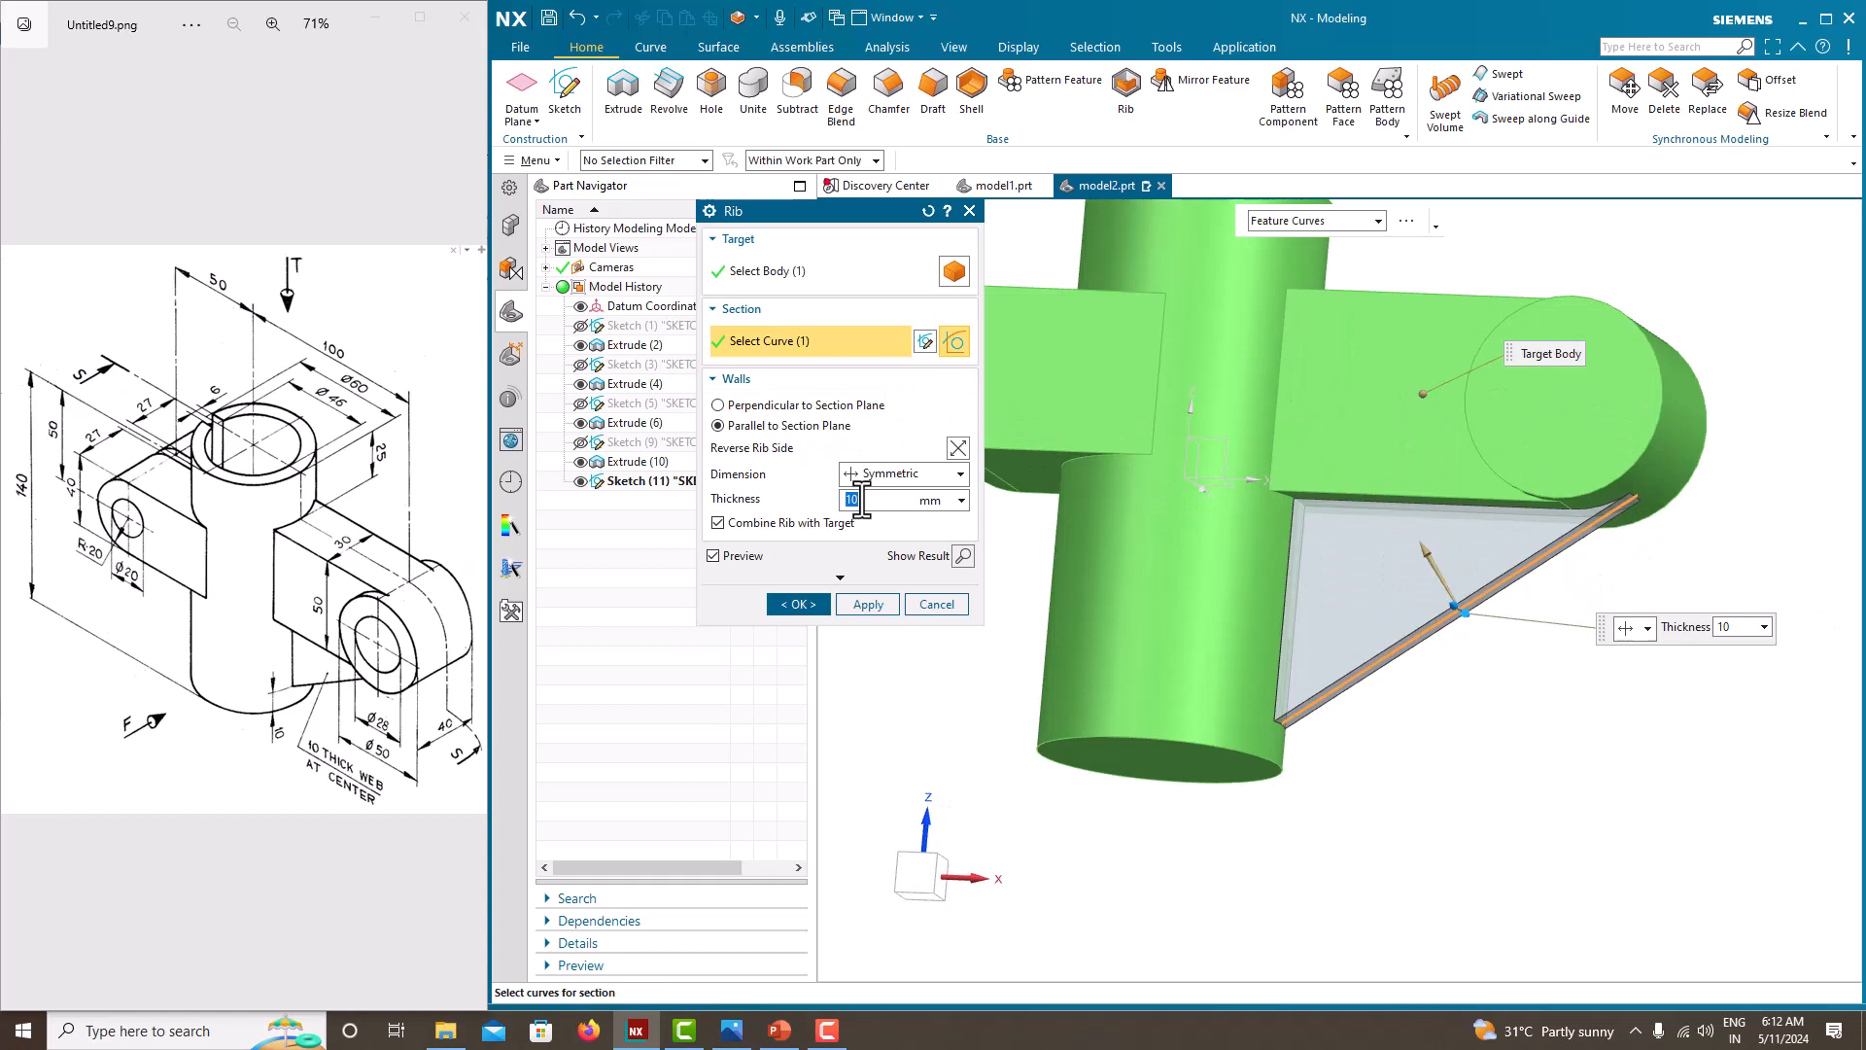
pyautogui.click(799, 605)
pyautogui.moveTo(982, 608)
pyautogui.mouseDown(button='middle')
pyautogui.moveTo(1008, 591)
pyautogui.moveTo(991, 541)
pyautogui.mouseUp(button='middle')
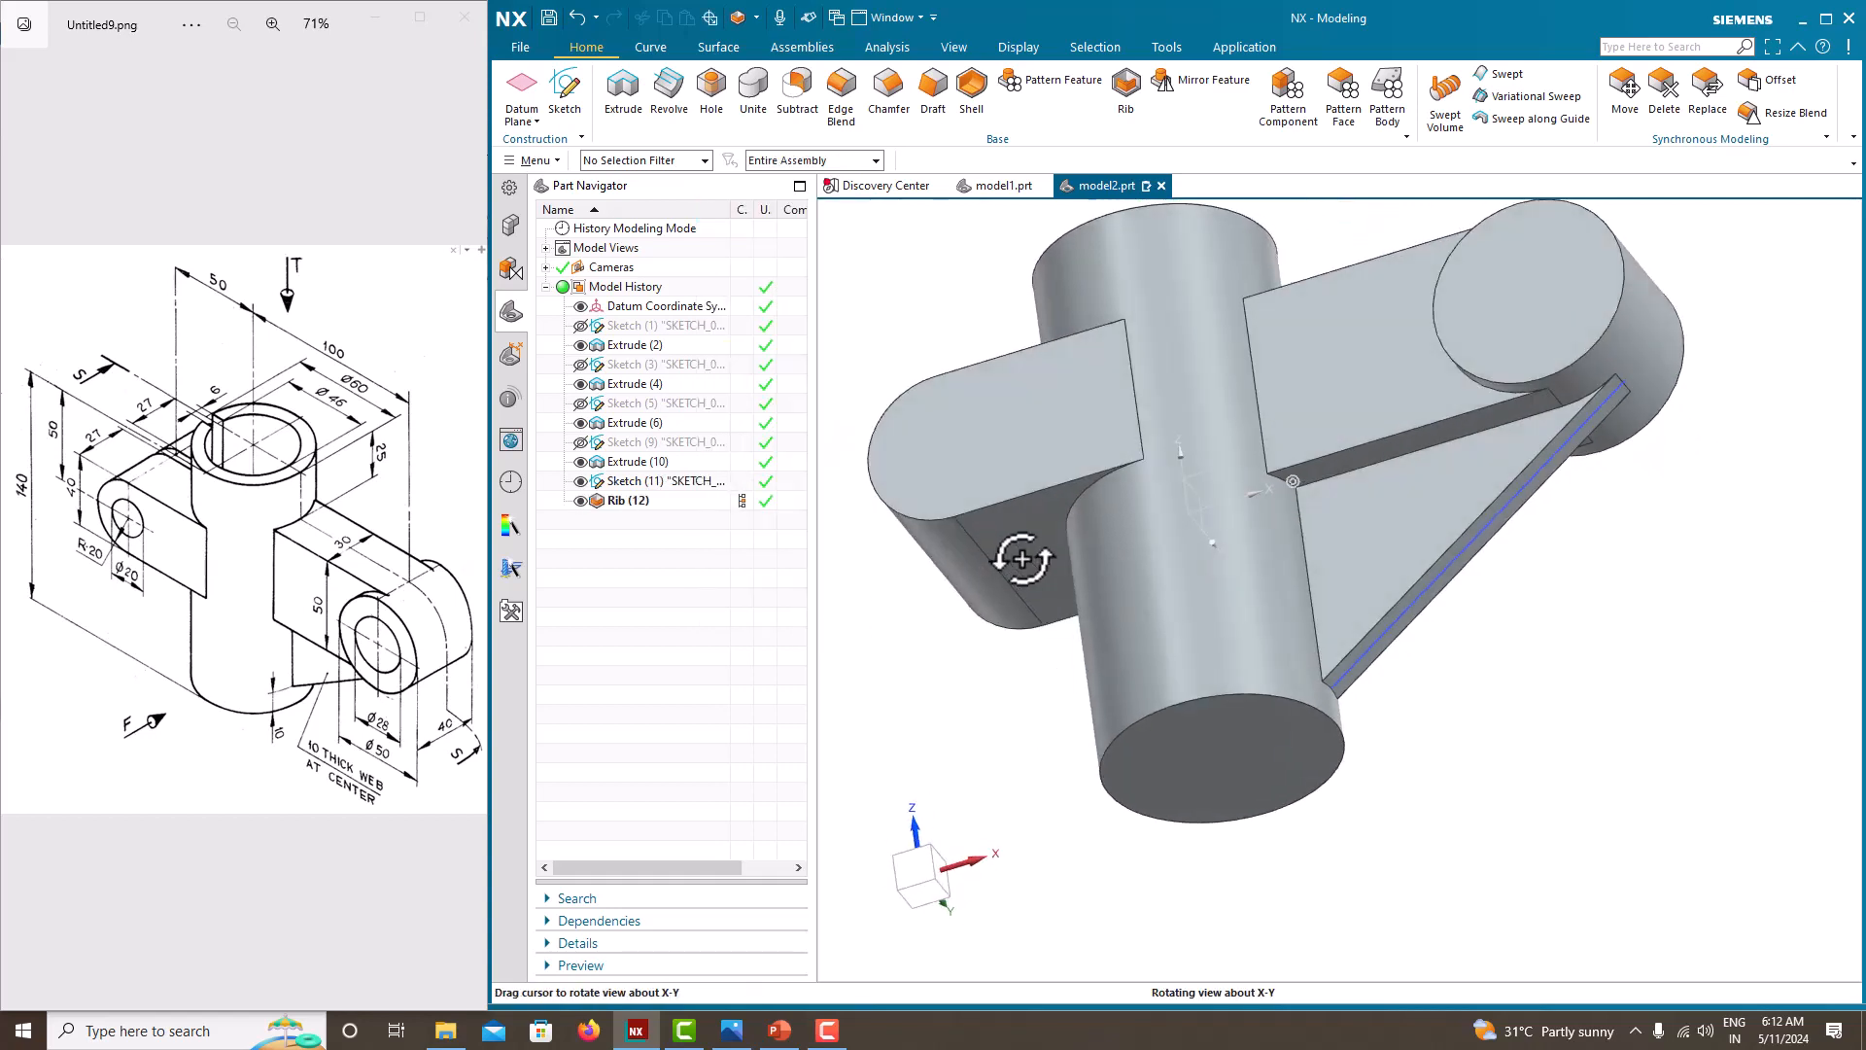
pyautogui.moveTo(1151, 488)
pyautogui.mouseDown(button='middle')
pyautogui.moveTo(1162, 616)
pyautogui.moveTo(1204, 622)
pyautogui.mouseUp(button='middle')
pyautogui.scroll(-3, 1218, 620)
pyautogui.scroll(3, 1108, 359)
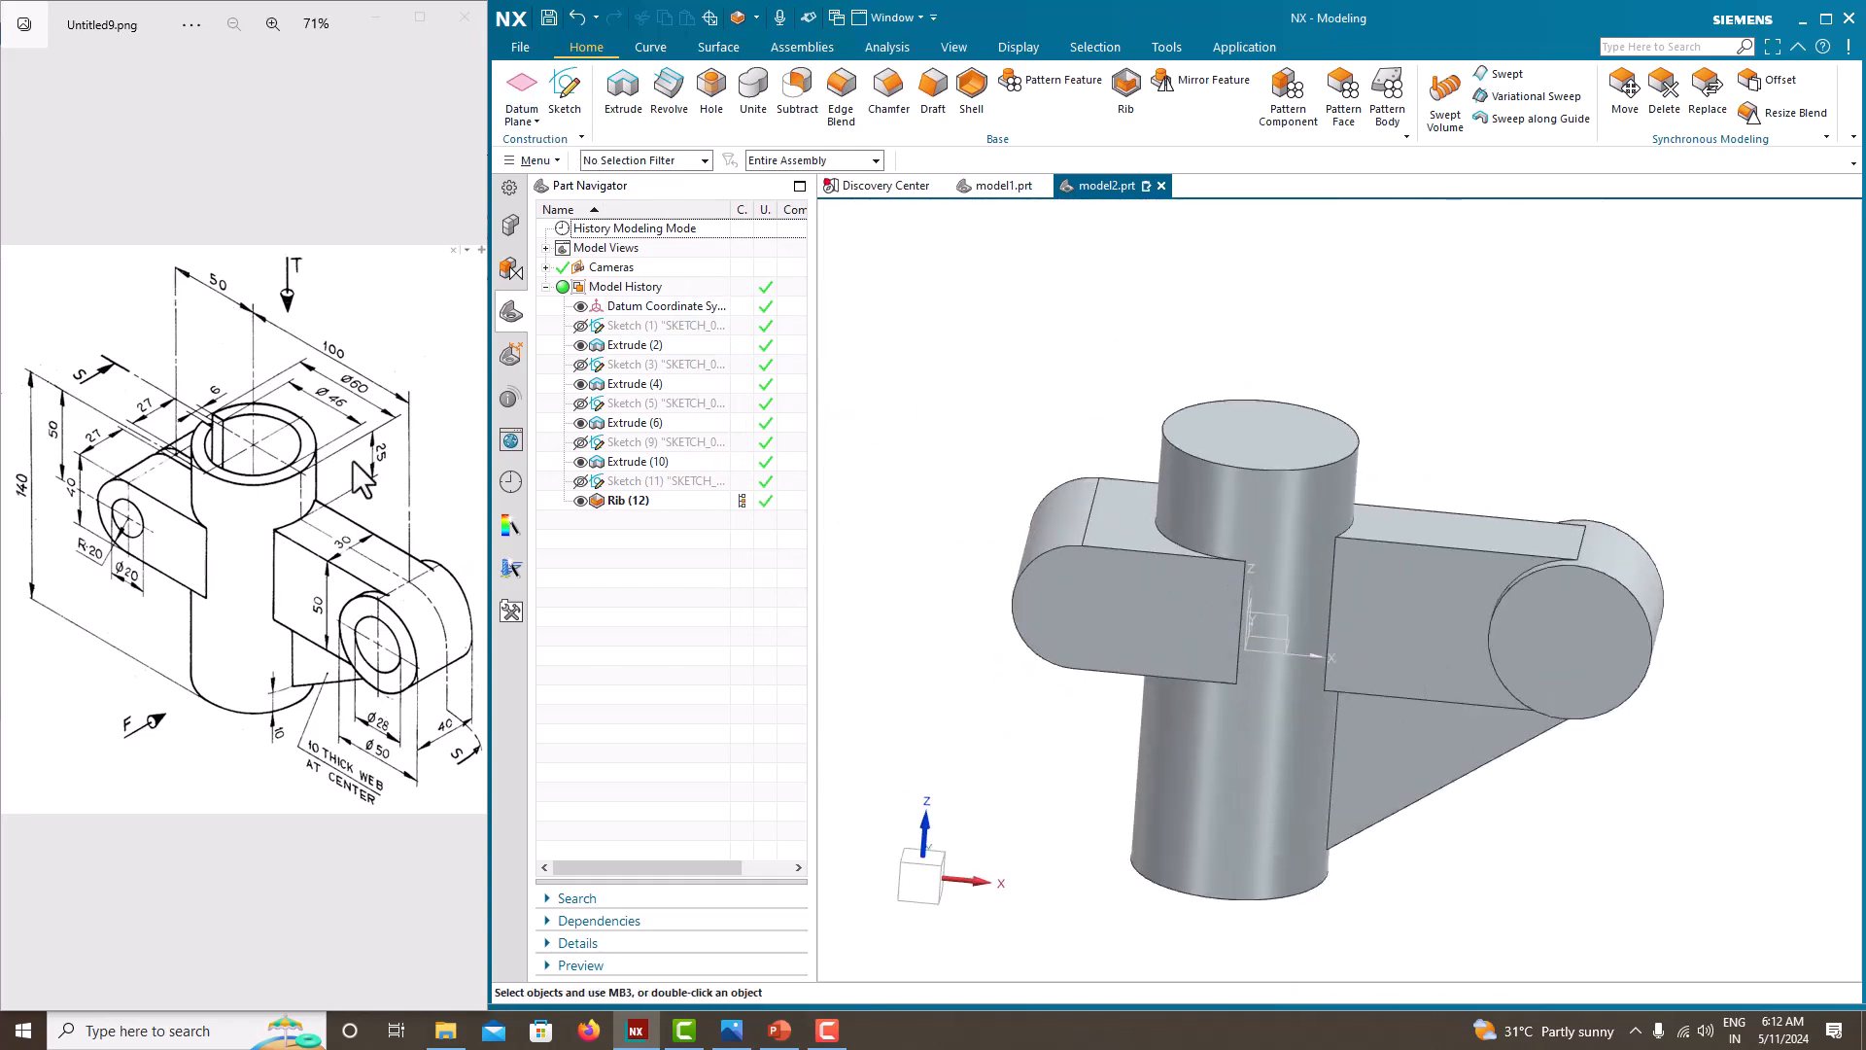
# Start a sketch on the cylinder's top face and draw a circle about 37 mm in diameter centred on the origin.
pyautogui.click(564, 115)
pyautogui.click(1290, 447)
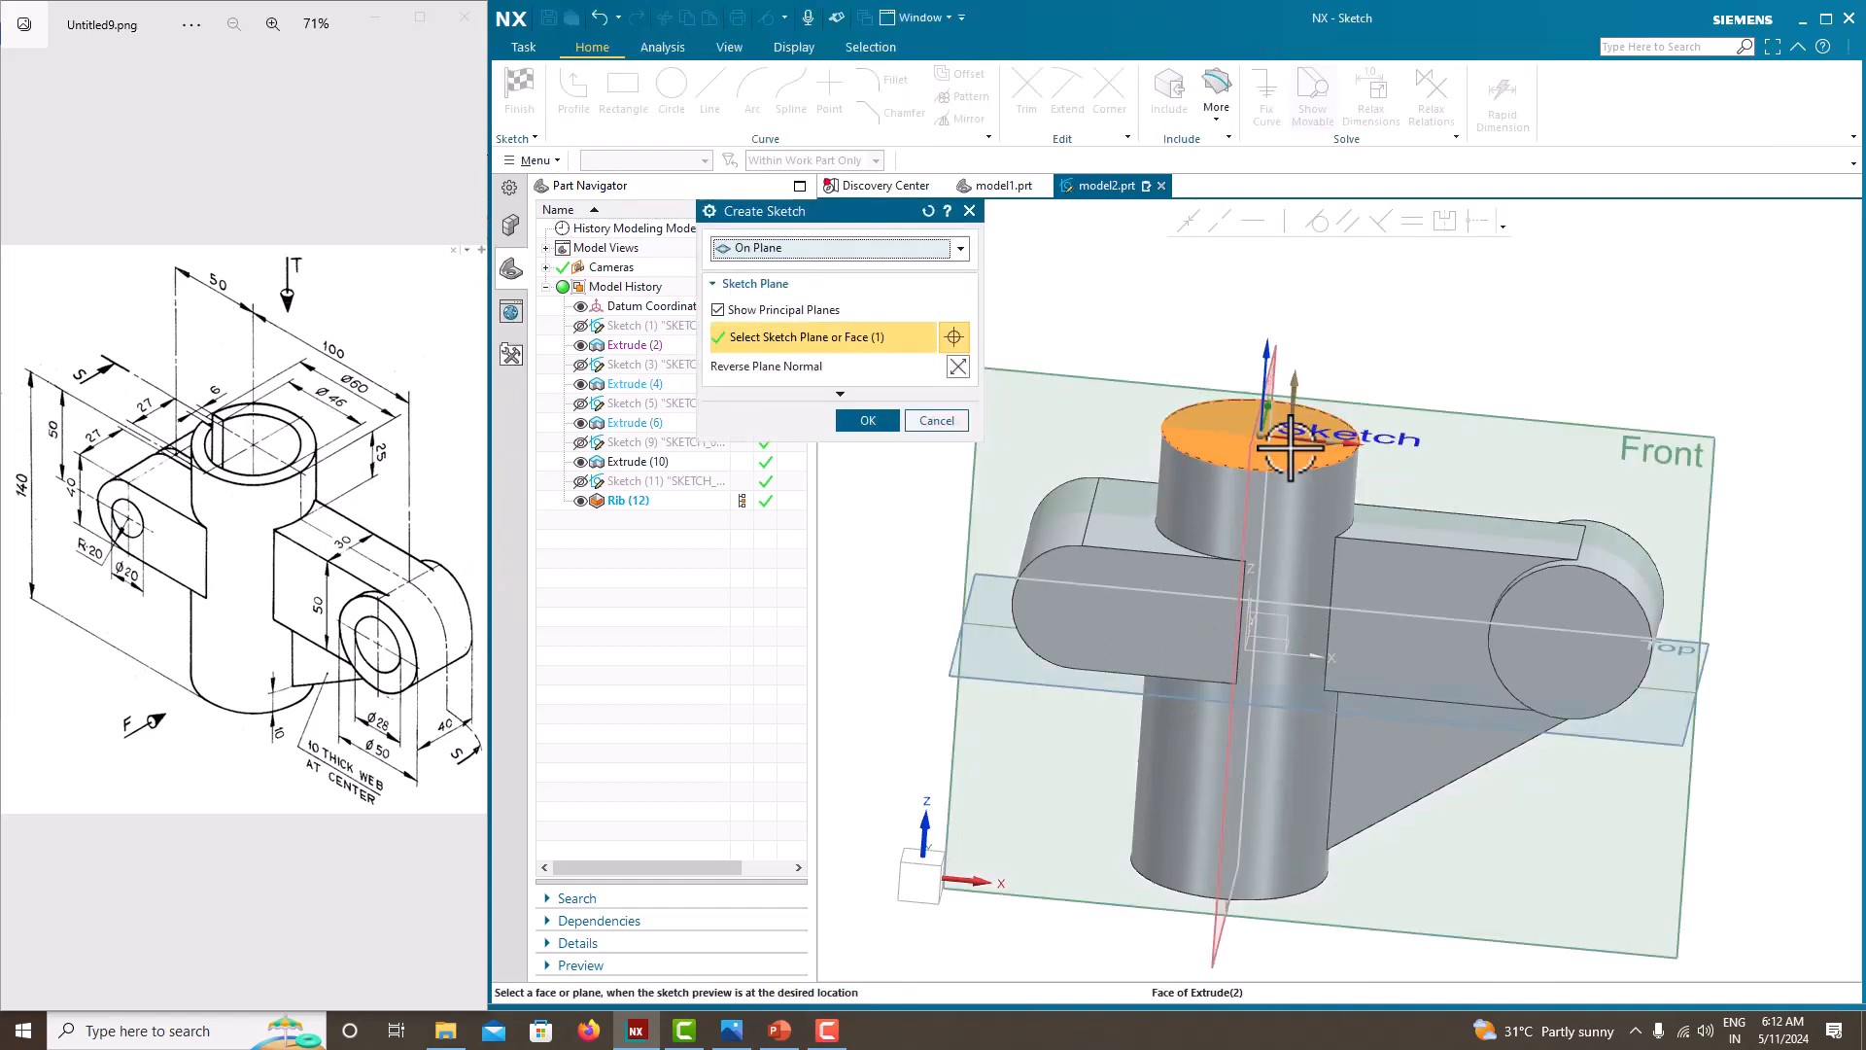
pyautogui.click(866, 421)
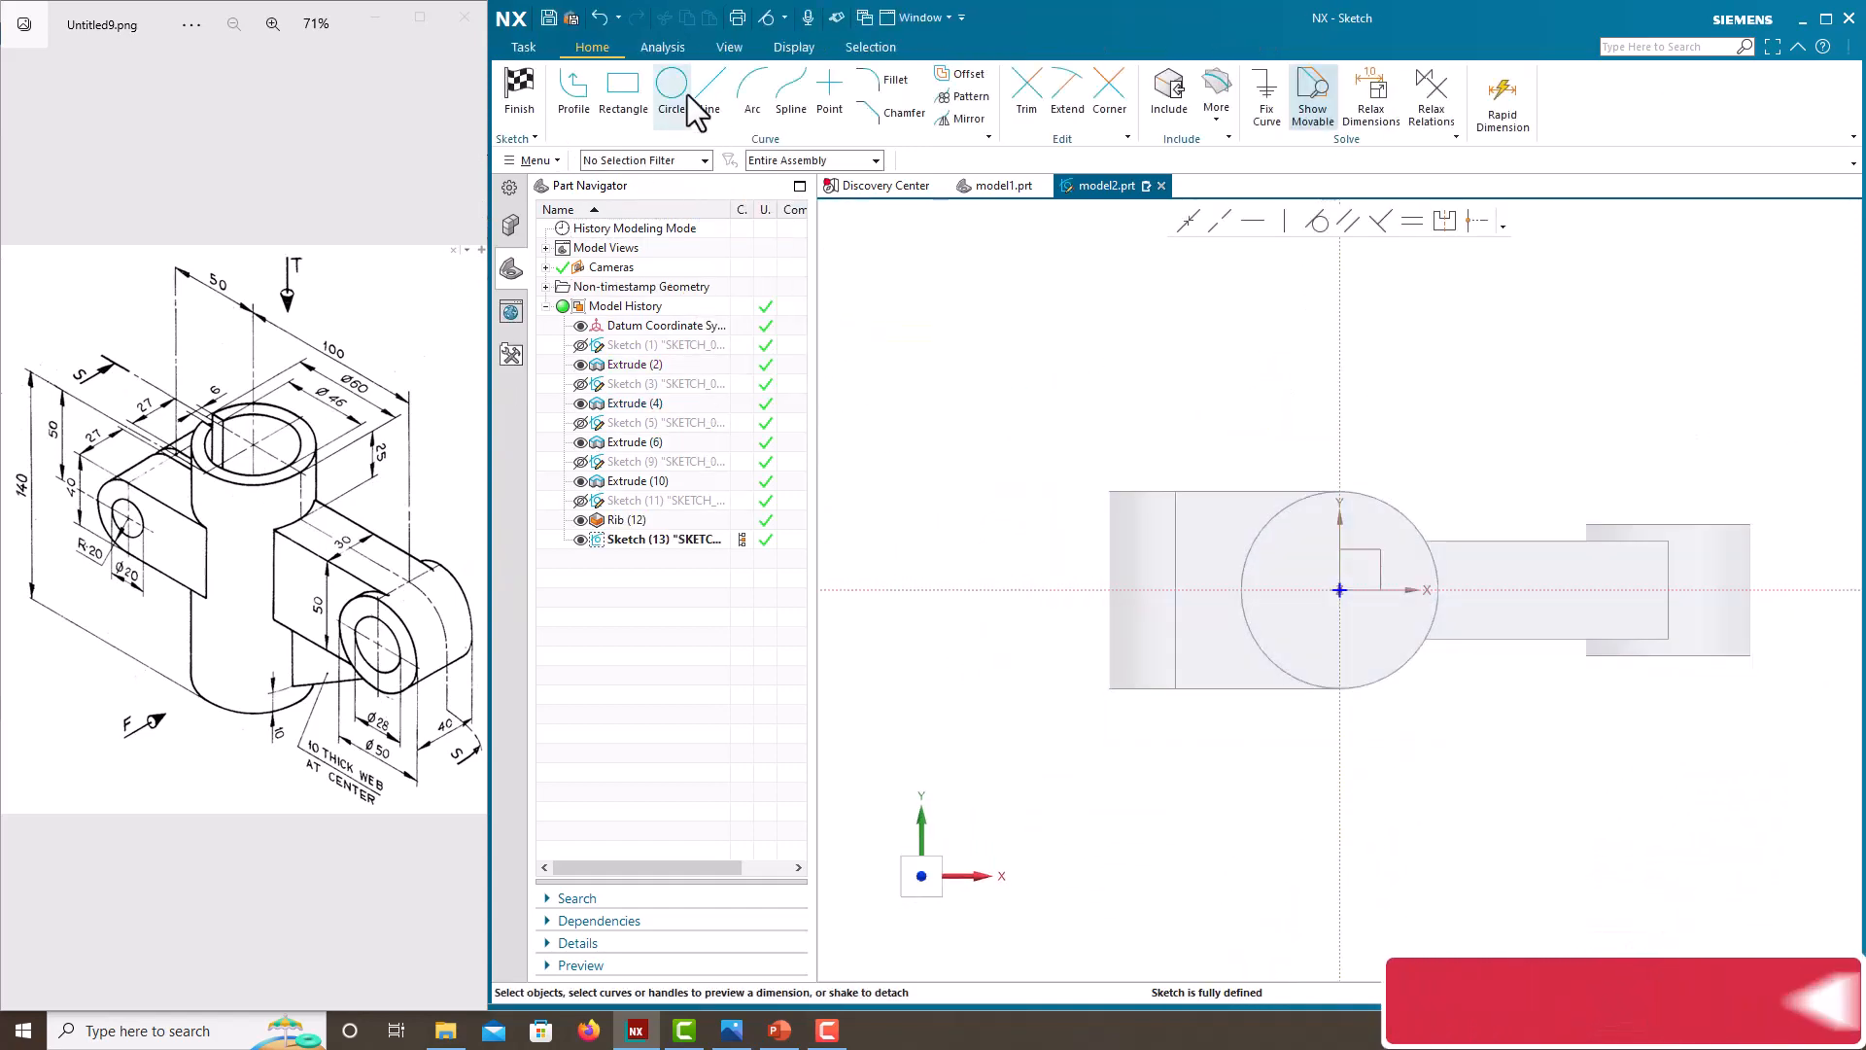
pyautogui.click(684, 92)
pyautogui.click(1339, 590)
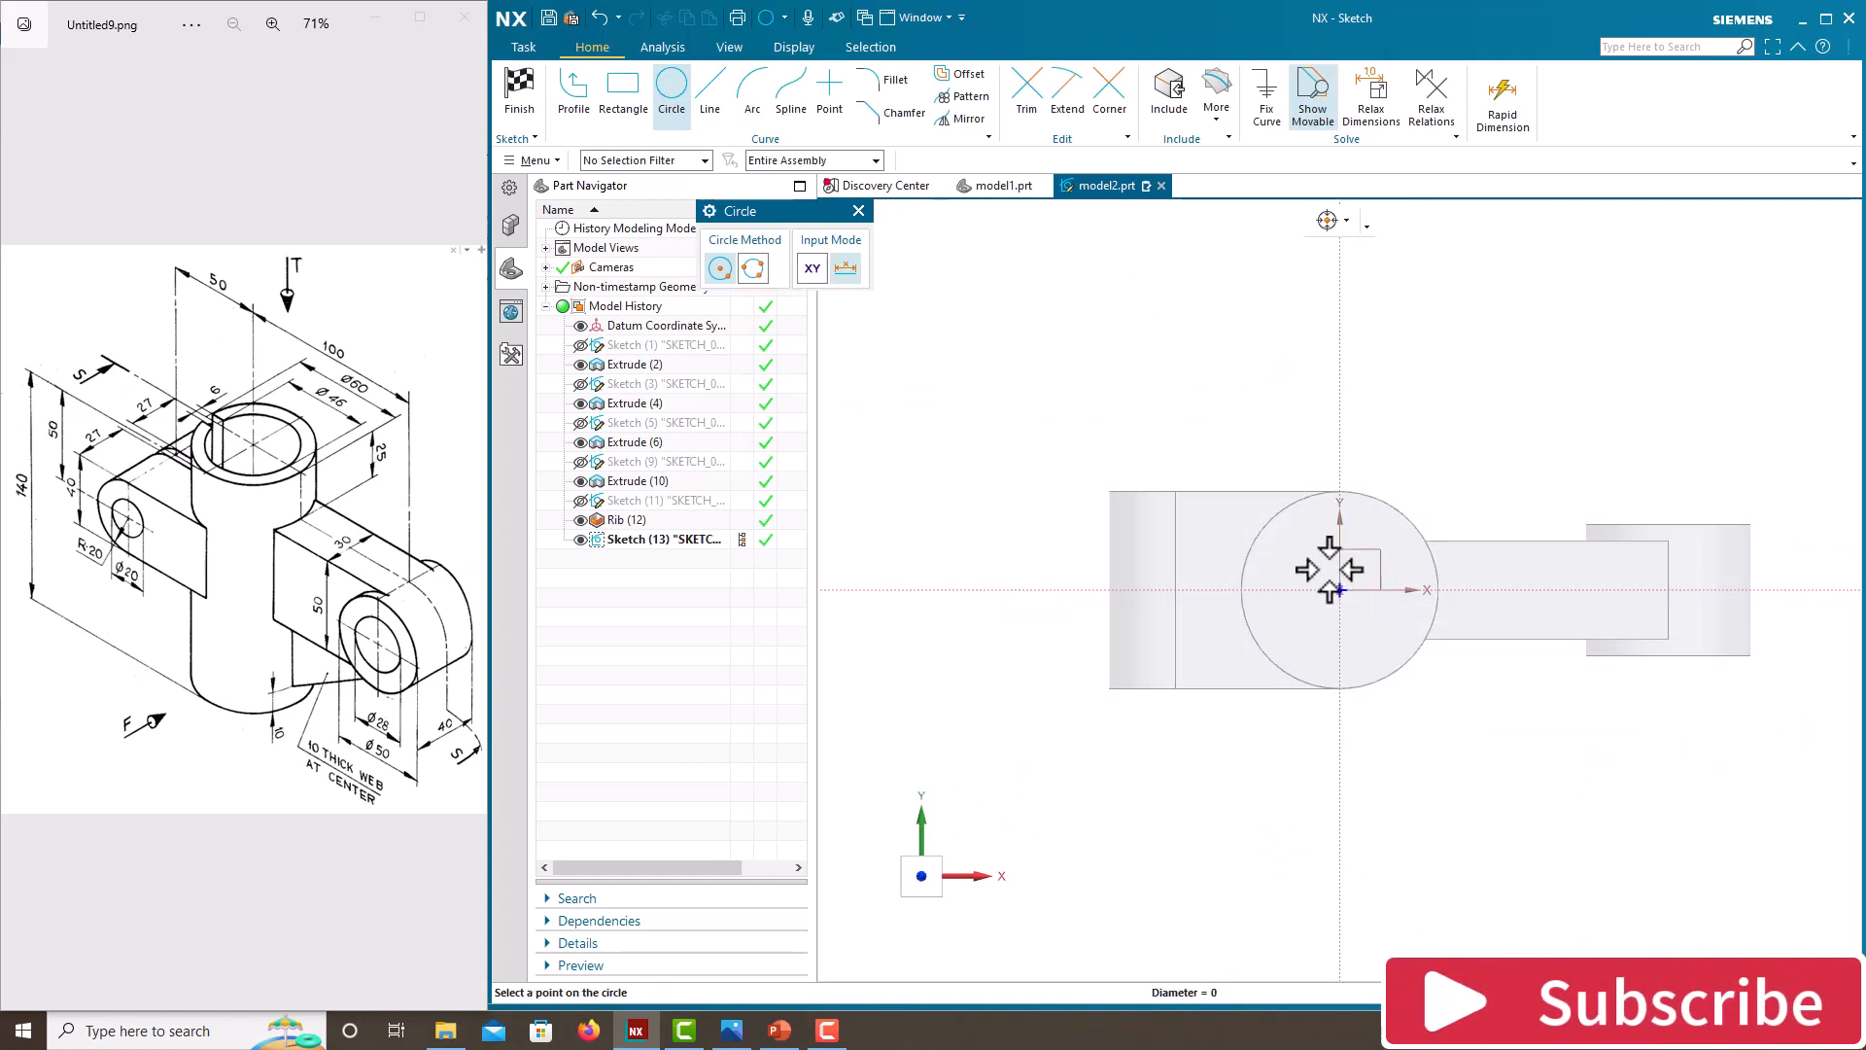
pyautogui.click(1312, 537)
pyautogui.press('Escape')
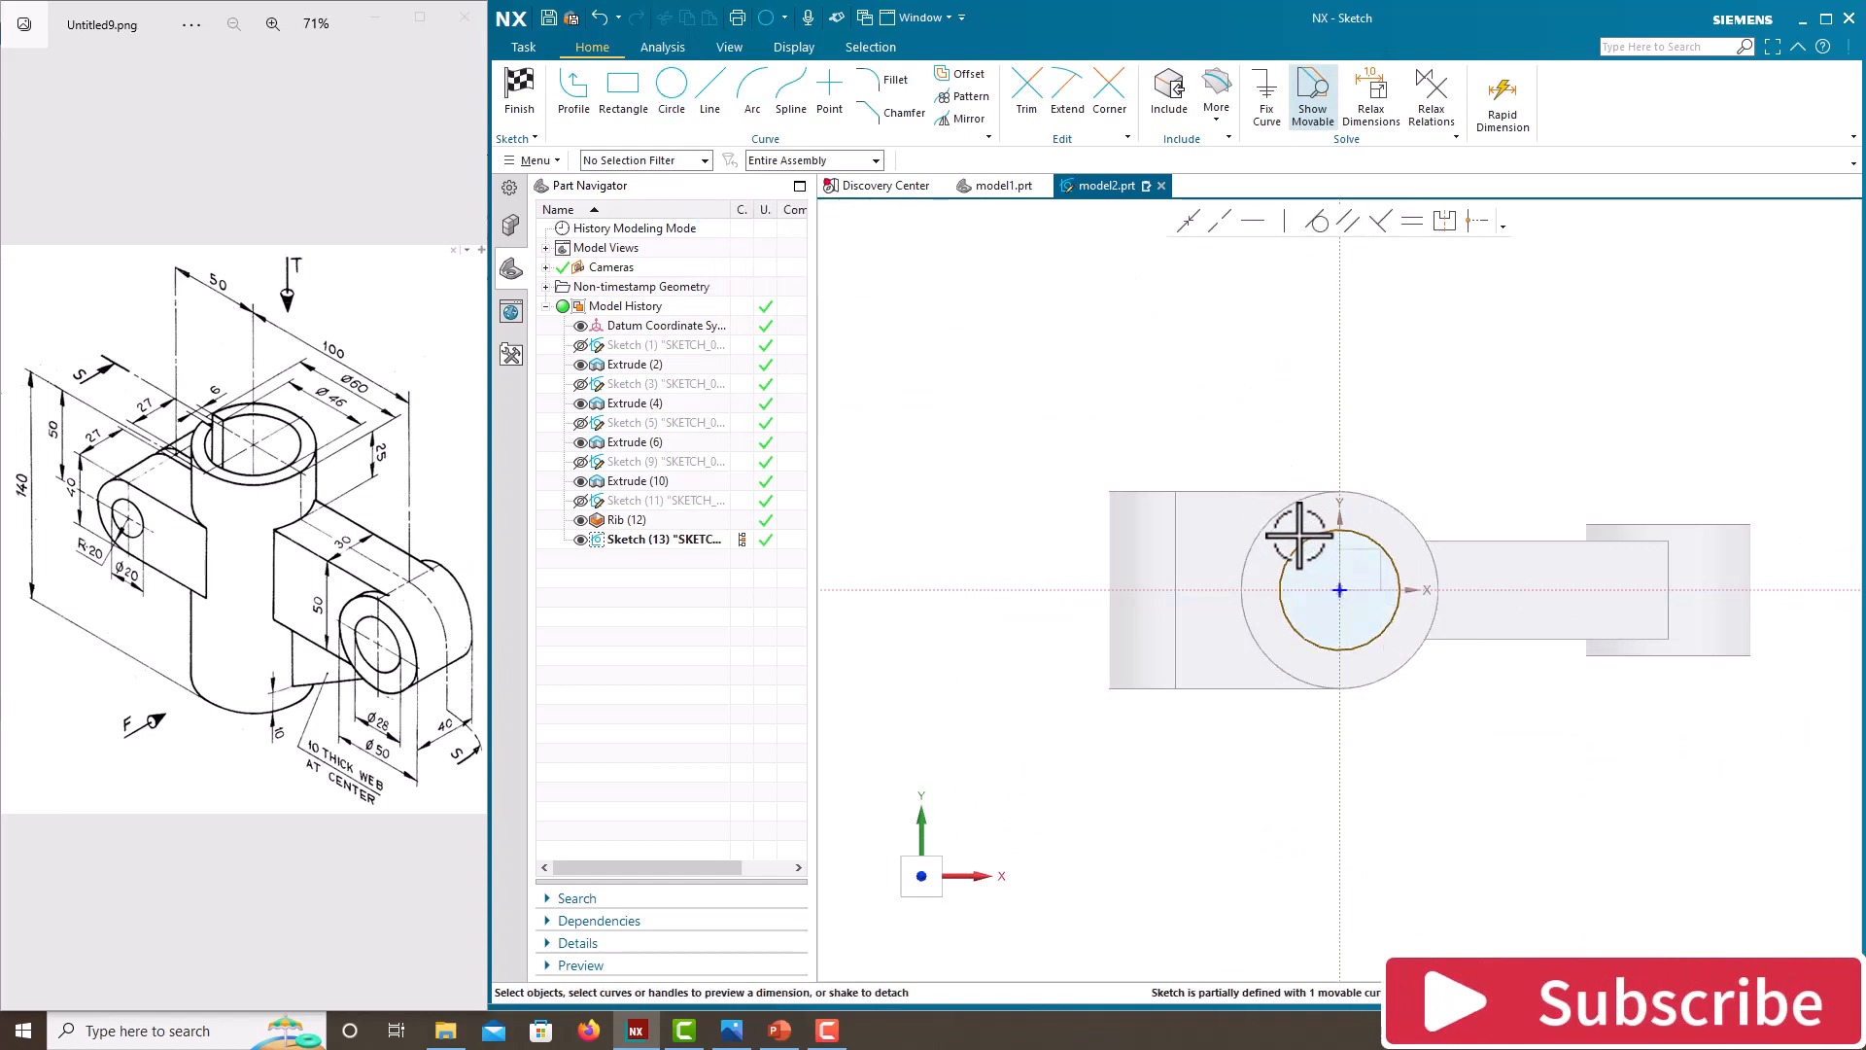
# Dimension the circle on the cylinder's top face to a diameter of 46 mm.
pyautogui.doubleClick(1464, 536)
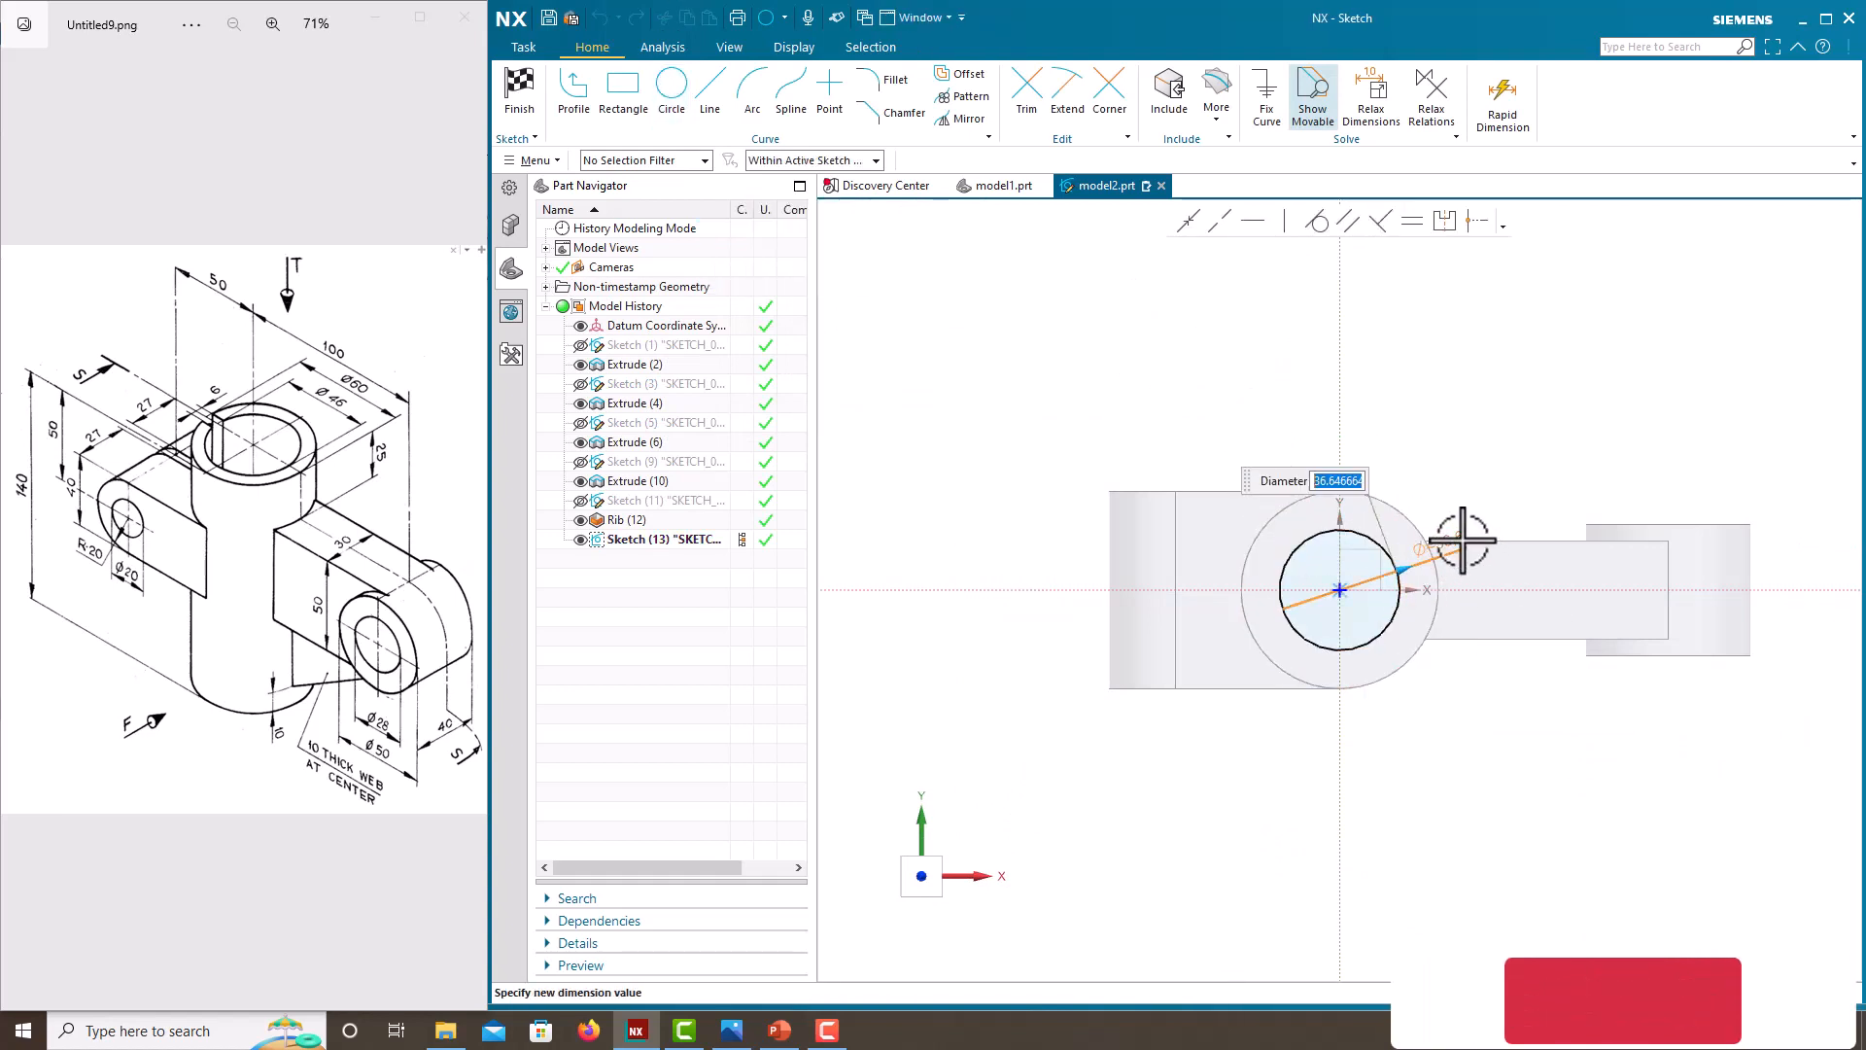
pyautogui.write('4')
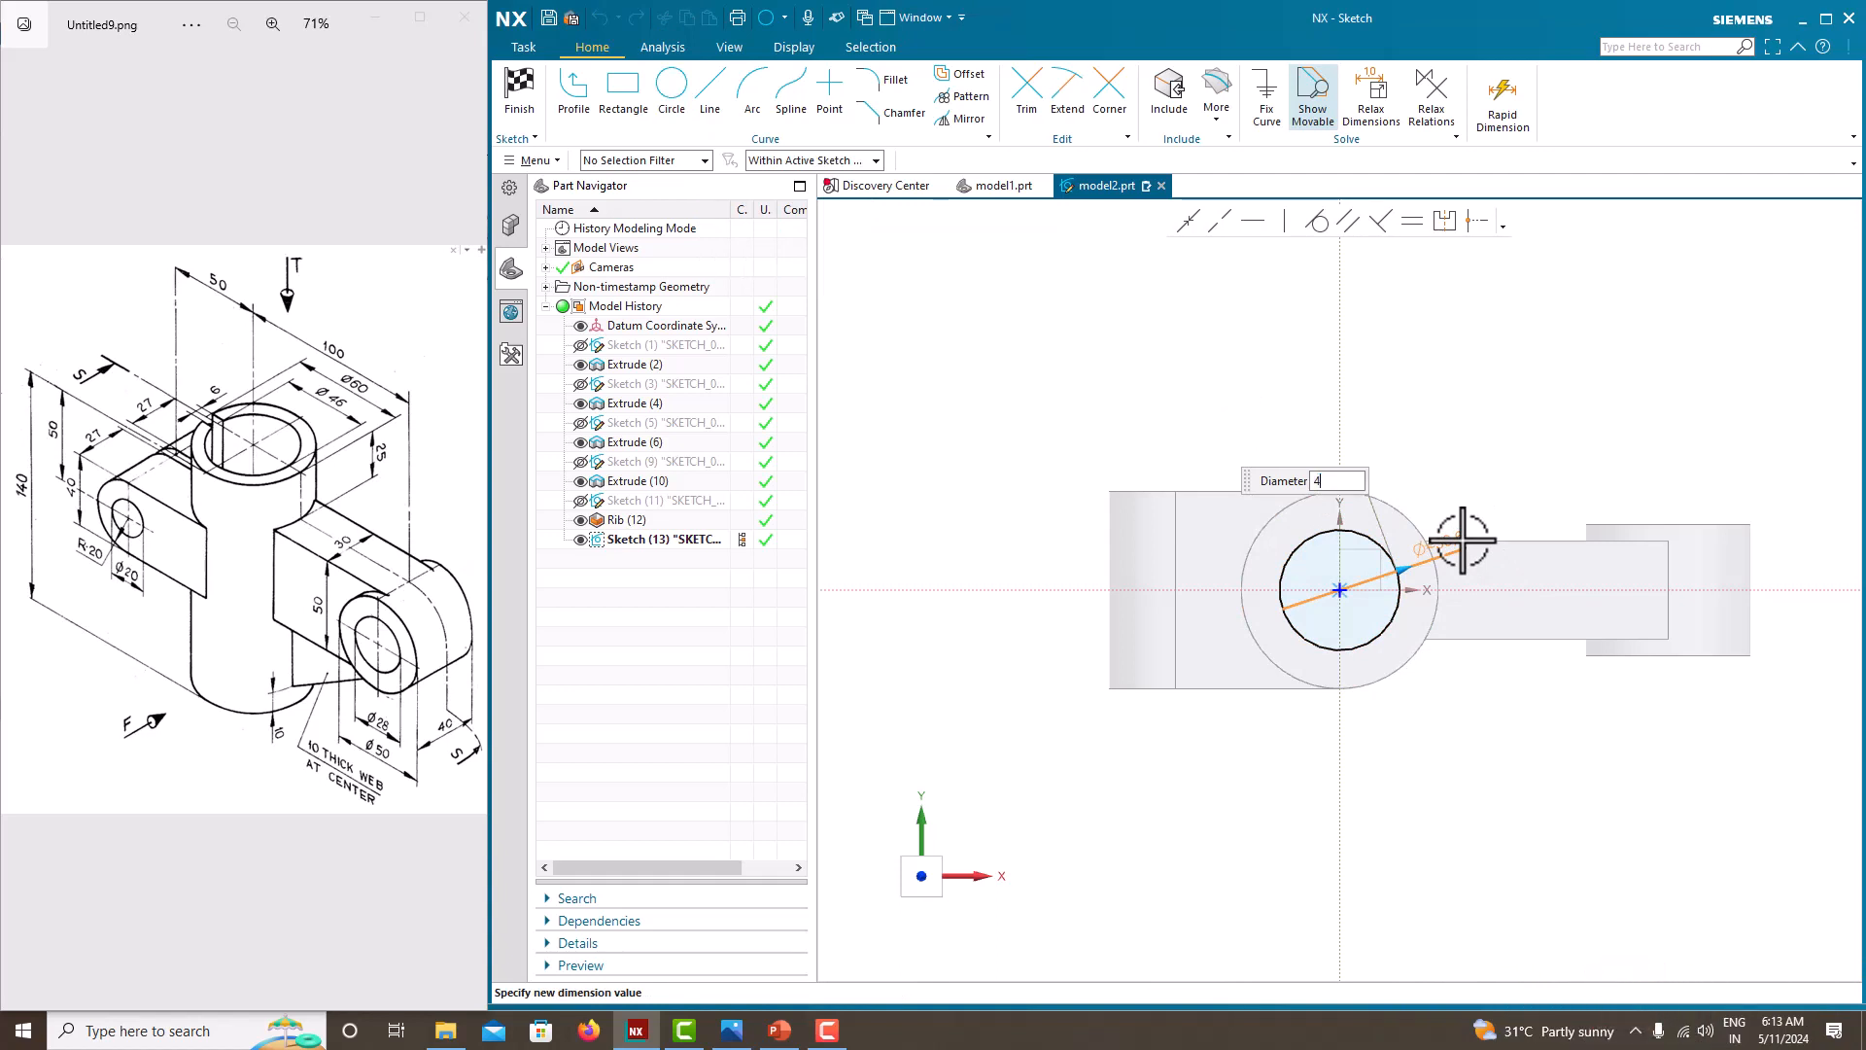
pyautogui.write('6')
pyautogui.press('Return')
pyautogui.click(1081, 539)
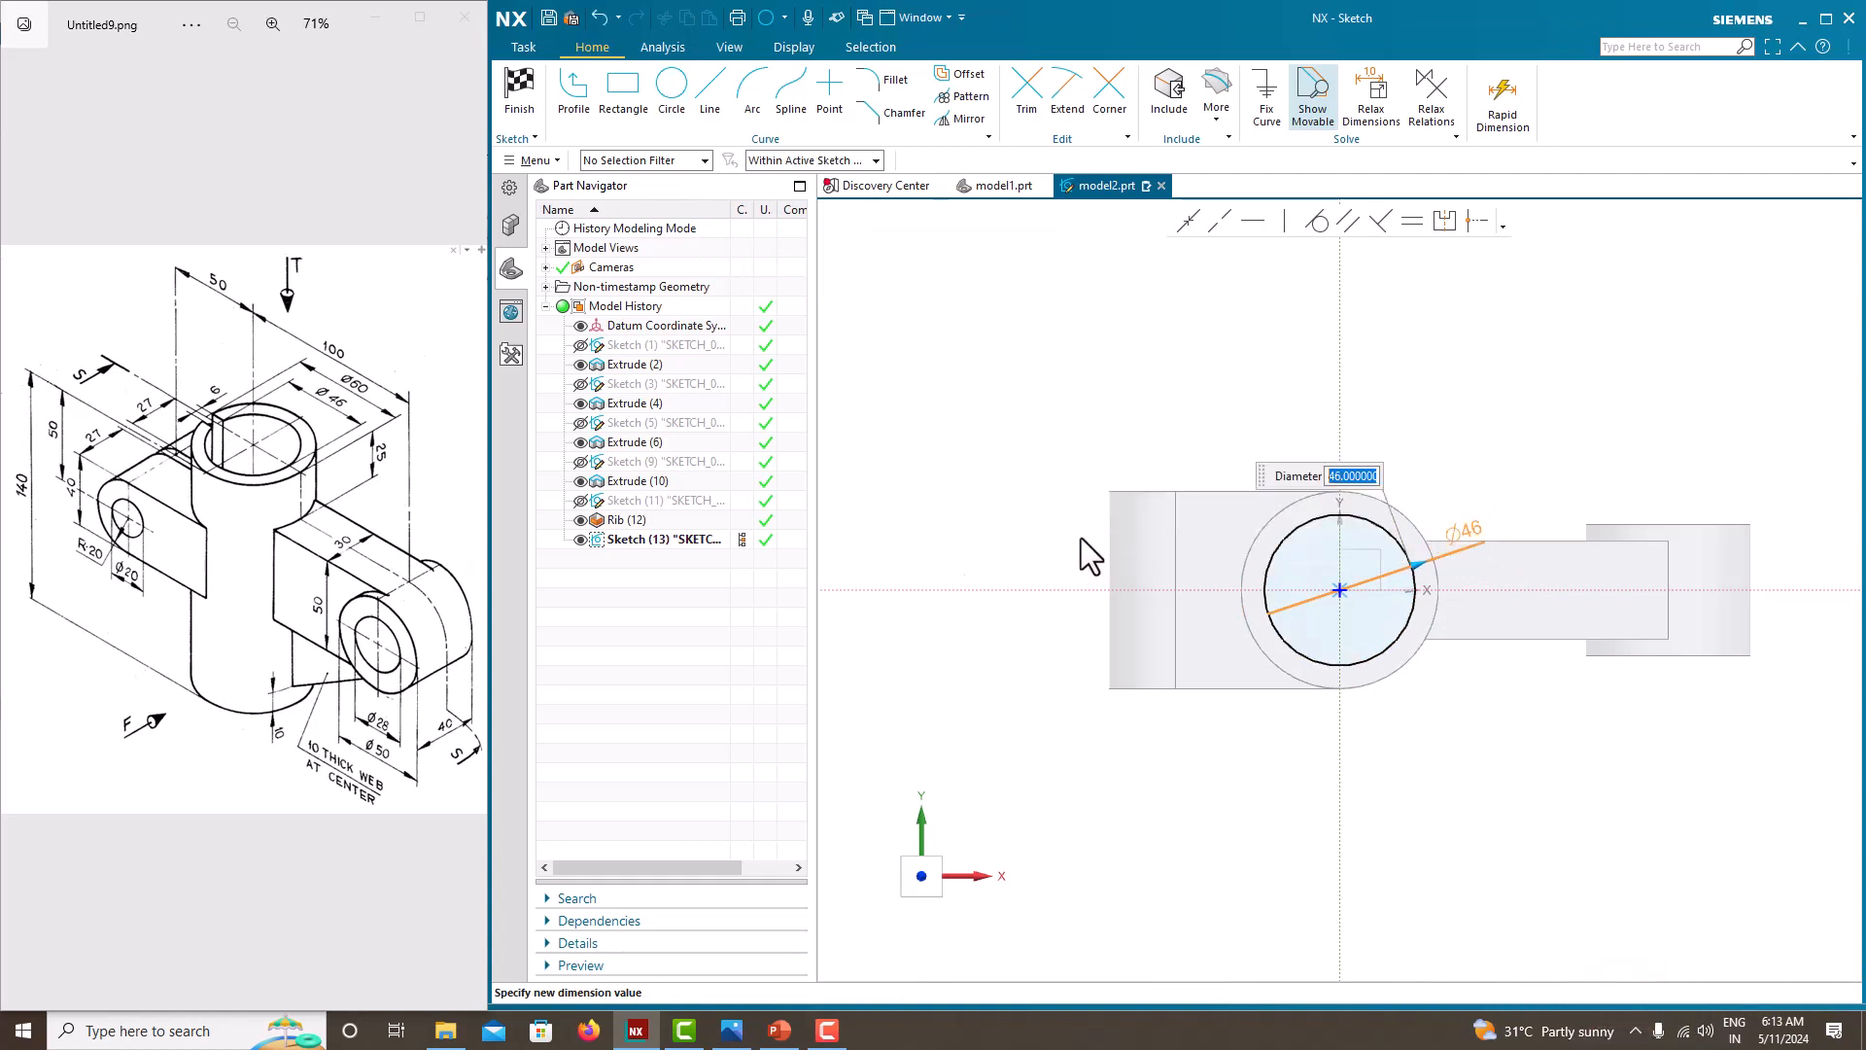
# Draw a rectangle about 78 by 16 mm from the circle's left edge outward across the left arm, straddling the horizontal axis.
pyautogui.click(619, 97)
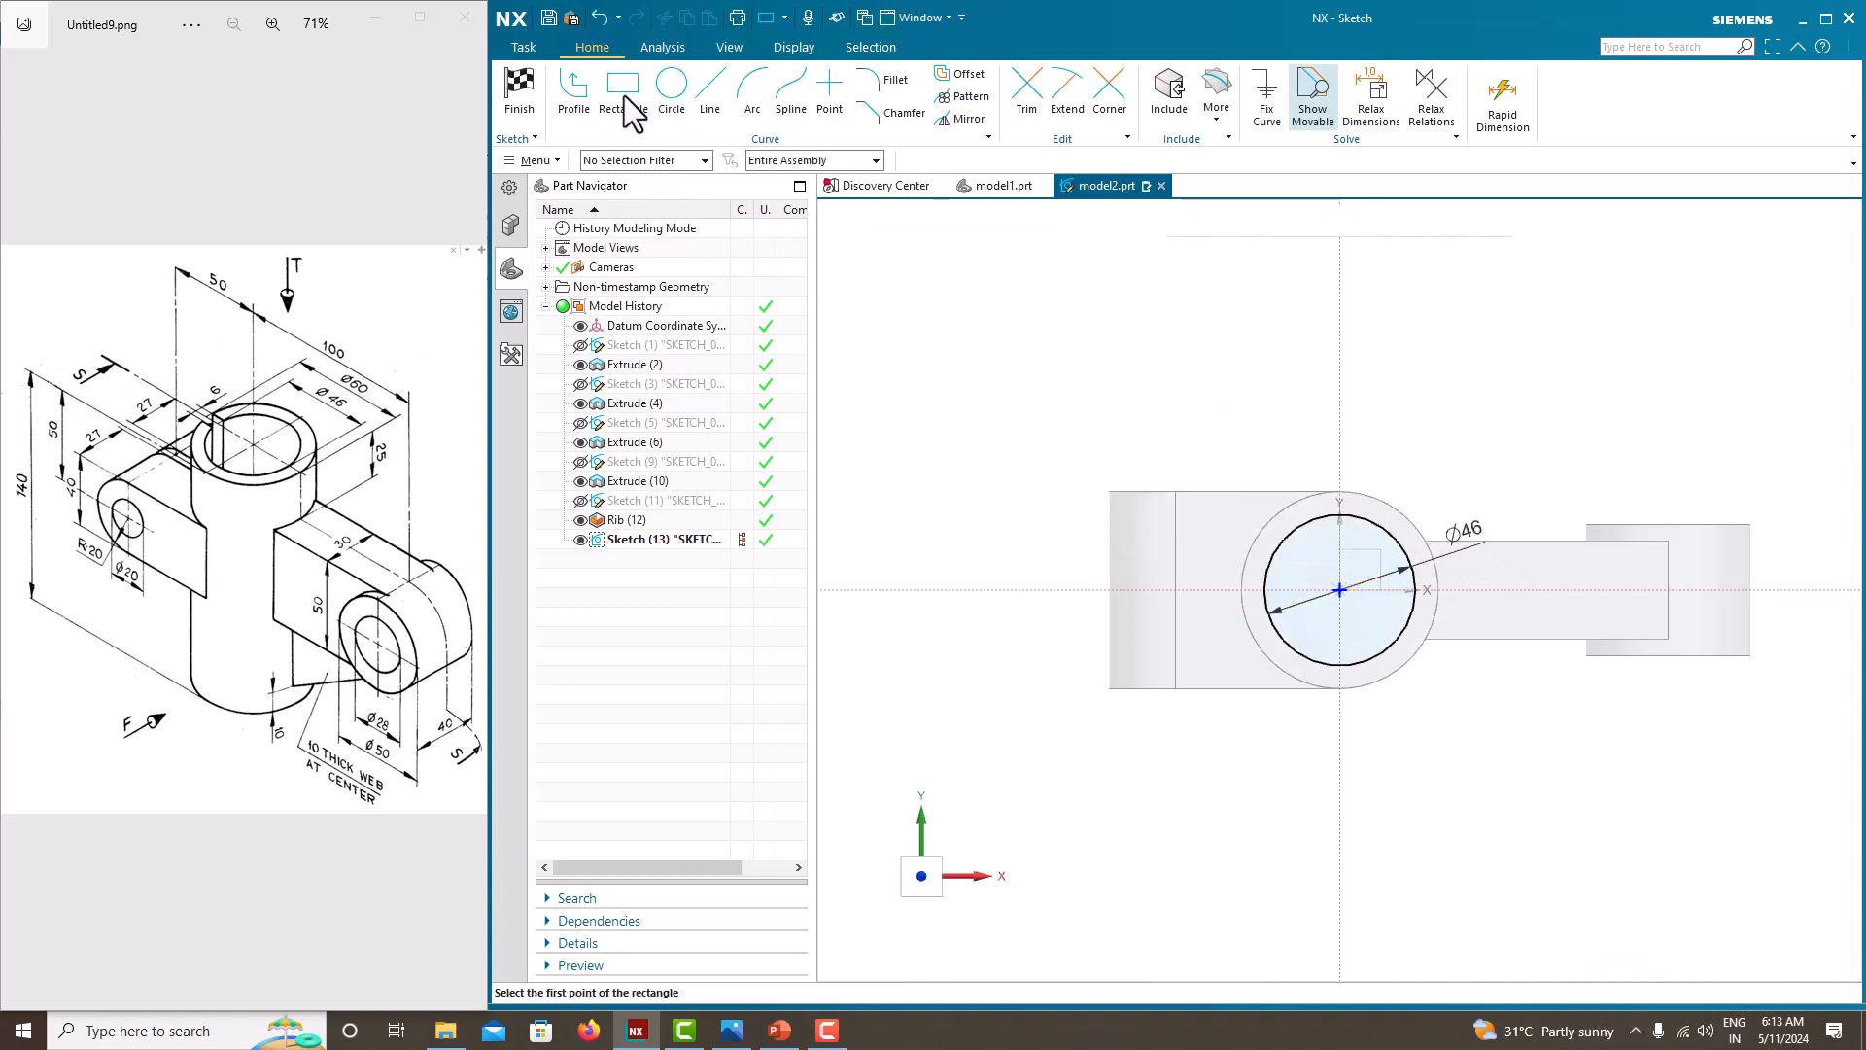
pyautogui.click(1266, 569)
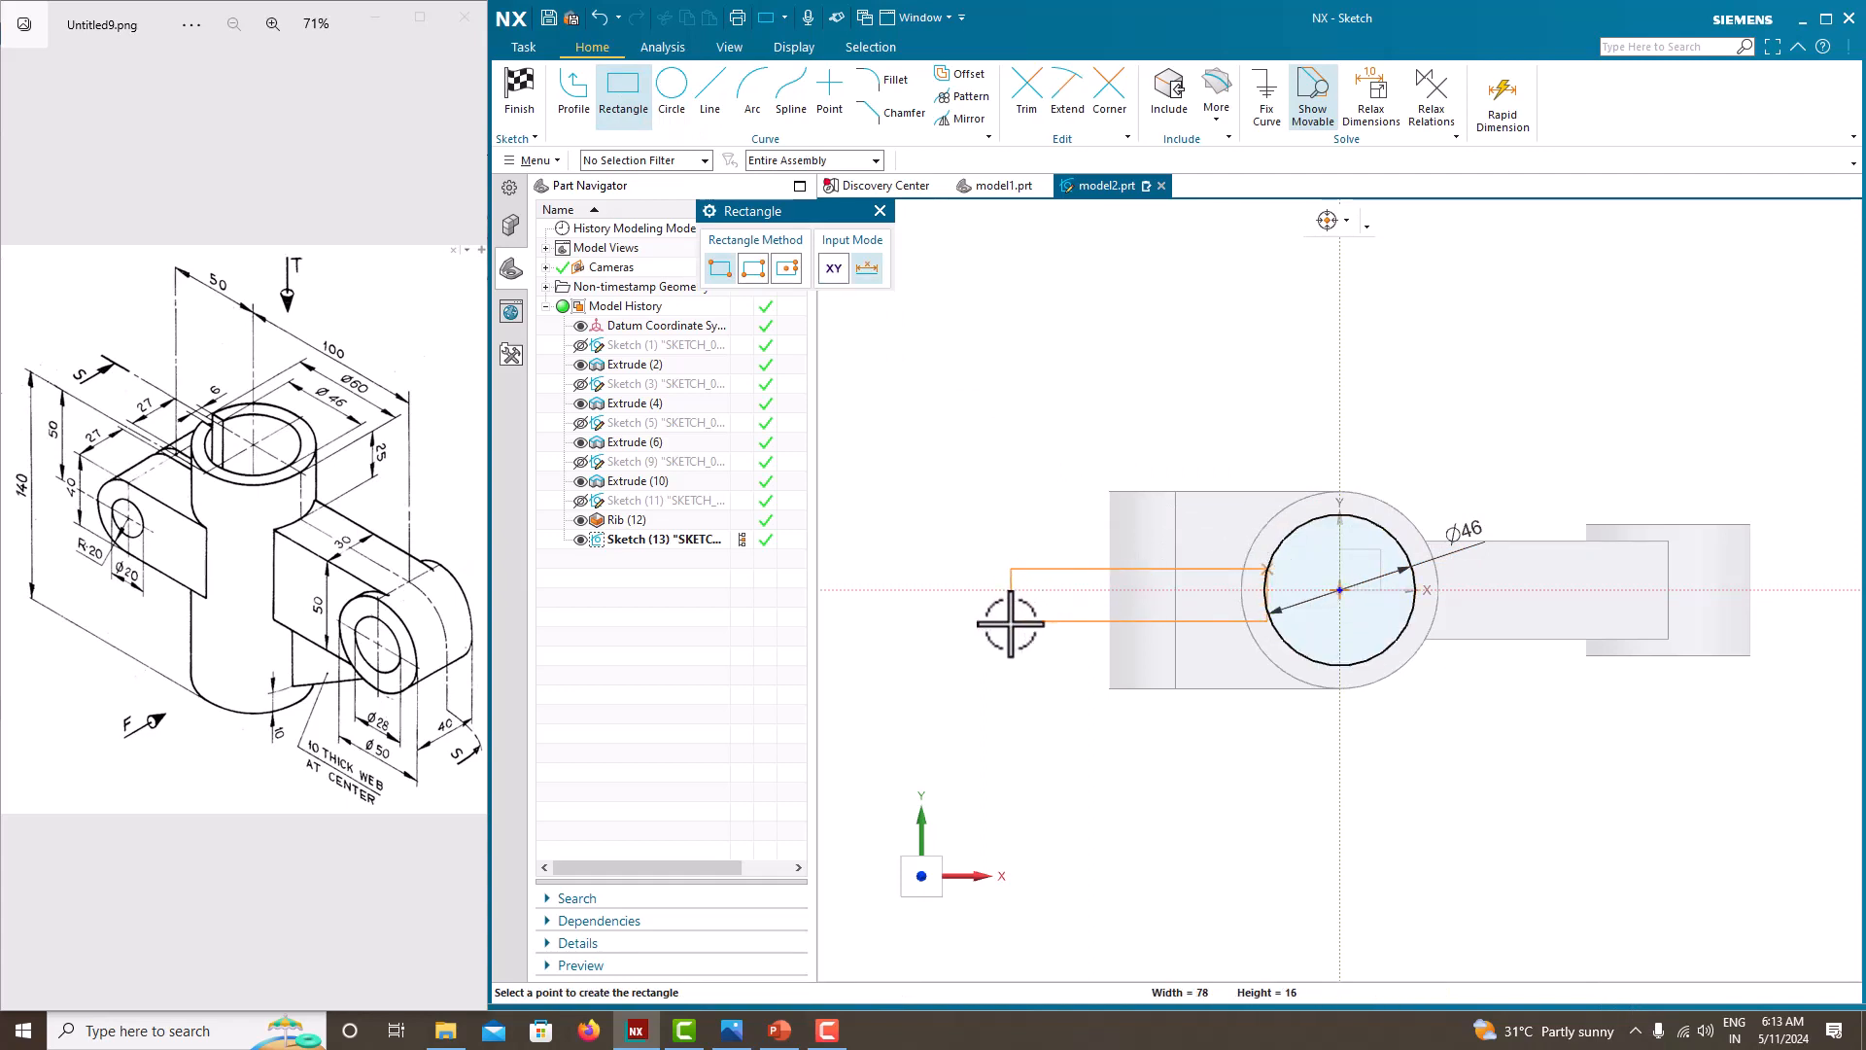
pyautogui.click(1011, 621)
pyautogui.press('Escape')
# Constrain the rectangle's lower inner corner to lie on the 46 mm circle.
pyautogui.scroll(4, 1259, 611)
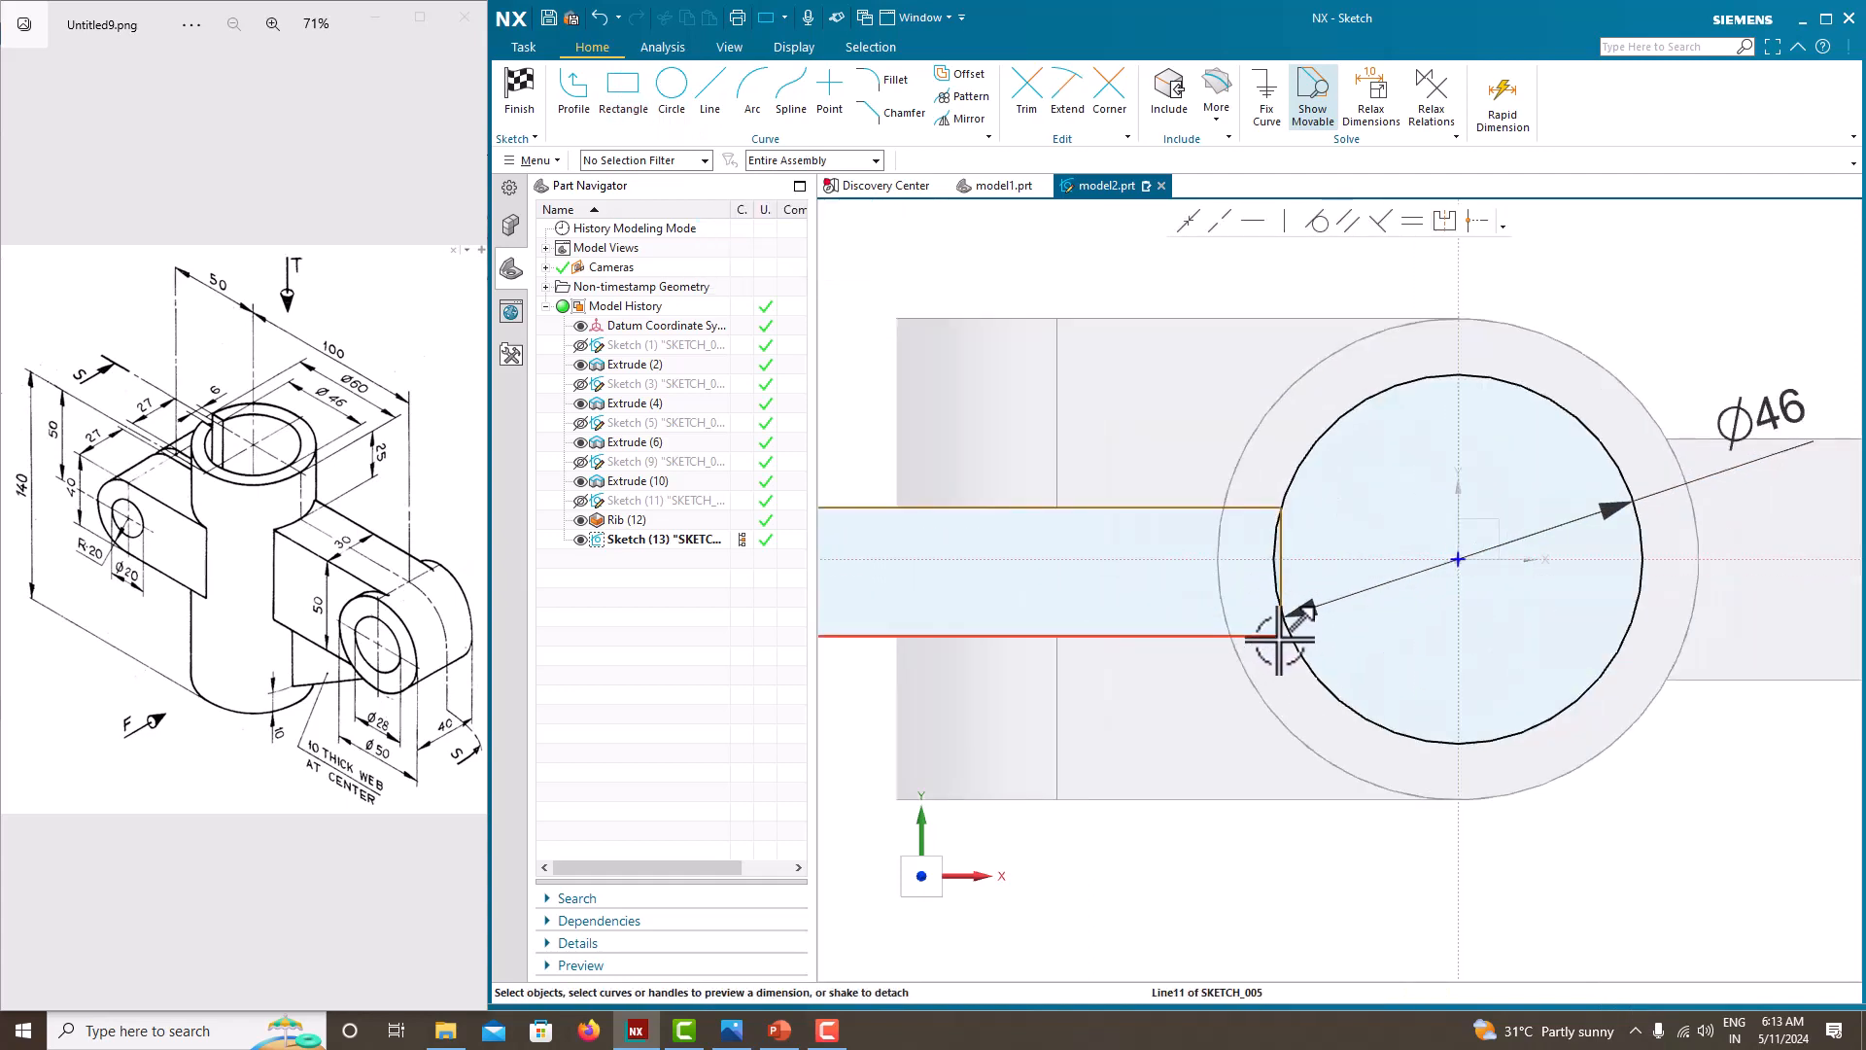
pyautogui.click(1281, 636)
pyautogui.click(1298, 647)
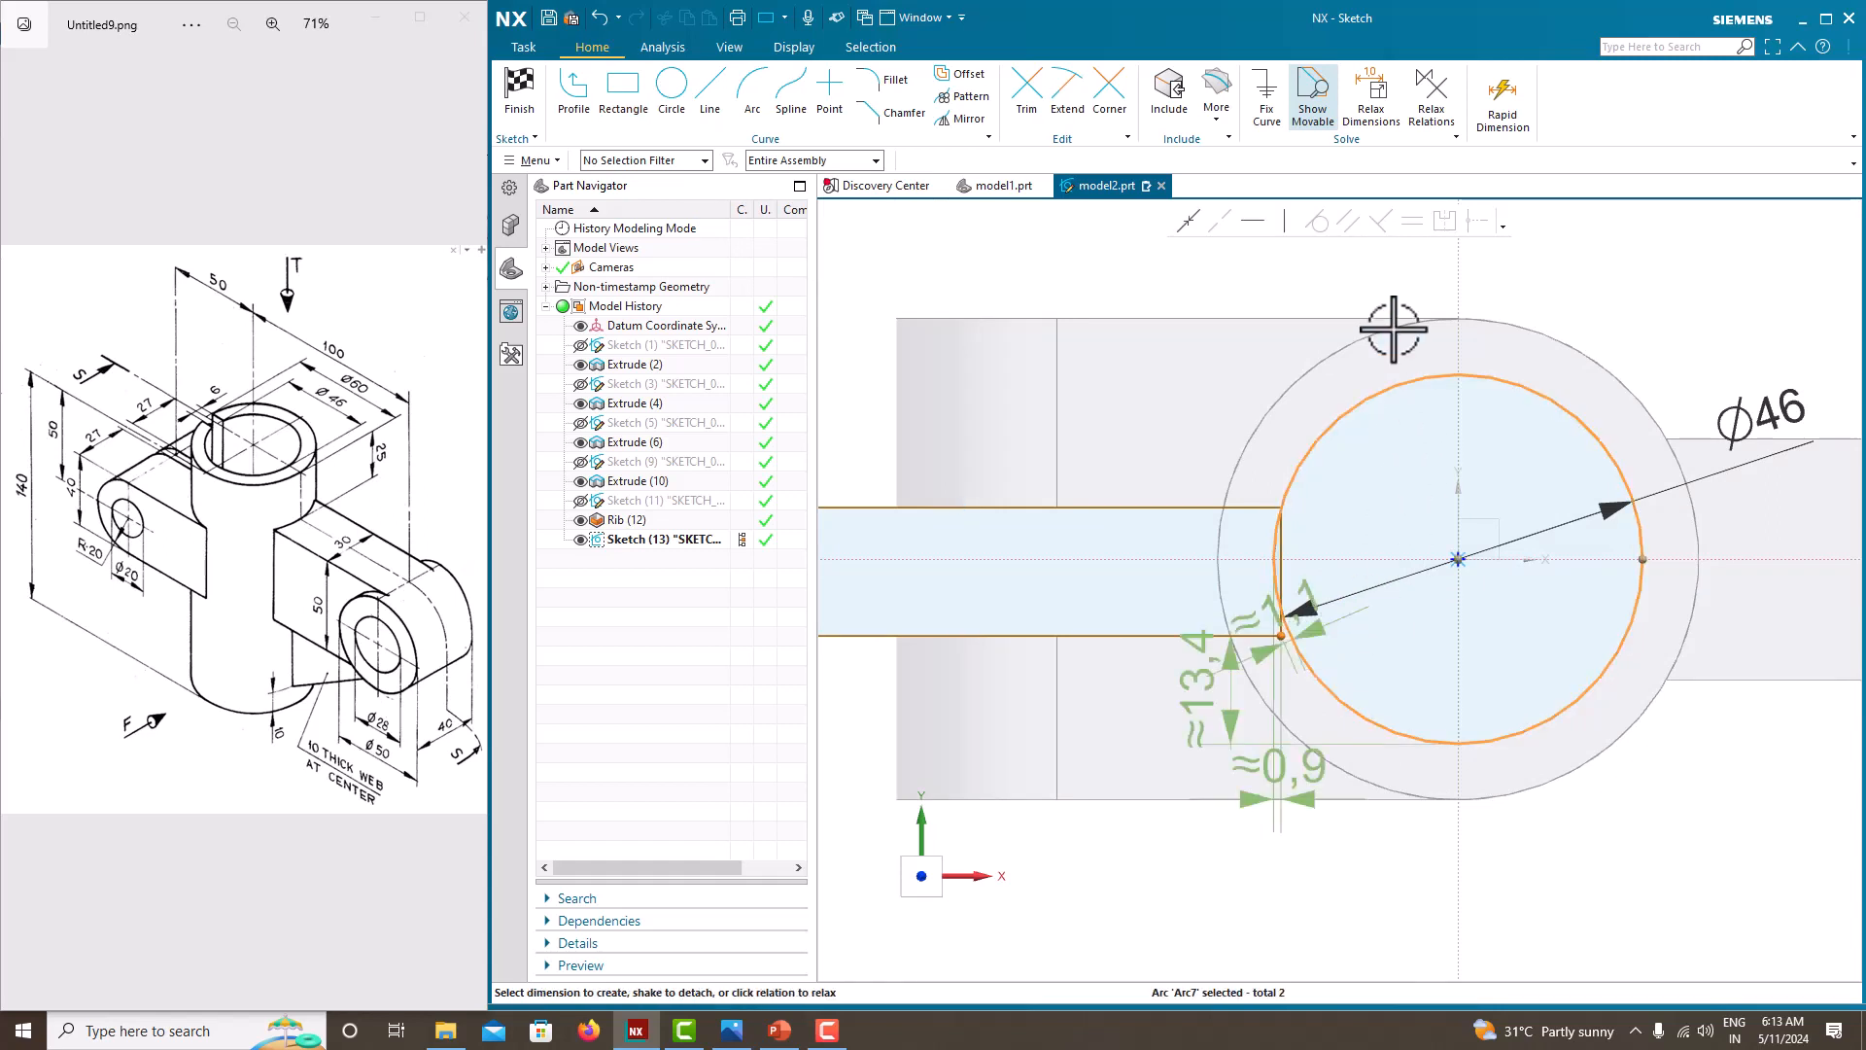
pyautogui.scroll(-3, 1196, 511)
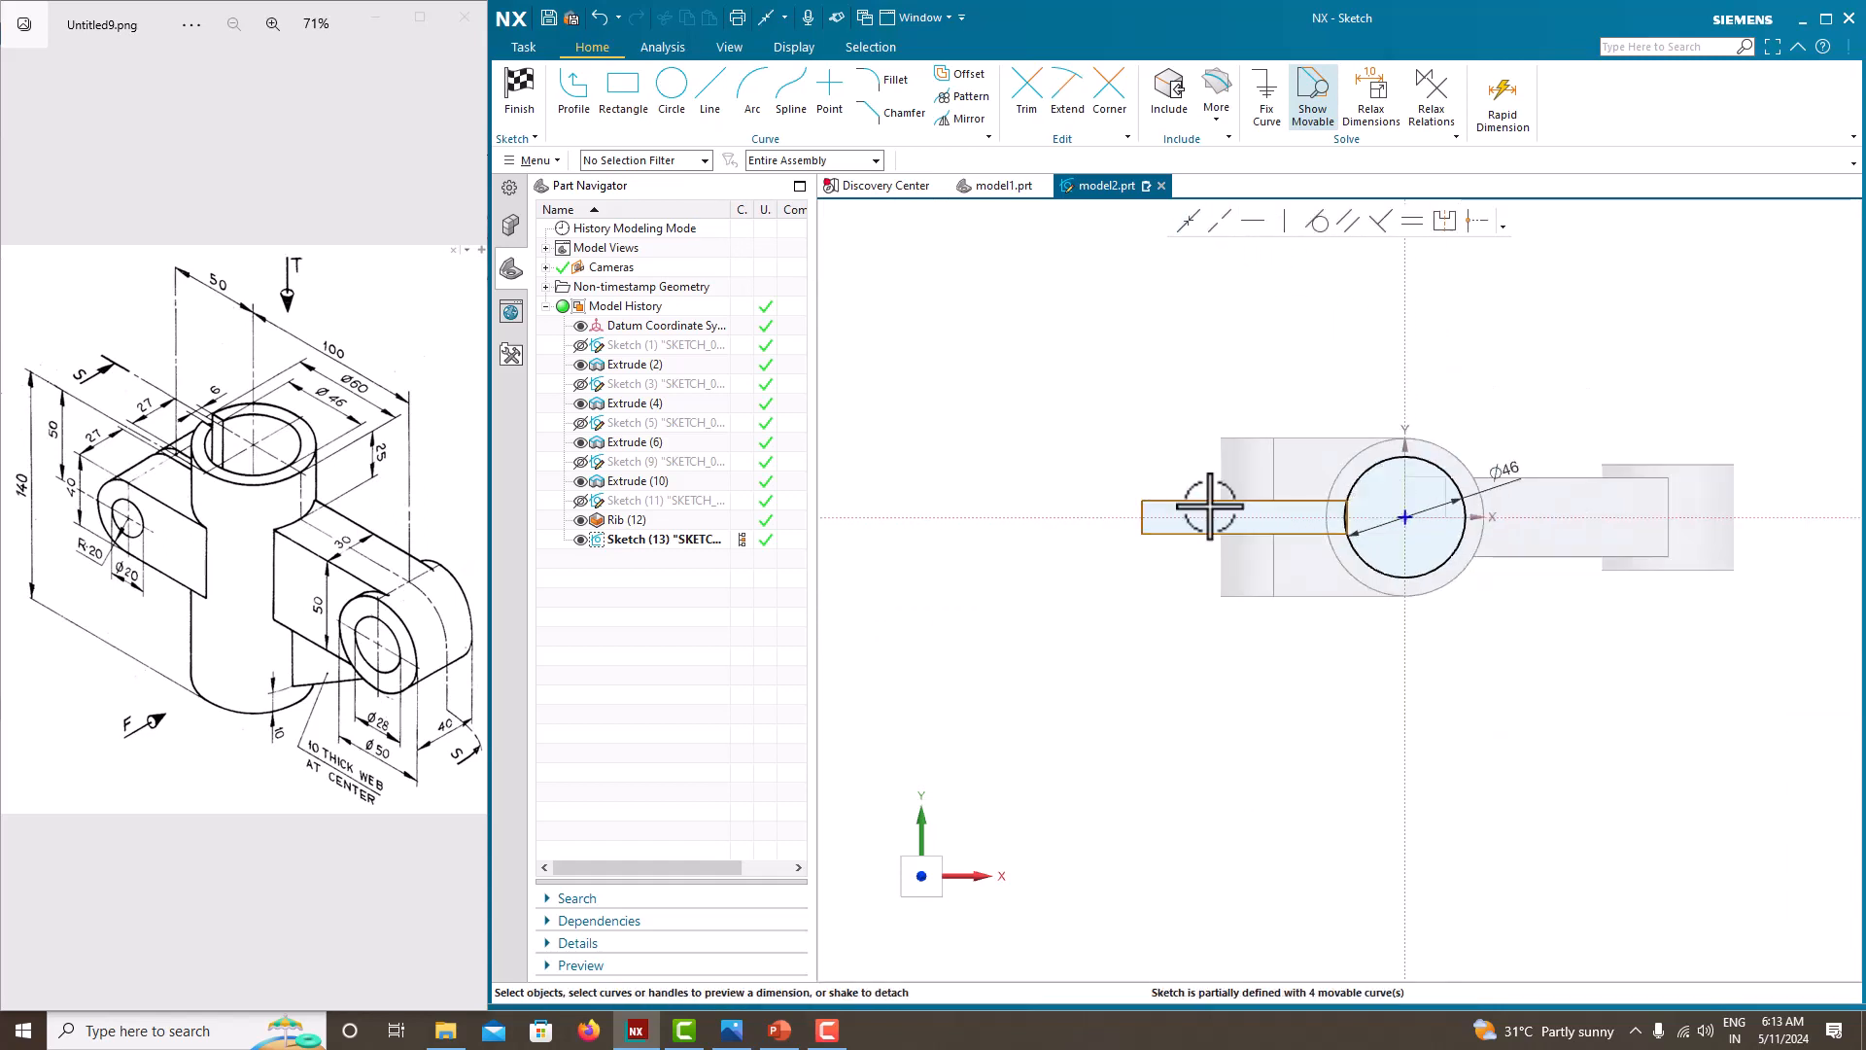
# Dimension the slot rectangle to a width of 6 mm and a length of 60 mm.
pyautogui.click(1124, 515)
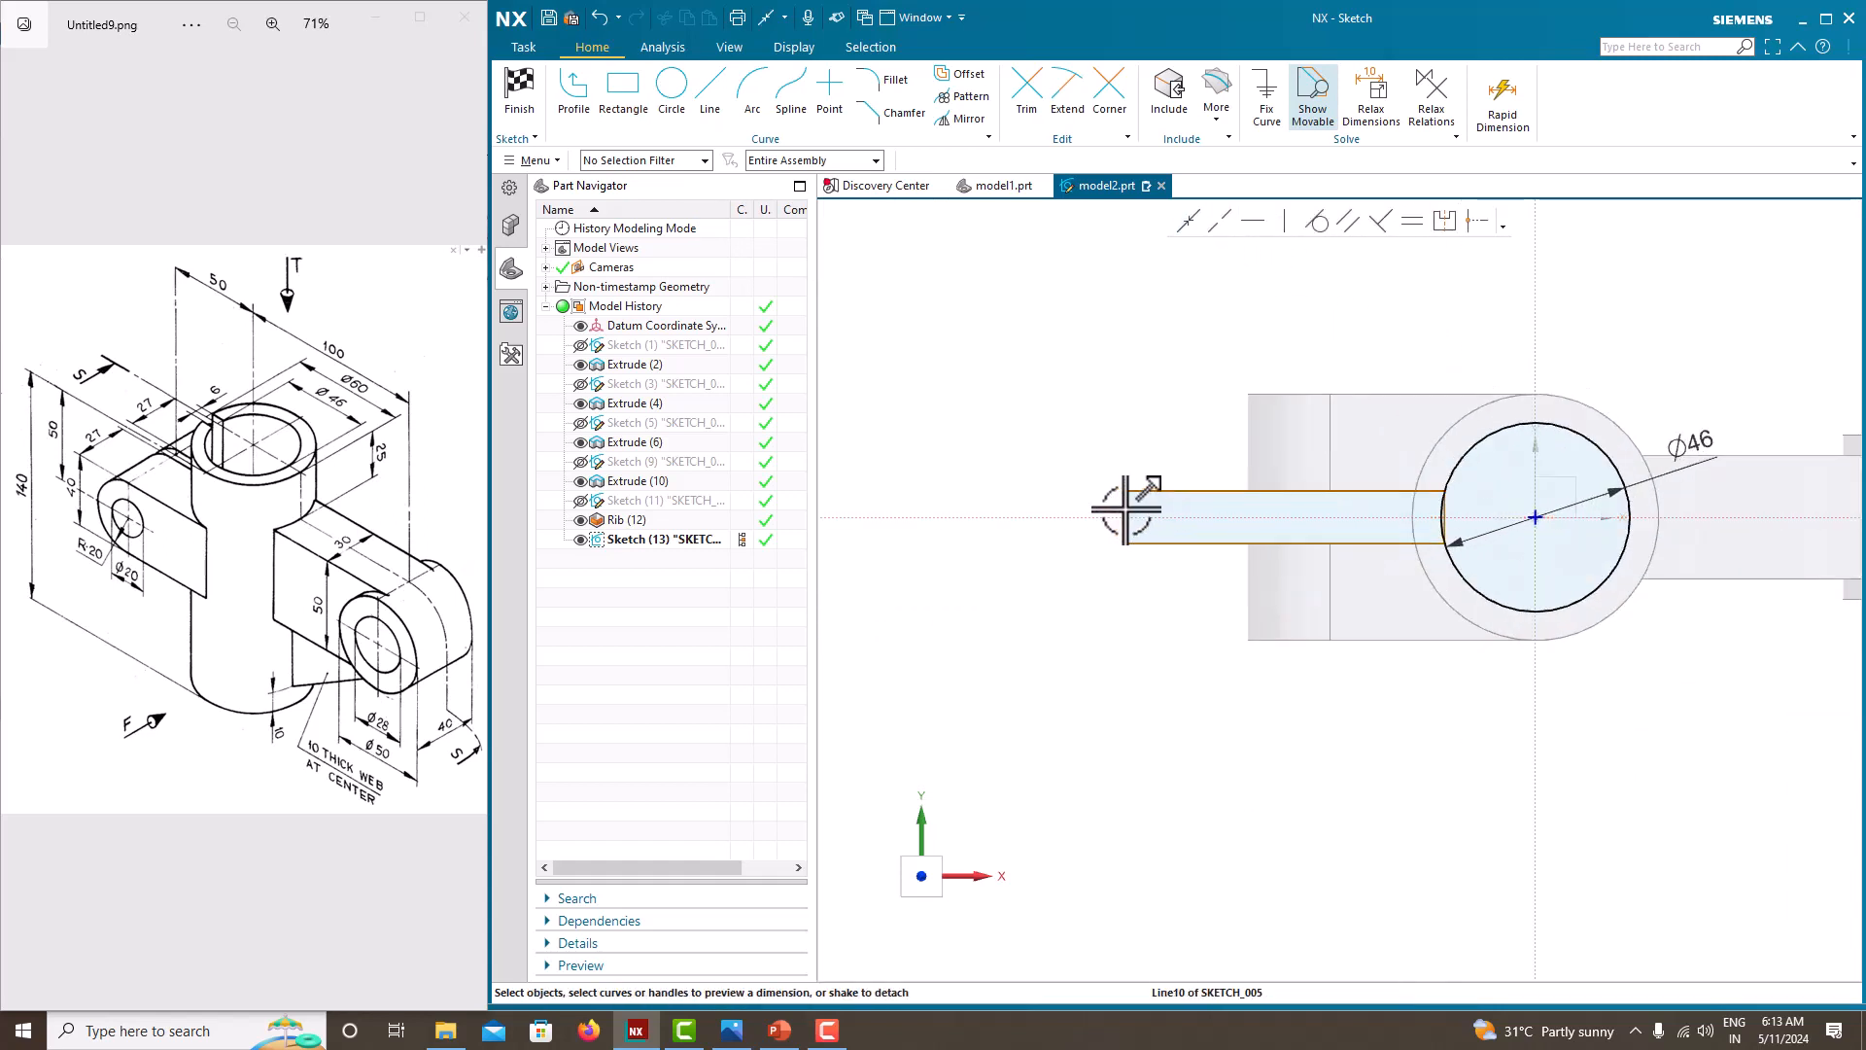
pyautogui.click(1081, 530)
pyautogui.write('6')
pyautogui.press('Return')
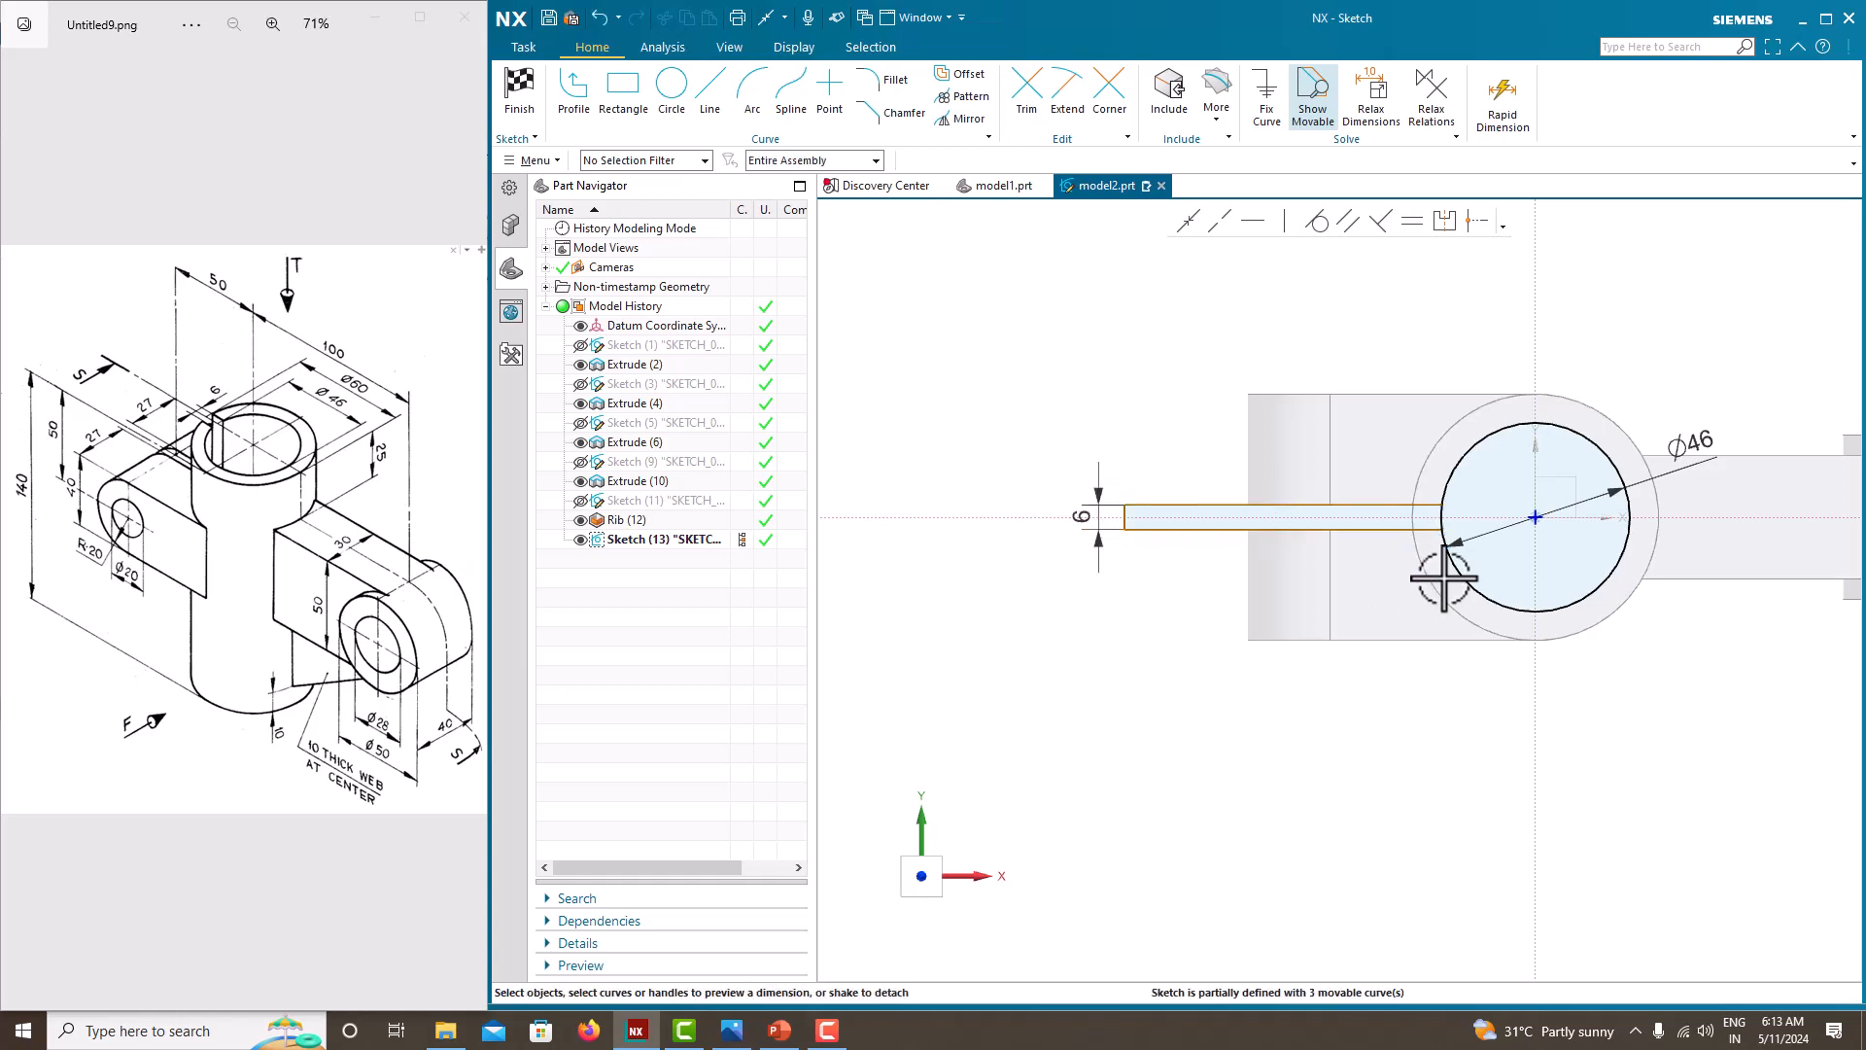
pyautogui.scroll(2, 1444, 579)
pyautogui.click(1191, 445)
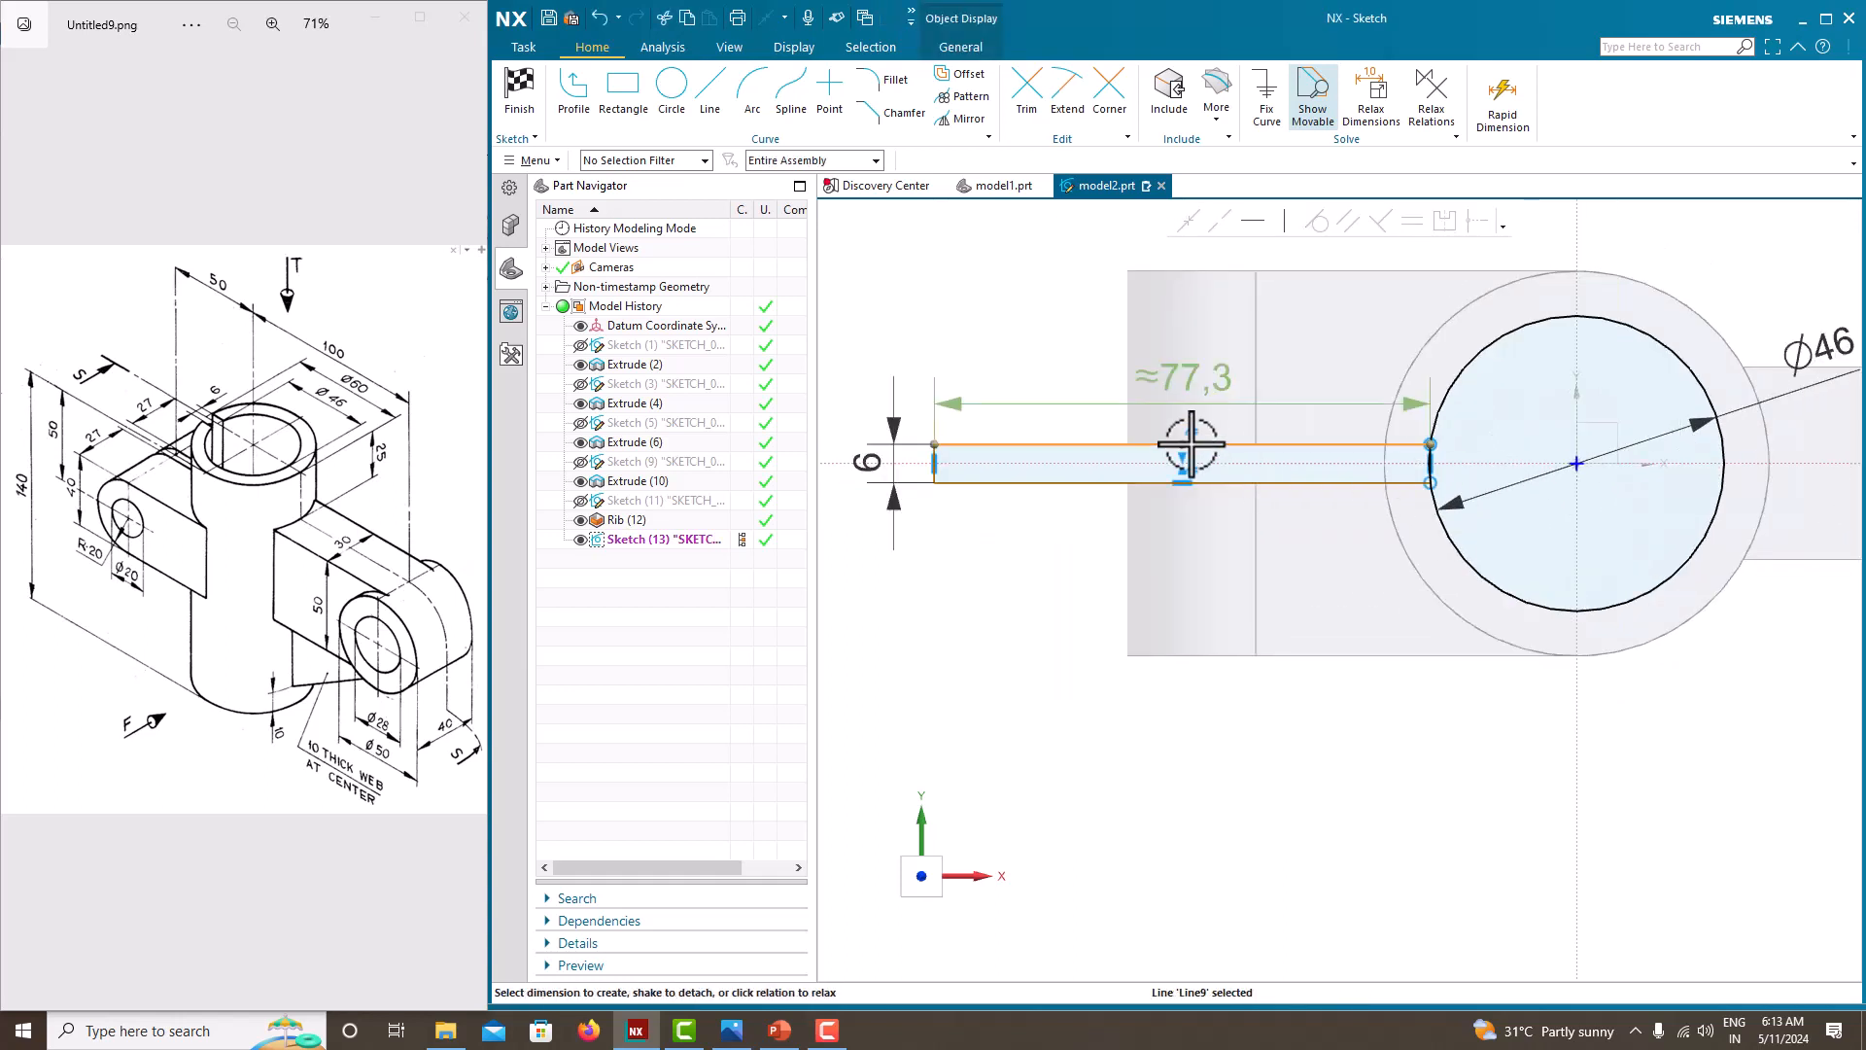
pyautogui.click(1198, 372)
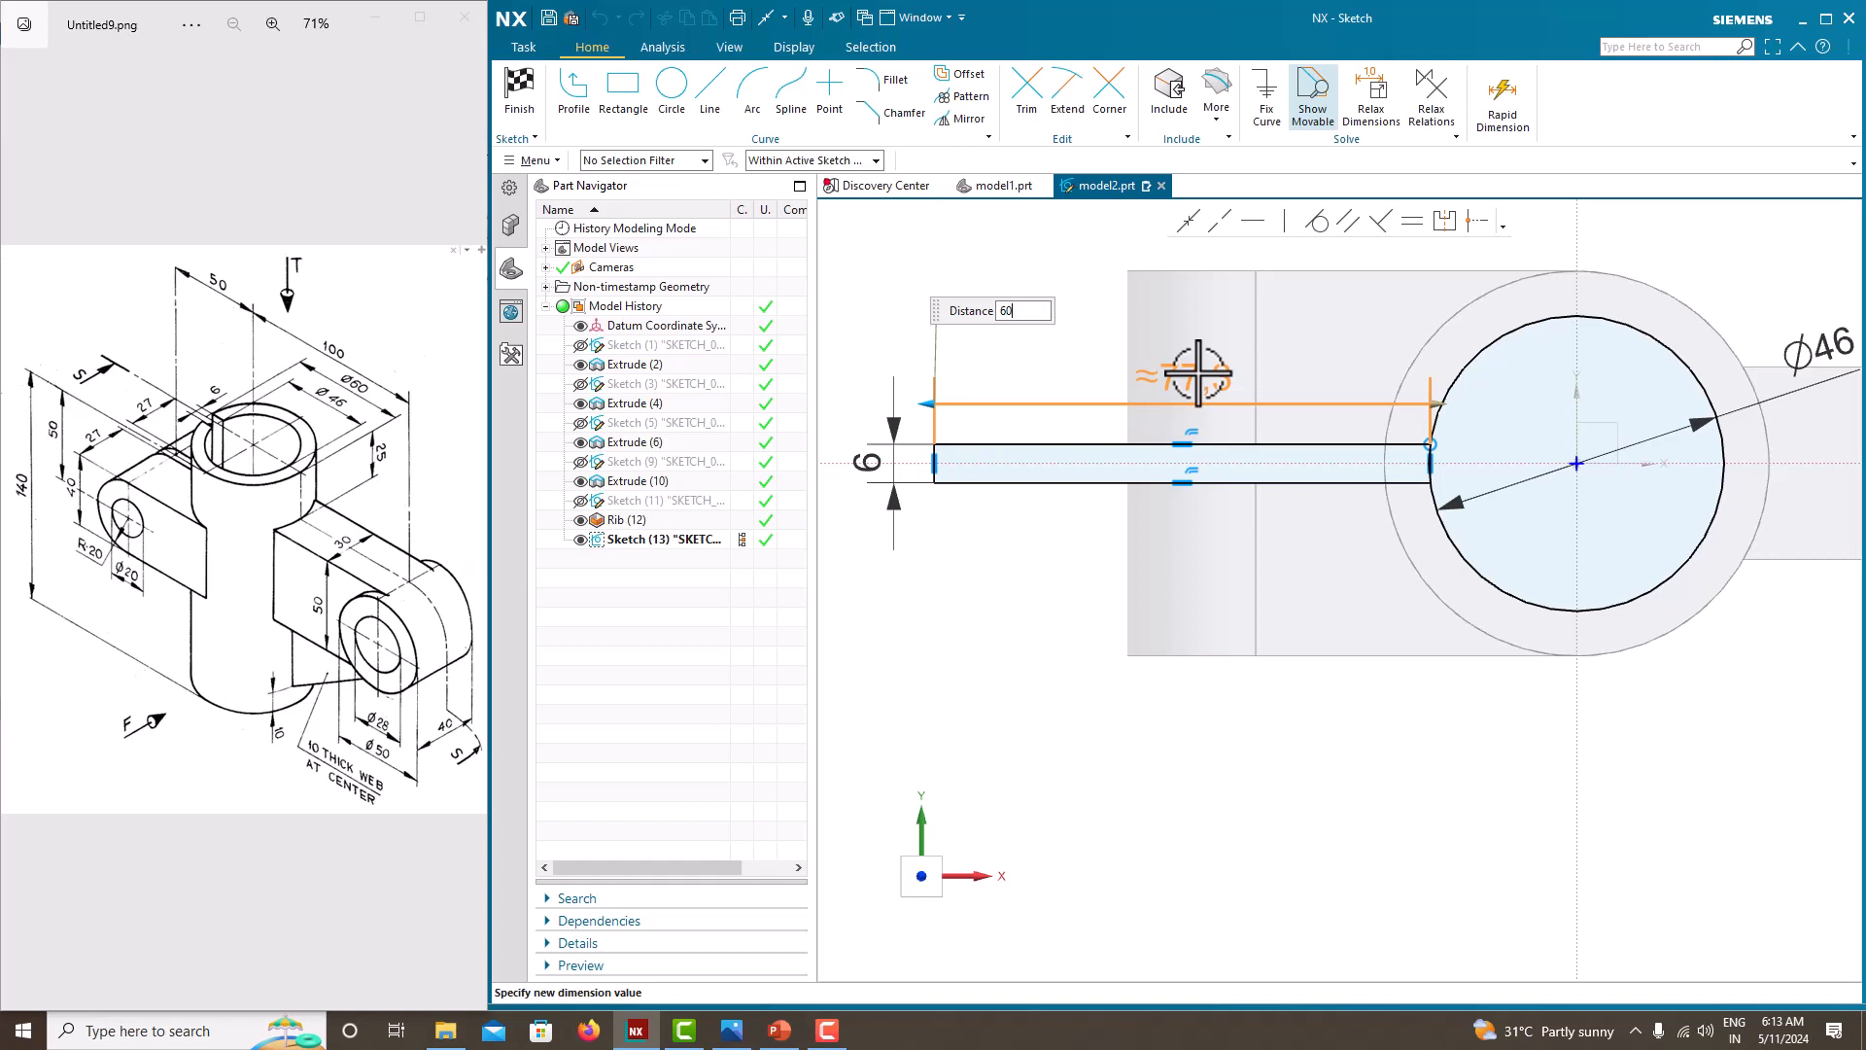
pyautogui.press('Return')
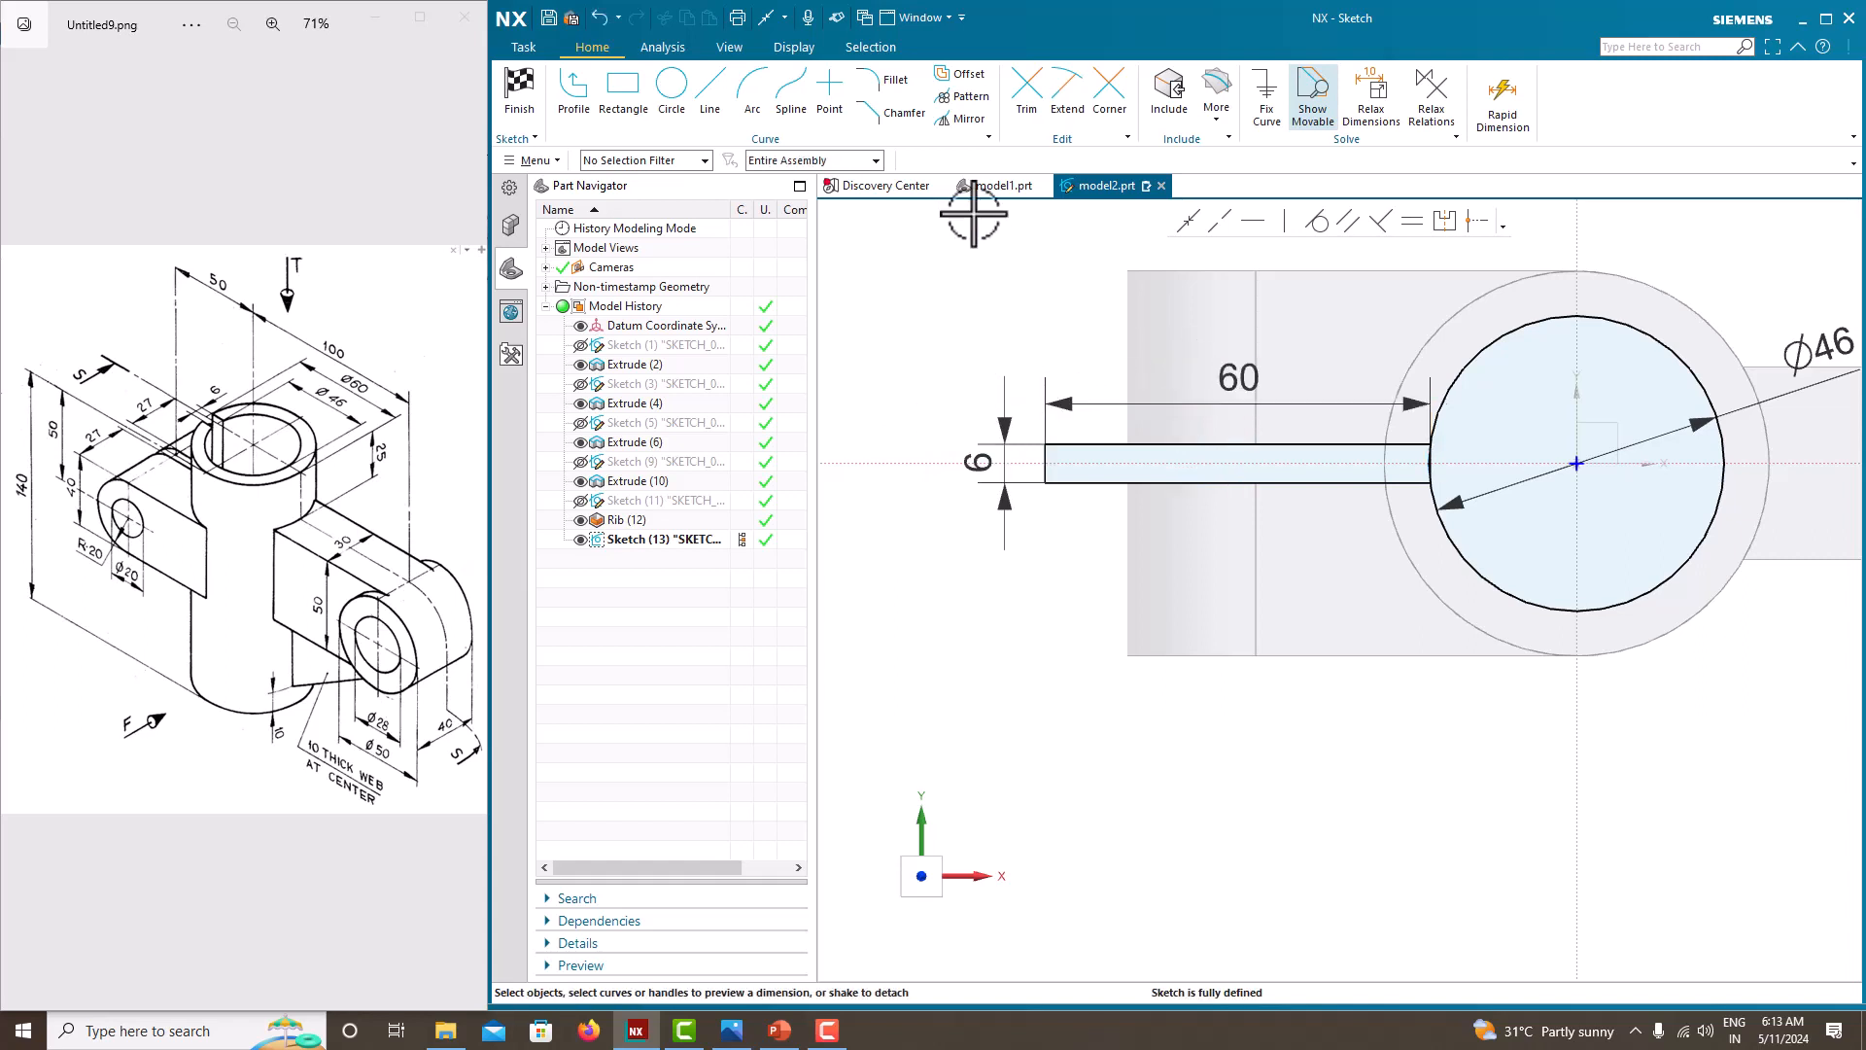
# Trim the segments between the slot rectangle and the circle into one closed profile, and finish the sketch.
pyautogui.click(1027, 87)
pyautogui.scroll(4, 1387, 428)
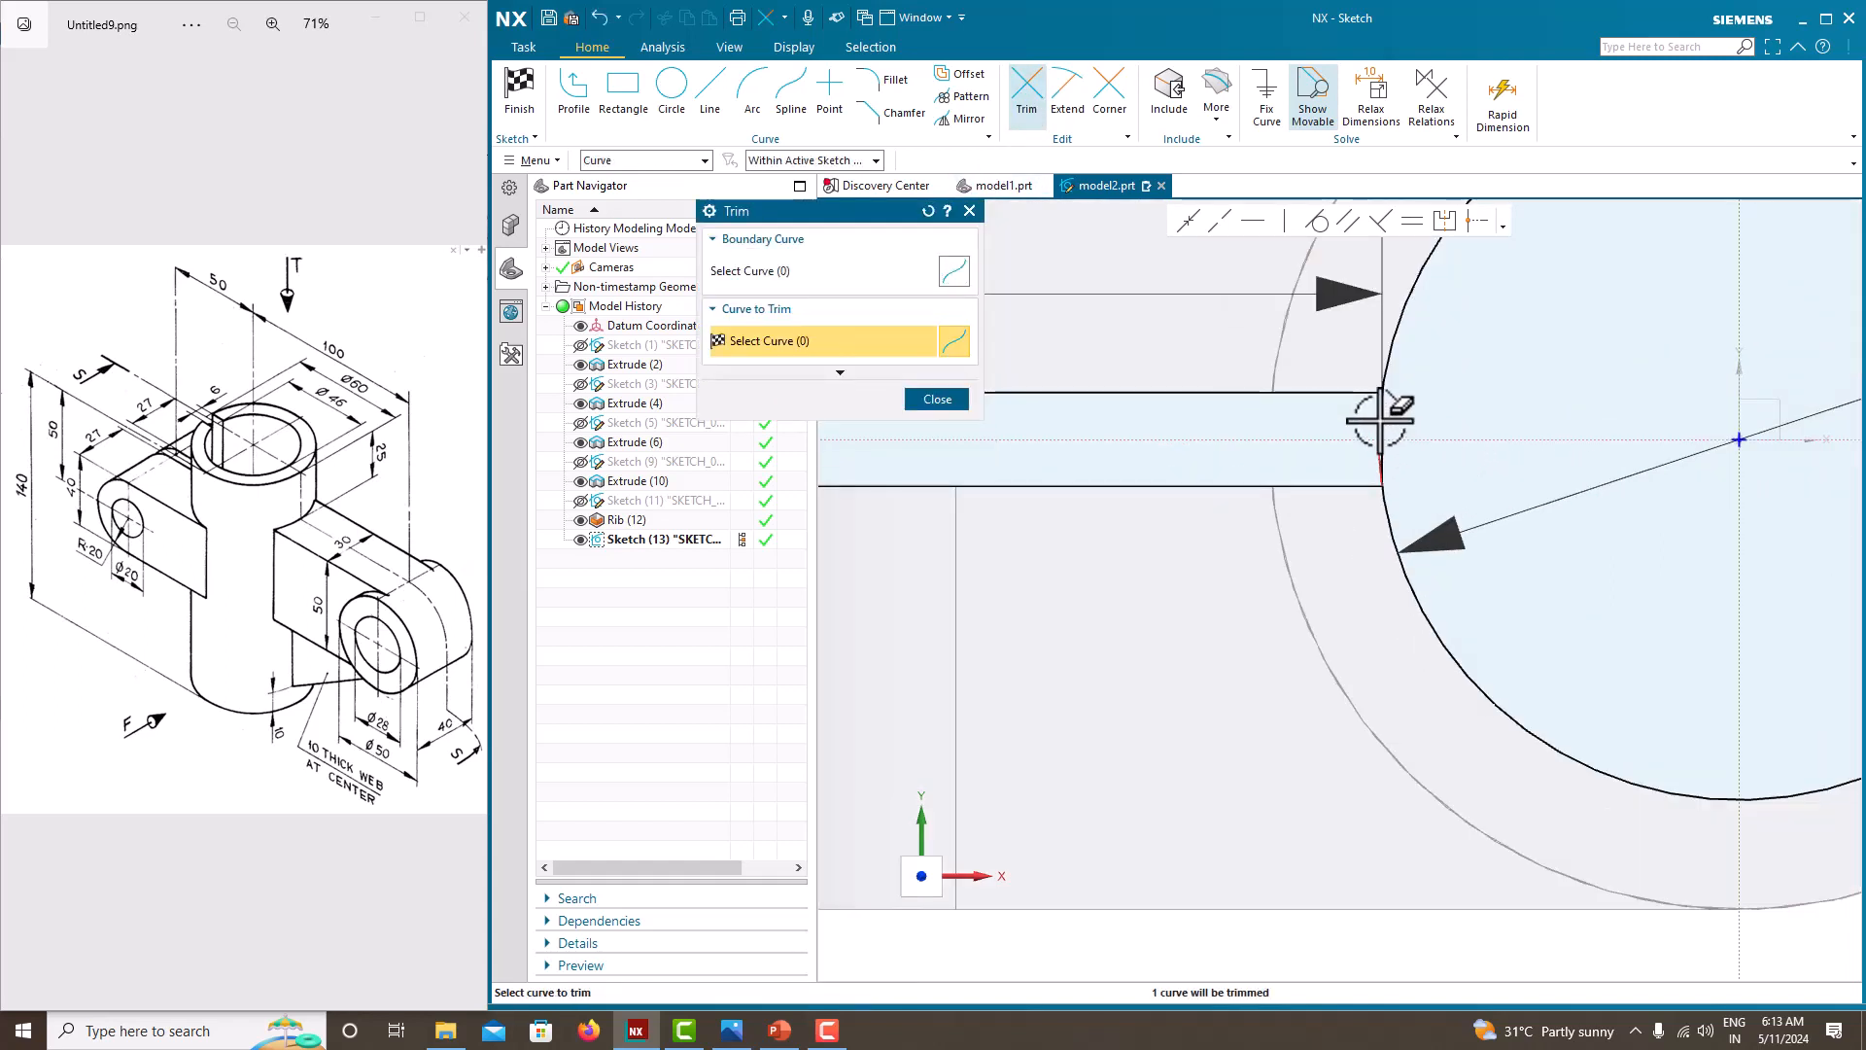
pyautogui.scroll(-5, 1458, 413)
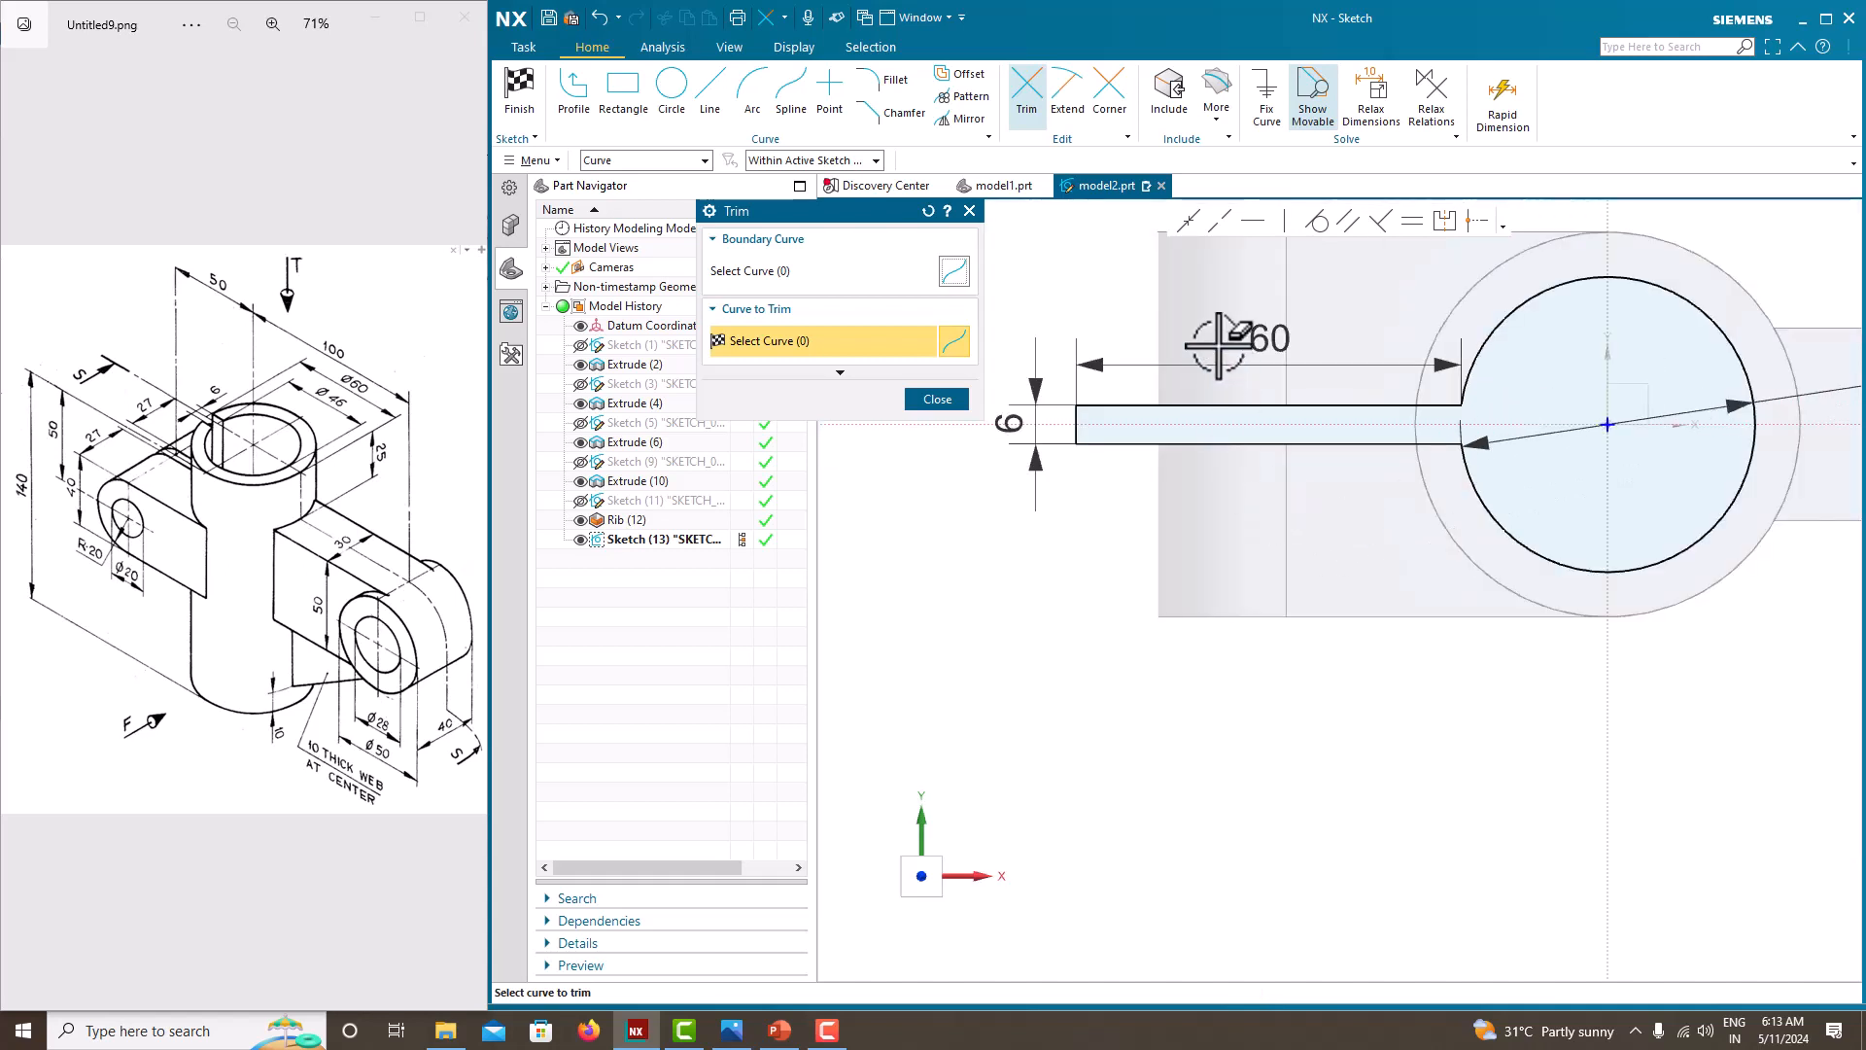
pyautogui.rightClick(1196, 309)
pyautogui.click(947, 394)
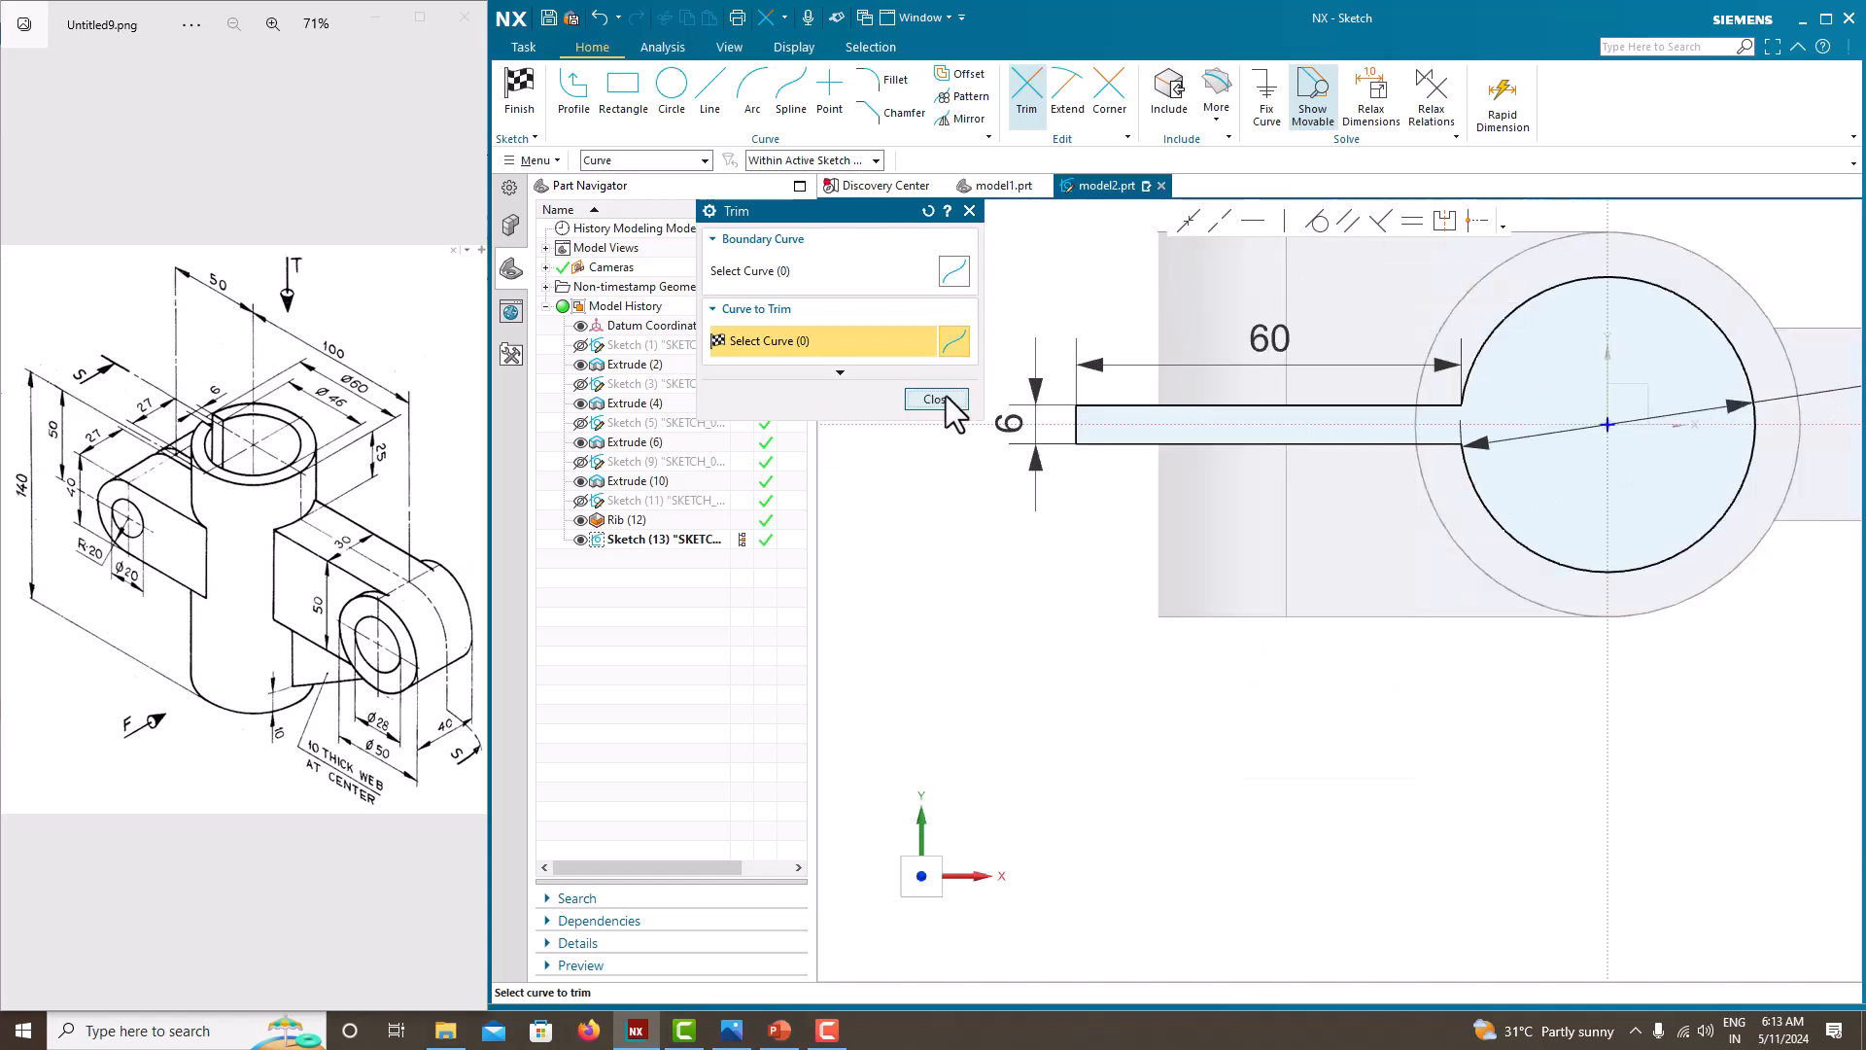
pyautogui.click(960, 404)
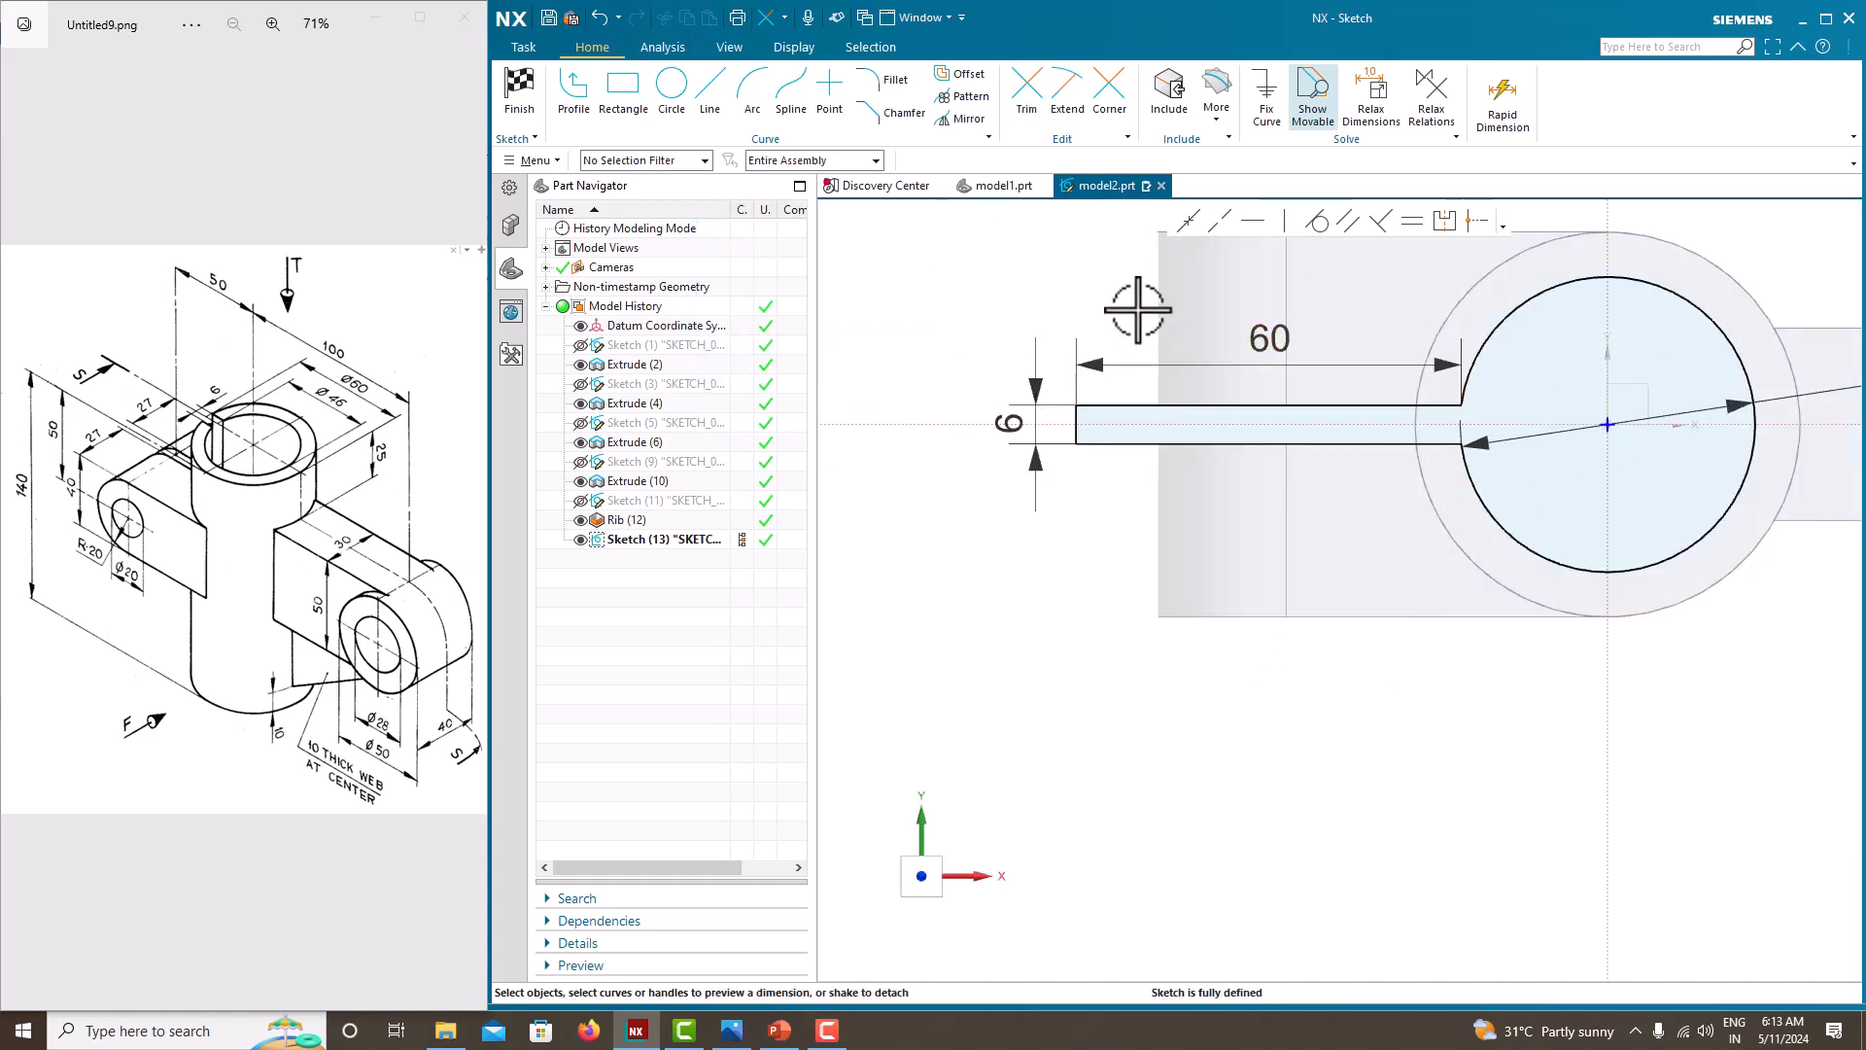
pyautogui.click(521, 102)
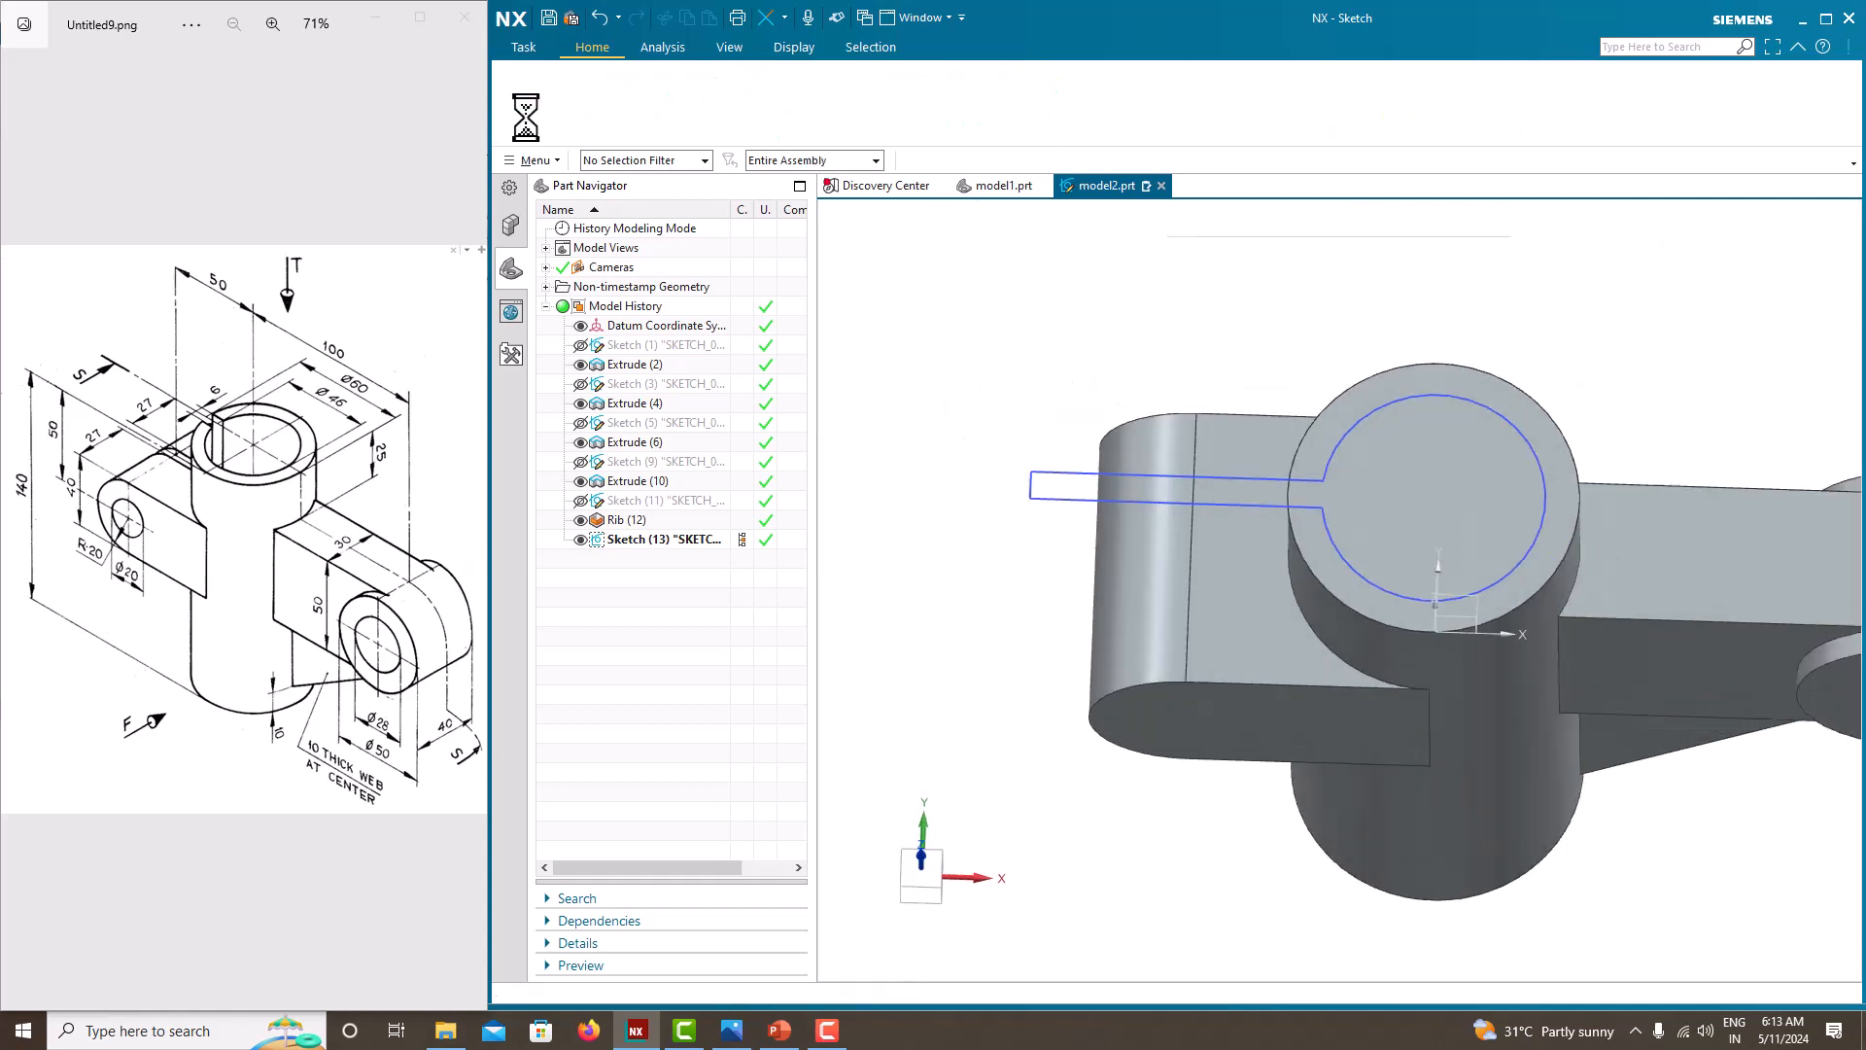
# Extrude the bore-and-slot profile 140 mm downward as a subtraction from the bracket body.
pyautogui.click(623, 92)
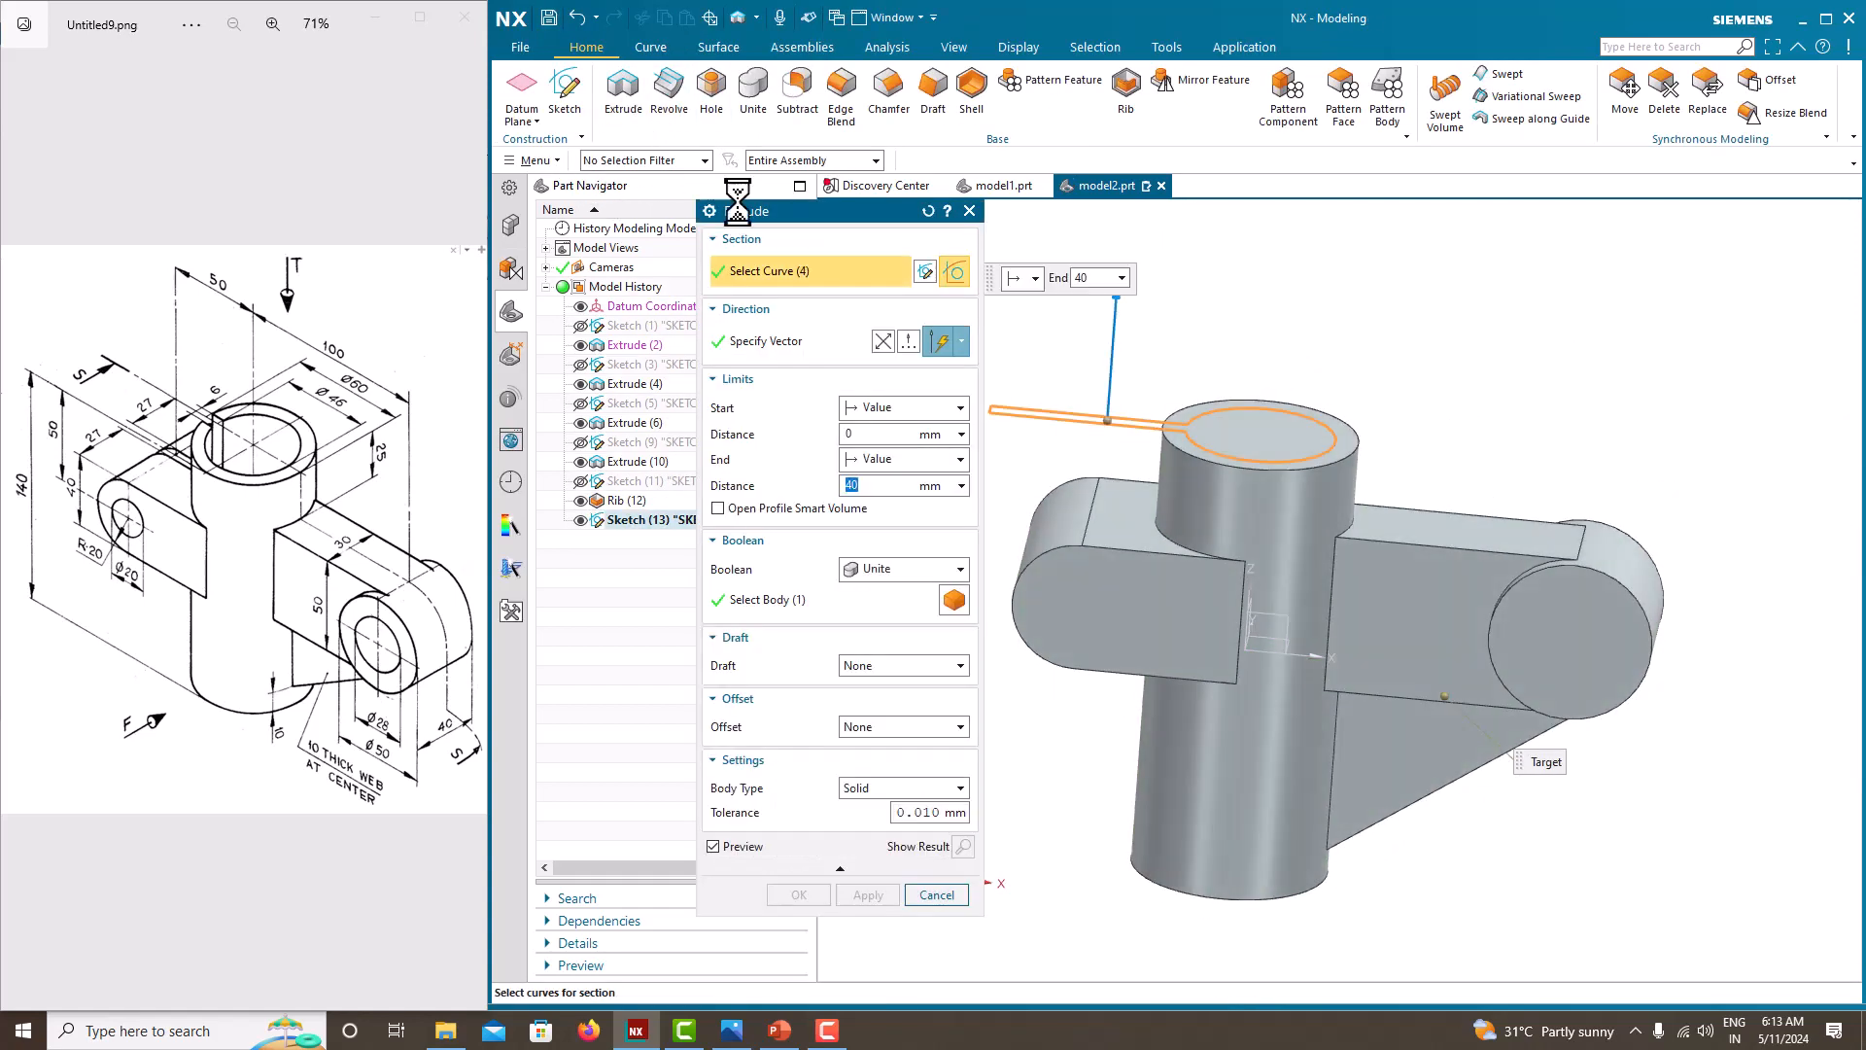
pyautogui.moveTo(1101, 593); pyautogui.dragTo(1100, 615)
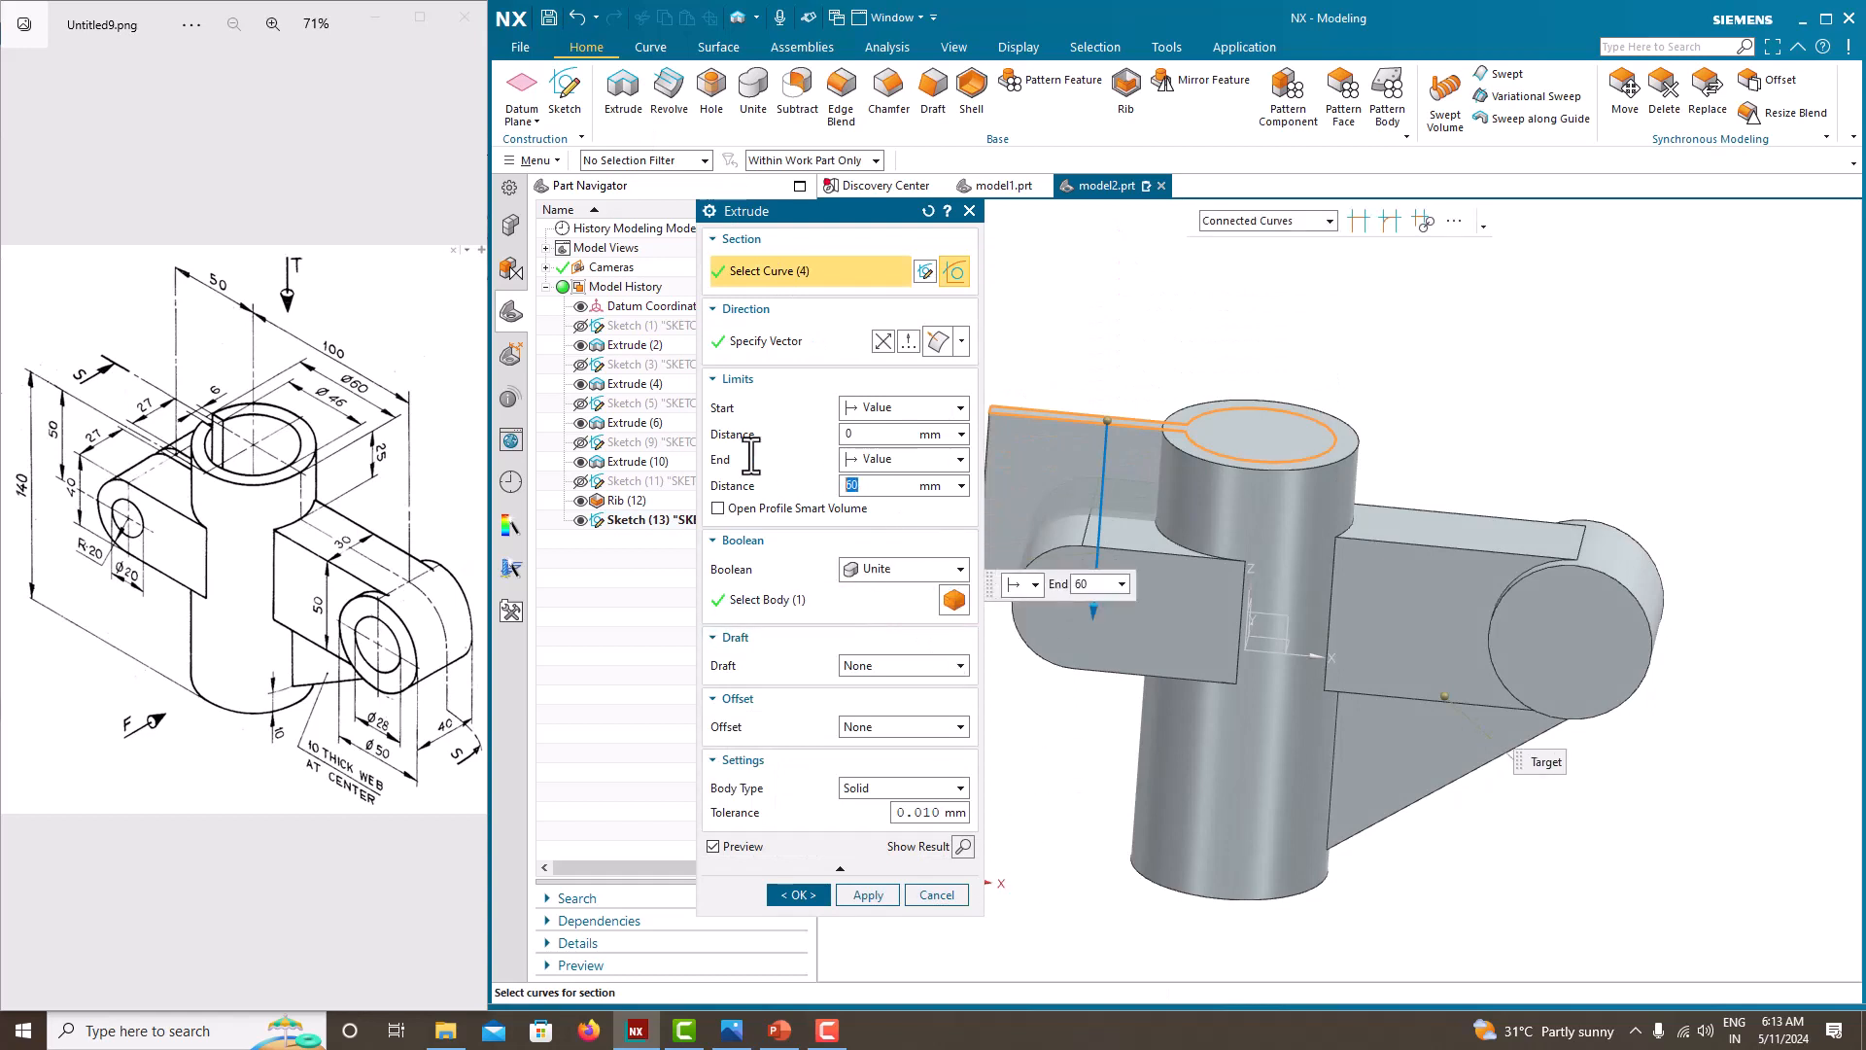
pyautogui.write('140')
pyautogui.press('Return')
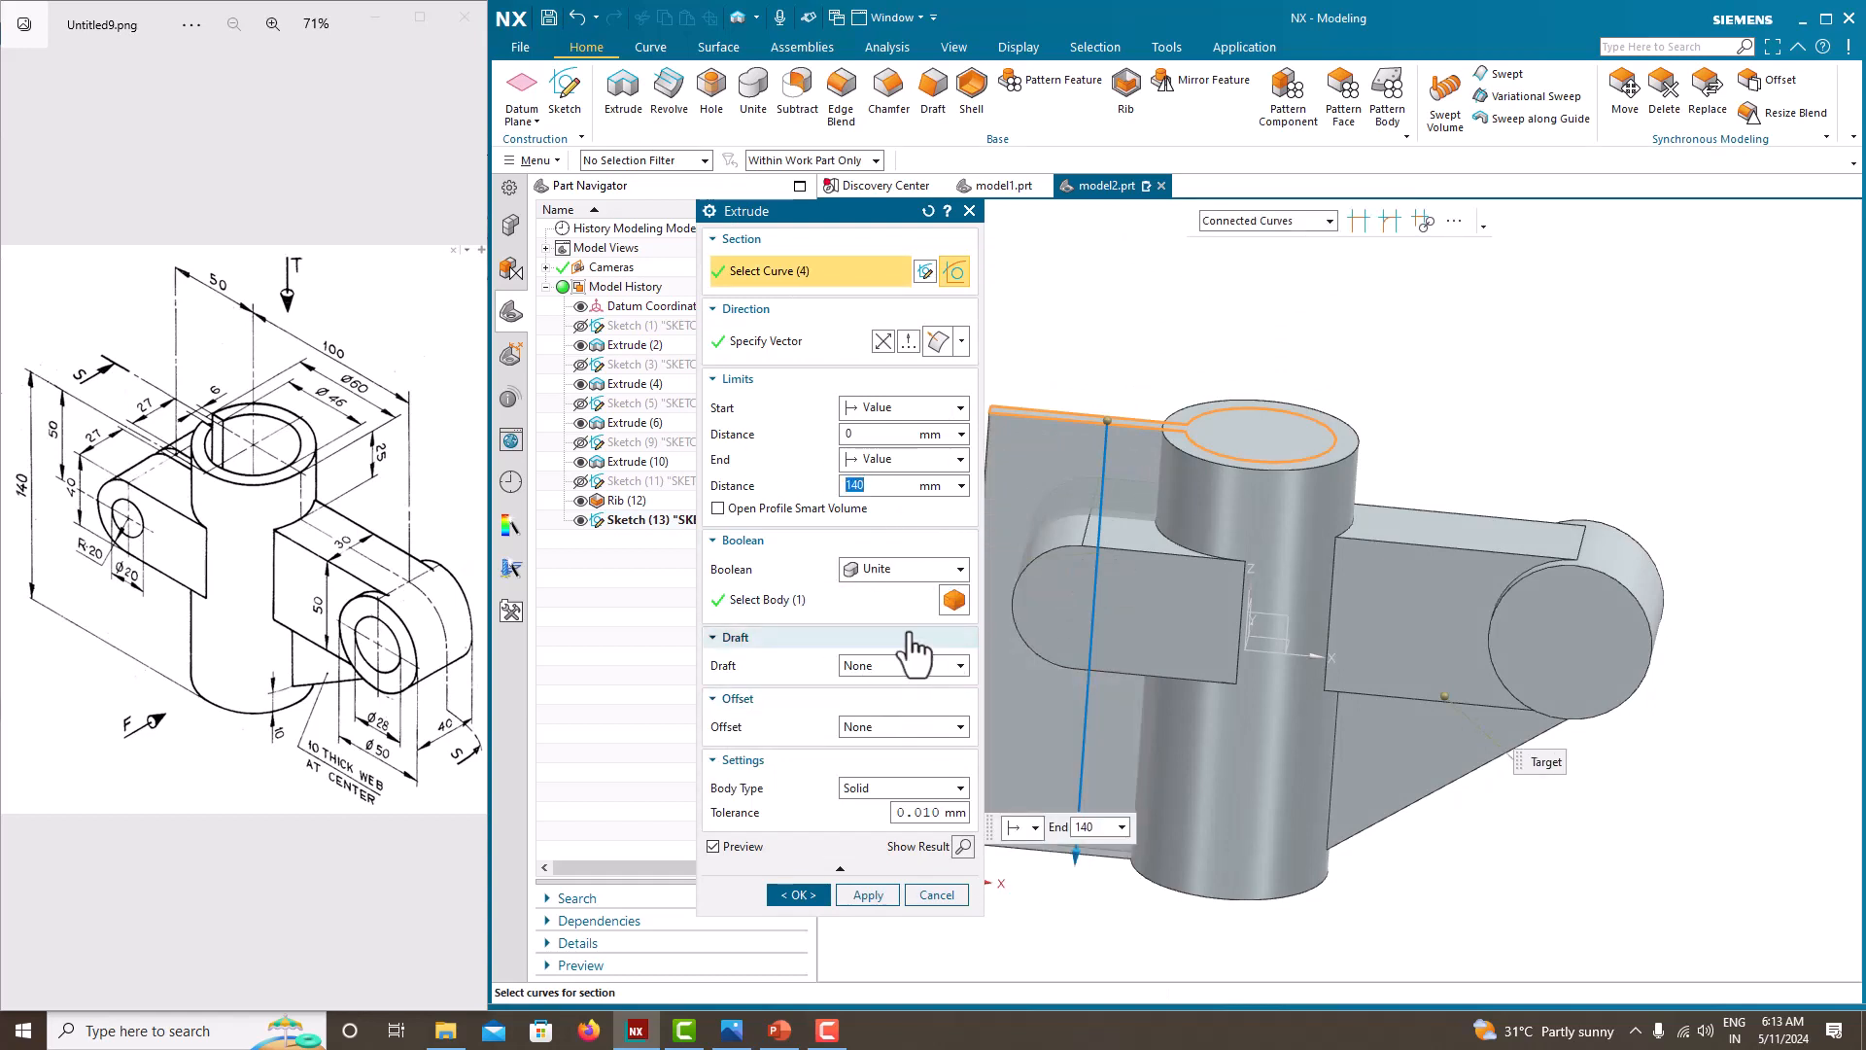
pyautogui.click(883, 569)
pyautogui.click(889, 638)
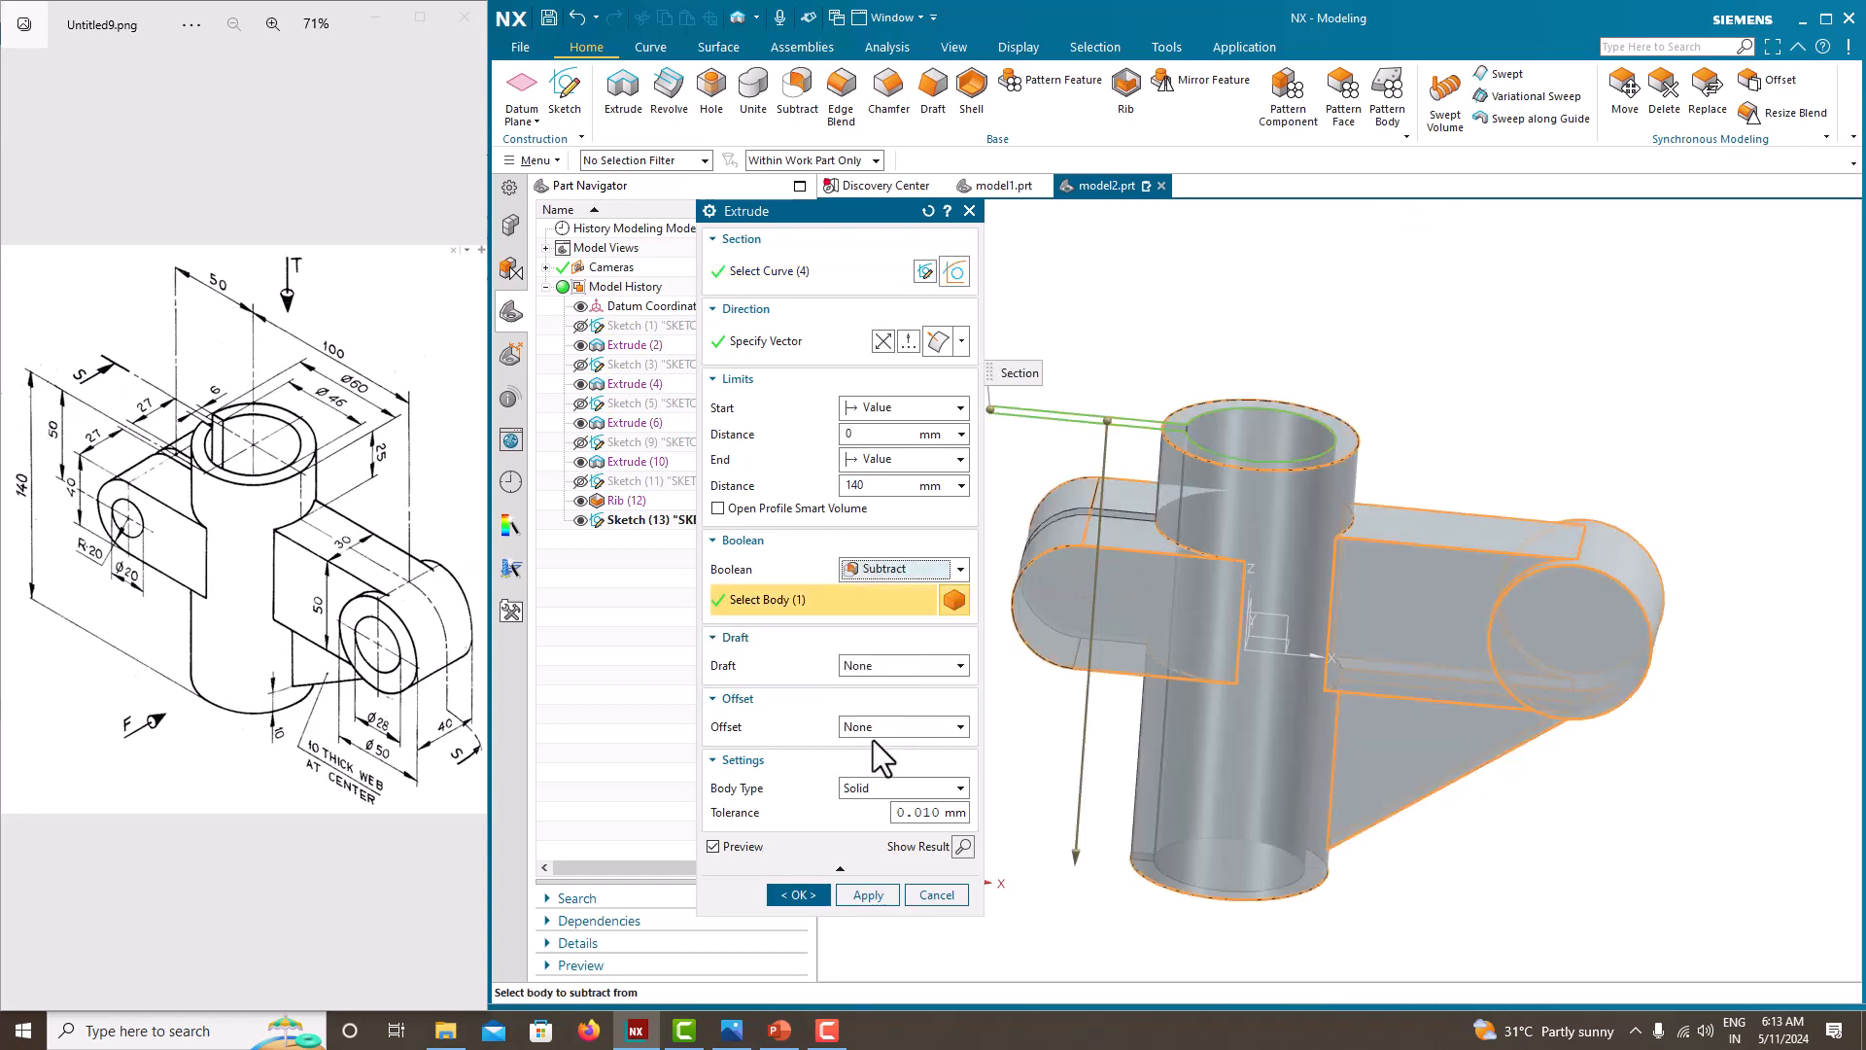
pyautogui.click(807, 887)
# Hide the bore-and-slot sketch in the model.
pyautogui.moveTo(1239, 650); pyautogui.dragTo(1145, 692, button='middle')
pyautogui.click(580, 520)
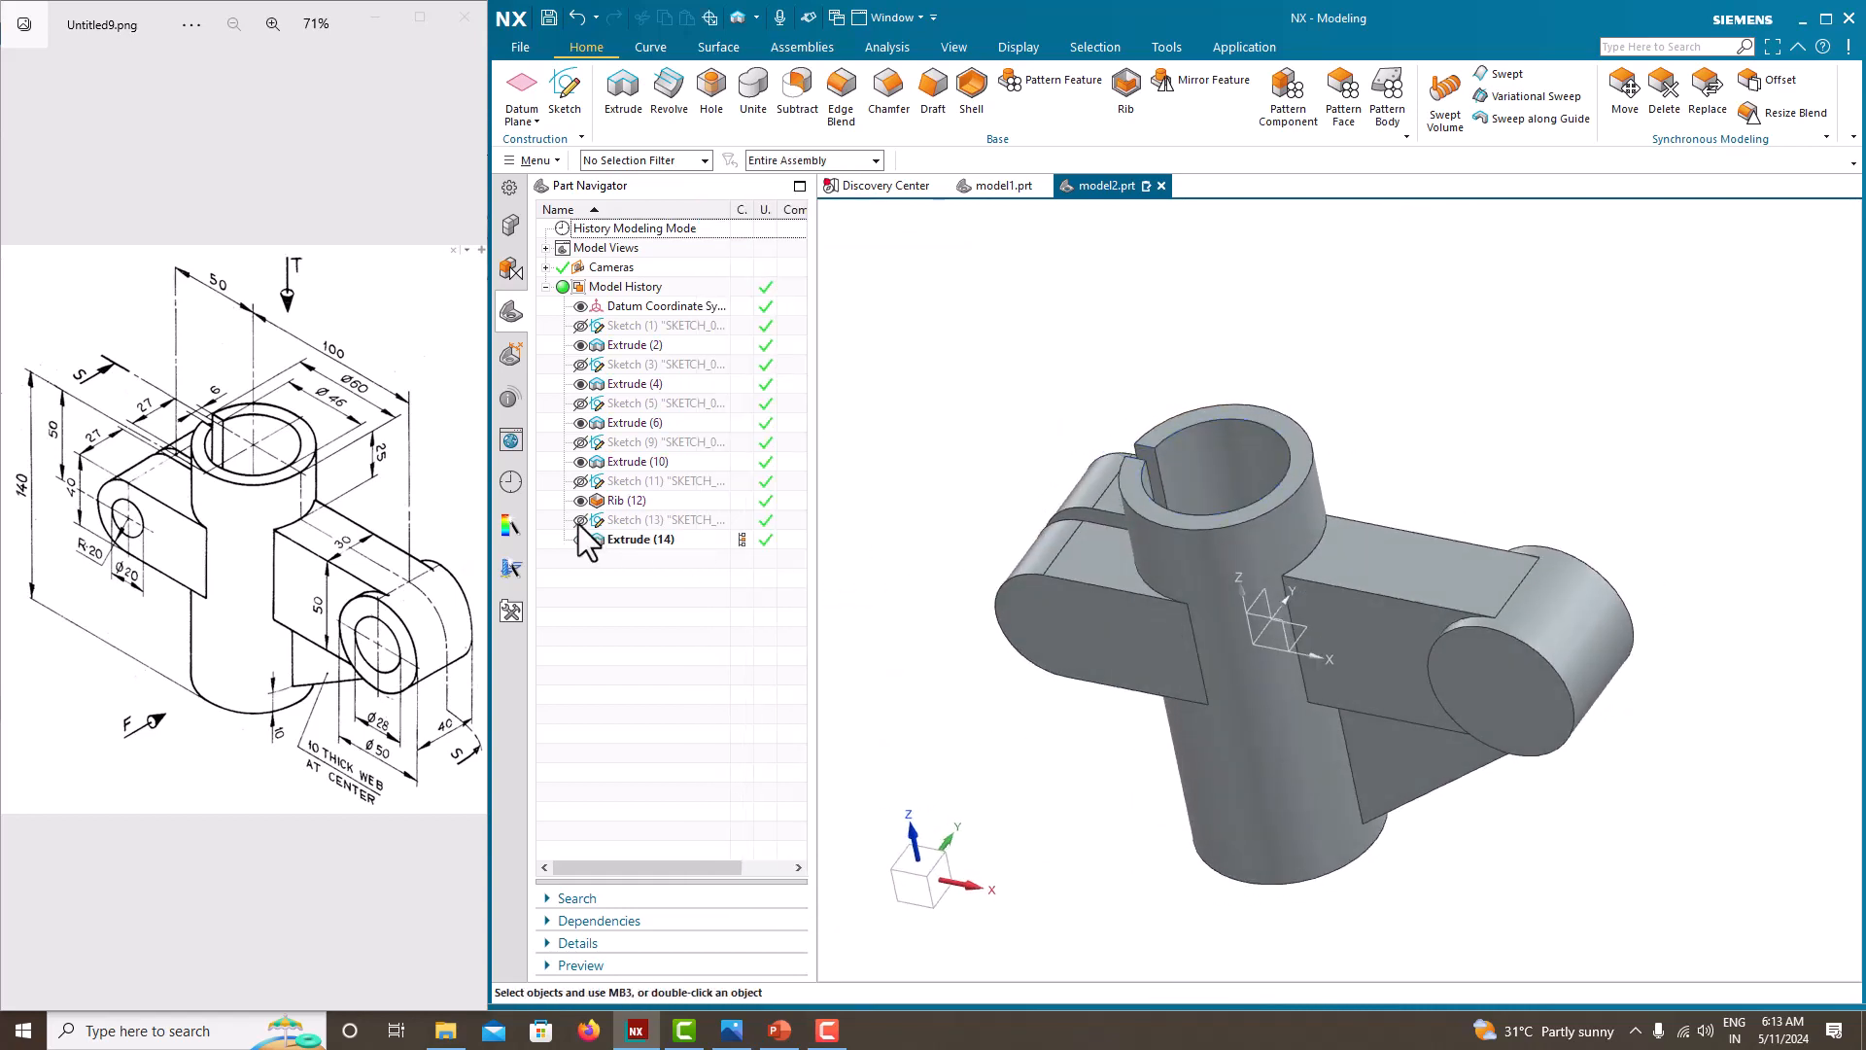
pyautogui.moveTo(1065, 548)
pyautogui.mouseDown(button='middle')
pyautogui.moveTo(1190, 564)
pyautogui.moveTo(1084, 589)
pyautogui.moveTo(1159, 575)
pyautogui.mouseUp(button='middle')
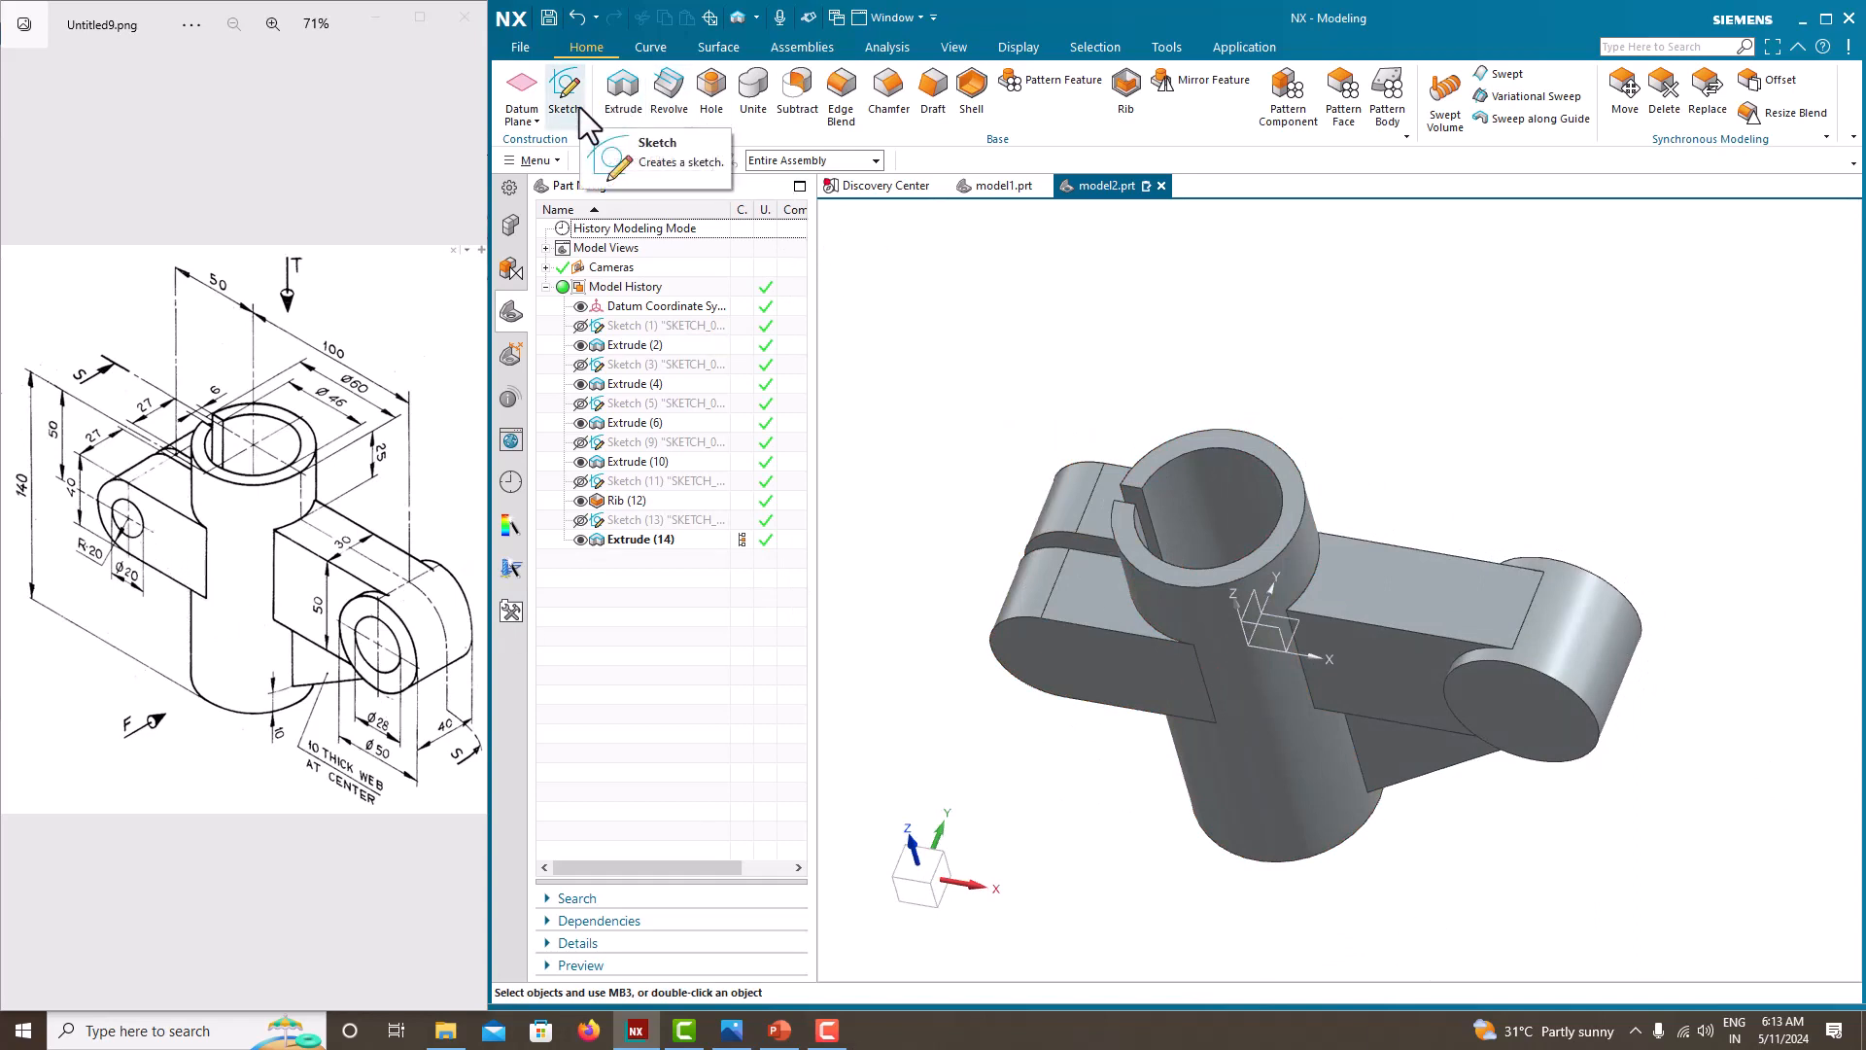
# Create a simple 20 mm diameter hole through the body, centred on the left arm's rounded end.
pyautogui.click(739, 121)
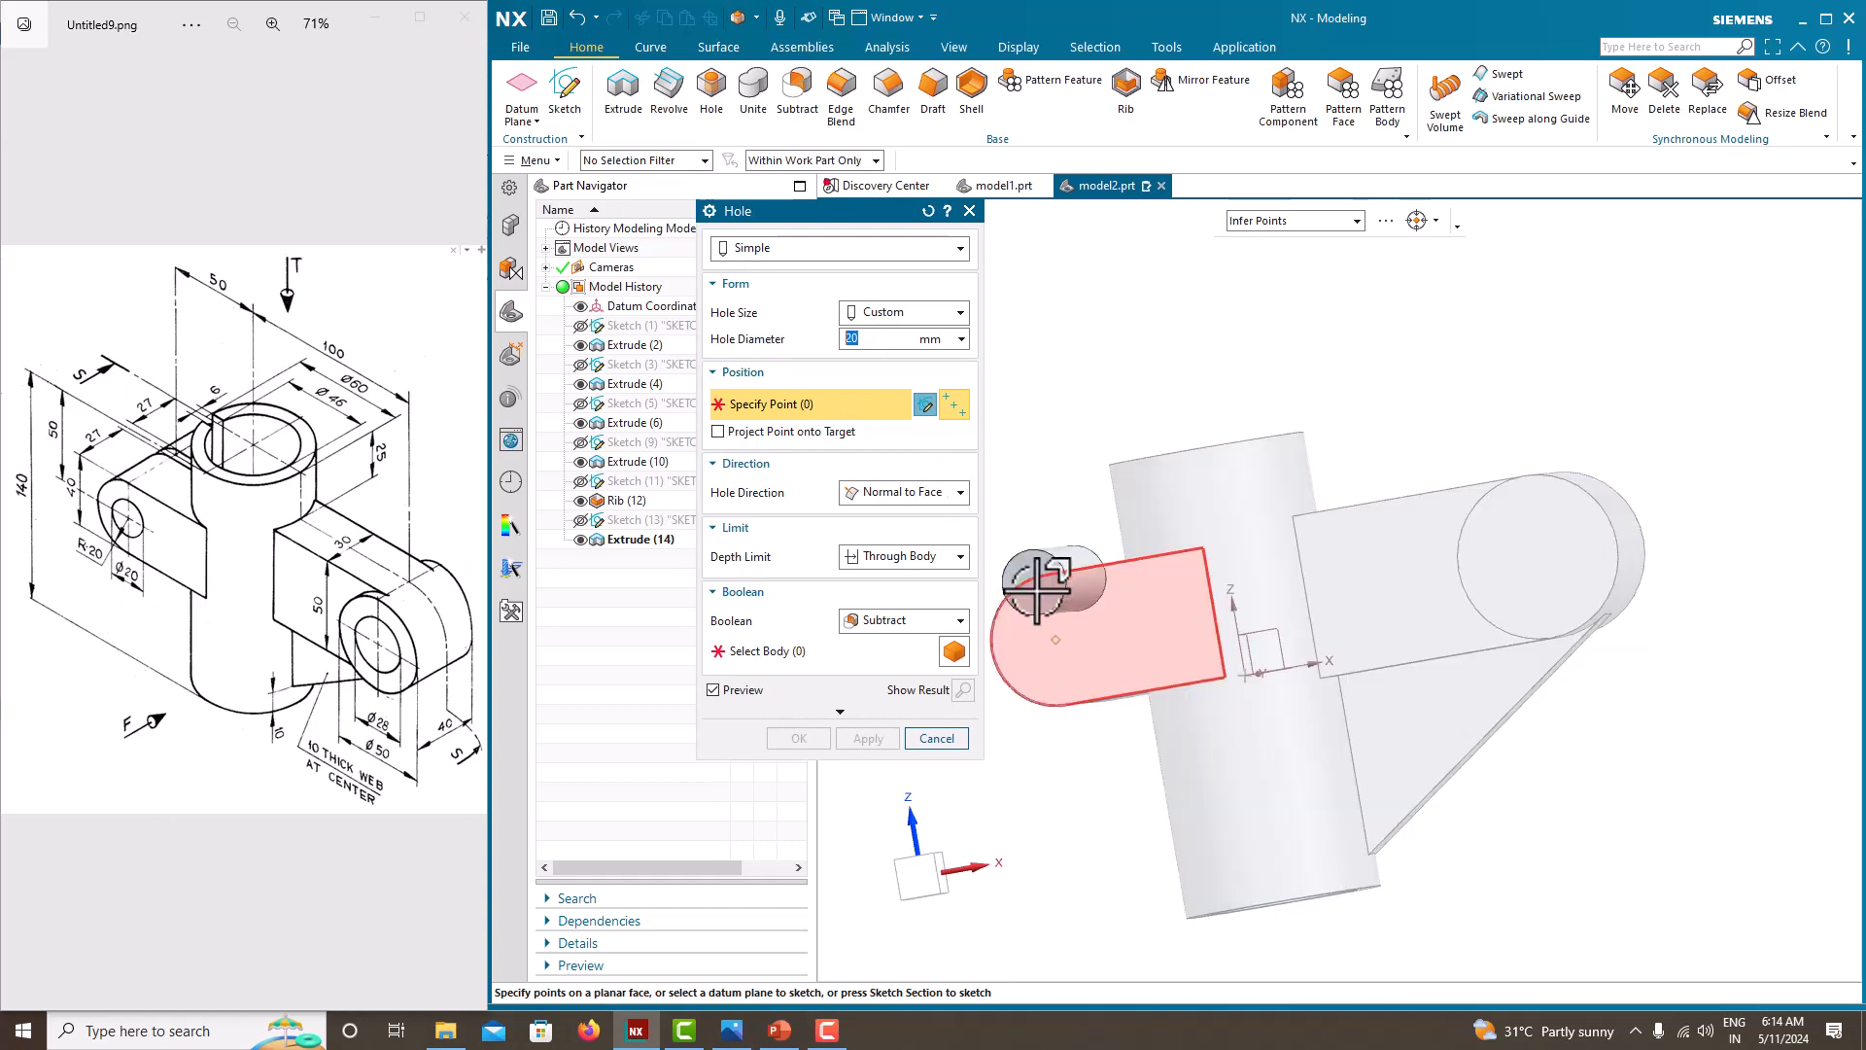
pyautogui.scroll(2, 1033, 699)
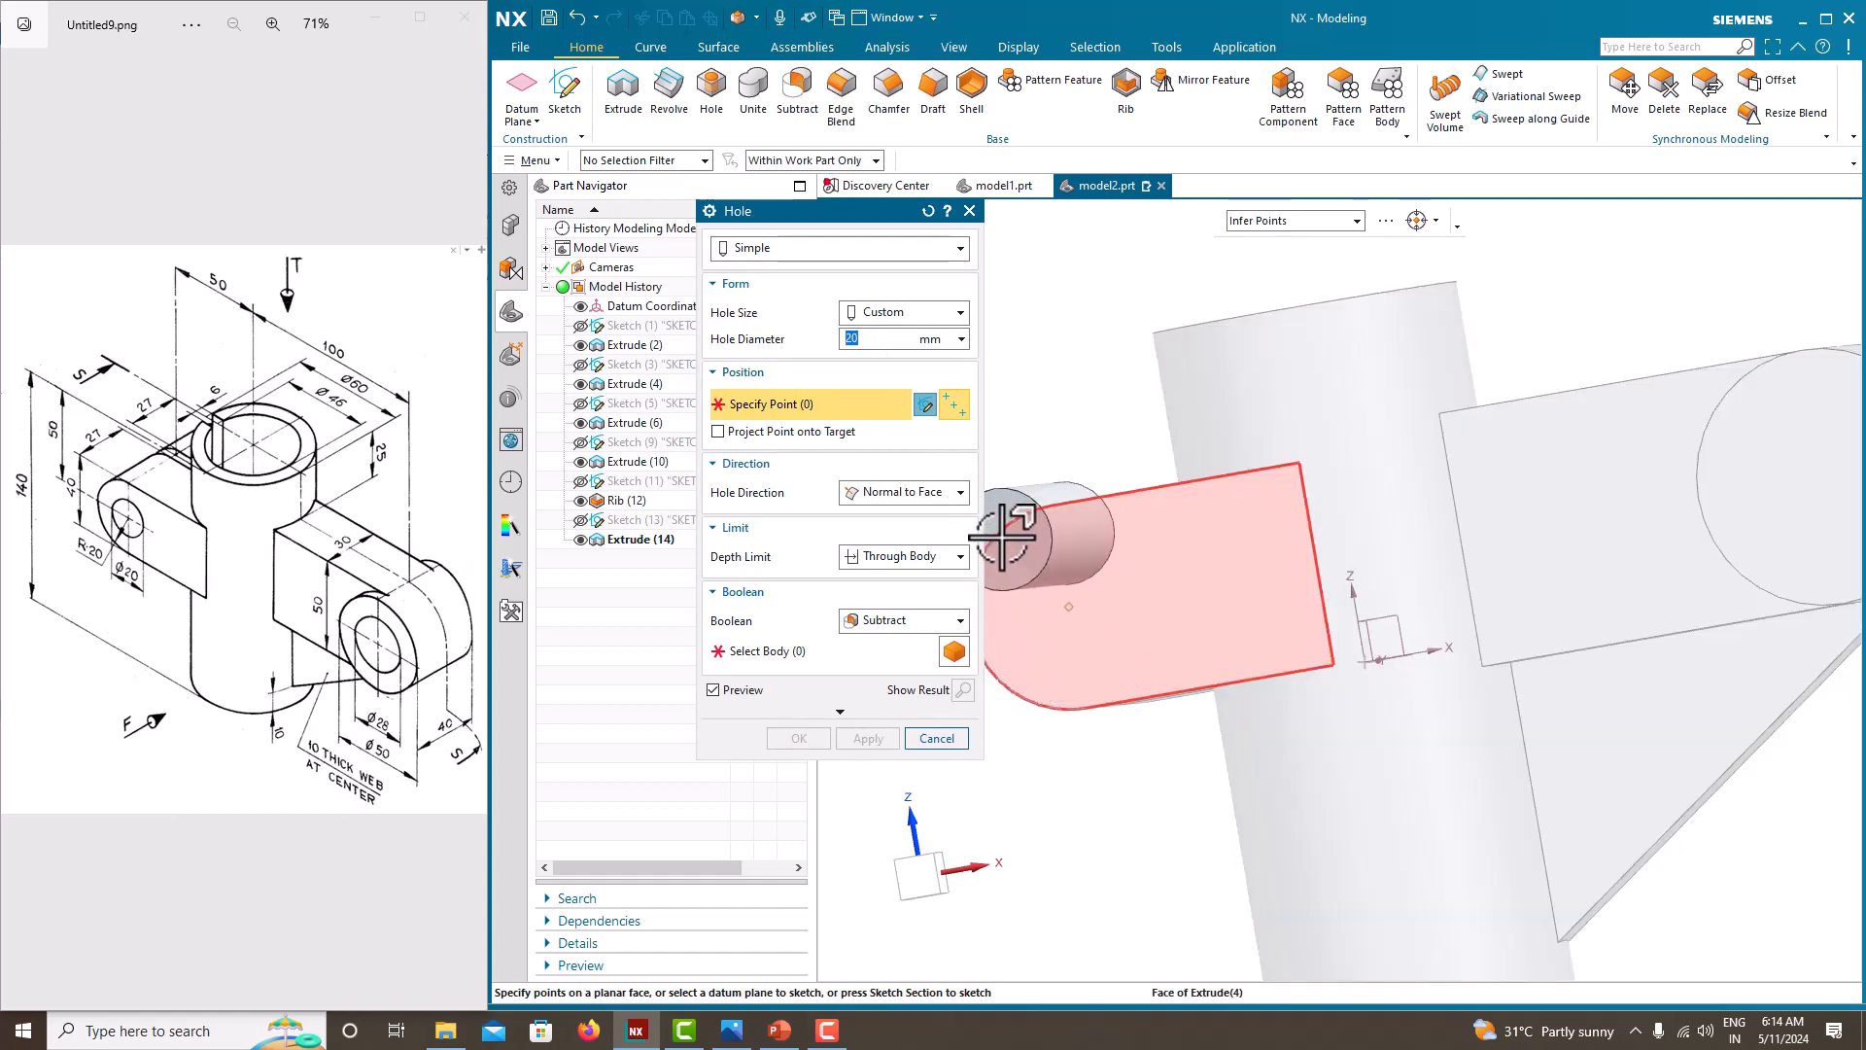
pyautogui.click(999, 535)
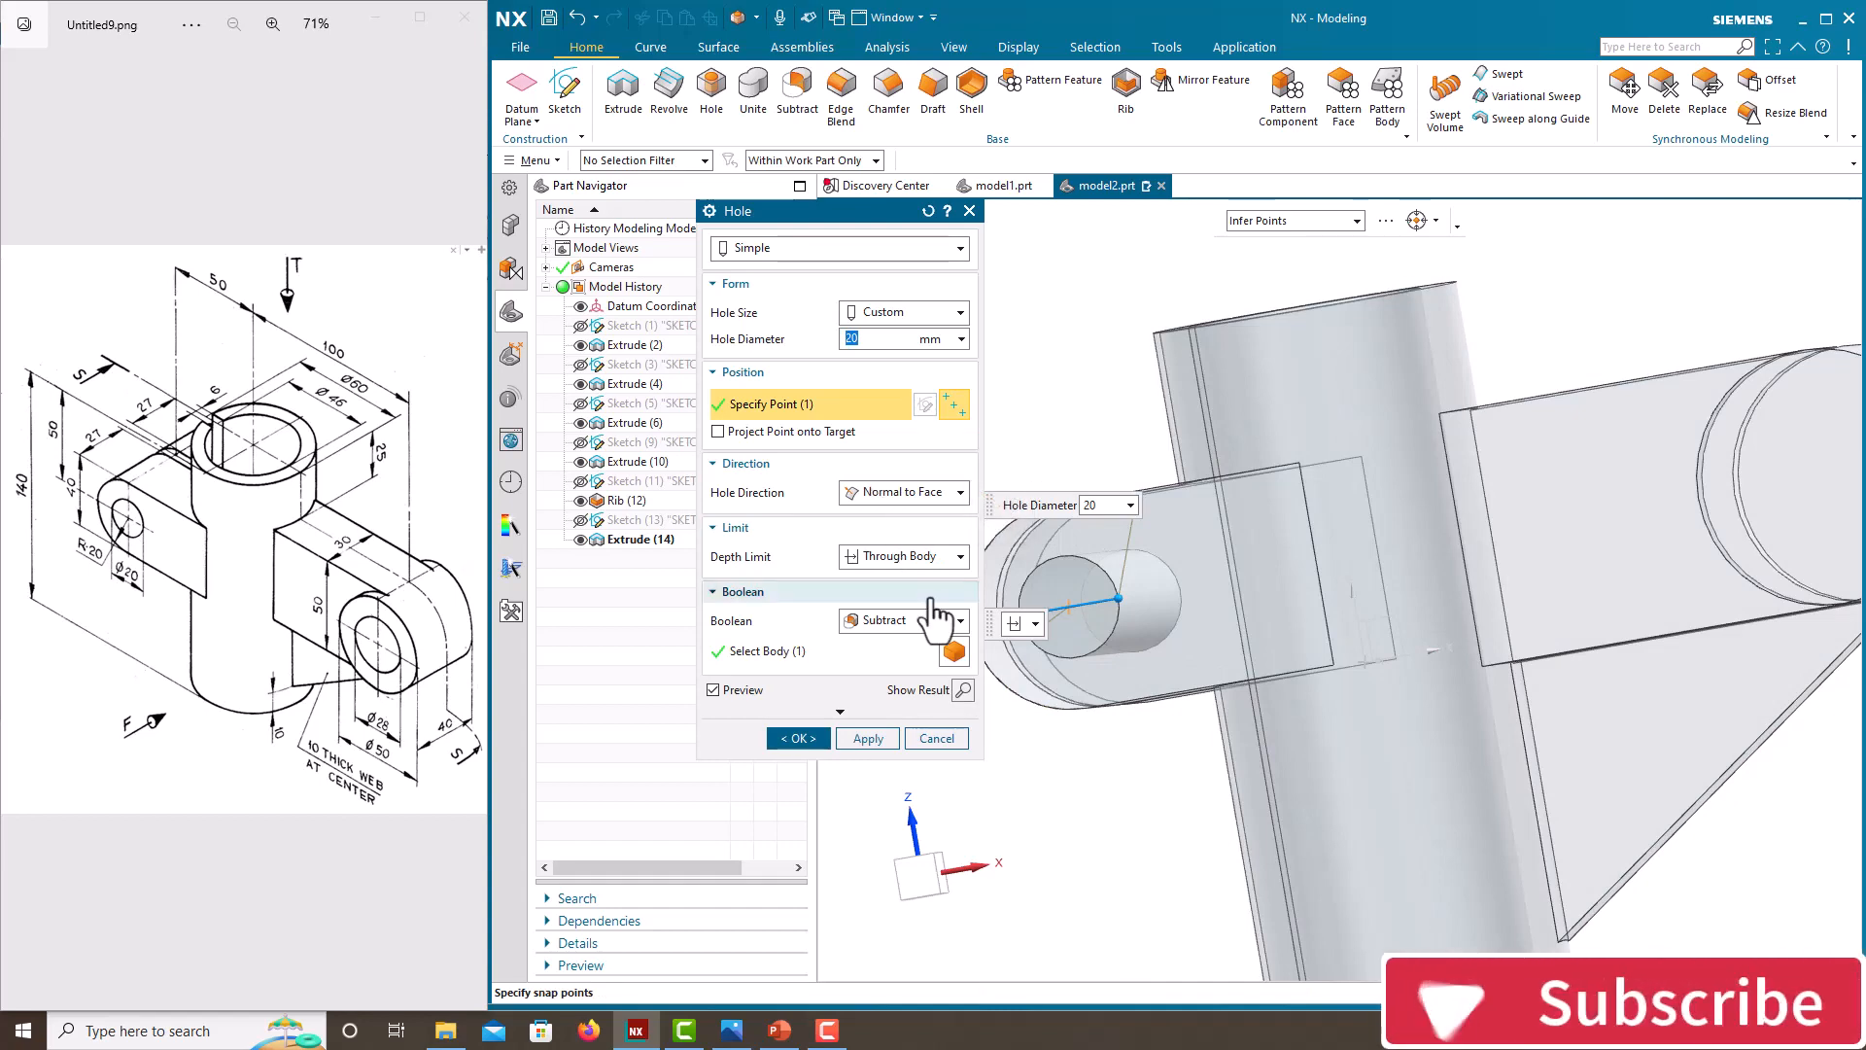
pyautogui.click(867, 739)
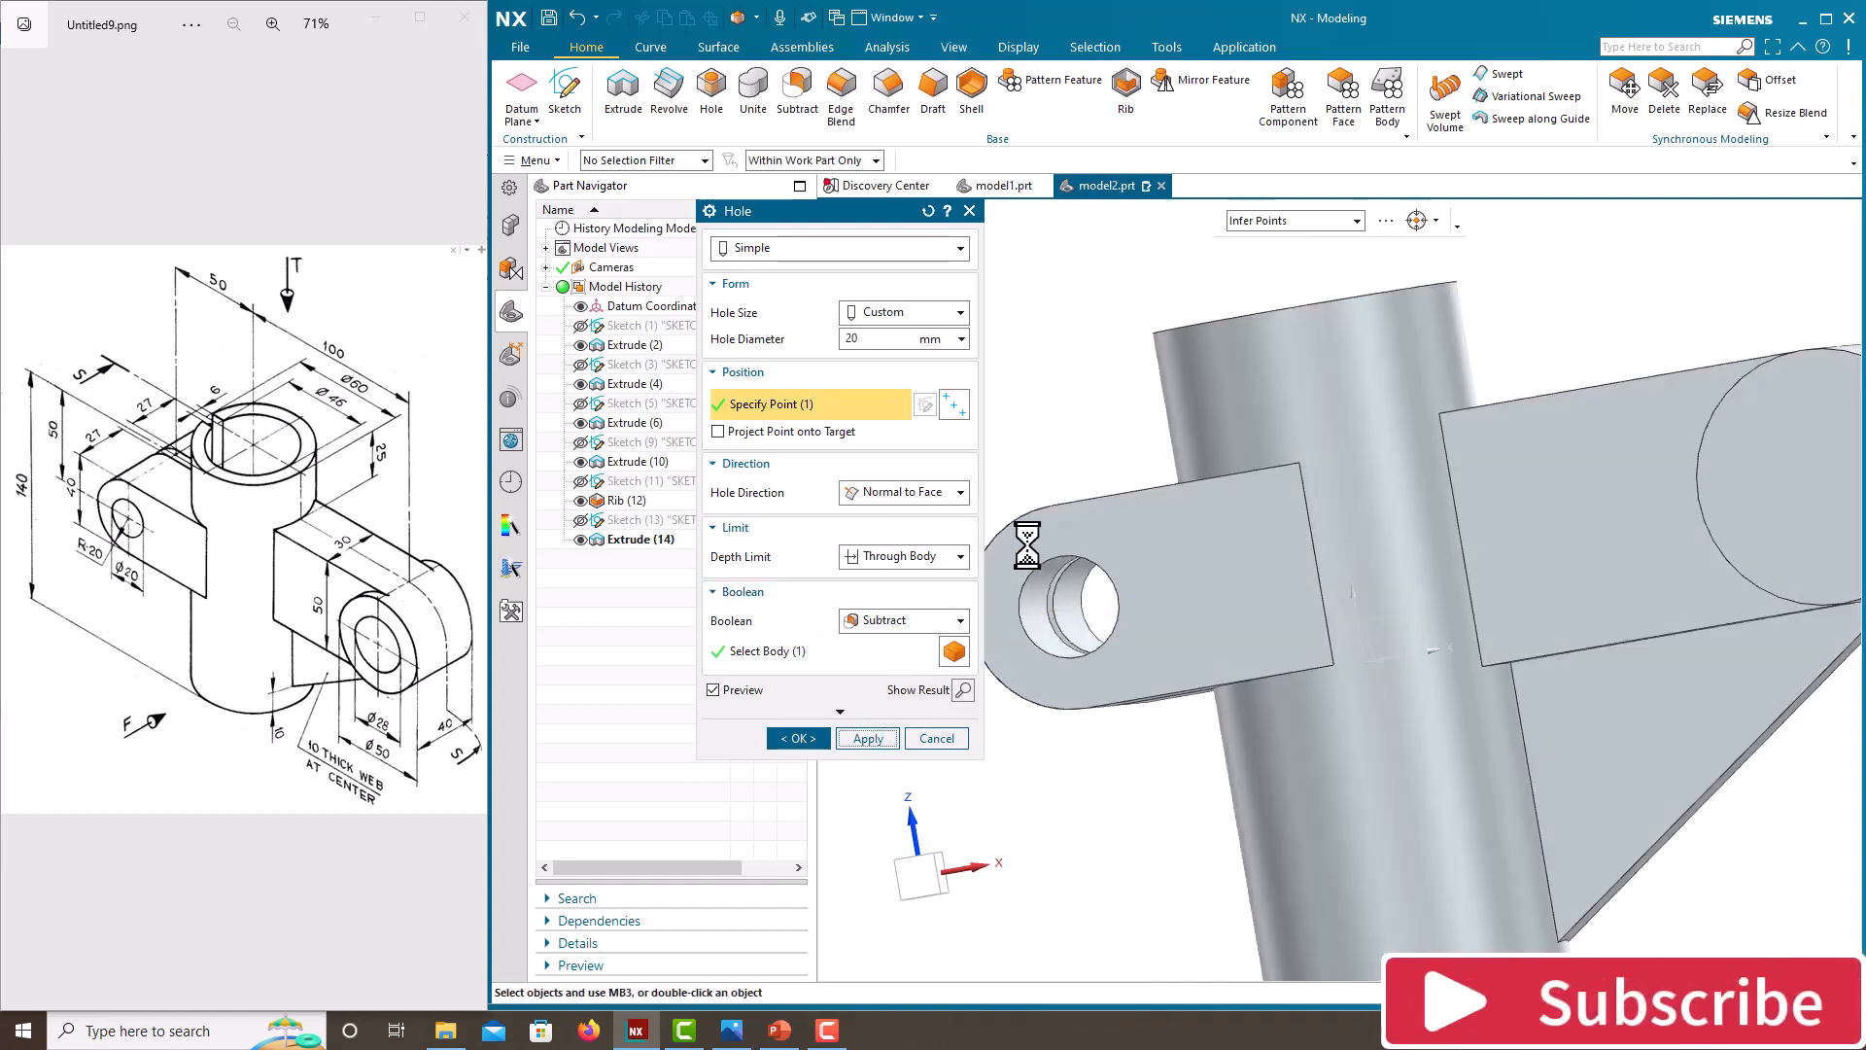
# Create a simple 28 mm diameter hole through the body, centred on the right arm's circular boss.
pyautogui.scroll(-5, 1001, 541)
pyautogui.moveTo(1191, 525); pyautogui.dragTo(1429, 546, button='middle')
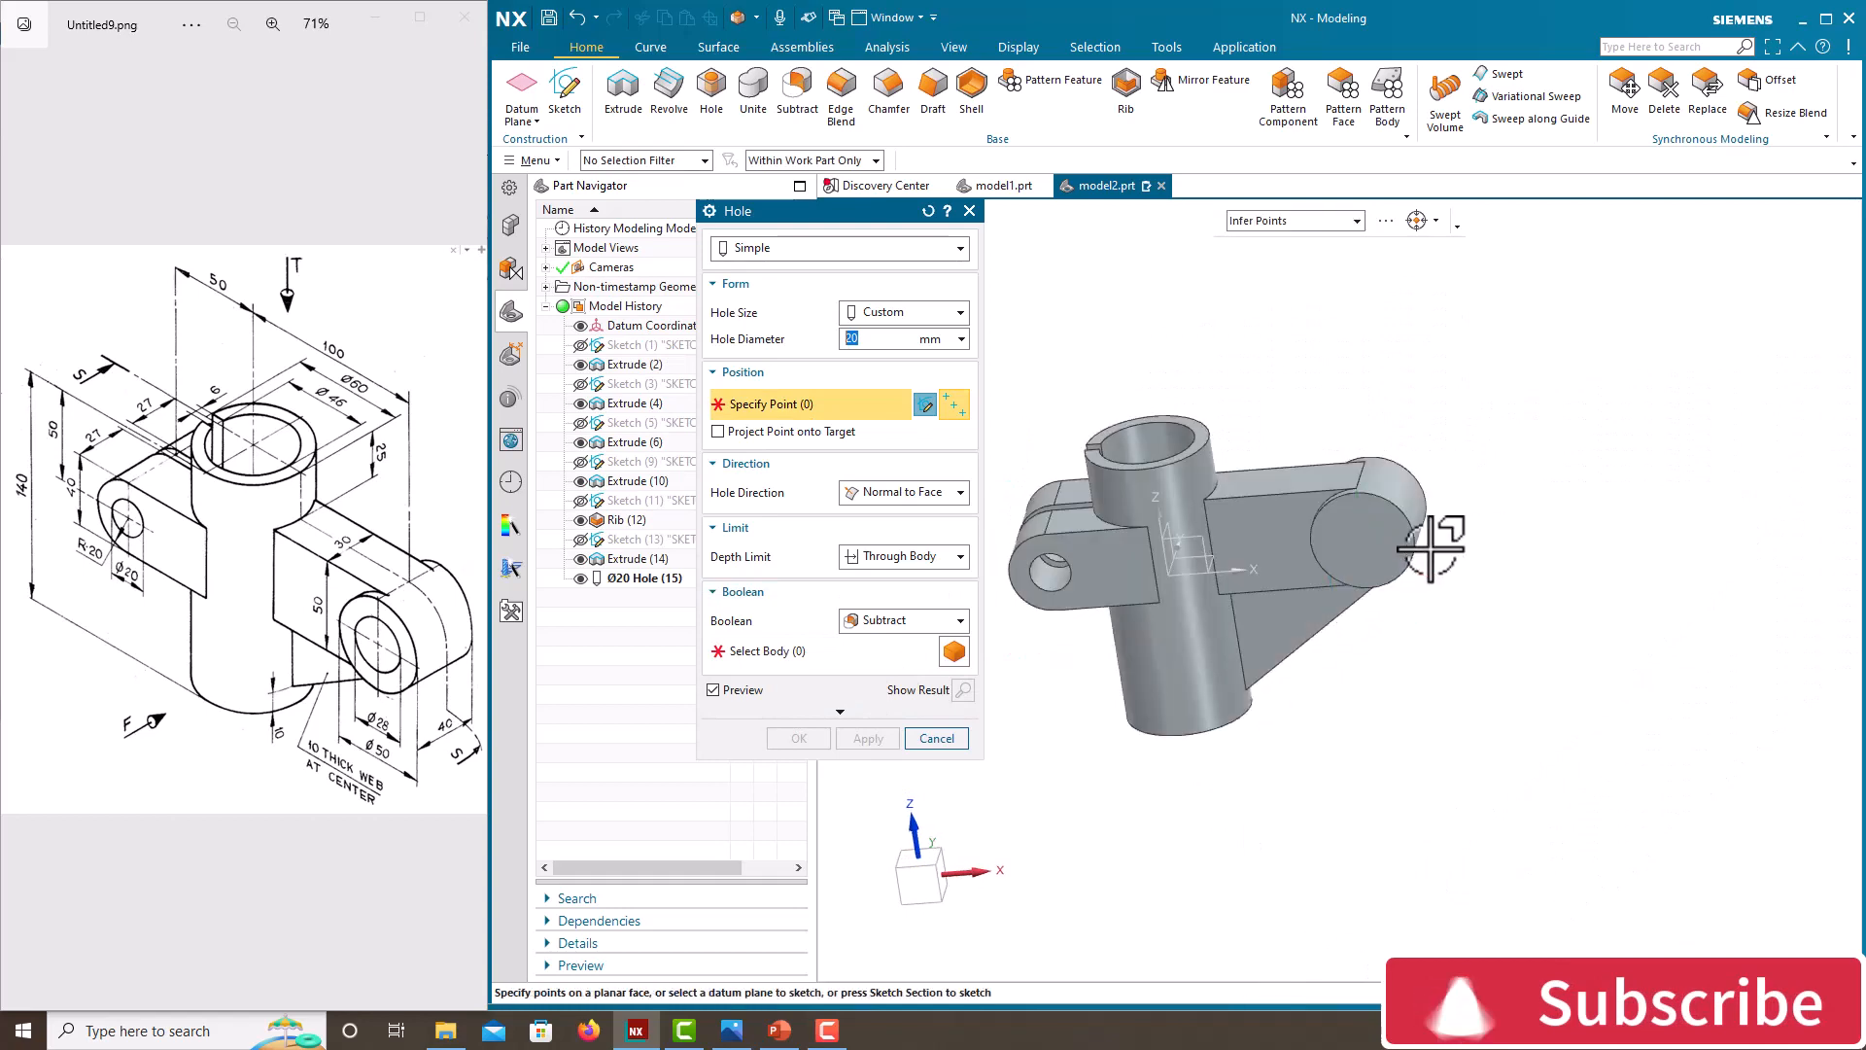
pyautogui.scroll(4, 1429, 545)
pyautogui.click(1388, 487)
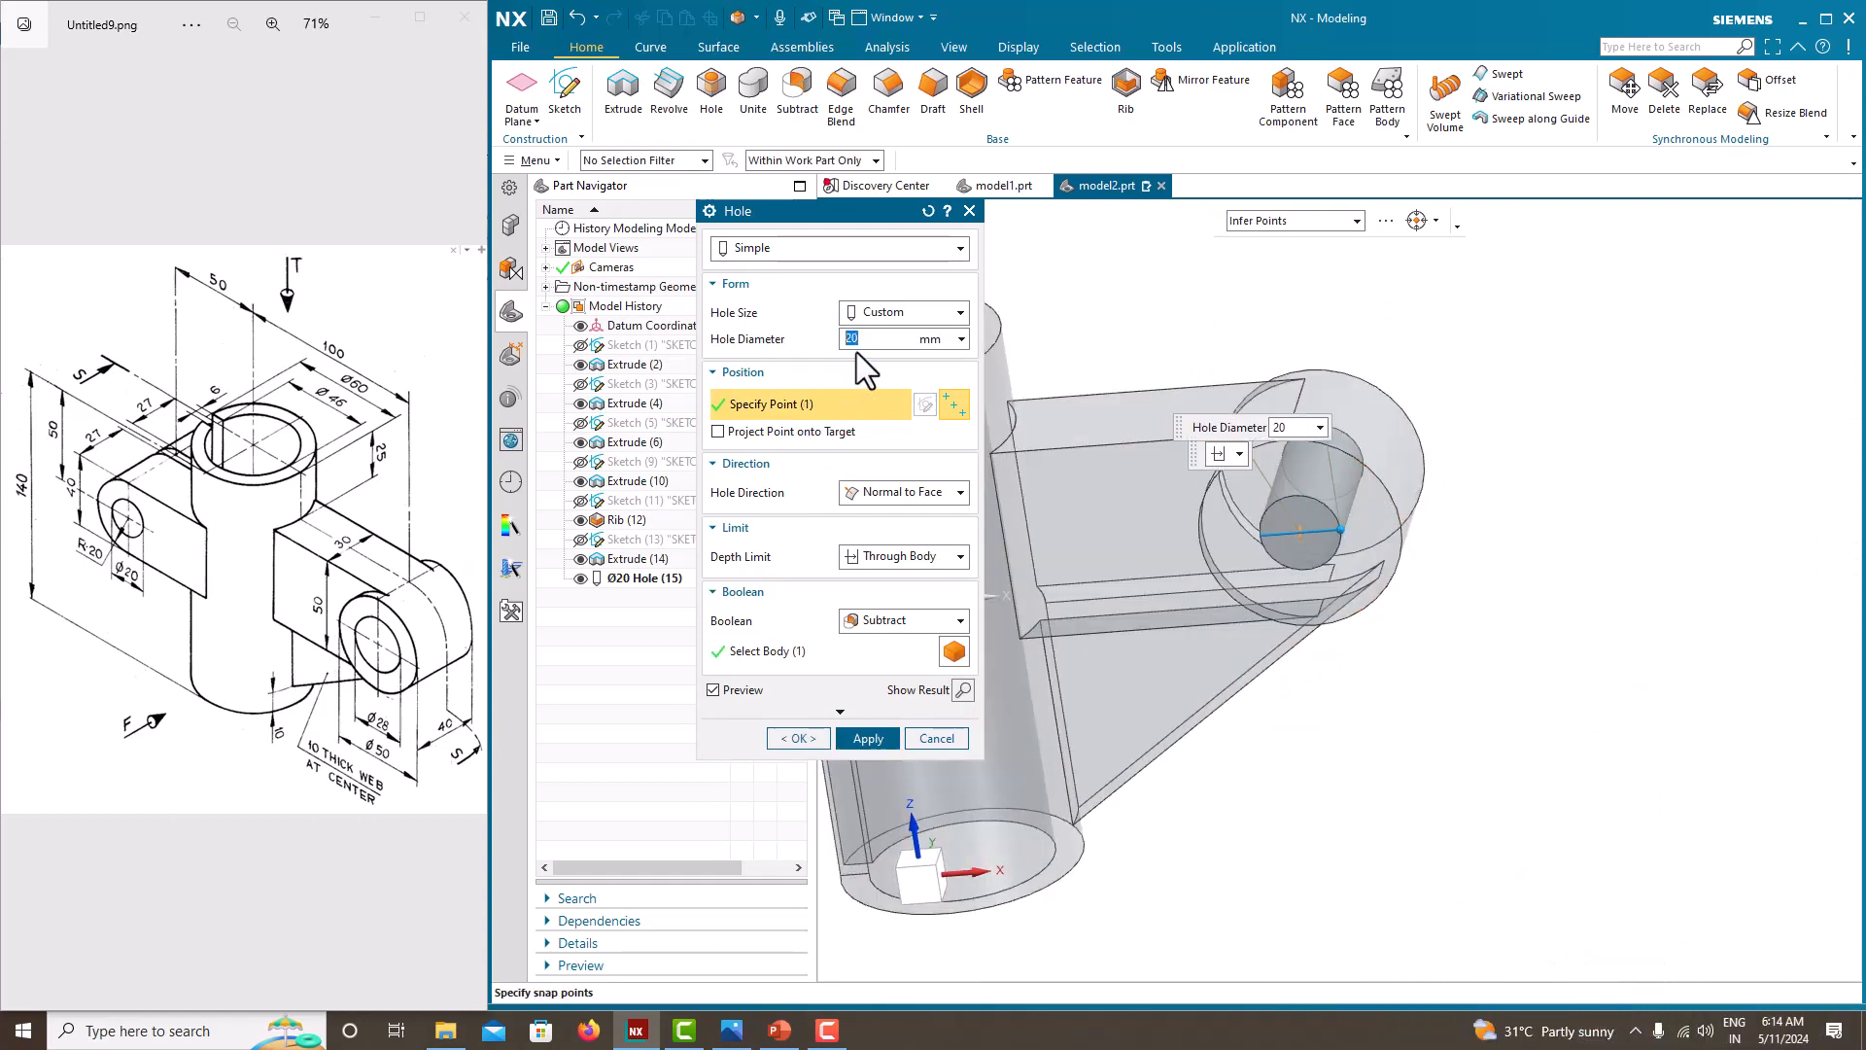
pyautogui.click(828, 334)
pyautogui.write('28')
pyautogui.press('Return')
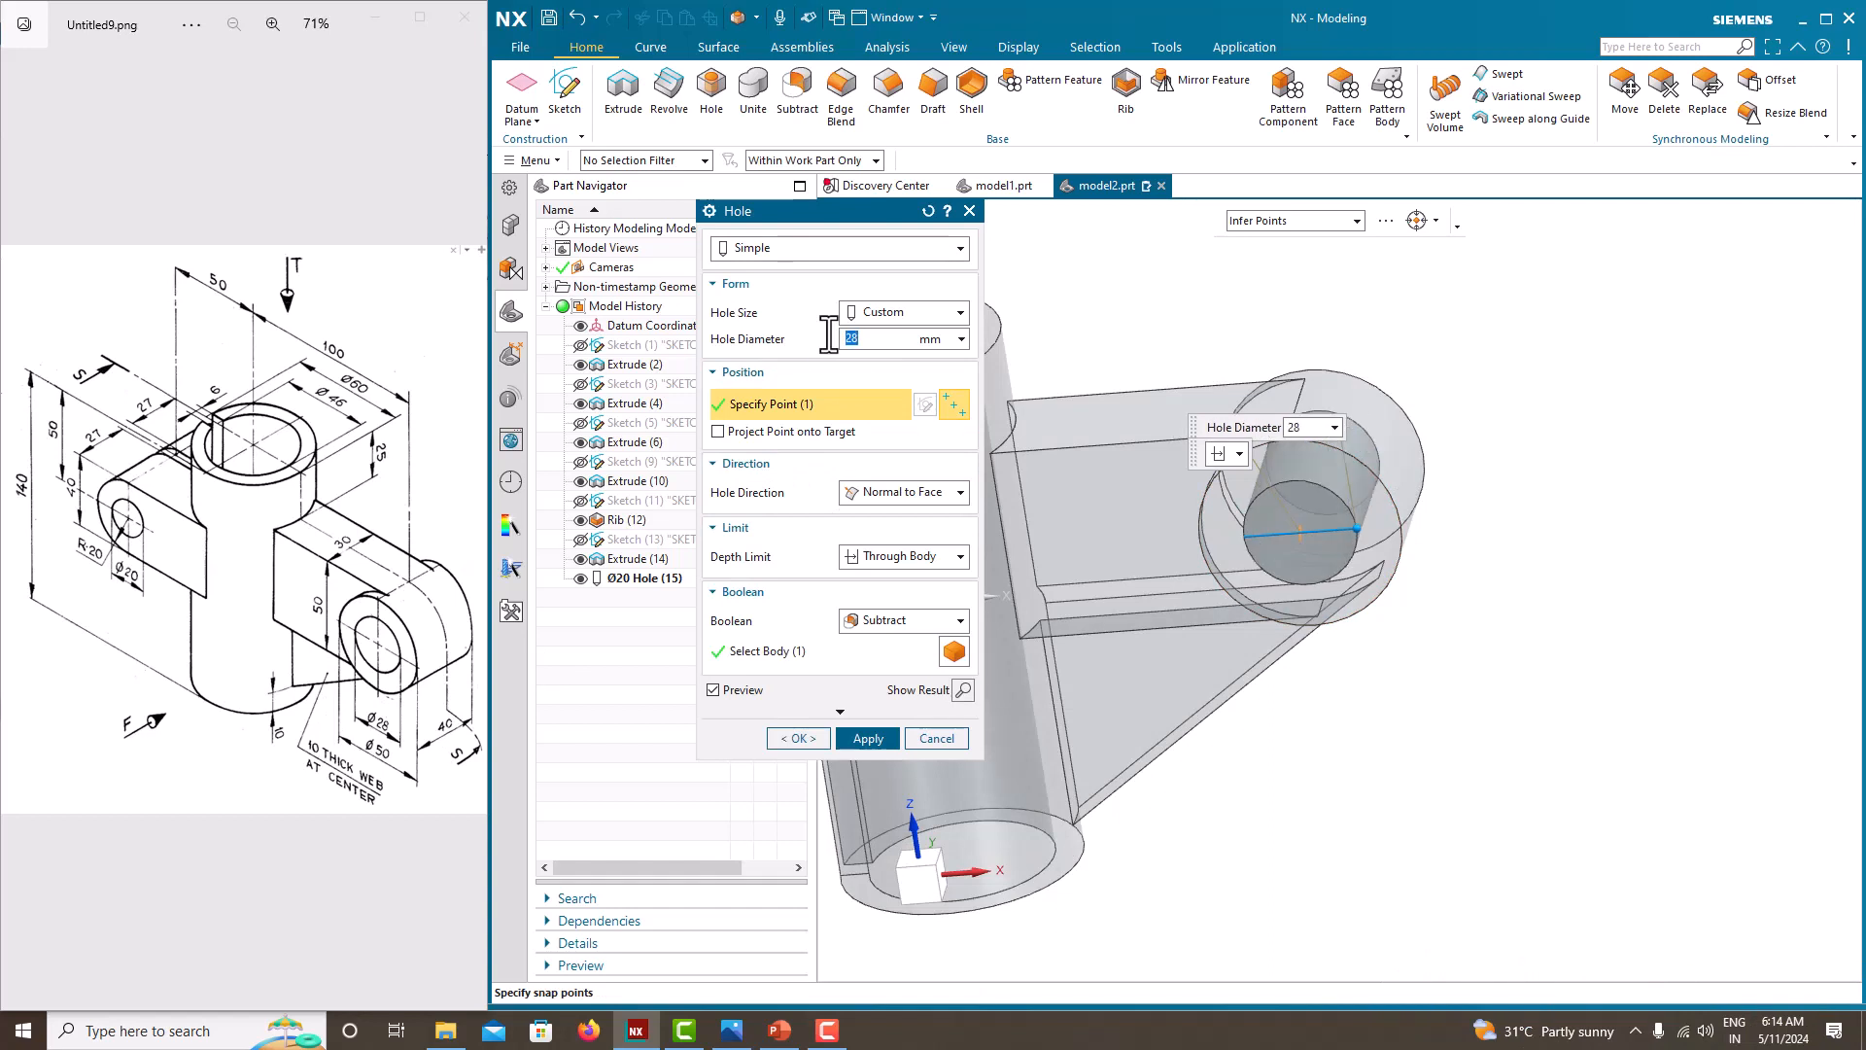
pyautogui.click(827, 741)
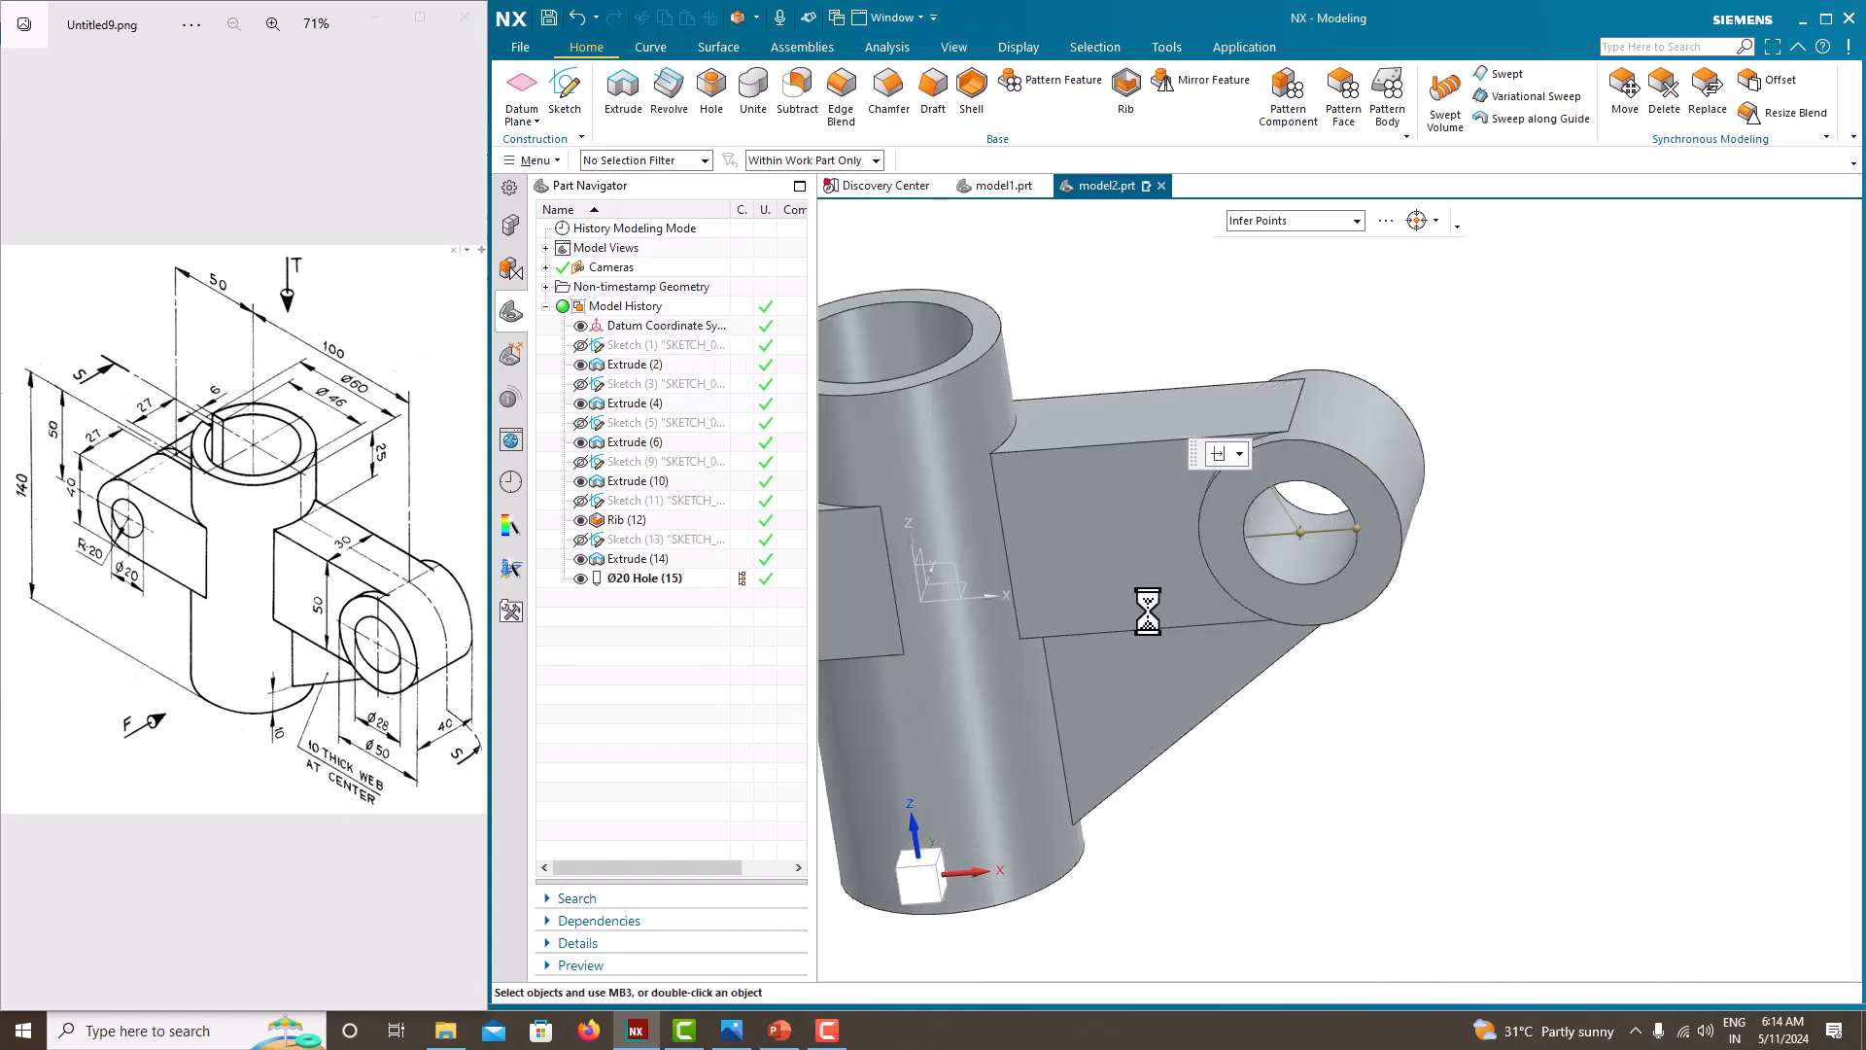
# Orient the view to isometric and examine the completed bracket.
pyautogui.scroll(-4, 1458, 475)
pyautogui.moveTo(1458, 475); pyautogui.dragTo(1428, 517, button='middle')
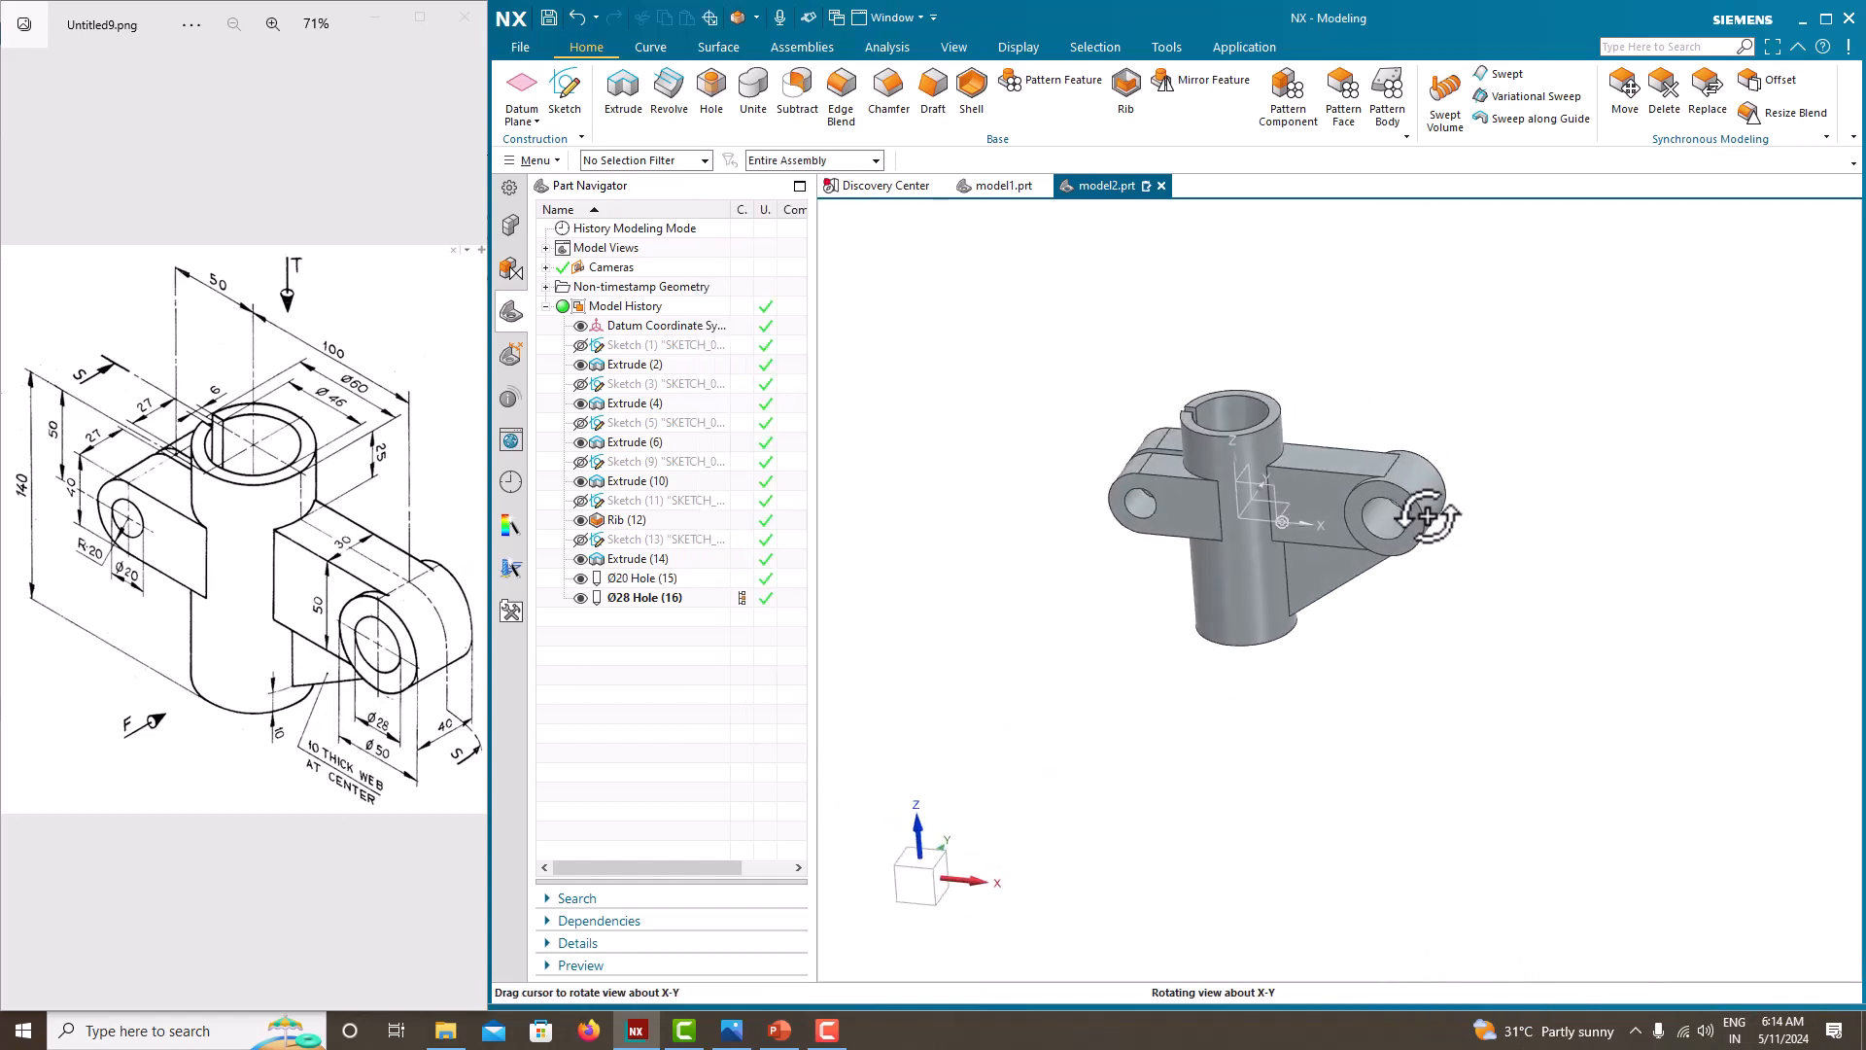
pyautogui.rightClick(883, 327)
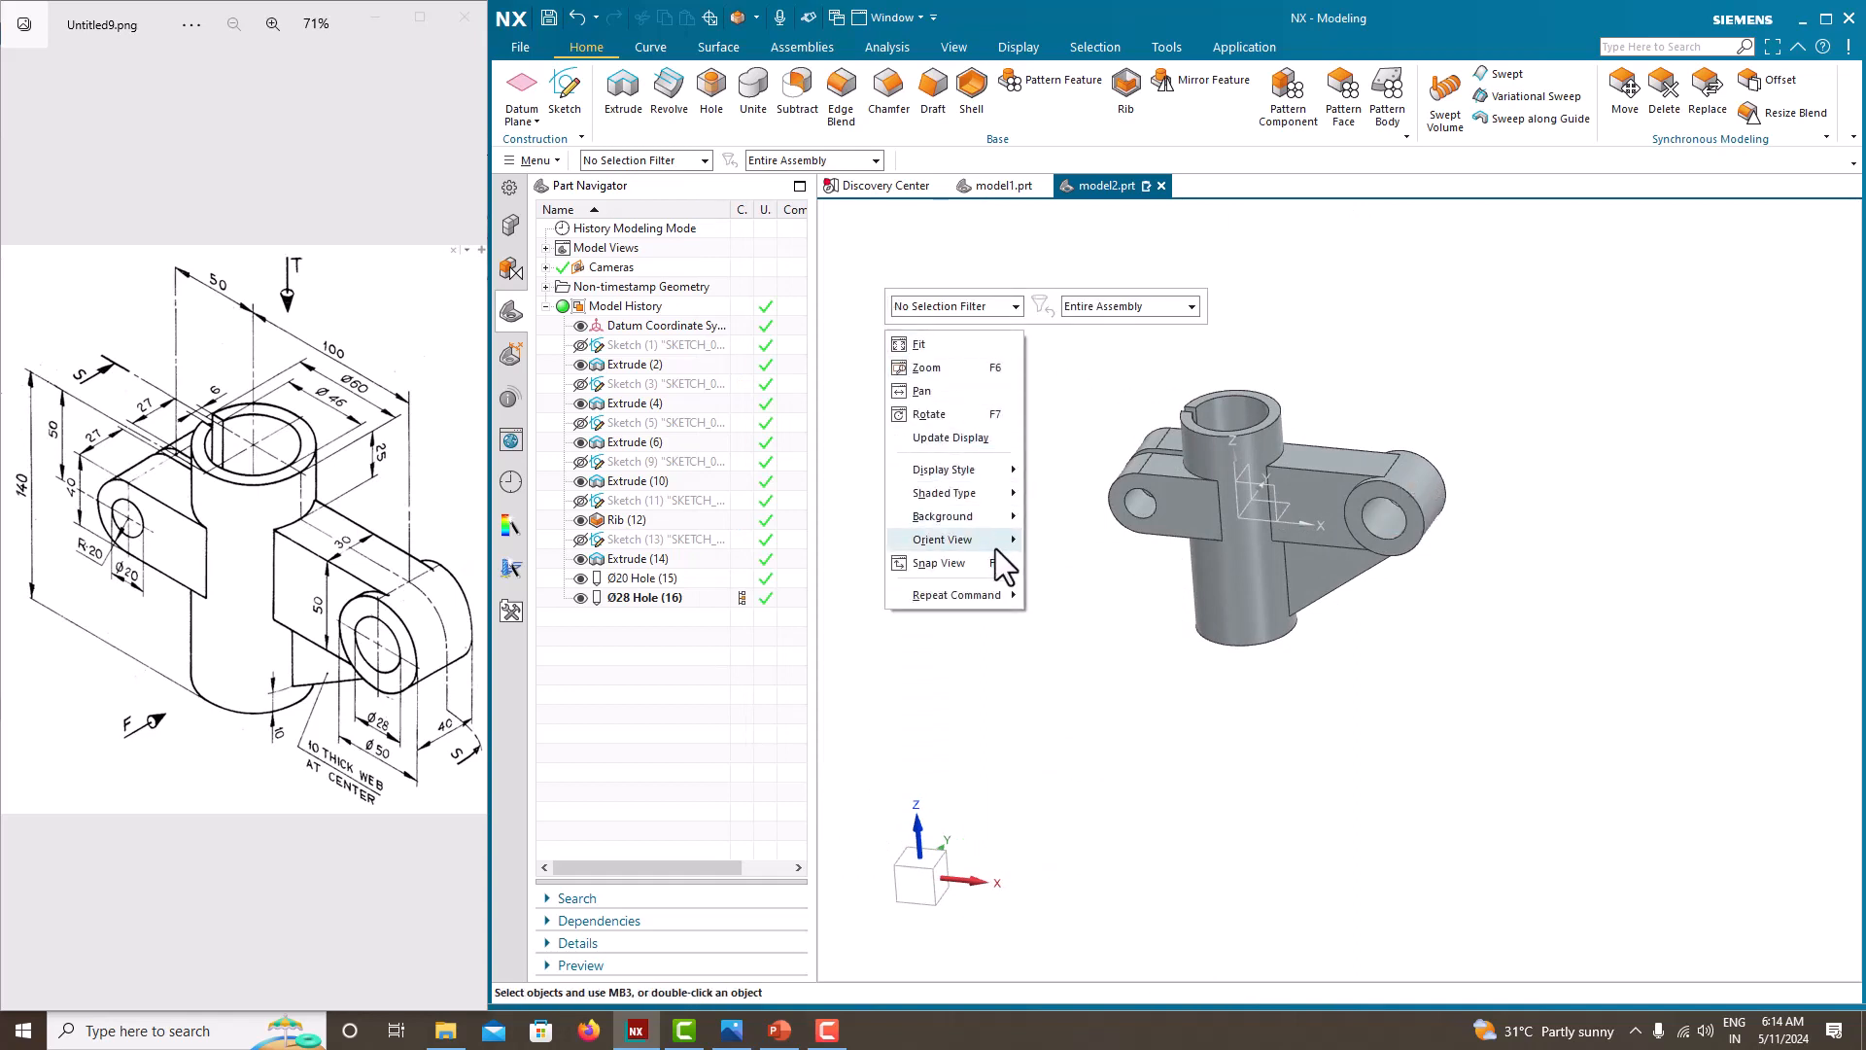
pyautogui.moveTo(995, 548)
pyautogui.click(1088, 566)
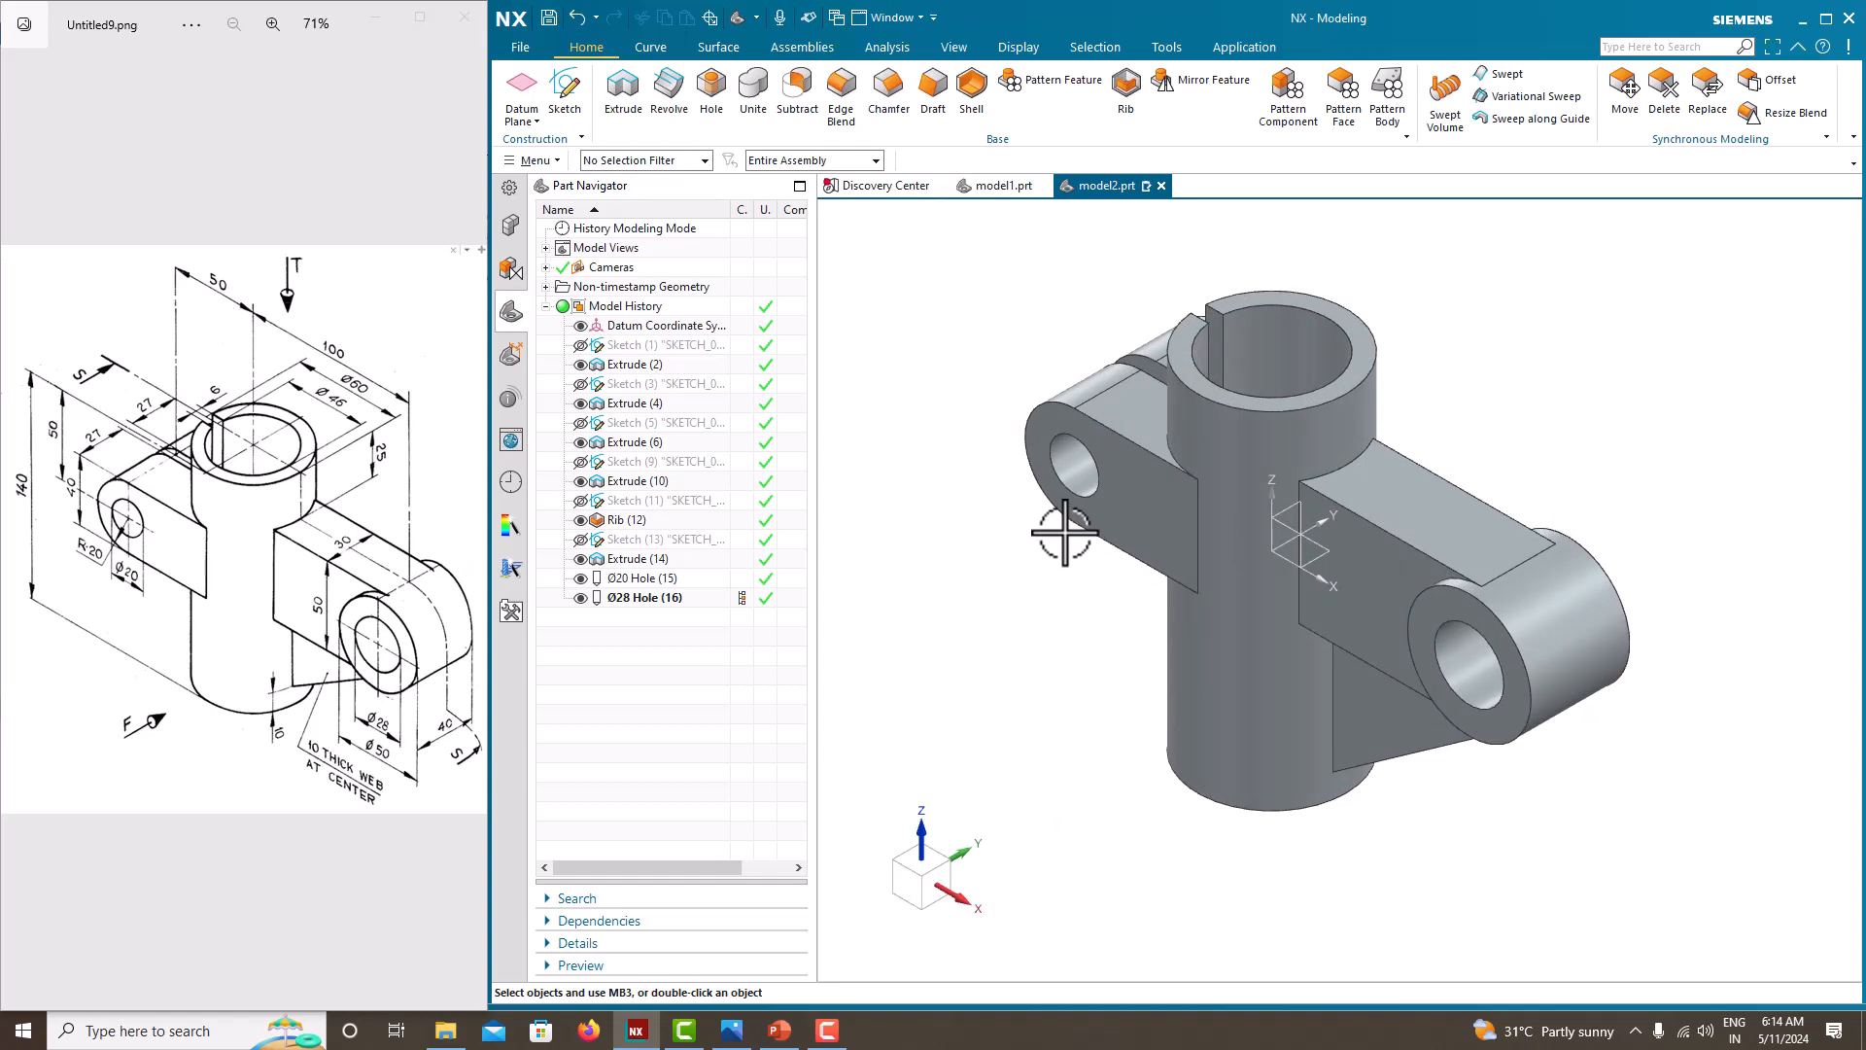
pyautogui.scroll(-1, 1066, 533)
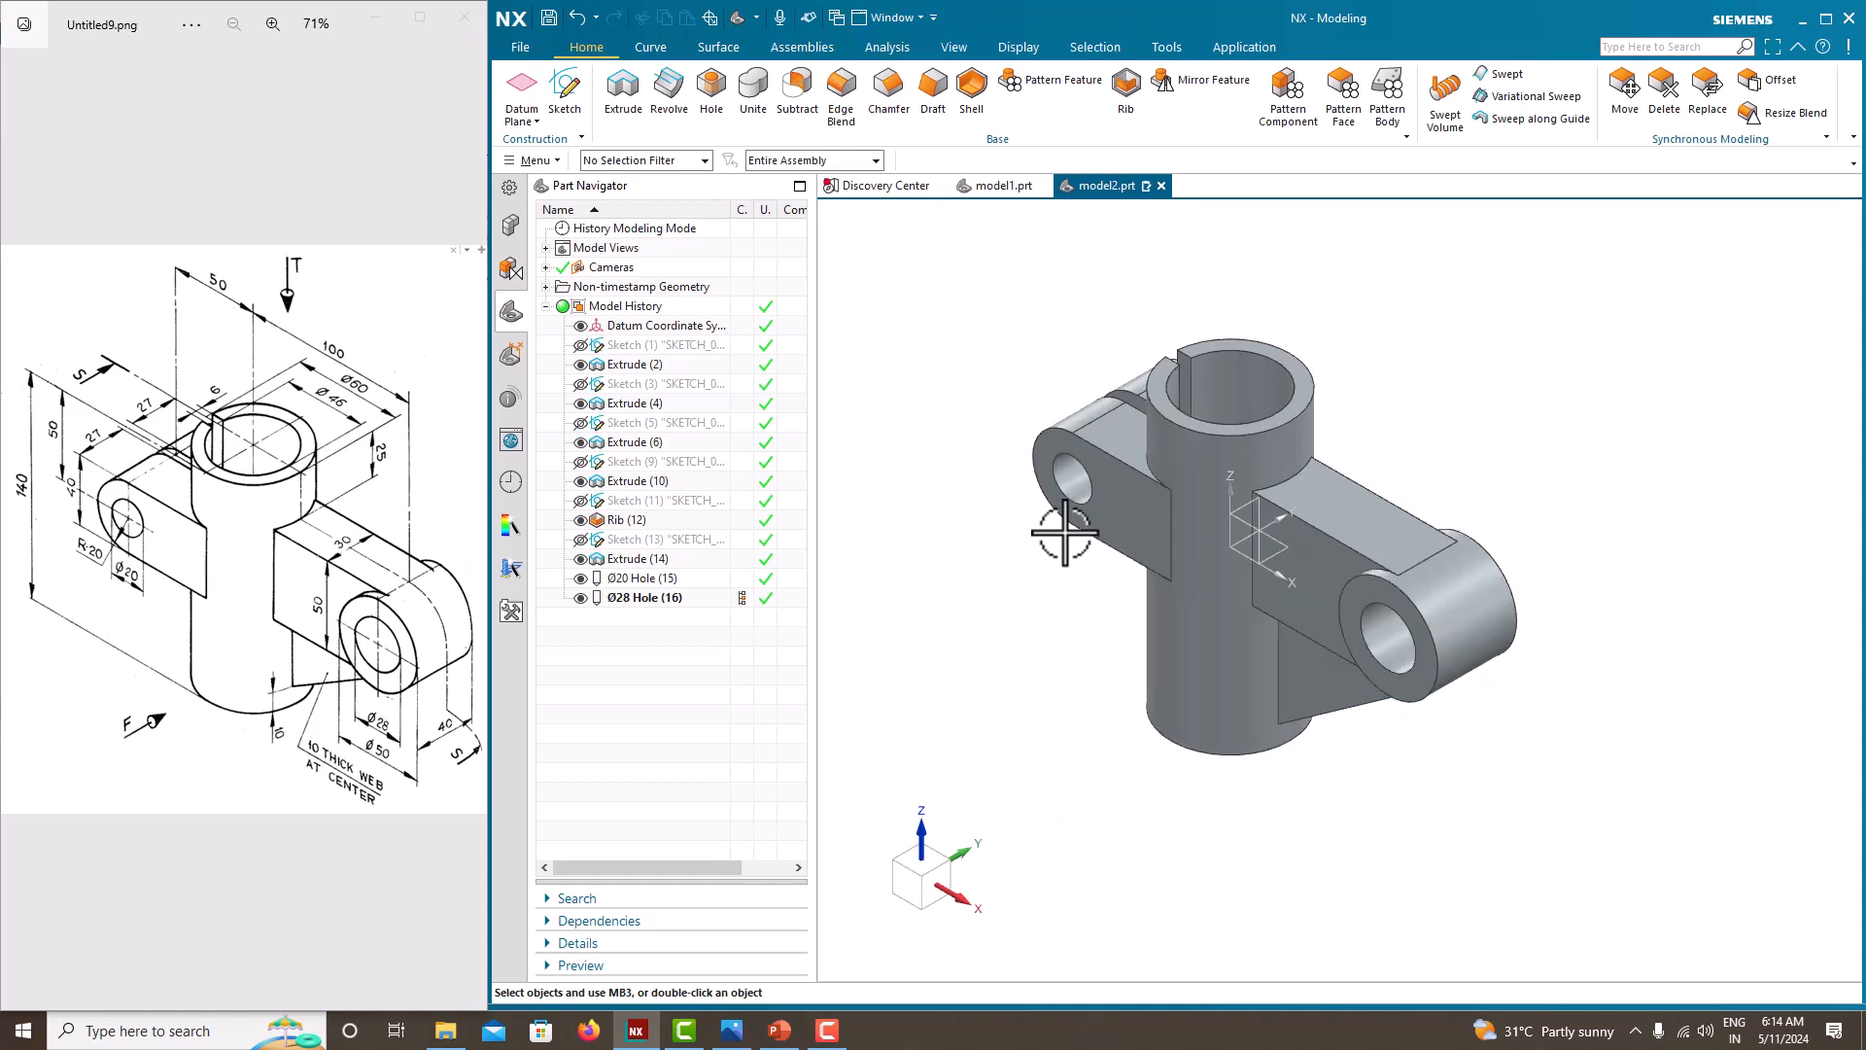
pyautogui.scroll(1, 971, 359)
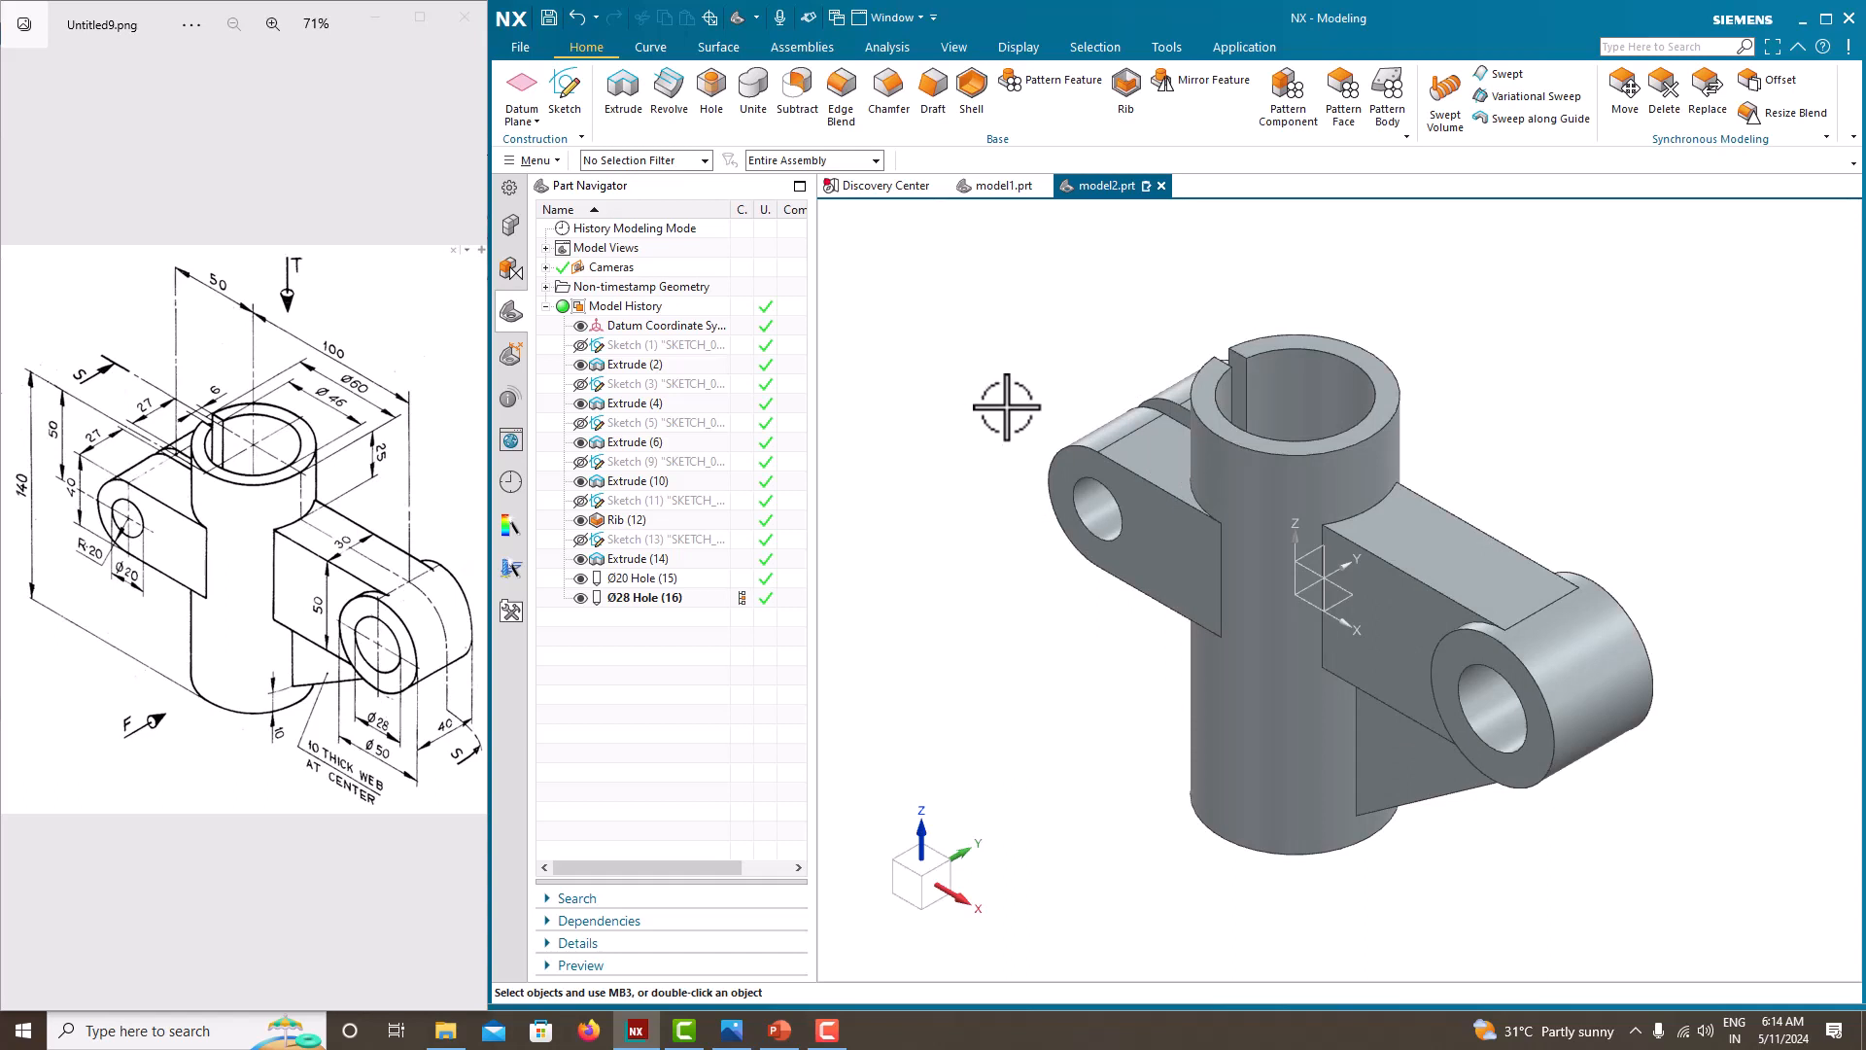